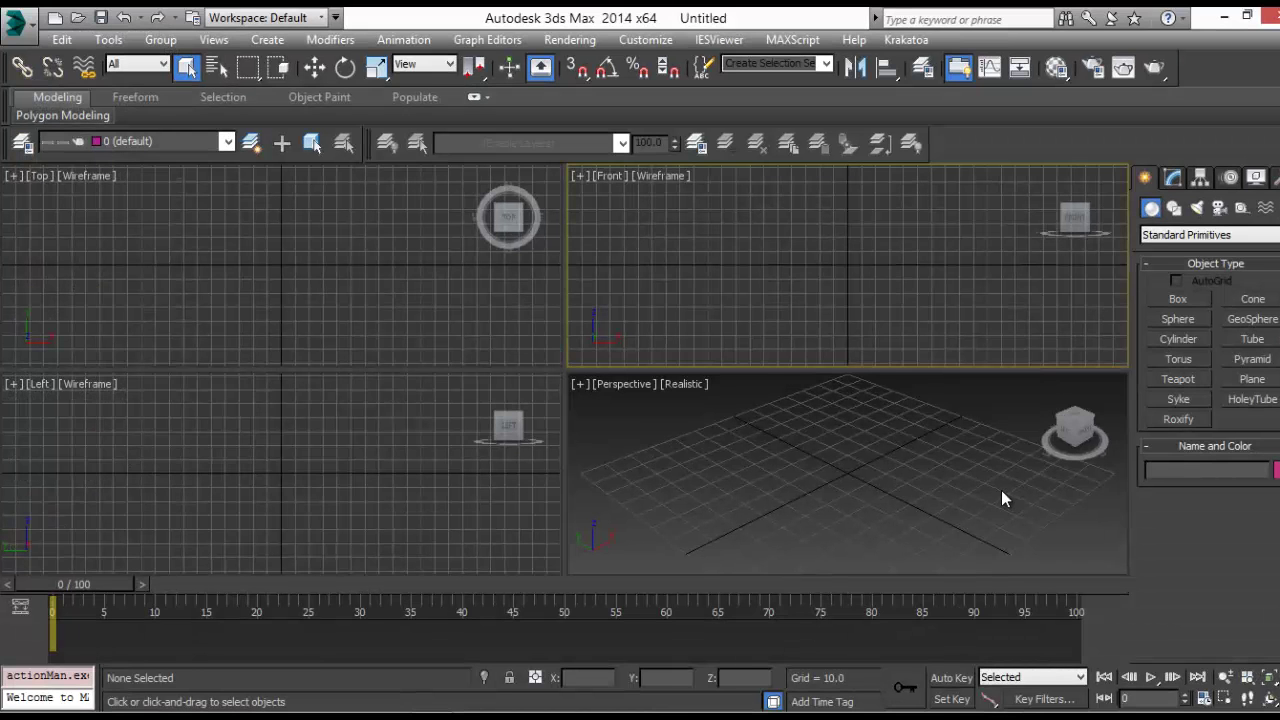
Open the scene Intro_Finished.max from the D:\Projects\Particle HG Proj\Max Files folder
{"action": "left_click", "coordinate": [1001, 490]}
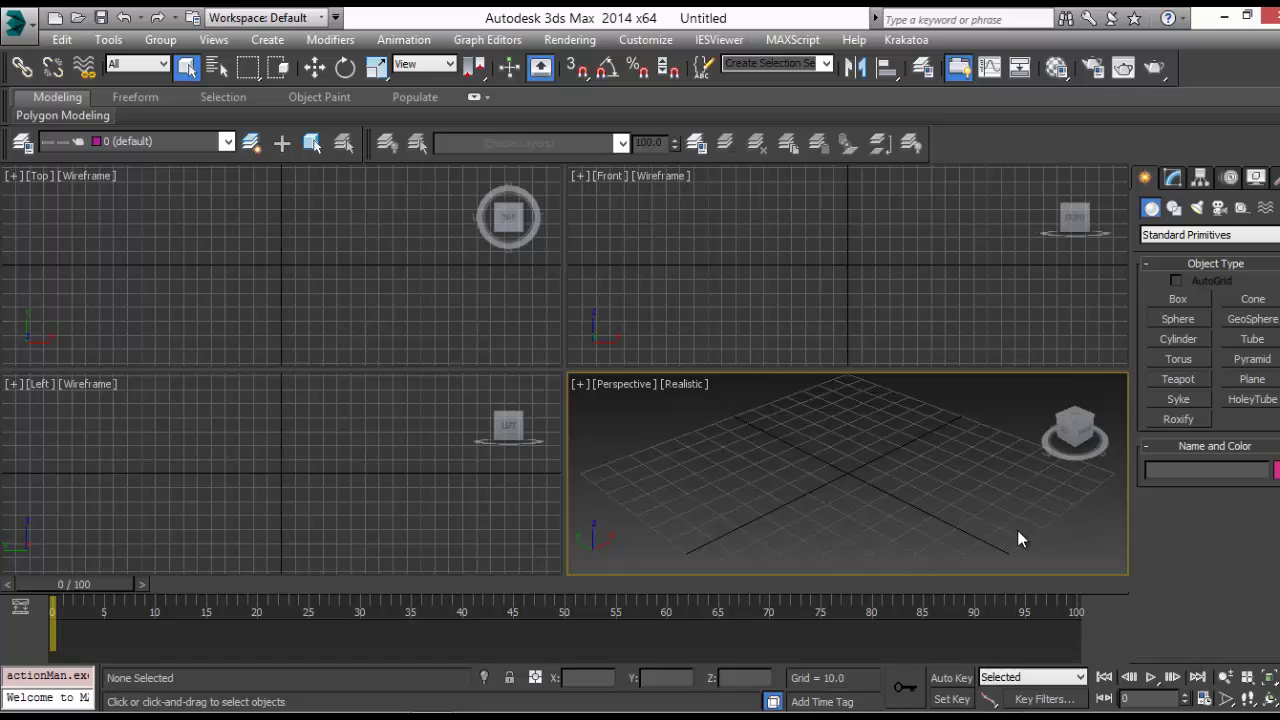
{"action": "left_click", "coordinate": [13, 24]}
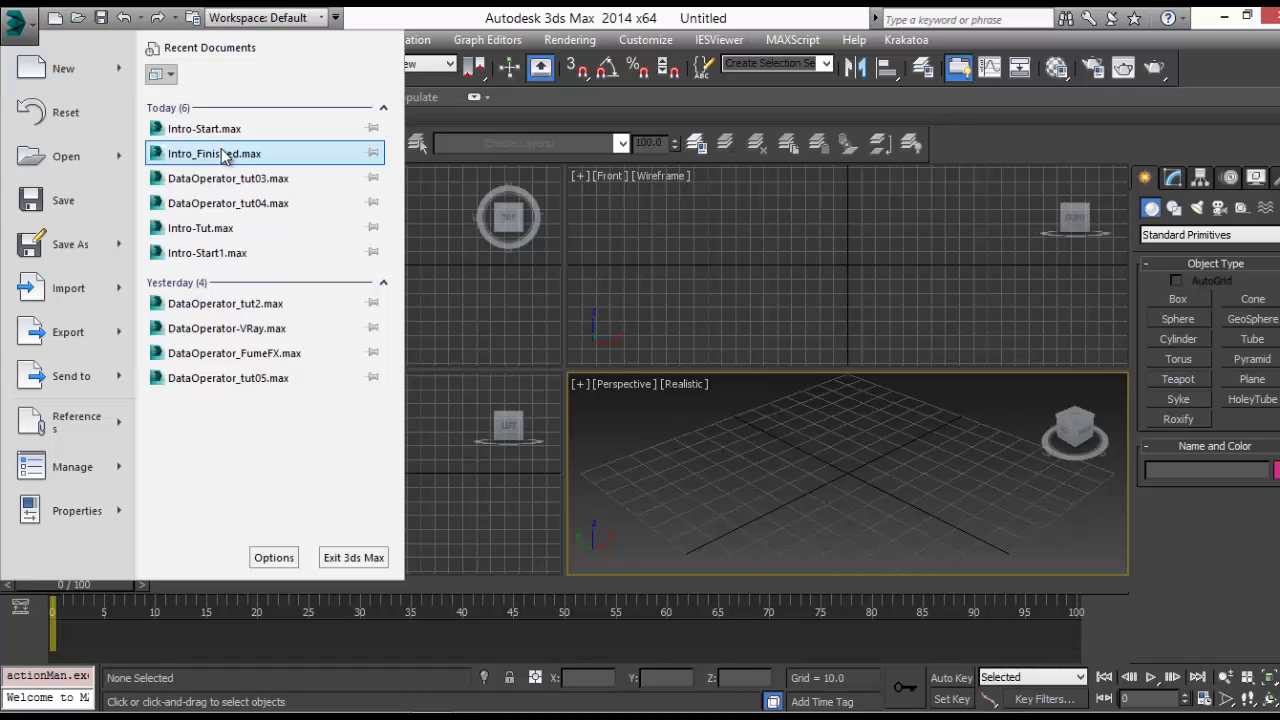
{"action": "left_click", "coordinate": [64, 168]}
{"action": "left_click", "coordinate": [914, 125]}
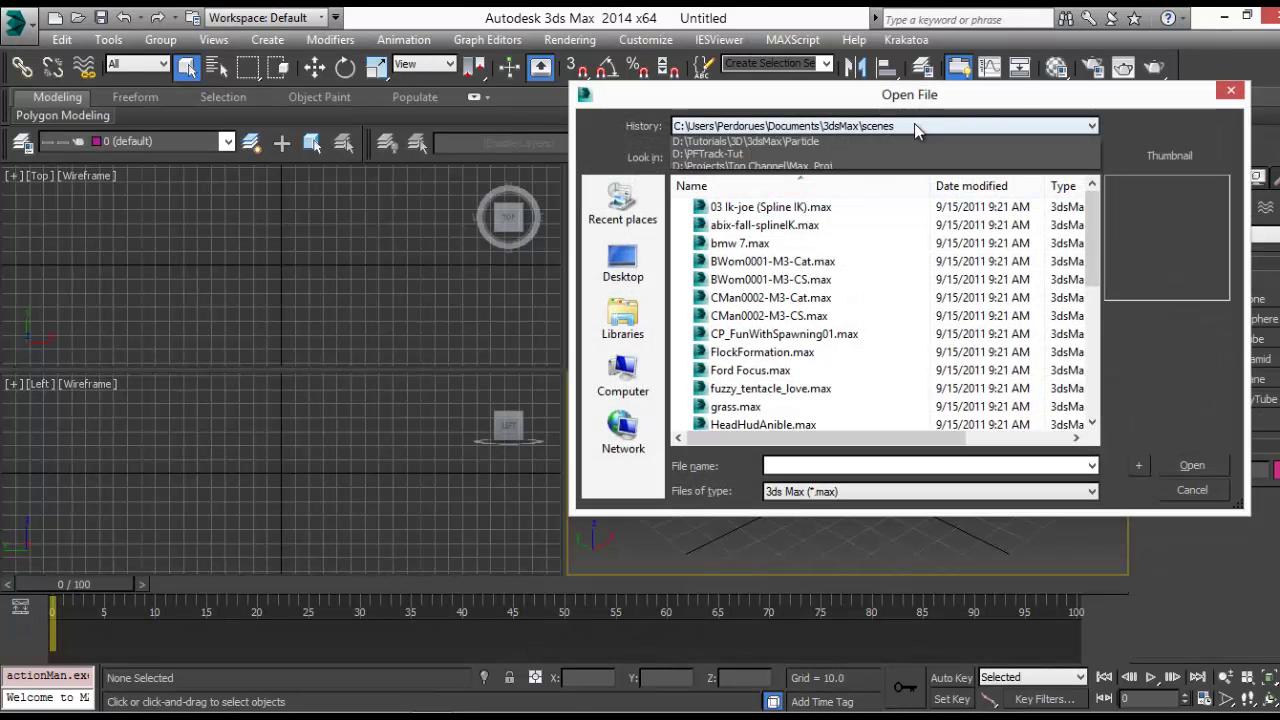
{"action": "left_click", "coordinate": [891, 156]}
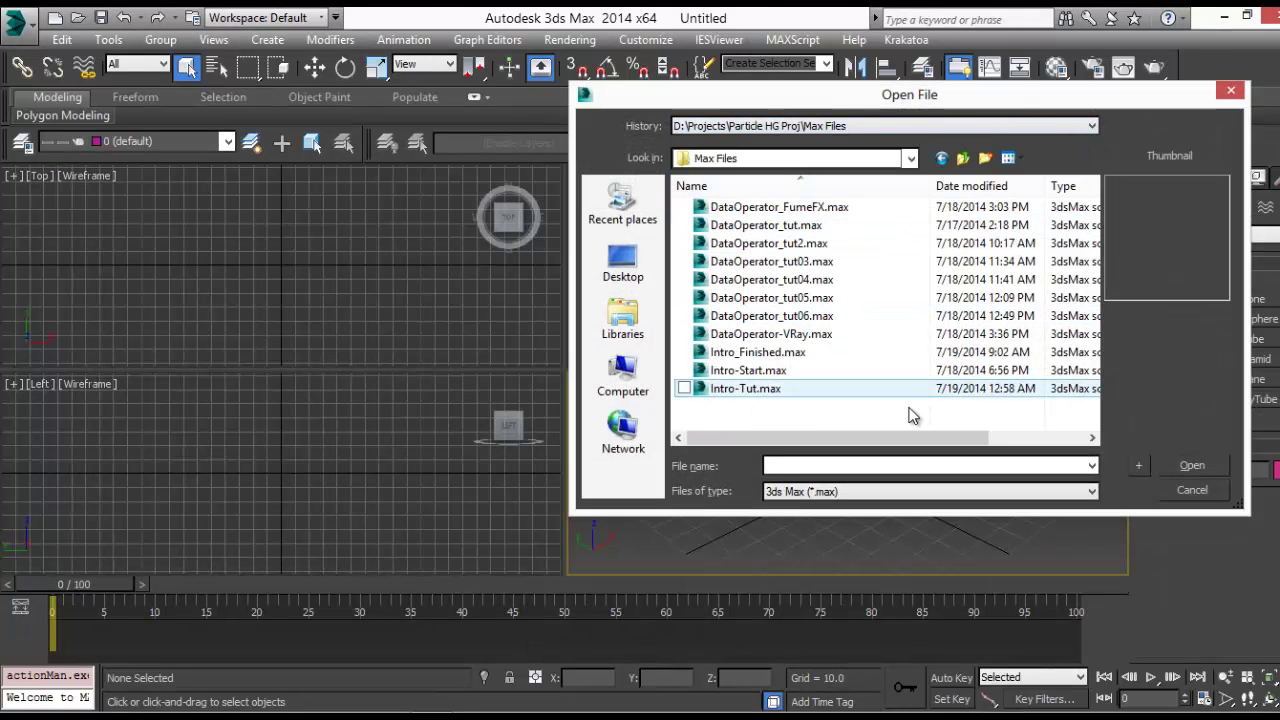
{"action": "double_click", "coordinate": [771, 354]}
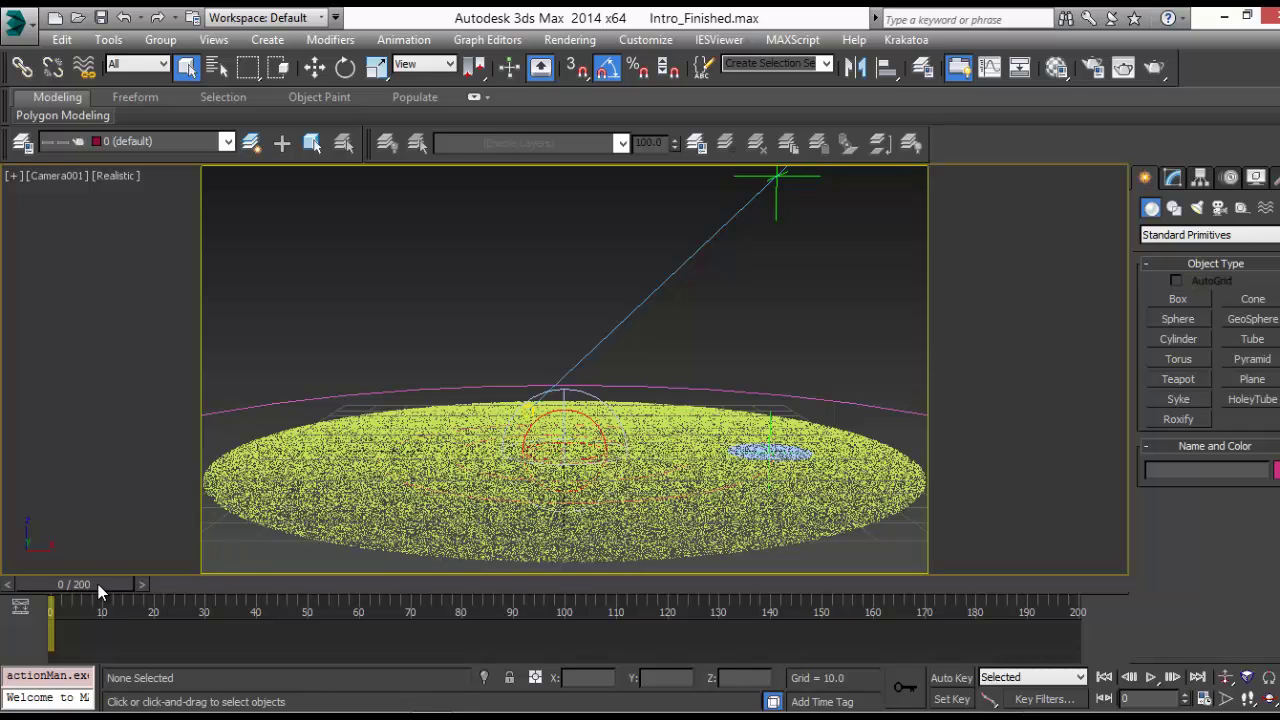
Scrub the animation forward to frame 66 to review how the particles swirl and form the HG letters
{"action": "left_click_drag", "start_coordinate": [98, 584], "coordinate": [196, 591]}
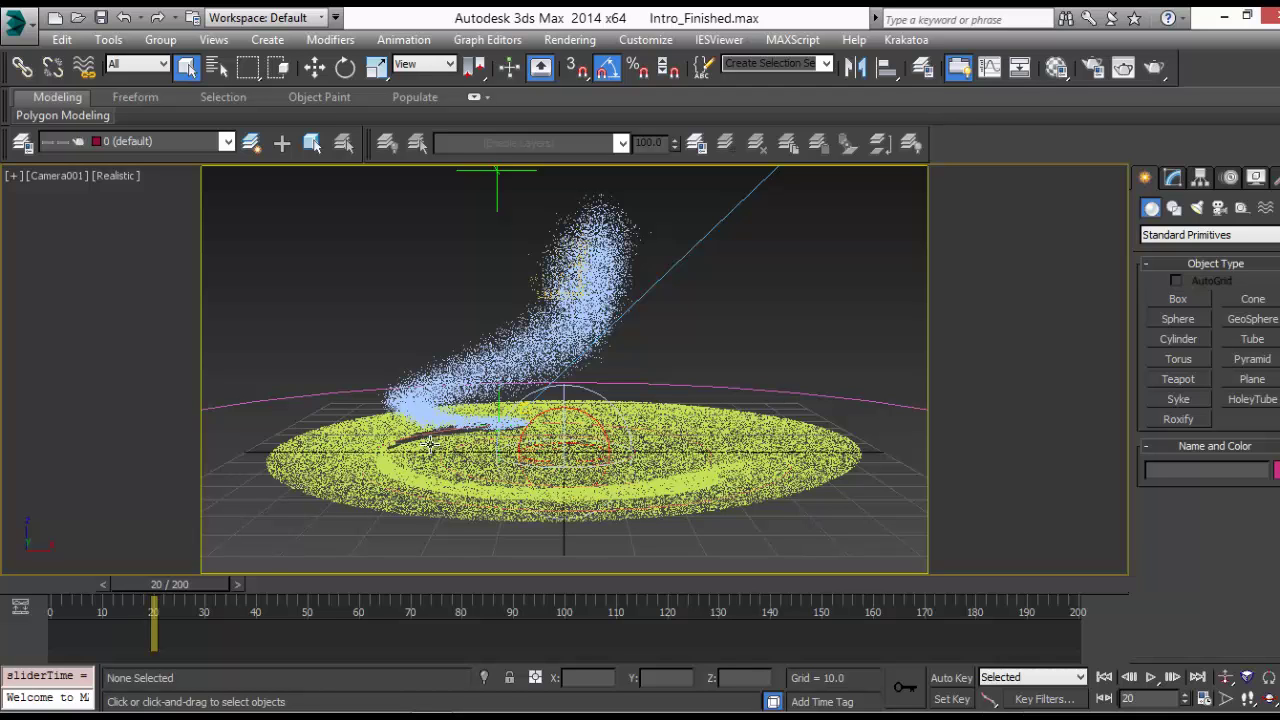
{"action": "left_click_drag", "start_coordinate": [172, 587], "coordinate": [207, 585]}
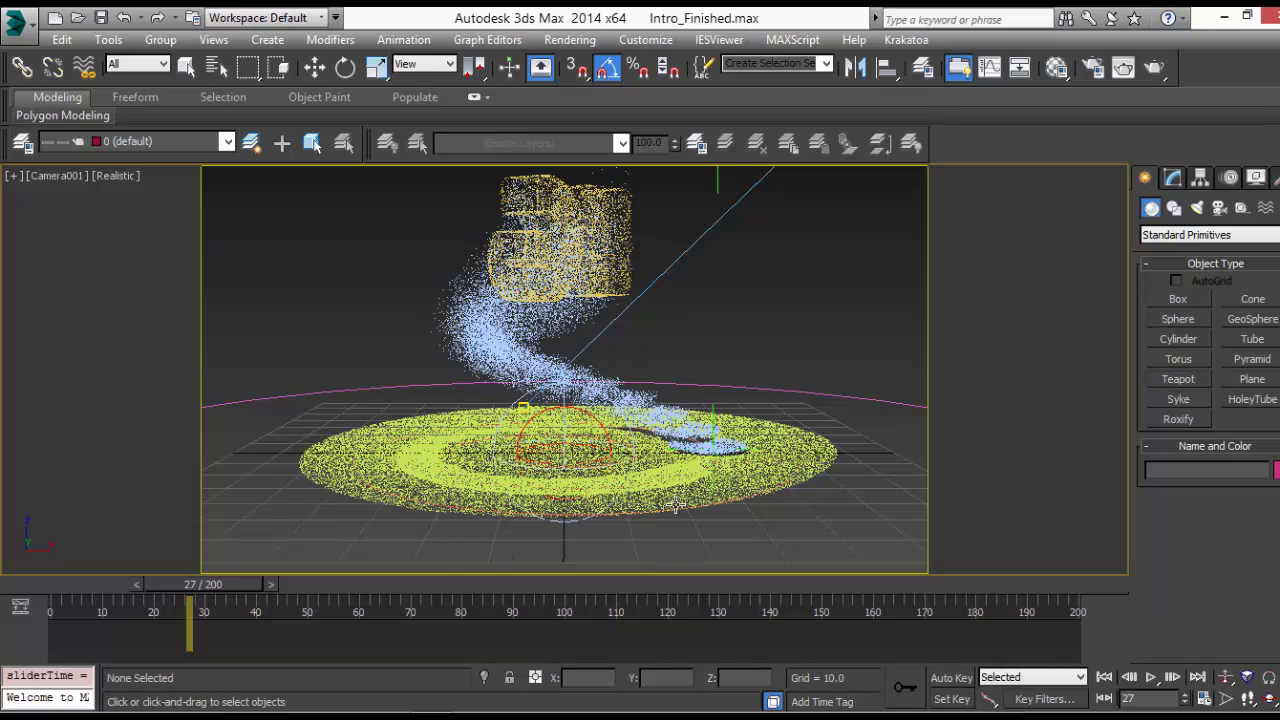
{"action": "key", "text": "q"}
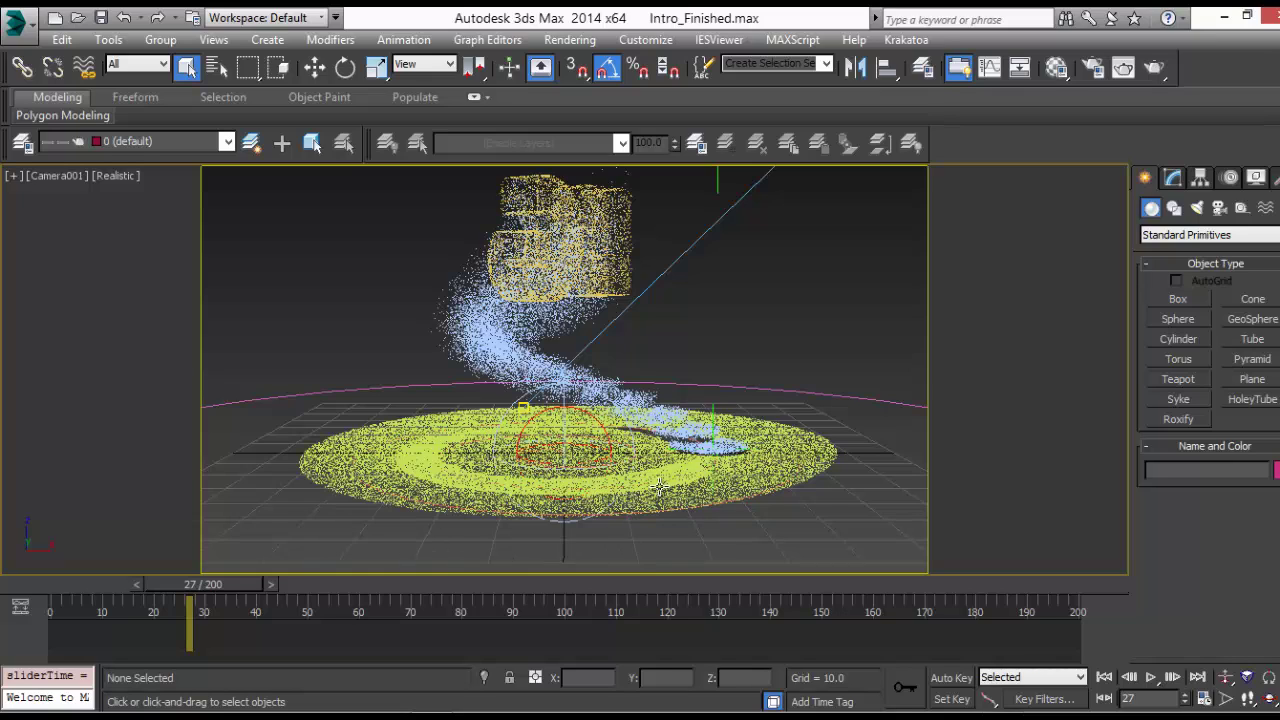
{"action": "left_click_drag", "start_coordinate": [216, 584], "coordinate": [211, 590]}
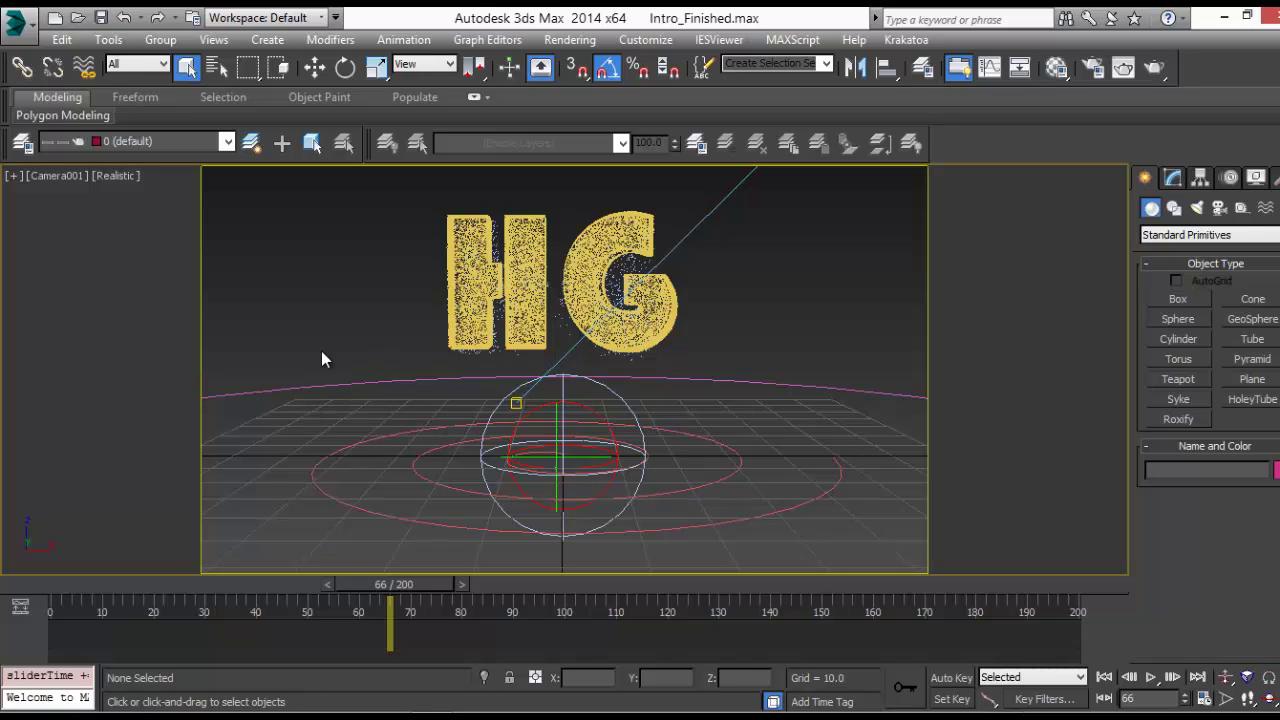
Open Particle View at full size and examine the finished scene's PF Source 001 events and how they connect
{"action": "key", "text": "6"}
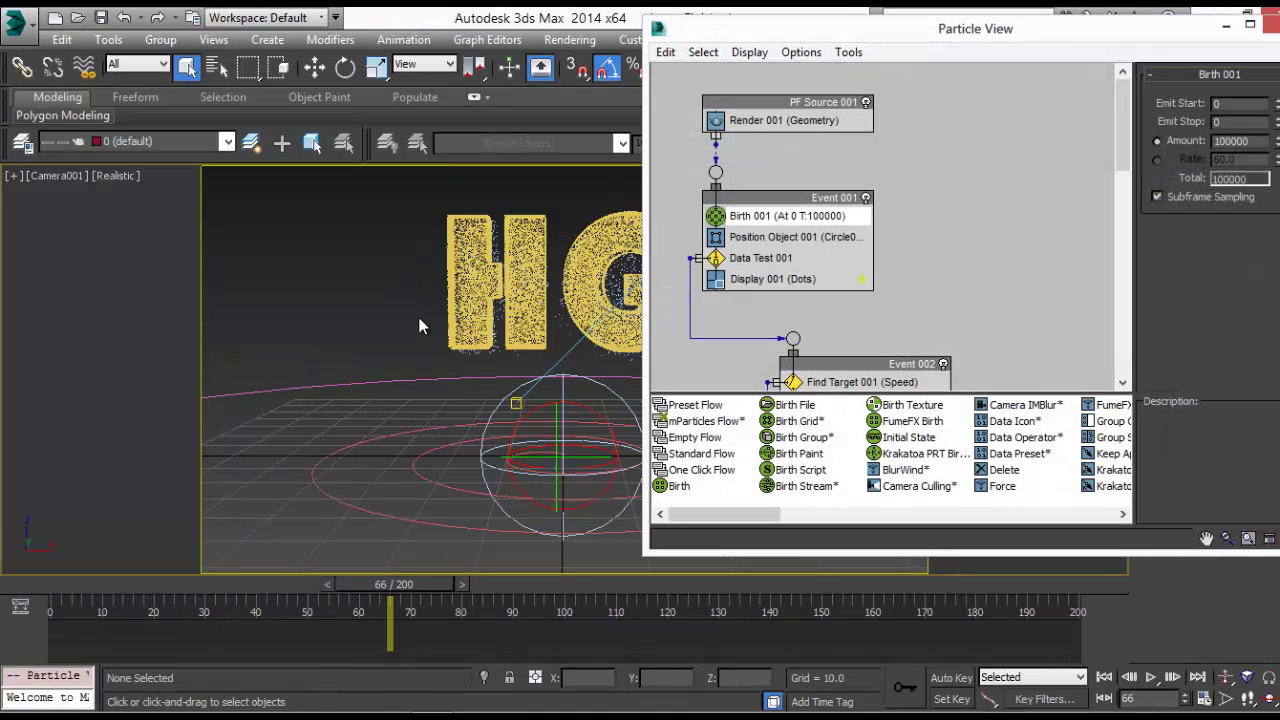
{"action": "double_click", "coordinate": [800, 28]}
{"action": "middle_click_drag", "start_coordinate": [401, 308], "coordinate": [445, 392]}
{"action": "scroll", "coordinate": [434, 378], "scroll_direction": "down", "scroll_amount": 3}
{"action": "middle_click_drag", "start_coordinate": [420, 341], "coordinate": [457, 288]}
{"action": "scroll", "coordinate": [458, 330], "scroll_direction": "up", "scroll_amount": 3}
{"action": "scroll", "coordinate": [330, 260], "scroll_direction": "up", "scroll_amount": 2}
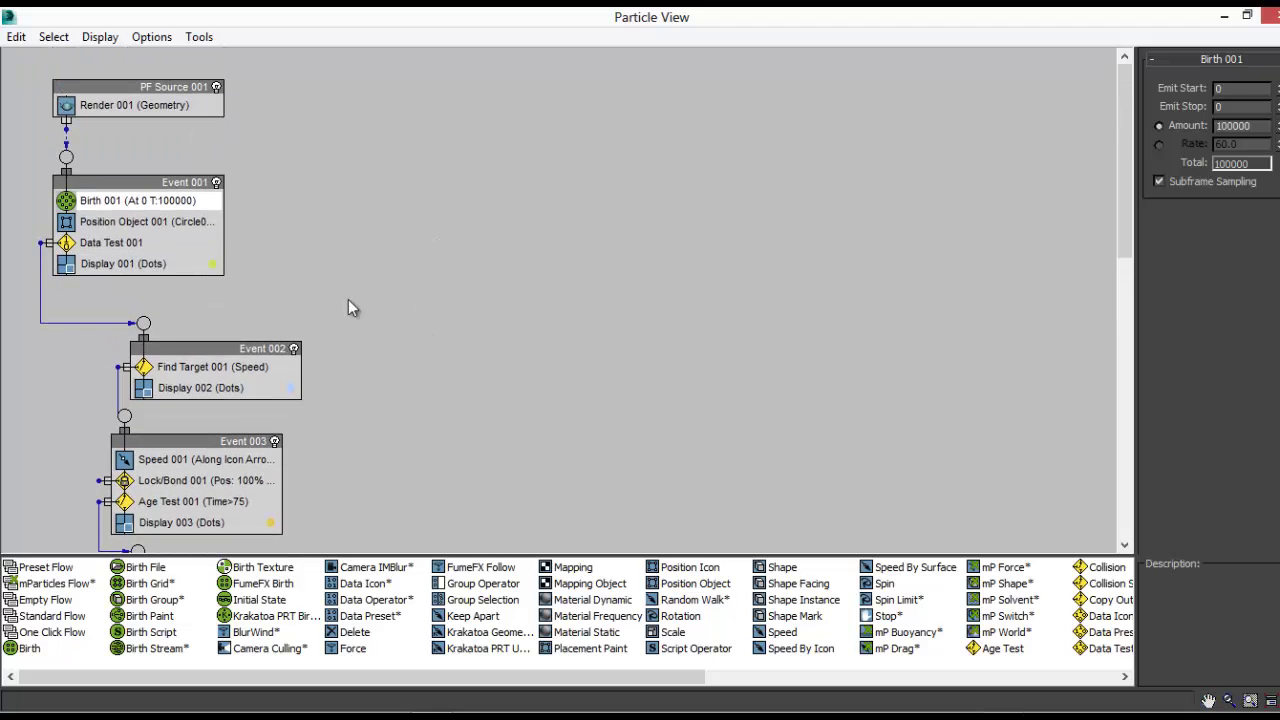
Inspect the full data flow of Data Test 001 in Event 001, then close the data flow and Particle View windows
{"action": "left_click", "coordinate": [121, 246]}
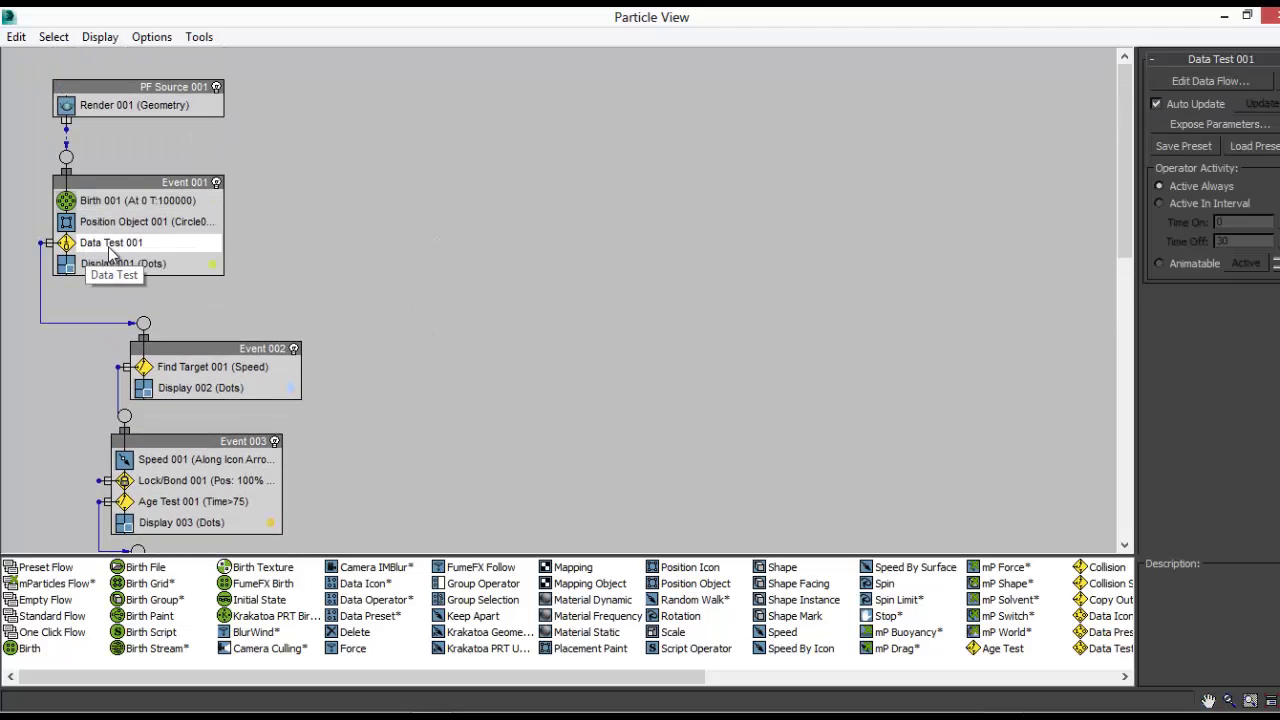
{"action": "left_click", "coordinate": [1176, 81]}
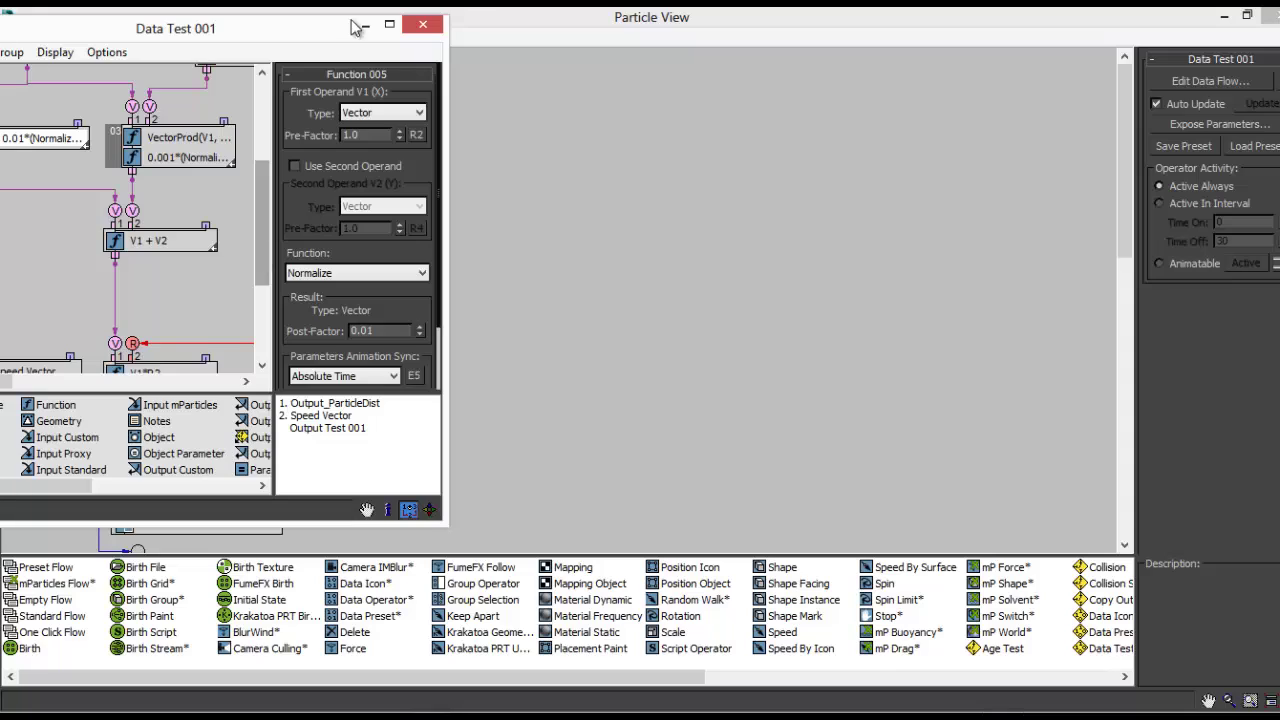
{"action": "left_click", "coordinate": [389, 24]}
{"action": "middle_click_drag", "start_coordinate": [376, 222], "coordinate": [479, 191]}
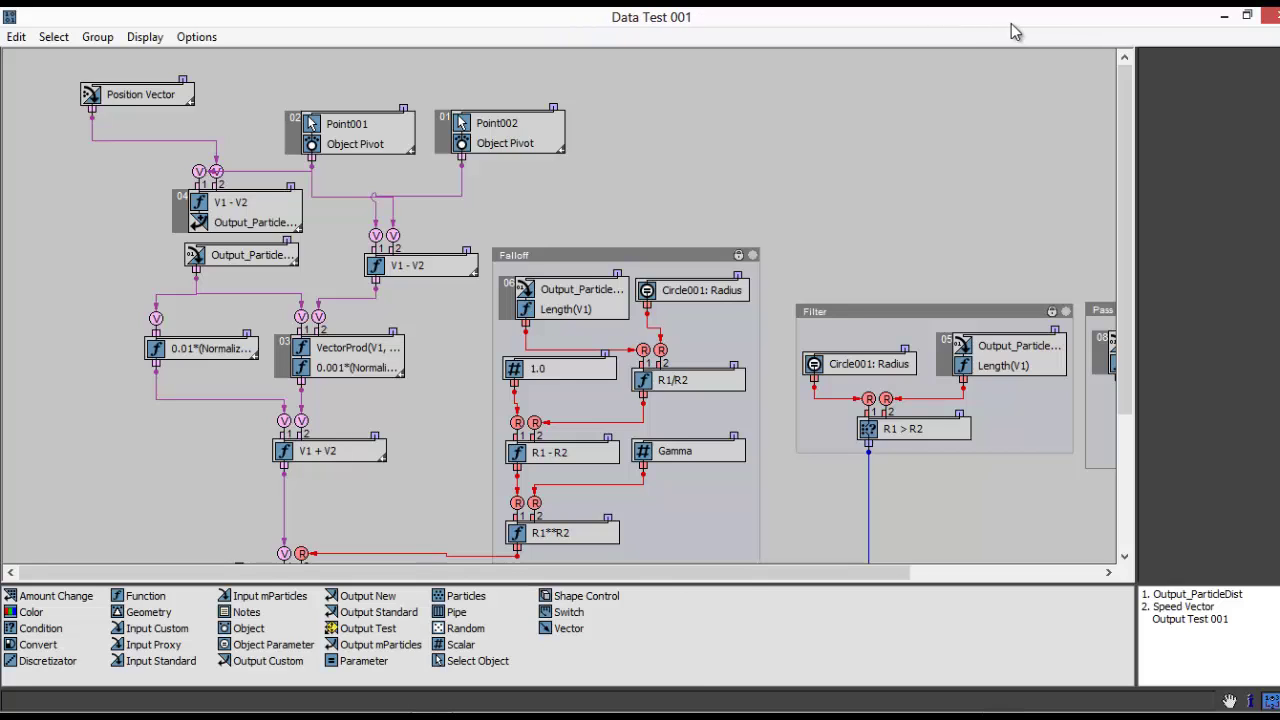
{"action": "left_click_drag", "start_coordinate": [1022, 21], "coordinate": [745, 138]}
{"action": "left_click", "coordinate": [907, 133]}
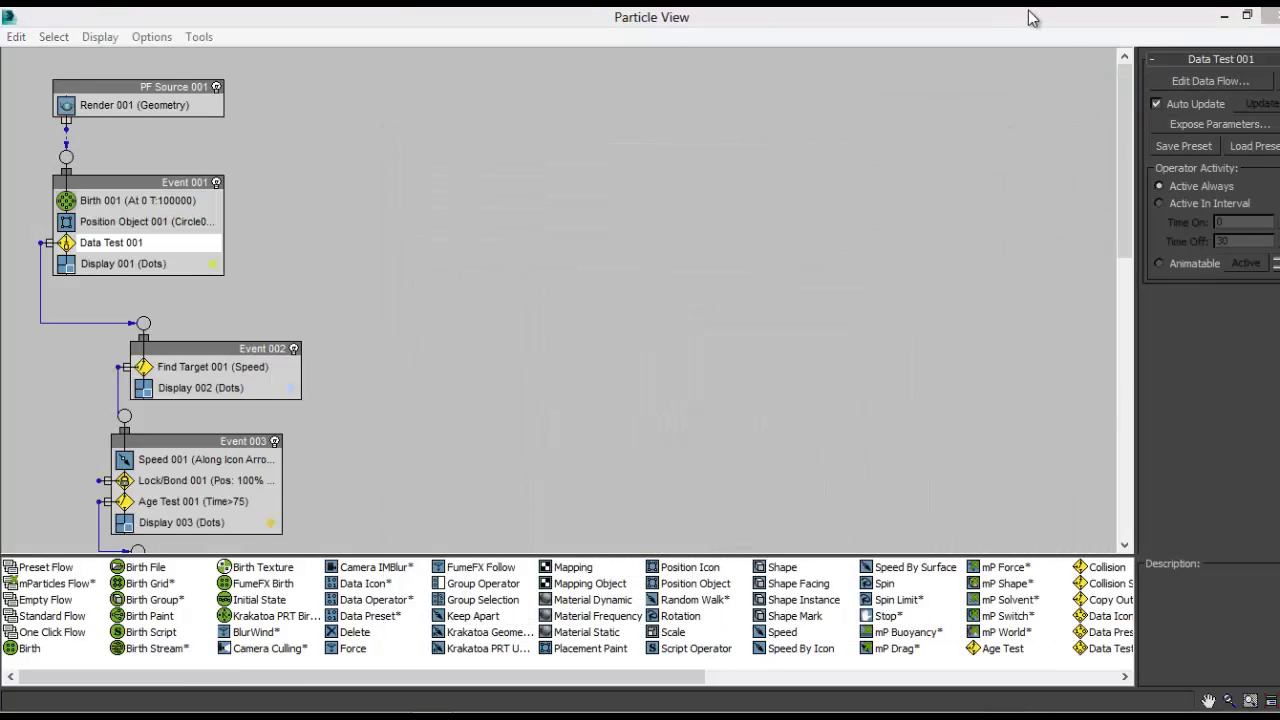
{"action": "left_click_drag", "start_coordinate": [1031, 18], "coordinate": [1031, 122]}
{"action": "left_click", "coordinate": [1071, 123]}
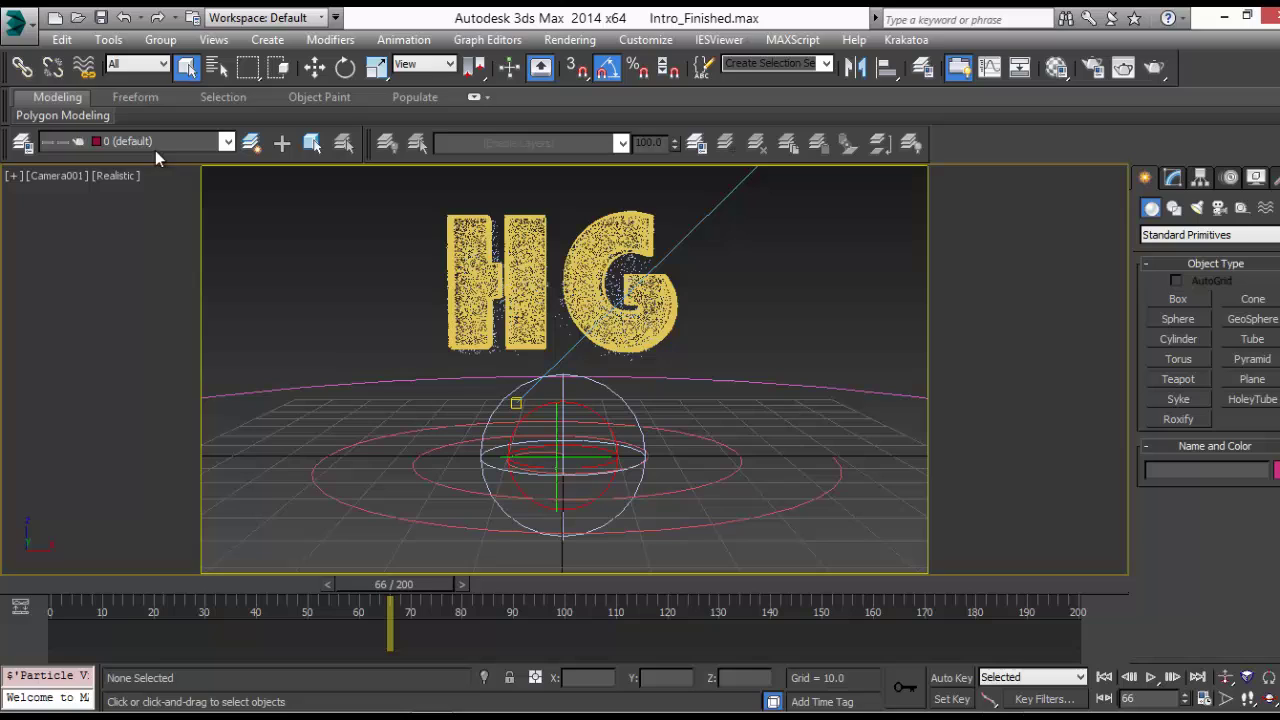
Open the recent scene Intro-Start.max
{"action": "left_click", "coordinate": [15, 28]}
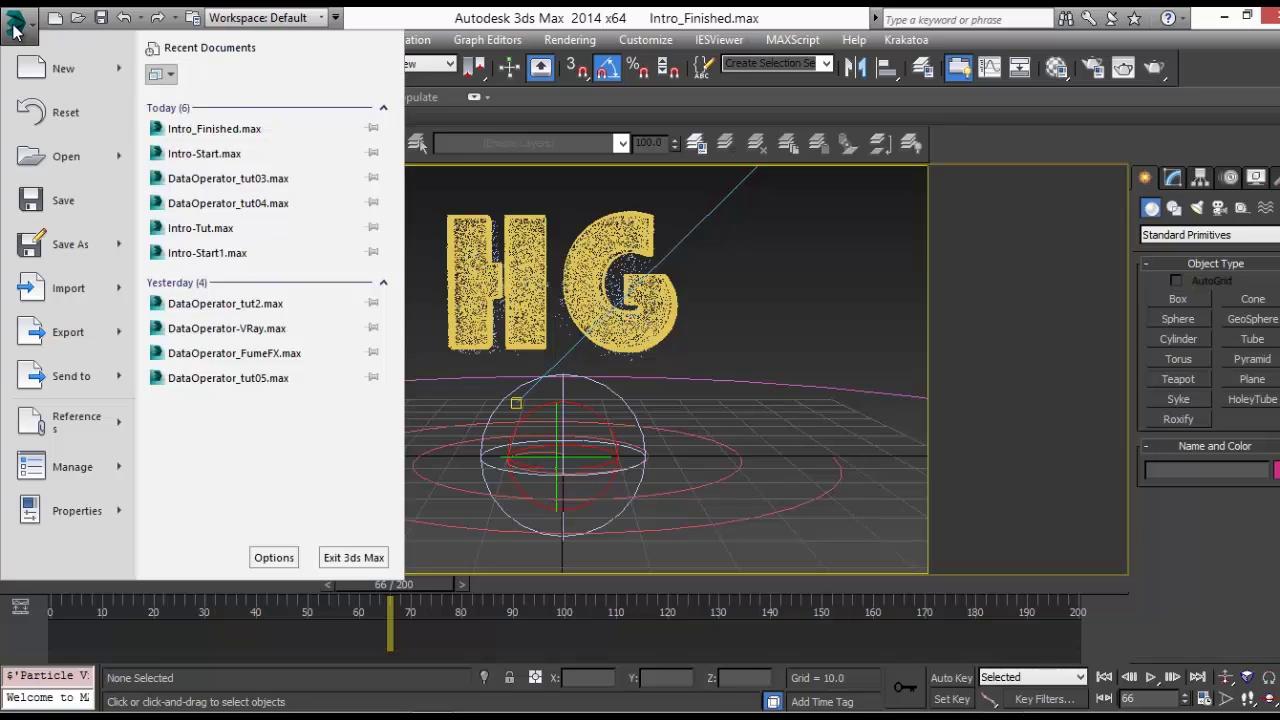
{"action": "left_click", "coordinate": [204, 162]}
{"action": "left_click", "coordinate": [630, 400]}
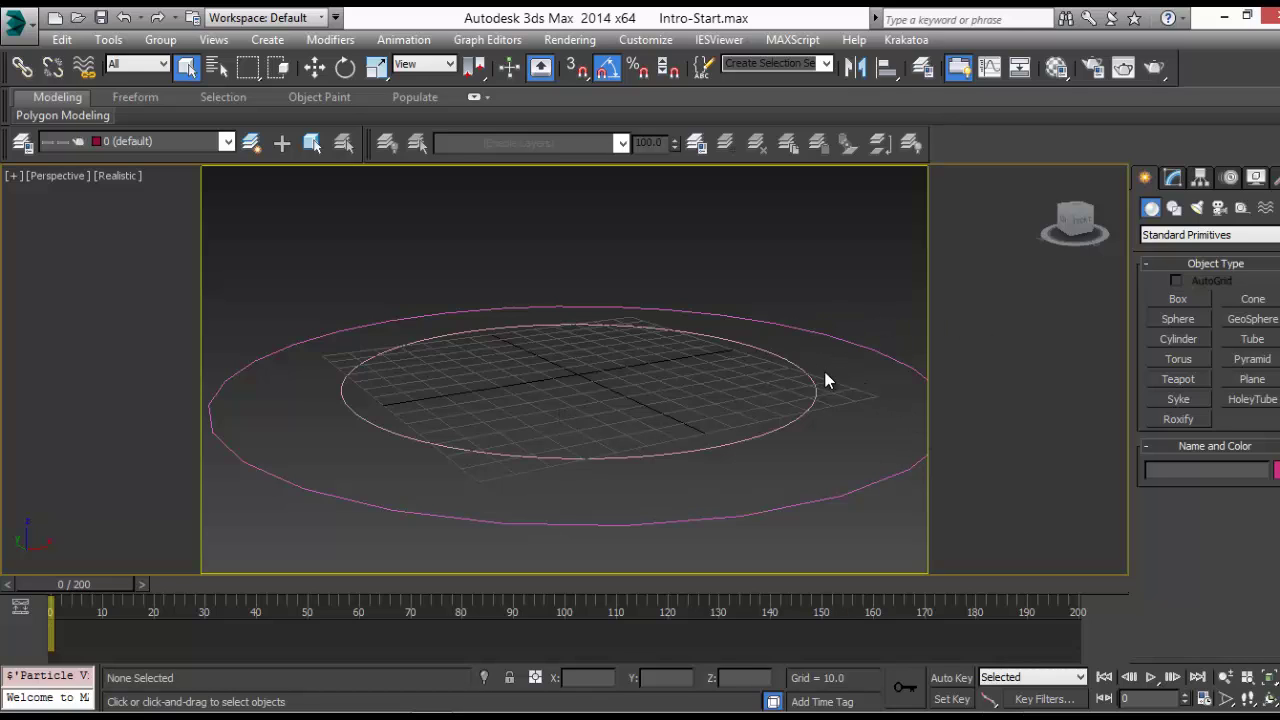
Apply an Edit Poly modifier to the inner circle, Circle002, to turn it into a filled surface
{"action": "left_click", "coordinate": [772, 426]}
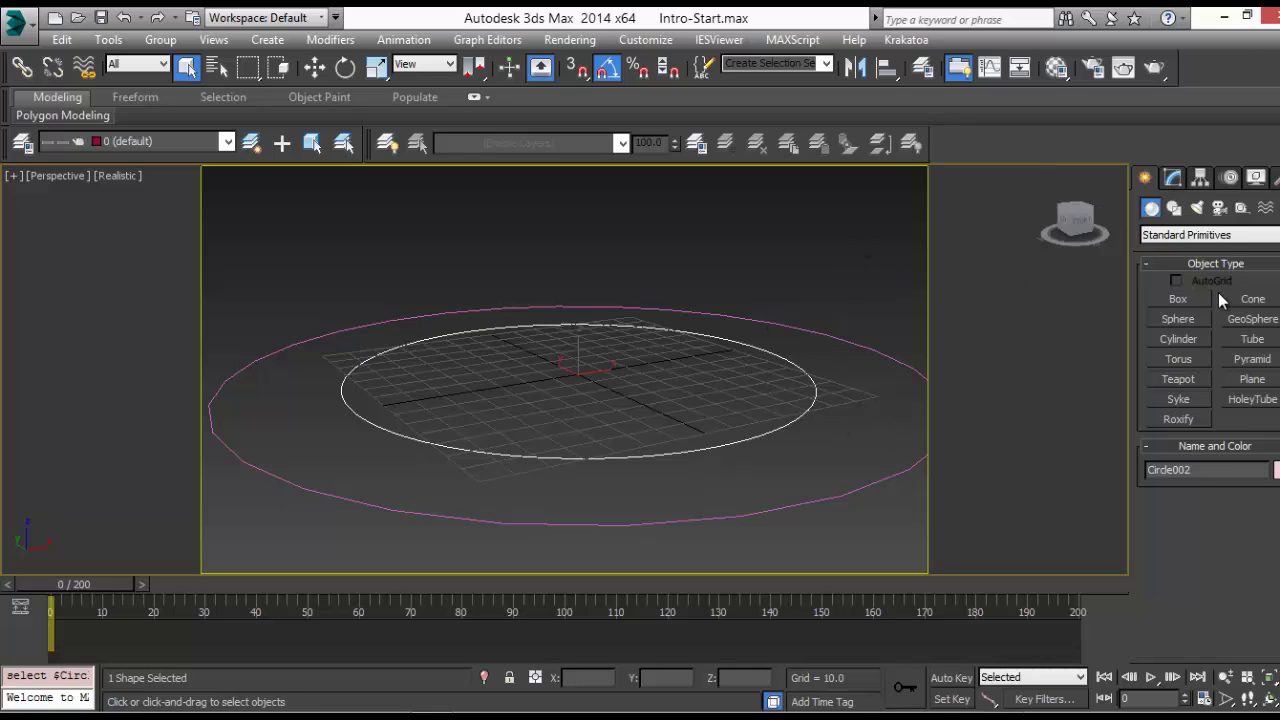
{"action": "left_click", "coordinate": [1174, 177]}
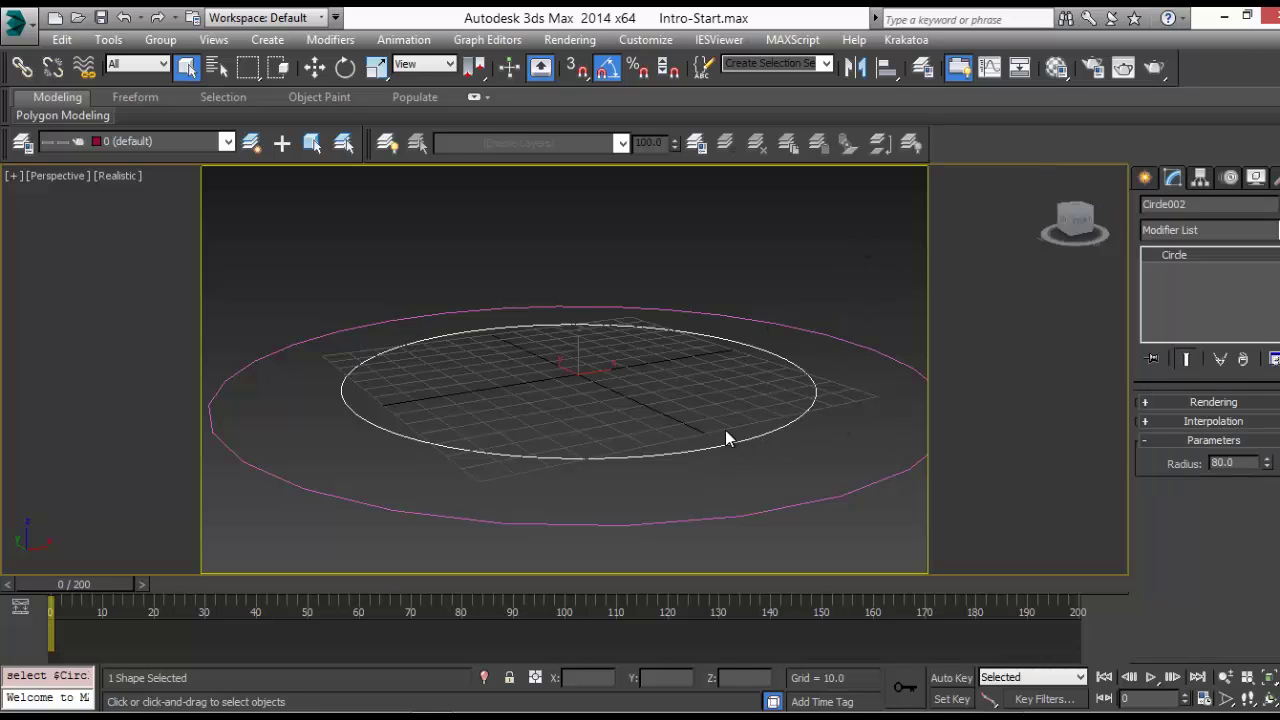
{"action": "left_click", "coordinate": [1210, 230]}
{"action": "scroll", "coordinate": [1210, 470], "scroll_direction": "down", "scroll_amount": 6}
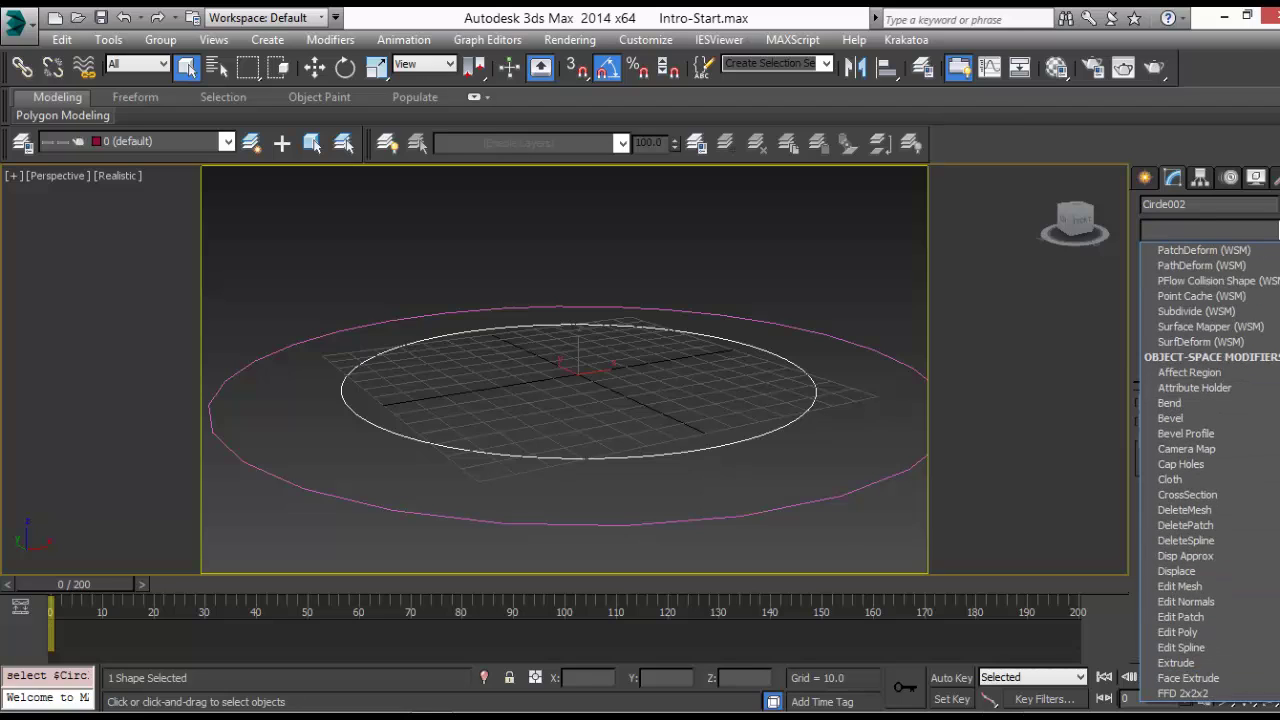
{"action": "scroll", "coordinate": [1210, 470], "scroll_direction": "down", "scroll_amount": 2}
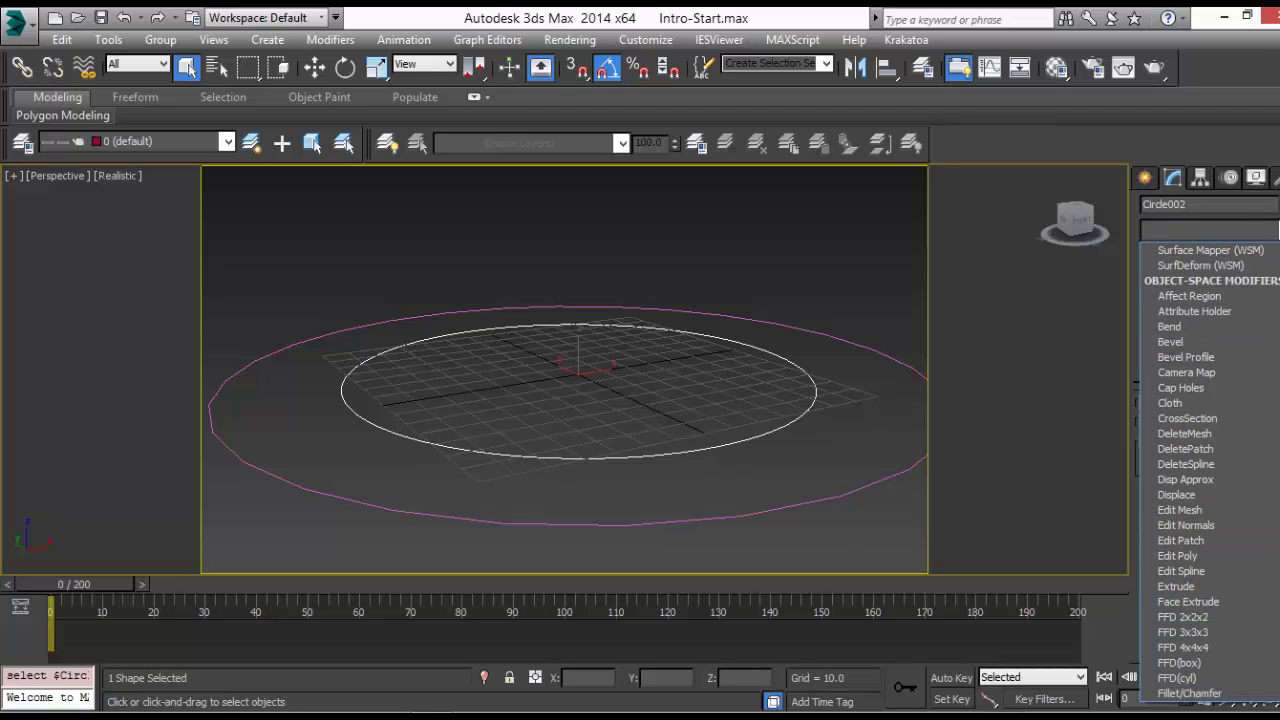
{"action": "left_click", "coordinate": [1190, 544]}
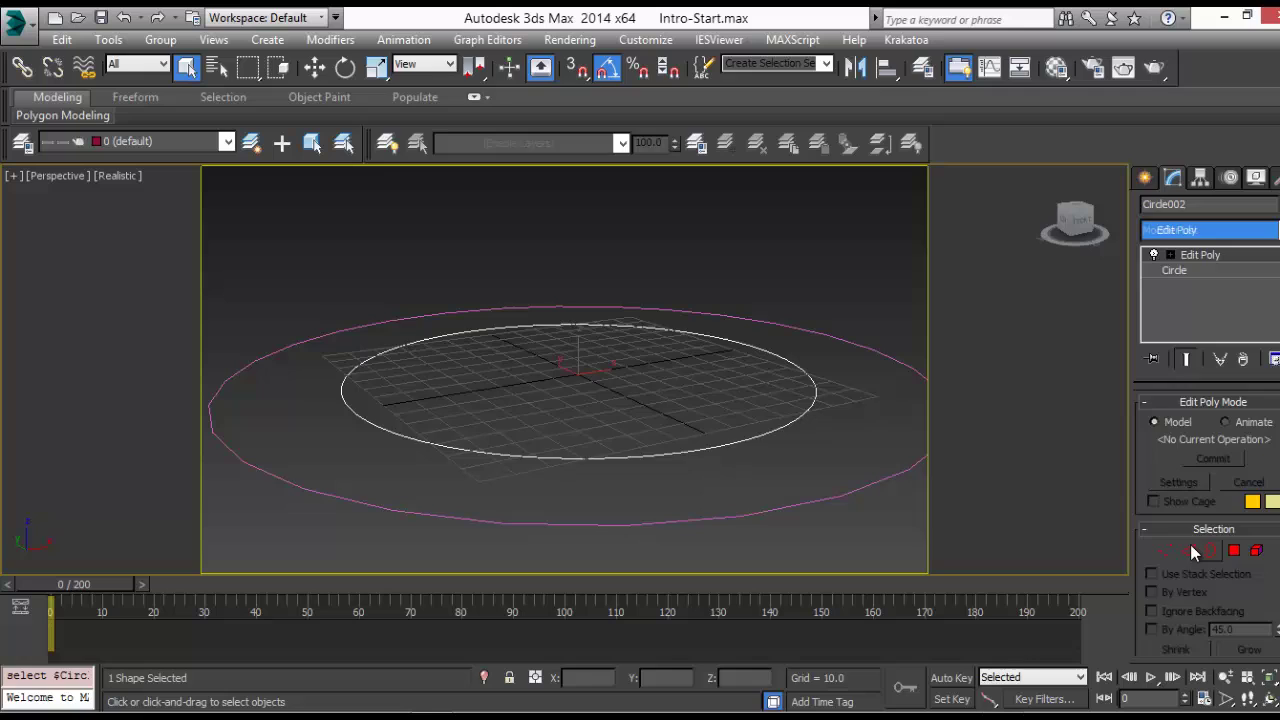
{"action": "left_click", "coordinate": [651, 282]}
Create a PF Source particle system just outside the outer circle, with an icon about 18 by 19 units
{"action": "left_click", "coordinate": [1146, 178]}
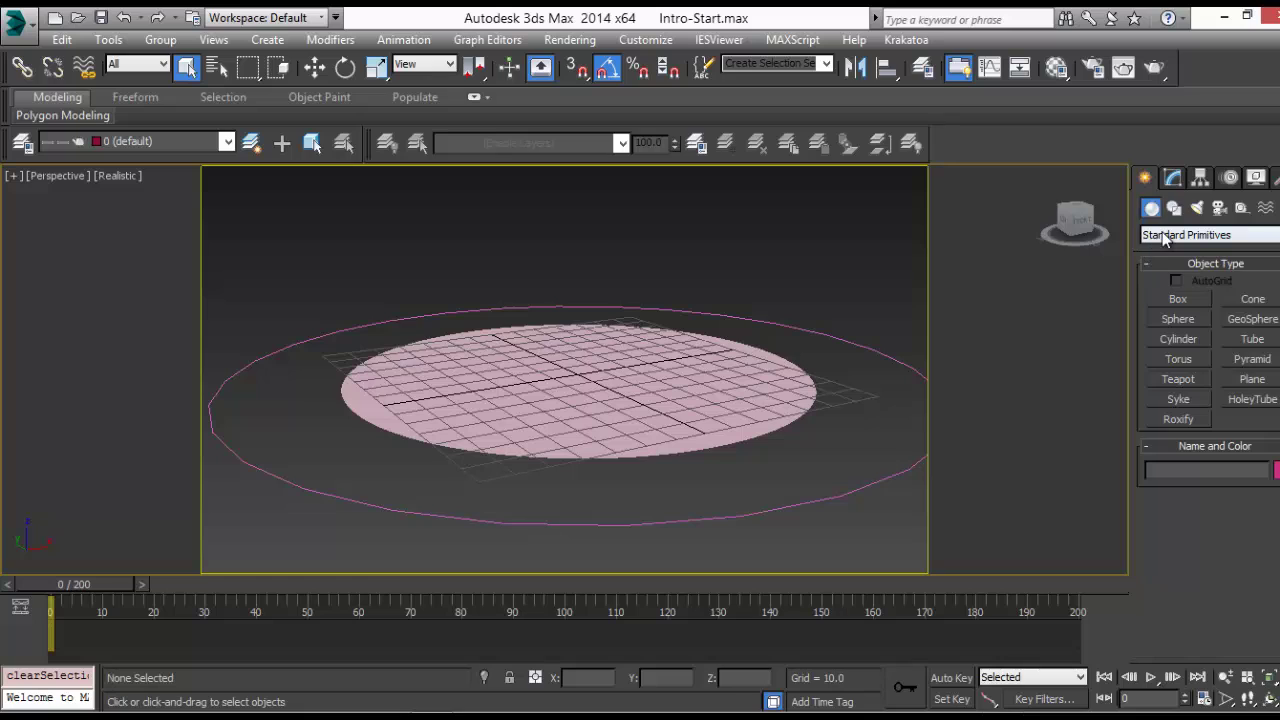
{"action": "left_click", "coordinate": [1163, 234]}
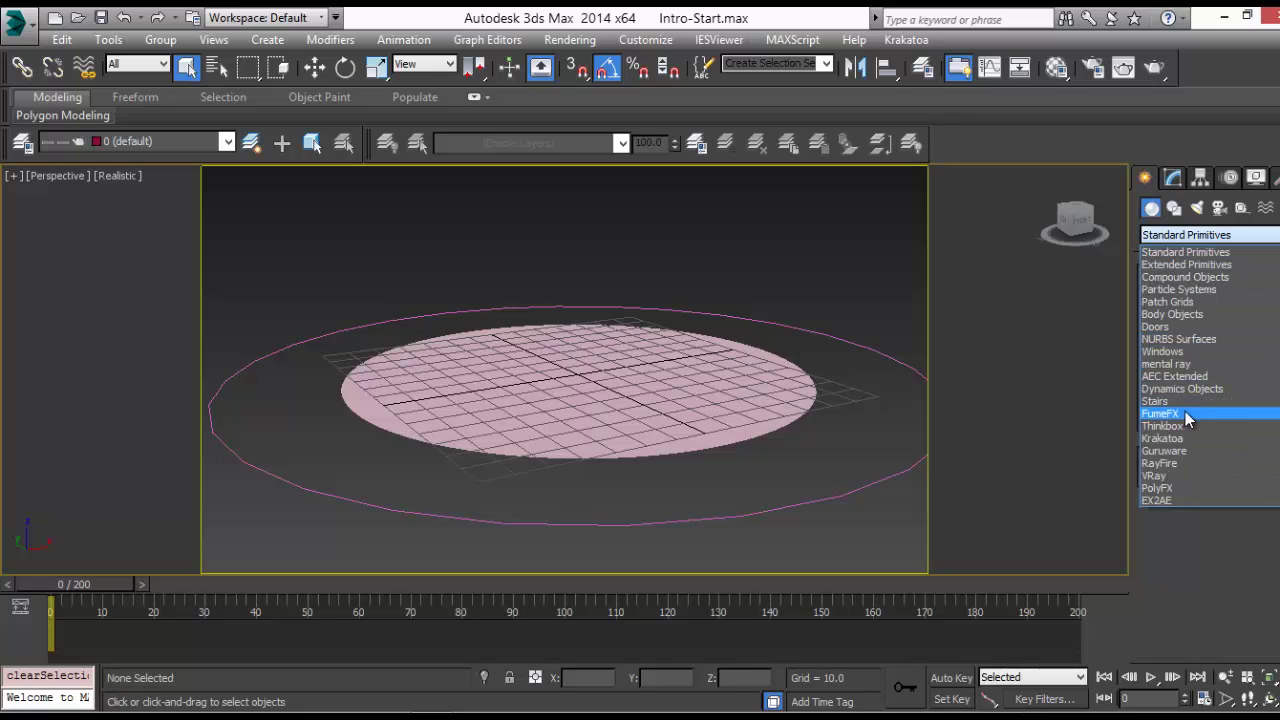
{"action": "left_click", "coordinate": [1195, 290]}
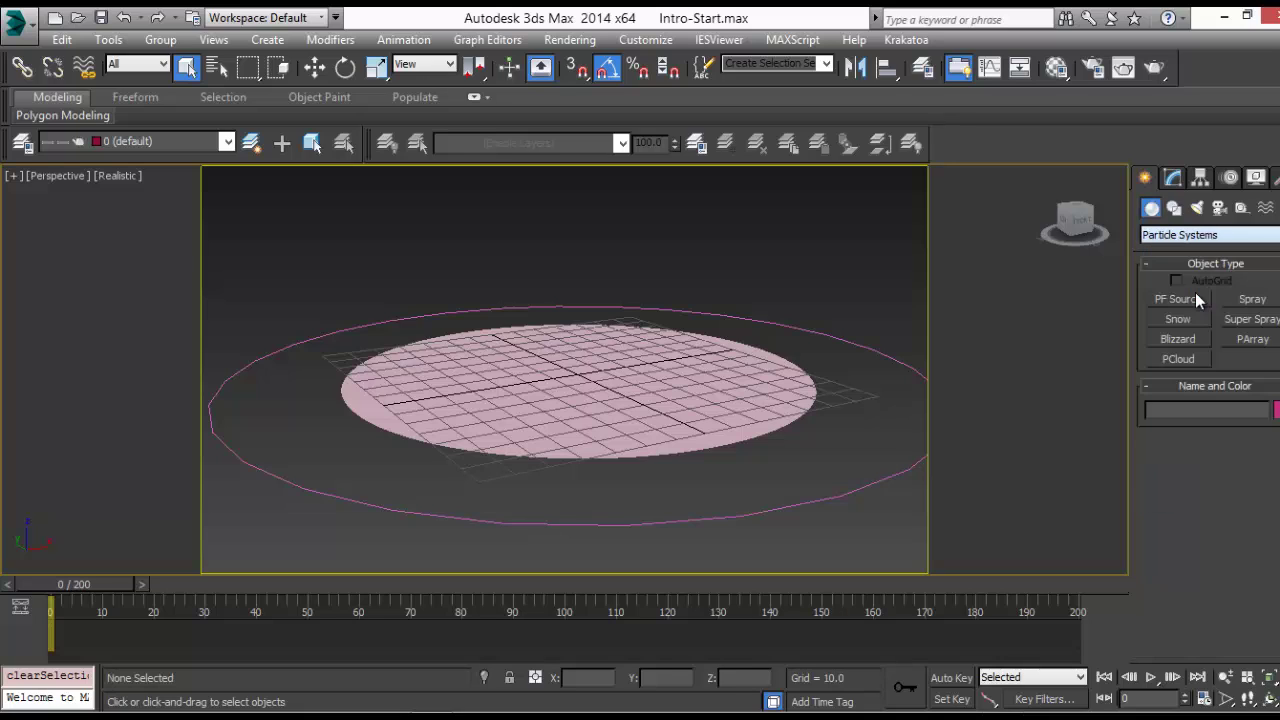
{"action": "left_click", "coordinate": [1178, 299]}
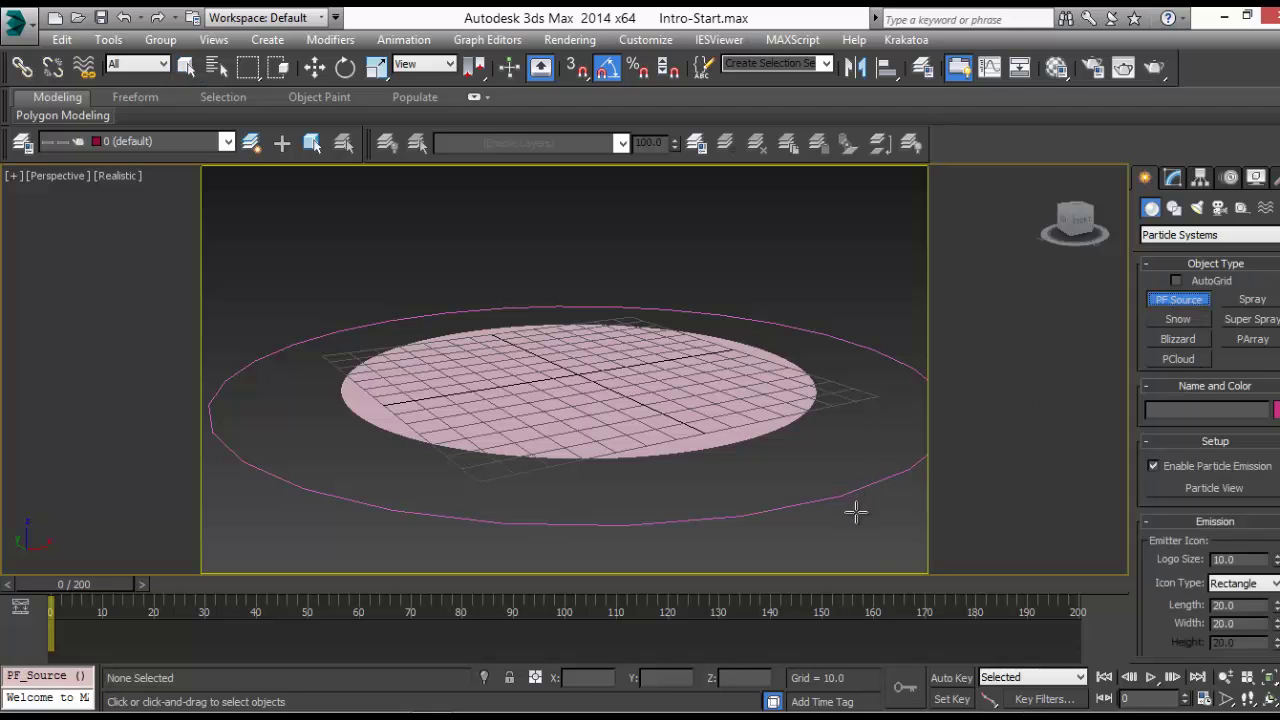
{"action": "left_click_drag", "start_coordinate": [857, 520], "coordinate": [855, 562]}
{"action": "right_click", "coordinate": [897, 484]}
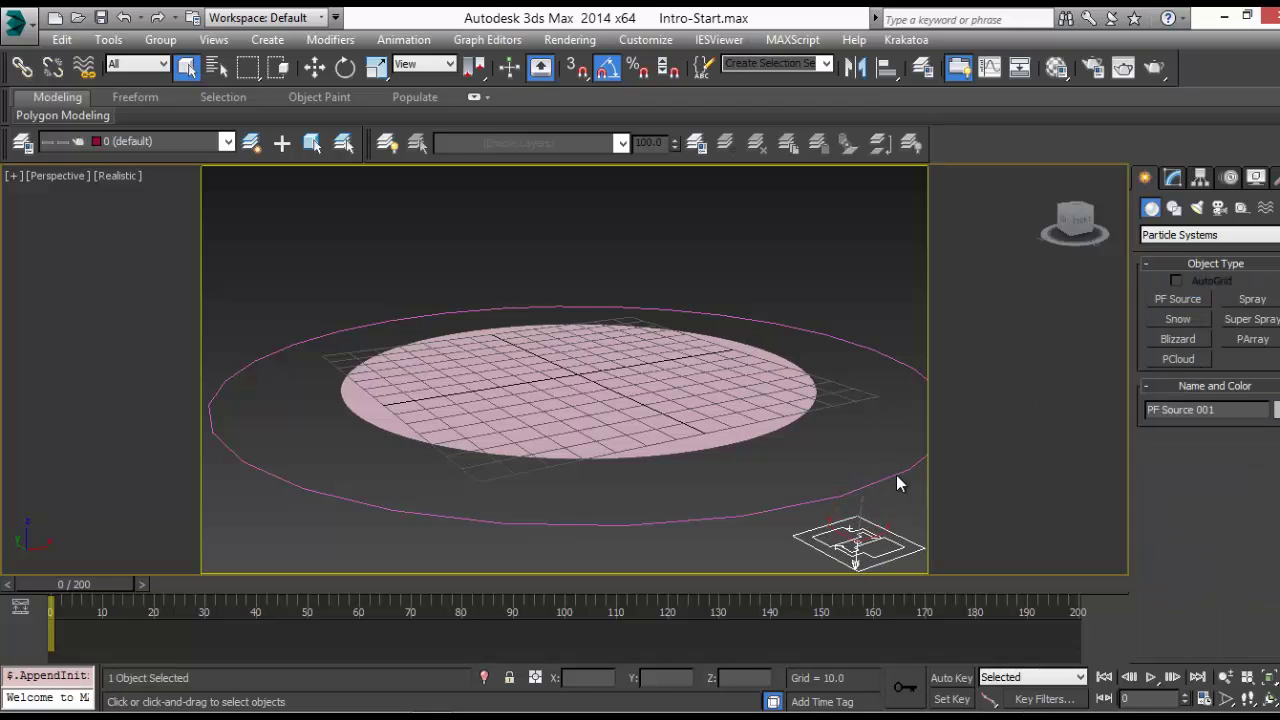
In Particle View, set the PF Source 001 viewport integration step to Half Frame and its viewport quantity multiplier to 100%
{"action": "left_click", "coordinate": [1174, 177]}
{"action": "left_click", "coordinate": [1200, 448]}
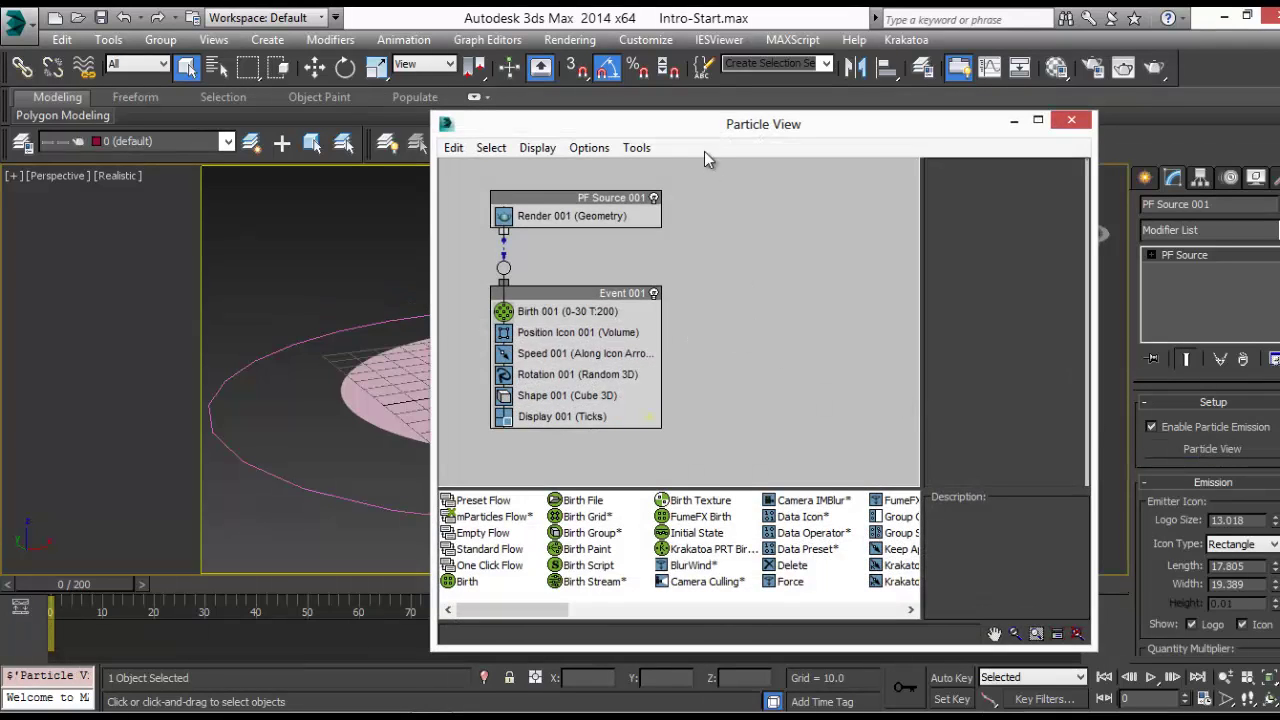
{"action": "left_click_drag", "start_coordinate": [704, 126], "coordinate": [862, 100]}
{"action": "left_click", "coordinate": [703, 172]}
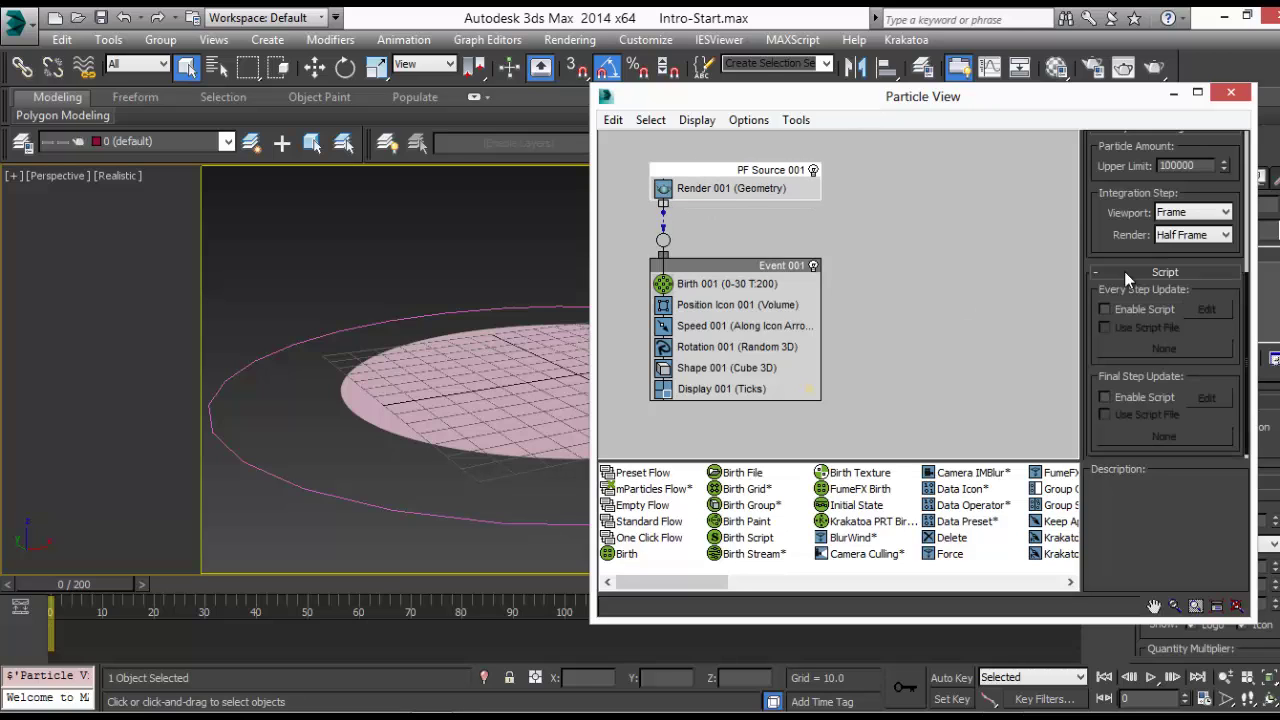
{"action": "scroll", "coordinate": [1190, 288], "scroll_direction": "up", "scroll_amount": 3}
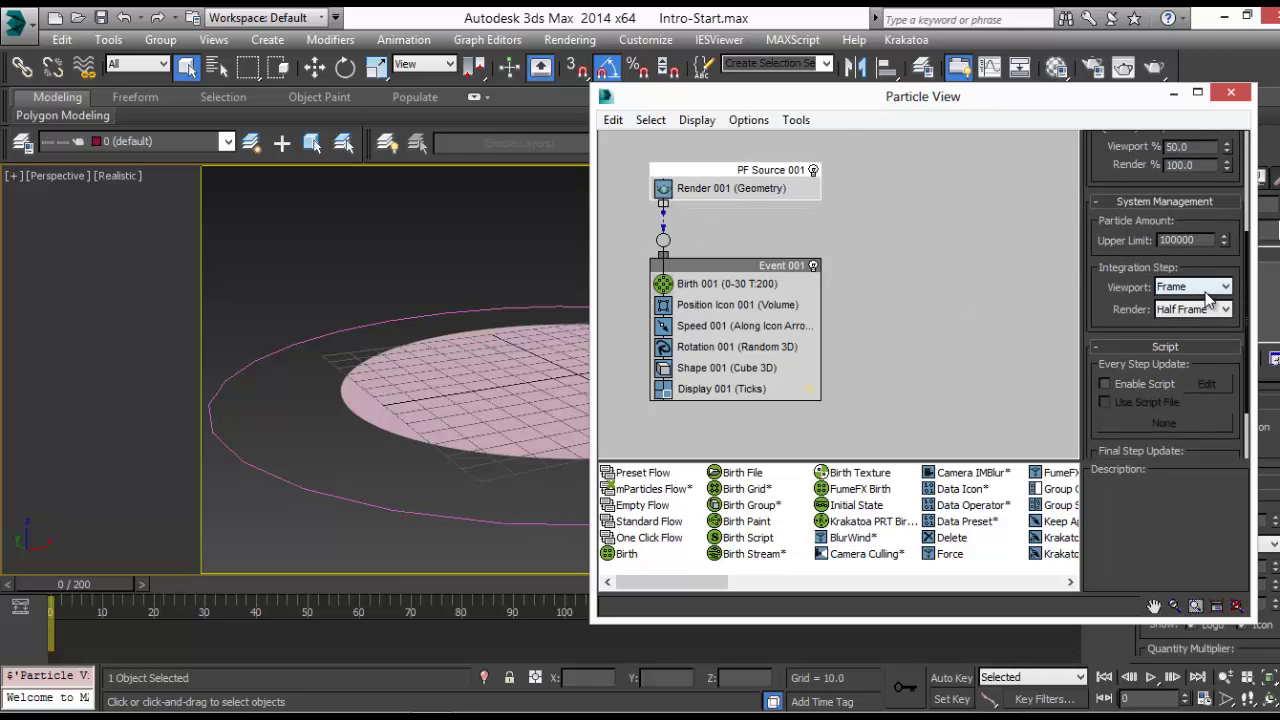
{"action": "left_click", "coordinate": [1205, 293]}
{"action": "left_click", "coordinate": [1175, 316]}
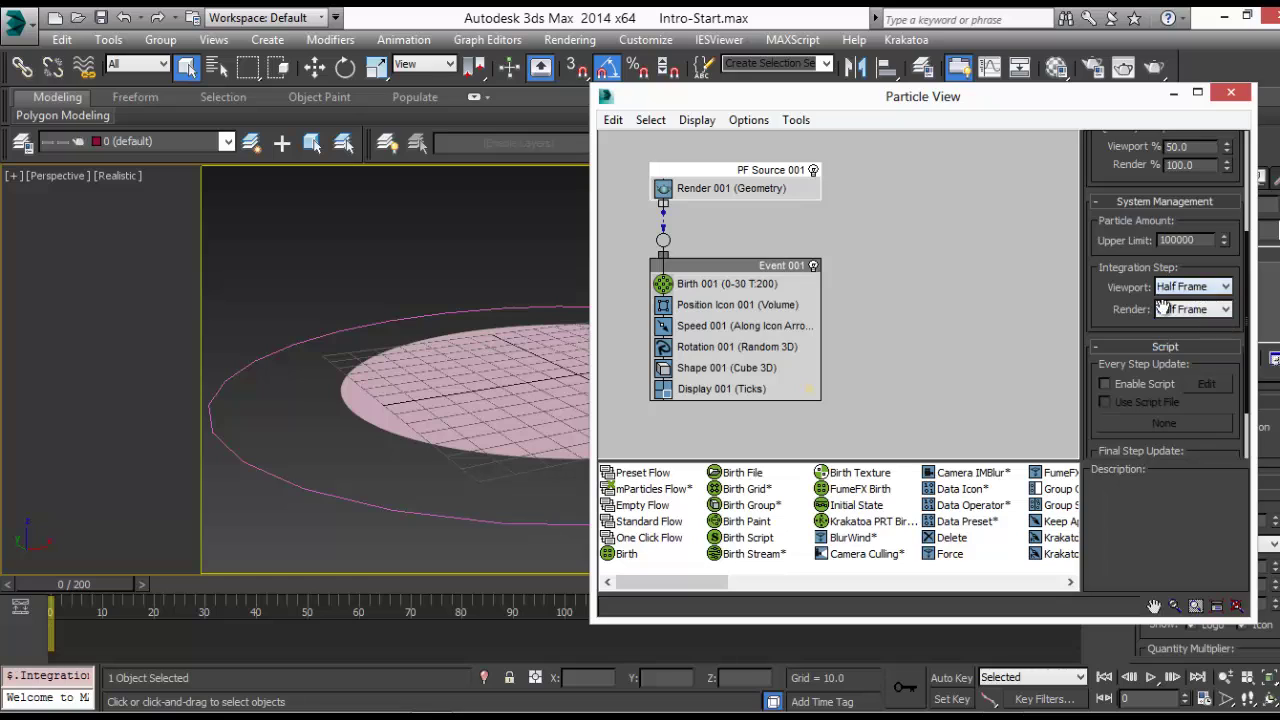
{"action": "left_click_drag", "start_coordinate": [1105, 292], "coordinate": [1100, 408]}
{"action": "scroll", "coordinate": [1138, 331], "scroll_direction": "up", "scroll_amount": 3}
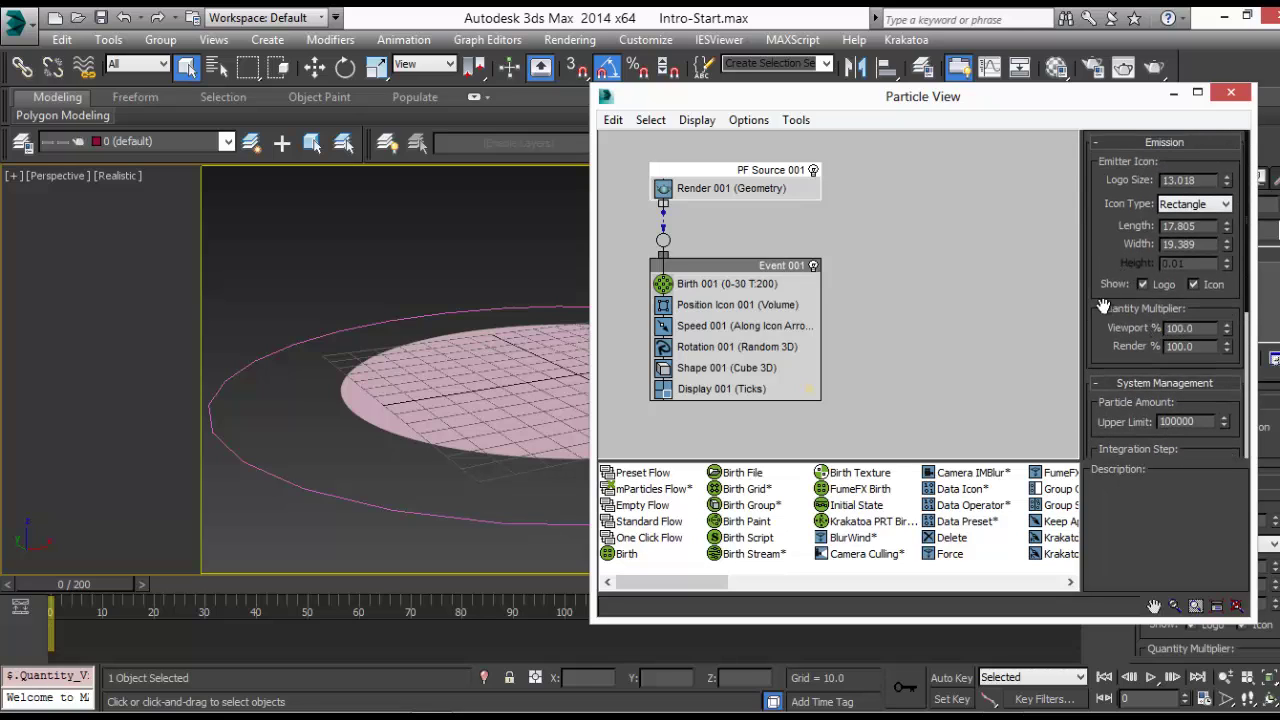
{"action": "left_click_drag", "start_coordinate": [1104, 303], "coordinate": [1100, 293]}
Set the Birth 001 operator's Emit Stop to 0 and its particle amount to 10000
{"action": "left_click", "coordinate": [722, 284]}
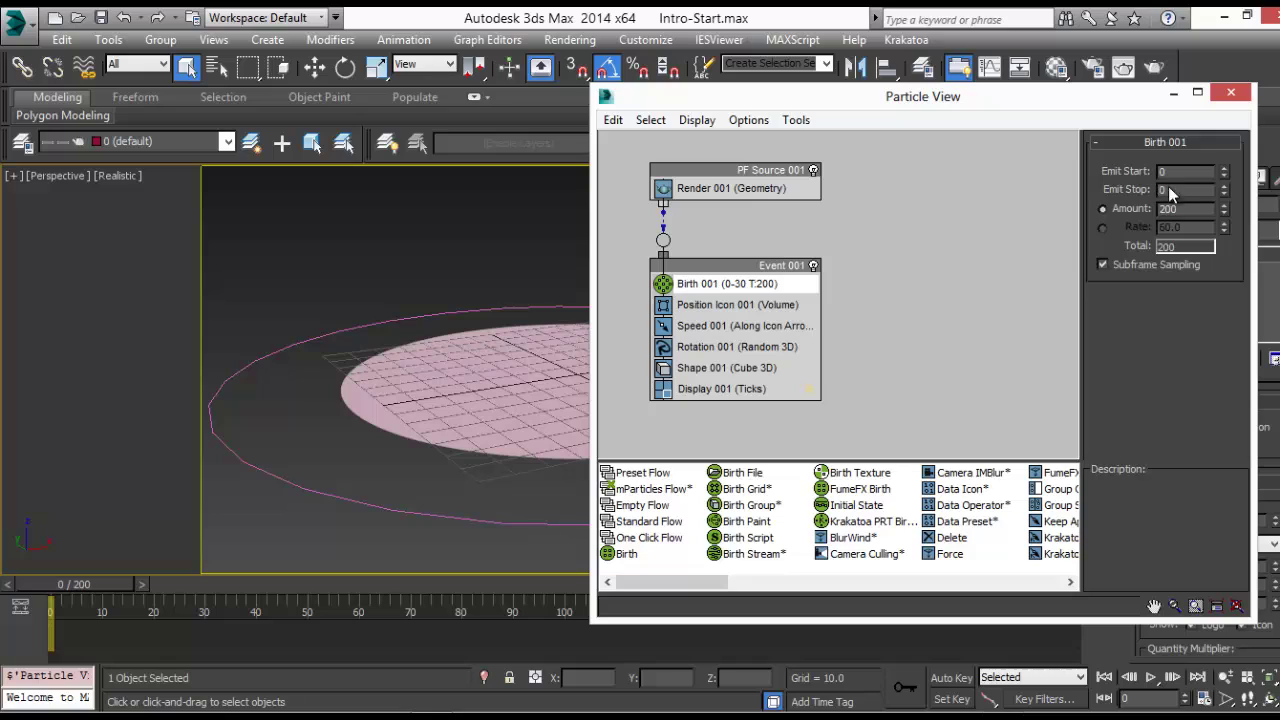
{"action": "double_click", "coordinate": [1186, 209]}
{"action": "type", "text": "10000"}
{"action": "key", "text": "Return"}
{"action": "left_click_drag", "start_coordinate": [806, 100], "coordinate": [855, 69]}
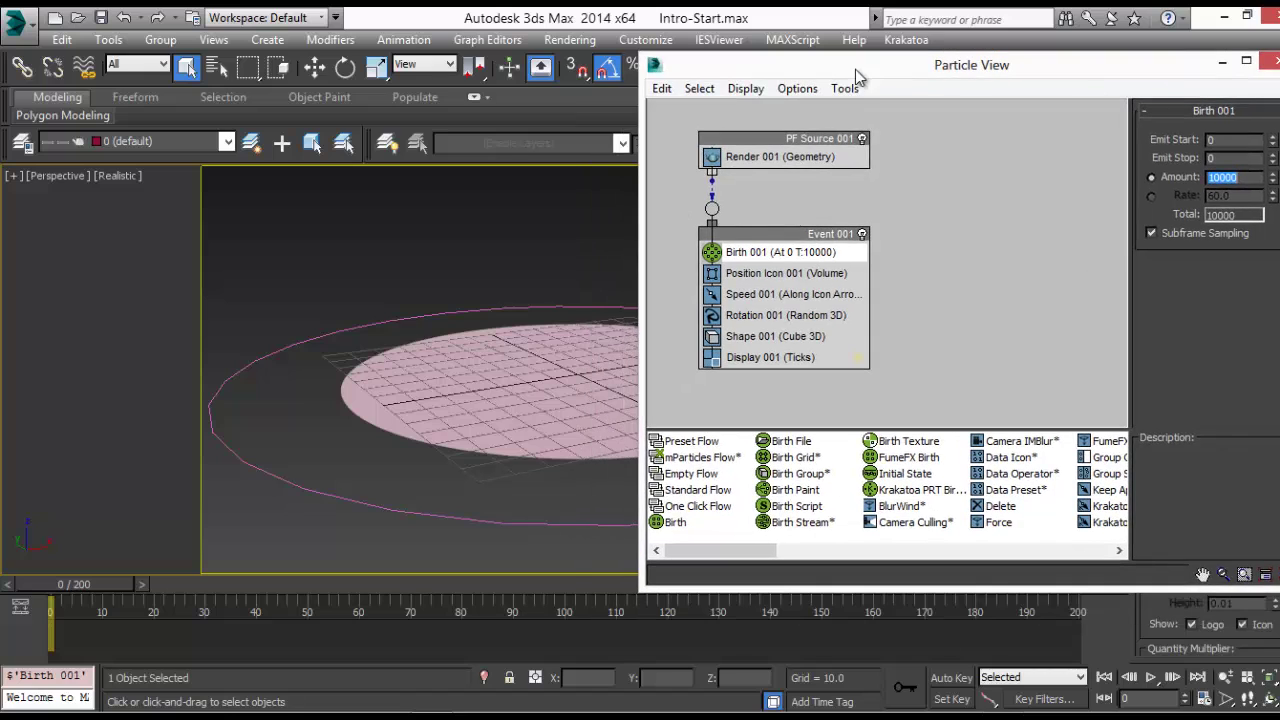
Delete the Speed, Rotation and Shape operators from Event 001 in Particle View
{"action": "left_click", "coordinate": [746, 300]}
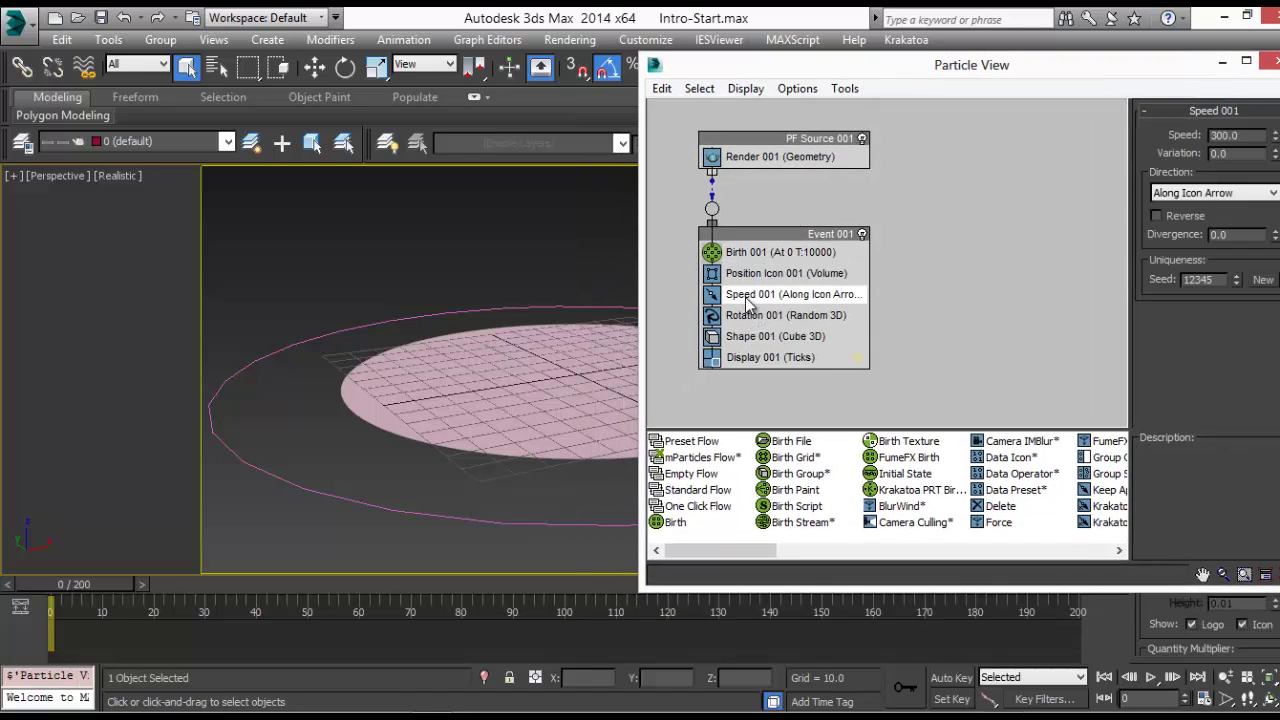
{"action": "key", "text": "Delete"}
{"action": "left_click", "coordinate": [746, 300]}
{"action": "key", "text": "Delete"}
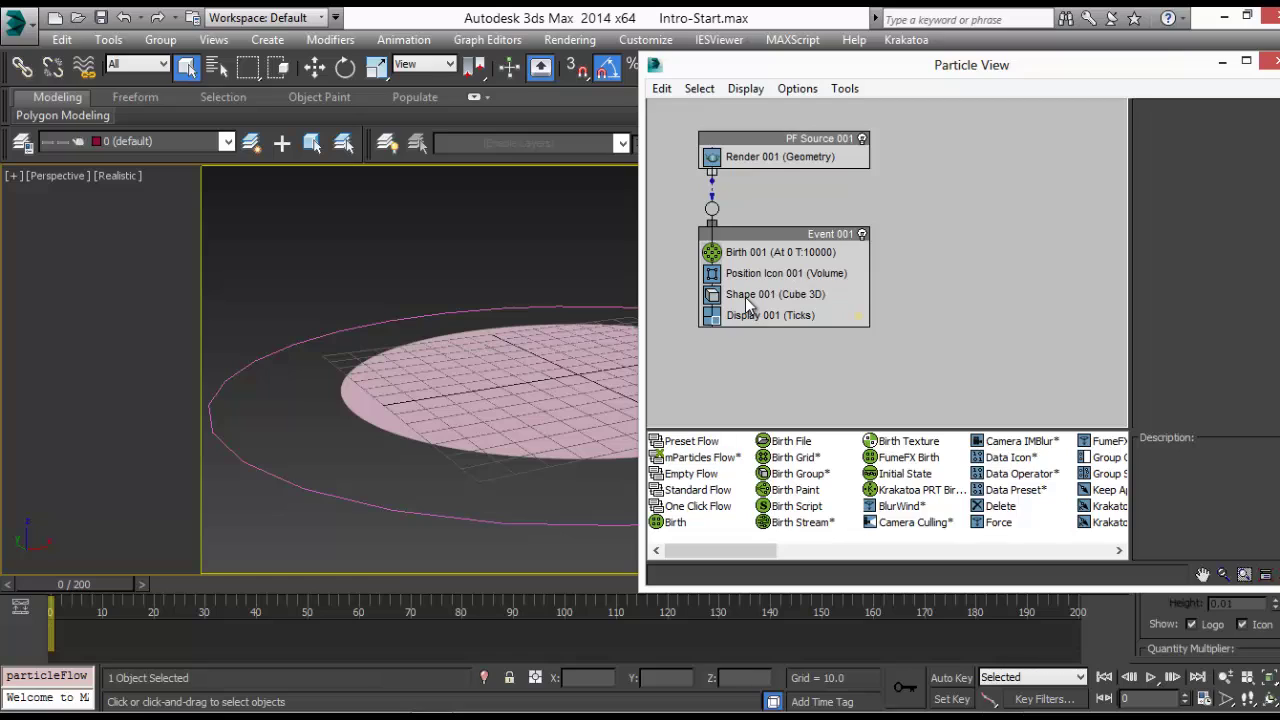
{"action": "left_click", "coordinate": [746, 297]}
{"action": "key", "text": "Delete"}
Set the Display 001 operator's type to Dots
{"action": "left_click", "coordinate": [745, 295]}
{"action": "left_click", "coordinate": [1247, 140]}
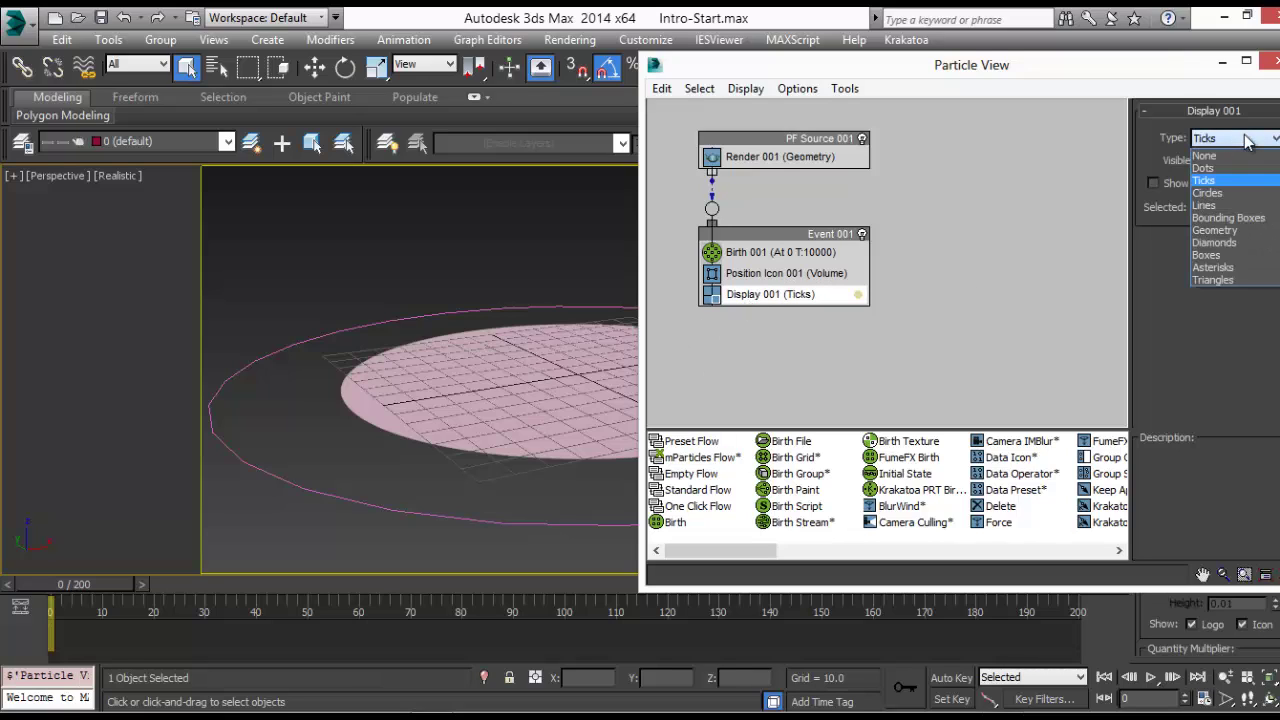
{"action": "left_click", "coordinate": [1232, 168]}
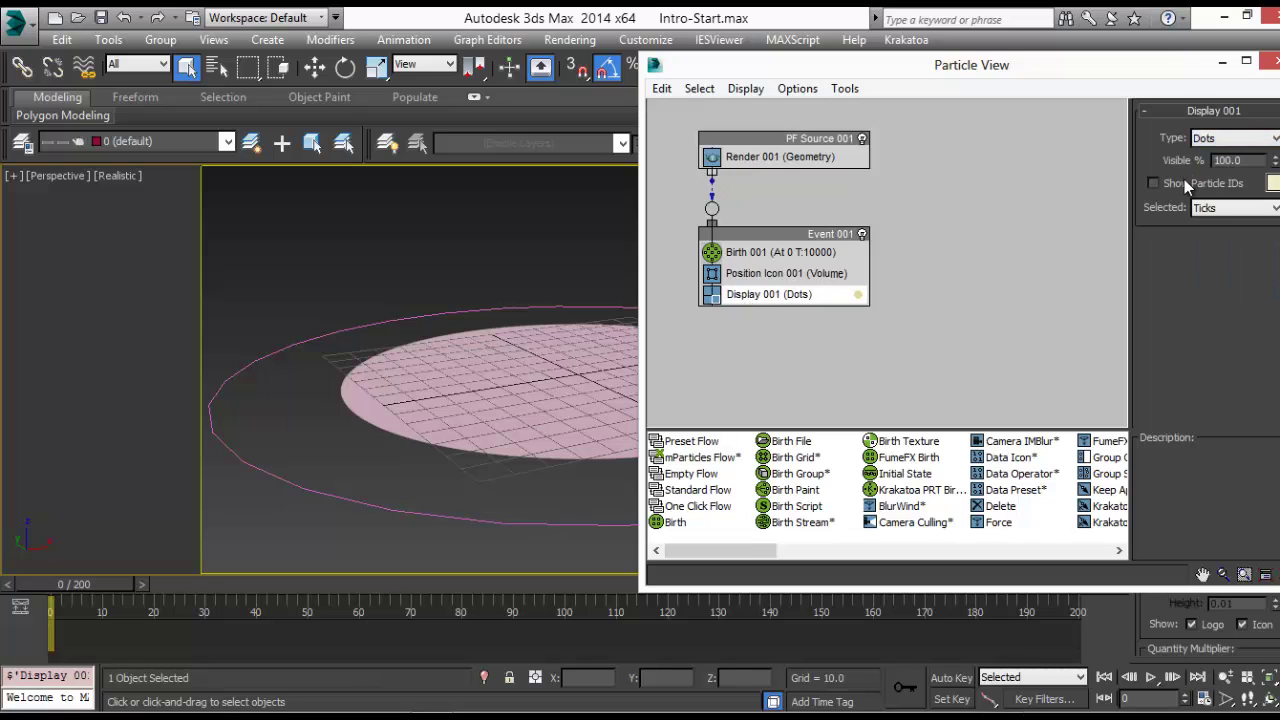
Replace the Position Icon operator in Event 001 with a Position Object operator and add Circle002 as its emitter object
{"action": "left_click_drag", "start_coordinate": [1040, 60], "coordinate": [975, 70]}
{"action": "left_click_drag", "start_coordinate": [658, 559], "coordinate": [746, 566]}
{"action": "left_click_drag", "start_coordinate": [746, 561], "coordinate": [799, 564]}
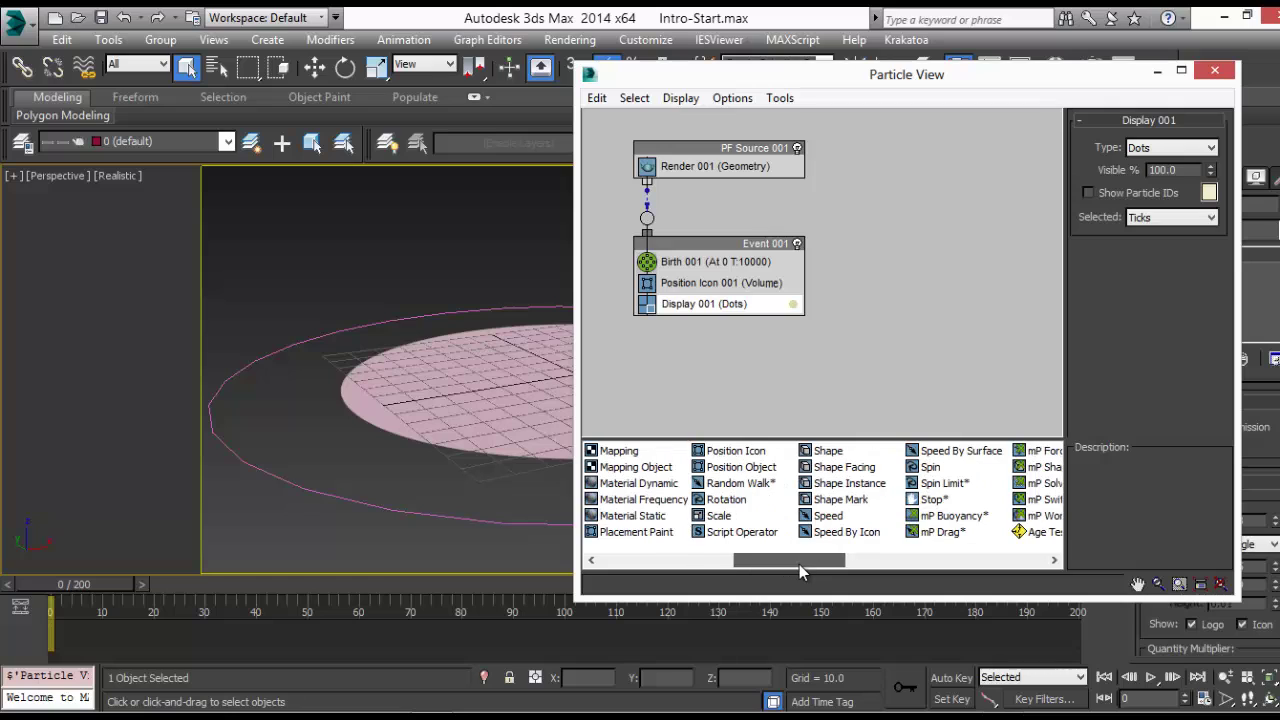
{"action": "left_click_drag", "start_coordinate": [736, 472], "coordinate": [688, 285]}
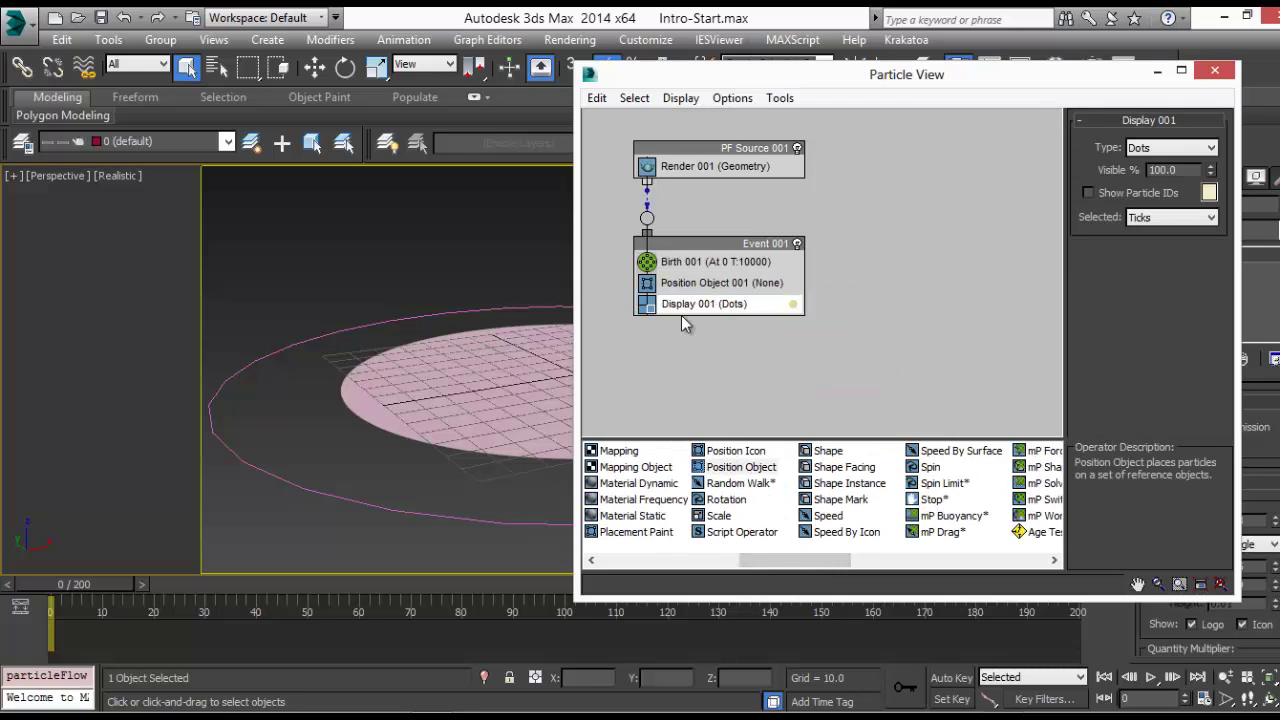
{"action": "left_click", "coordinate": [731, 282]}
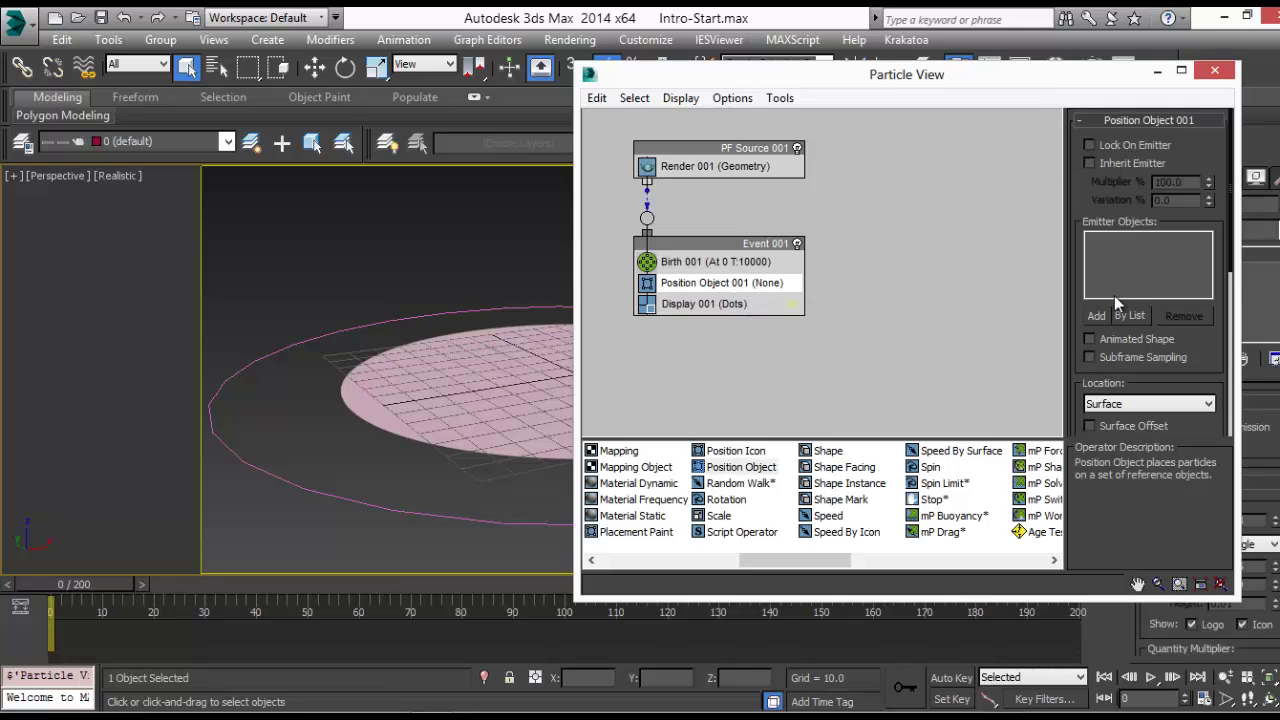
{"action": "left_click", "coordinate": [1095, 316]}
{"action": "left_click", "coordinate": [522, 328]}
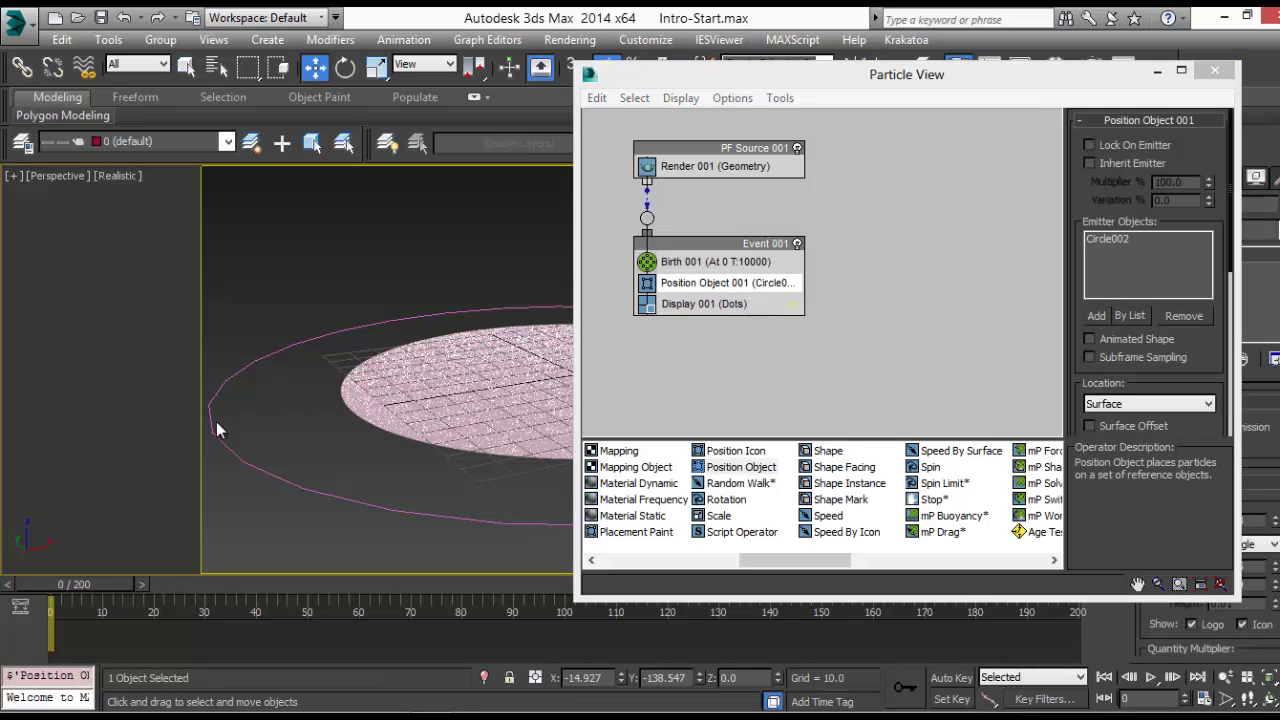
Scrub to frame 8, examine the particle distribution on the inner circle from several angles, and close Particle View
{"action": "left_click_drag", "start_coordinate": [732, 77], "coordinate": [873, 98]}
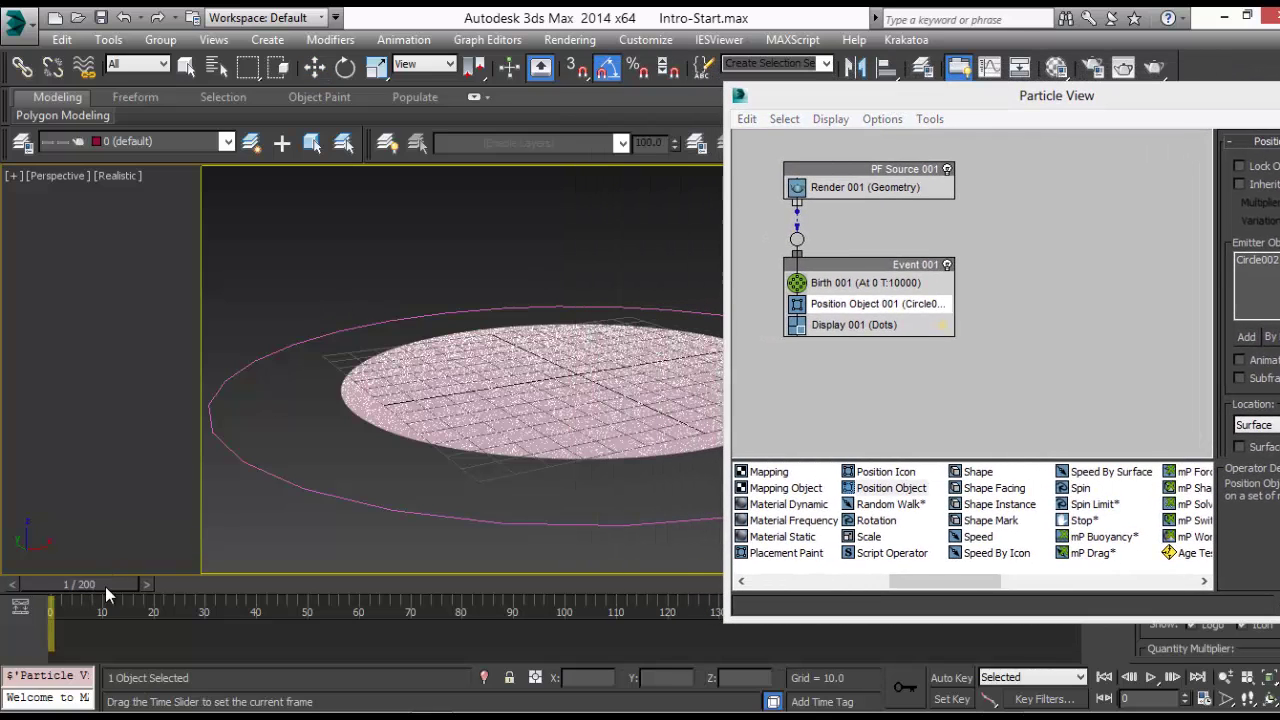
{"action": "left_click_drag", "start_coordinate": [105, 586], "coordinate": [147, 586]}
{"action": "middle_click_drag", "start_coordinate": [518, 390], "coordinate": [415, 410]}
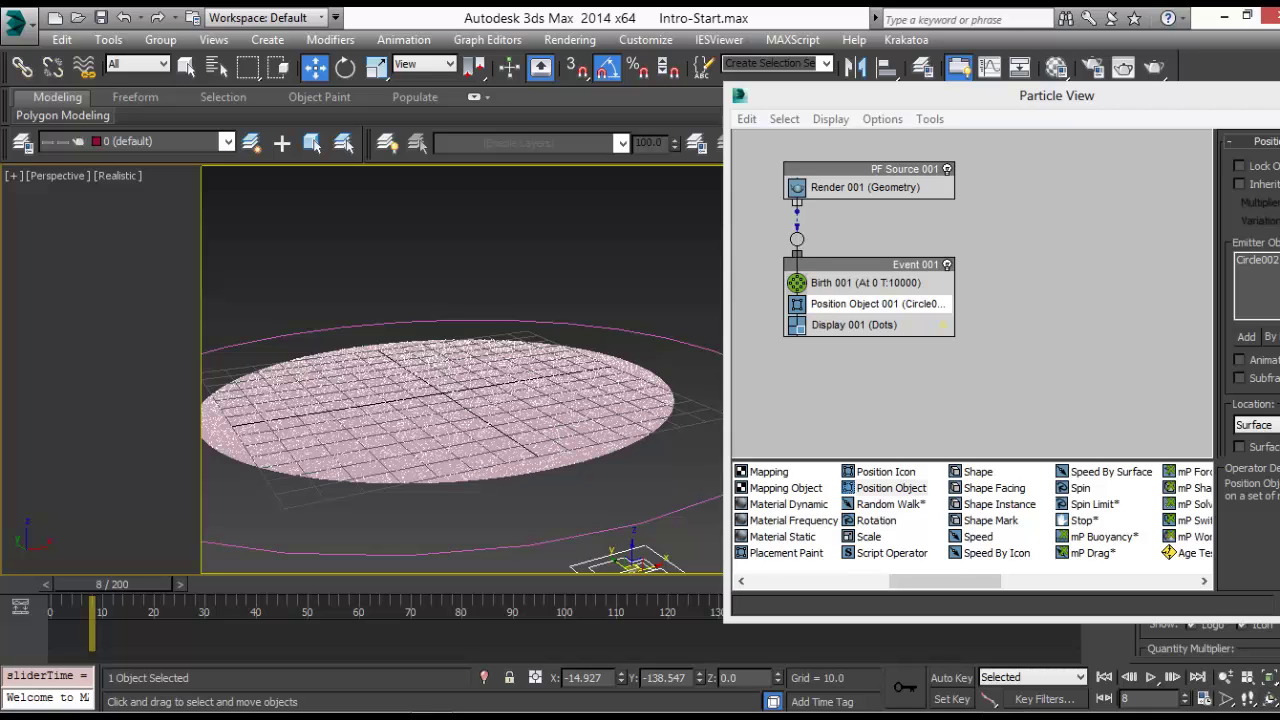
{"action": "left_click", "coordinate": [1268, 699]}
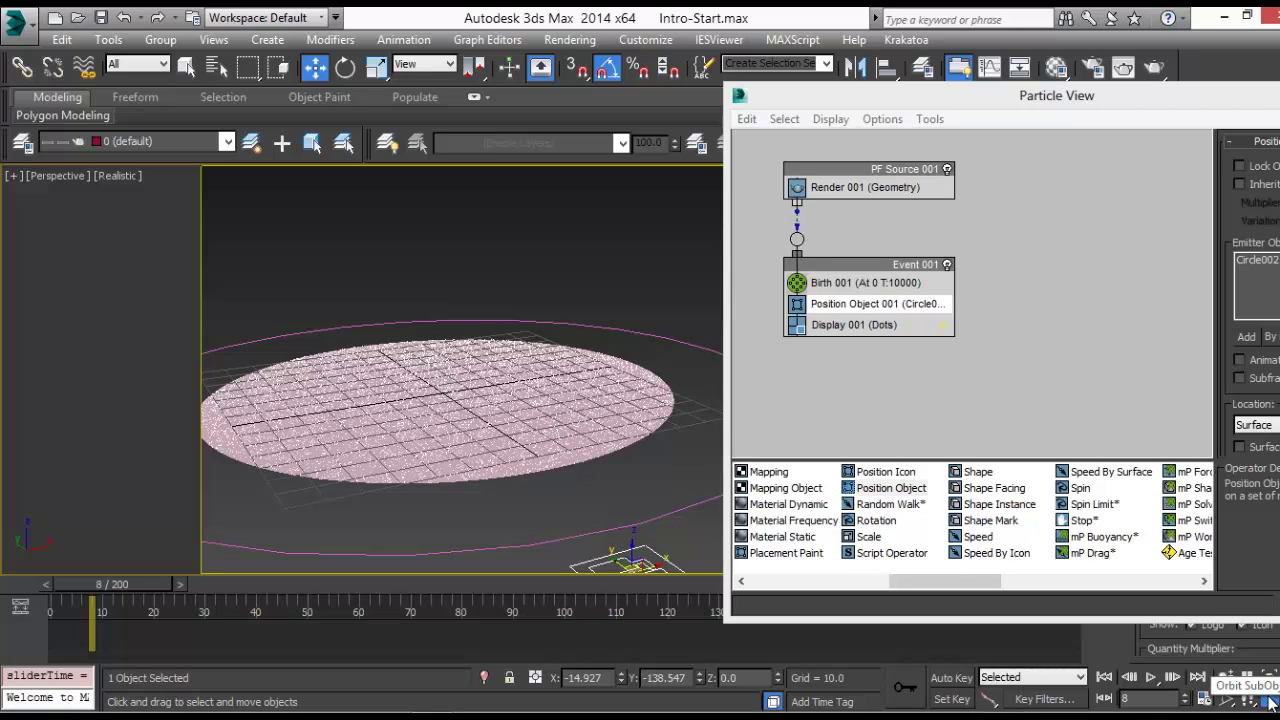
{"action": "left_click_drag", "start_coordinate": [432, 432], "coordinate": [582, 424]}
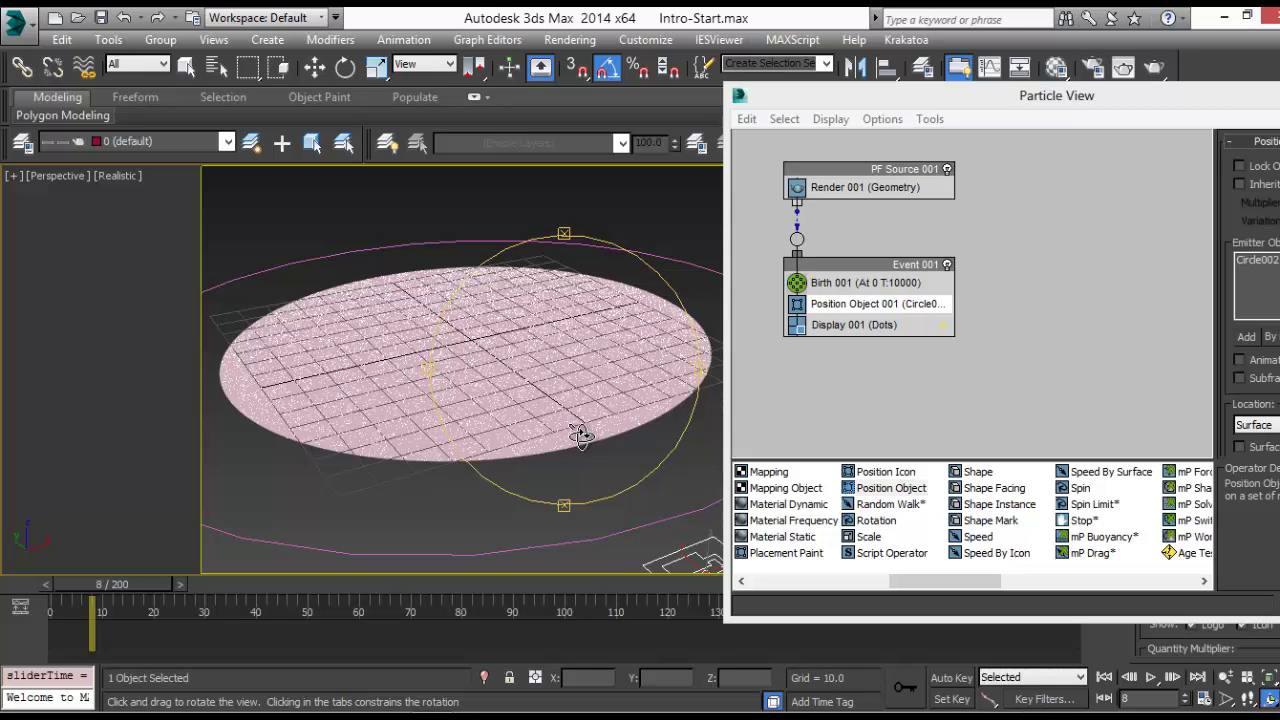
{"action": "left_click_drag", "start_coordinate": [569, 426], "coordinate": [669, 434]}
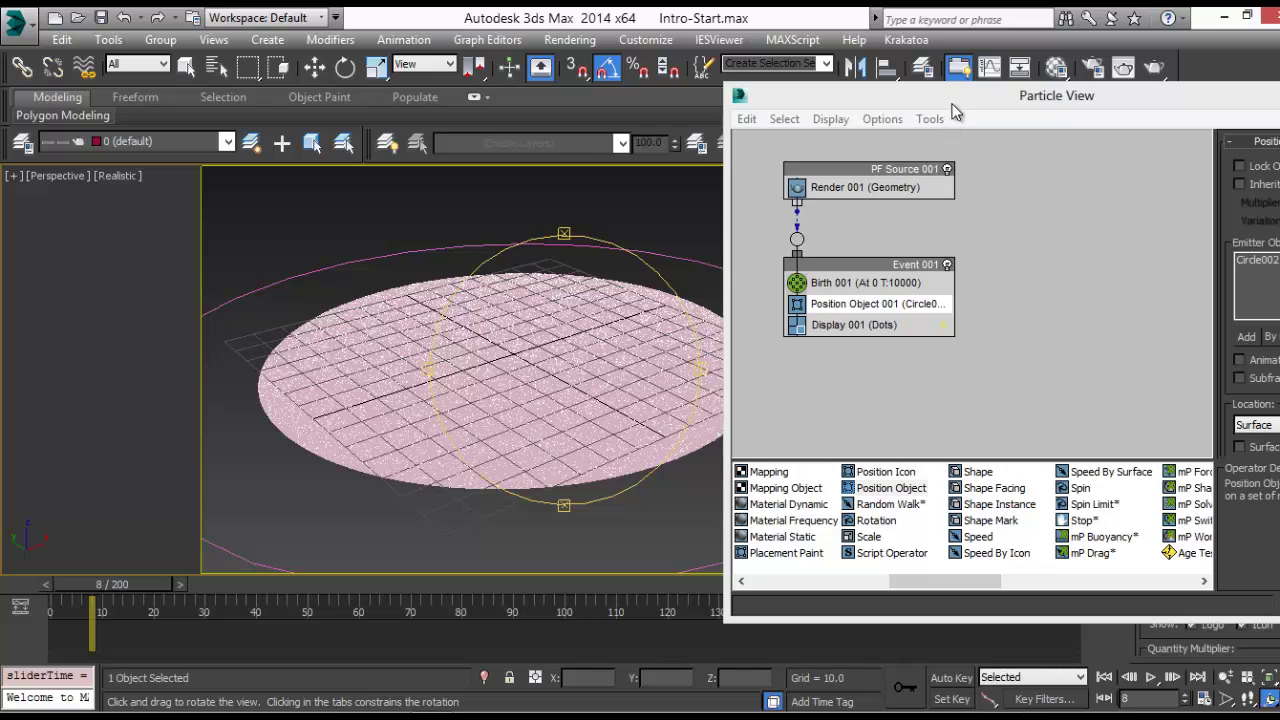
{"action": "left_click_drag", "start_coordinate": [953, 101], "coordinate": [645, 163]}
{"action": "left_click", "coordinate": [1055, 152]}
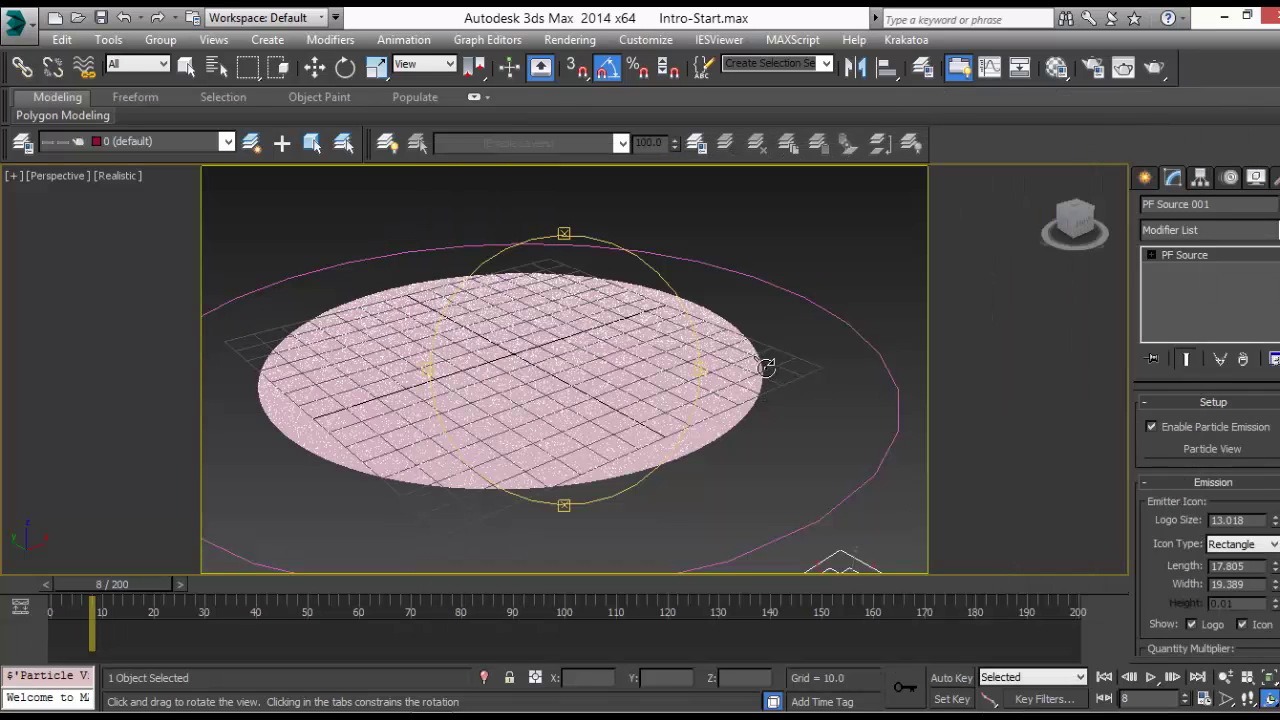
Create a Point helper between the inner and outer circles, at about X 88, Y -51
{"action": "key", "text": "w"}
{"action": "left_click", "coordinate": [808, 346]}
{"action": "left_click", "coordinate": [1144, 177]}
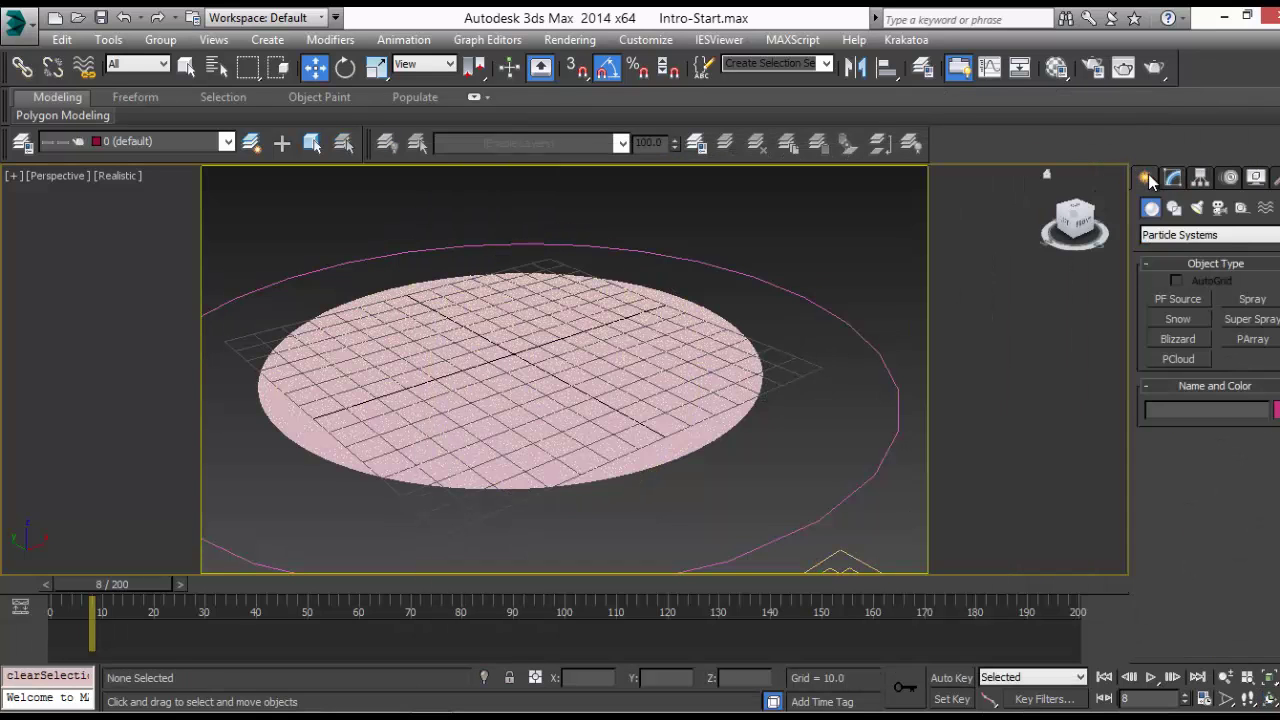
{"action": "left_click", "coordinate": [1240, 209]}
{"action": "left_click", "coordinate": [1187, 352]}
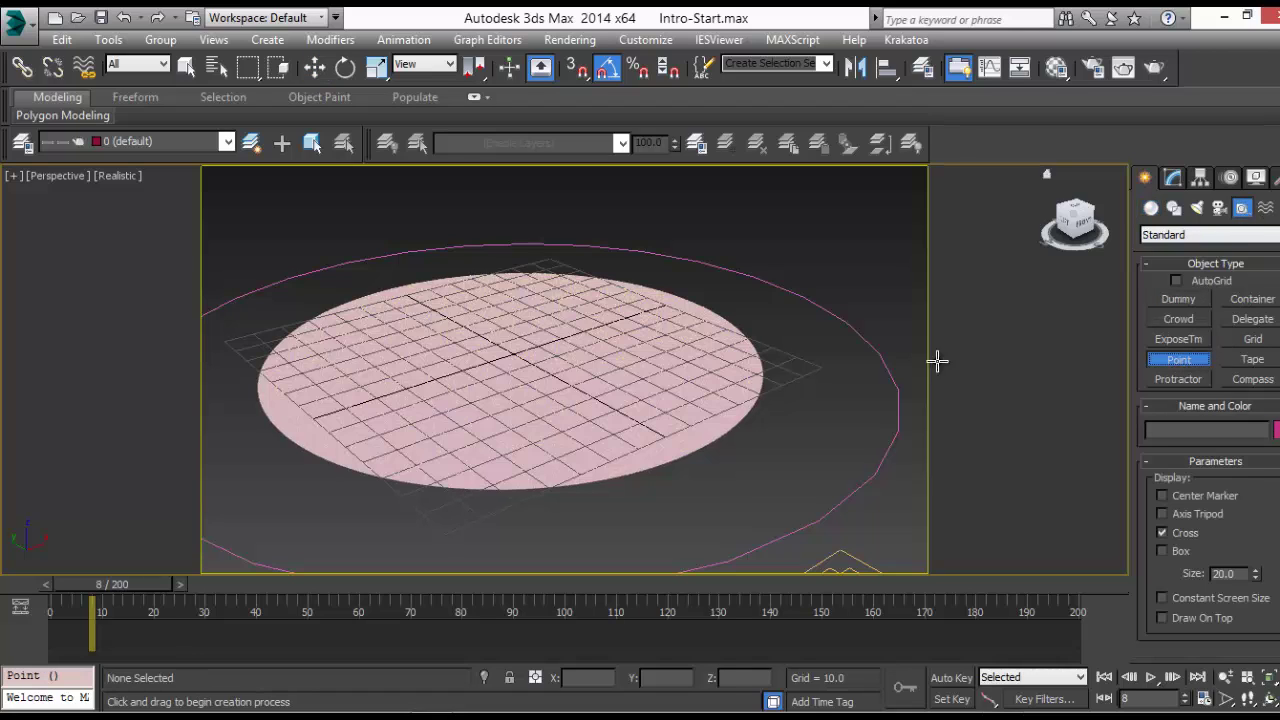
{"action": "left_click", "coordinate": [810, 334]}
{"action": "right_click", "coordinate": [815, 338]}
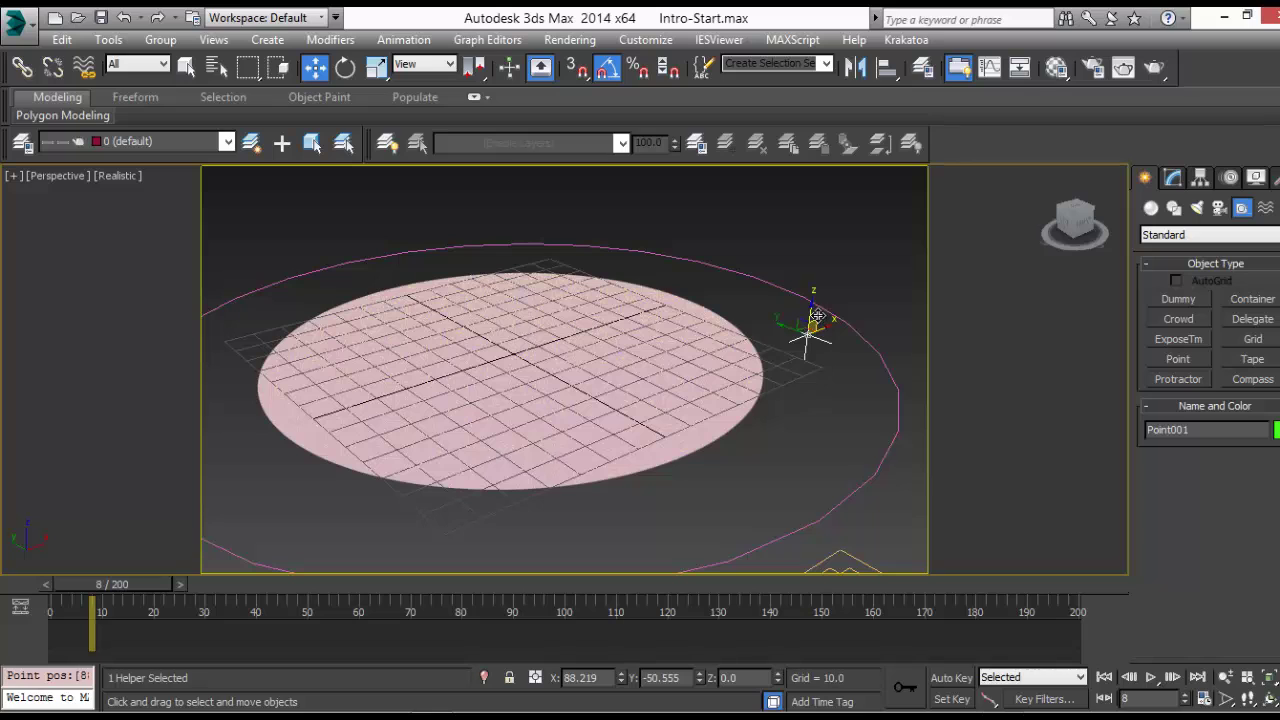
Copy the Point helper about 40 units straight up and link the copy, Point002, to Point001 as its parent
{"action": "left_click_drag", "start_coordinate": [812, 313], "coordinate": [823, 200], "text": "shift"}
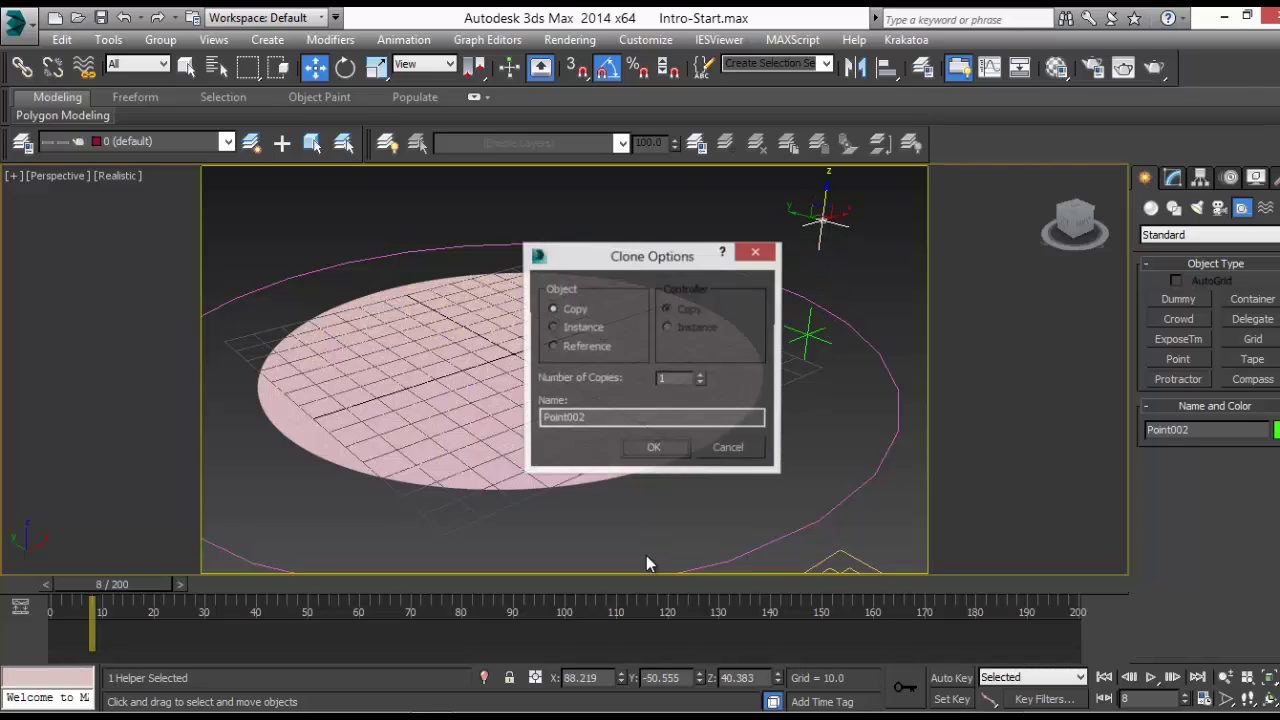
{"action": "left_click", "coordinate": [652, 446]}
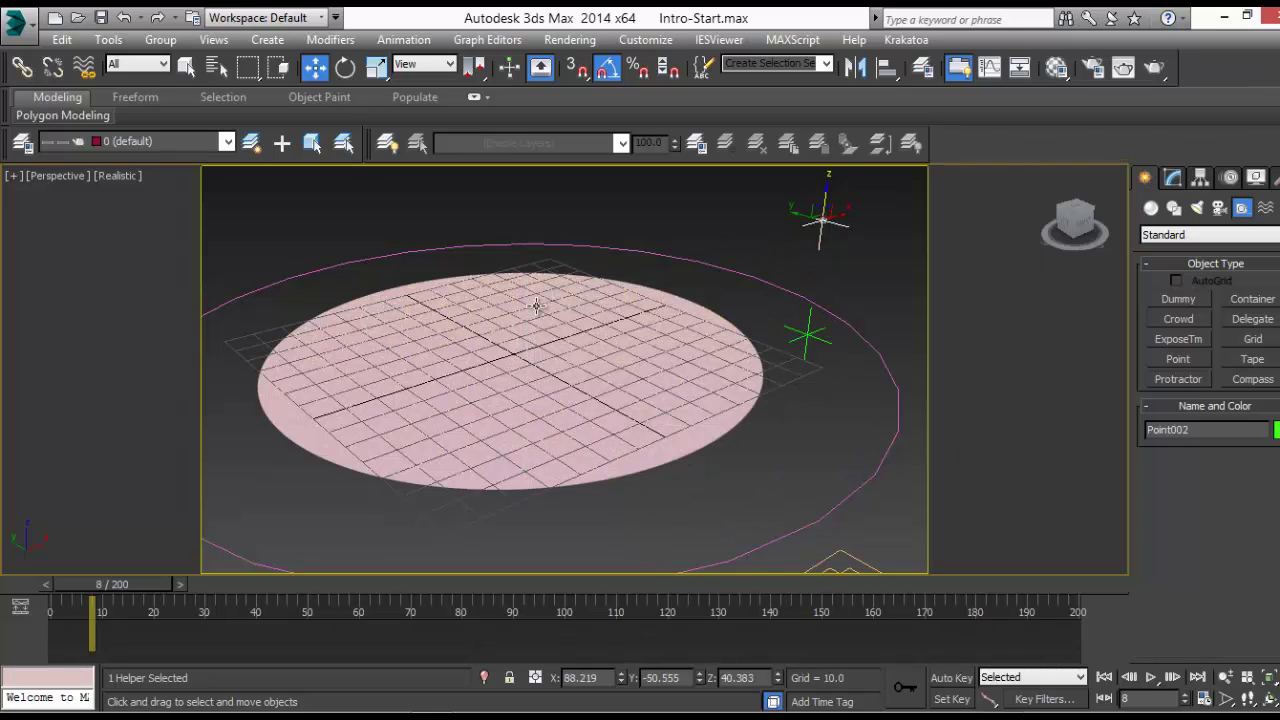
{"action": "left_click", "coordinate": [22, 66]}
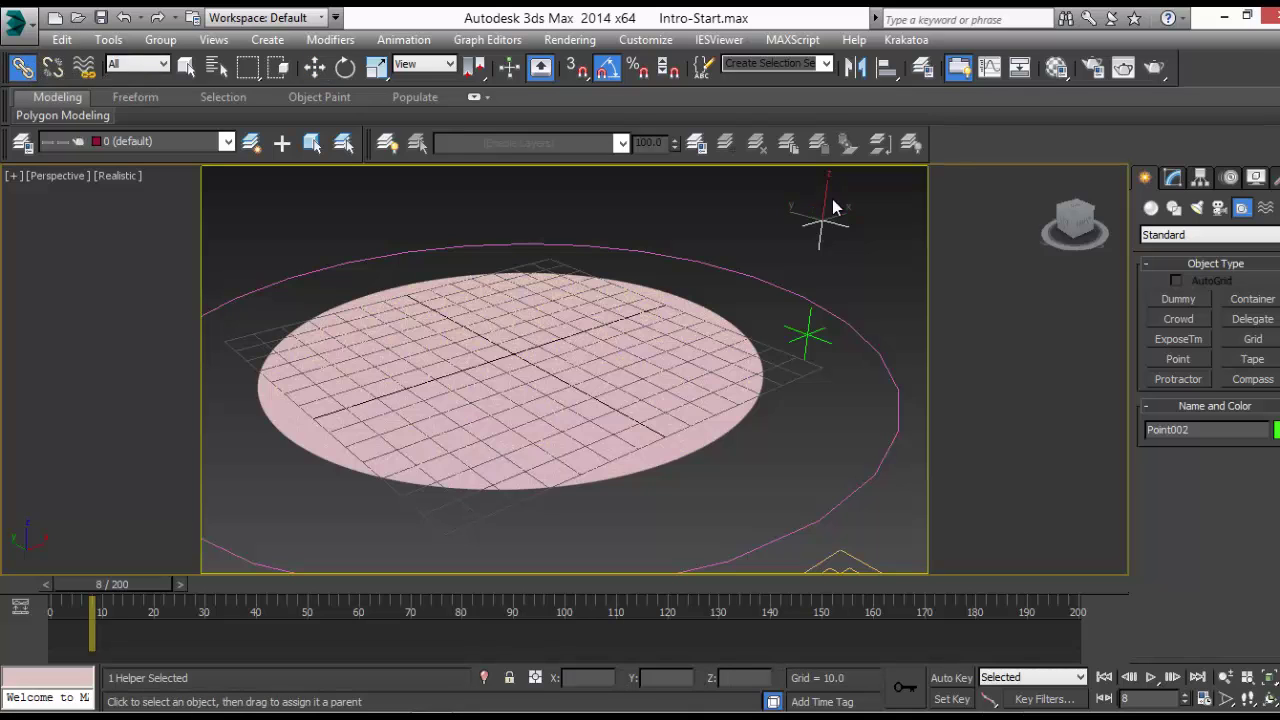
{"action": "left_click_drag", "start_coordinate": [823, 254], "coordinate": [797, 309]}
{"action": "right_click", "coordinate": [797, 305]}
Move Point001 along the Y axis to about -56 to test its link with the upper point
{"action": "left_click", "coordinate": [815, 334]}
{"action": "right_click", "coordinate": [812, 339]}
{"action": "left_click", "coordinate": [814, 342]}
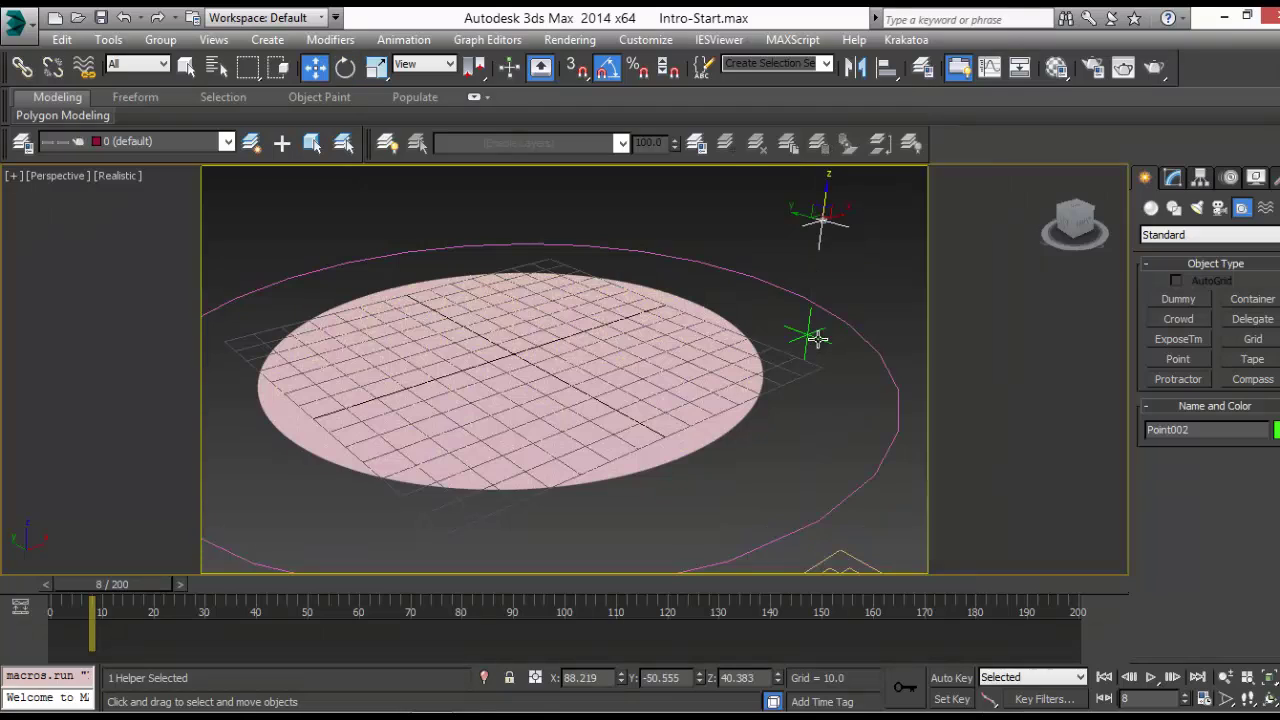
{"action": "left_click", "coordinate": [811, 338]}
{"action": "left_click_drag", "start_coordinate": [805, 329], "coordinate": [774, 332]}
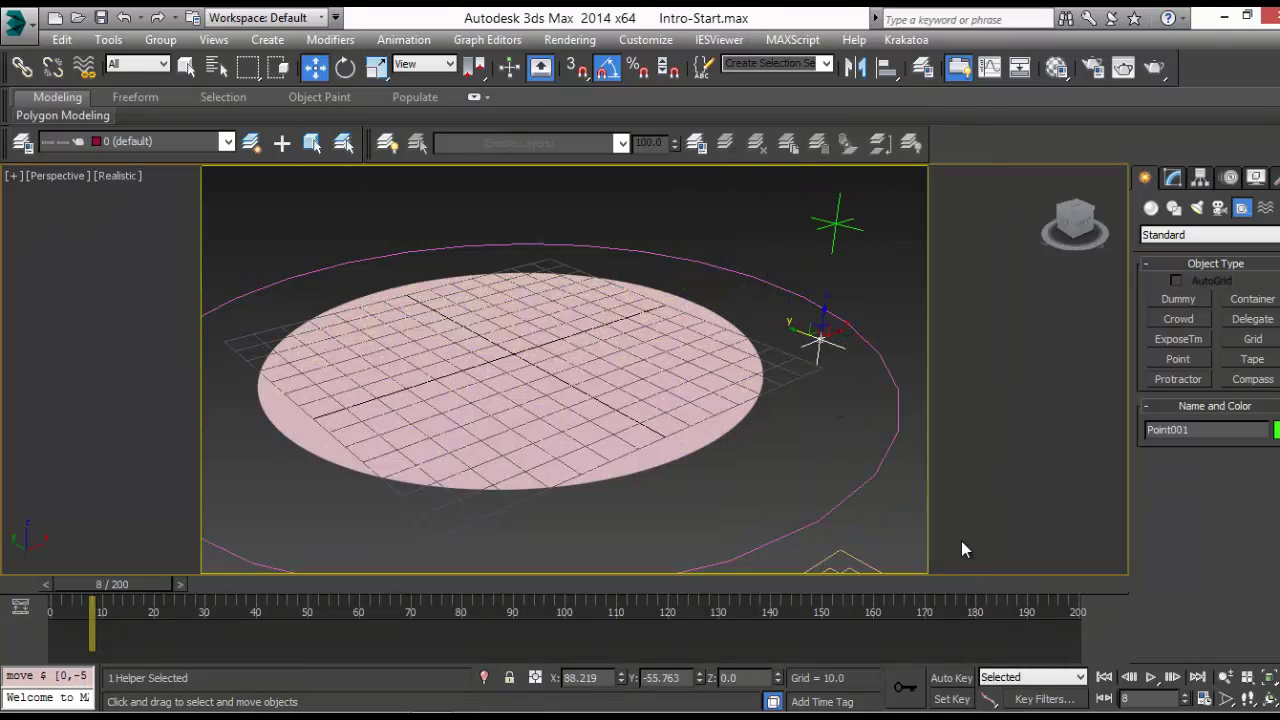
{"action": "middle_click_drag", "start_coordinate": [806, 431], "coordinate": [580, 447]}
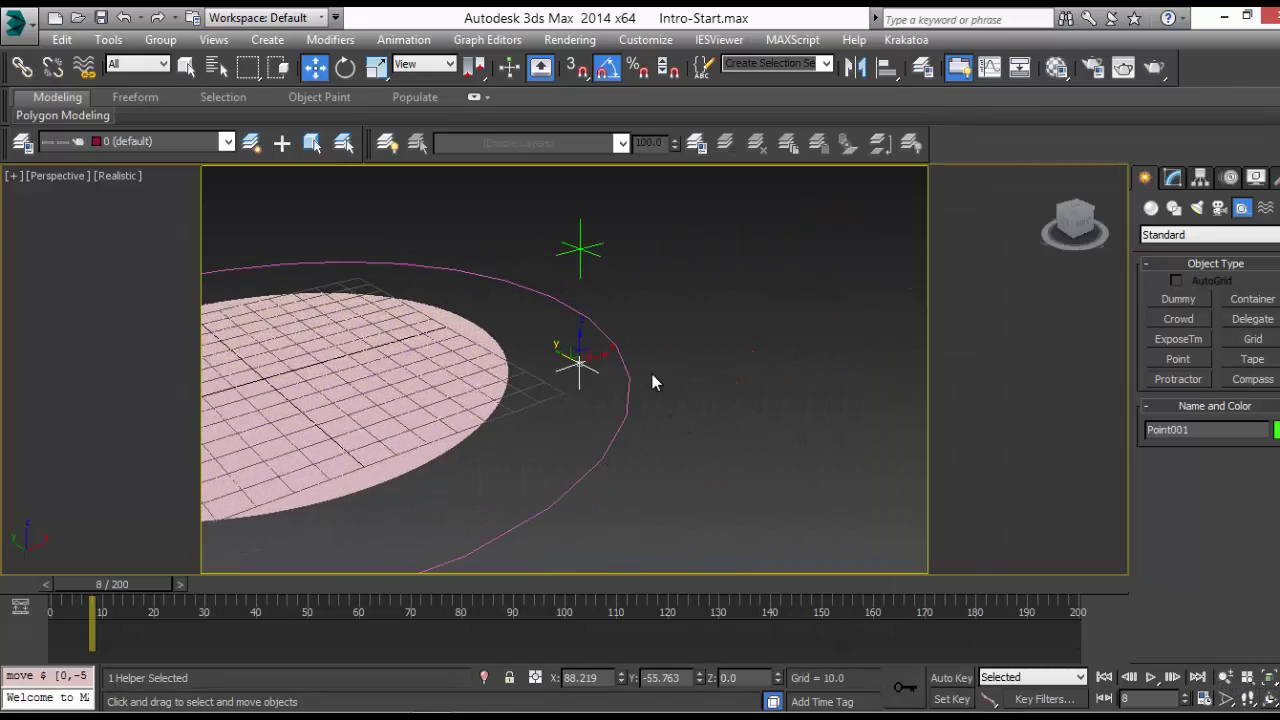
{"action": "mouse_move", "coordinate": [652, 374]}
{"action": "middle_mouse_down", "text": "alt"}
{"action": "mouse_move", "coordinate": [567, 342]}
{"action": "mouse_move", "coordinate": [629, 443]}
{"action": "mouse_move", "coordinate": [622, 429]}
{"action": "mouse_move", "coordinate": [654, 363]}
{"action": "mouse_move", "coordinate": [648, 392]}
{"action": "middle_mouse_up", "text": "alt"}
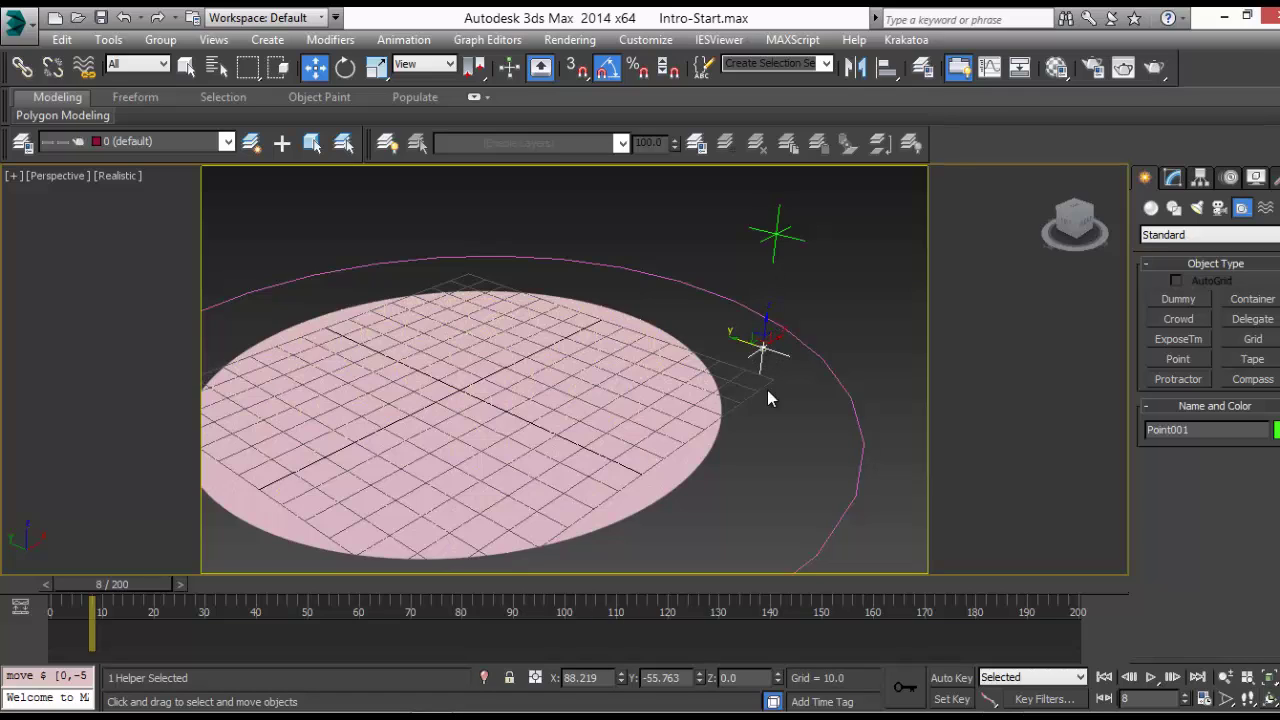
{"action": "left_click", "coordinate": [745, 372]}
{"action": "left_click", "coordinate": [758, 344]}
{"action": "left_click", "coordinate": [773, 238]}
{"action": "left_click", "coordinate": [760, 356]}
{"action": "left_click", "coordinate": [777, 236]}
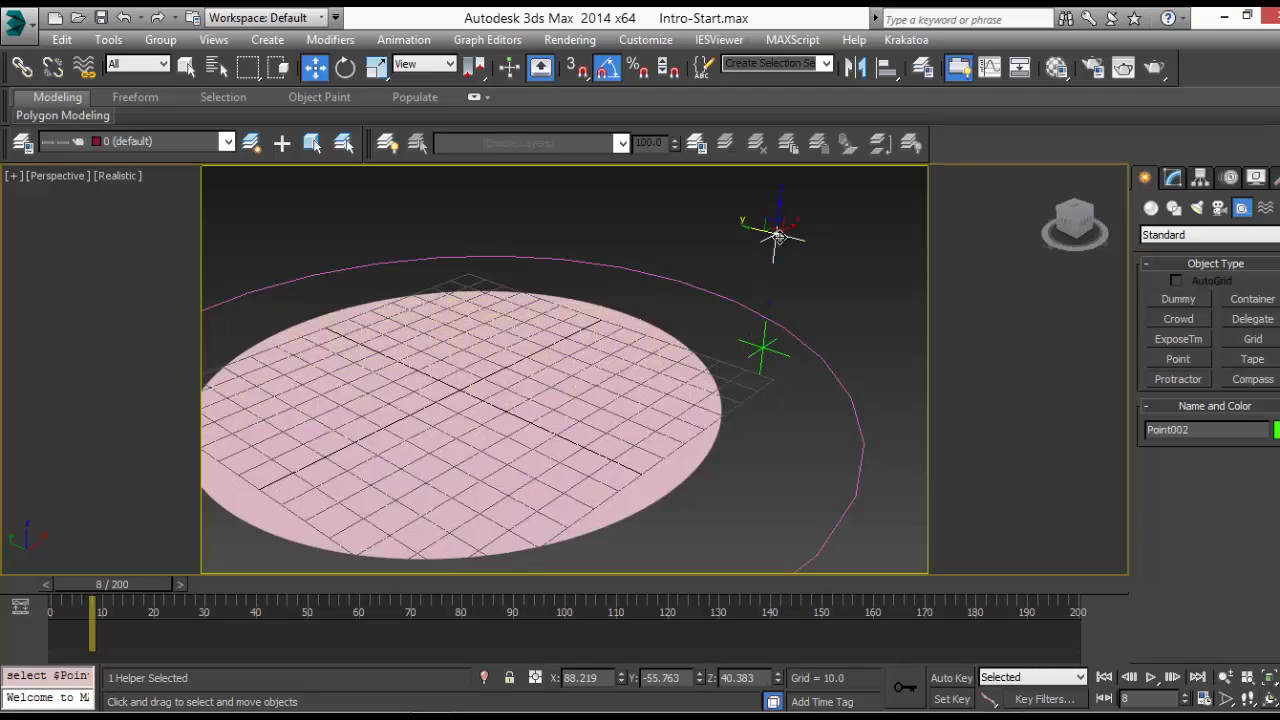
Center Point001 at X 0 and Y 0 and raise it to a Z height of about 5
{"action": "left_click", "coordinate": [764, 358]}
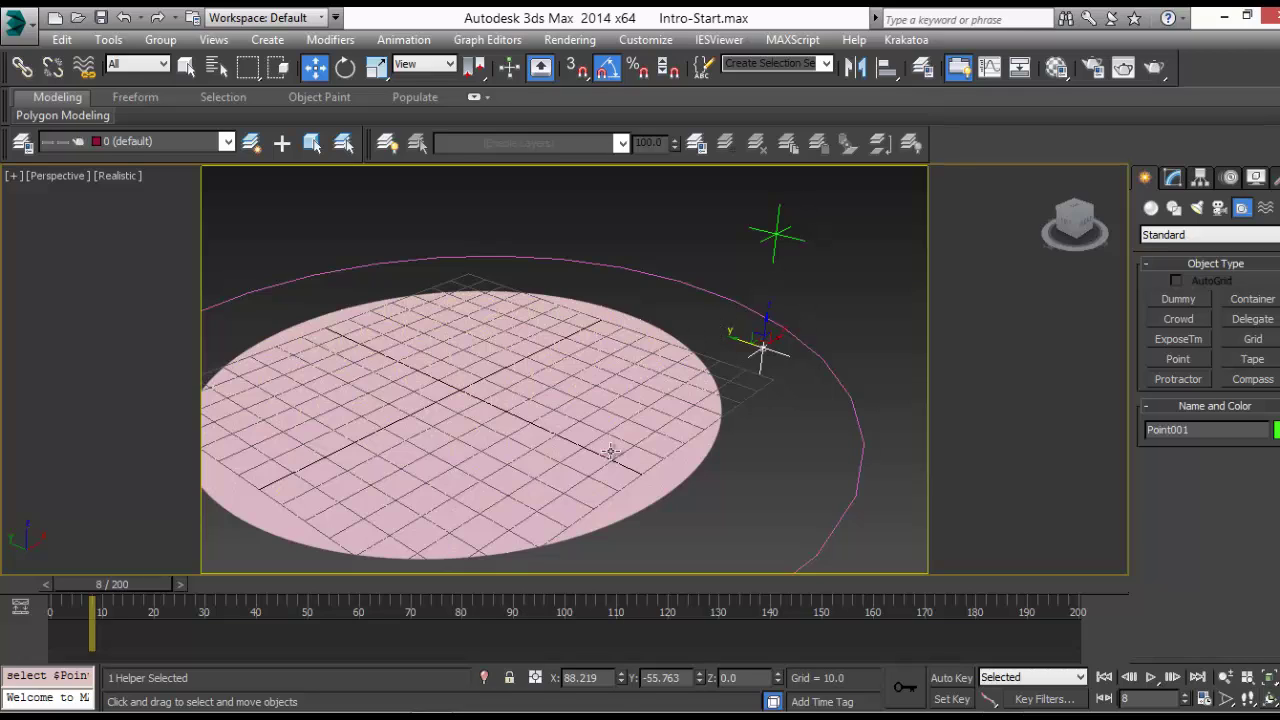
{"action": "double_click", "coordinate": [660, 677]}
{"action": "type", "text": "0"}
{"action": "key", "text": "Return"}
{"action": "double_click", "coordinate": [585, 678]}
{"action": "type", "text": "0"}
{"action": "key", "text": "Return"}
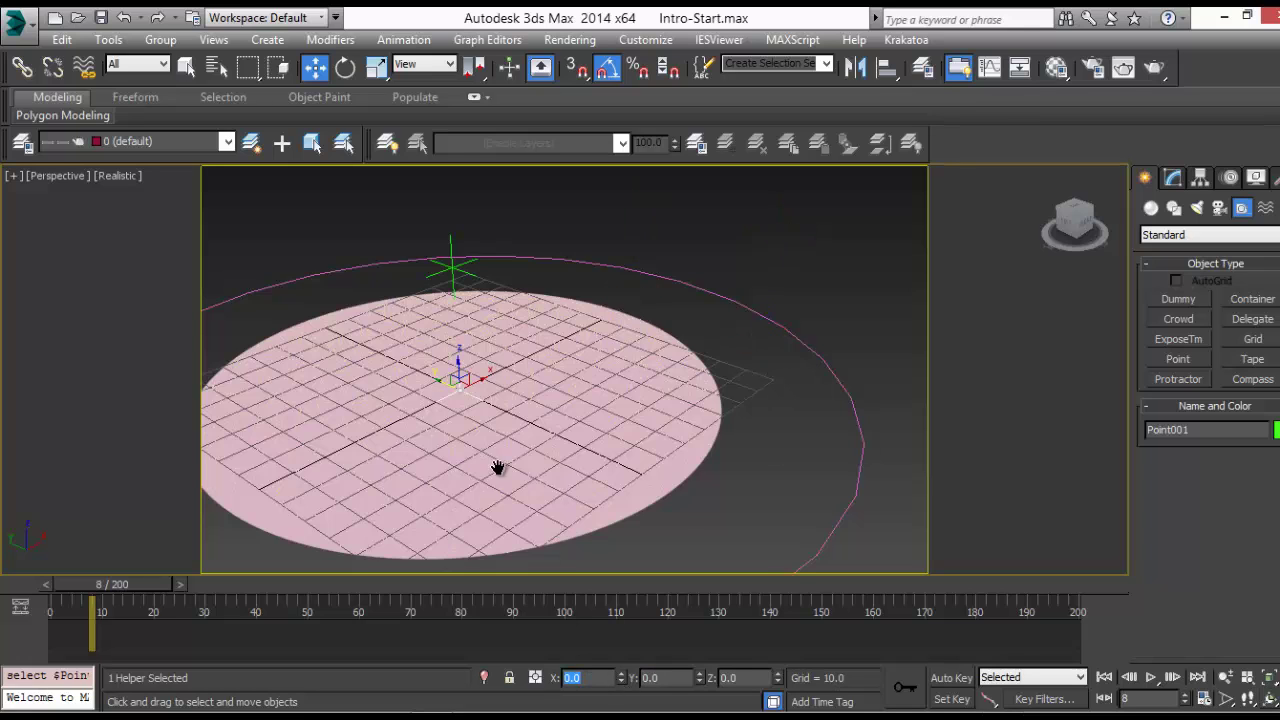
{"action": "middle_click_drag", "start_coordinate": [500, 466], "coordinate": [537, 446]}
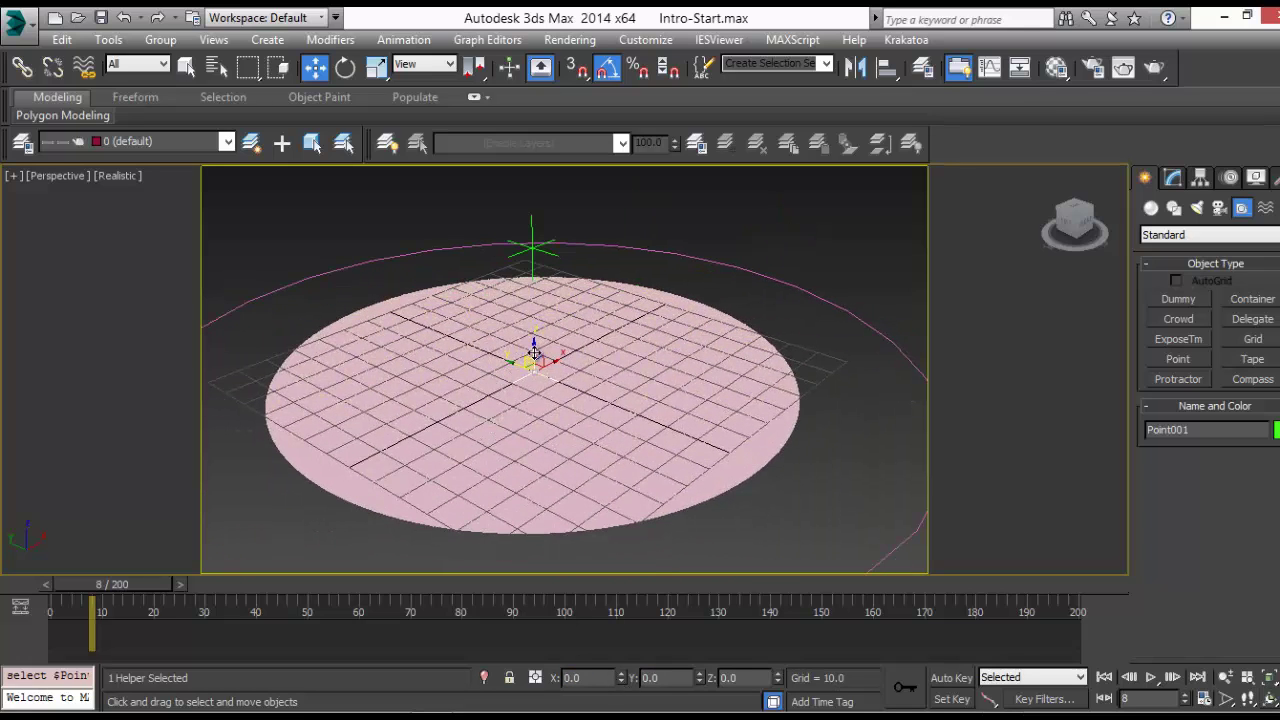
{"action": "left_click_drag", "start_coordinate": [535, 352], "coordinate": [515, 386]}
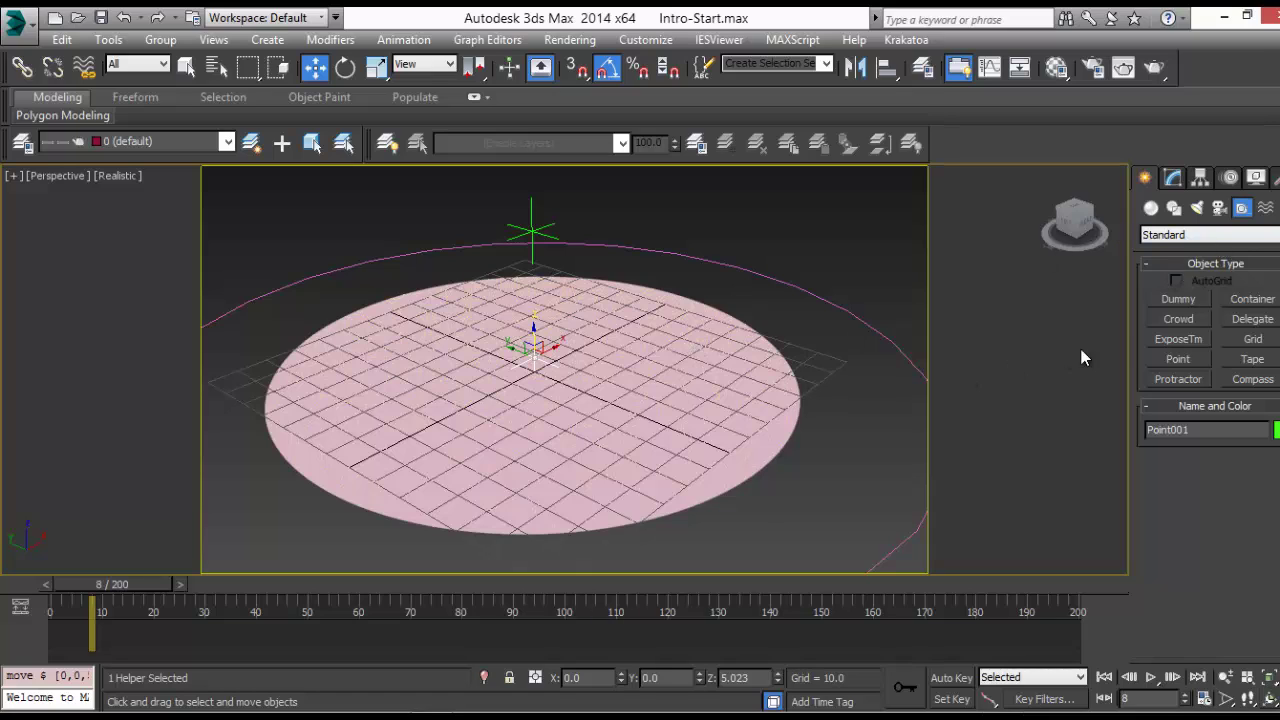
{"action": "left_click", "coordinate": [1266, 207]}
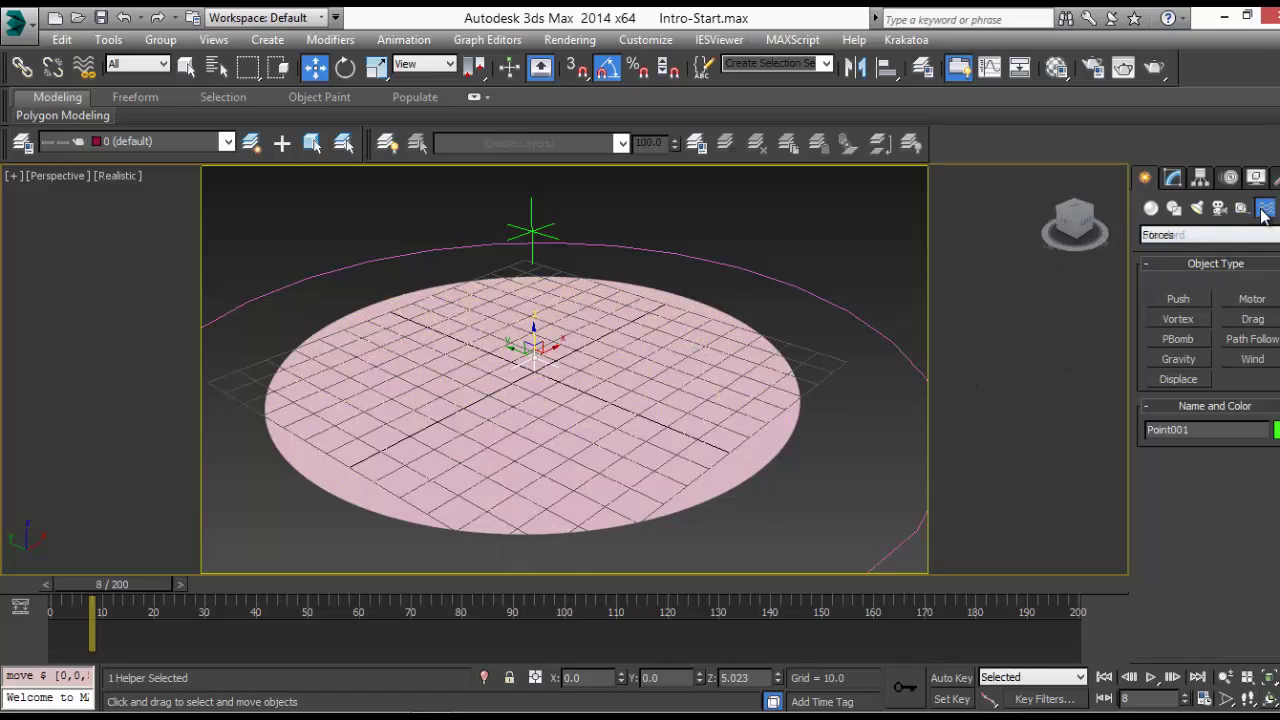
{"action": "left_click", "coordinate": [1179, 319]}
{"action": "left_click_drag", "start_coordinate": [826, 291], "coordinate": [831, 282]}
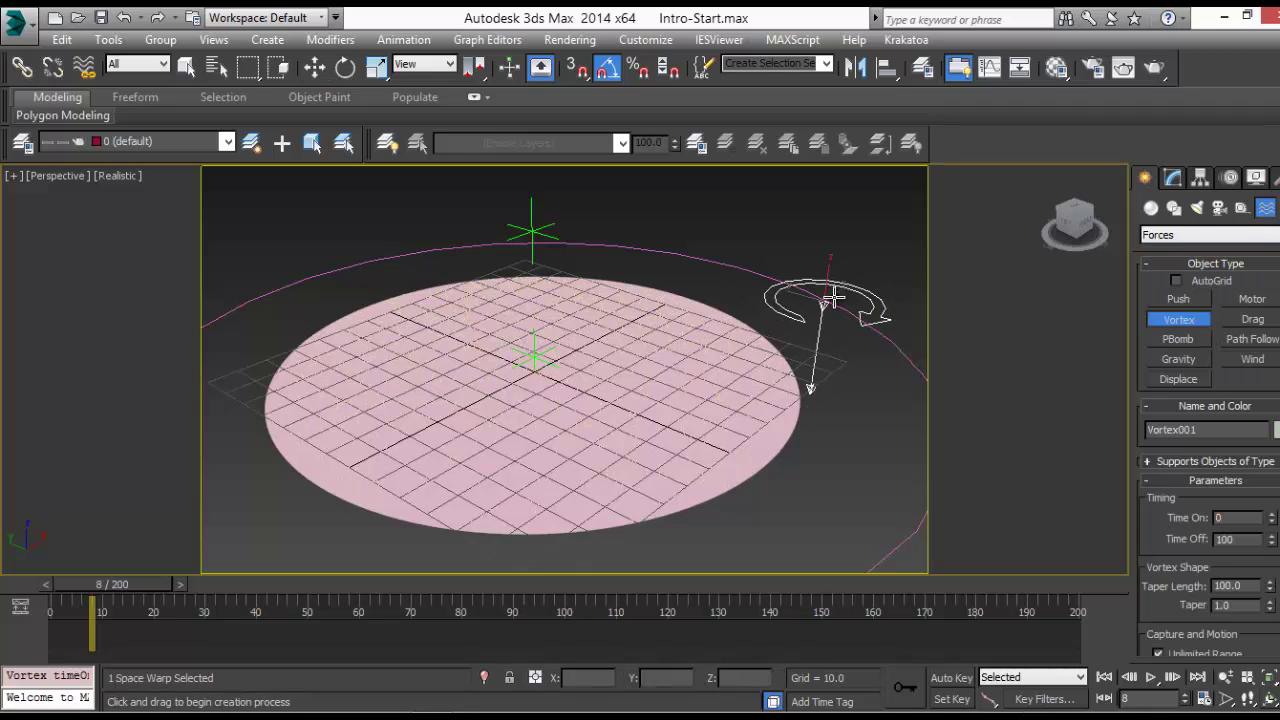
{"action": "key", "text": "w"}
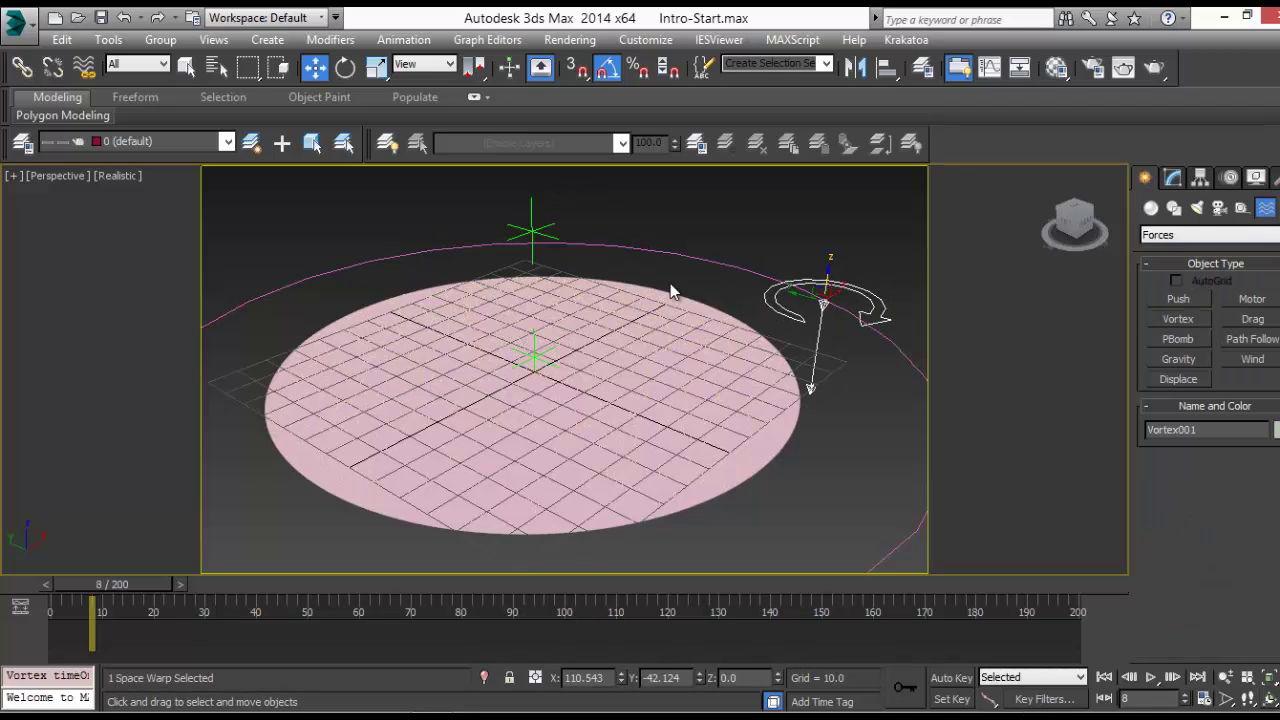
{"action": "key", "text": "Delete"}
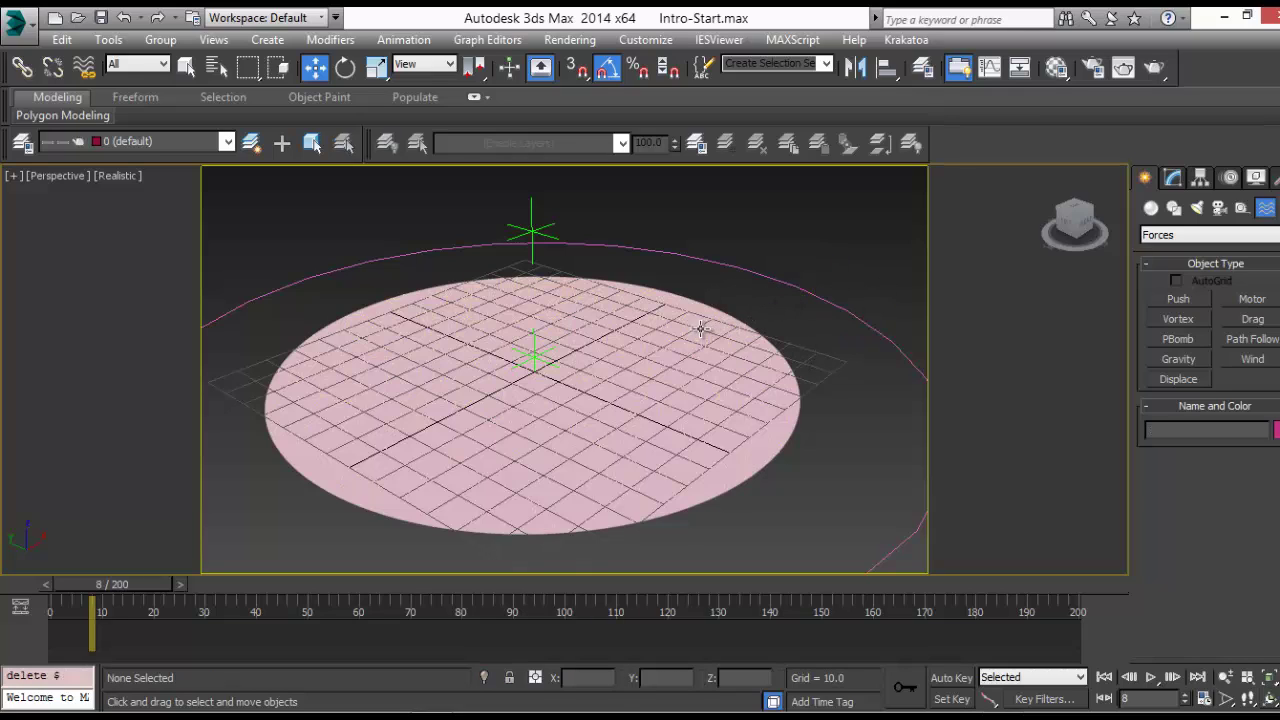
{"action": "left_click", "coordinate": [532, 349]}
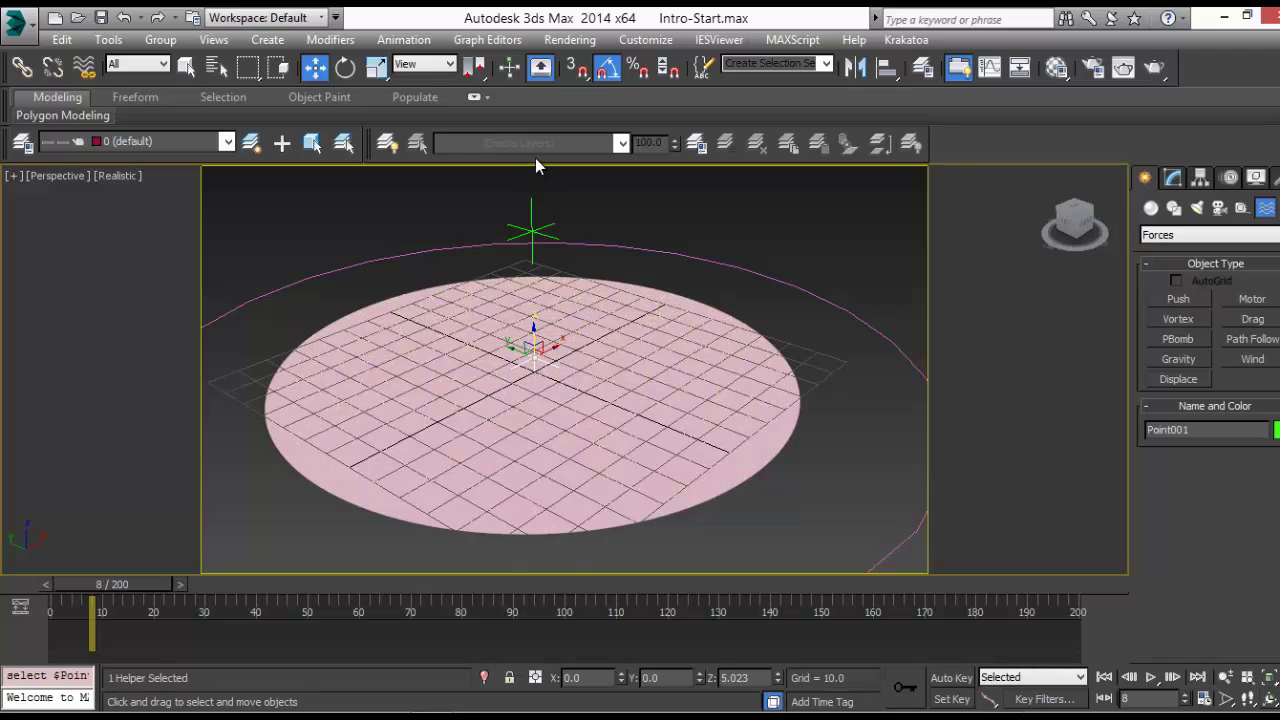
{"action": "left_click", "coordinate": [633, 387]}
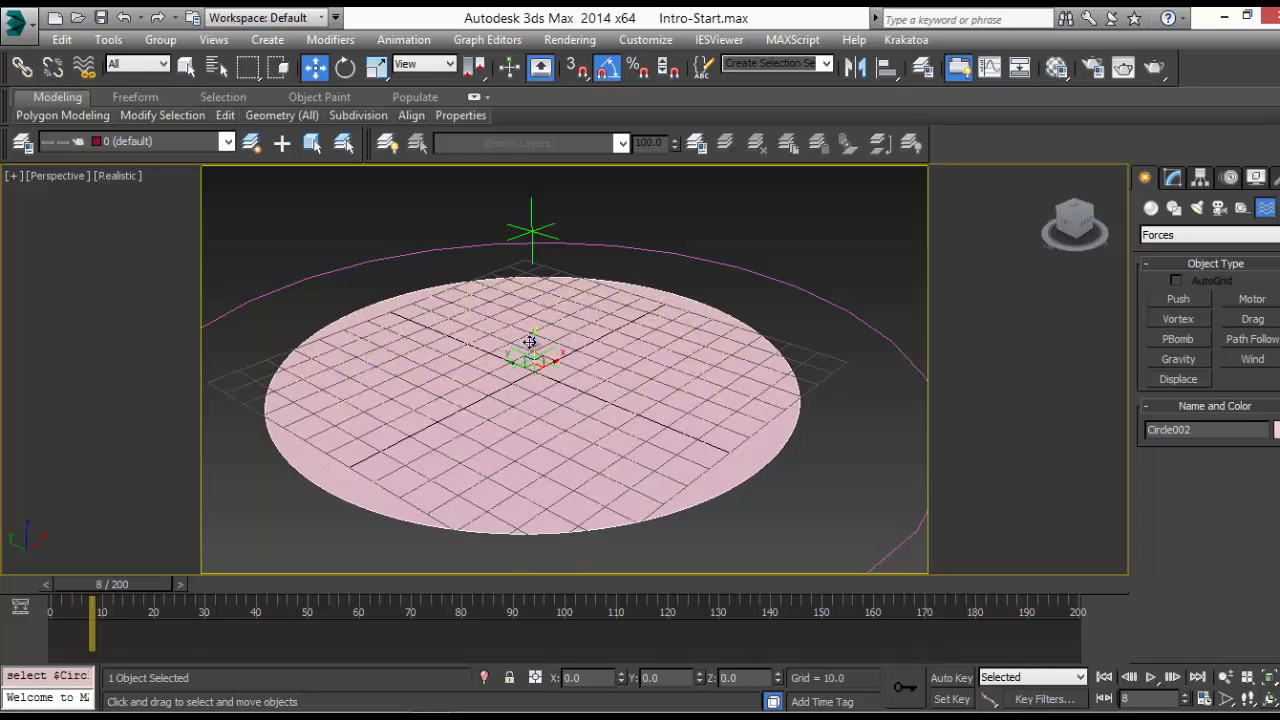
{"action": "scroll", "coordinate": [607, 372], "scroll_direction": "up", "scroll_amount": 3}
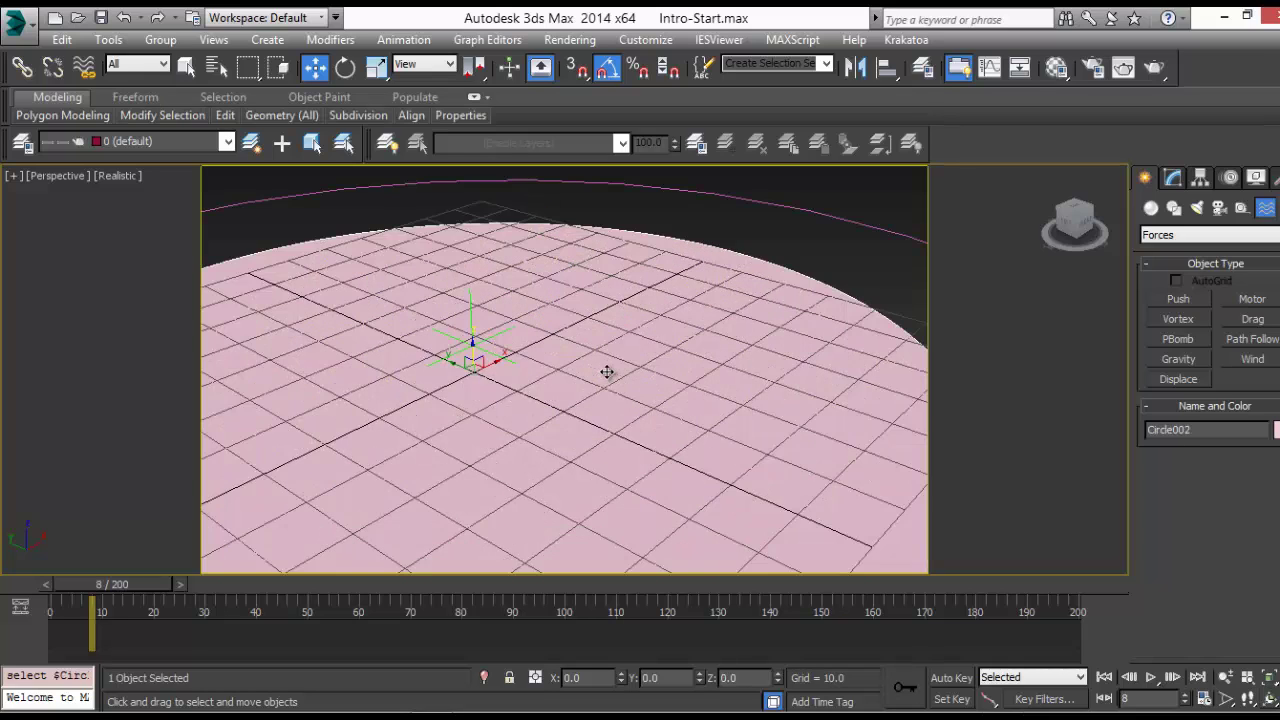
{"action": "mouse_move", "coordinate": [607, 372]}
{"action": "middle_mouse_down", "text": "alt"}
{"action": "mouse_move", "coordinate": [700, 357]}
{"action": "mouse_move", "coordinate": [580, 366]}
{"action": "mouse_move", "coordinate": [650, 372]}
{"action": "middle_mouse_up", "text": "alt"}
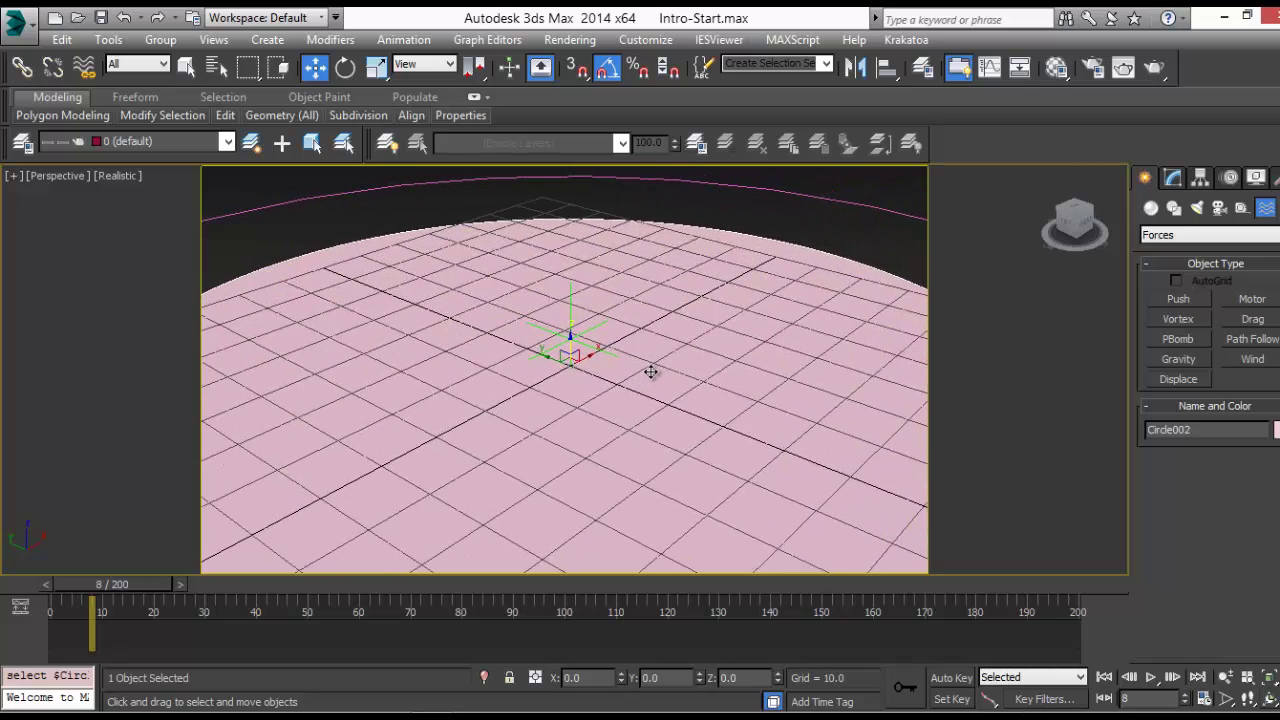
Add a Data Test to Event 001 in Particle View, between the Position Object and Display operators
{"action": "key", "text": "6"}
{"action": "left_click", "coordinate": [540, 344]}
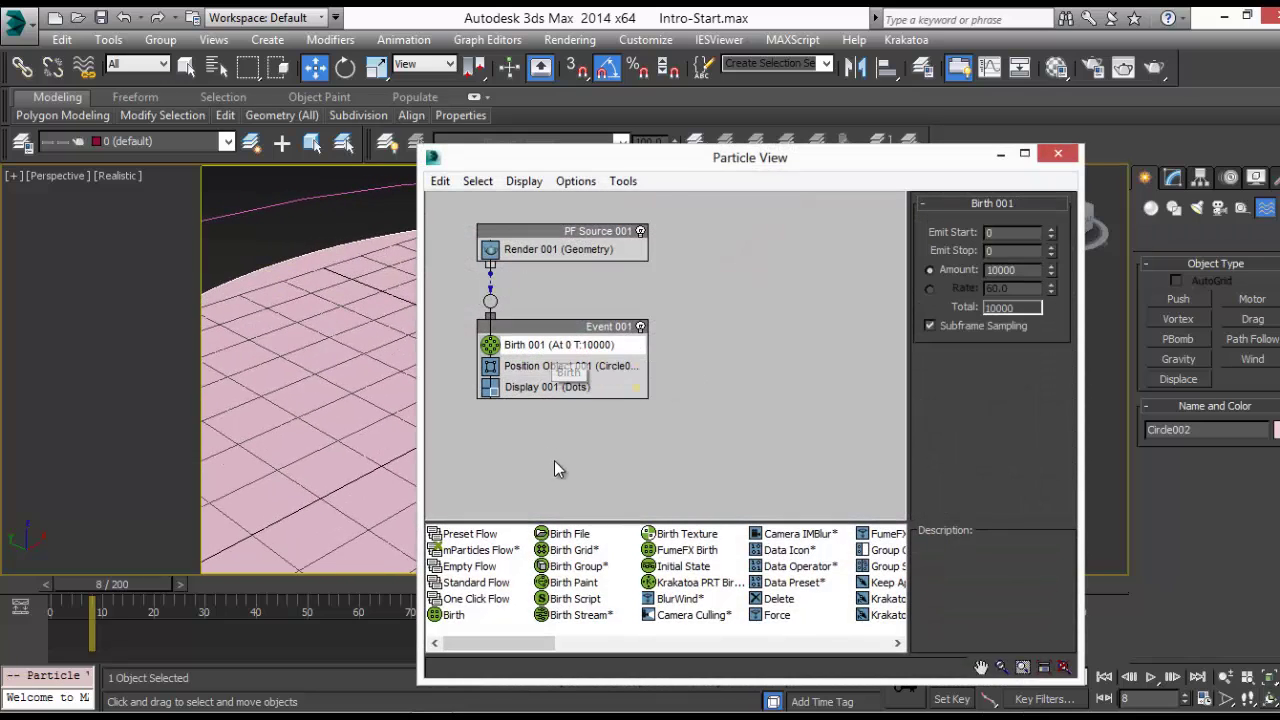
{"action": "left_click_drag", "start_coordinate": [529, 643], "coordinate": [773, 643]}
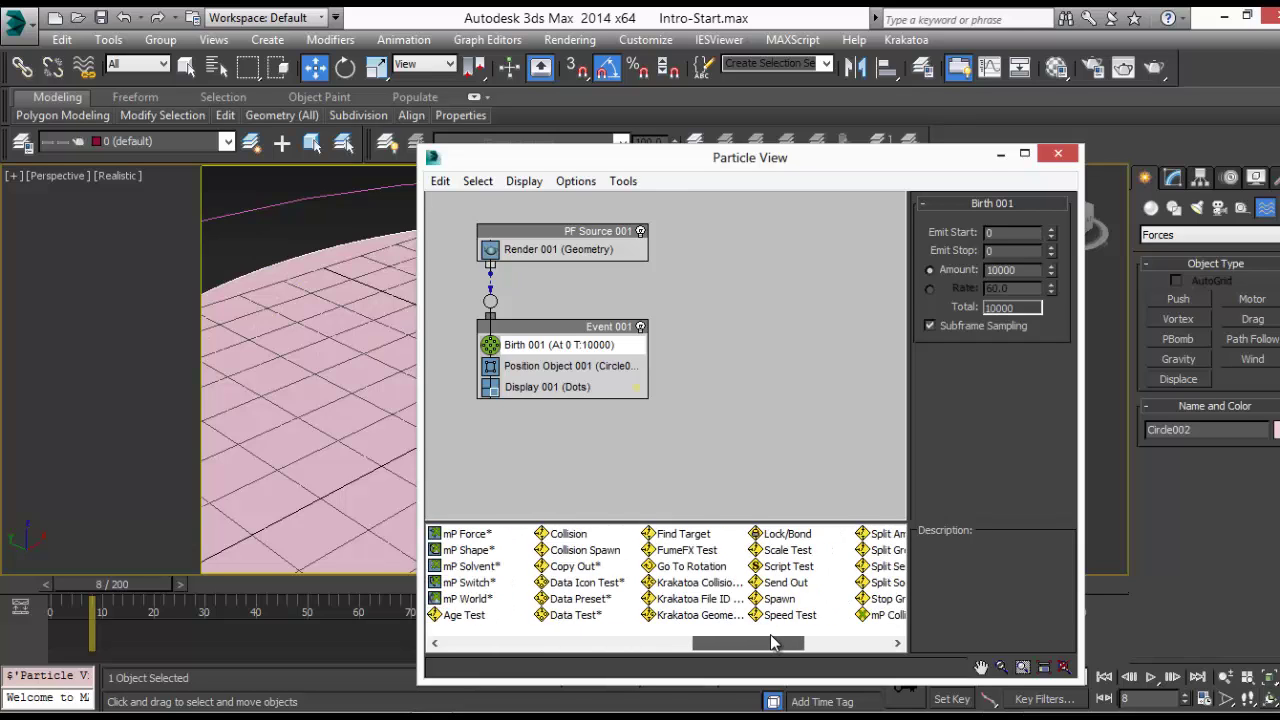
{"action": "left_click_drag", "start_coordinate": [772, 641], "coordinate": [772, 641]}
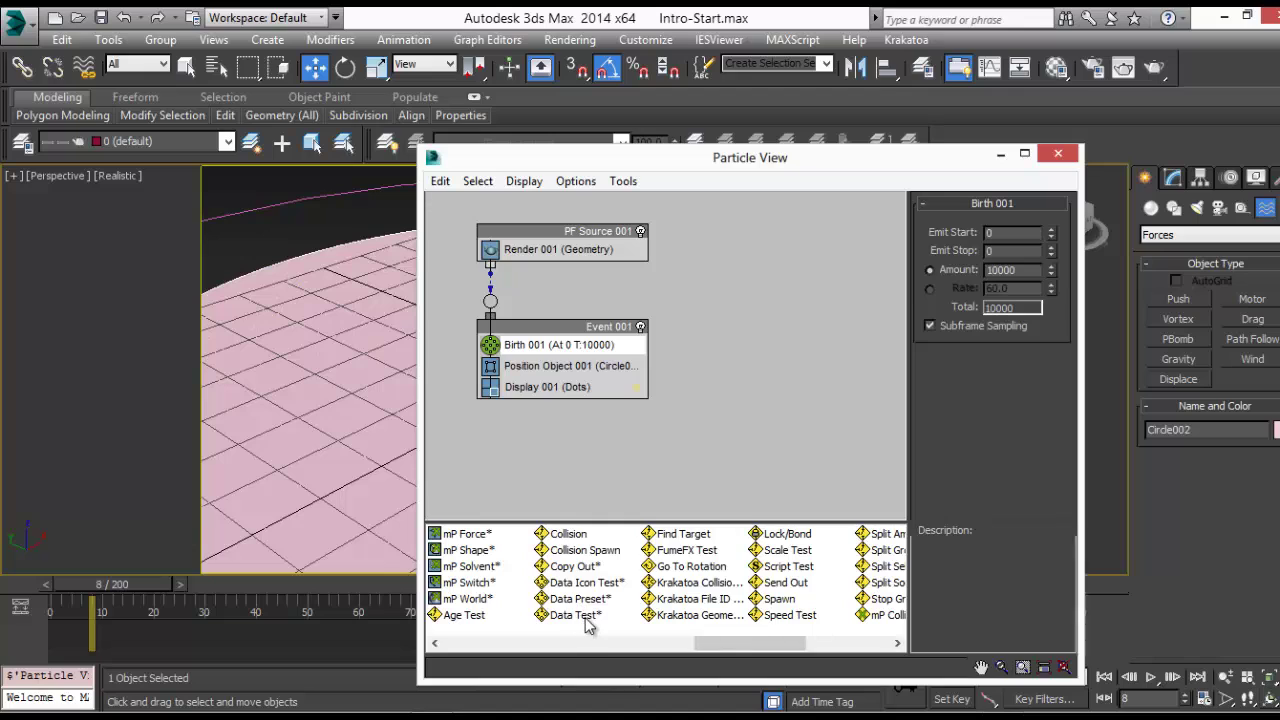
{"action": "left_click_drag", "start_coordinate": [576, 614], "coordinate": [510, 396]}
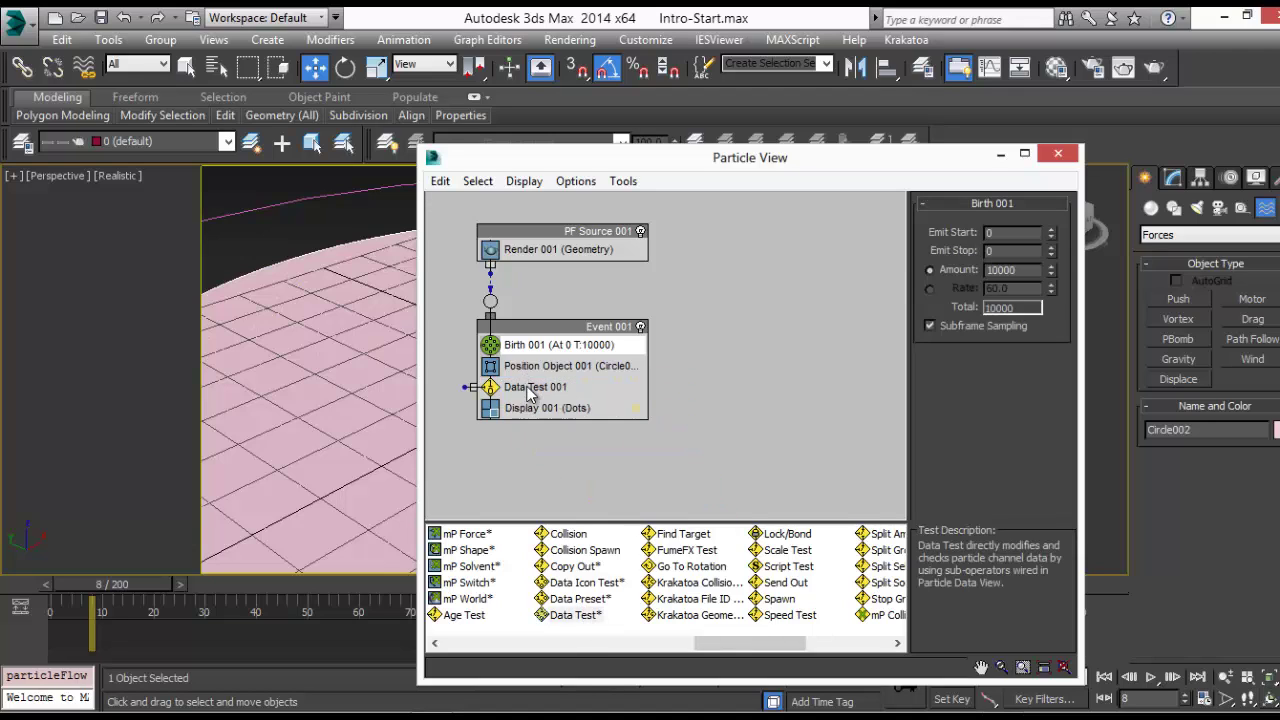
Open the data flow editor of Data Test 001 and arrange its window and the view so both point helpers are visible
{"action": "left_click", "coordinate": [932, 249]}
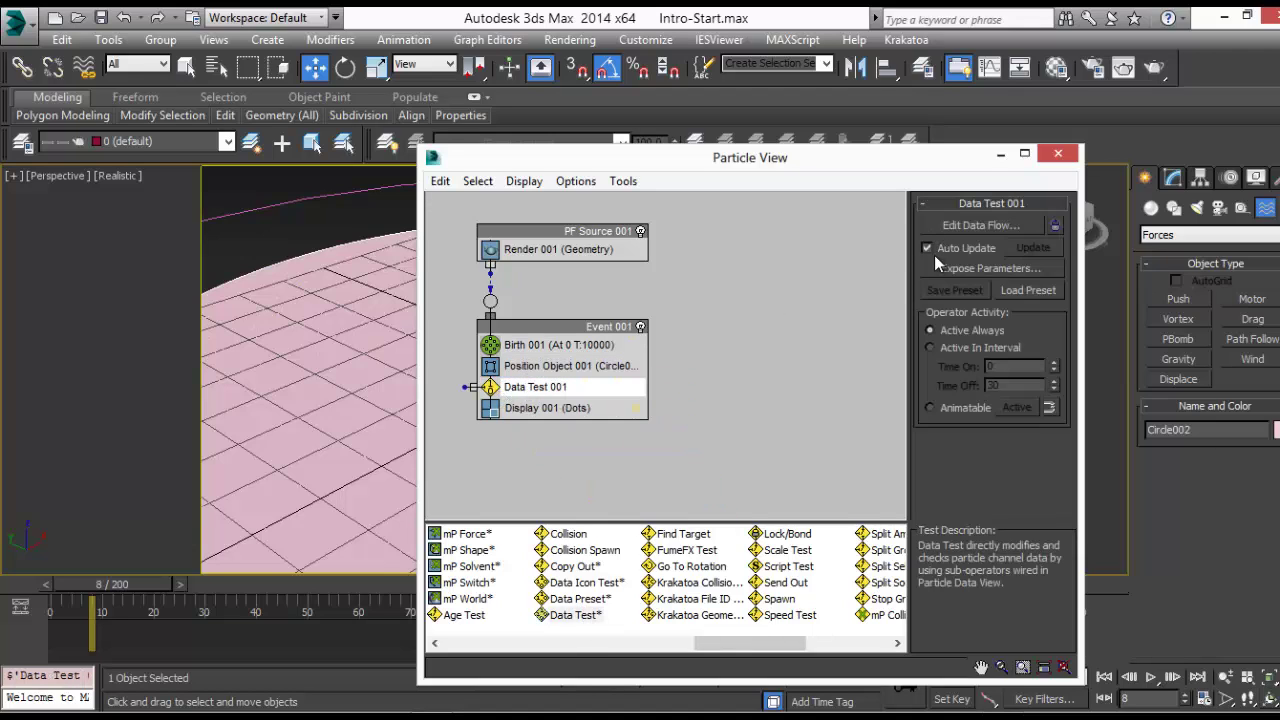
{"action": "left_click", "coordinate": [951, 225]}
{"action": "left_click_drag", "start_coordinate": [1000, 236], "coordinate": [131, 90]}
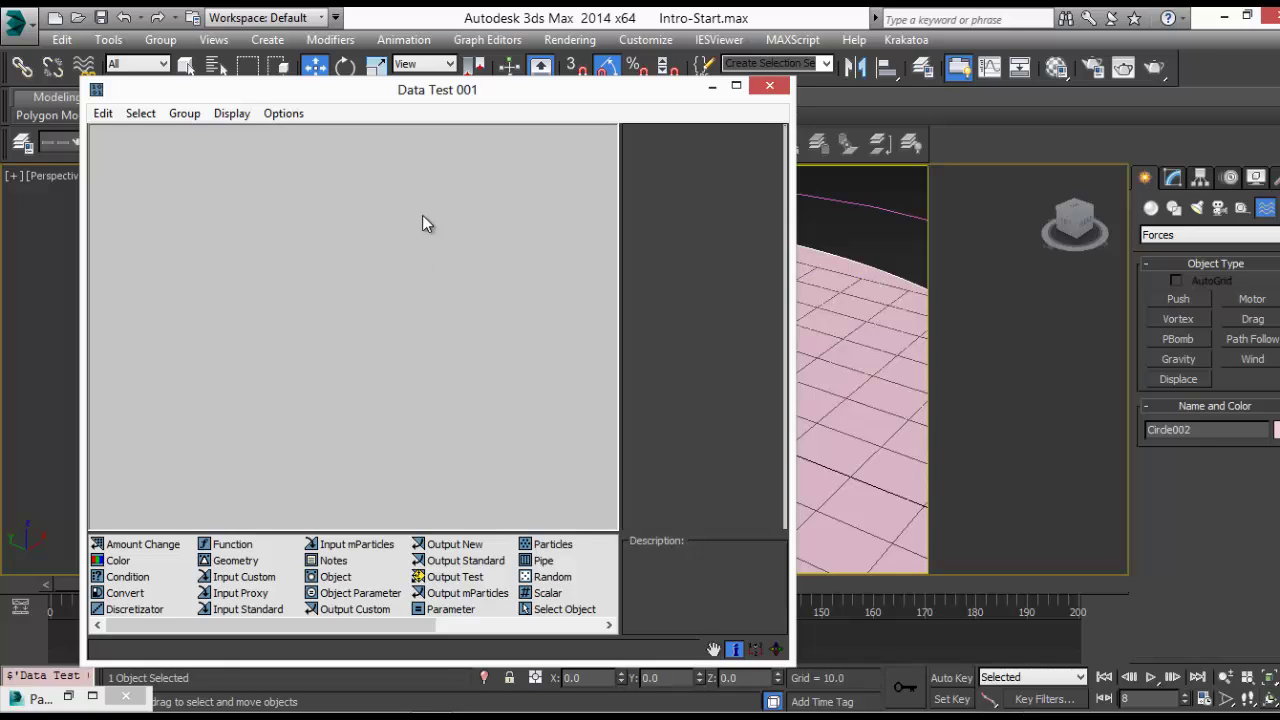
{"action": "left_click_drag", "start_coordinate": [403, 98], "coordinate": [336, 96]}
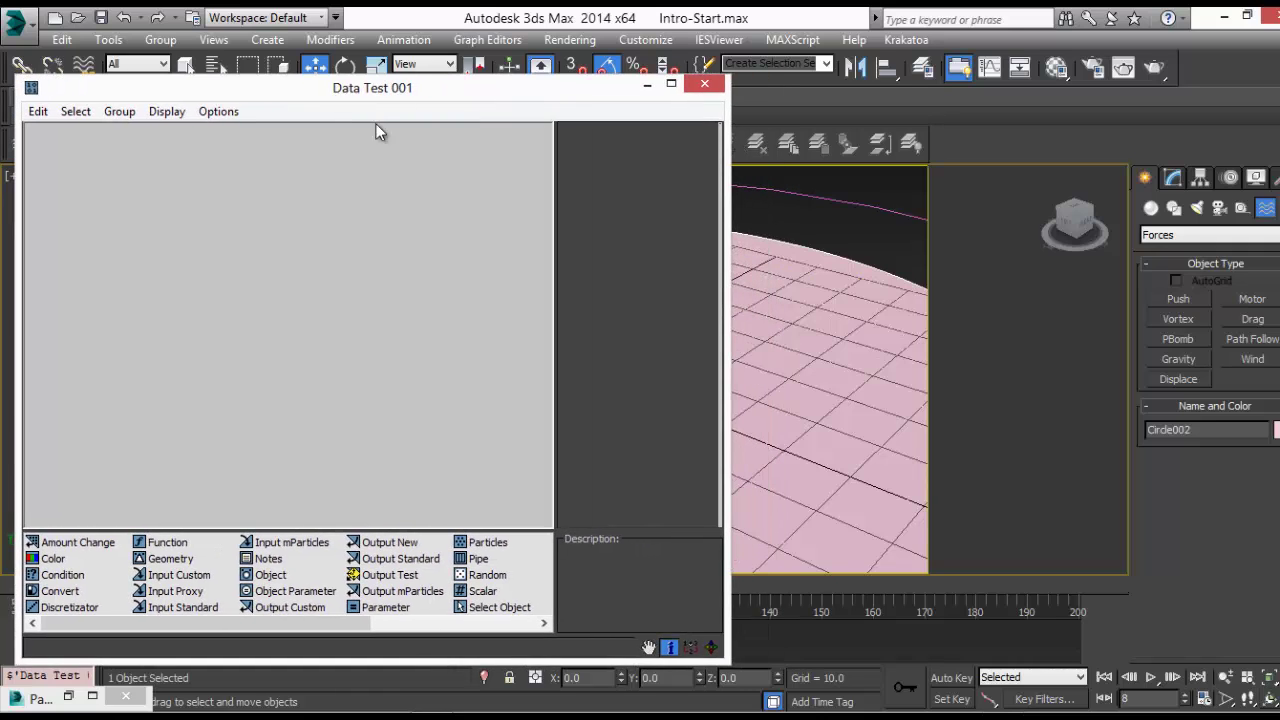
{"action": "middle_click_drag", "start_coordinate": [989, 296], "coordinate": [948, 390], "text": "alt"}
{"action": "left_click_drag", "start_coordinate": [281, 90], "coordinate": [271, 80]}
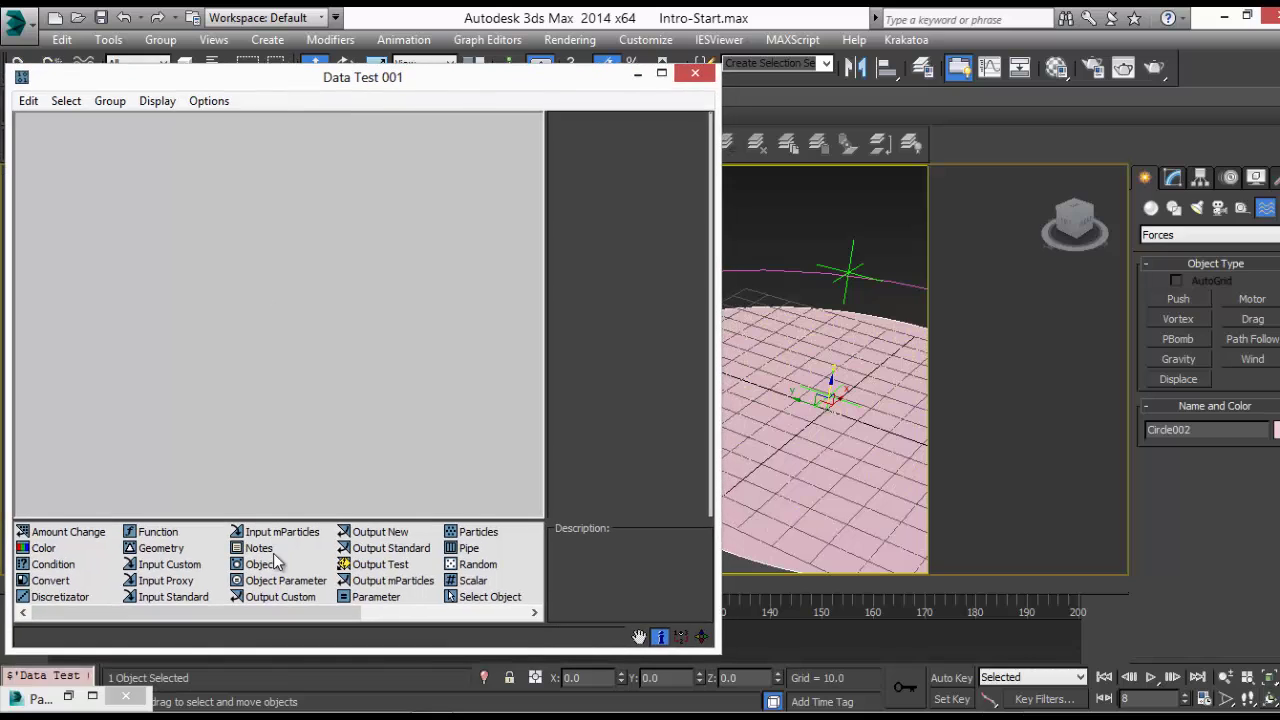
Add a Select Object operator to the data flow and assign Point001 as its single object
{"action": "scroll", "coordinate": [295, 615], "scroll_direction": "down", "scroll_amount": 1}
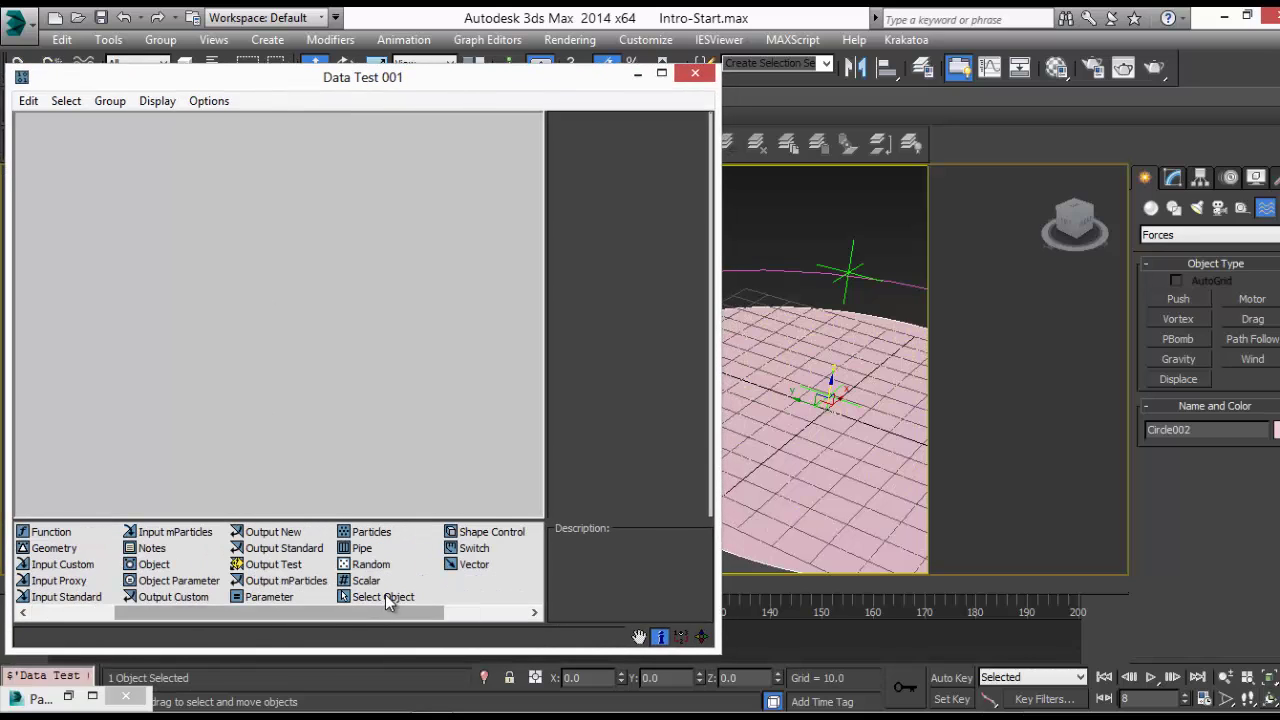
{"action": "left_click_drag", "start_coordinate": [385, 595], "coordinate": [226, 146]}
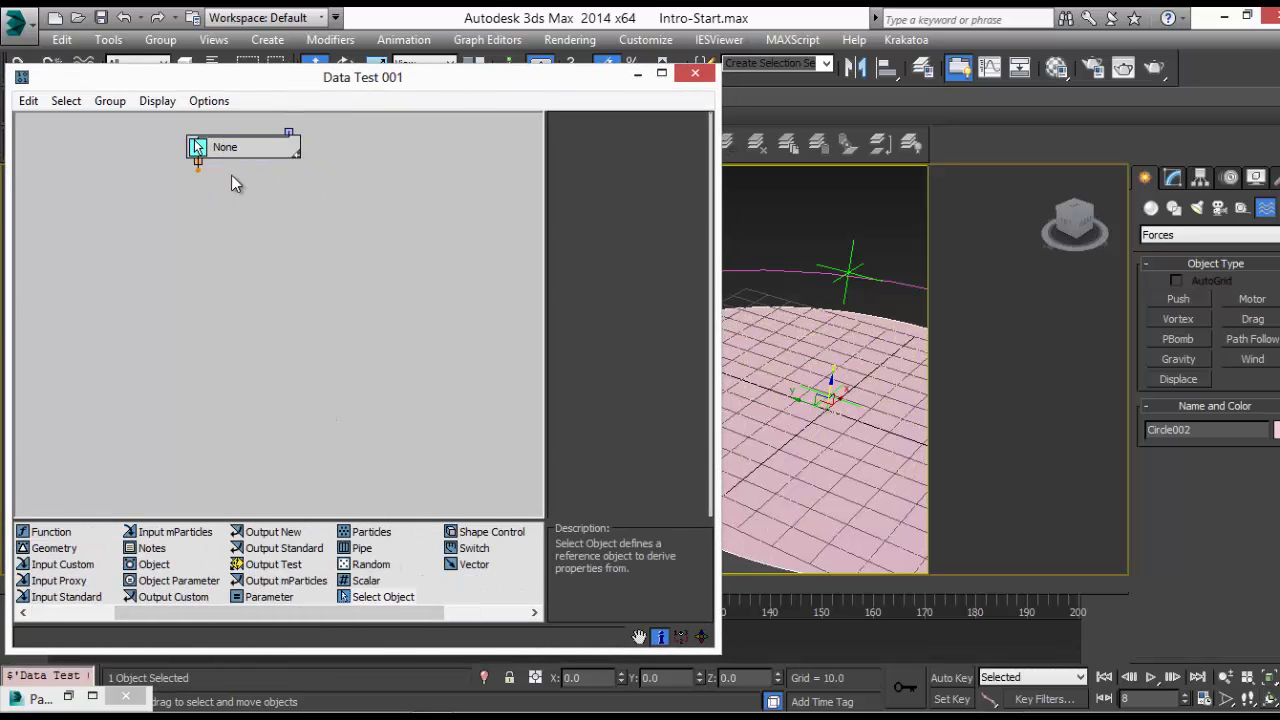
{"action": "left_click", "coordinate": [239, 146]}
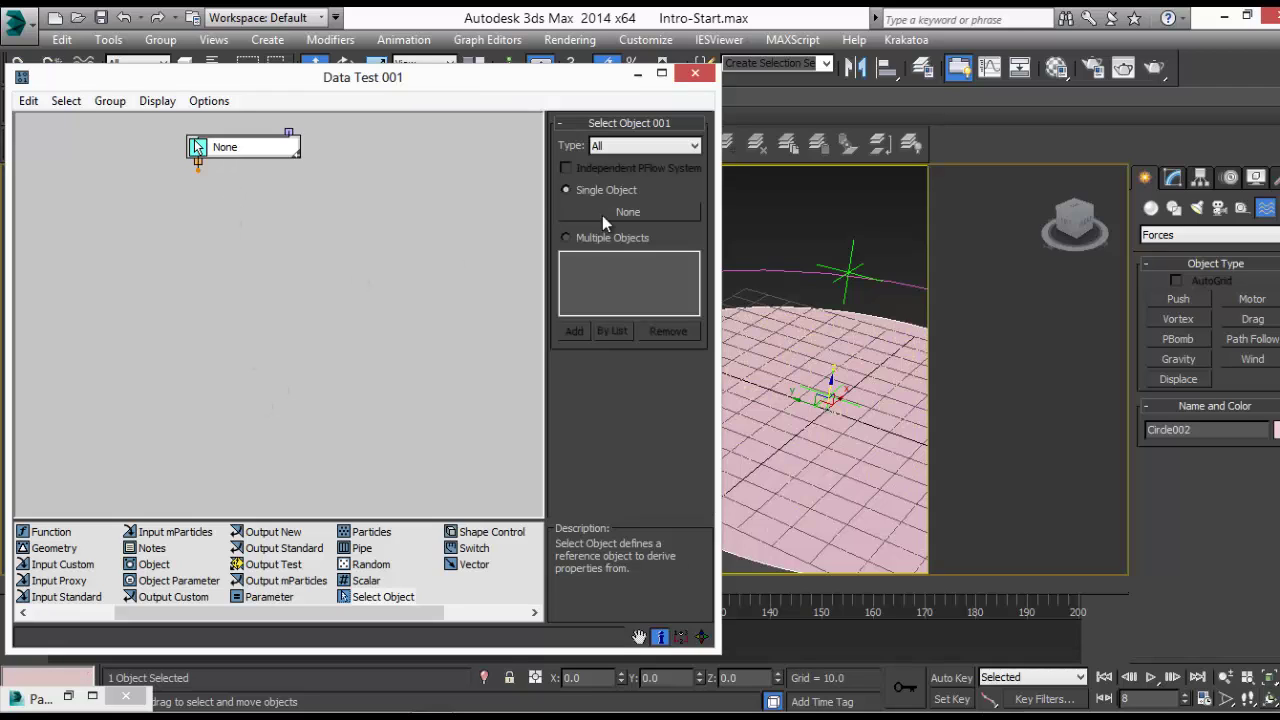
{"action": "left_click", "coordinate": [604, 213]}
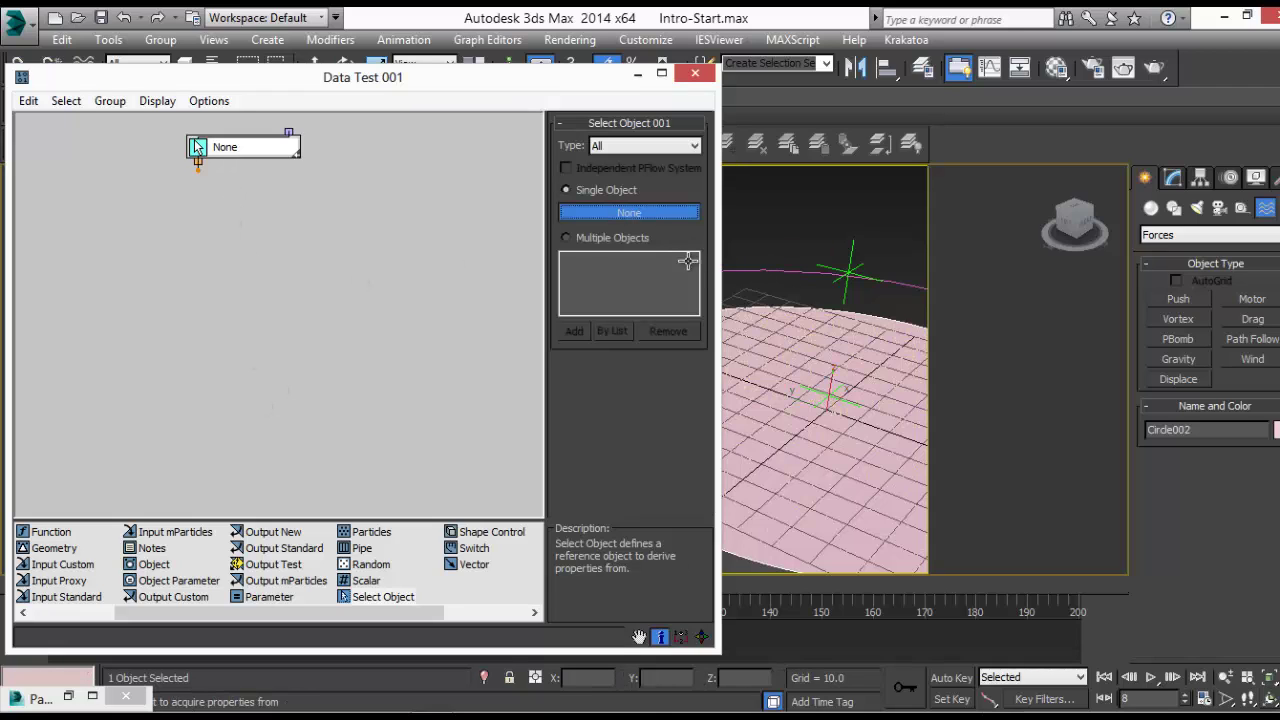
{"action": "key", "text": "h"}
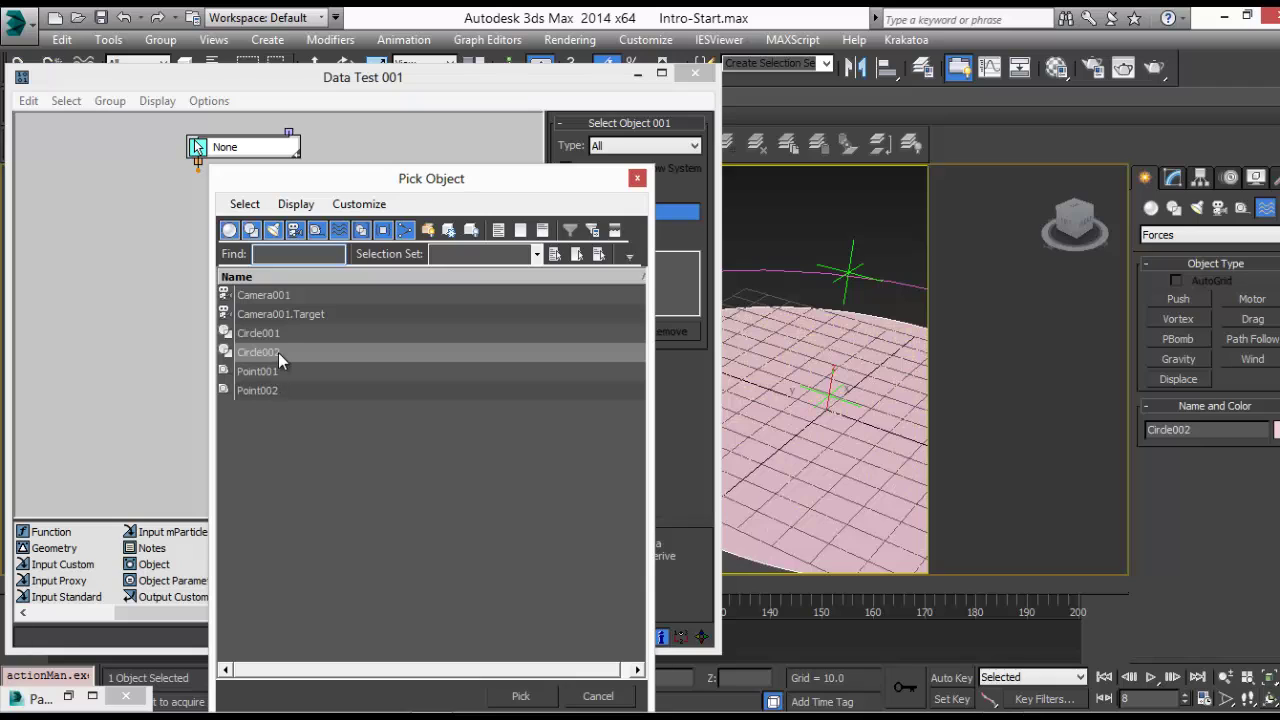
{"action": "double_click", "coordinate": [252, 371]}
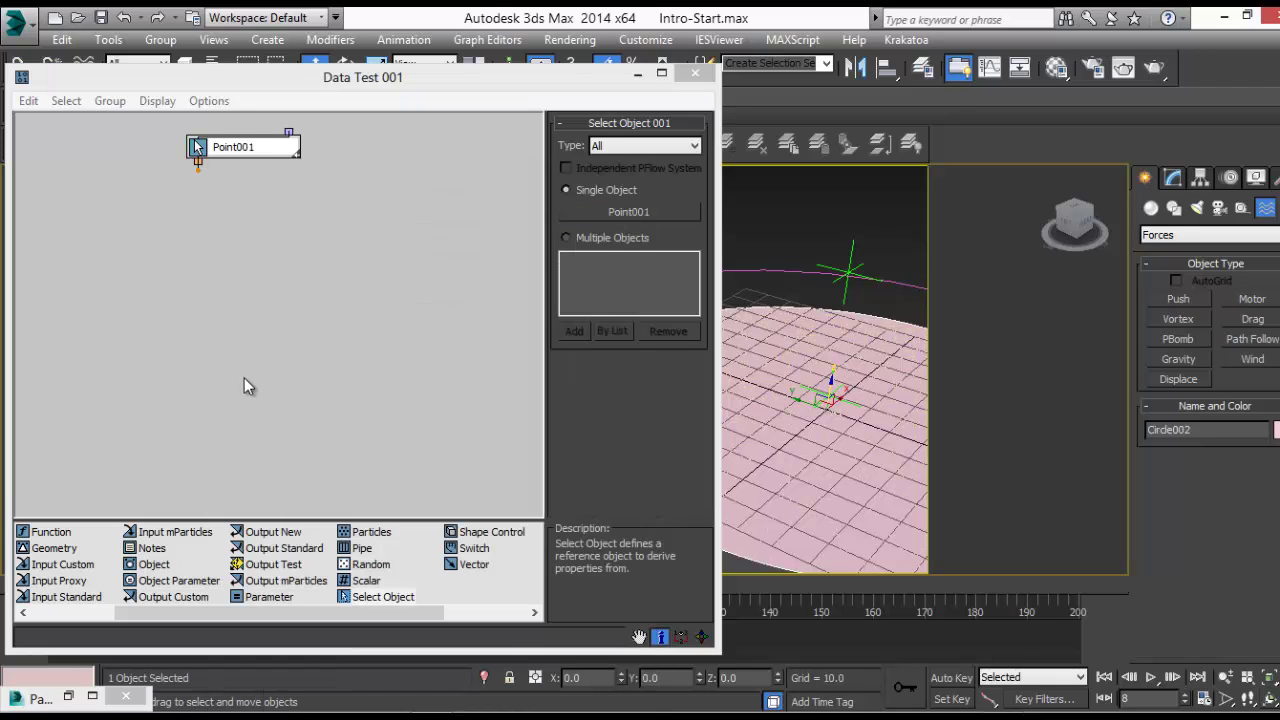
Add a second Select Object operator beside the Point001 one and assign Point002 as its single object
{"action": "left_click_drag", "start_coordinate": [383, 597], "coordinate": [358, 155]}
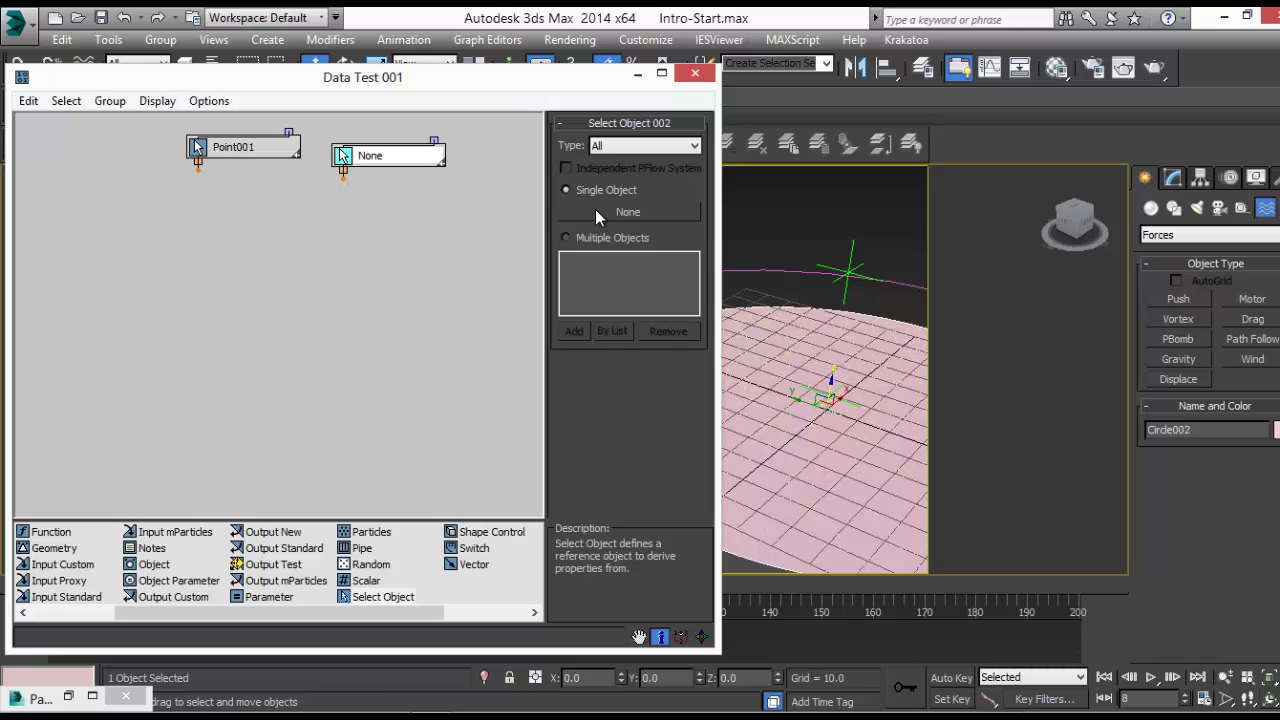
{"action": "left_click", "coordinate": [597, 212]}
{"action": "key", "text": "h"}
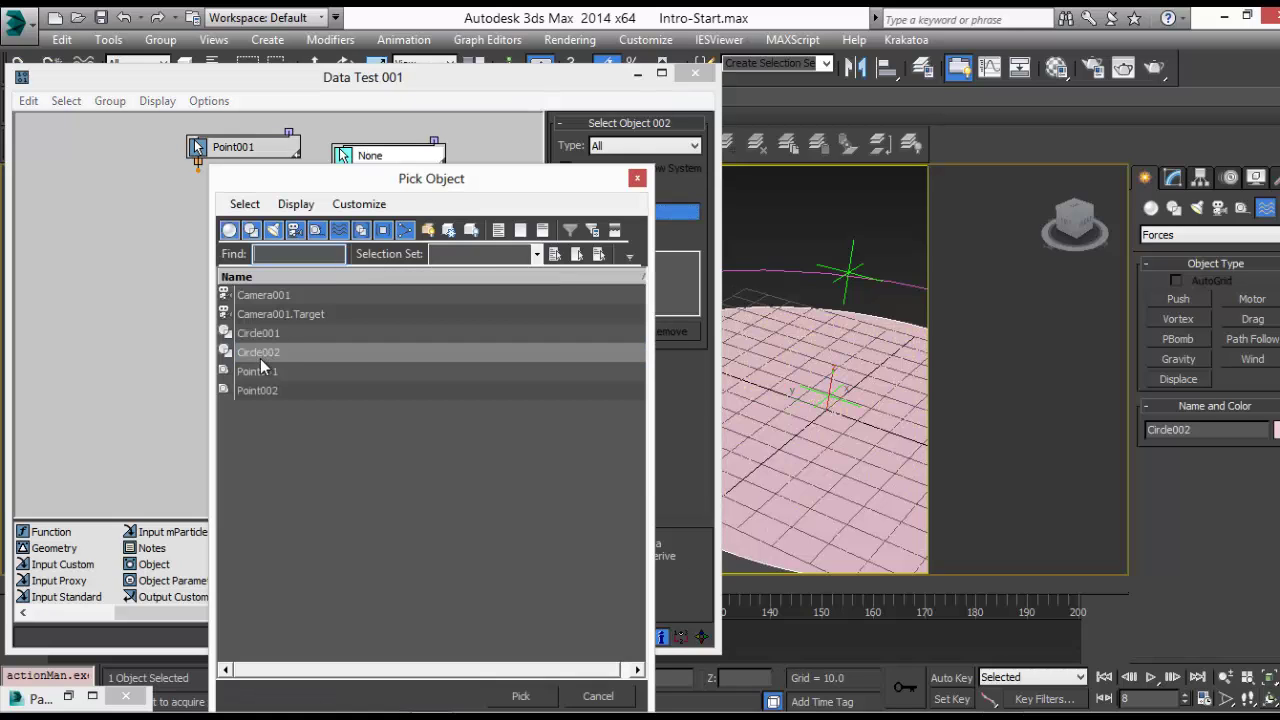
{"action": "left_click", "coordinate": [250, 391]}
{"action": "double_click", "coordinate": [250, 391]}
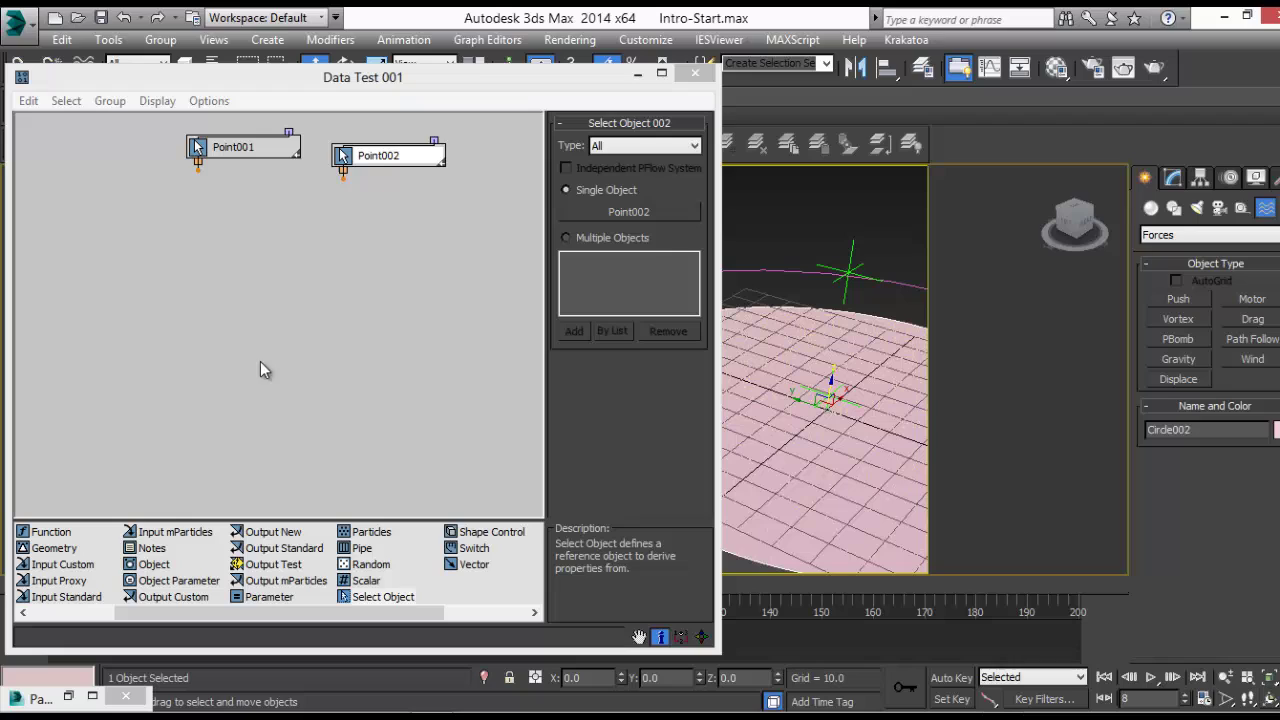
{"action": "left_click", "coordinate": [360, 153]}
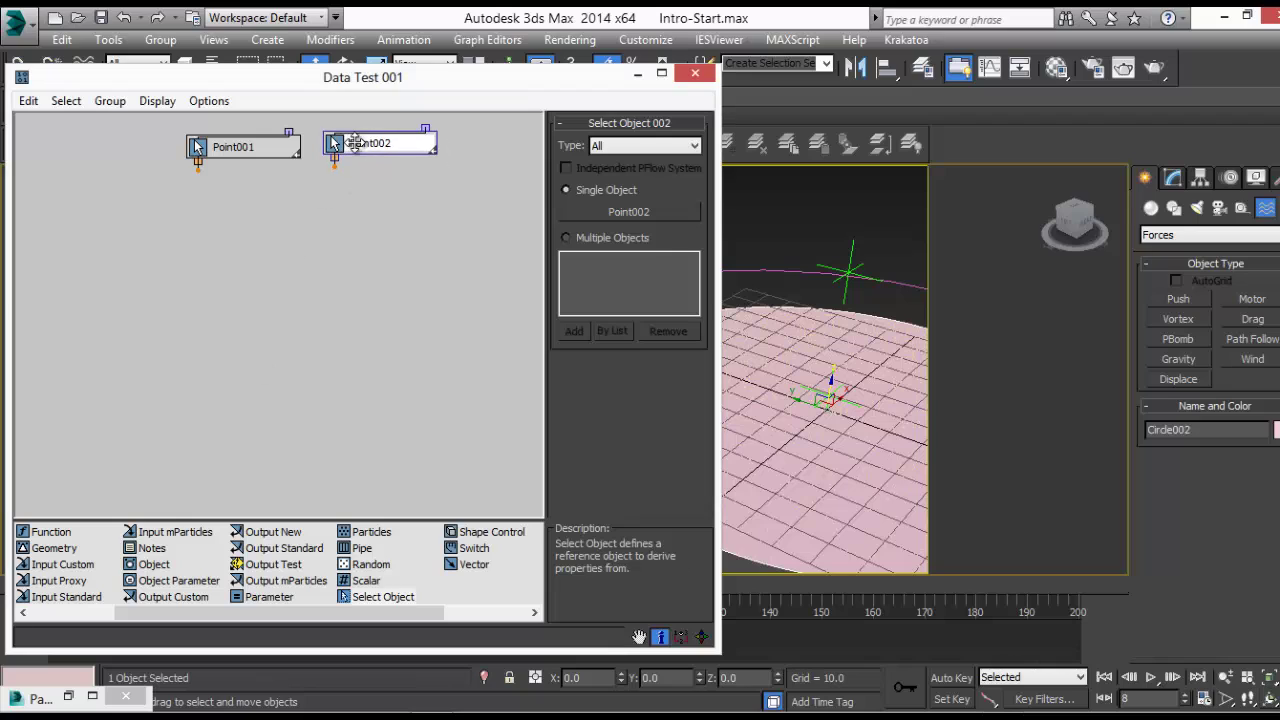
Add an Object operator below the Point001 operator and set its object property to Object Pivot
{"action": "left_click", "coordinate": [155, 566]}
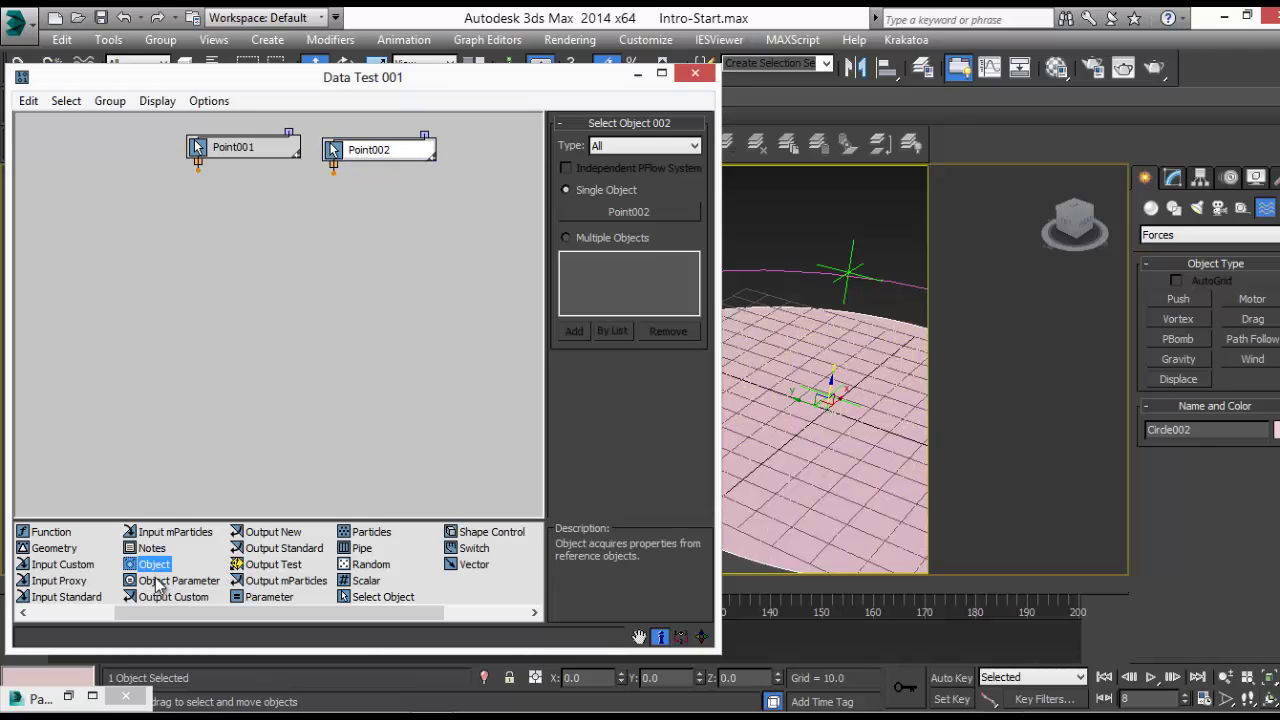
{"action": "left_click", "coordinate": [157, 581]}
{"action": "left_click_drag", "start_coordinate": [155, 566], "coordinate": [244, 262]}
{"action": "left_click", "coordinate": [630, 179]}
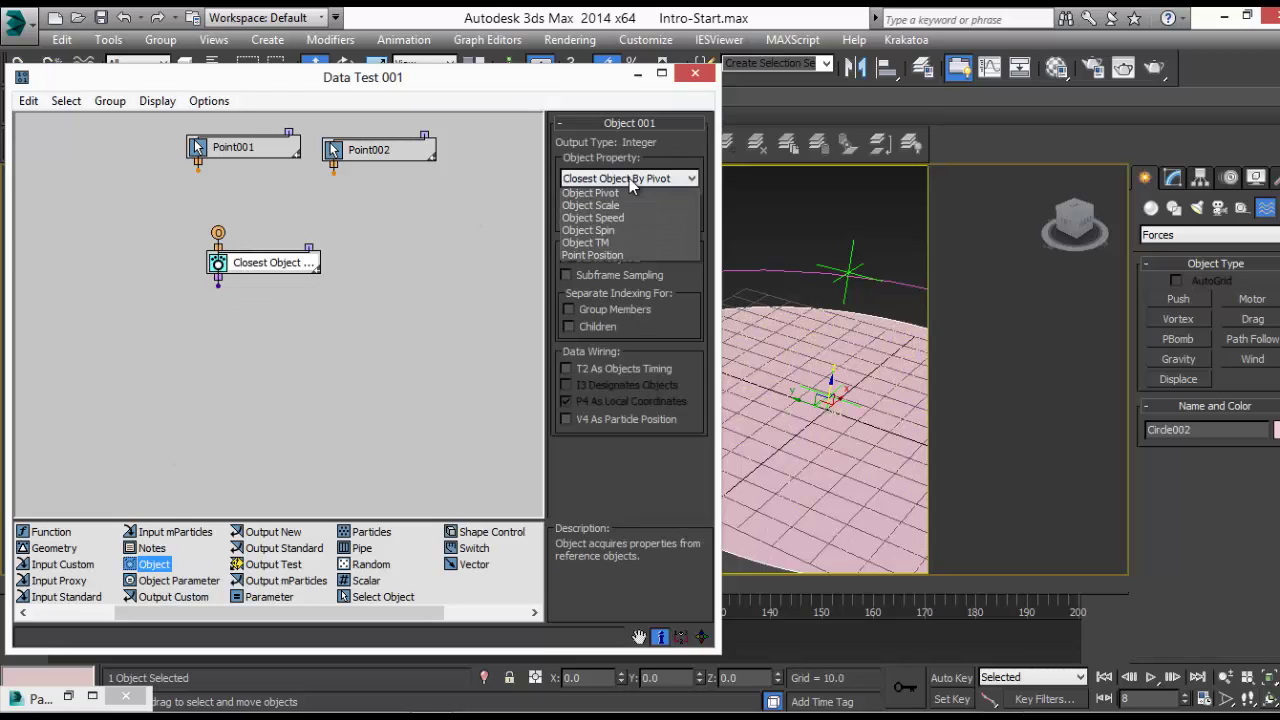
{"action": "left_click", "coordinate": [600, 258]}
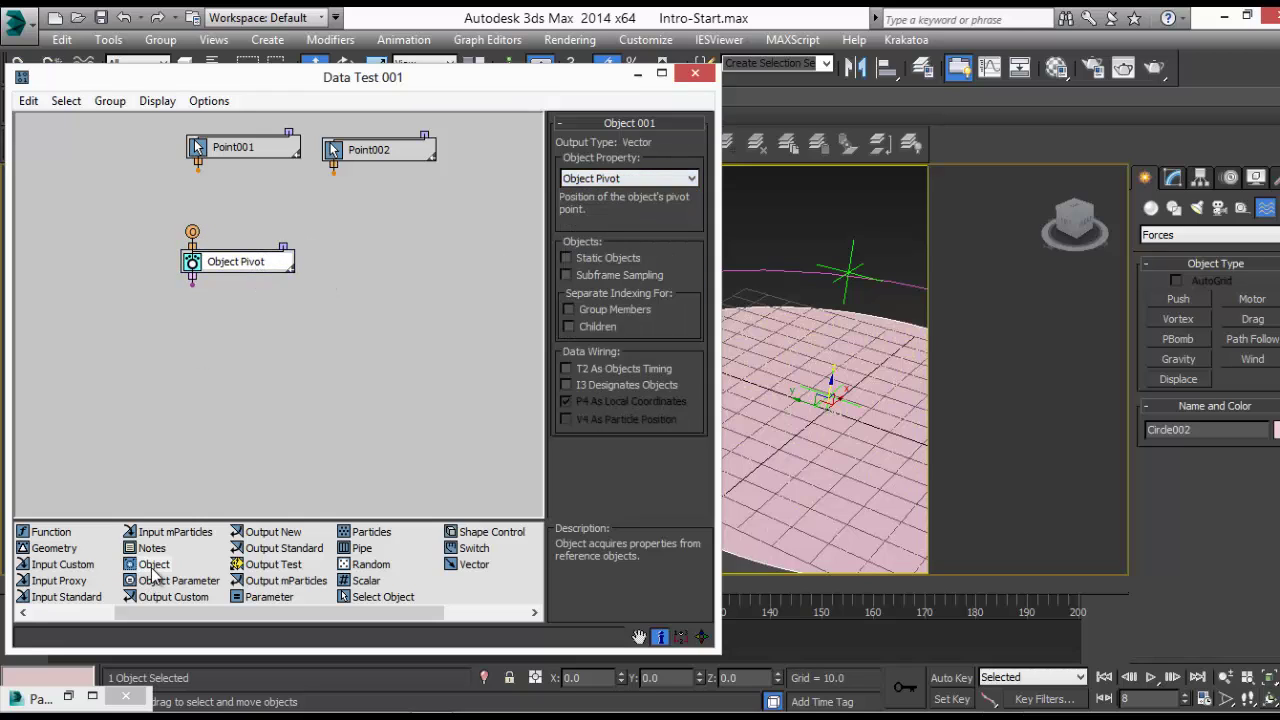
Add a second Object operator set to Object Pivot and place it below the Point002 operator
{"action": "left_click_drag", "start_coordinate": [154, 564], "coordinate": [348, 284]}
{"action": "left_click", "coordinate": [610, 178]}
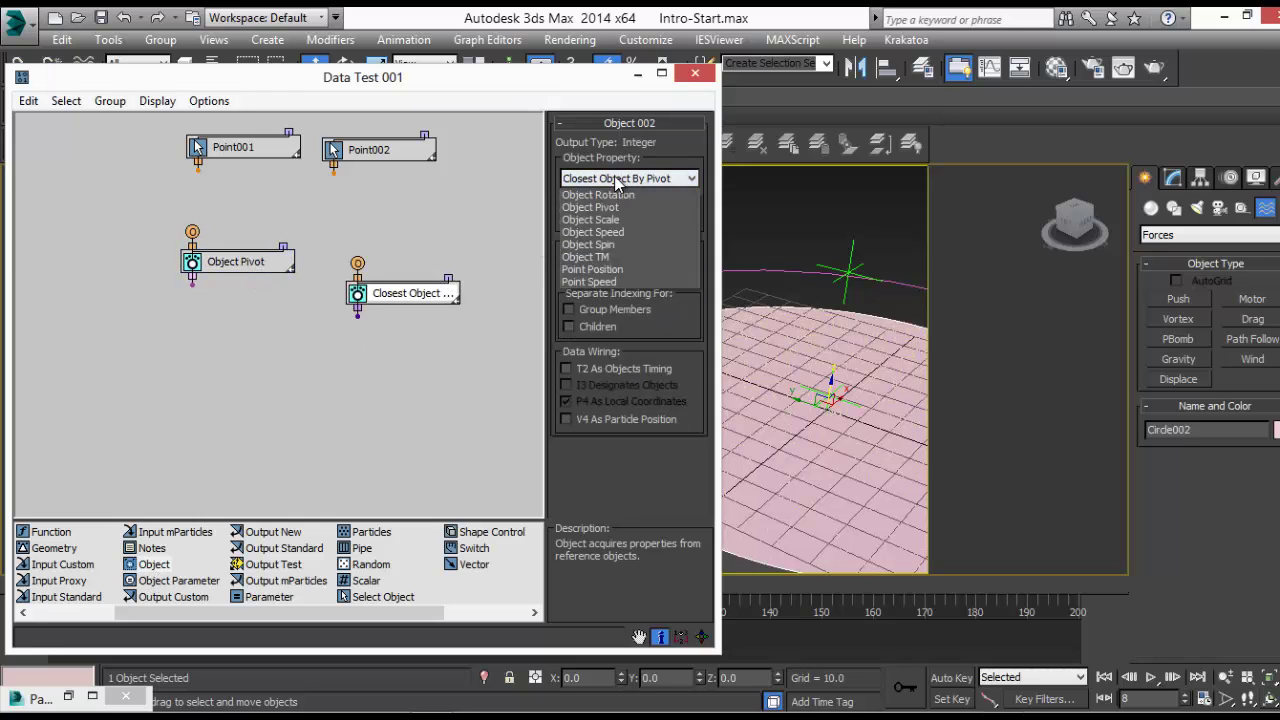
{"action": "left_click", "coordinate": [593, 258]}
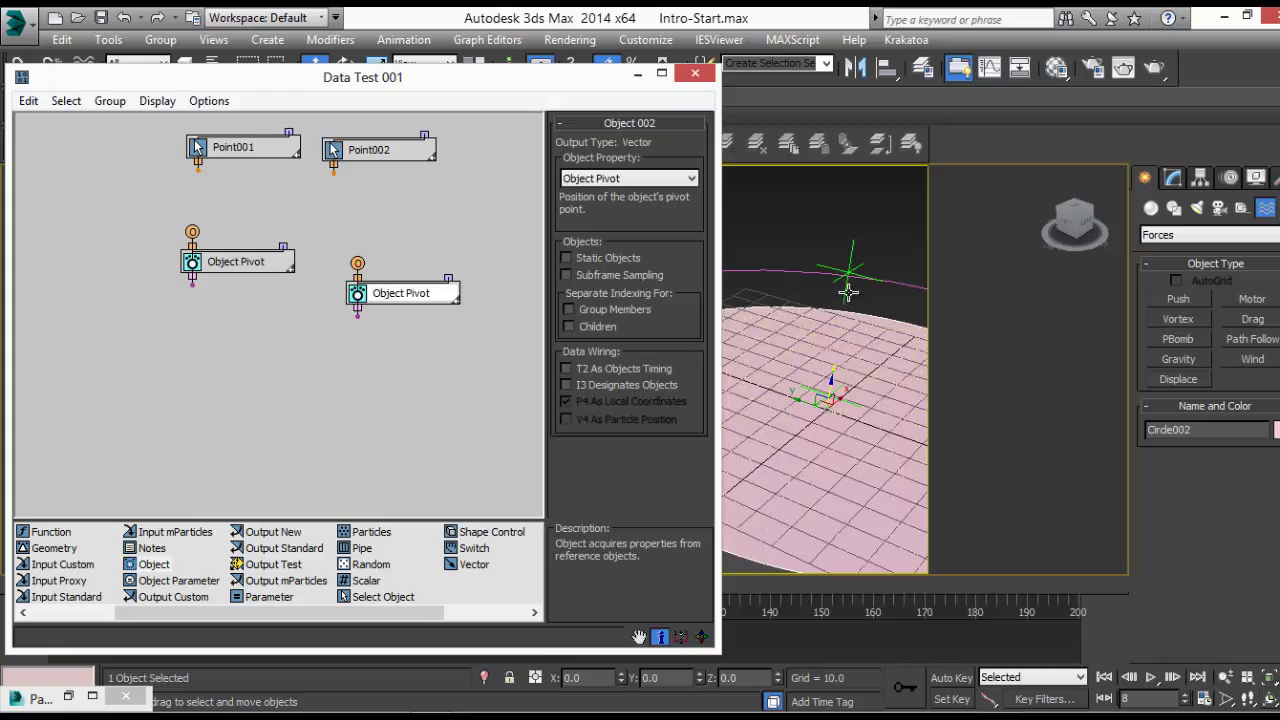
{"action": "left_click_drag", "start_coordinate": [405, 294], "coordinate": [394, 264]}
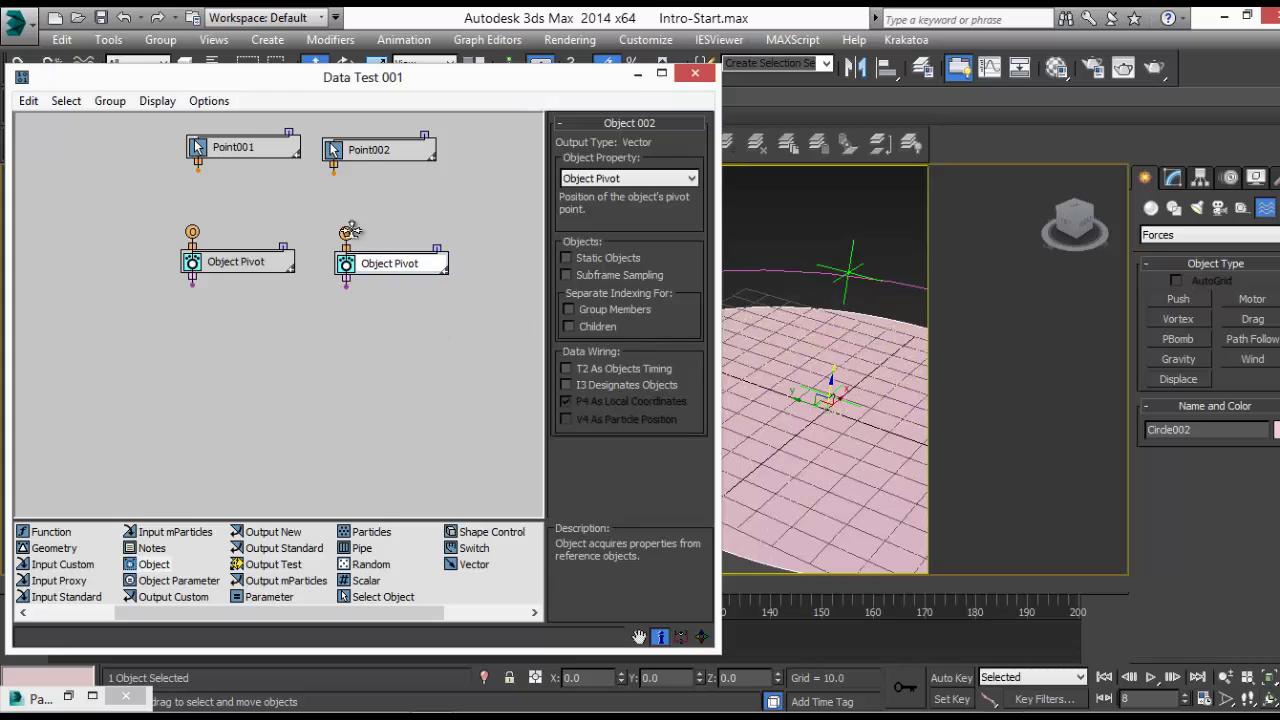
Wire Point001 and Point002 to their Object Pivot operators, stack each pair into a group, and align both groups side by side
{"action": "left_click_drag", "start_coordinate": [198, 165], "coordinate": [192, 231]}
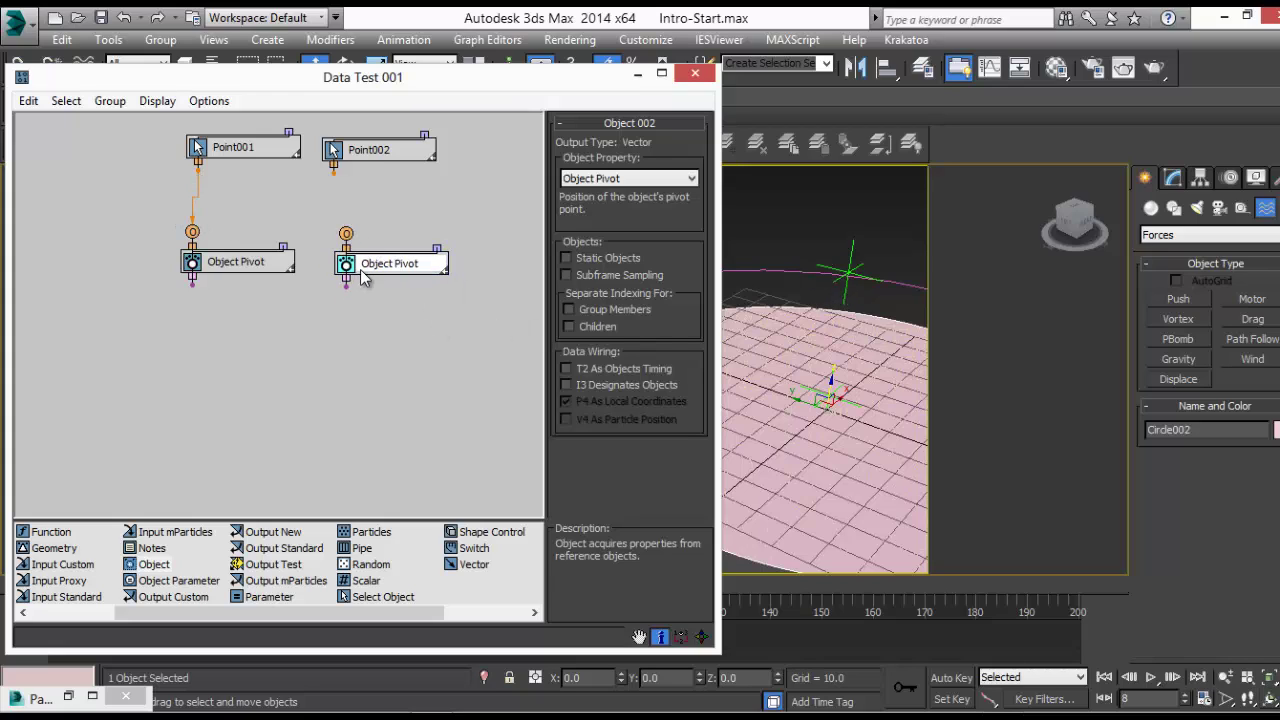
{"action": "left_click_drag", "start_coordinate": [346, 233], "coordinate": [331, 175]}
{"action": "left_click_drag", "start_coordinate": [368, 272], "coordinate": [368, 232]}
{"action": "left_click_drag", "start_coordinate": [238, 258], "coordinate": [245, 168]}
{"action": "left_click_drag", "start_coordinate": [401, 248], "coordinate": [384, 180]}
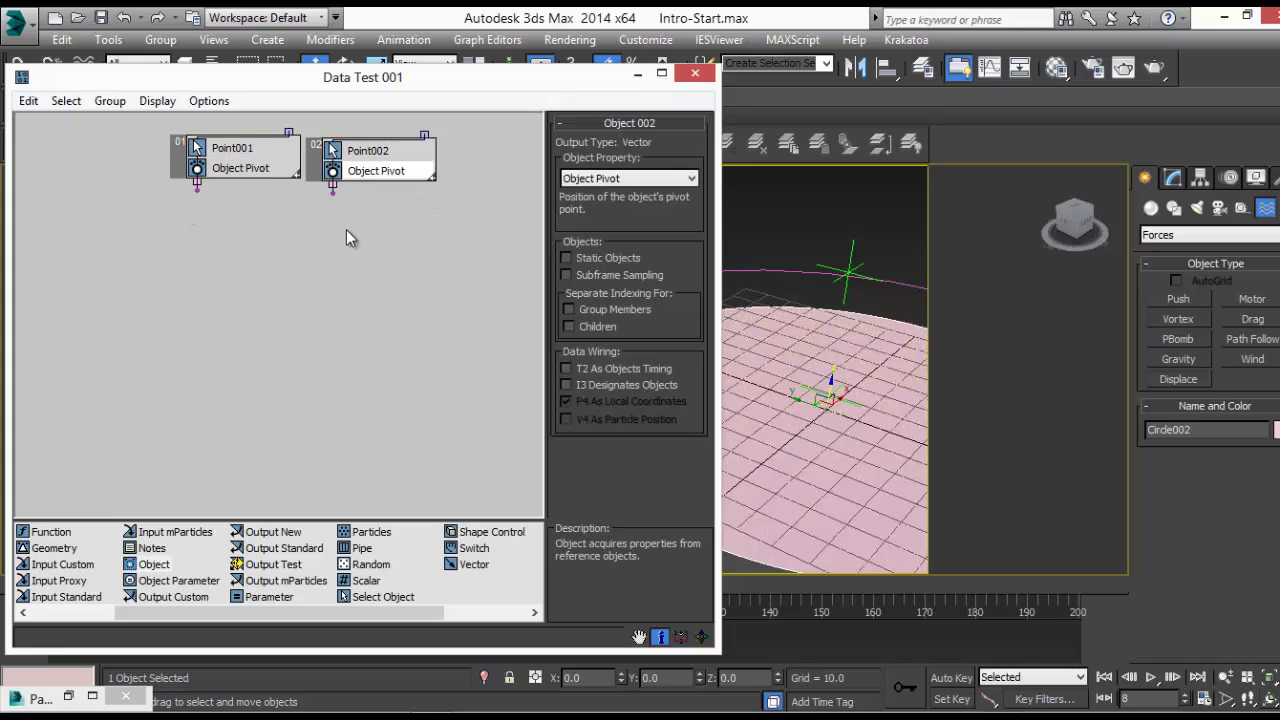
{"action": "left_click_drag", "start_coordinate": [175, 162], "coordinate": [174, 188]}
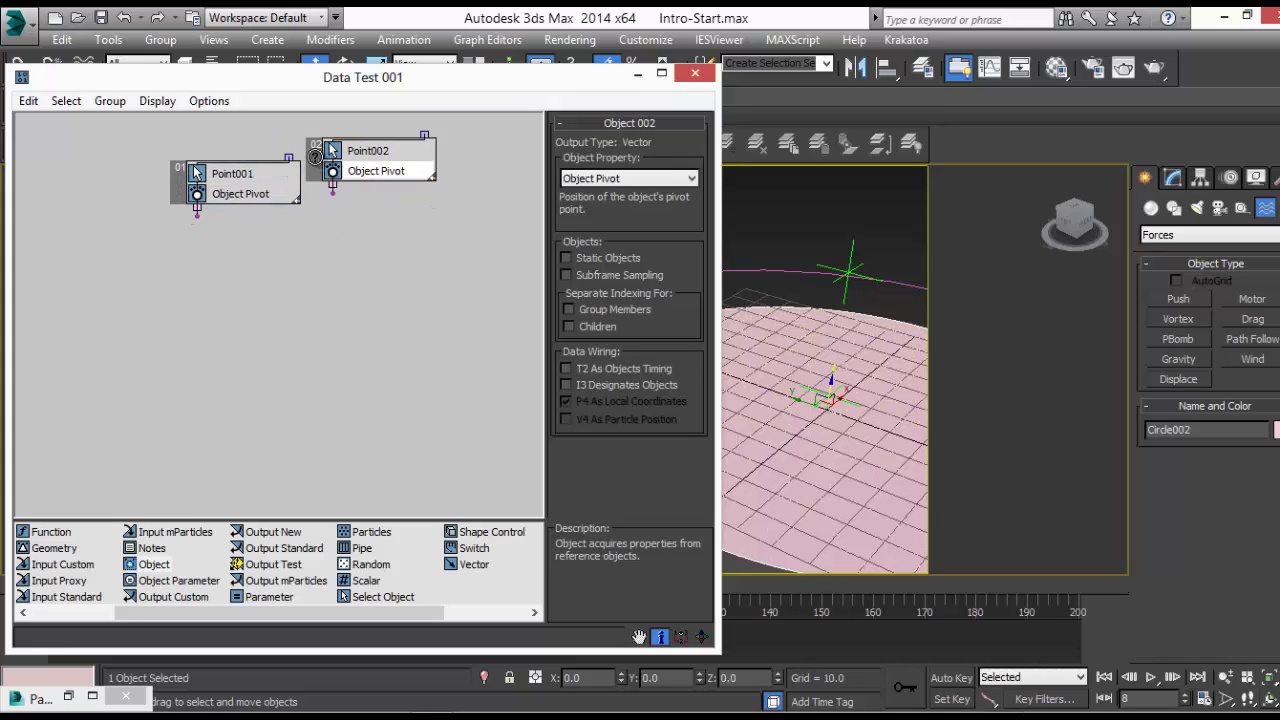
{"action": "left_click_drag", "start_coordinate": [317, 161], "coordinate": [320, 183]}
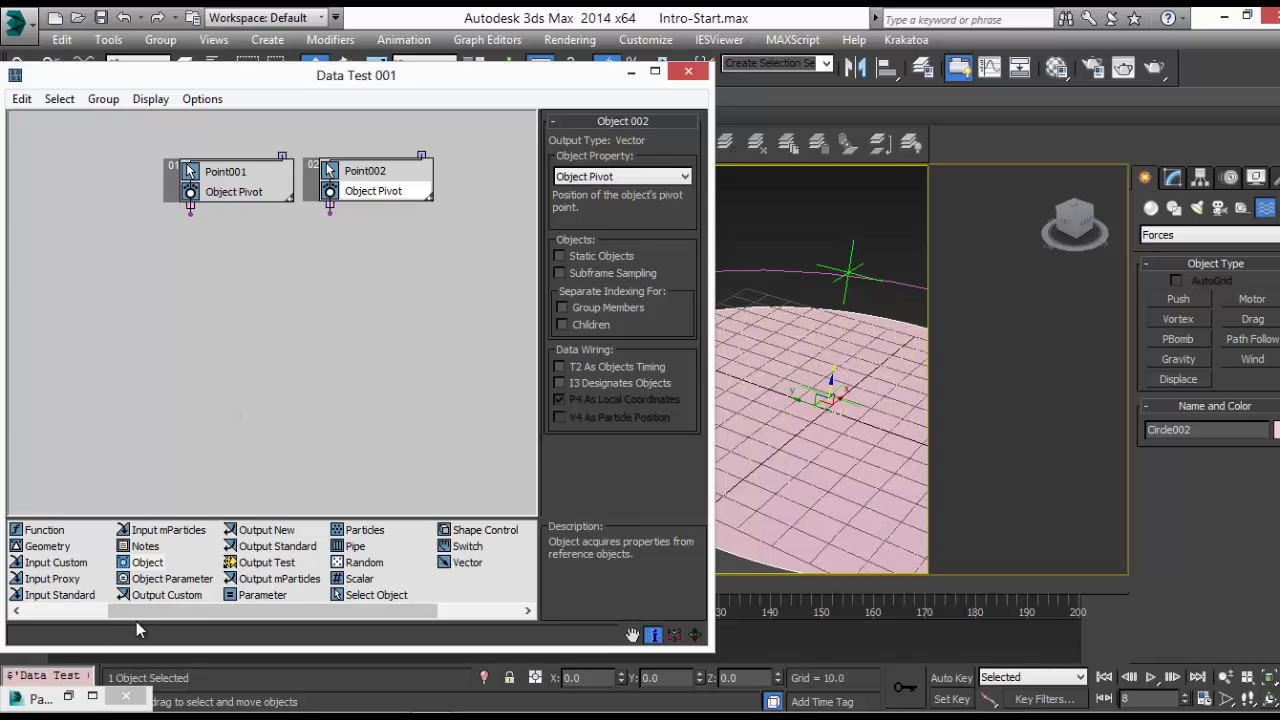
Add an Input Standard operator outputting Position as a Vector and place it beside the Point001 group
{"action": "left_click_drag", "start_coordinate": [160, 611], "coordinate": [84, 627]}
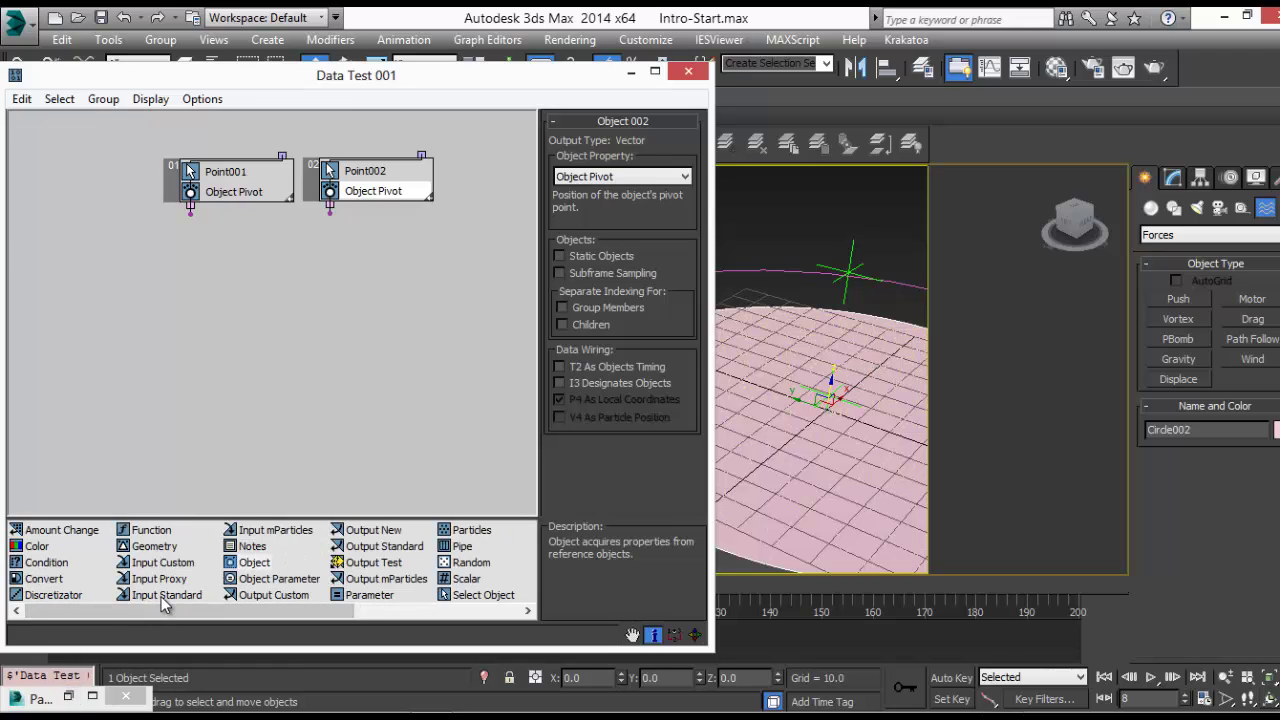
{"action": "left_click_drag", "start_coordinate": [166, 600], "coordinate": [188, 337]}
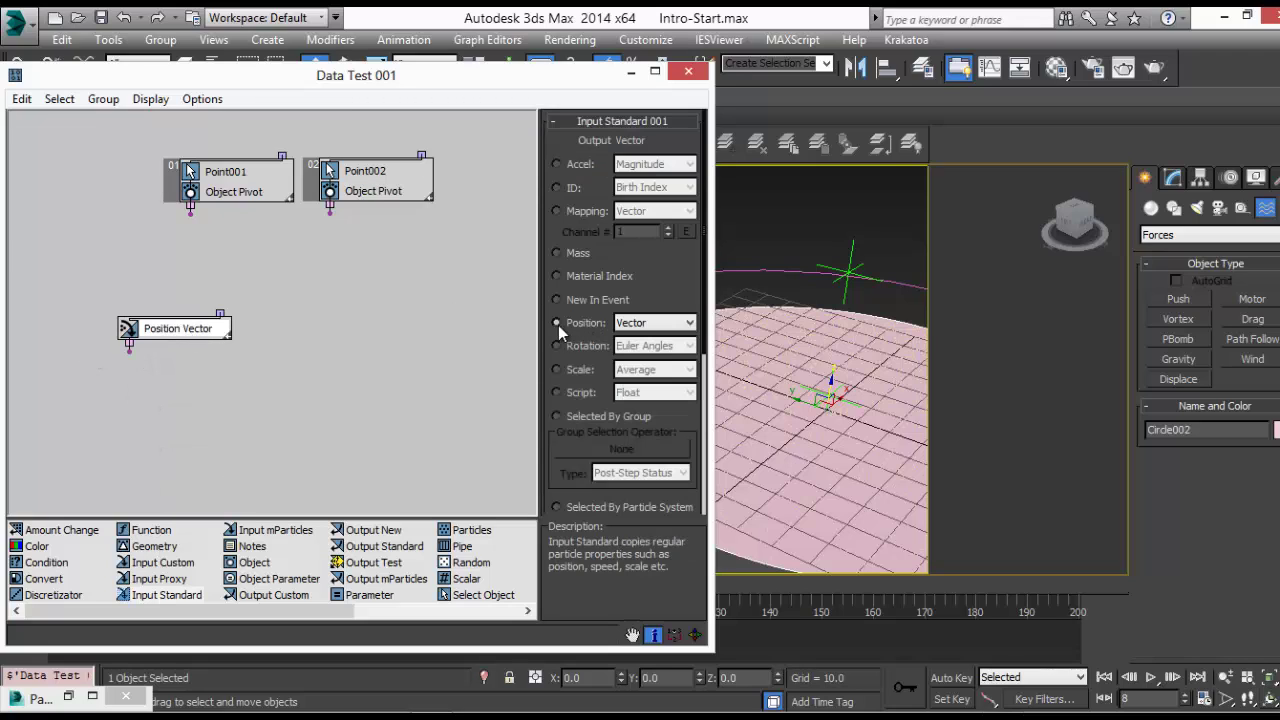
{"action": "left_click", "coordinate": [556, 323]}
{"action": "left_click_drag", "start_coordinate": [175, 344], "coordinate": [96, 180]}
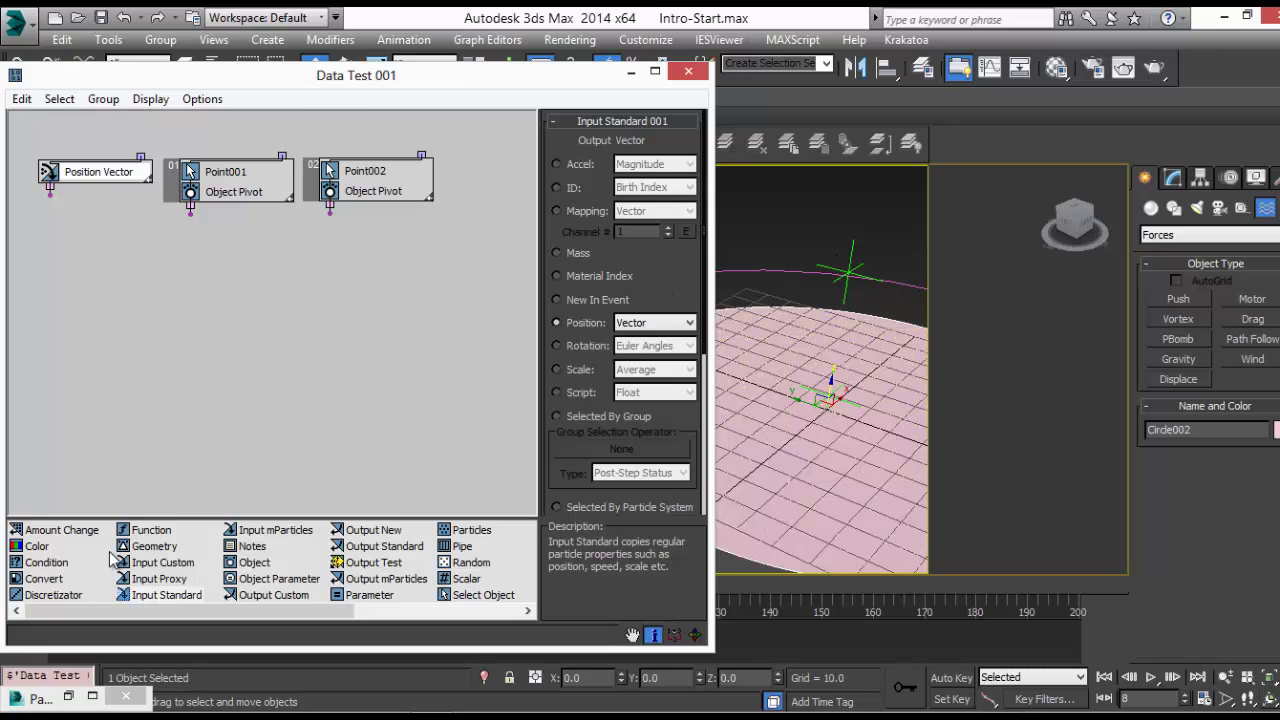
Add a Function operator set to Subtraction X-Y below the inputs and wire the Point001 and Point002 pivot groups into it
{"action": "left_click_drag", "start_coordinate": [151, 530], "coordinate": [295, 318]}
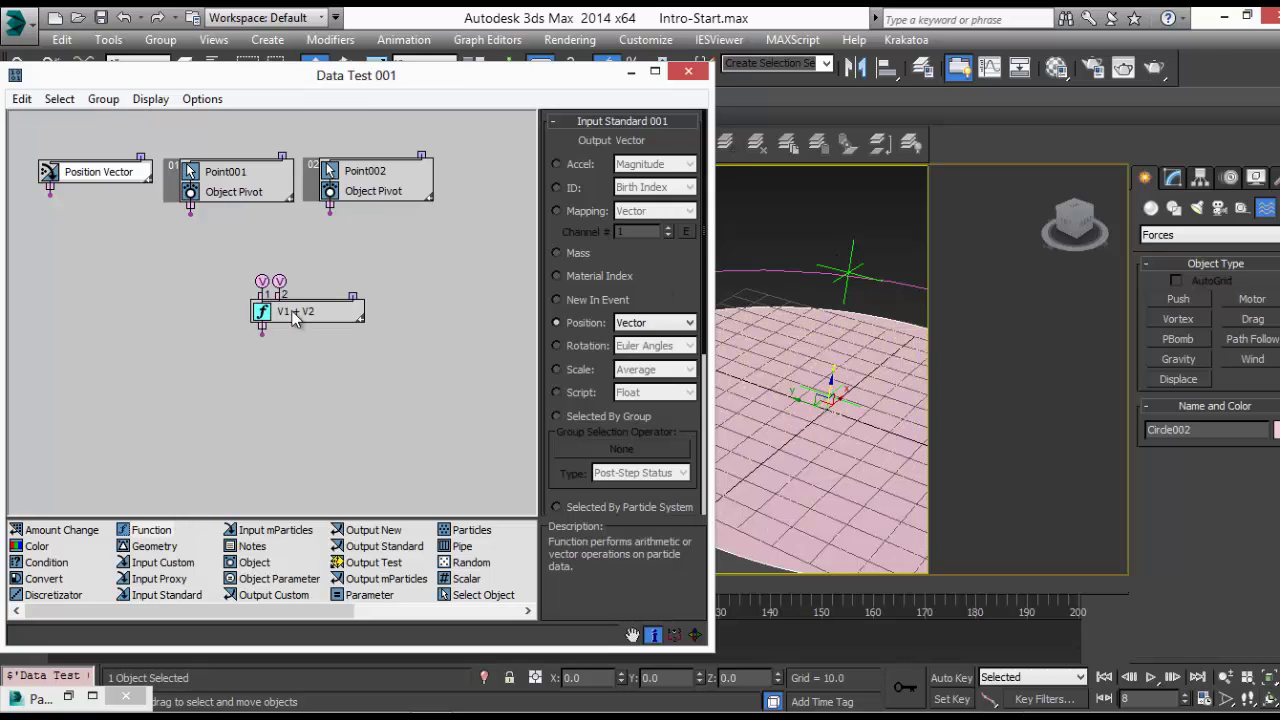
{"action": "left_click", "coordinate": [613, 320]}
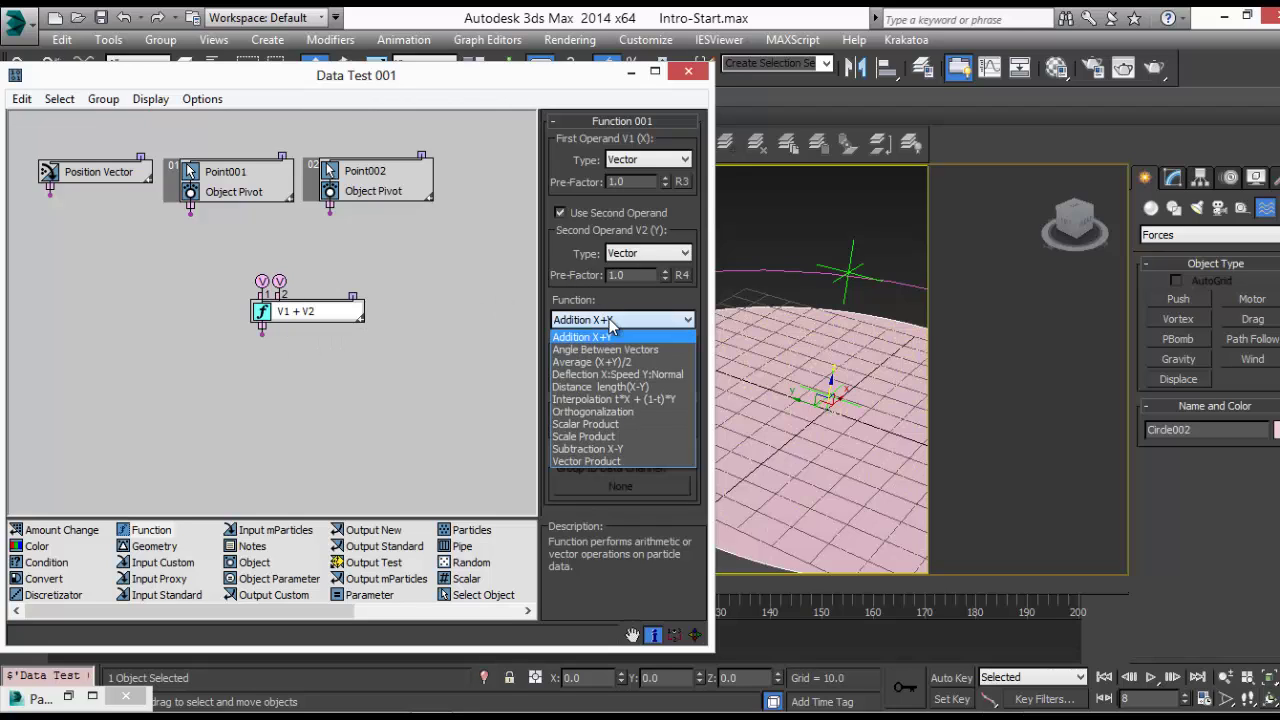
{"action": "left_click", "coordinate": [612, 449]}
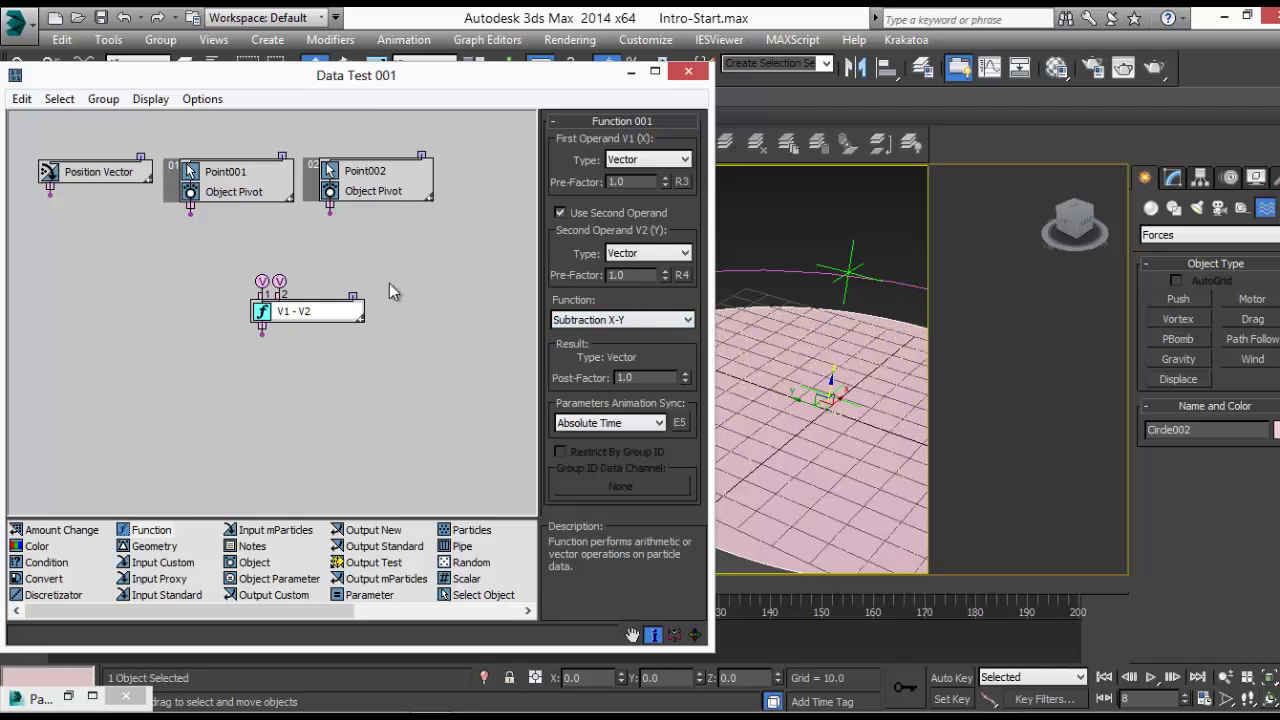
{"action": "left_click_drag", "start_coordinate": [329, 212], "coordinate": [263, 278]}
{"action": "left_click_drag", "start_coordinate": [190, 212], "coordinate": [318, 288]}
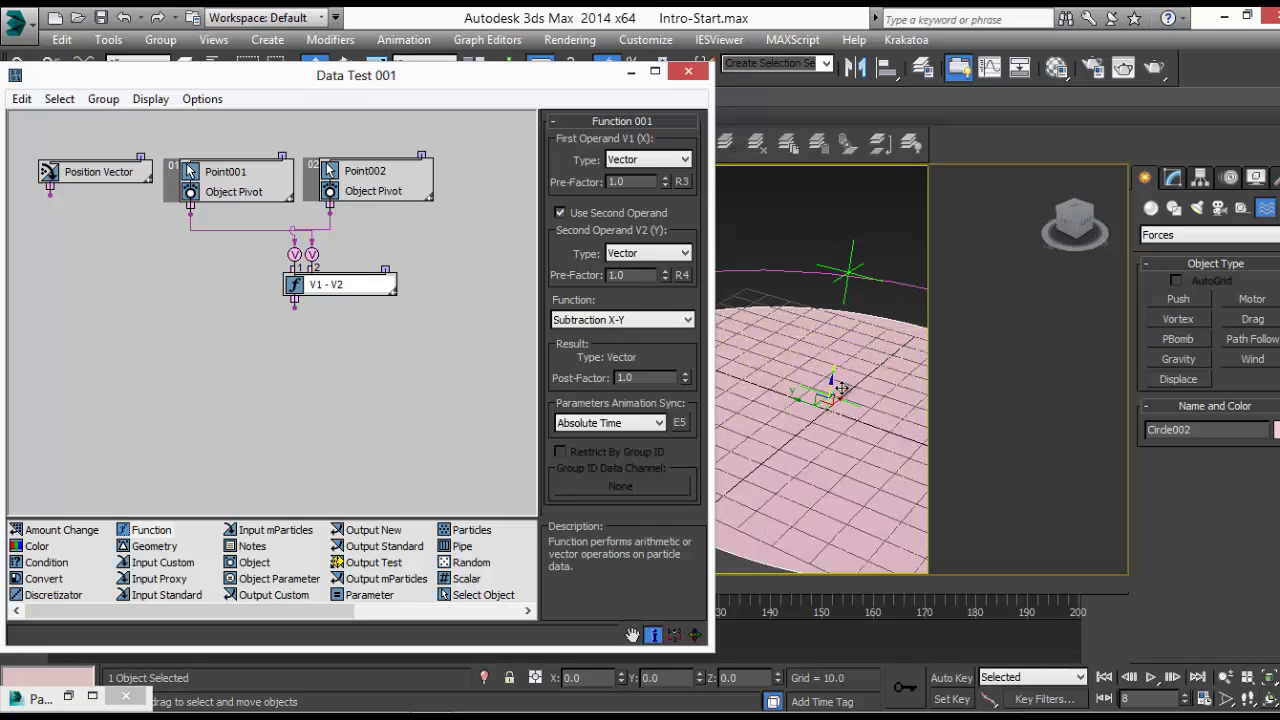
Add a second Function operator below the Position Vector input and set its function to Subtraction X-Y
{"action": "left_click", "coordinate": [85, 172]}
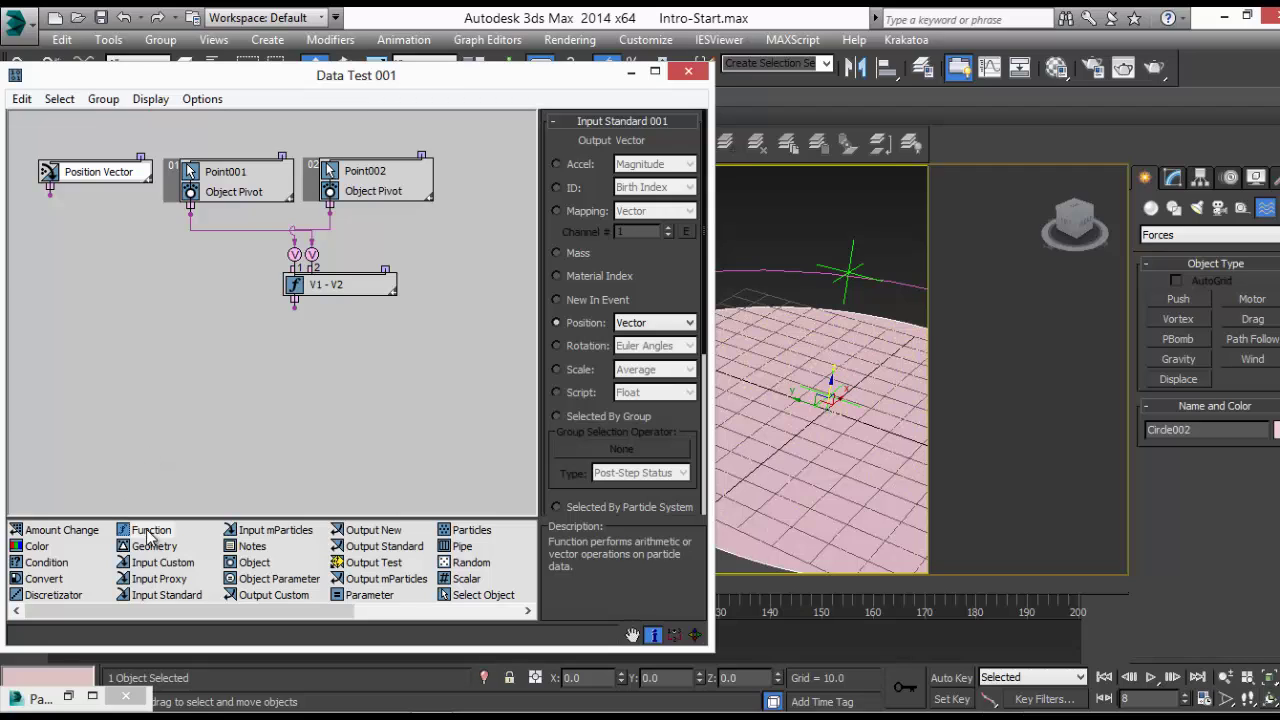
{"action": "left_click_drag", "start_coordinate": [151, 531], "coordinate": [136, 314]}
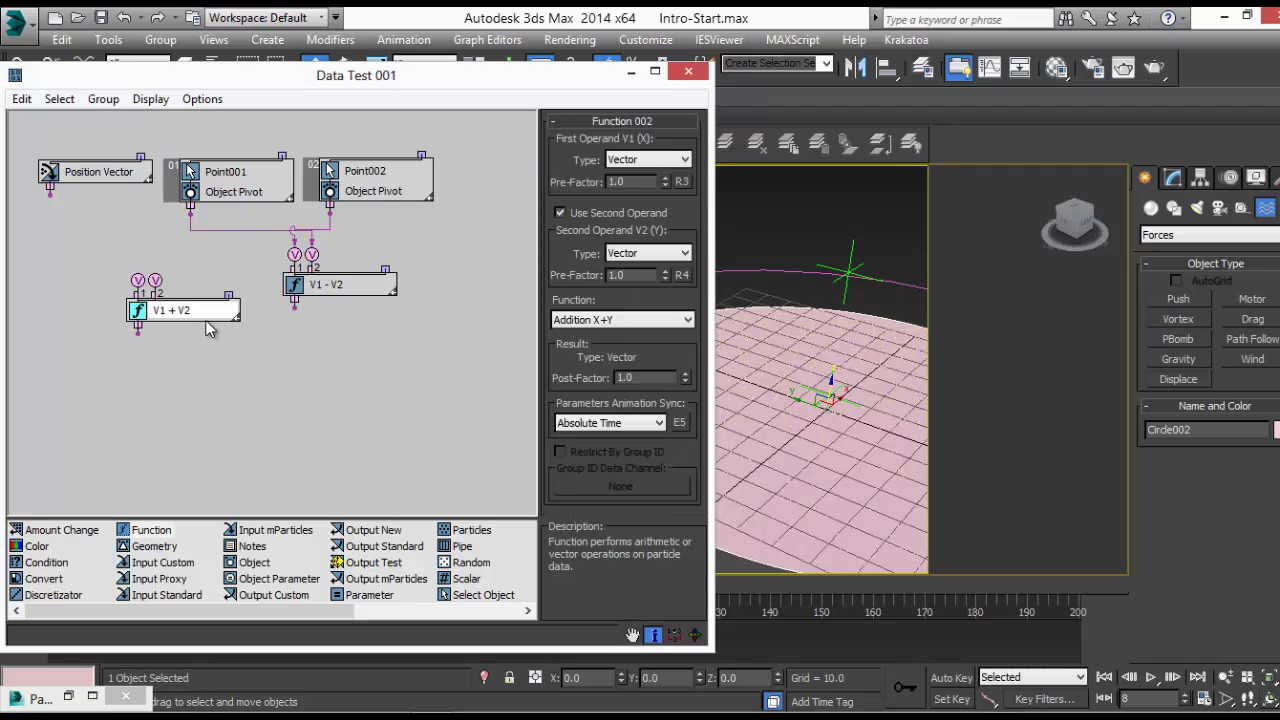
{"action": "left_click_drag", "start_coordinate": [189, 313], "coordinate": [175, 294]}
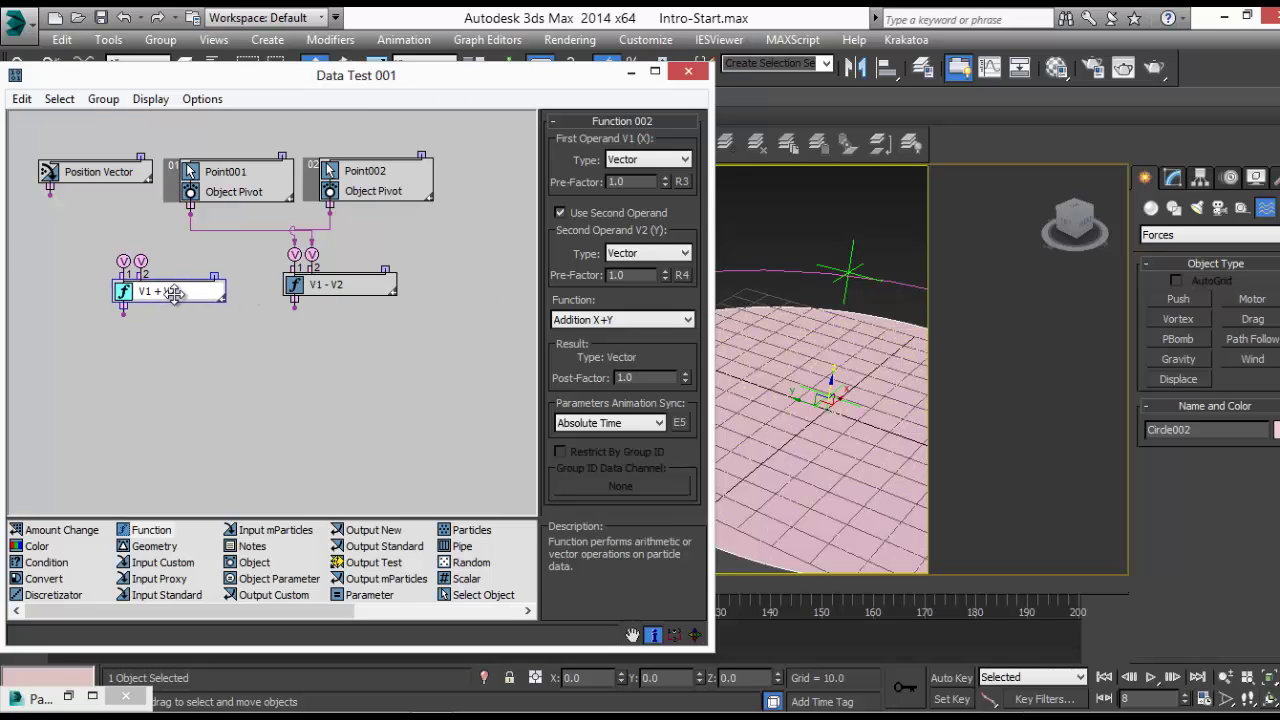
{"action": "left_click", "coordinate": [654, 328]}
{"action": "left_click", "coordinate": [622, 438]}
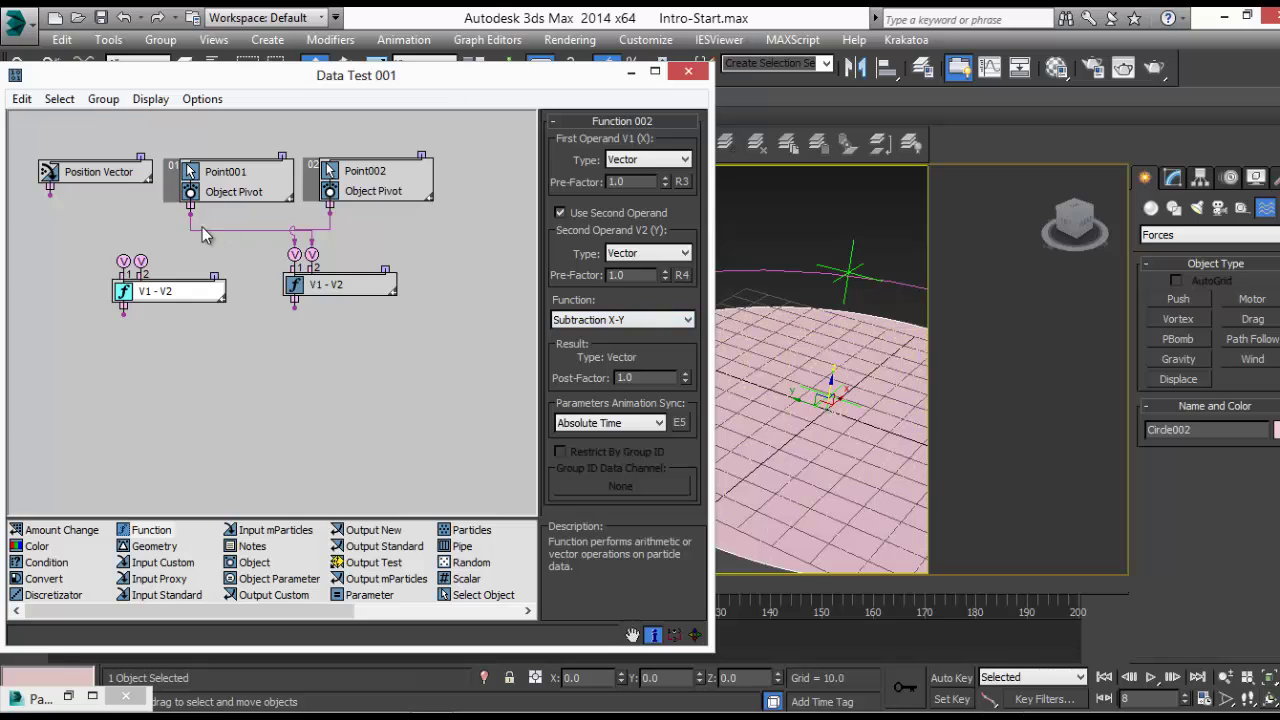
Wire the Point001 pivot into the second subtraction's first operand and Position Vector into its second, and level both subtraction operators
{"action": "left_click_drag", "start_coordinate": [190, 208], "coordinate": [123, 261]}
{"action": "left_click_drag", "start_coordinate": [142, 235], "coordinate": [163, 283]}
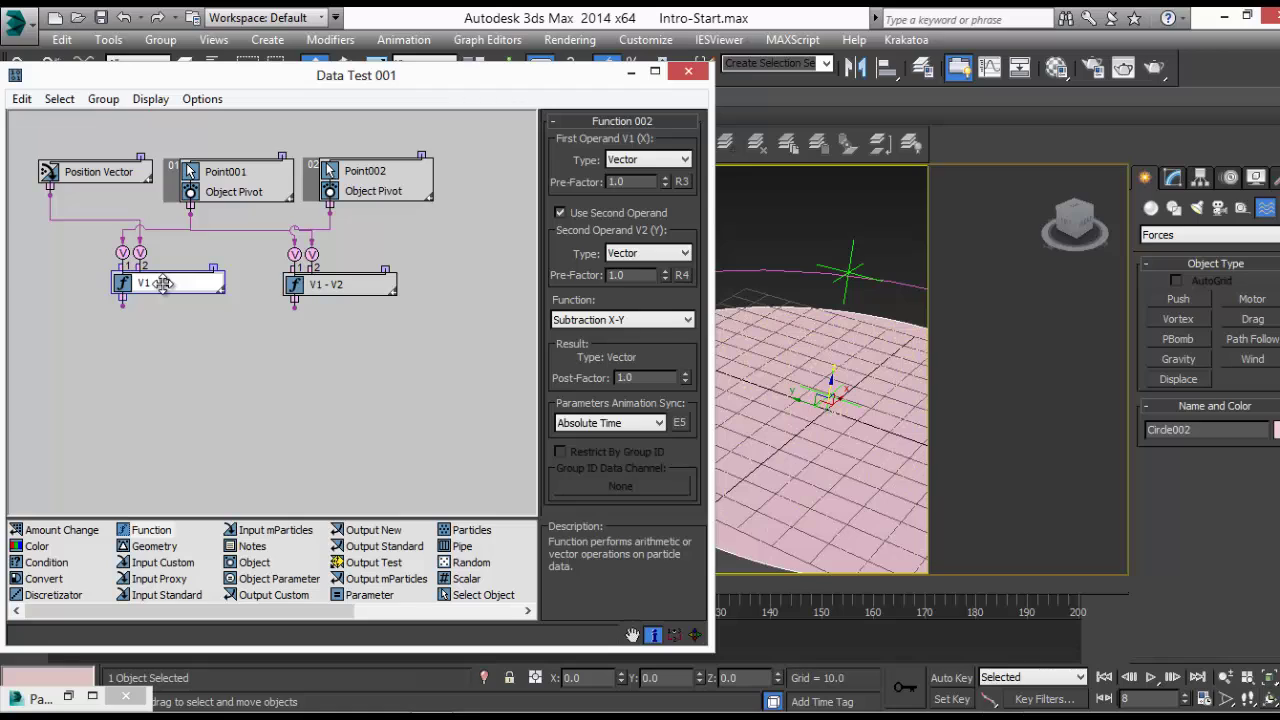
{"action": "left_click_drag", "start_coordinate": [163, 283], "coordinate": [146, 281]}
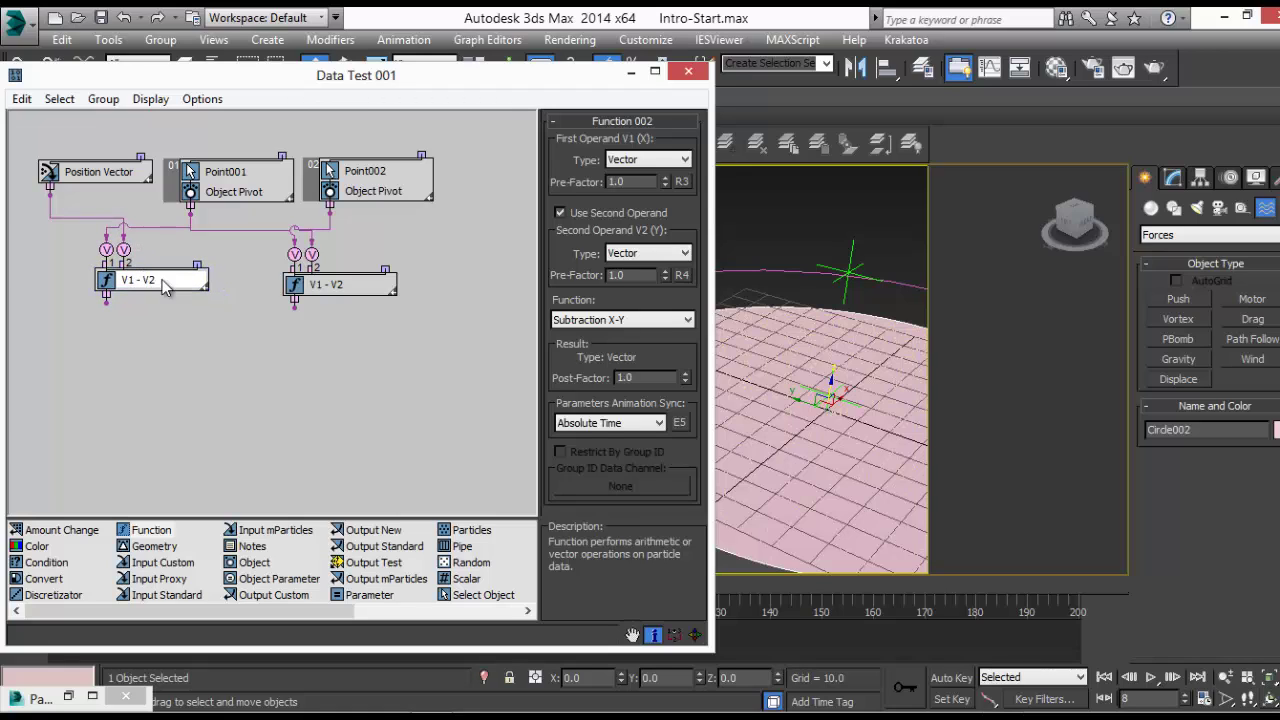
{"action": "left_click_drag", "start_coordinate": [332, 287], "coordinate": [344, 280]}
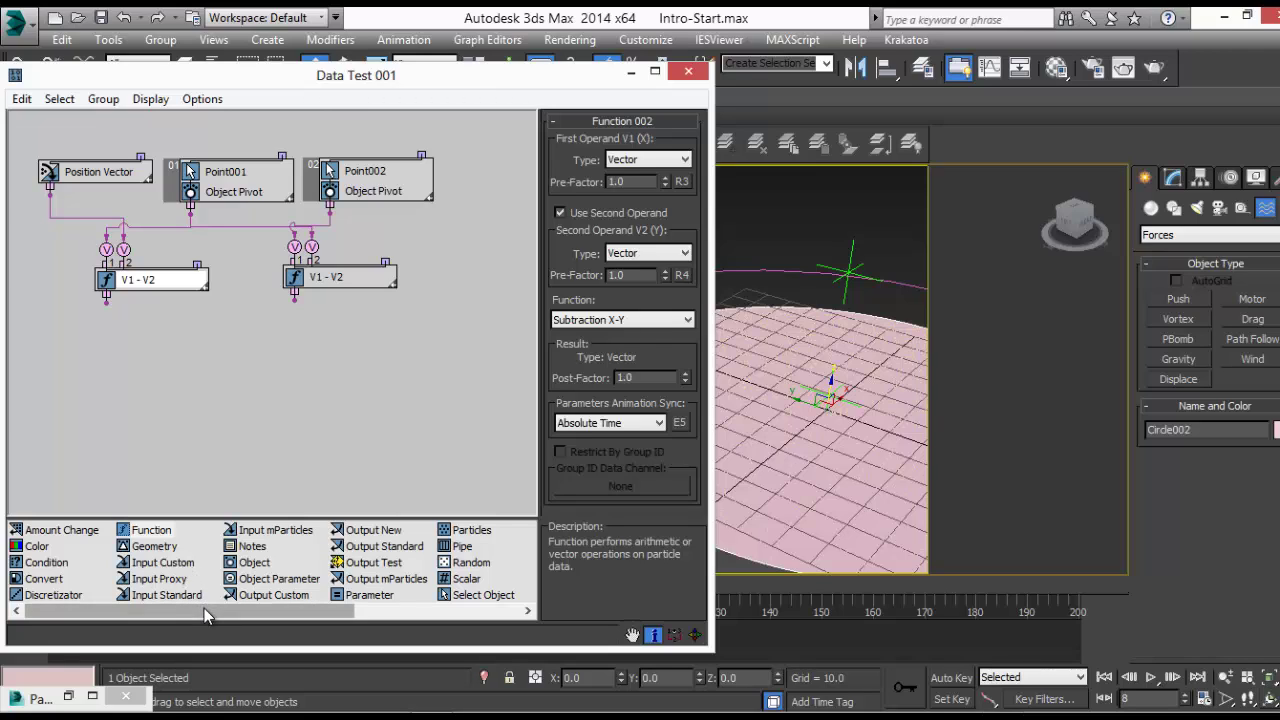
Add a third Function operator below the two subtractions, set it to Vector Product, and widen it to fit its label
{"action": "left_click_drag", "start_coordinate": [160, 535], "coordinate": [222, 418]}
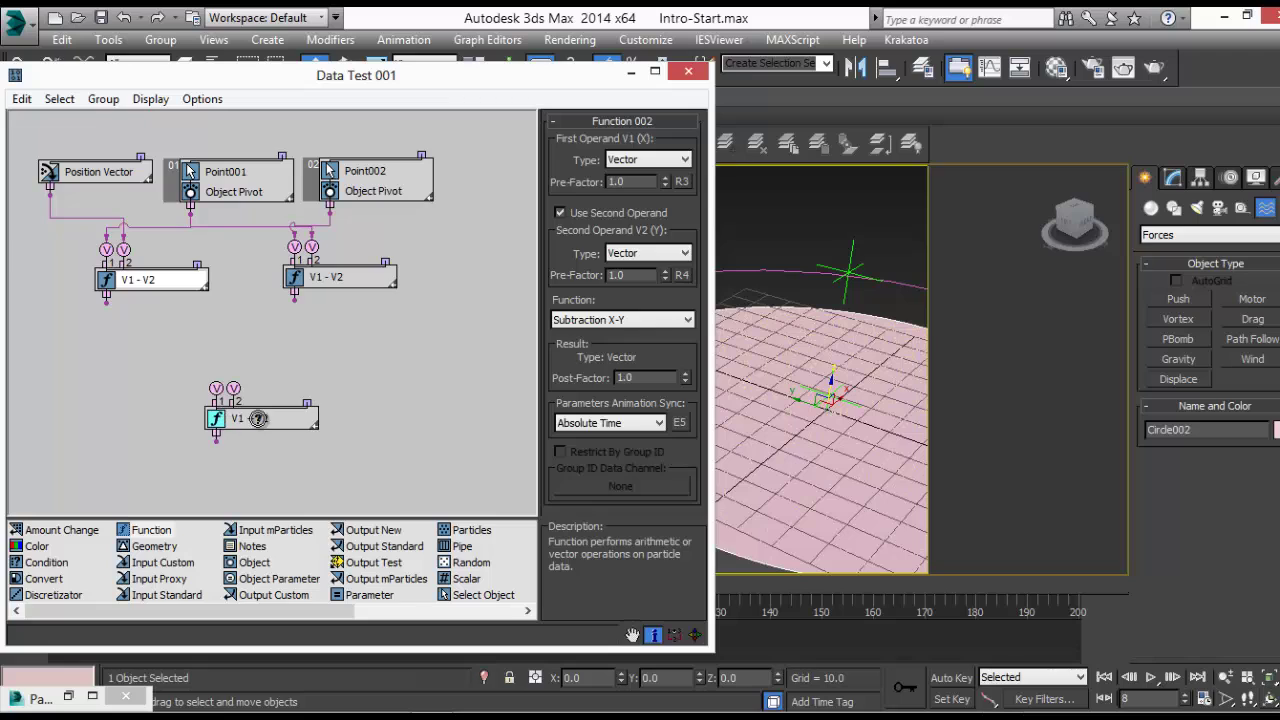
{"action": "left_click", "coordinate": [615, 320]}
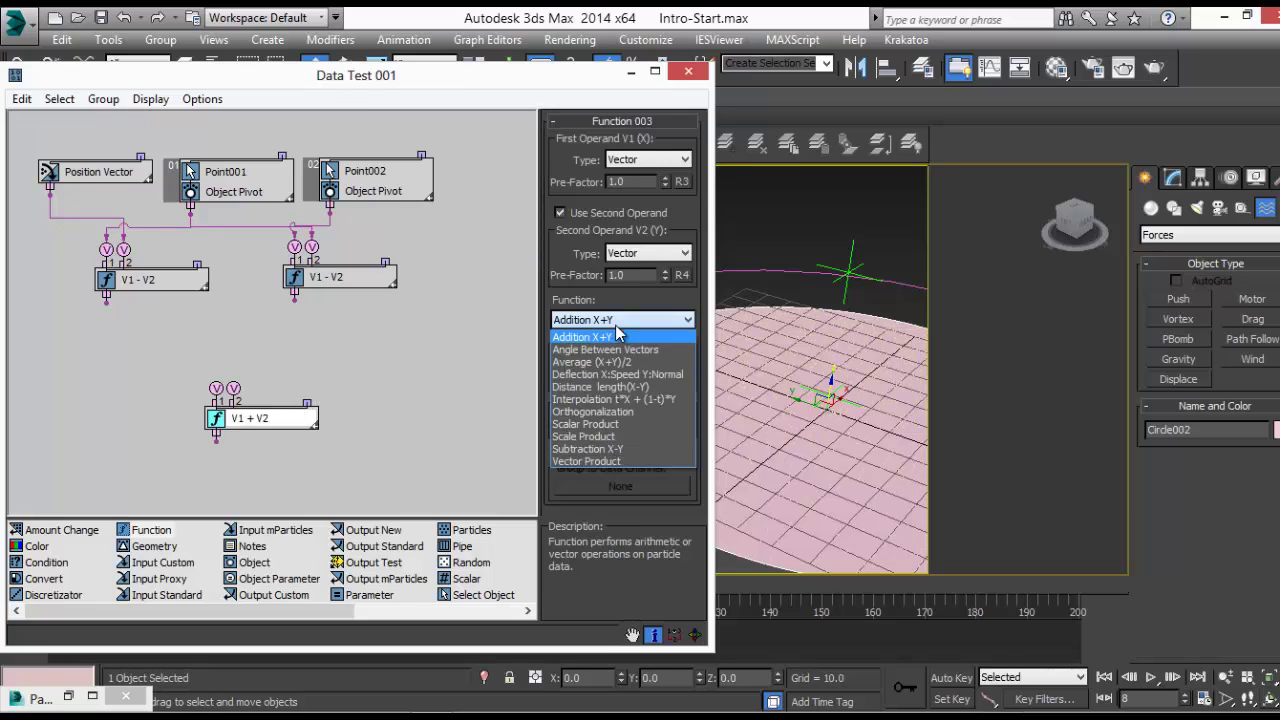
{"action": "left_click", "coordinate": [636, 456]}
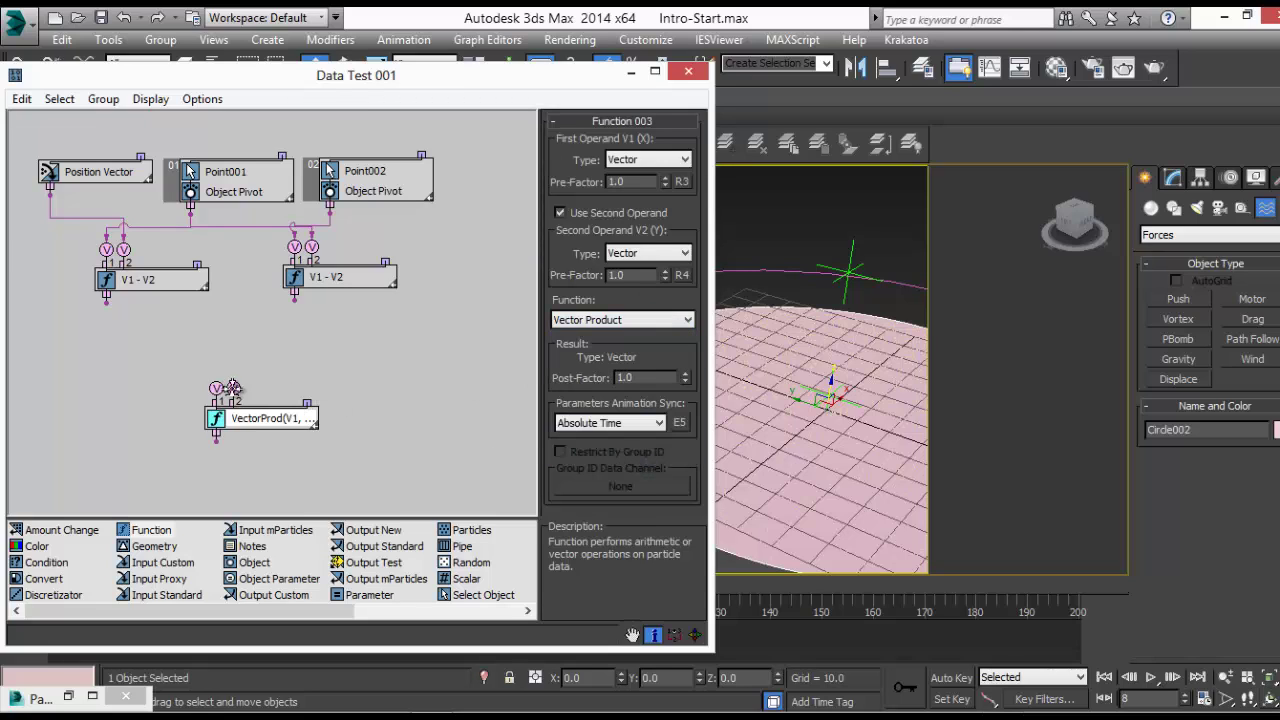
{"action": "left_click_drag", "start_coordinate": [254, 418], "coordinate": [258, 401]}
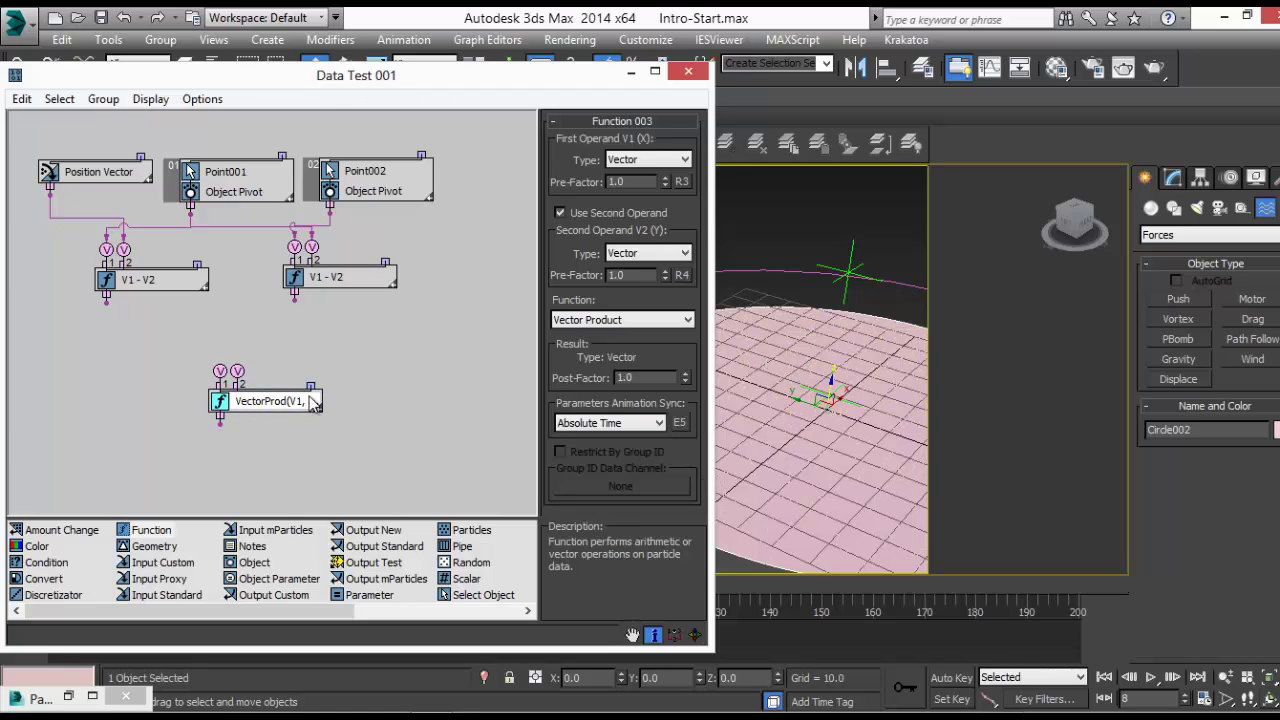
{"action": "left_click_drag", "start_coordinate": [320, 400], "coordinate": [361, 401]}
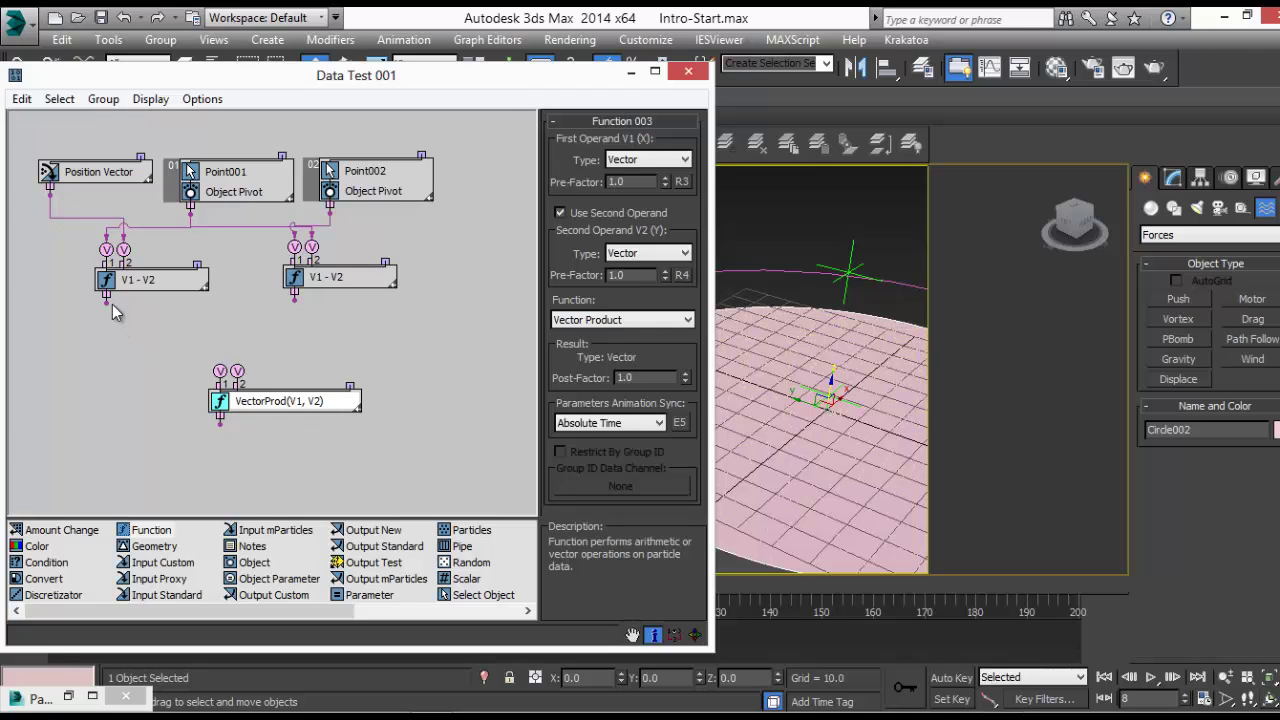
Wire the position subtraction into the Vector Product's first operand and the pivot subtraction into its second, and place the operator between them
{"action": "left_click_drag", "start_coordinate": [108, 299], "coordinate": [220, 372]}
{"action": "left_click_drag", "start_coordinate": [237, 371], "coordinate": [294, 294]}
{"action": "left_click_drag", "start_coordinate": [262, 397], "coordinate": [284, 375]}
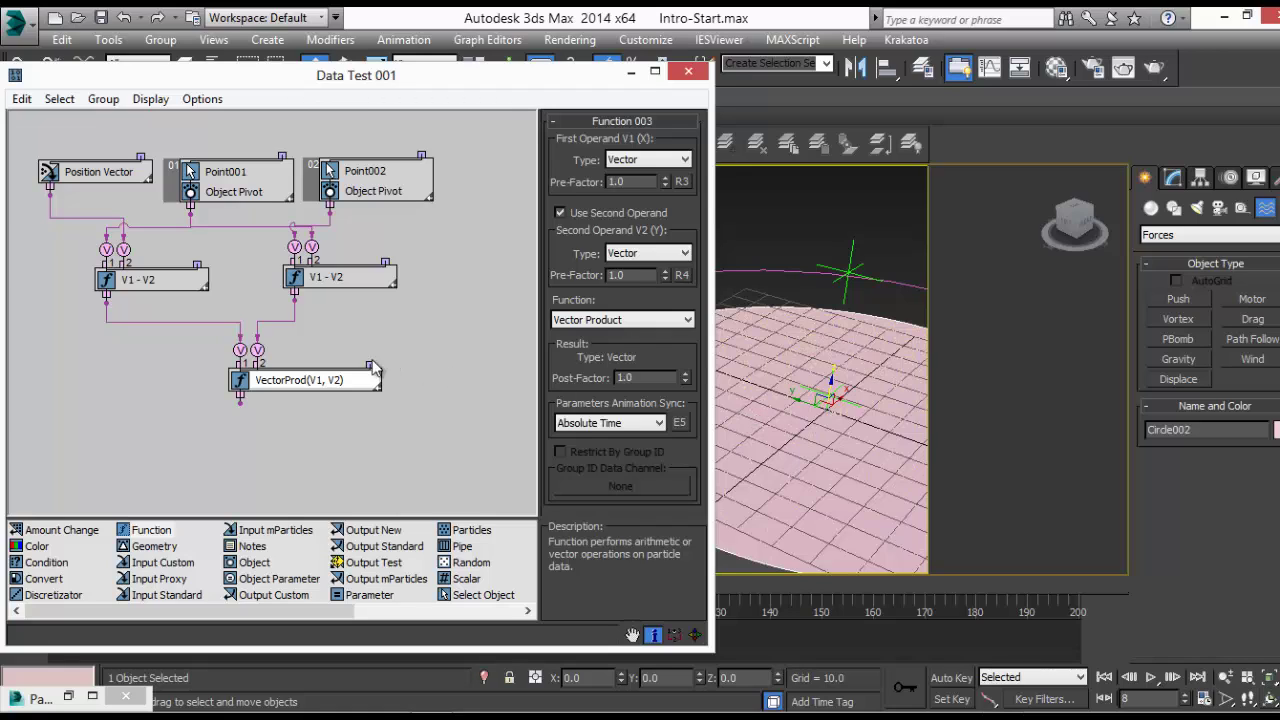
{"action": "left_click_drag", "start_coordinate": [329, 379], "coordinate": [357, 380]}
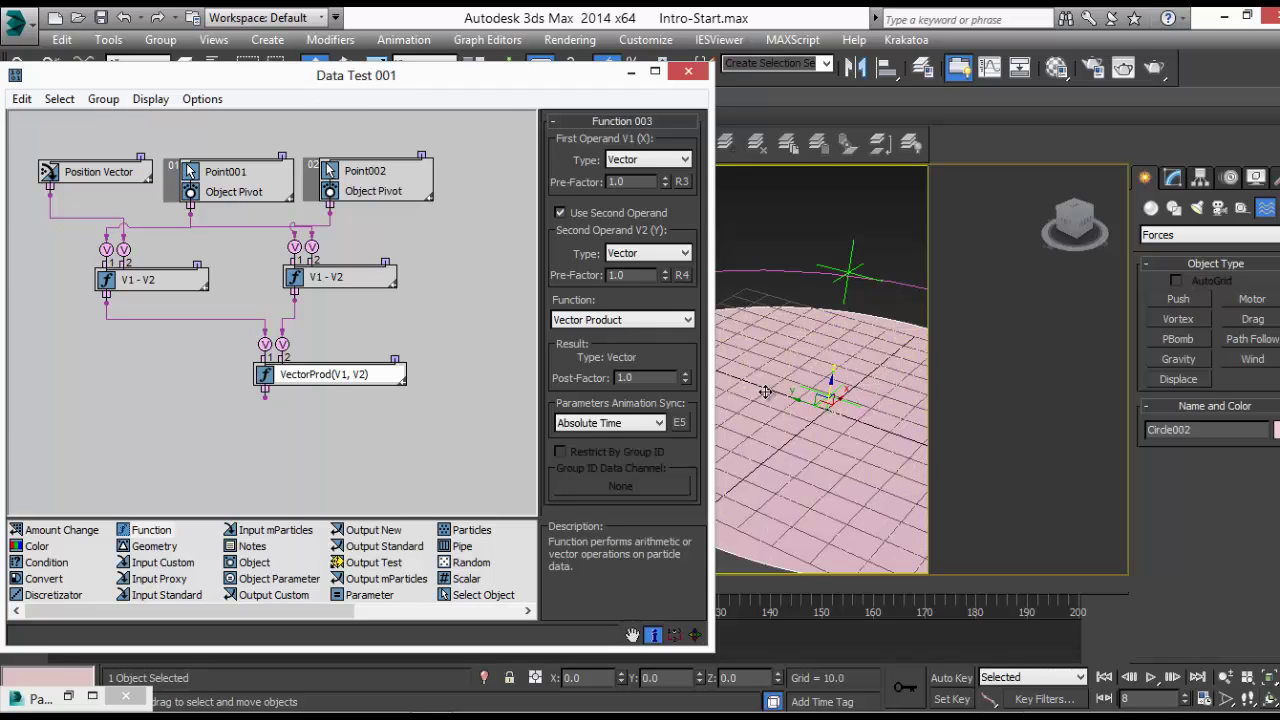
{"action": "left_click_drag", "start_coordinate": [319, 382], "coordinate": [305, 402]}
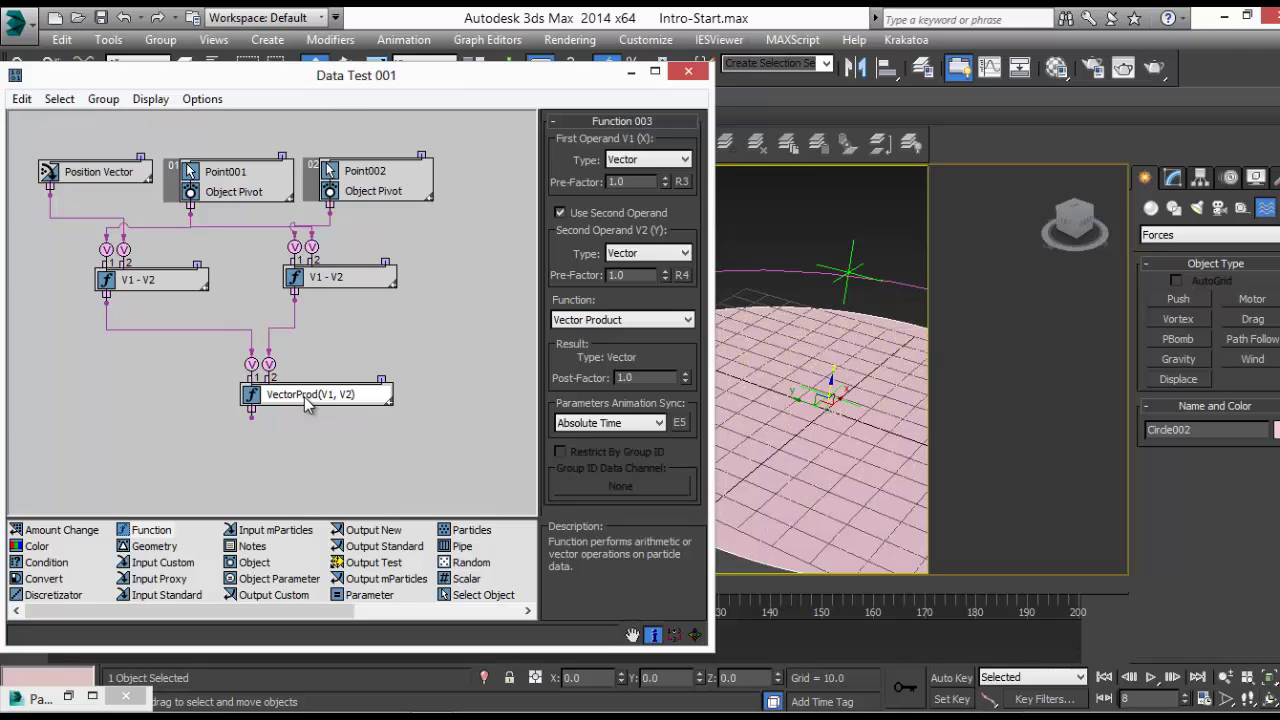
{"action": "left_click_drag", "start_coordinate": [305, 402], "coordinate": [289, 387]}
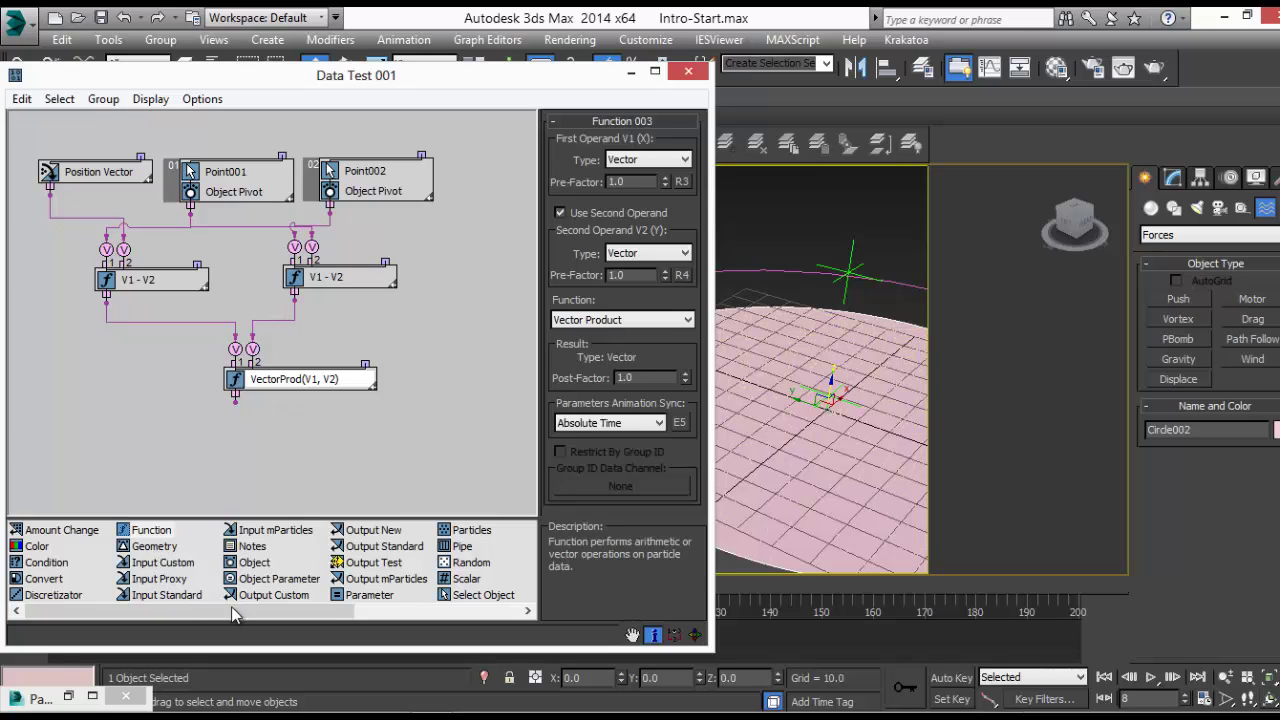
Add an Output Standard operator below the Vector Product, set it to Speed as a Vector, and feed it the product
{"action": "left_click_drag", "start_coordinate": [382, 546], "coordinate": [272, 495]}
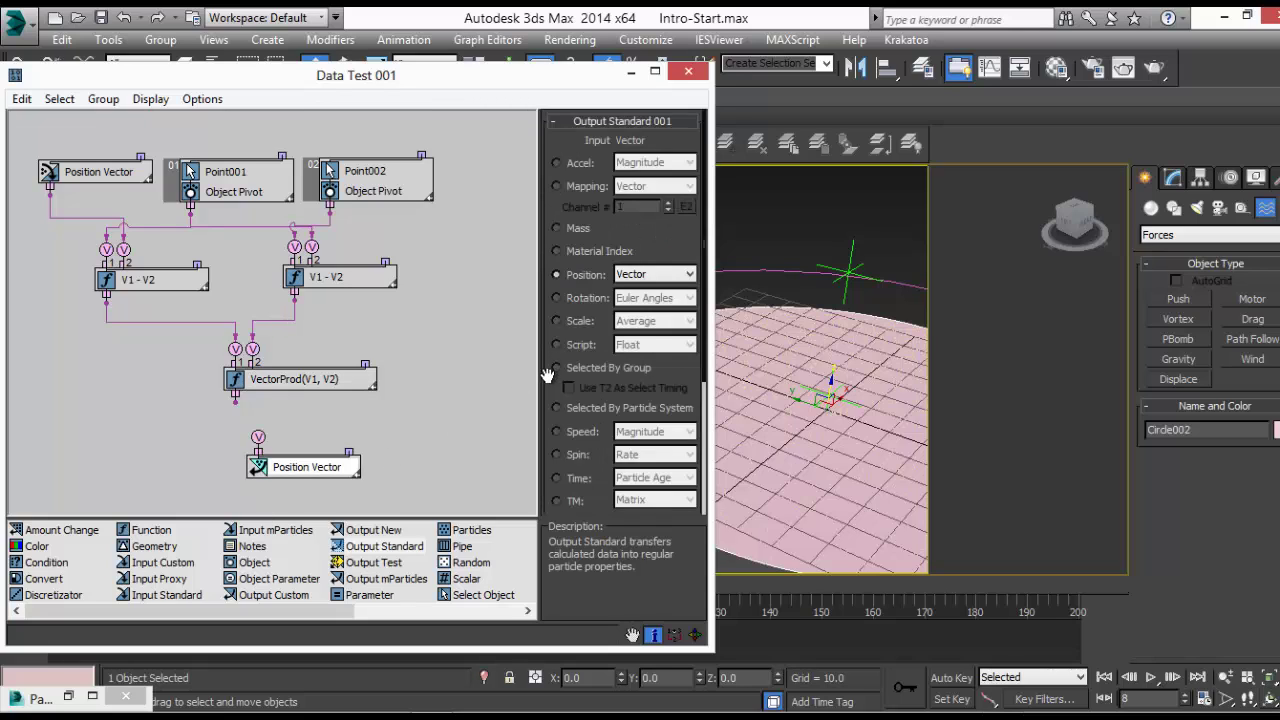
{"action": "scroll", "coordinate": [547, 375], "scroll_direction": "down", "scroll_amount": 3}
{"action": "left_click", "coordinate": [556, 349]}
{"action": "left_click", "coordinate": [655, 349]}
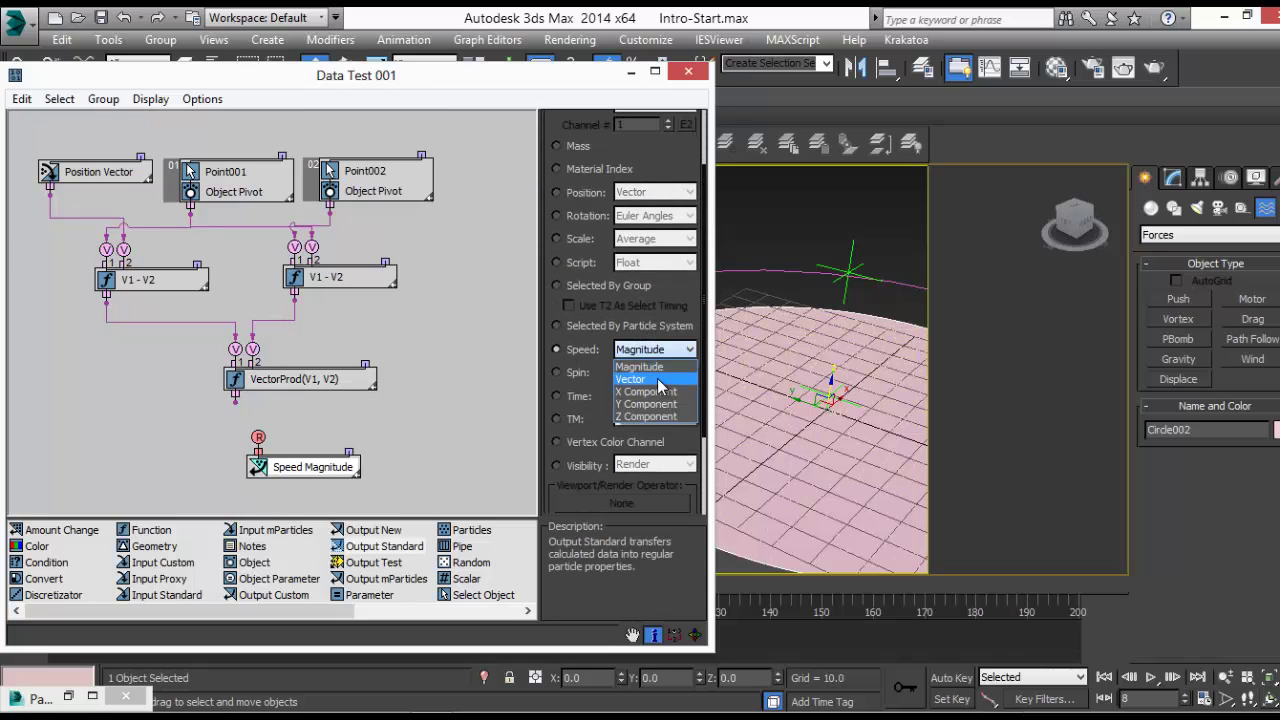
{"action": "left_click", "coordinate": [658, 381]}
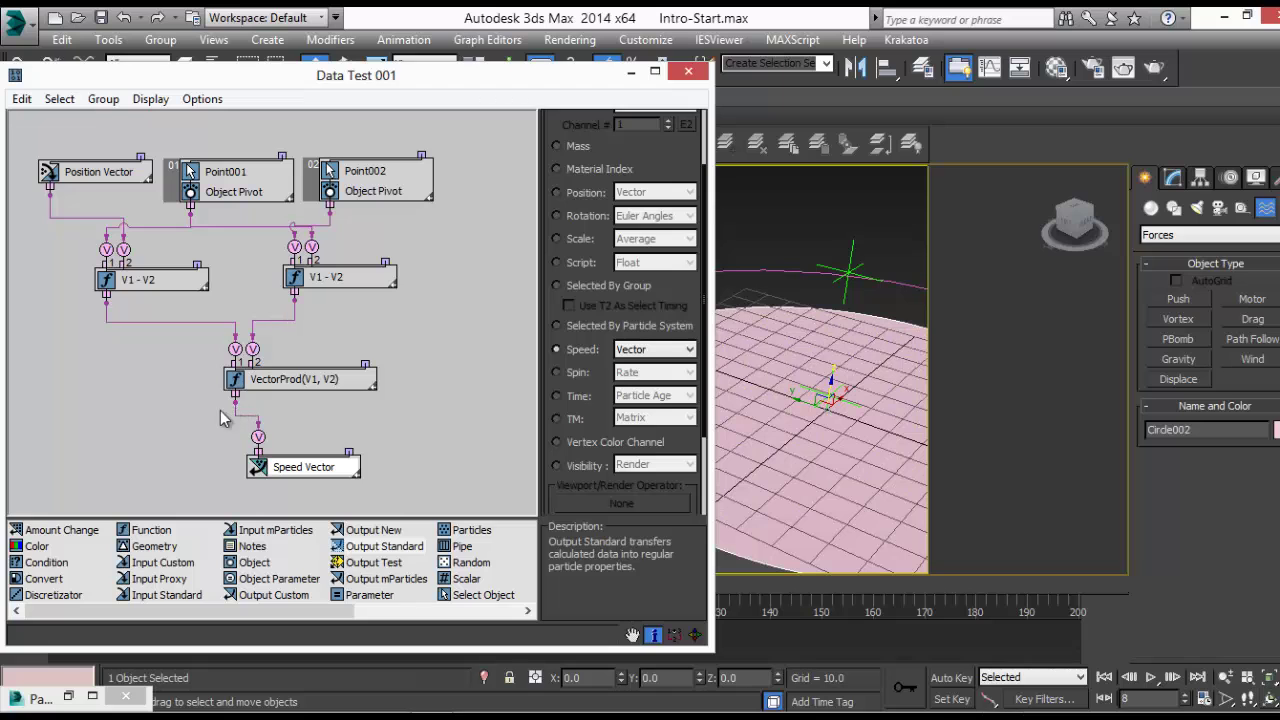
Shorten the Data Test window to uncover the timeline and return the animation to frame 0
{"action": "left_click_drag", "start_coordinate": [548, 75], "coordinate": [353, 61]}
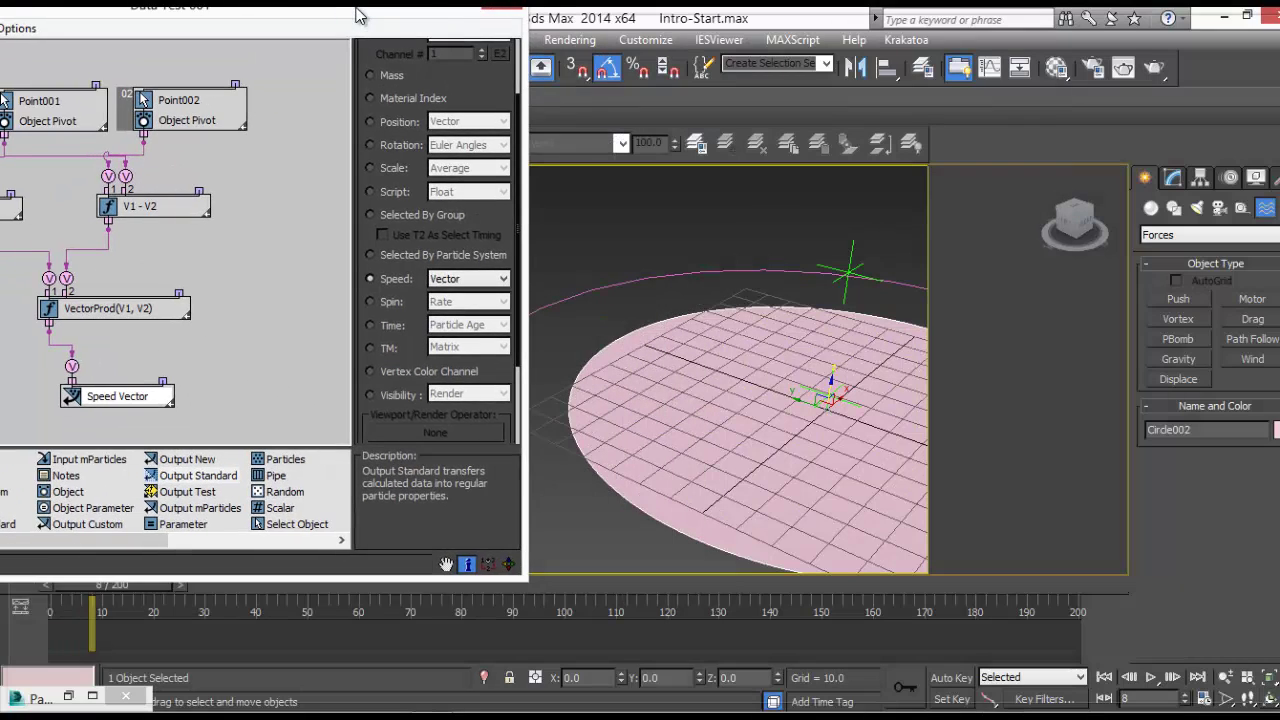
{"action": "left_click_drag", "start_coordinate": [498, 632], "coordinate": [498, 545]}
{"action": "left_click_drag", "start_coordinate": [86, 592], "coordinate": [30, 598]}
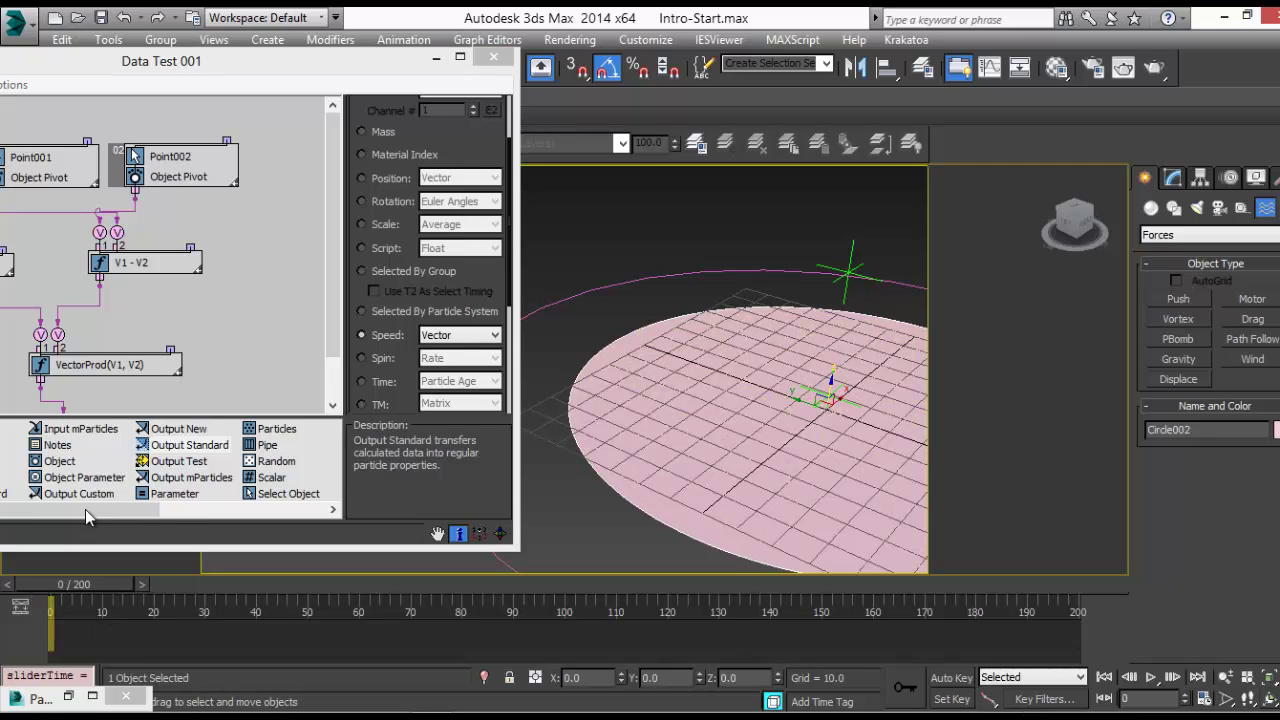
{"action": "middle_click_drag", "start_coordinate": [139, 404], "coordinate": [222, 326]}
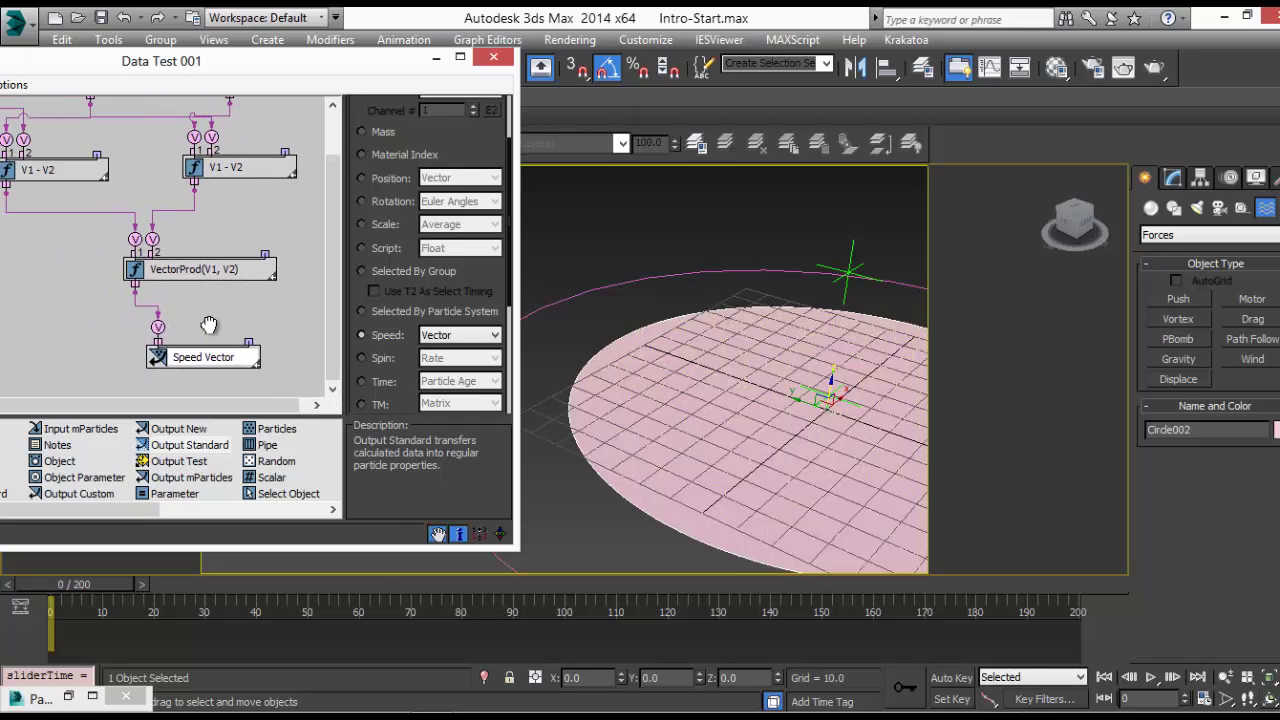
{"action": "left_click_drag", "start_coordinate": [353, 71], "coordinate": [548, 76]}
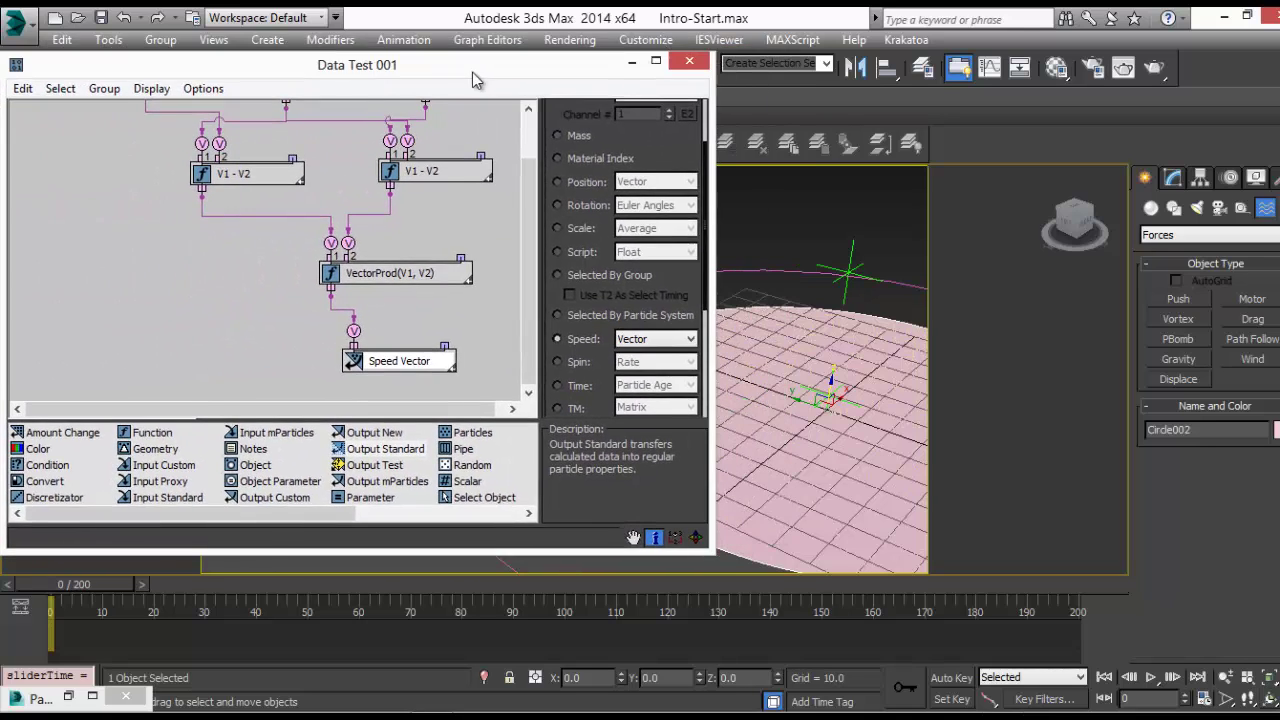
{"action": "middle_click_drag", "start_coordinate": [351, 345], "coordinate": [320, 331]}
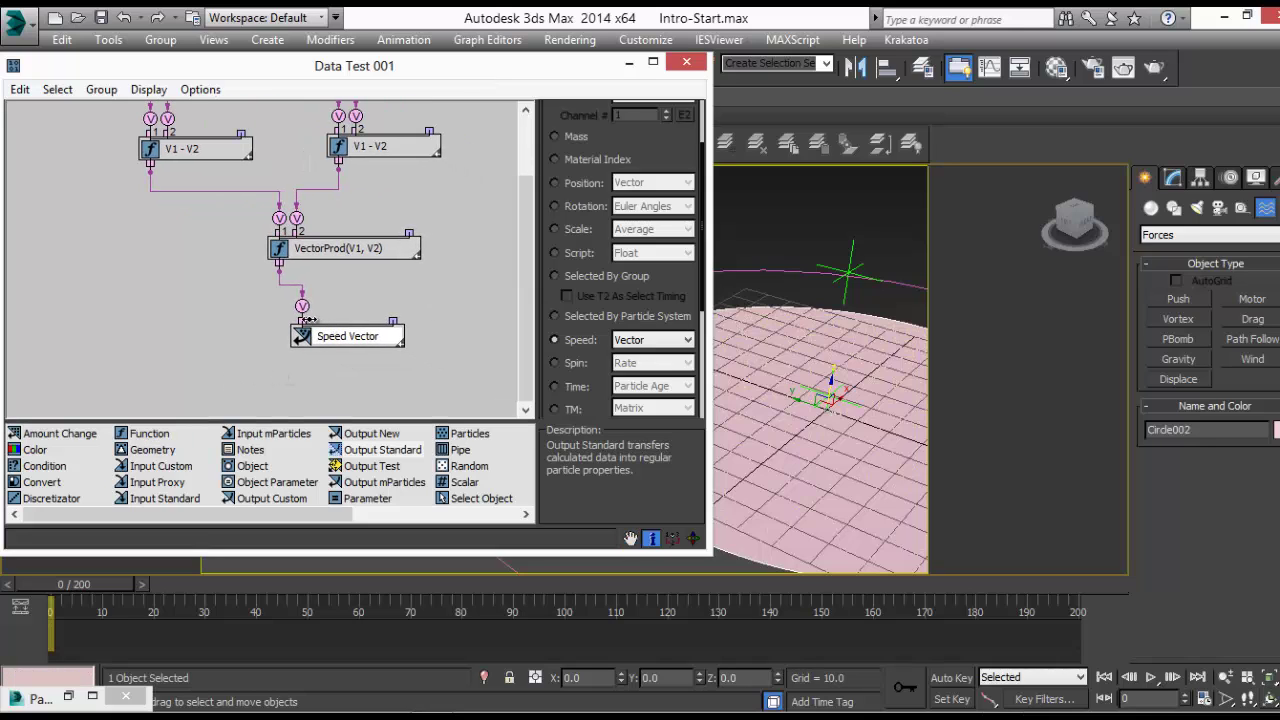
Add a Function operator without a second operand, set it to Normalize, and give it a post-factor of 0.001
{"action": "left_click_drag", "start_coordinate": [150, 433], "coordinate": [160, 255]}
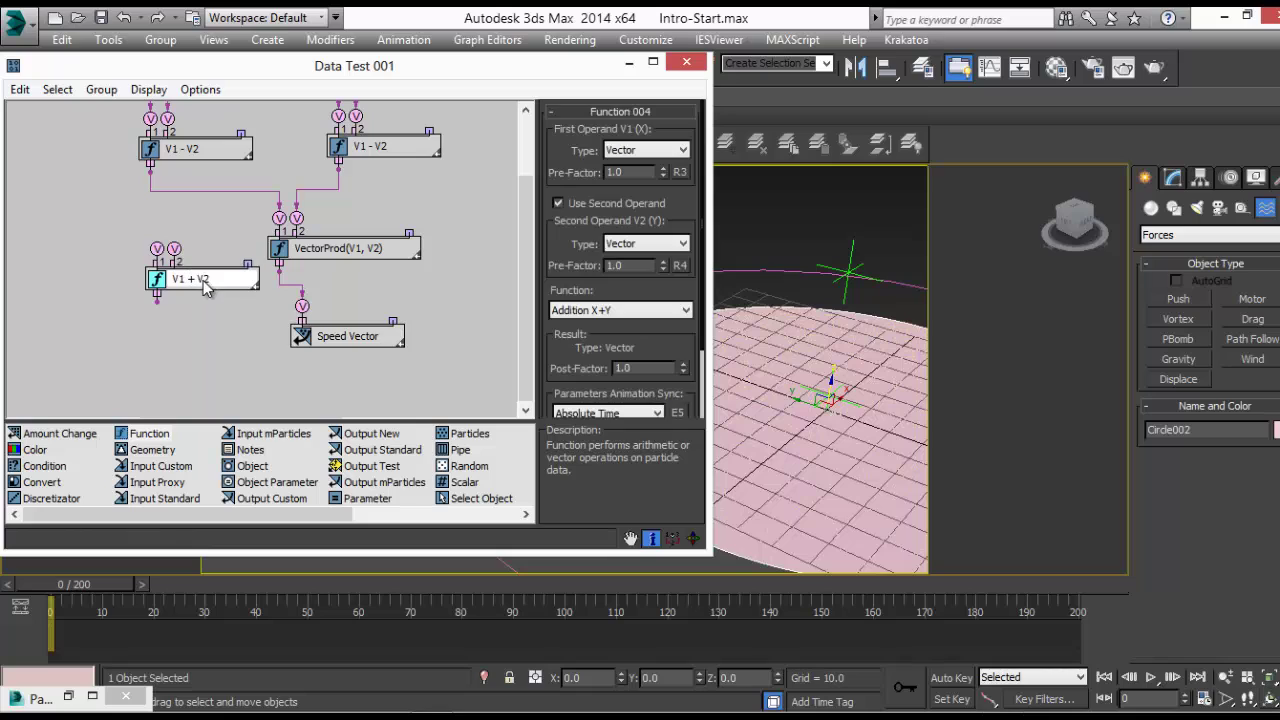
{"action": "left_click", "coordinate": [558, 203]}
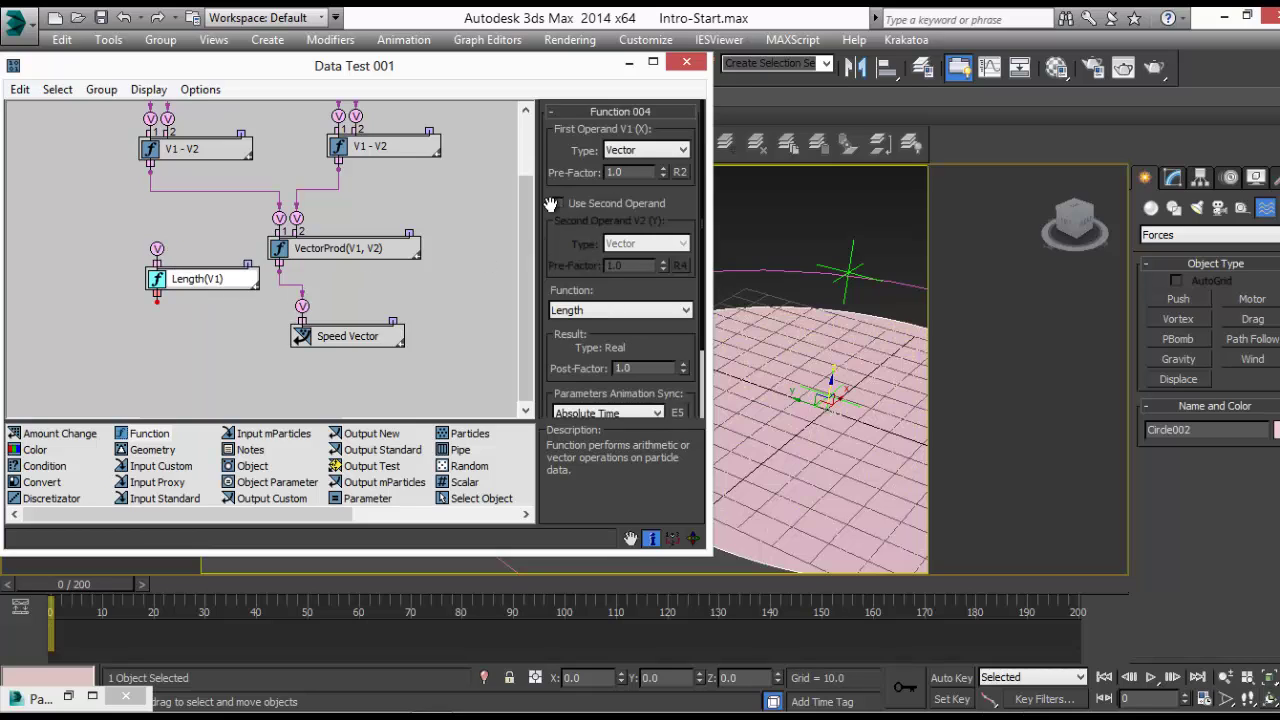
{"action": "left_click", "coordinate": [601, 311]}
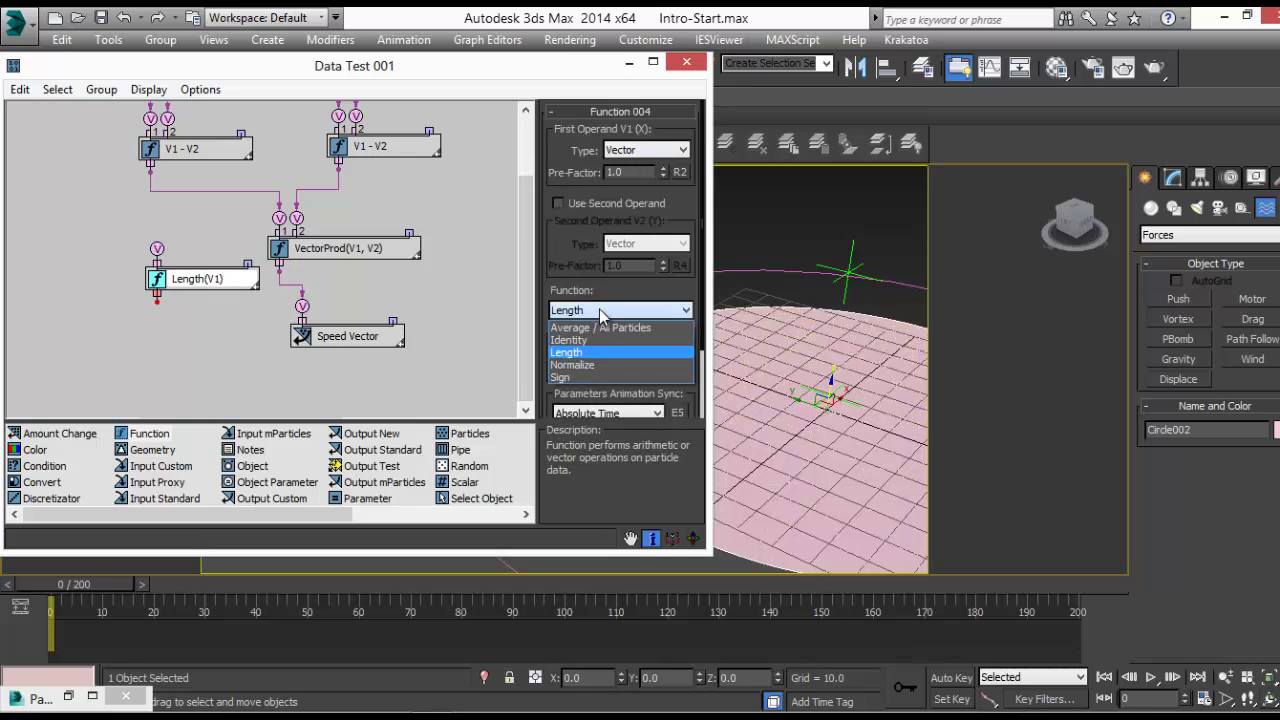
{"action": "left_click", "coordinate": [612, 365]}
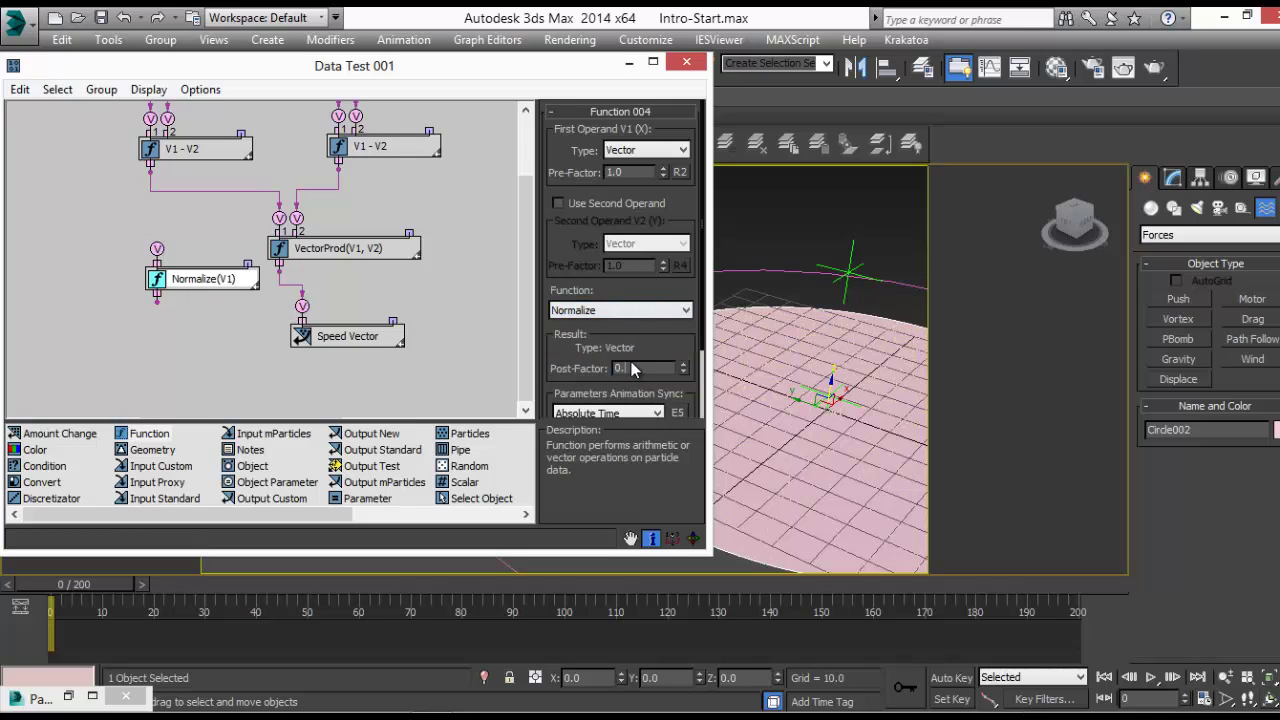
{"action": "type", "text": "1"}
{"action": "key", "text": "Return"}
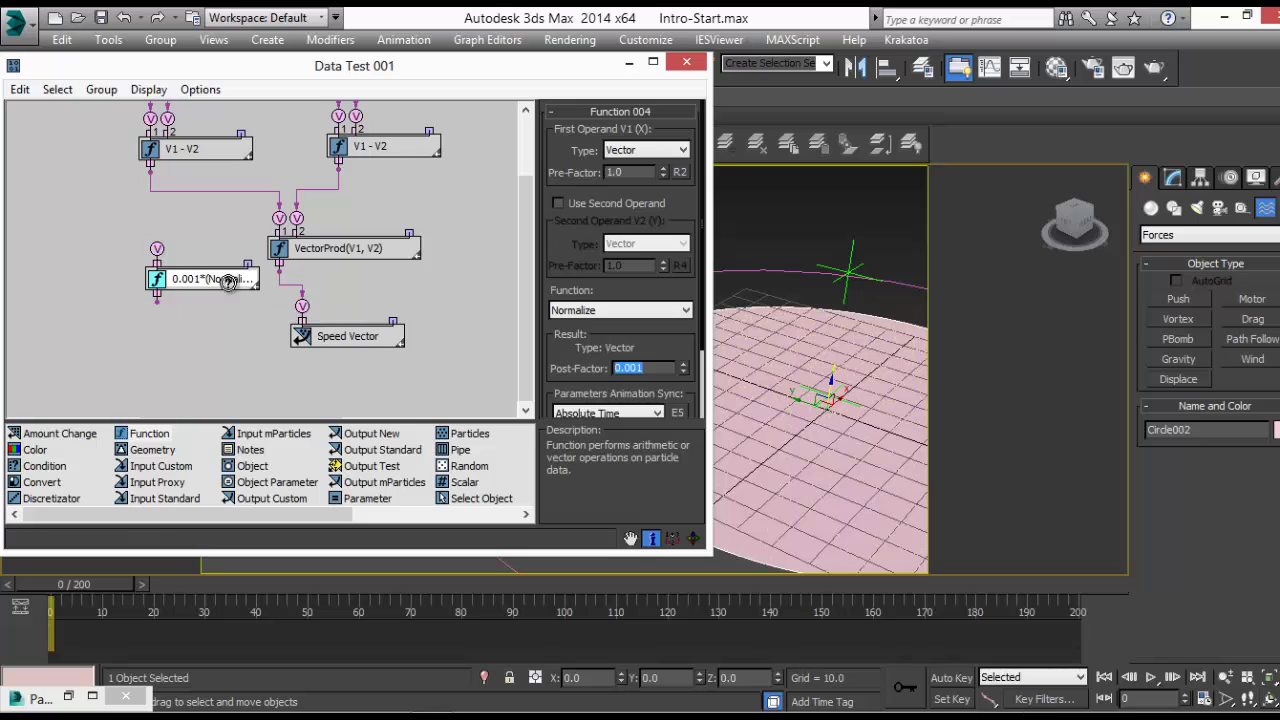
Insert the Normalize function between the Vector Product and the Speed Vector output by wiring it to both
{"action": "left_click_drag", "start_coordinate": [158, 280], "coordinate": [165, 311]}
{"action": "left_click_drag", "start_coordinate": [236, 281], "coordinate": [279, 262]}
{"action": "left_click_drag", "start_coordinate": [165, 333], "coordinate": [230, 405]}
Move the Data Test window aside, go to frame 16, and hide the Circle002 disc in the viewport
{"action": "left_click_drag", "start_coordinate": [410, 65], "coordinate": [313, 48]}
{"action": "left_click_drag", "start_coordinate": [90, 585], "coordinate": [180, 584]}
{"action": "left_click", "coordinate": [753, 540]}
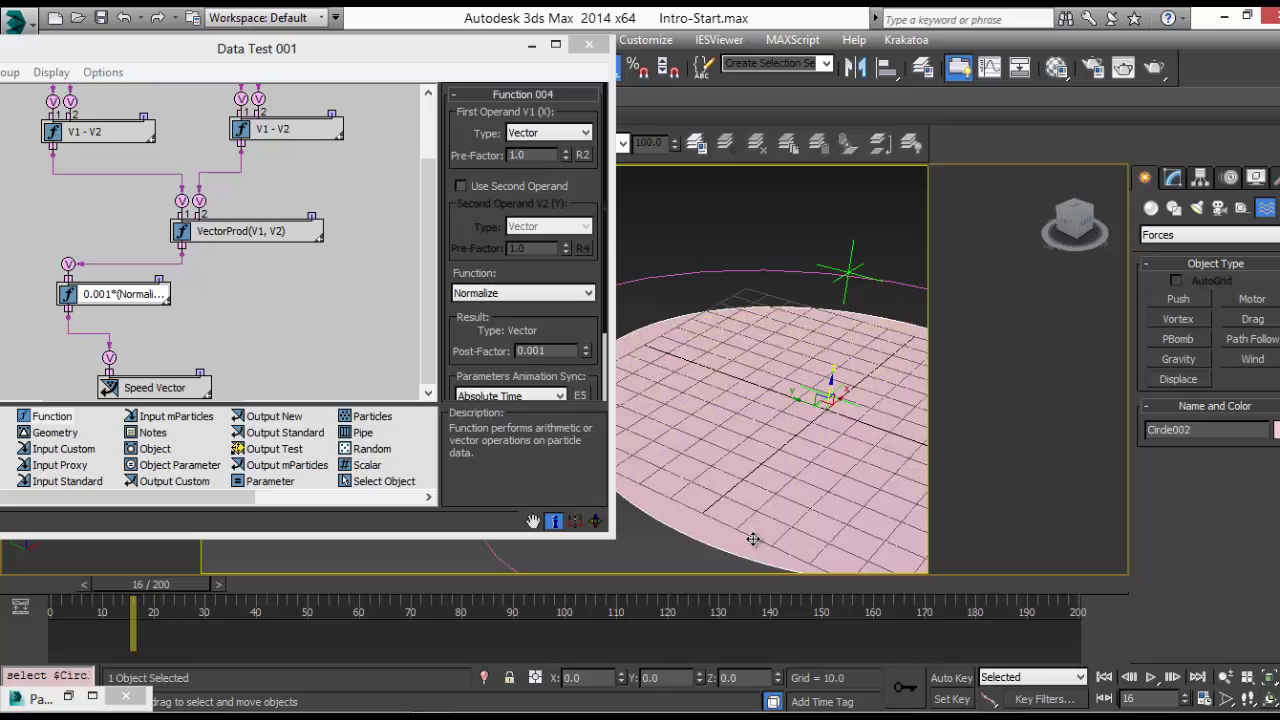
{"action": "right_click", "coordinate": [753, 540]}
{"action": "left_click", "coordinate": [785, 378]}
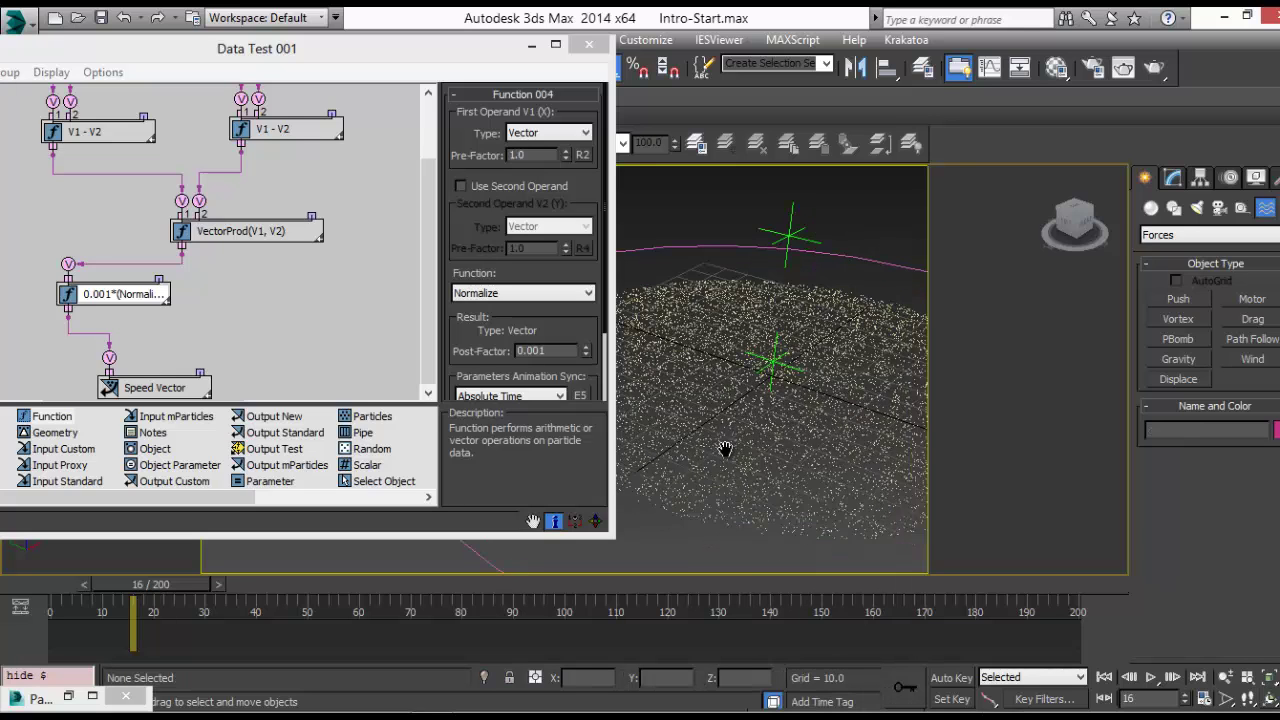
Scrub the animation to frame 134 and compare the particle motion with the operators in the Data Test network
{"action": "scroll", "coordinate": [726, 449], "scroll_direction": "down", "scroll_amount": 5}
{"action": "left_click_drag", "start_coordinate": [108, 582], "coordinate": [712, 580]}
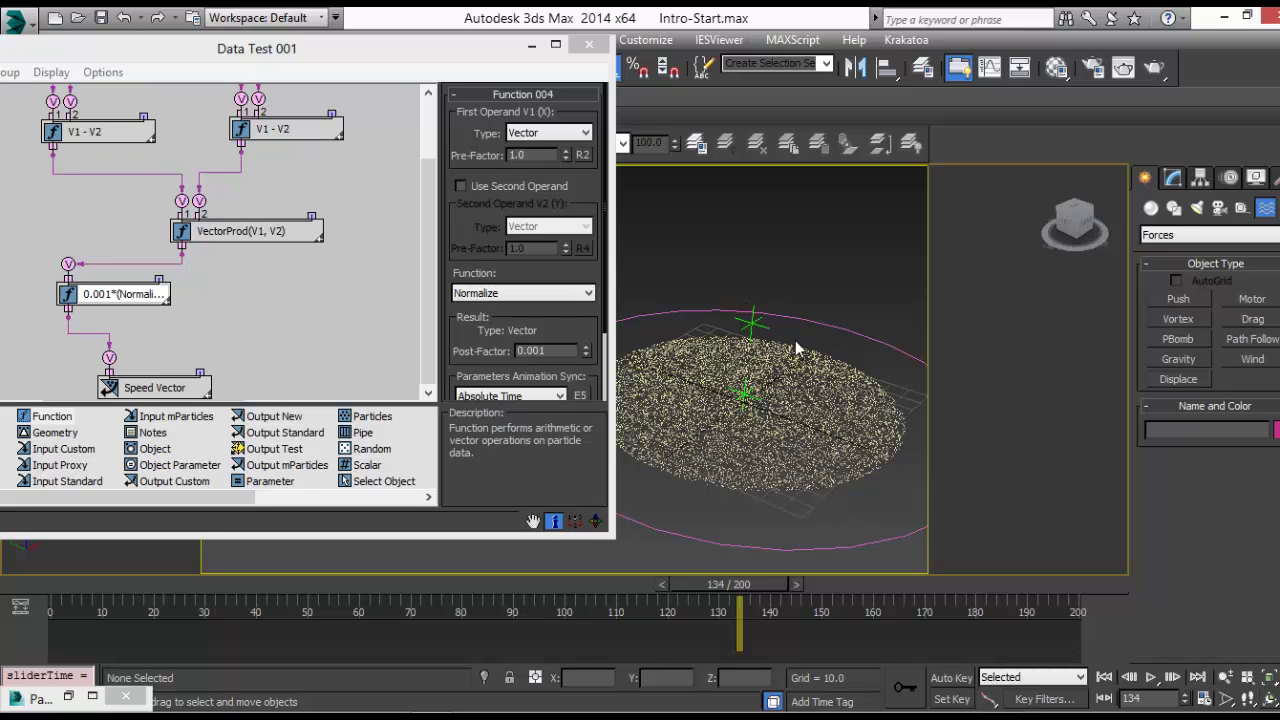
{"action": "middle_click_drag", "start_coordinate": [220, 286], "coordinate": [284, 287]}
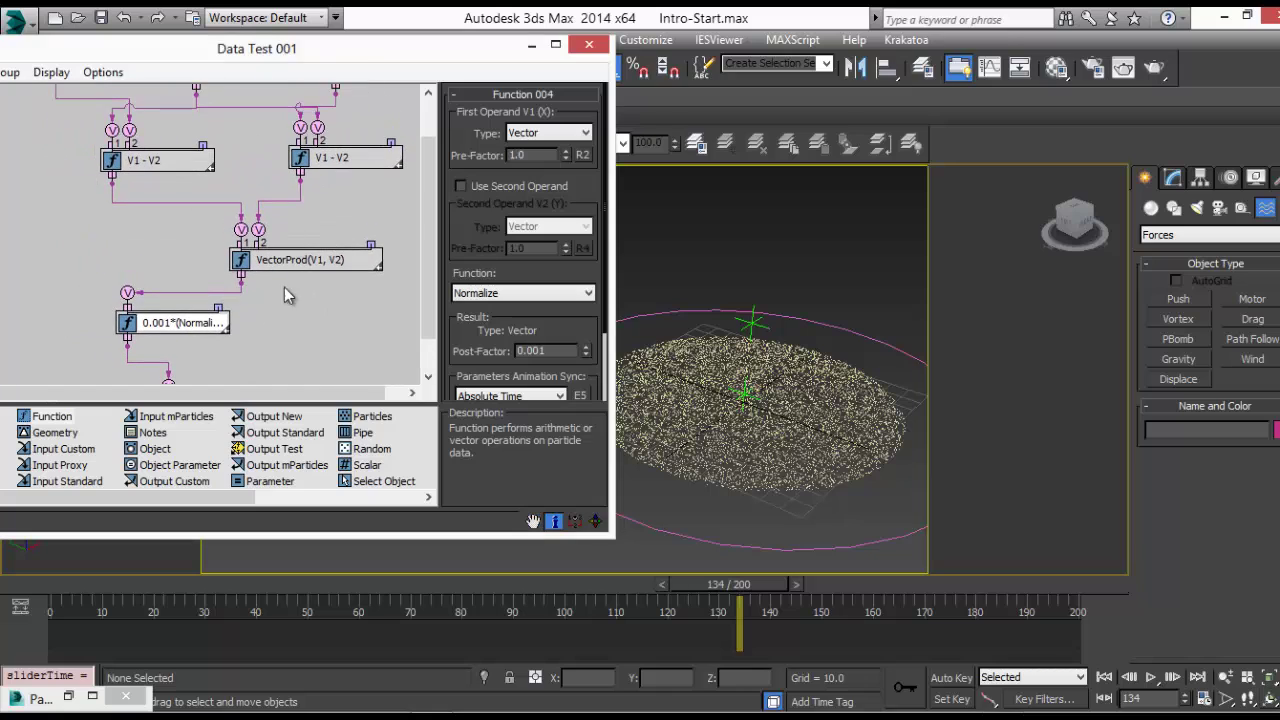
{"action": "double_click", "coordinate": [317, 57]}
{"action": "middle_click_drag", "start_coordinate": [448, 347], "coordinate": [503, 403]}
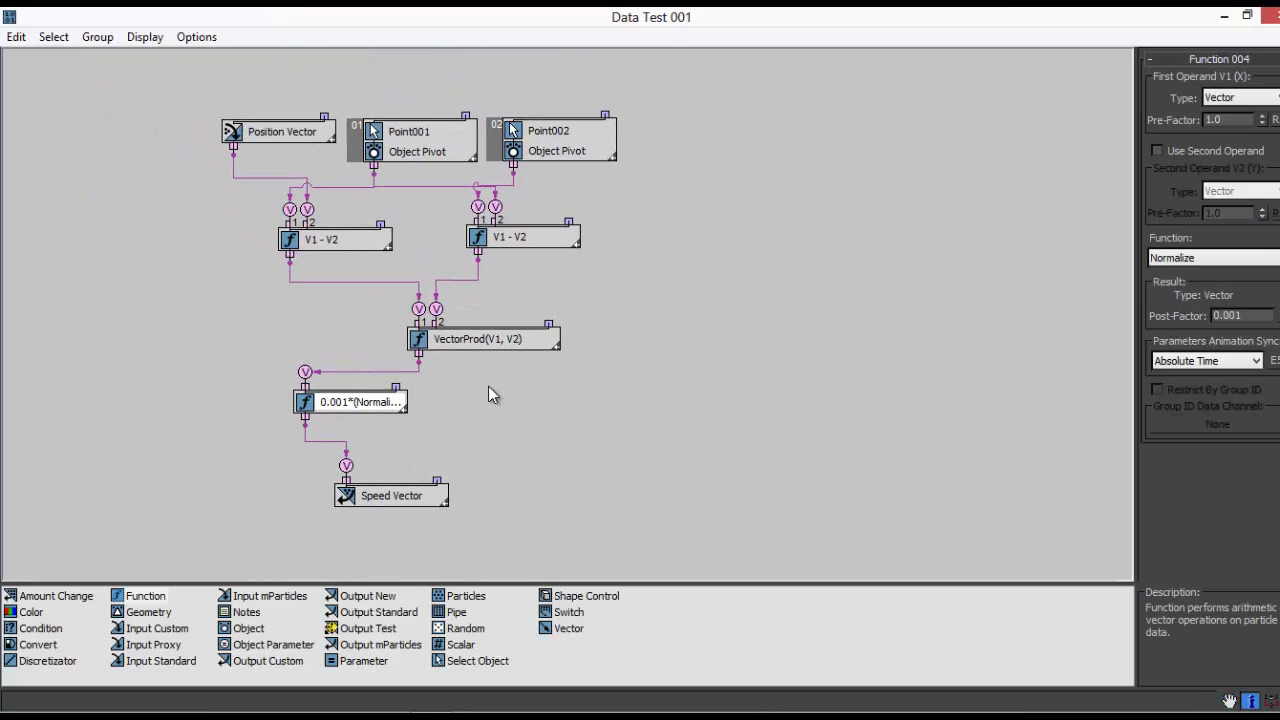
{"action": "double_click", "coordinate": [598, 20]}
{"action": "middle_click_drag", "start_coordinate": [280, 165], "coordinate": [235, 145]}
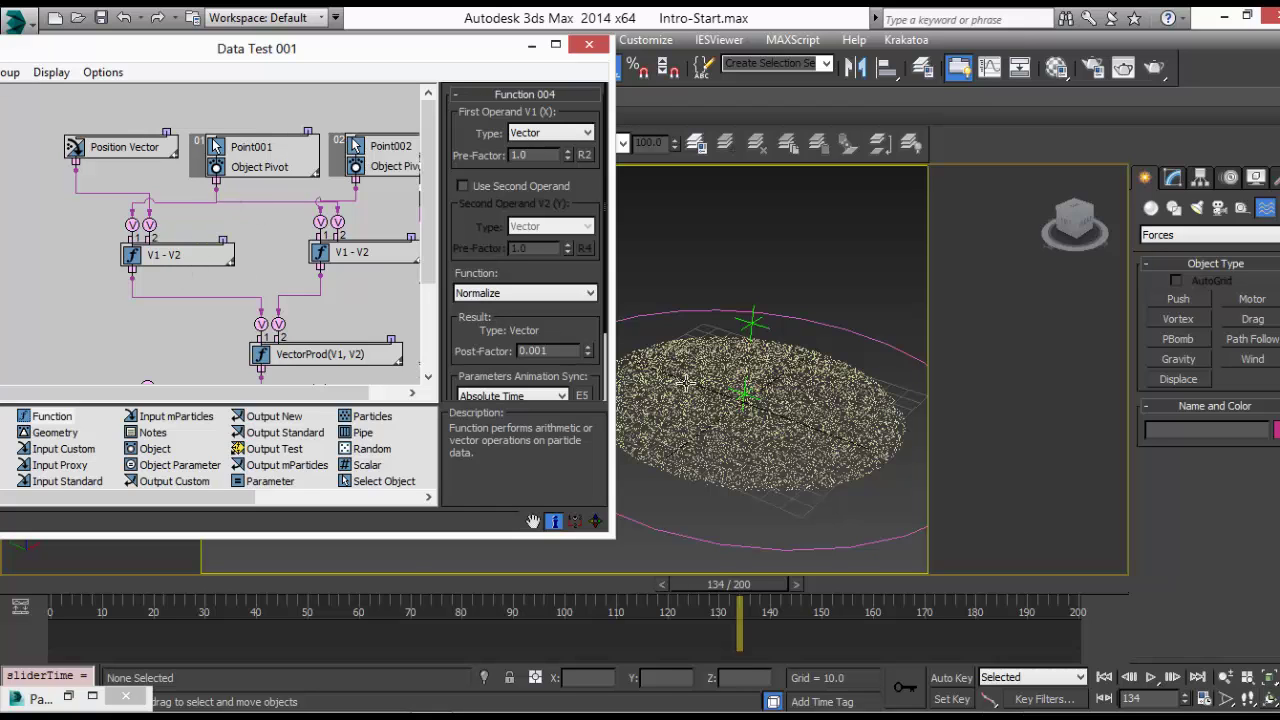
{"action": "scroll", "coordinate": [727, 393], "scroll_direction": "up", "scroll_amount": 4}
{"action": "middle_click_drag", "start_coordinate": [727, 393], "coordinate": [707, 408], "text": "alt"}
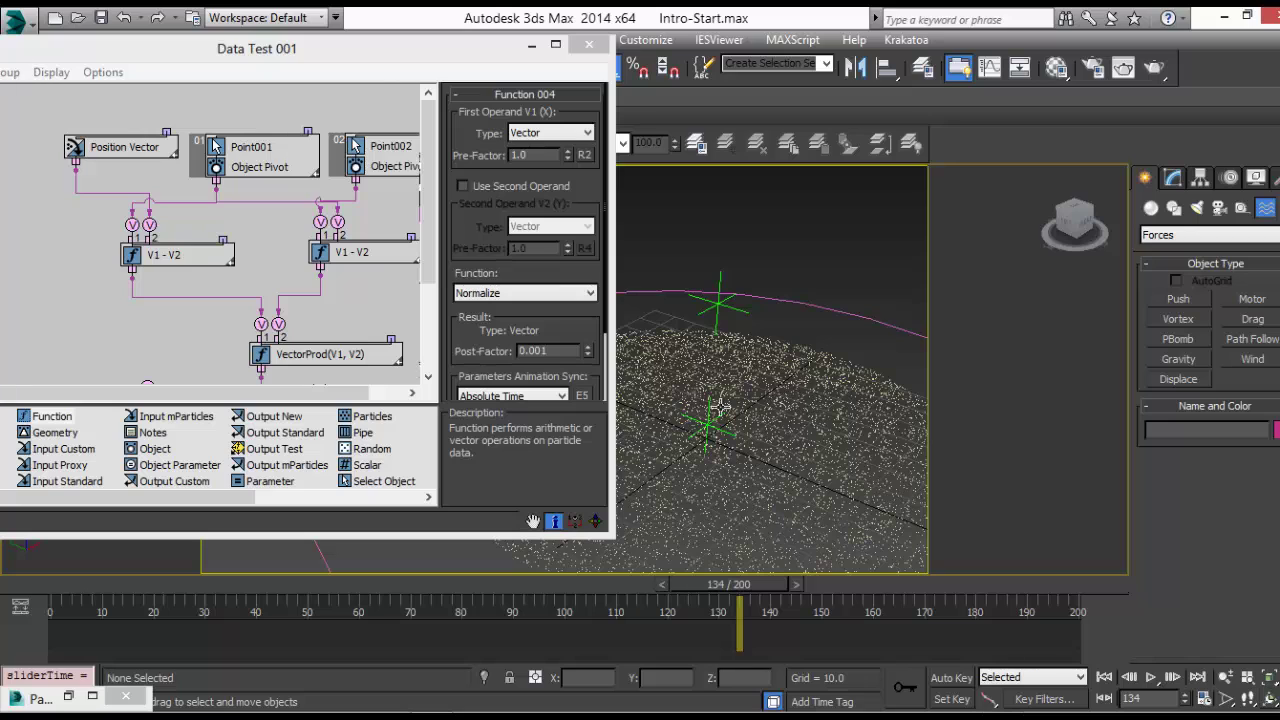
Maximize the Data Test window and spread out the Position Vector, Point001 and first subtraction operators
{"action": "left_click", "coordinate": [393, 62]}
{"action": "double_click", "coordinate": [393, 62]}
{"action": "middle_click_drag", "start_coordinate": [299, 202], "coordinate": [345, 245]}
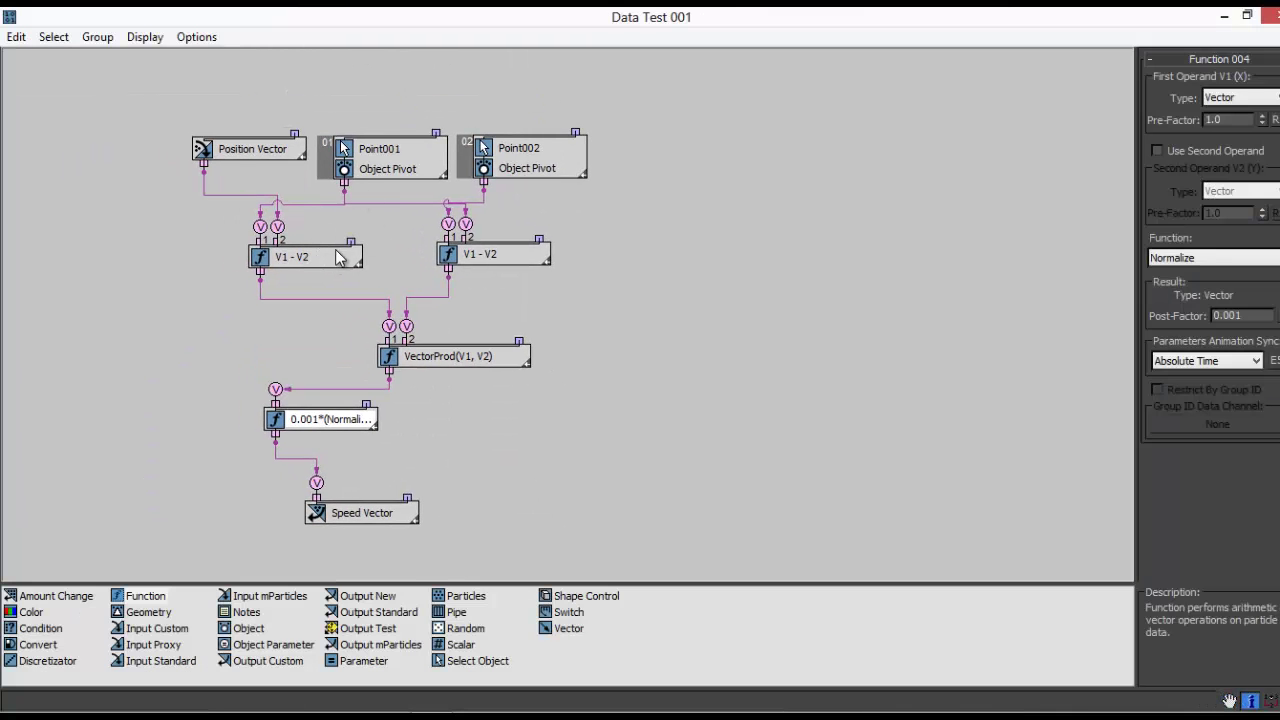
{"action": "left_click_drag", "start_coordinate": [329, 263], "coordinate": [288, 262]}
{"action": "left_click_drag", "start_coordinate": [232, 151], "coordinate": [152, 121]}
{"action": "left_click_drag", "start_coordinate": [330, 160], "coordinate": [303, 115]}
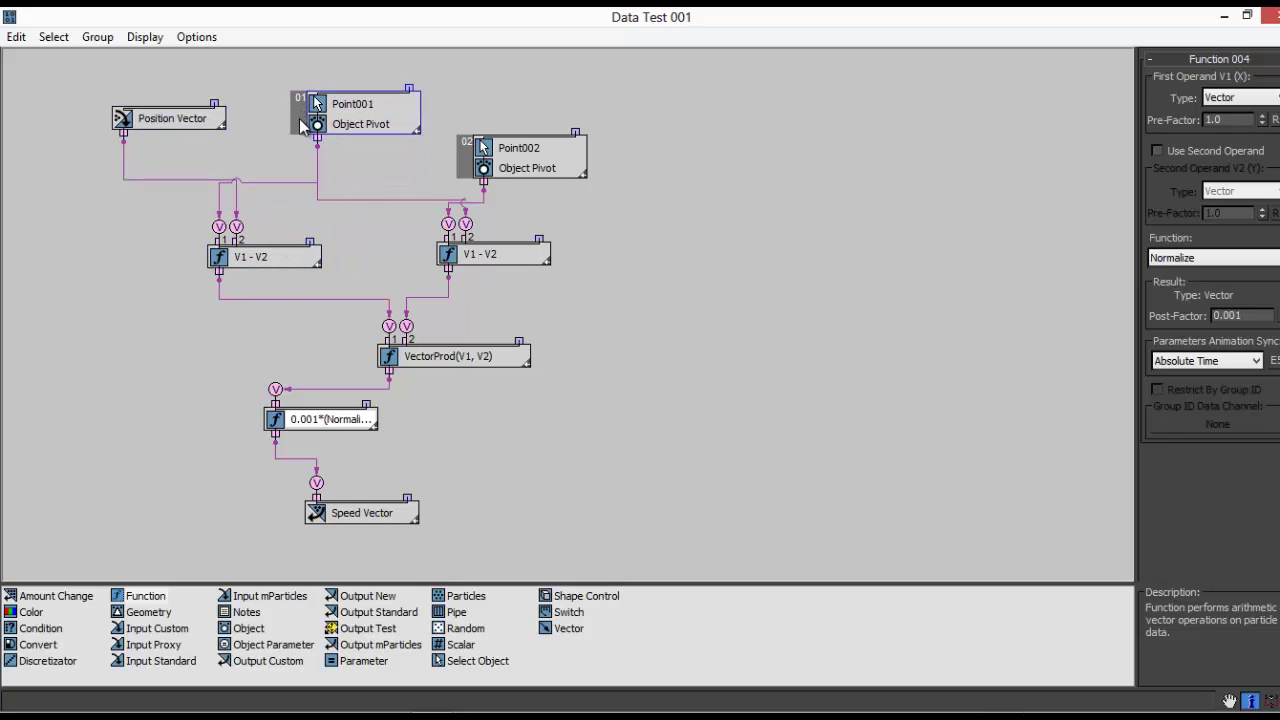
Disconnect the Position-to-Point001 subtraction function from the Vector Product and move it away to make room beneath it
{"action": "left_click", "coordinate": [337, 298]}
{"action": "key", "text": "Delete"}
{"action": "left_click_drag", "start_coordinate": [265, 257], "coordinate": [217, 237]}
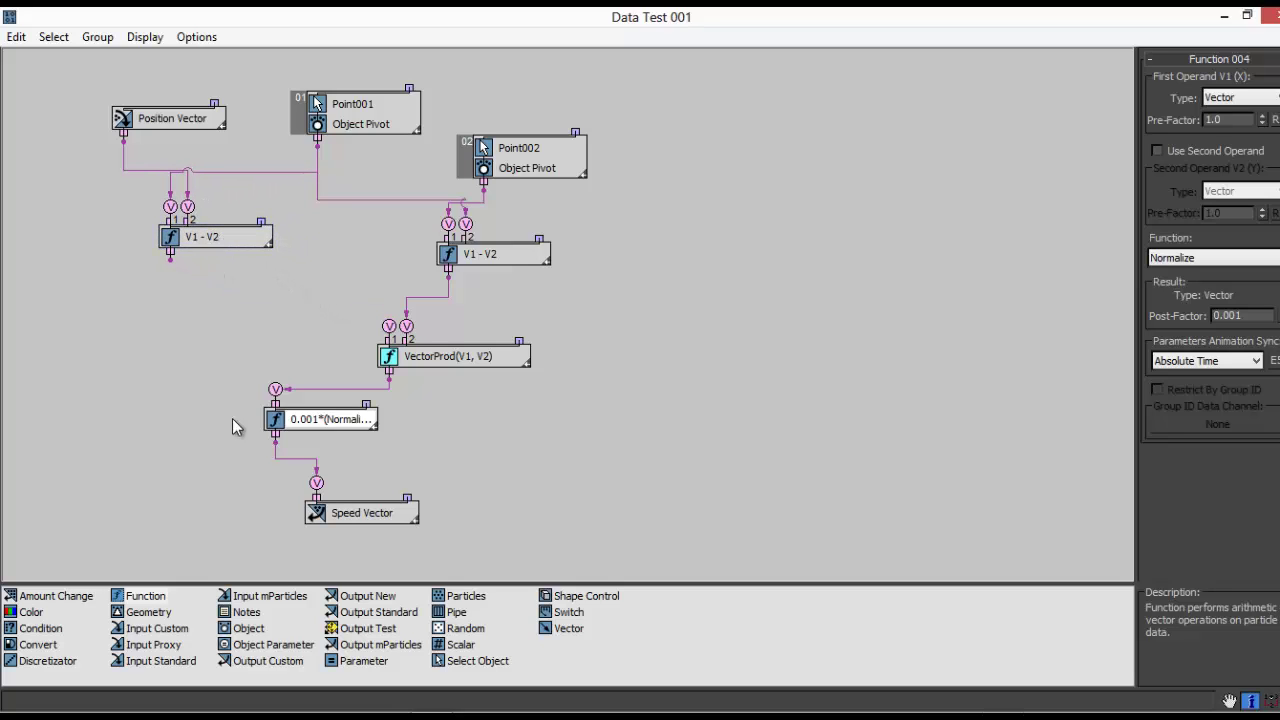
Add an Output New operator below the first subtraction function and rename it Output_New_Particle_Dis_Vec
{"action": "left_click_drag", "start_coordinate": [368, 596], "coordinate": [131, 318]}
{"action": "left_click", "coordinate": [168, 334]}
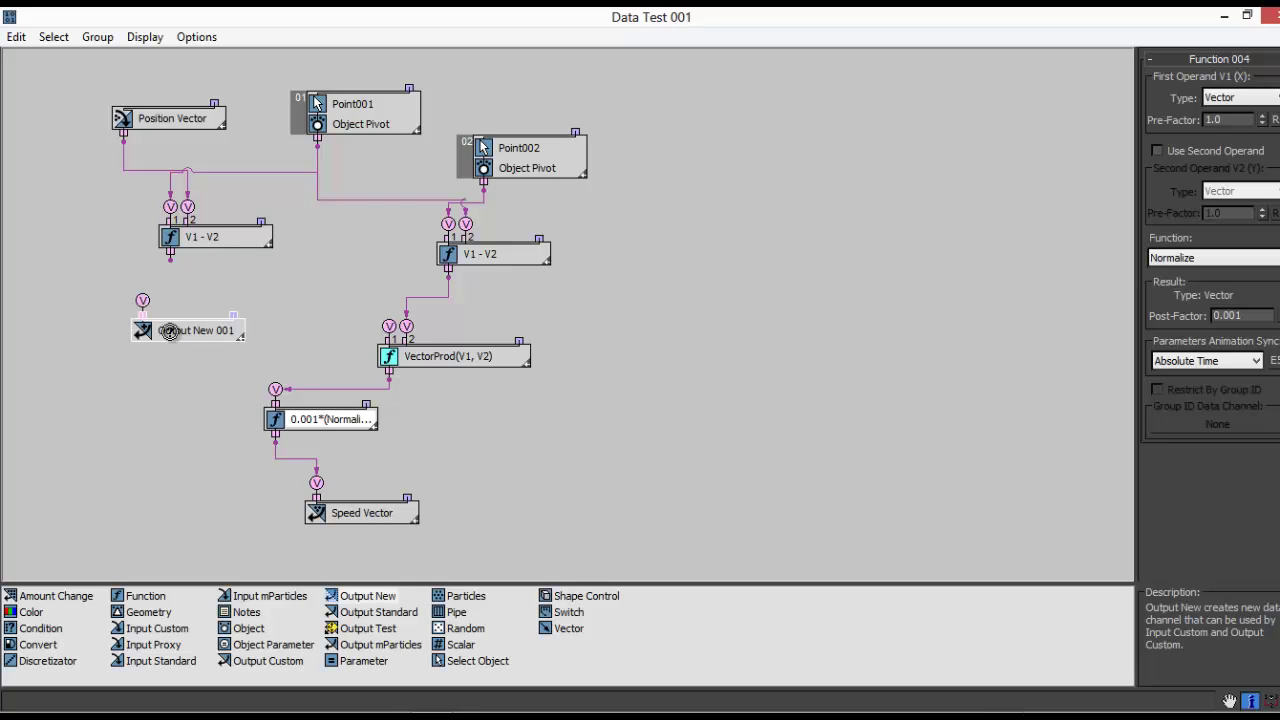
{"action": "right_click", "coordinate": [182, 341]}
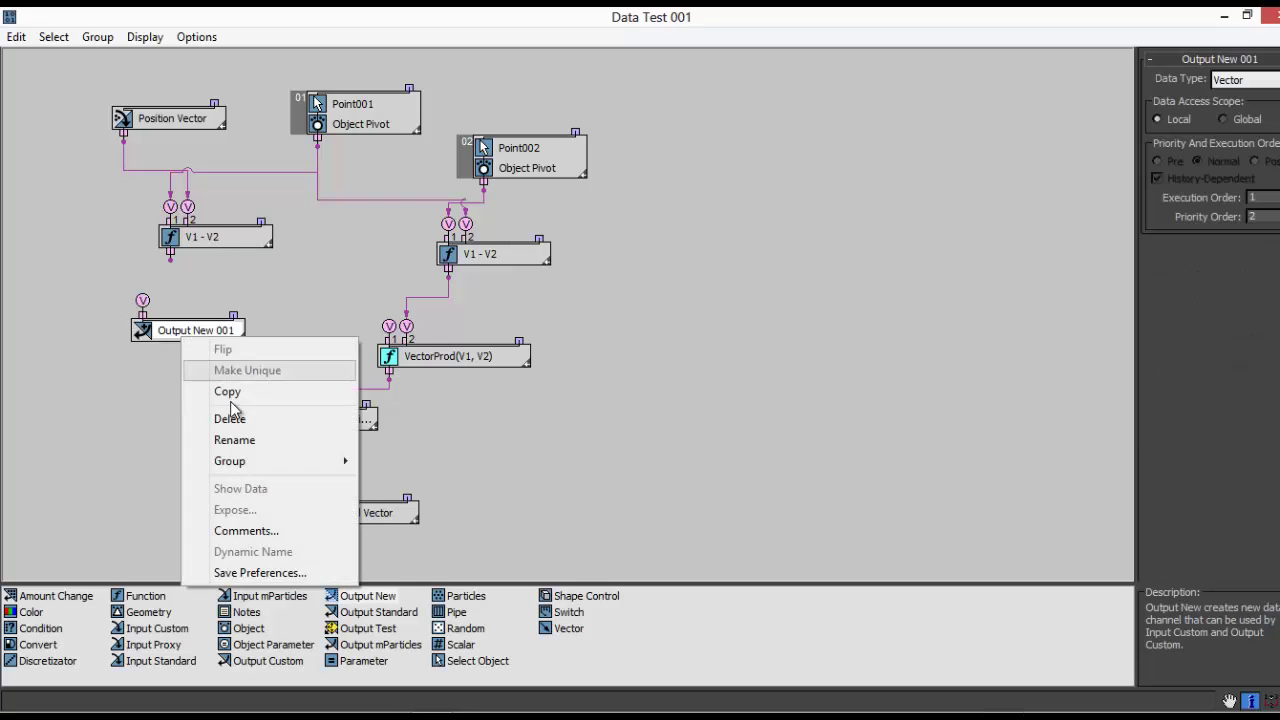
{"action": "left_click", "coordinate": [260, 439]}
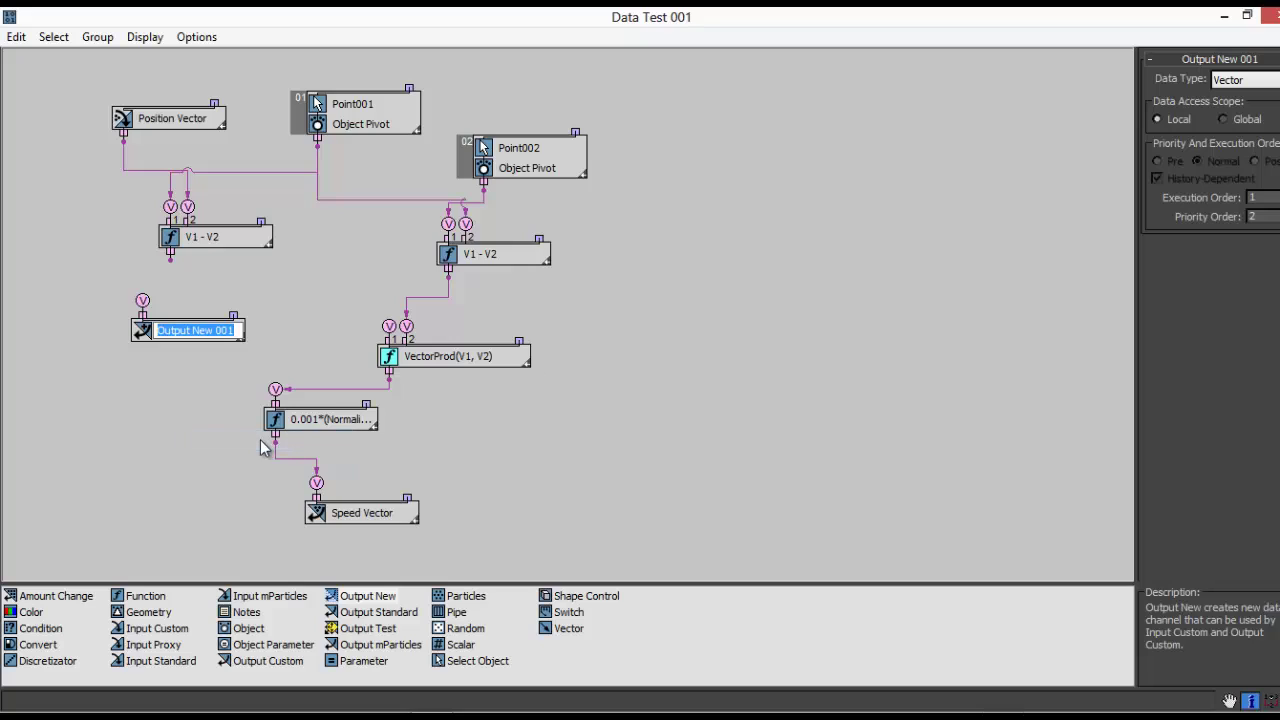
{"action": "type", "text": "Out"}
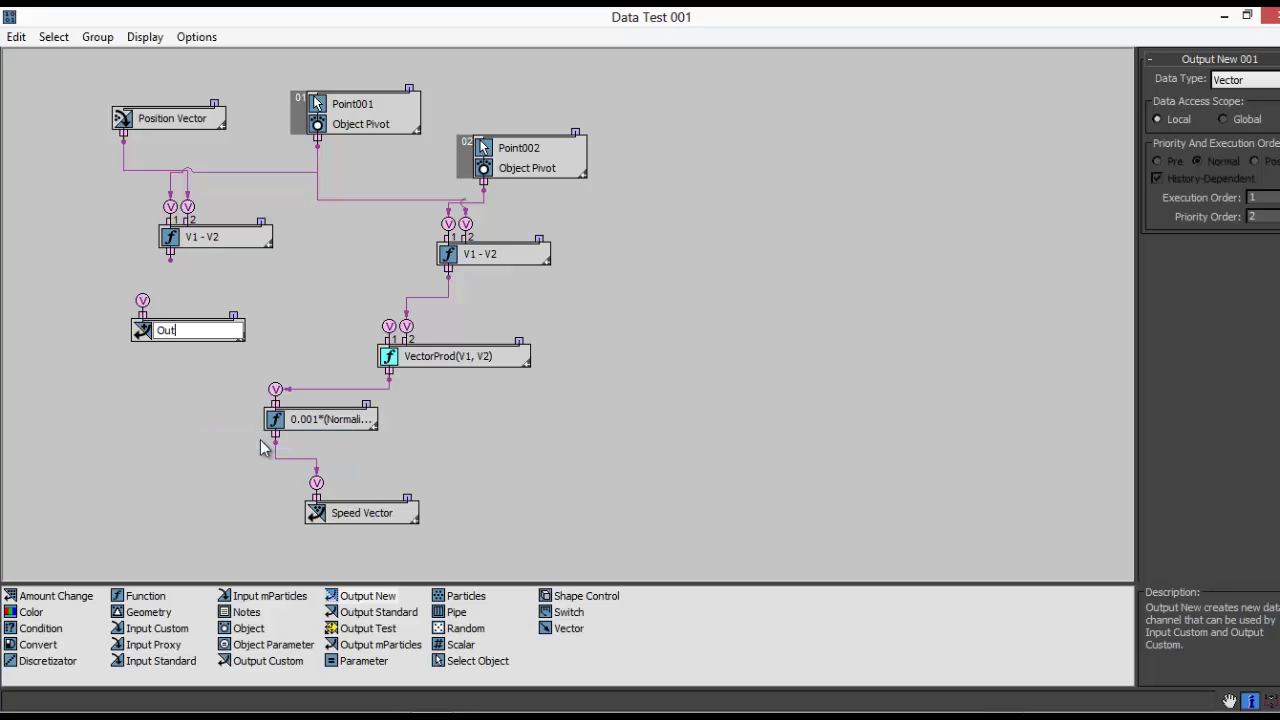
{"action": "type", "text": "put_New_Particle_Dis_Vec"}
{"action": "key", "text": "Return"}
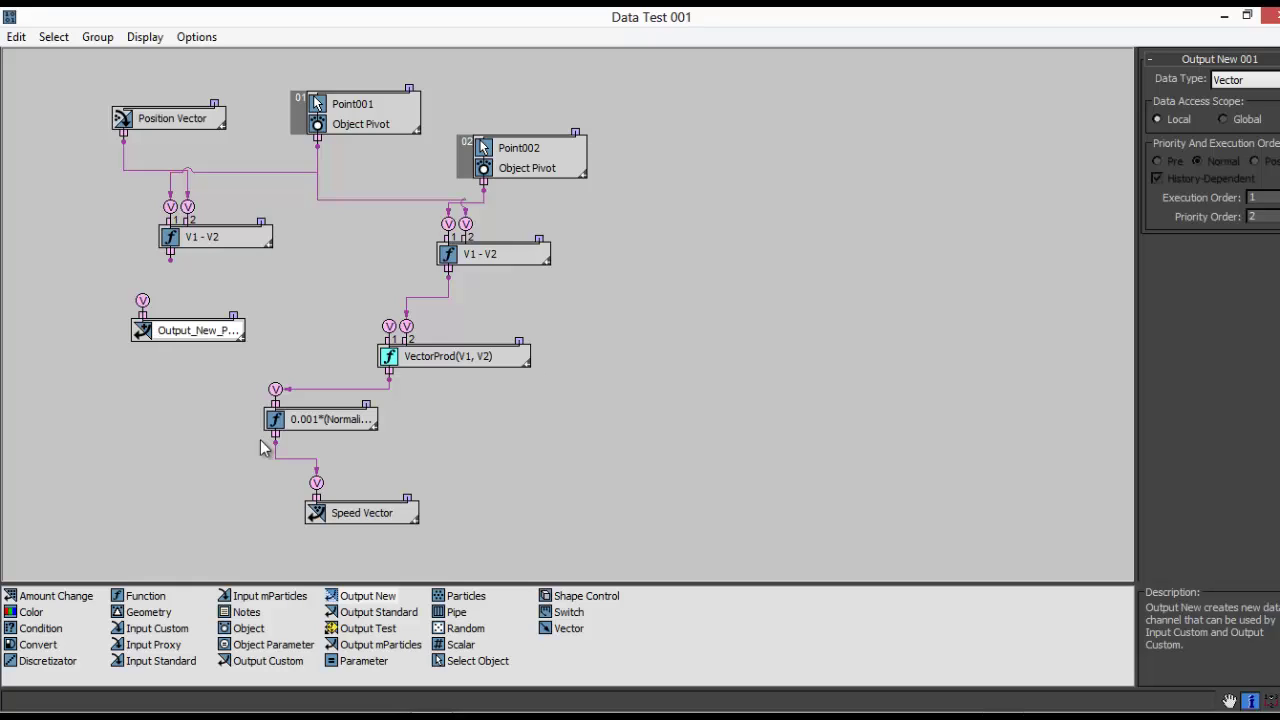
Wire the first subtraction function into Output_New_Particle_Dis_Vec, stack the two operators, and widen the block to fit the full name
{"action": "left_click_drag", "start_coordinate": [247, 340], "coordinate": [310, 338]}
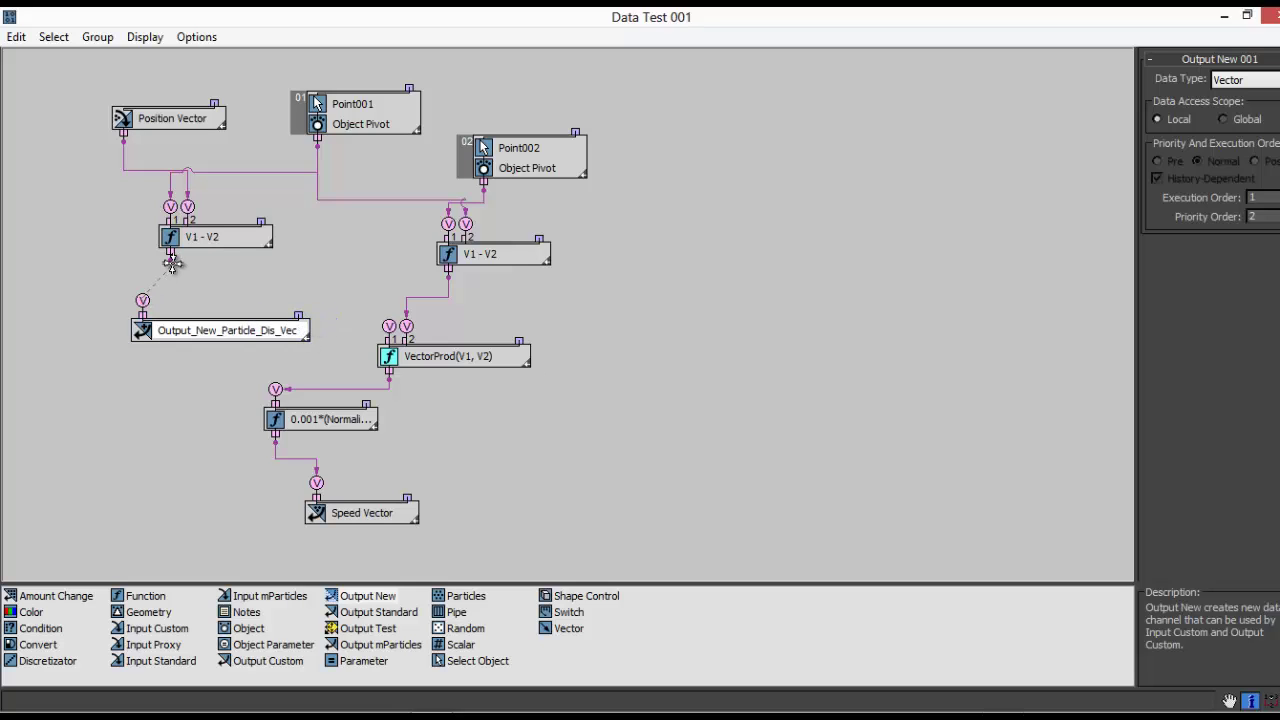
{"action": "mouse_move", "coordinate": [171, 258]}
{"action": "left_mouse_down"}
{"action": "mouse_move", "coordinate": [170, 320]}
{"action": "mouse_move", "coordinate": [148, 300]}
{"action": "mouse_move", "coordinate": [192, 286]}
{"action": "mouse_move", "coordinate": [200, 265]}
{"action": "mouse_move", "coordinate": [183, 283]}
{"action": "mouse_move", "coordinate": [100, 228]}
{"action": "mouse_move", "coordinate": [117, 233]}
{"action": "left_mouse_up"}
{"action": "left_click_drag", "start_coordinate": [235, 217], "coordinate": [304, 217]}
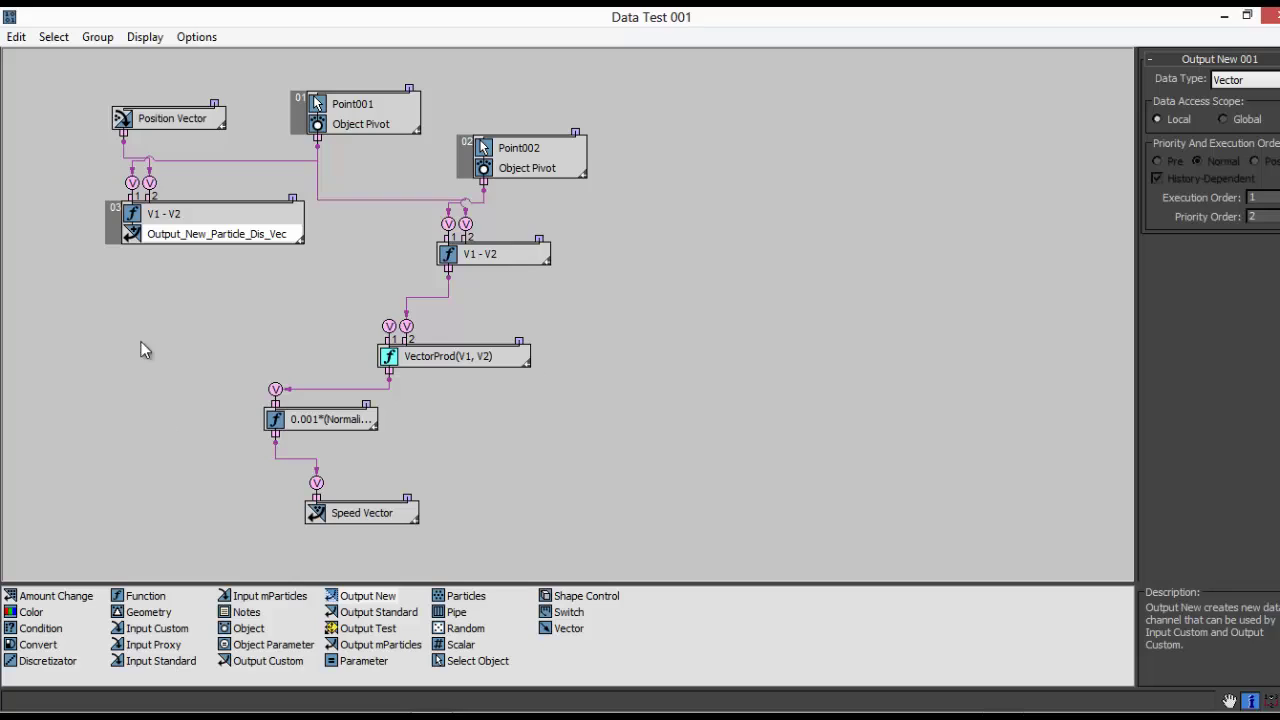
{"action": "left_click_drag", "start_coordinate": [128, 245], "coordinate": [100, 240]}
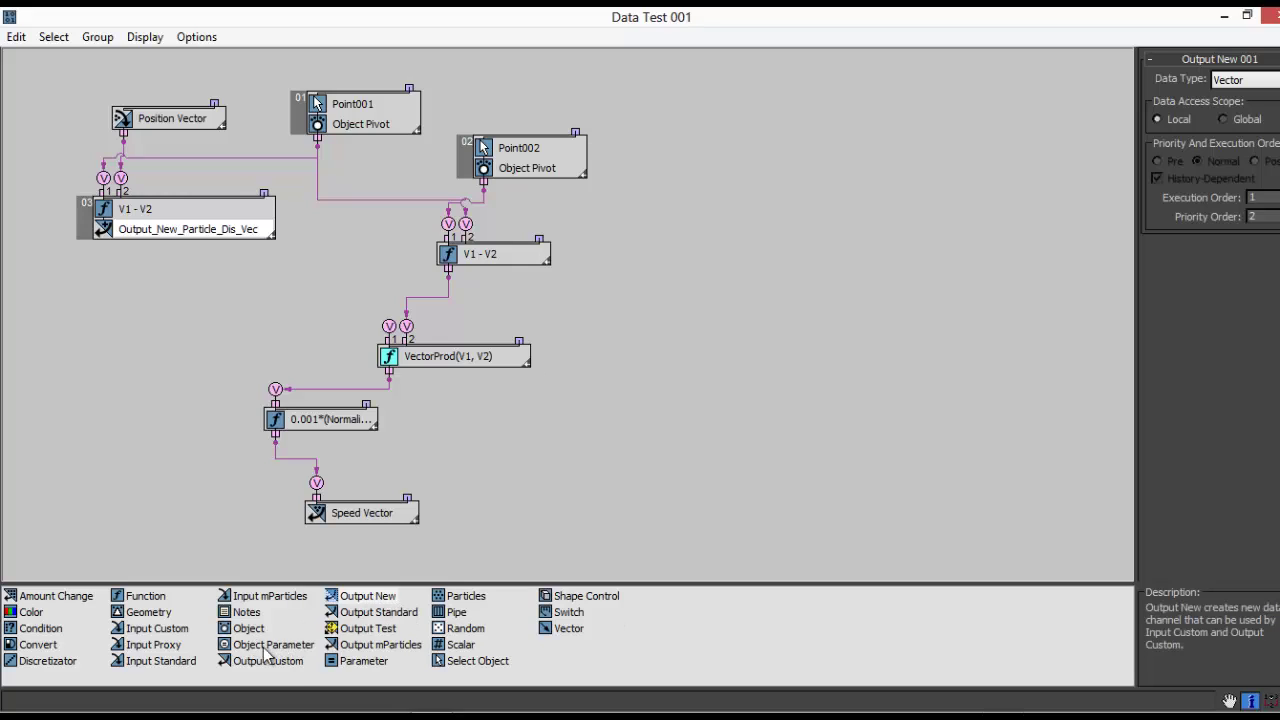
Add an Input Custom operator reading the Output_New_Particle_Dis_Vec channel and wire it to the Vector Product's first input
{"action": "left_click_drag", "start_coordinate": [152, 636], "coordinate": [167, 316]}
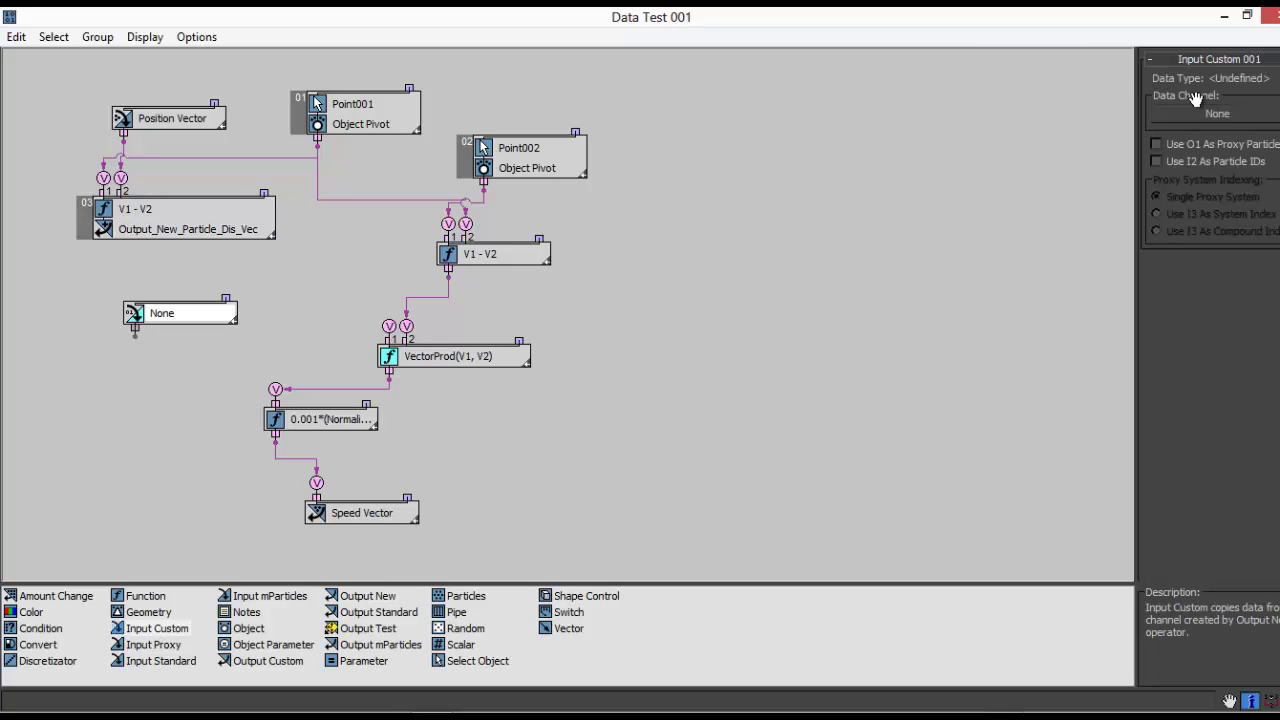
{"action": "left_click", "coordinate": [1205, 113]}
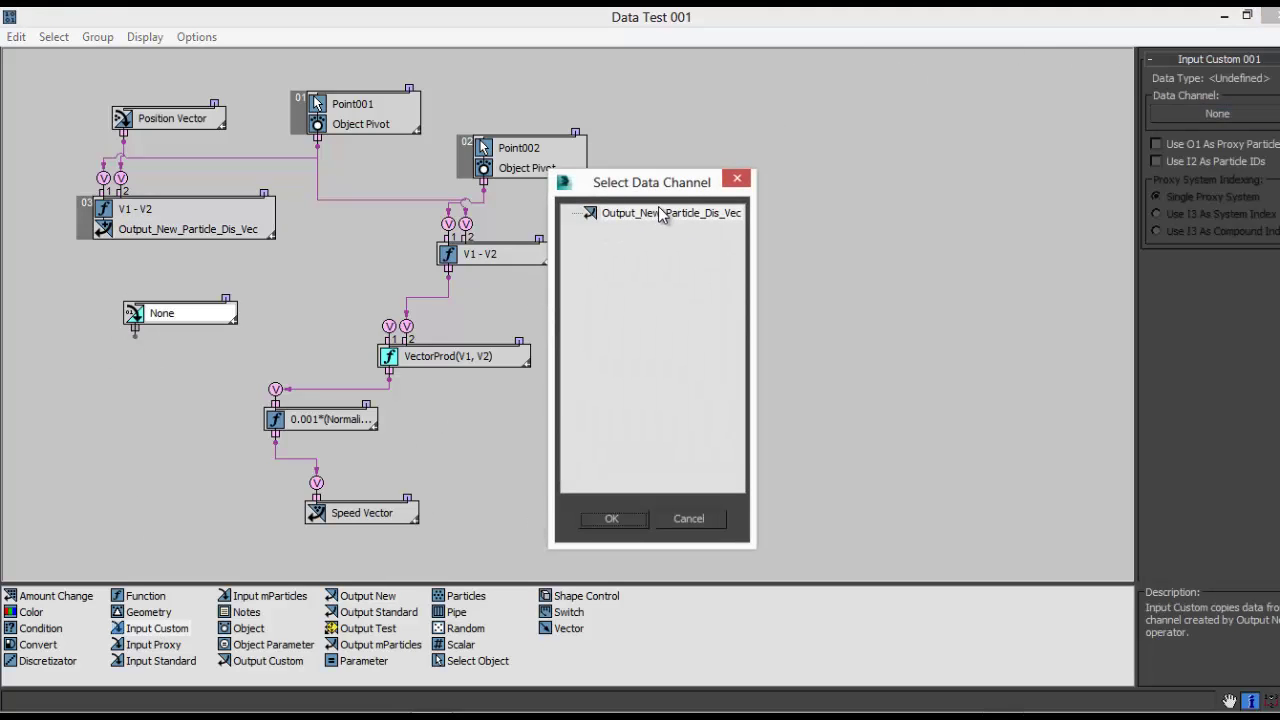
{"action": "double_click", "coordinate": [671, 213]}
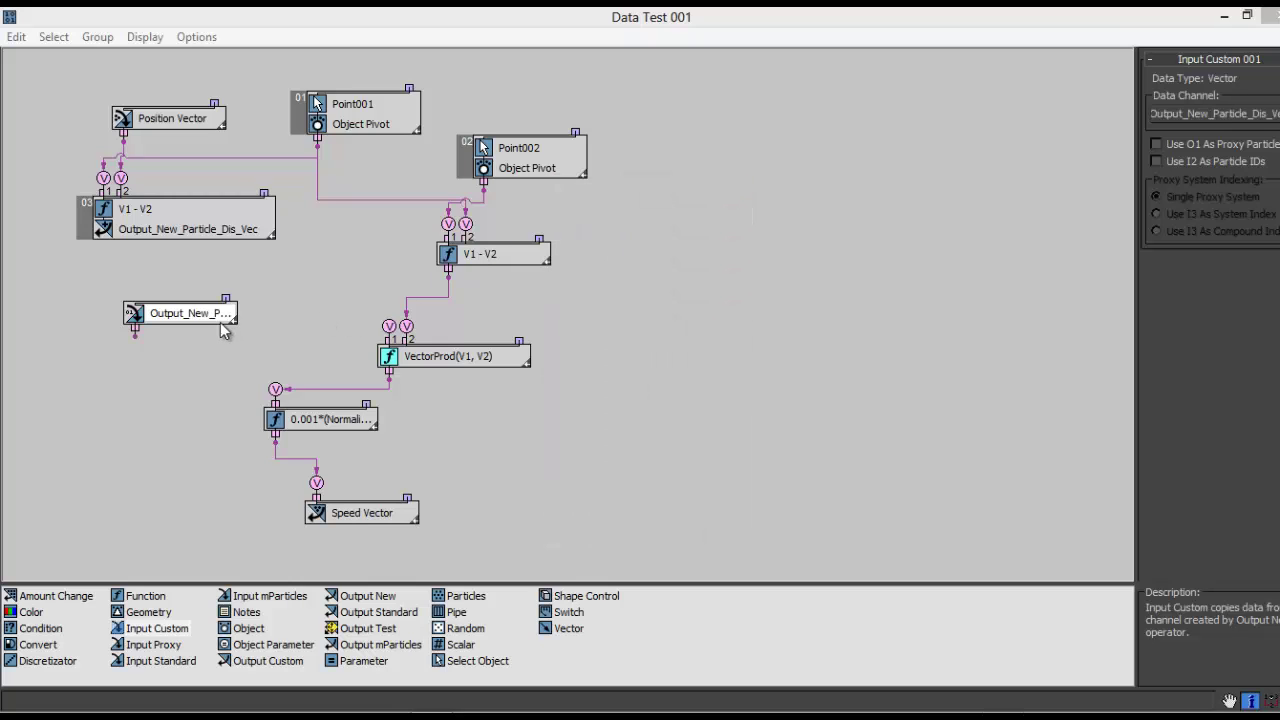
{"action": "left_click_drag", "start_coordinate": [205, 318], "coordinate": [384, 322]}
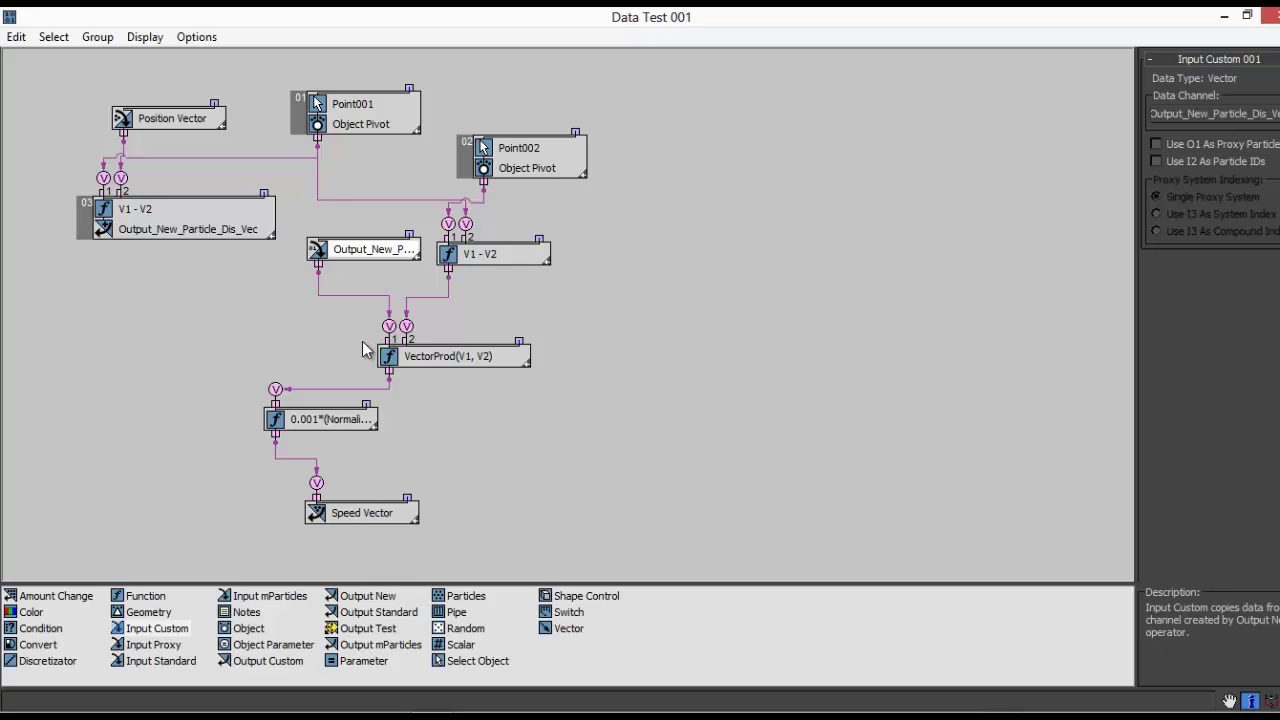
Scrub the first frames of the animation to check the particle motion with the rewired network
{"action": "double_click", "coordinate": [495, 20]}
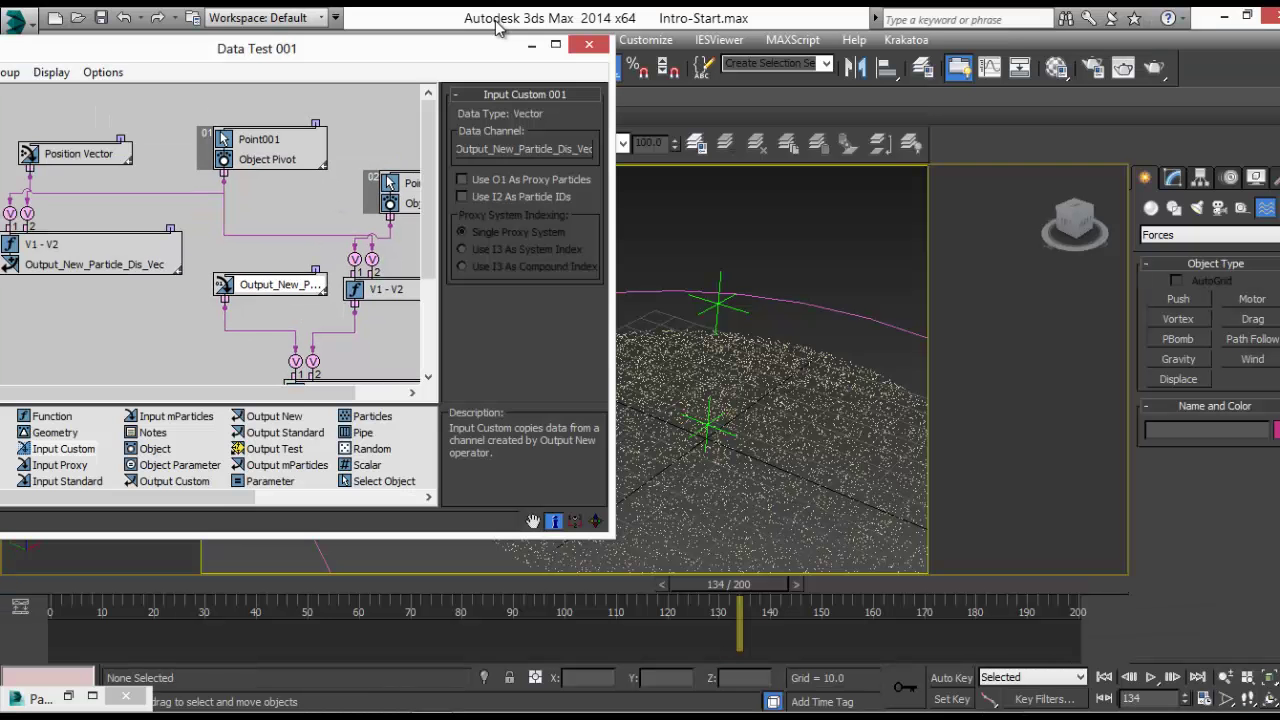
{"action": "left_click", "coordinate": [59, 584]}
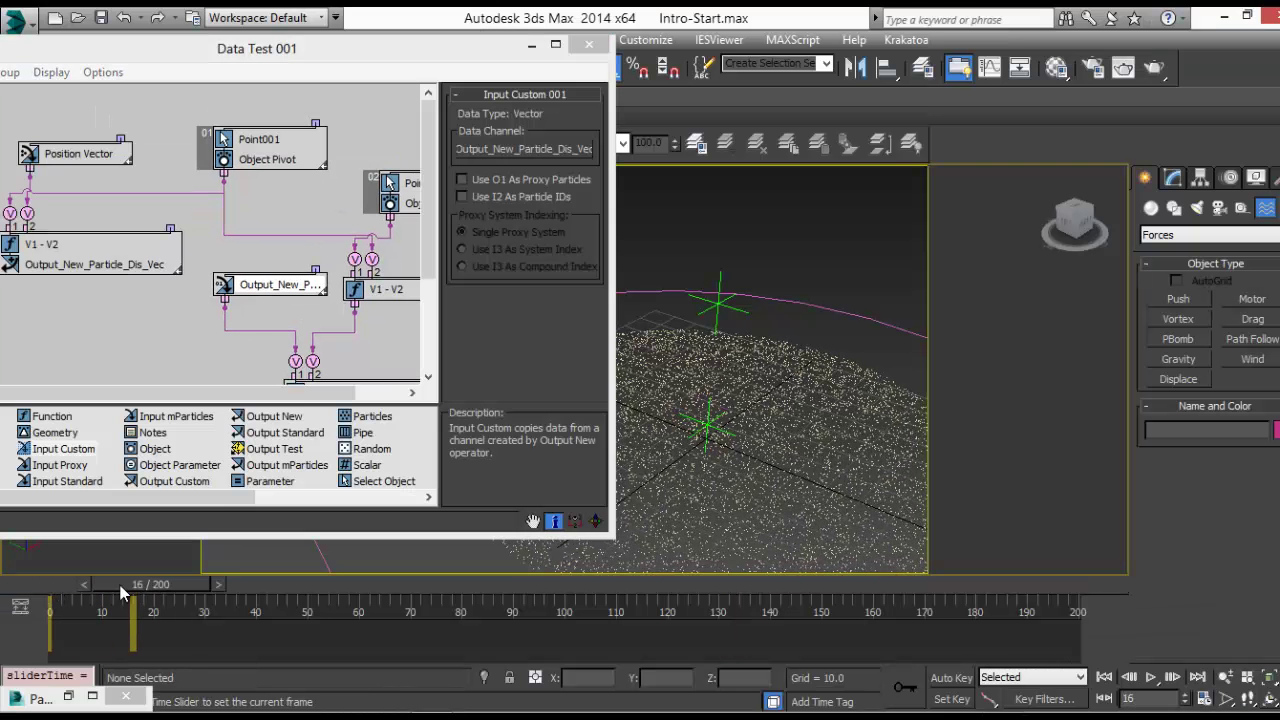
{"action": "double_click", "coordinate": [378, 48]}
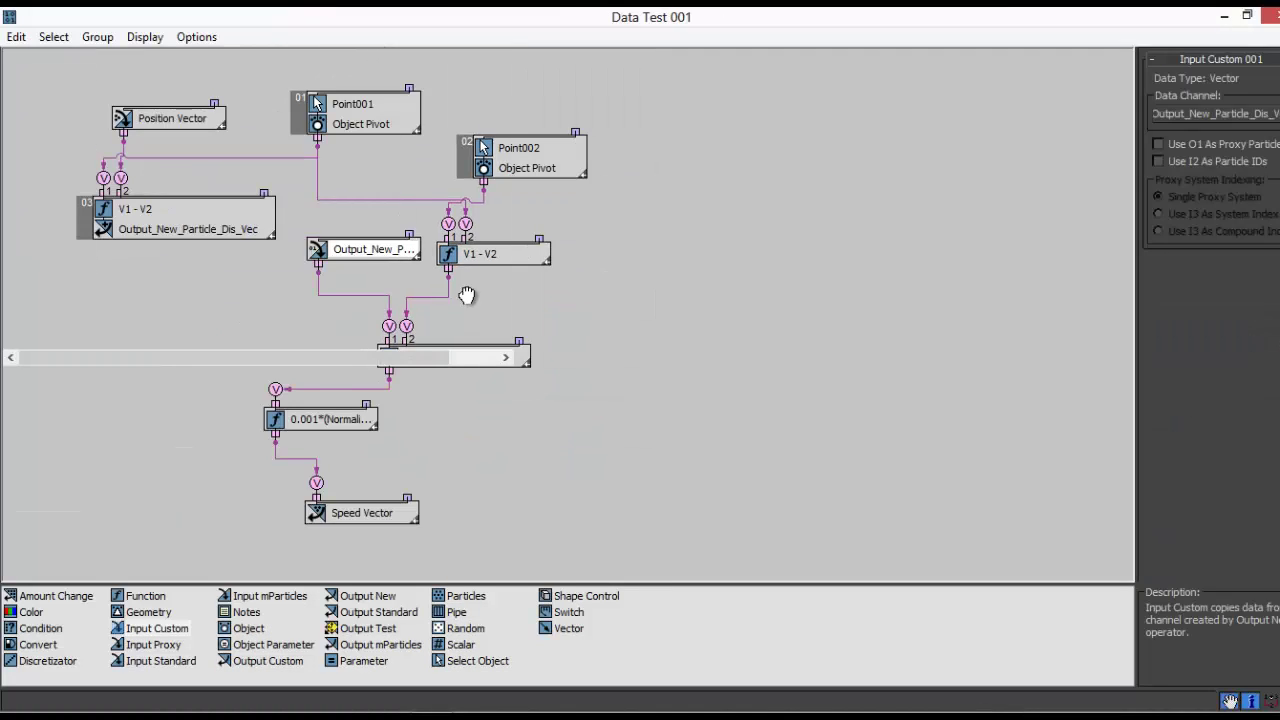
Display the execution order list of the output operators and enlarge the restored Data Test window to fit the network
{"action": "middle_click_drag", "start_coordinate": [480, 301], "coordinate": [464, 263]}
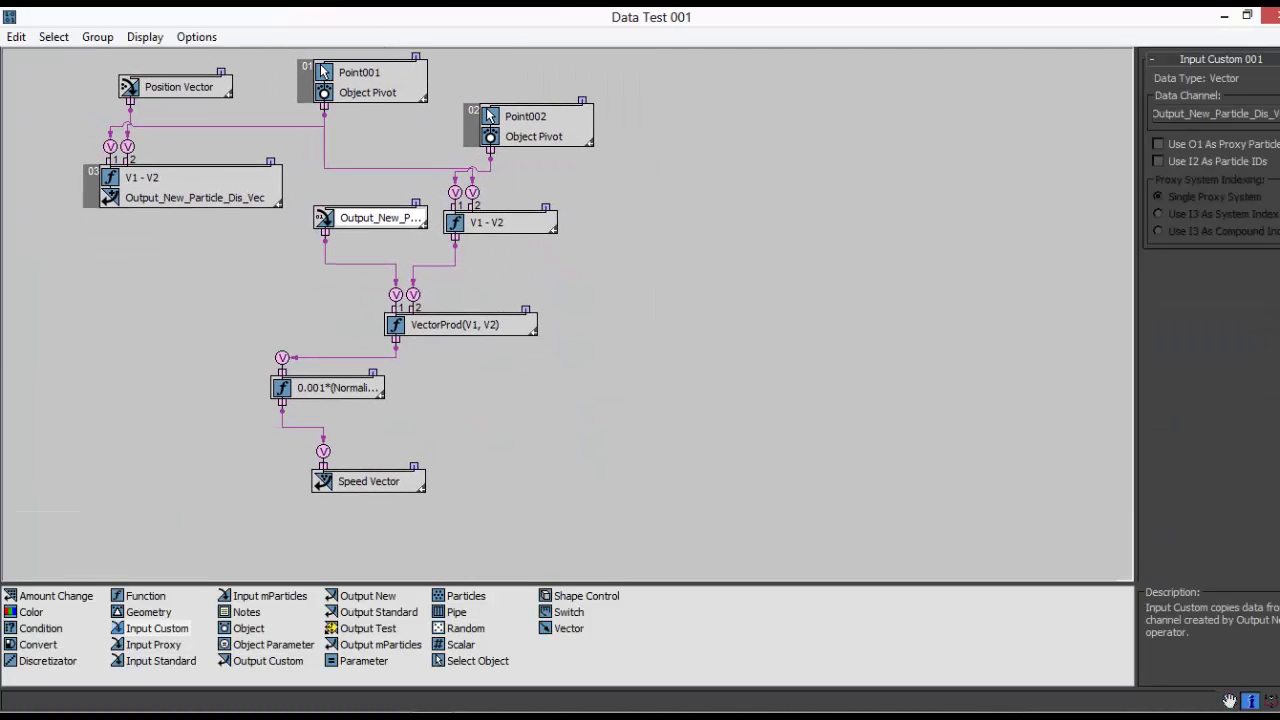
{"action": "left_click", "coordinate": [1270, 701]}
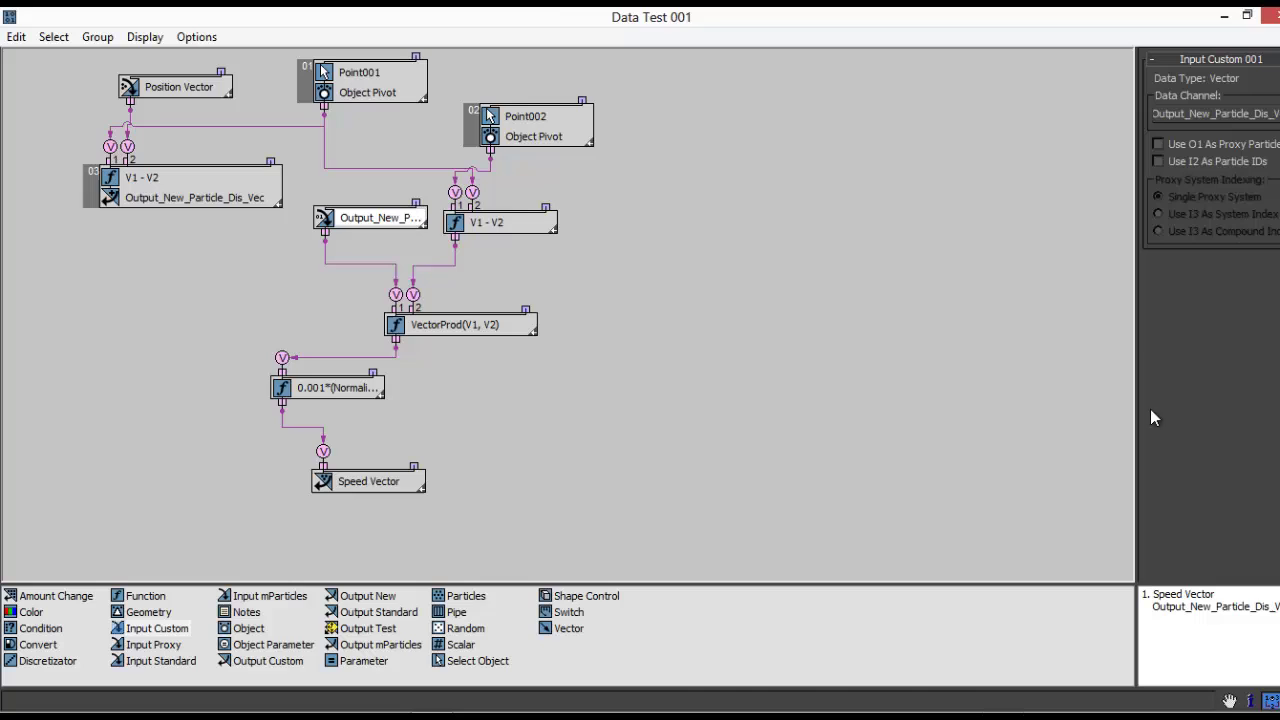
{"action": "double_click", "coordinate": [1106, 20]}
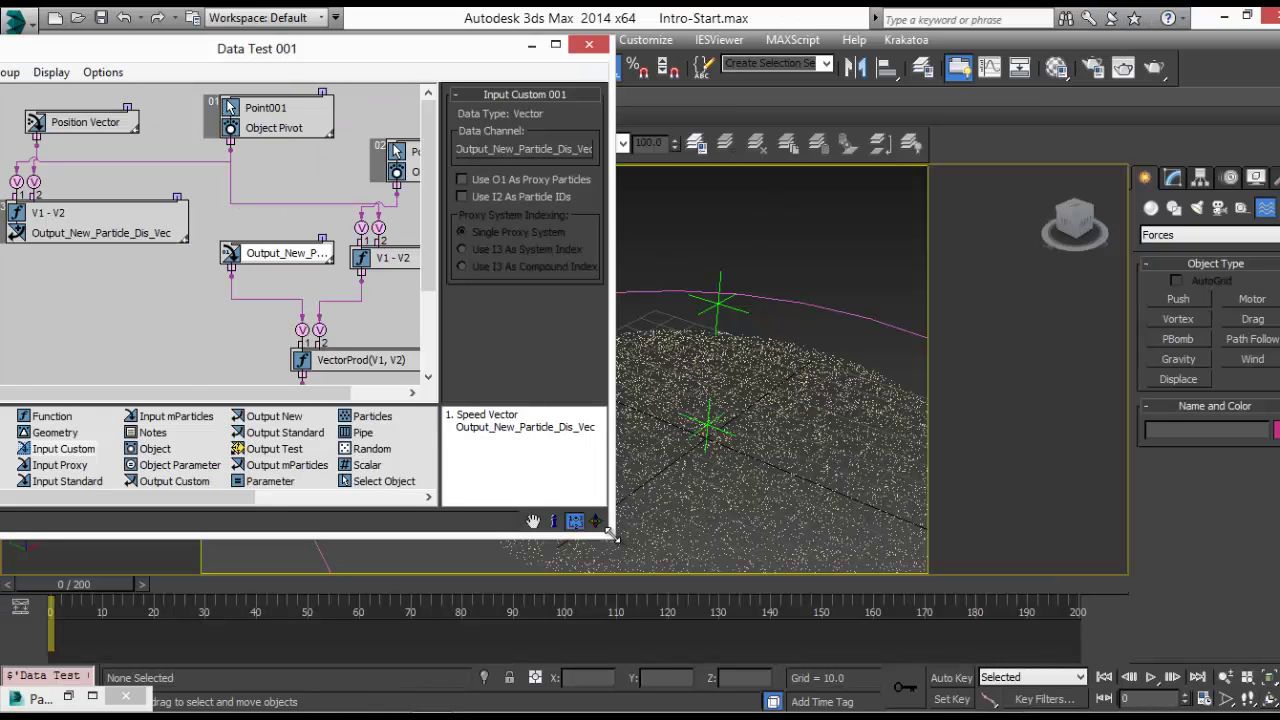
{"action": "left_click_drag", "start_coordinate": [612, 537], "coordinate": [985, 683]}
{"action": "scroll", "coordinate": [650, 422], "scroll_direction": "down", "scroll_amount": 1}
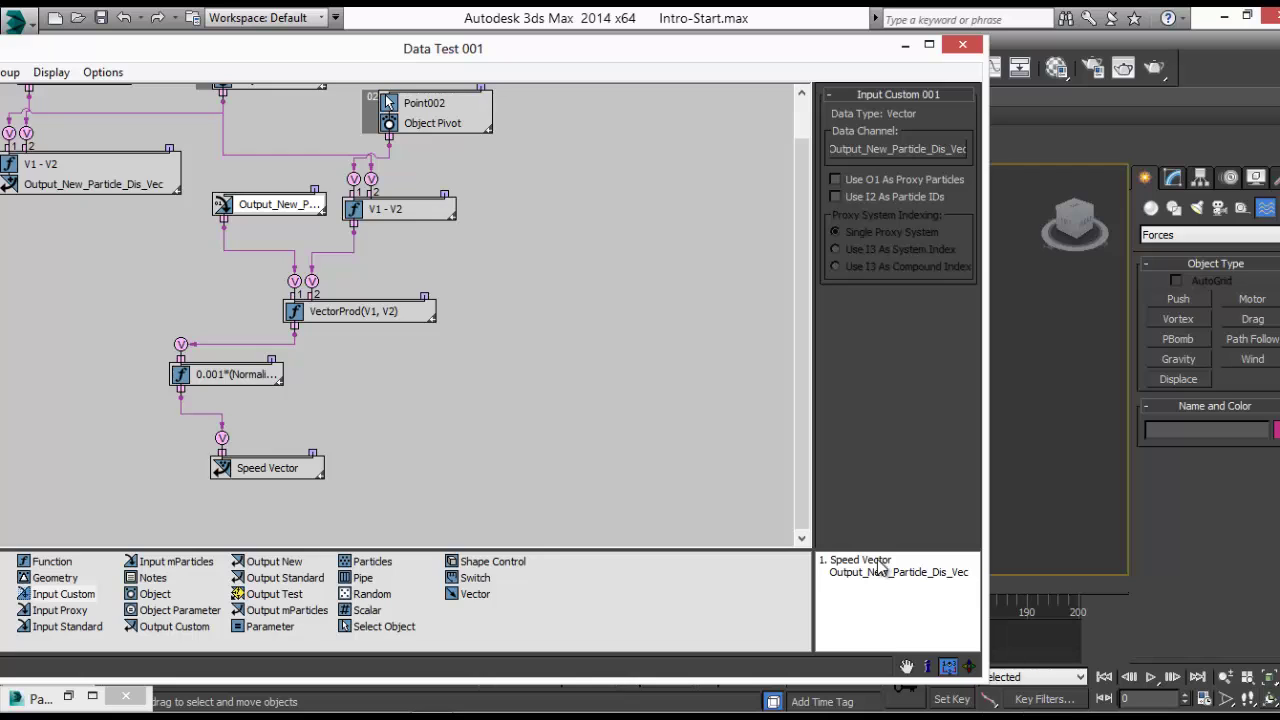
Set both the priority order and the execution order of Output_New_Particle_Dis_Vec to 1
{"action": "middle_click_drag", "start_coordinate": [561, 429], "coordinate": [563, 312]}
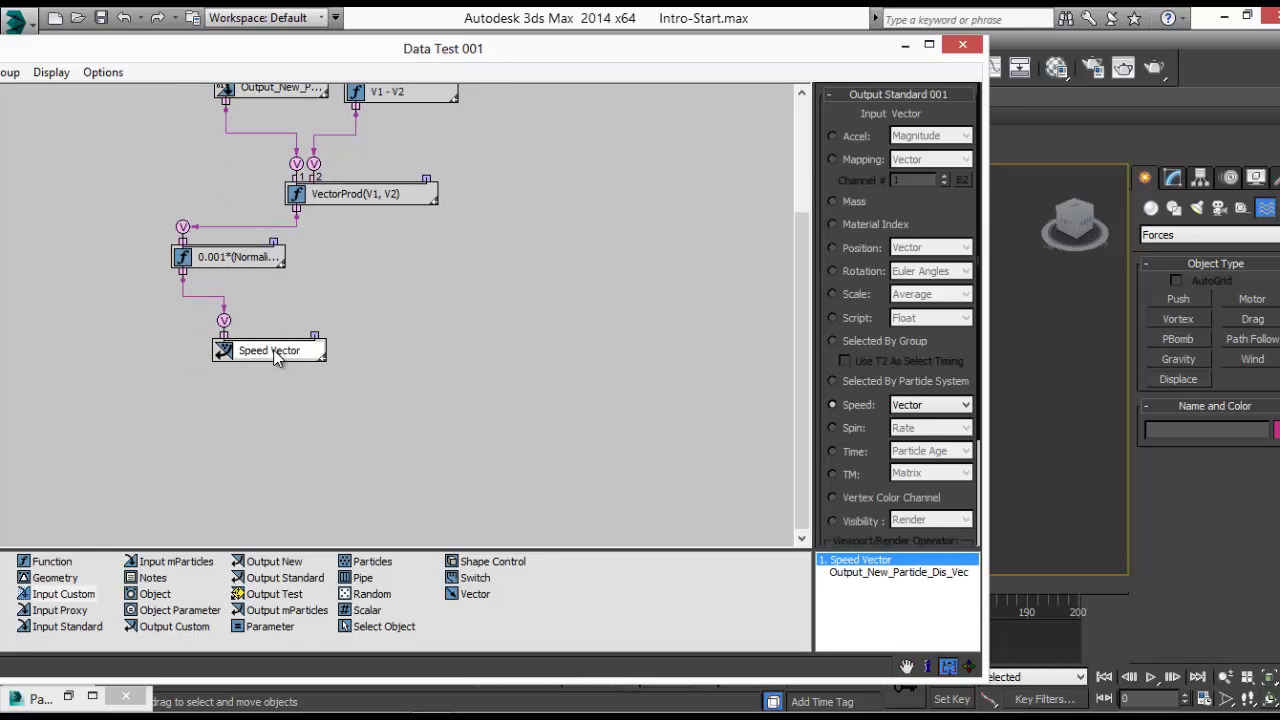
{"action": "middle_click_drag", "start_coordinate": [396, 408], "coordinate": [492, 521]}
{"action": "middle_click_drag", "start_coordinate": [419, 382], "coordinate": [489, 484]}
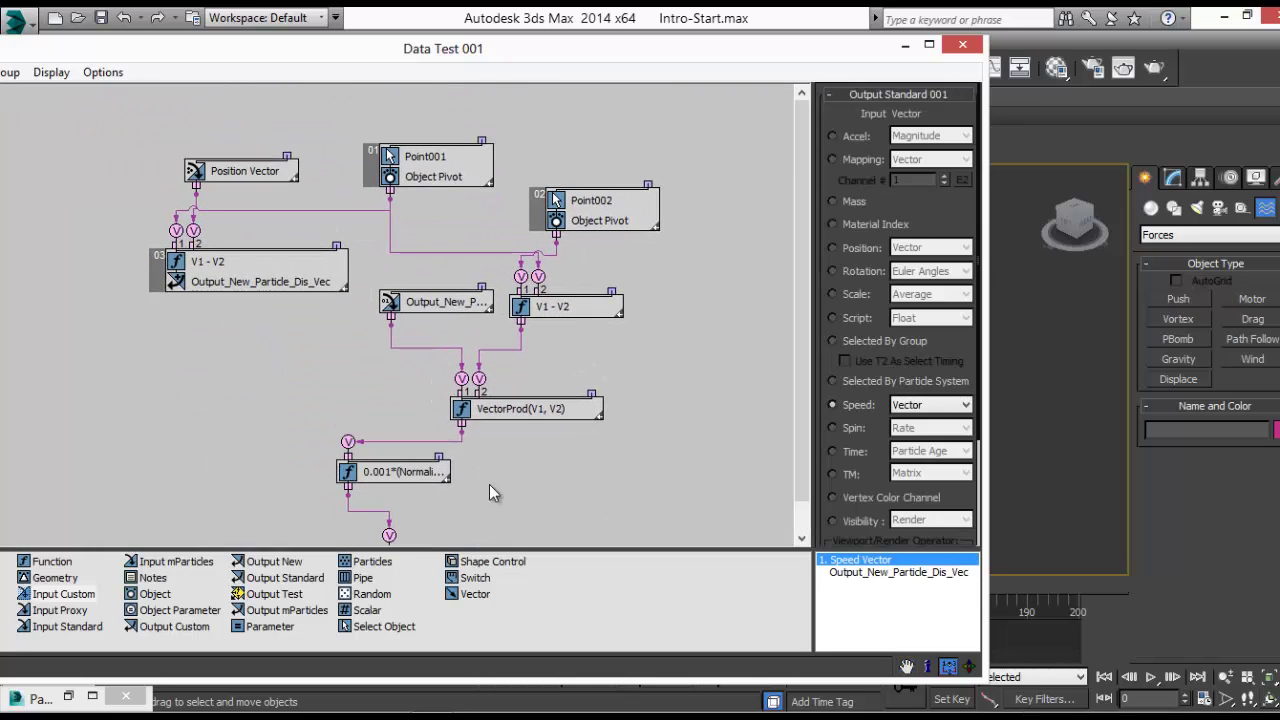
{"action": "middle_click_drag", "start_coordinate": [387, 358], "coordinate": [370, 314]}
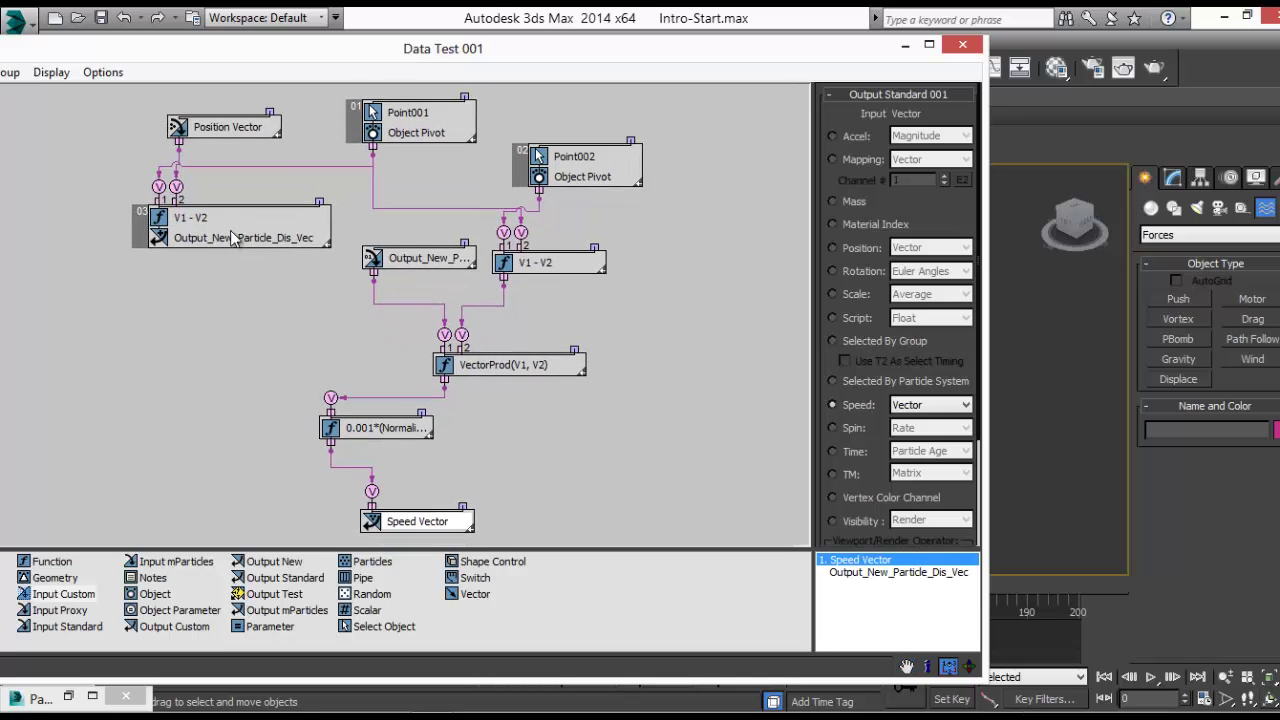
{"action": "left_click", "coordinate": [188, 240]}
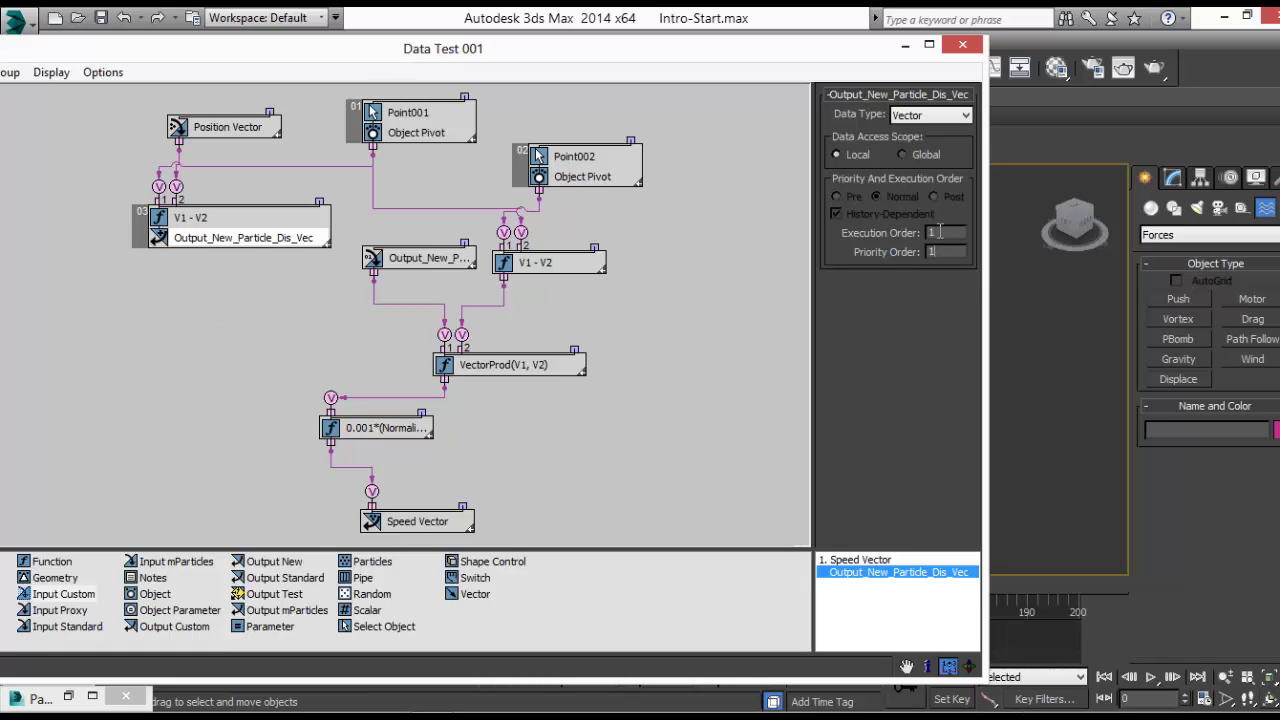
{"action": "key", "text": "Return"}
Set the execution order of the Speed Vector output to 2
{"action": "scroll", "coordinate": [390, 454], "scroll_direction": "down", "scroll_amount": 2}
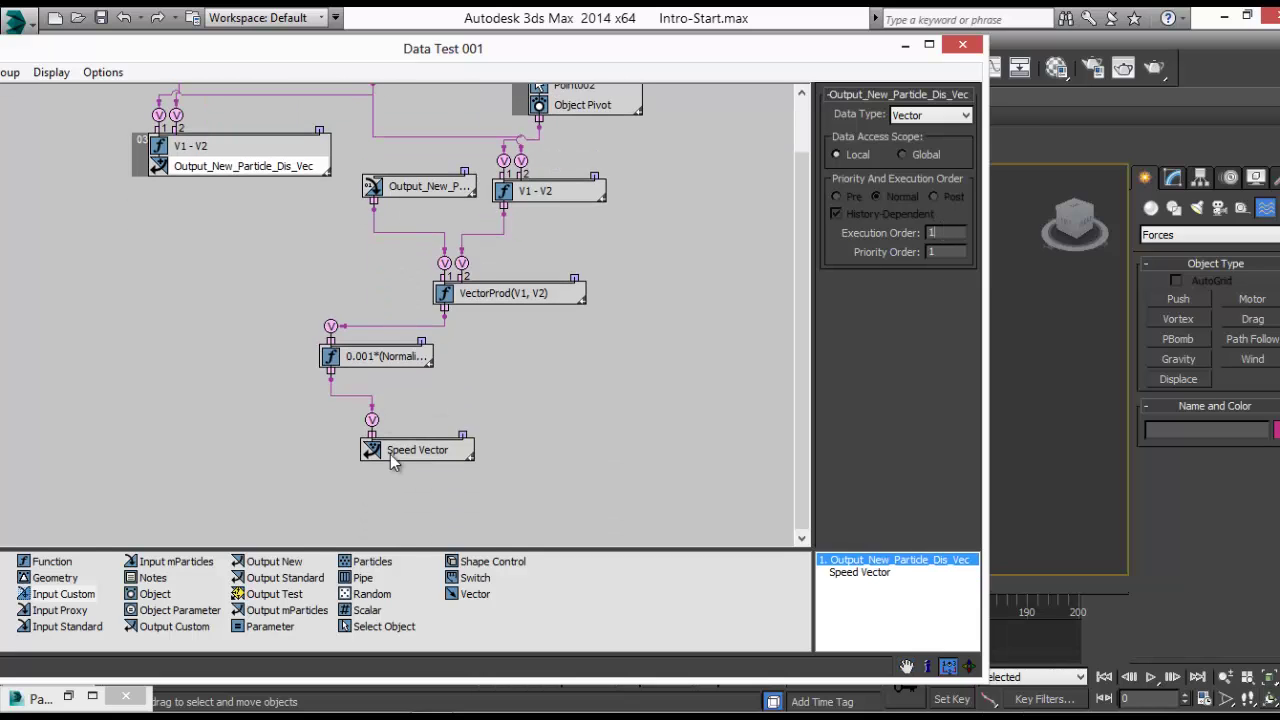
{"action": "left_click", "coordinate": [405, 448]}
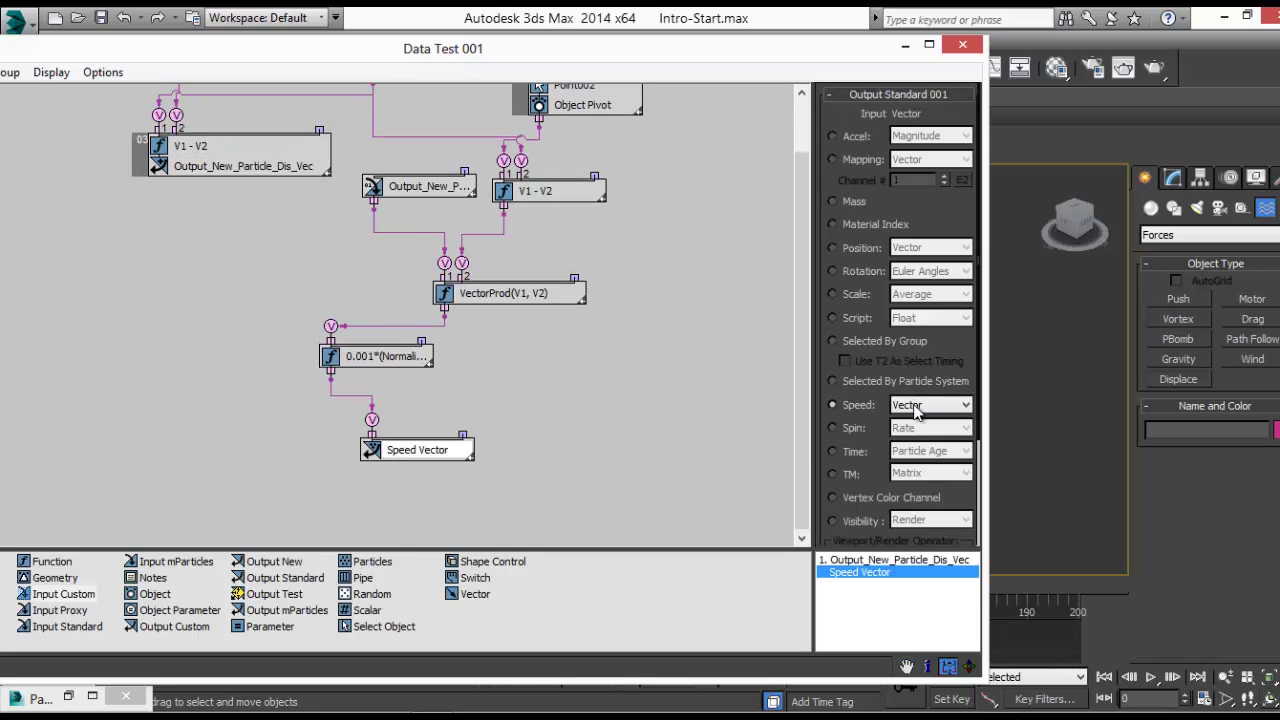
{"action": "left_click_drag", "start_coordinate": [823, 381], "coordinate": [822, 236]}
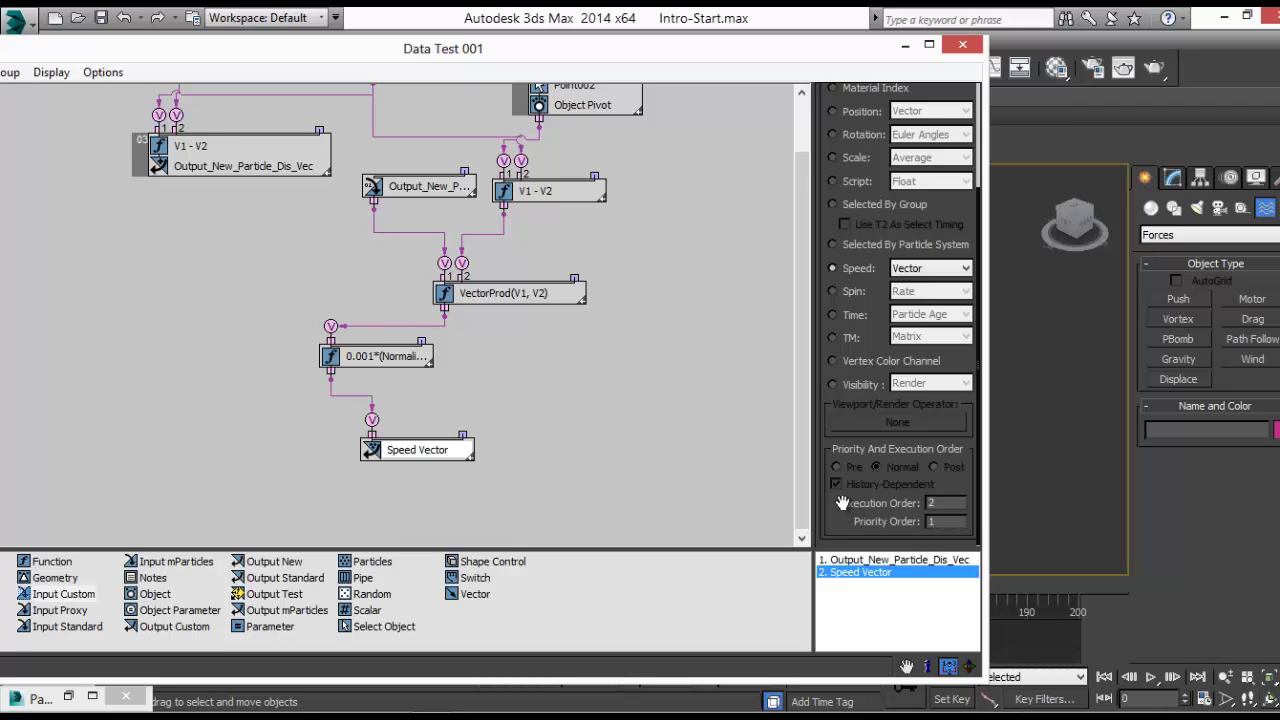
{"action": "middle_click_drag", "start_coordinate": [373, 336], "coordinate": [440, 425]}
{"action": "middle_click_drag", "start_coordinate": [428, 357], "coordinate": [396, 320]}
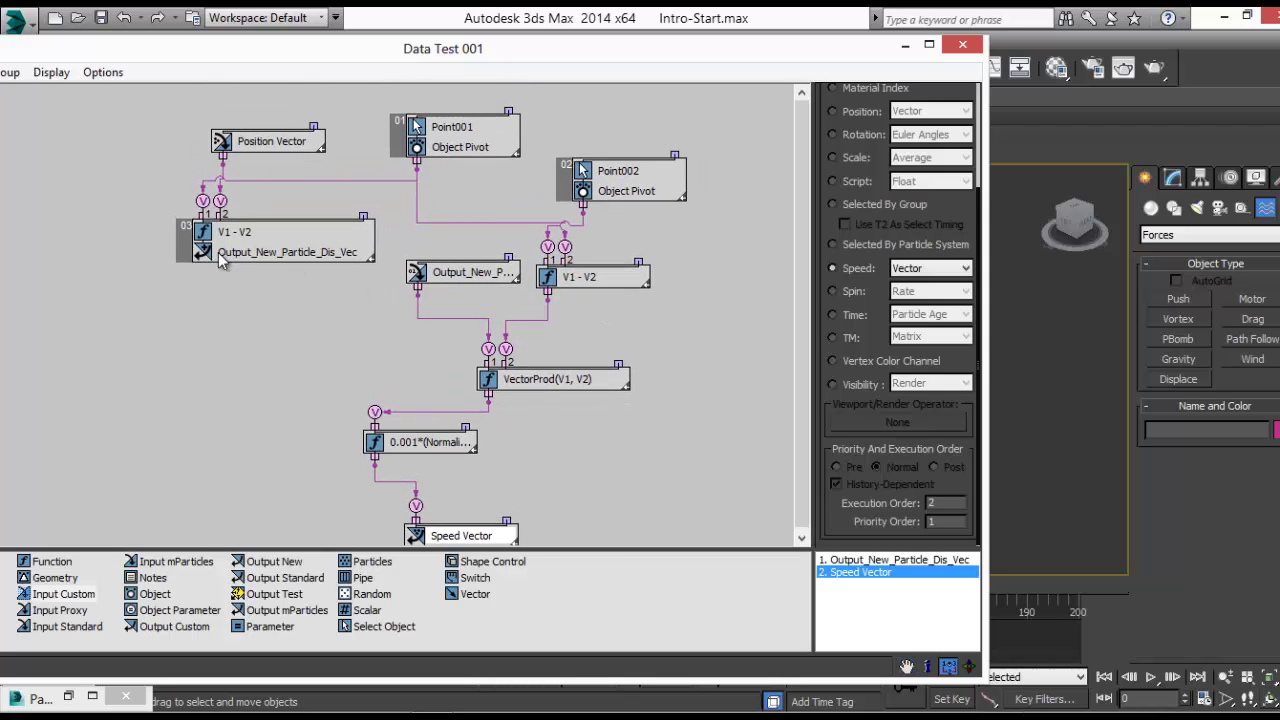
Minimize the Data Test window and scrub the timeline to frame 28 to check the particle motion
{"action": "middle_click_drag", "start_coordinate": [366, 262], "coordinate": [332, 256]}
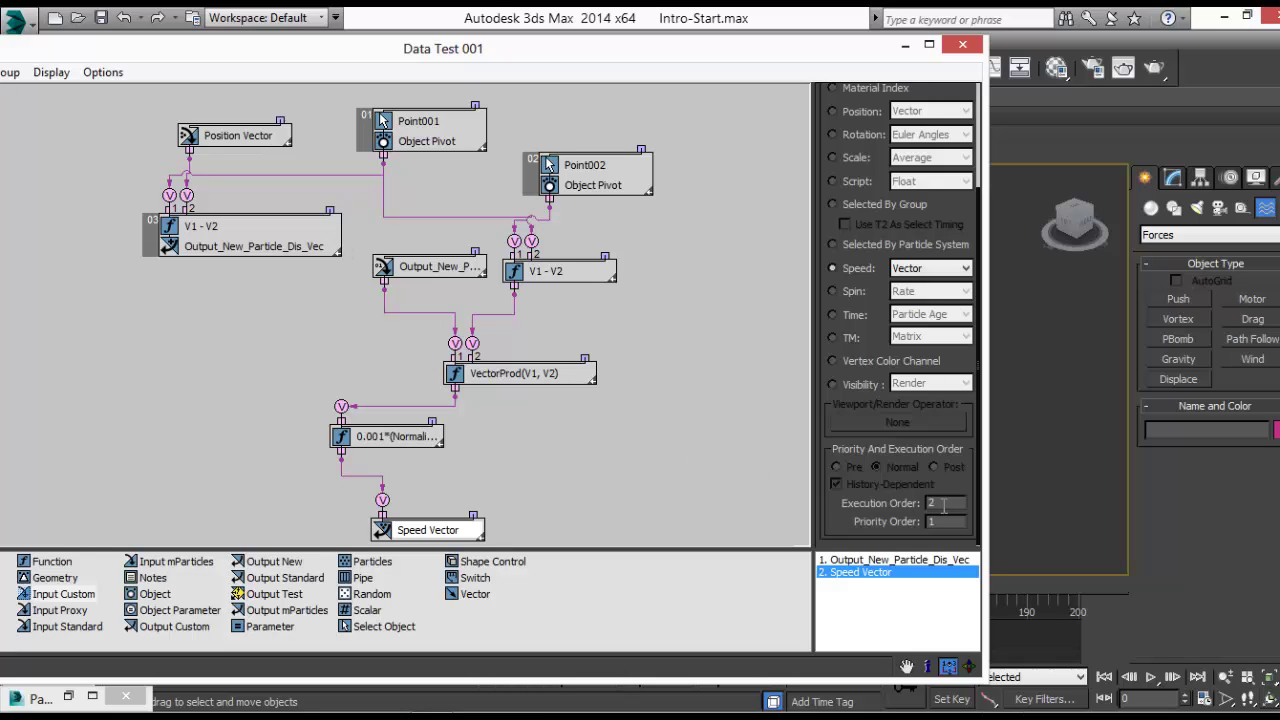
{"action": "middle_click_drag", "start_coordinate": [248, 269], "coordinate": [223, 251]}
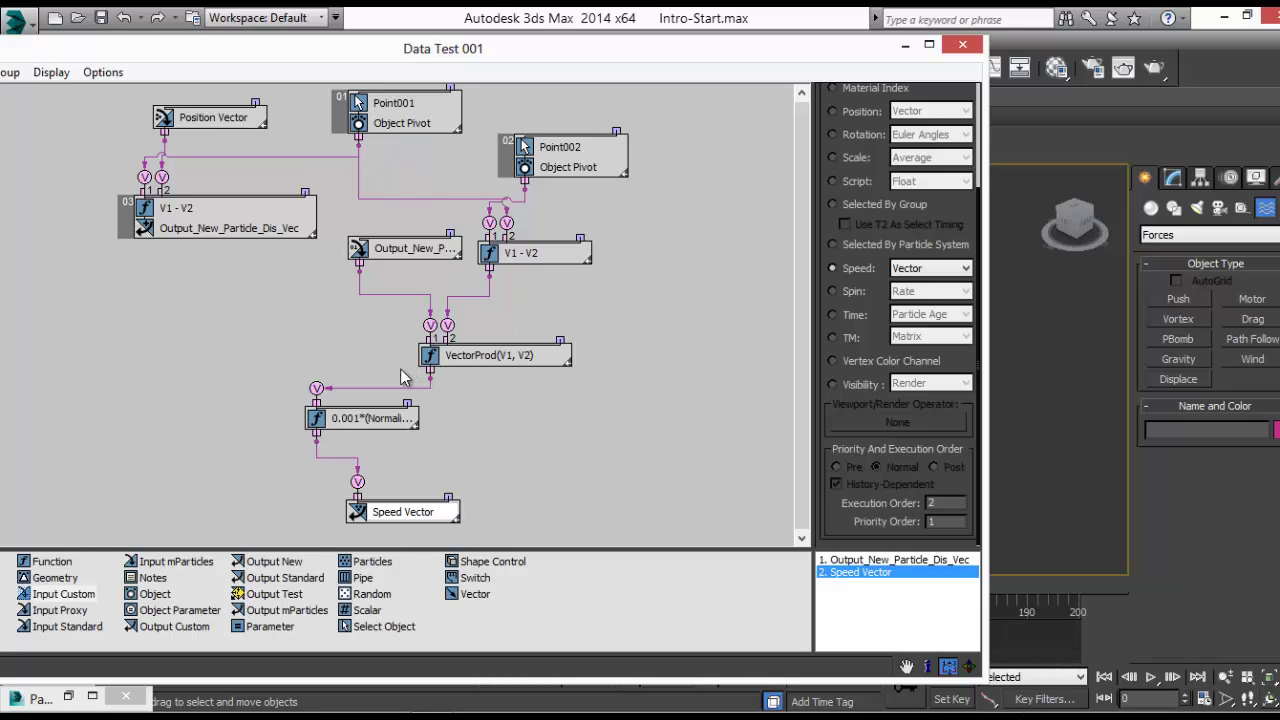
{"action": "middle_click_drag", "start_coordinate": [394, 381], "coordinate": [360, 343]}
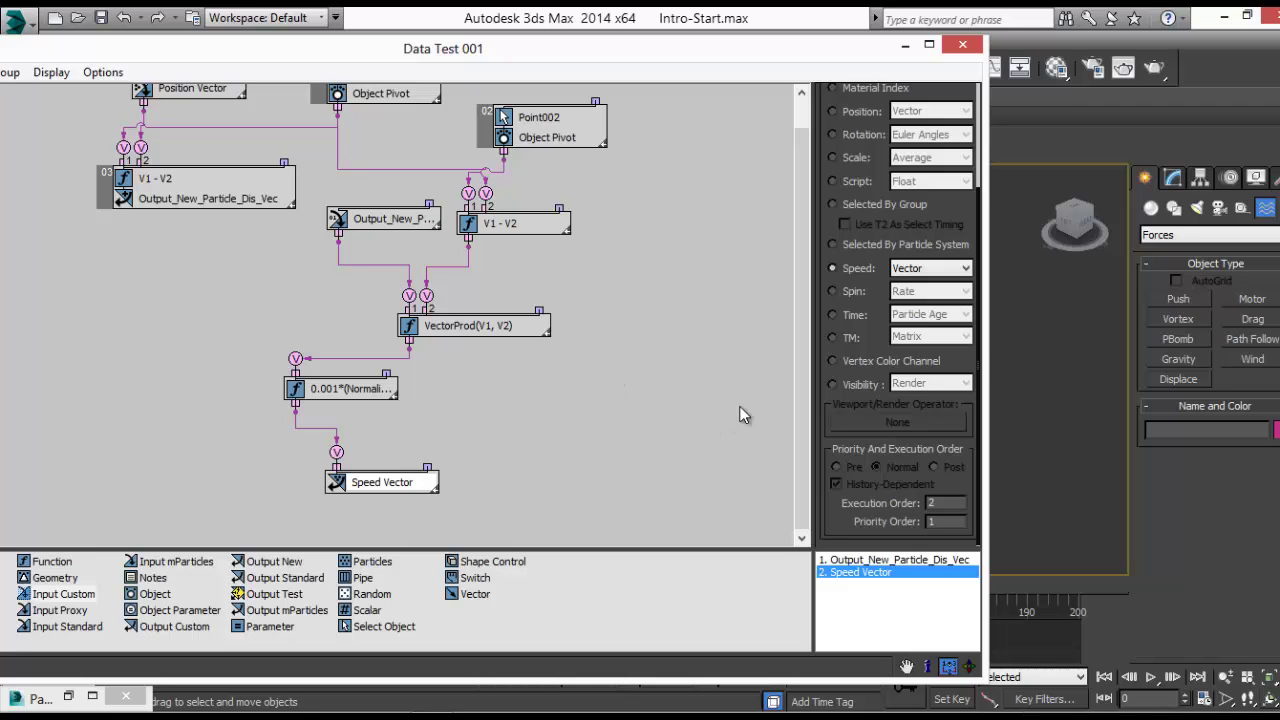
{"action": "middle_click_drag", "start_coordinate": [509, 377], "coordinate": [460, 348]}
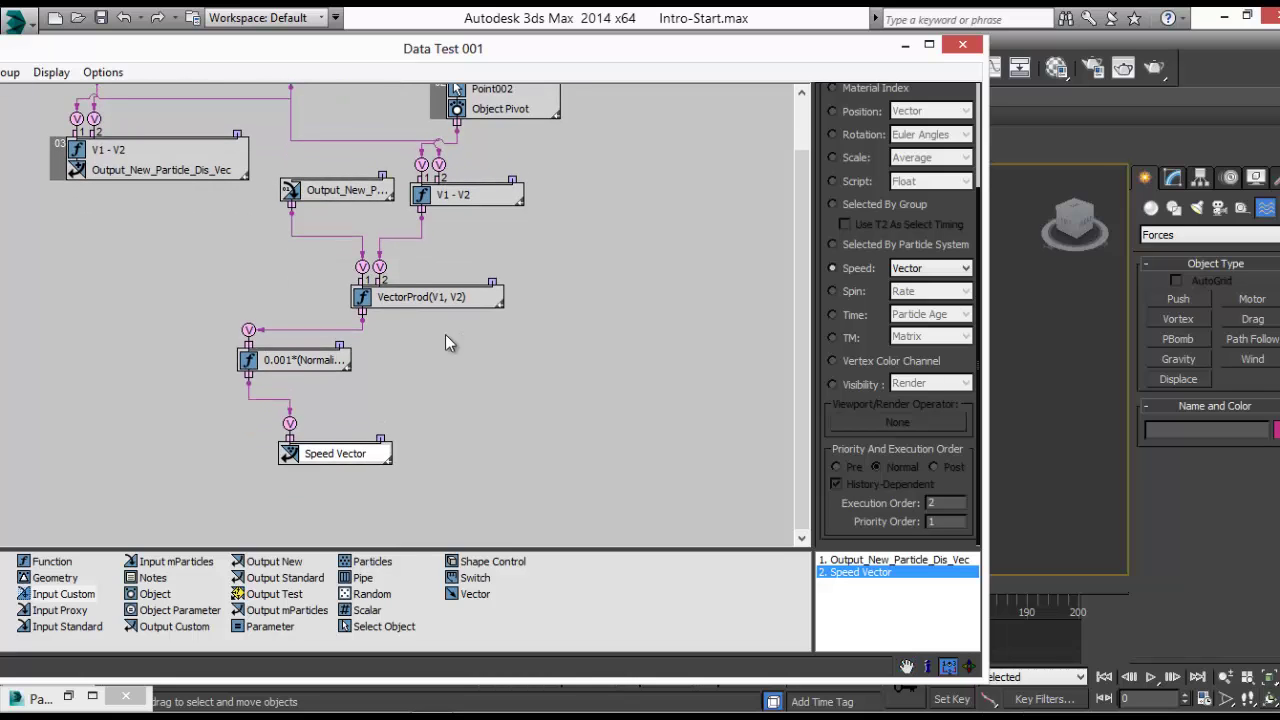
{"action": "left_click_drag", "start_coordinate": [568, 52], "coordinate": [216, 133]}
{"action": "left_click", "coordinate": [545, 125]}
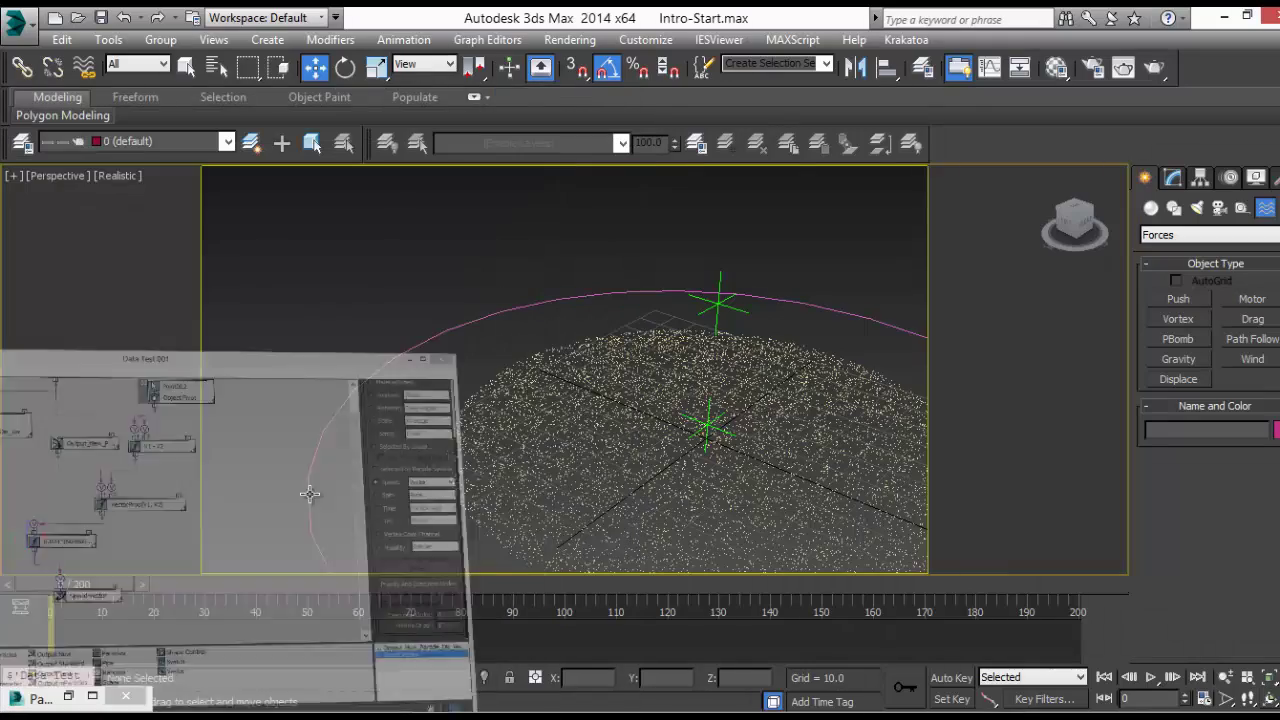
{"action": "left_click_drag", "start_coordinate": [127, 585], "coordinate": [230, 586]}
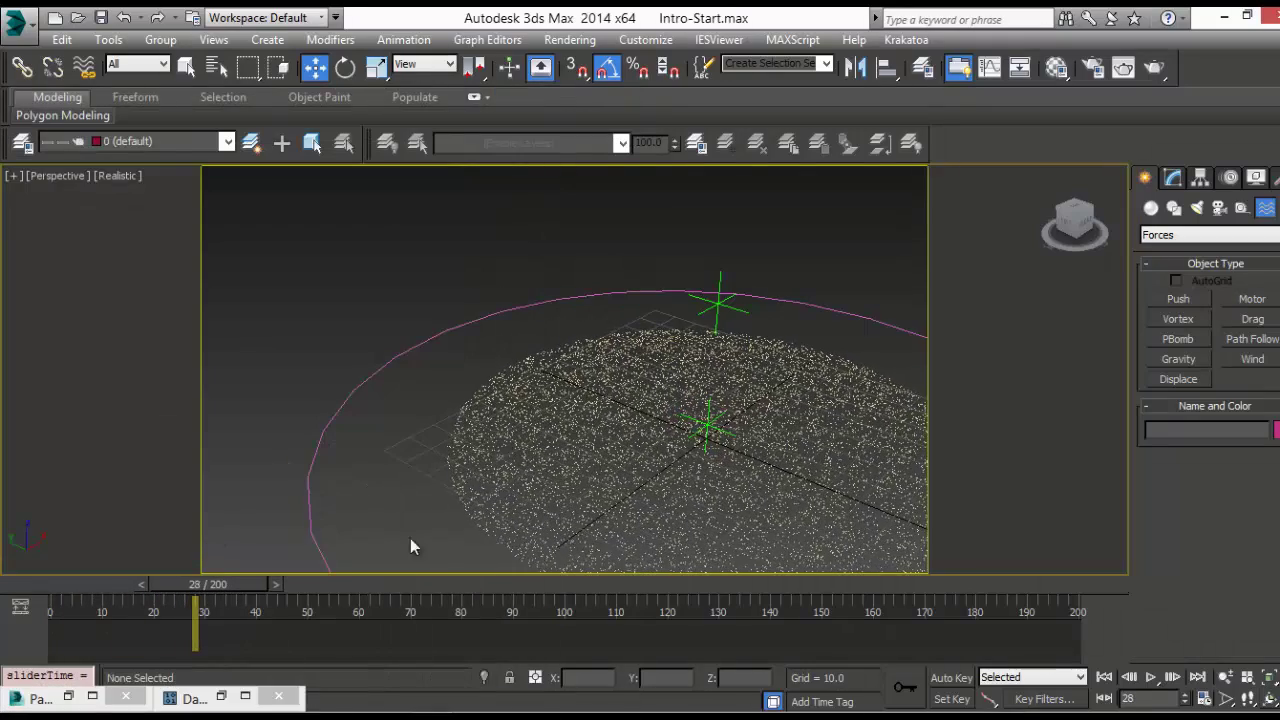
{"action": "middle_click_drag", "start_coordinate": [564, 497], "coordinate": [406, 446]}
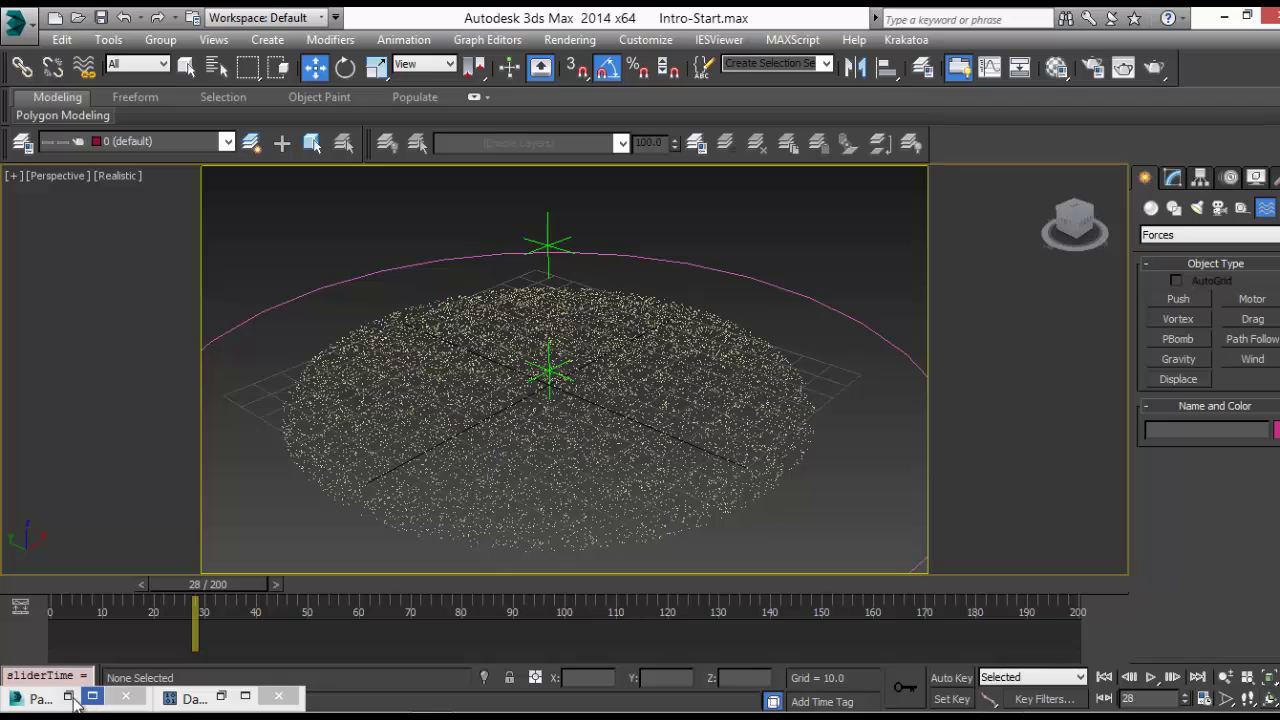
Restore the Data Test window, space out its operators, and stack the 0.001*(Normalize) function beneath VectorProd as one combined node
{"action": "left_click", "coordinate": [221, 696]}
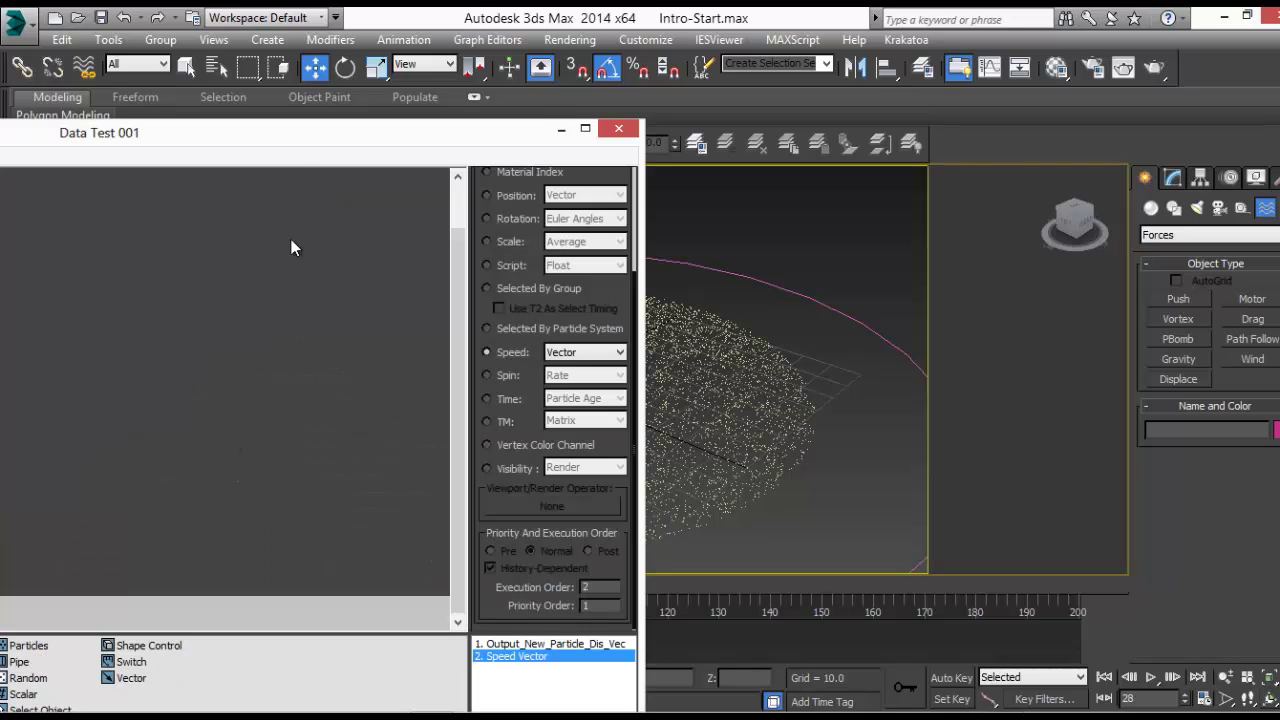
{"action": "left_click_drag", "start_coordinate": [303, 143], "coordinate": [663, 52]}
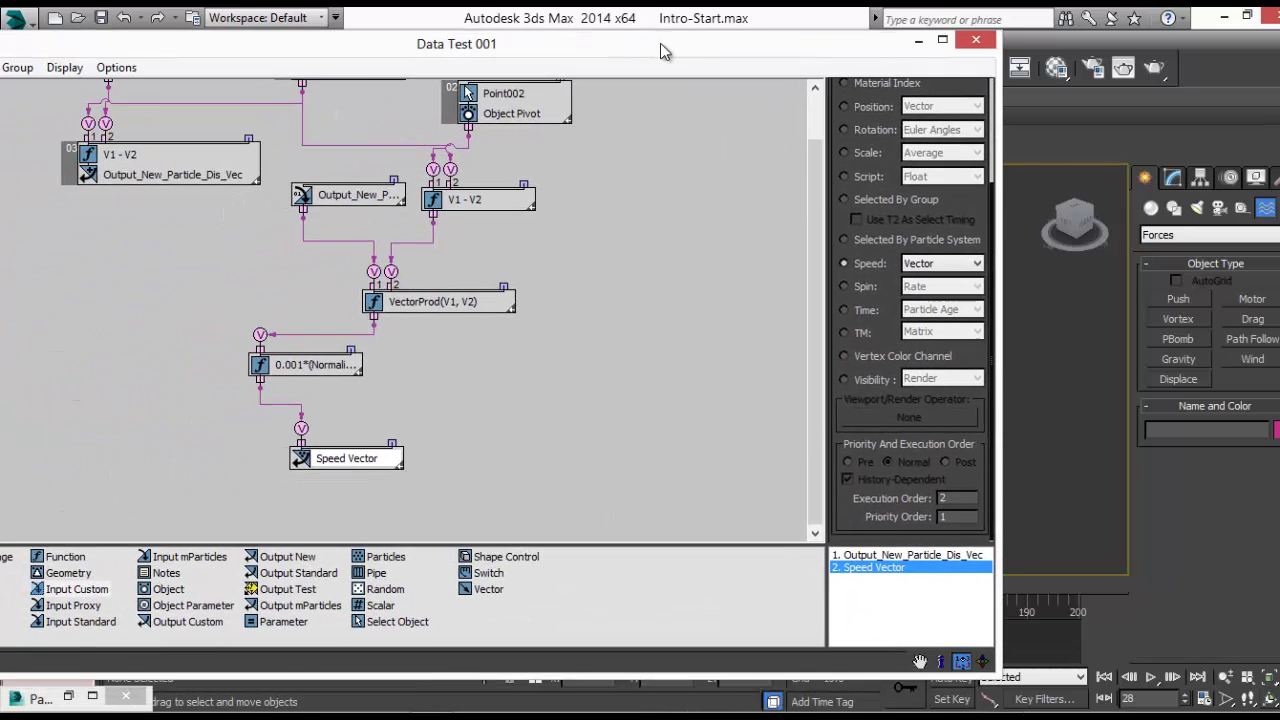
{"action": "middle_click_drag", "start_coordinate": [422, 398], "coordinate": [540, 372]}
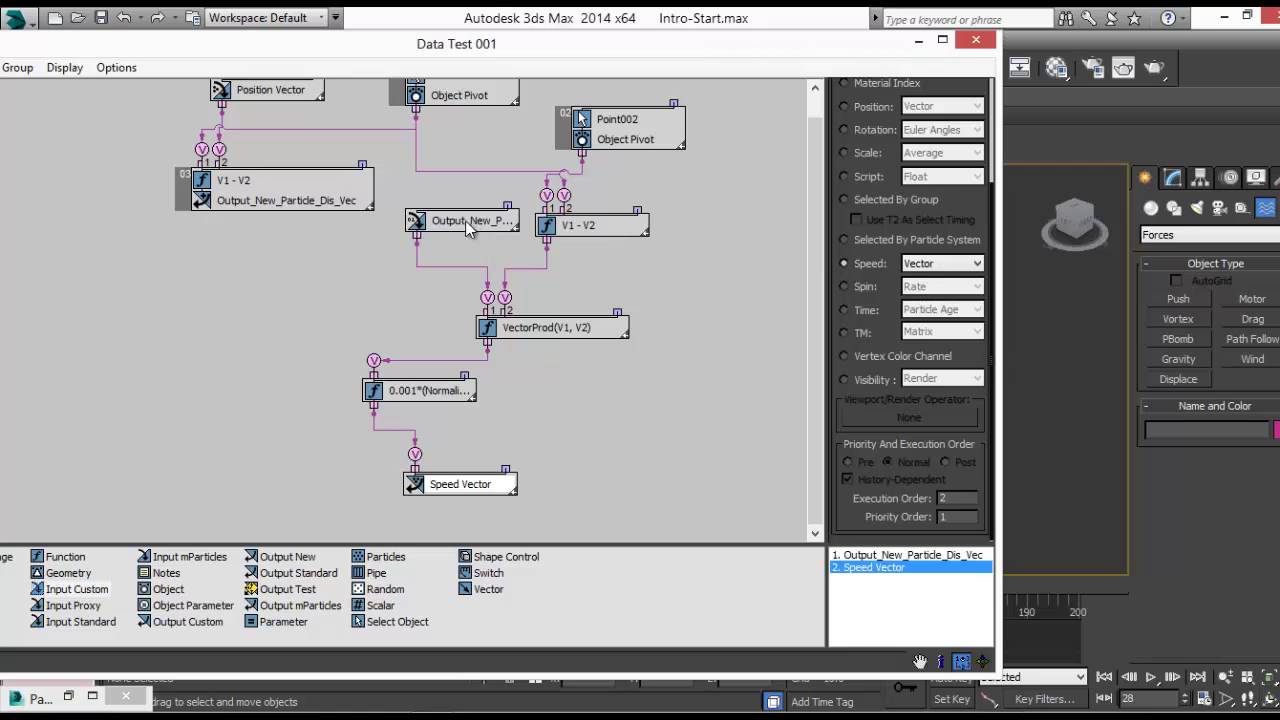
{"action": "left_click_drag", "start_coordinate": [466, 218], "coordinate": [440, 220]}
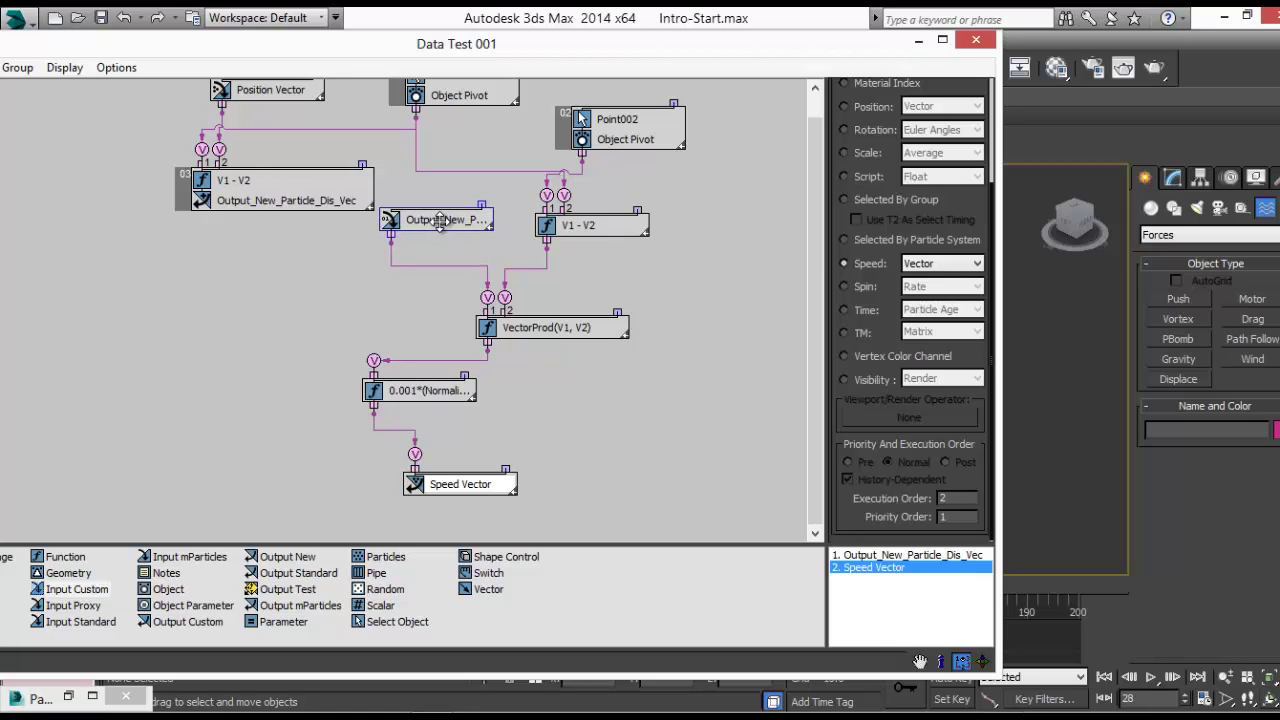
{"action": "left_click_drag", "start_coordinate": [440, 220], "coordinate": [440, 220]}
{"action": "mouse_move", "coordinate": [435, 316]}
{"action": "middle_mouse_down"}
{"action": "mouse_move", "coordinate": [457, 297]}
{"action": "mouse_move", "coordinate": [444, 295]}
{"action": "middle_mouse_up"}
{"action": "middle_click_drag", "start_coordinate": [440, 358], "coordinate": [486, 251]}
{"action": "left_click_drag", "start_coordinate": [559, 208], "coordinate": [604, 199]}
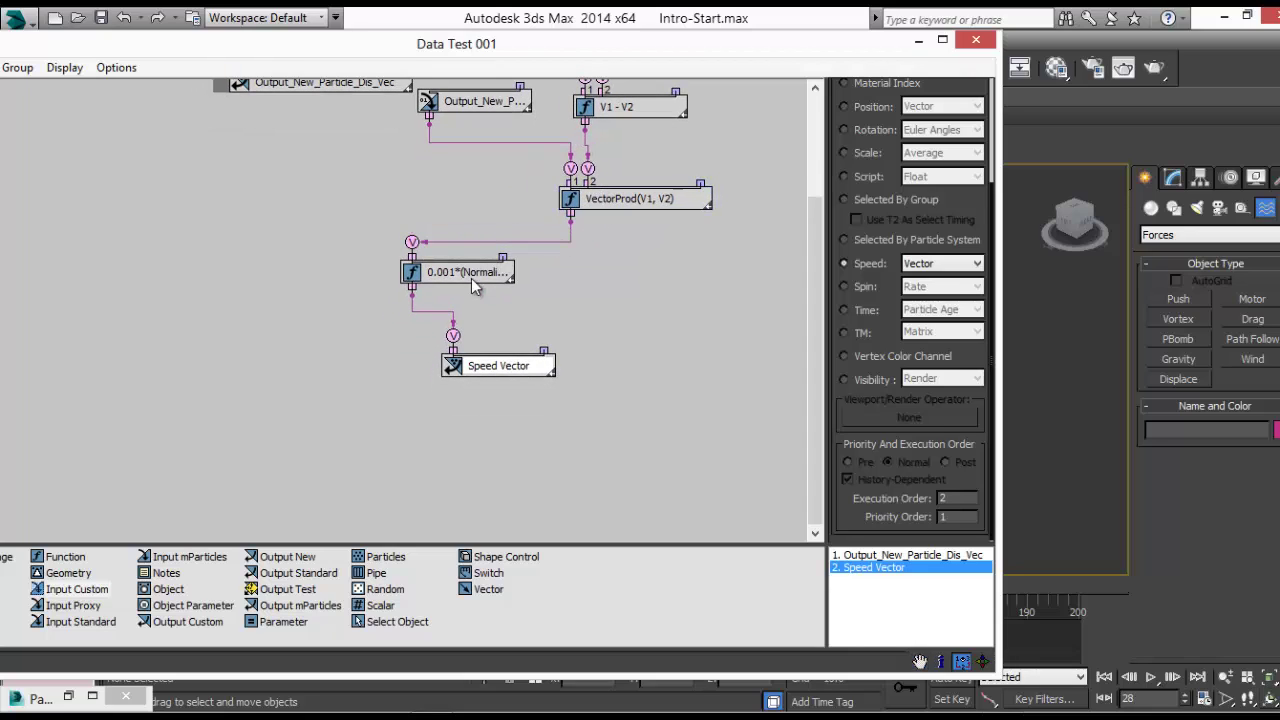
{"action": "left_click_drag", "start_coordinate": [455, 270], "coordinate": [641, 224]}
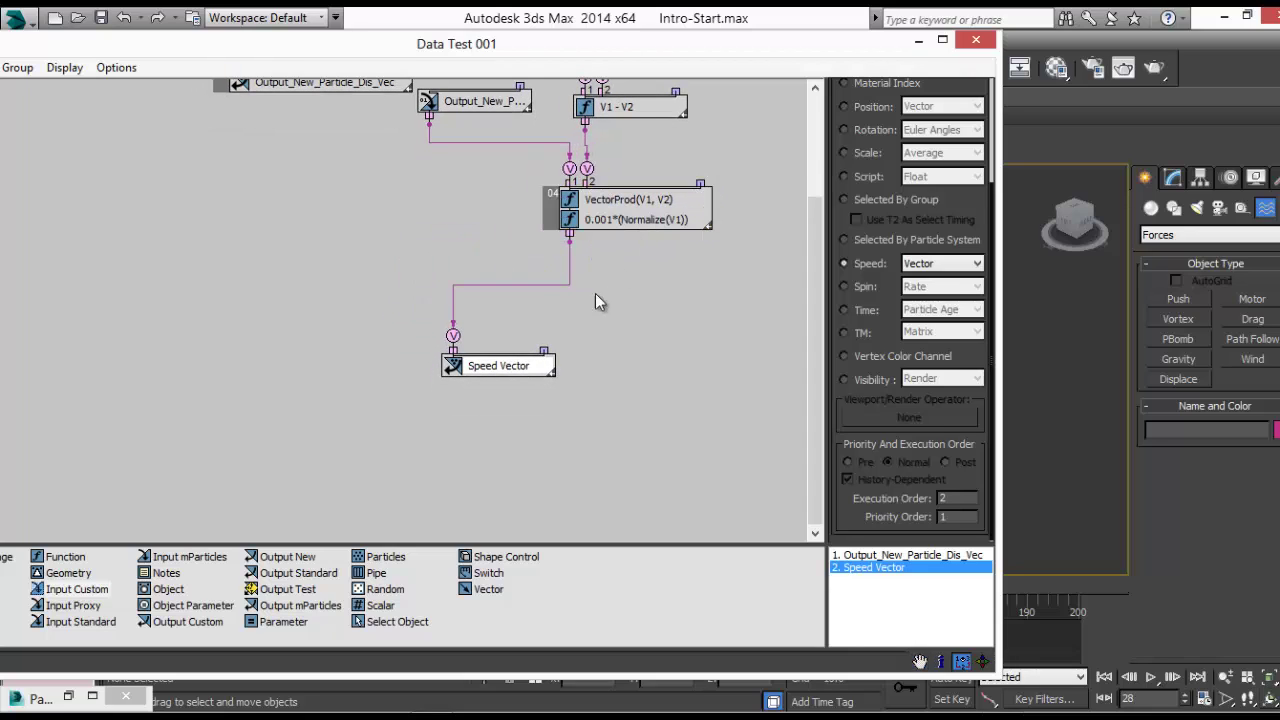
Add a V1 + V2 vector function, feeding its second input from the VectorProd/Normalize node and its output into Speed Vector
{"action": "middle_click_drag", "start_coordinate": [541, 288], "coordinate": [461, 367]}
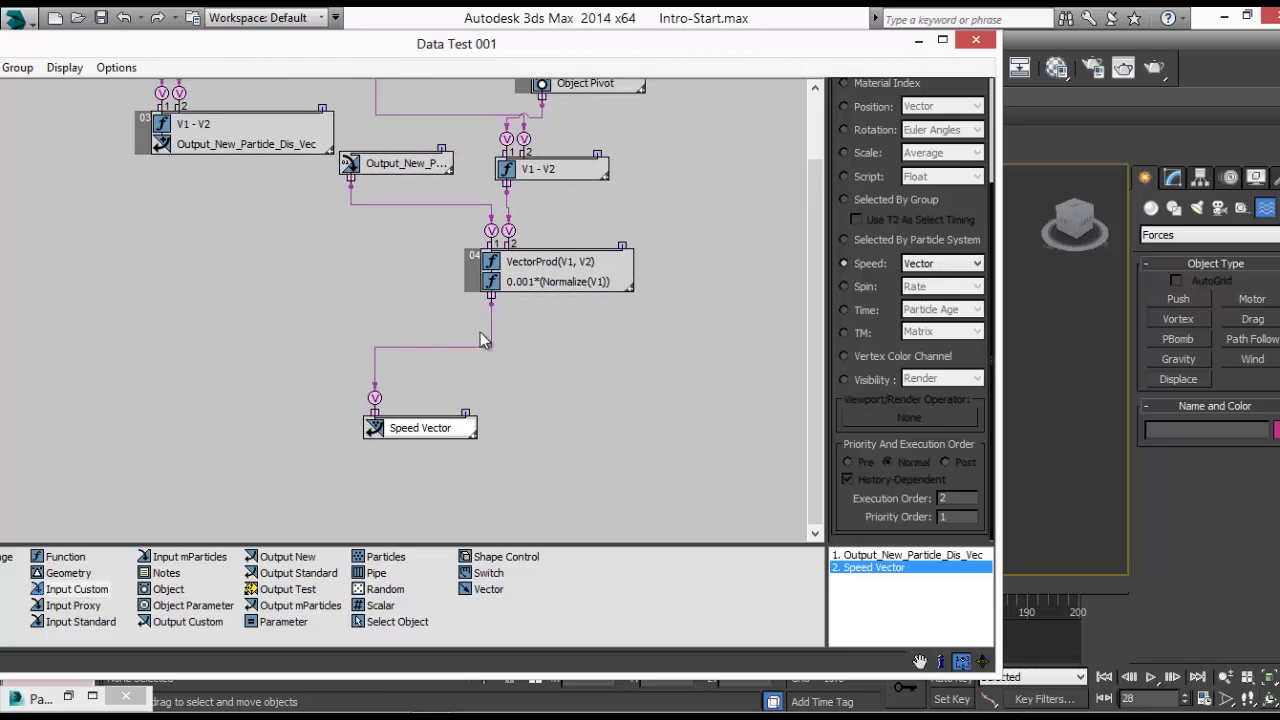
{"action": "left_click_drag", "start_coordinate": [64, 562], "coordinate": [321, 335]}
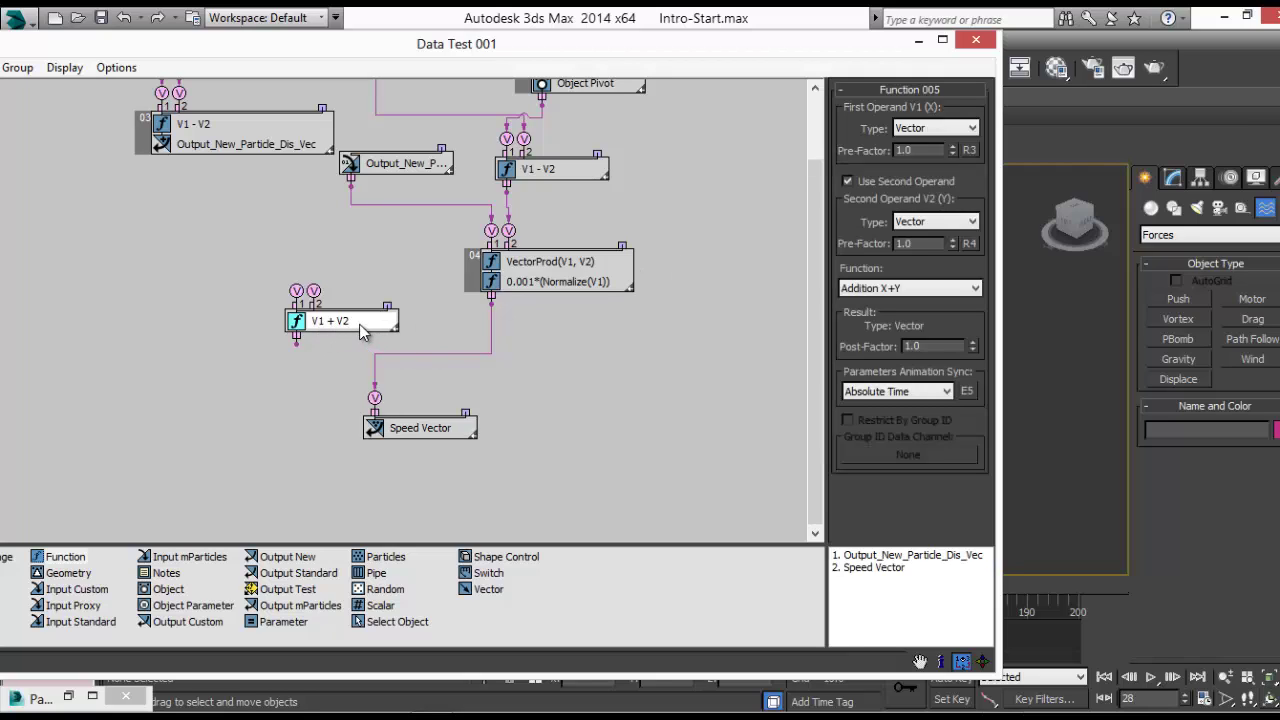
{"action": "left_click_drag", "start_coordinate": [317, 303], "coordinate": [405, 326]}
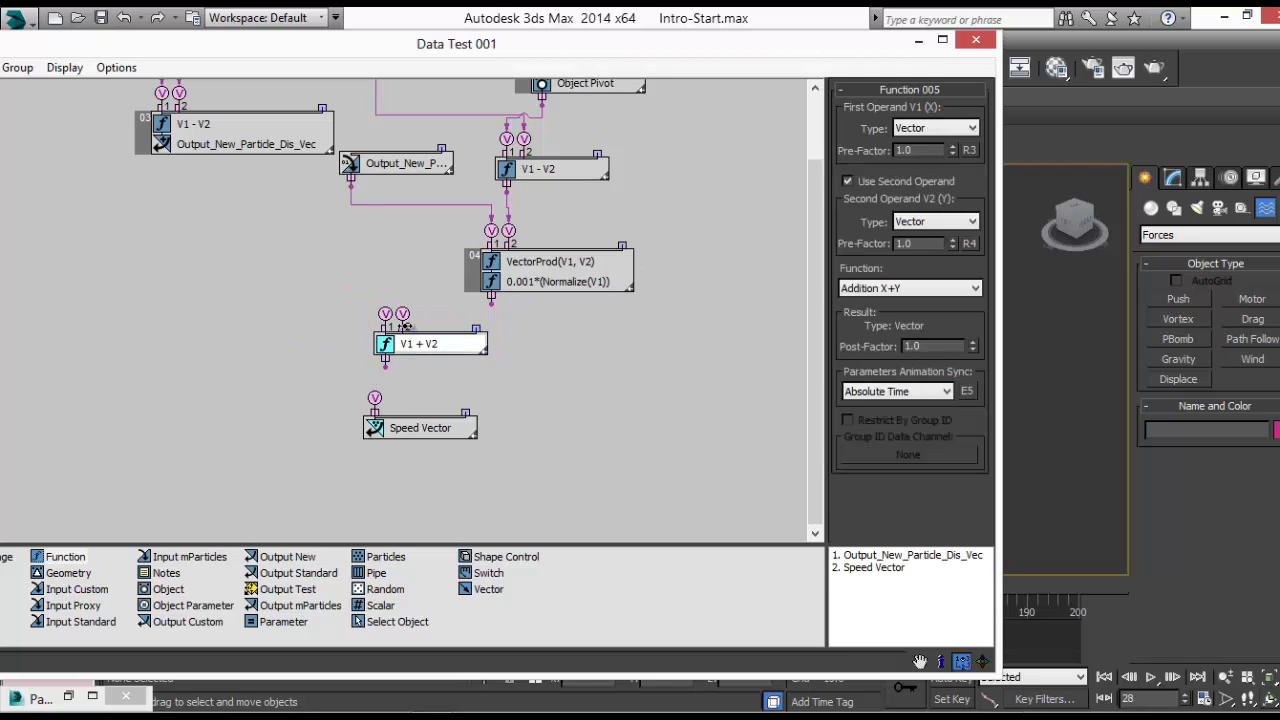
{"action": "left_click_drag", "start_coordinate": [490, 305], "coordinate": [491, 298]}
{"action": "left_click_drag", "start_coordinate": [385, 367], "coordinate": [375, 398]}
Add a single-operand Normalize function with post-factor 0.001, wired from the custom displacement input to the first input of V1 + V2
{"action": "left_click_drag", "start_coordinate": [70, 557], "coordinate": [285, 232]}
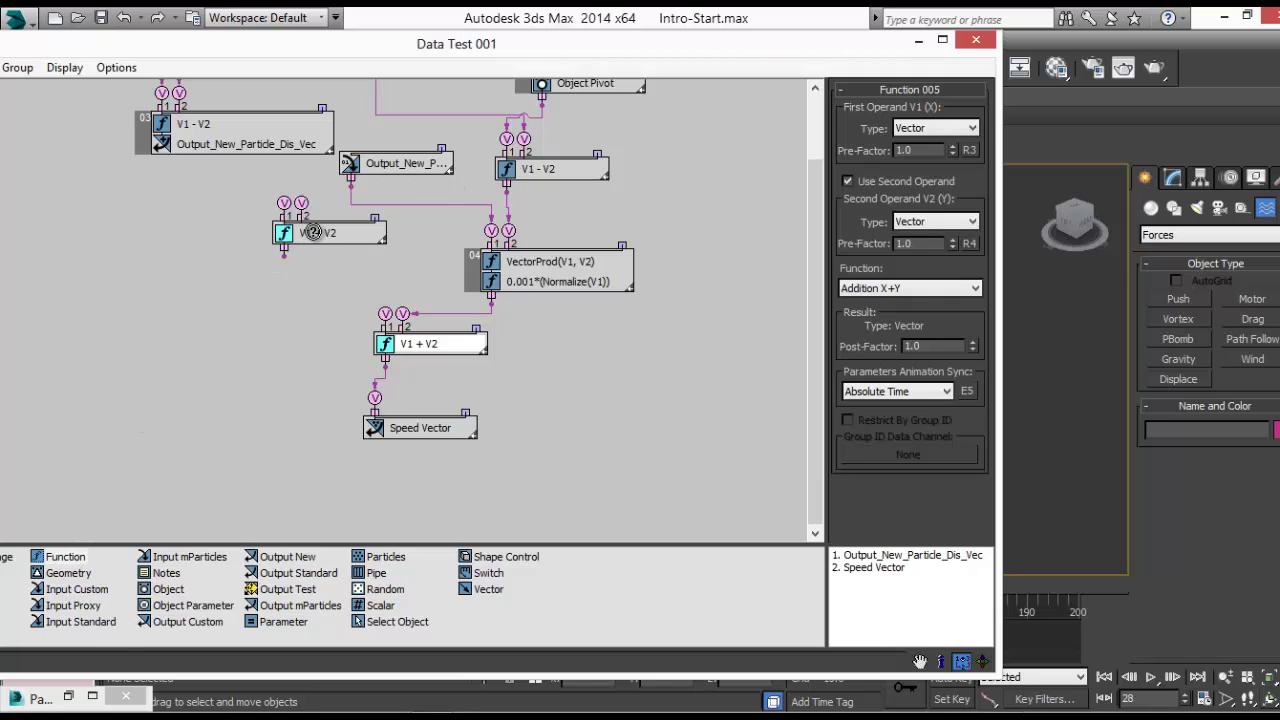
{"action": "left_click", "coordinate": [859, 184]}
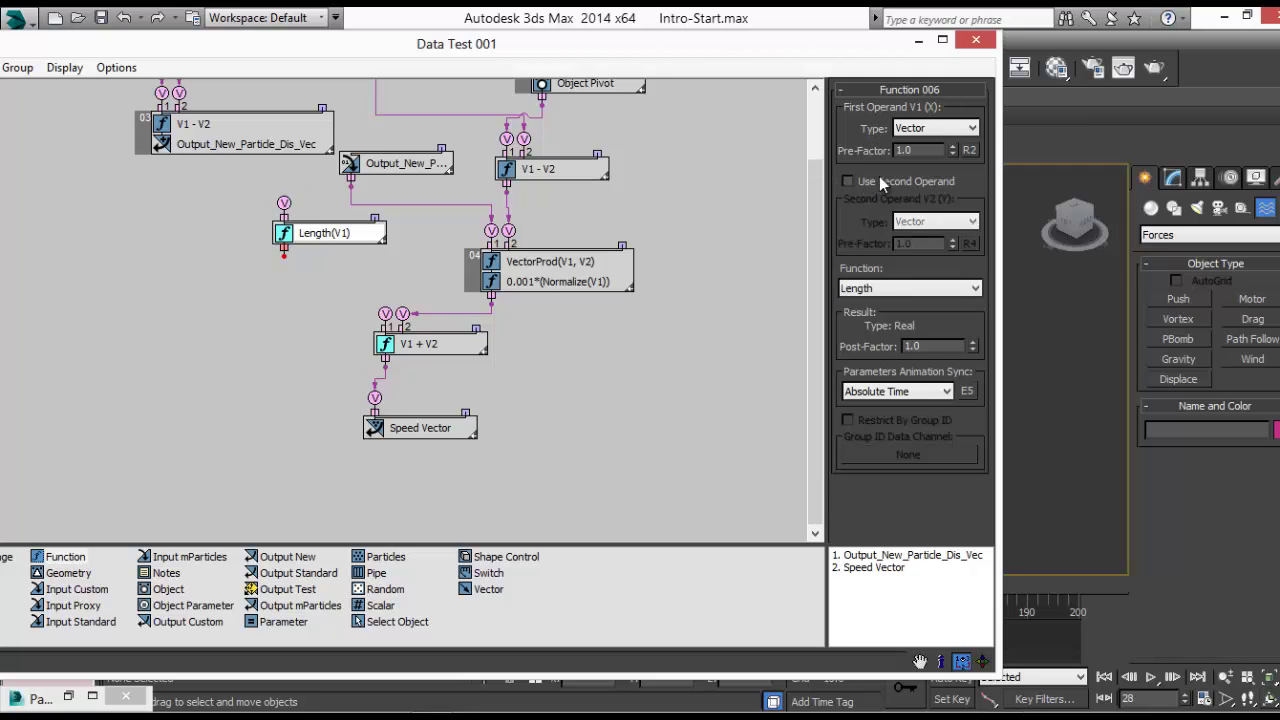
{"action": "left_click", "coordinate": [897, 289]}
{"action": "left_click", "coordinate": [899, 342]}
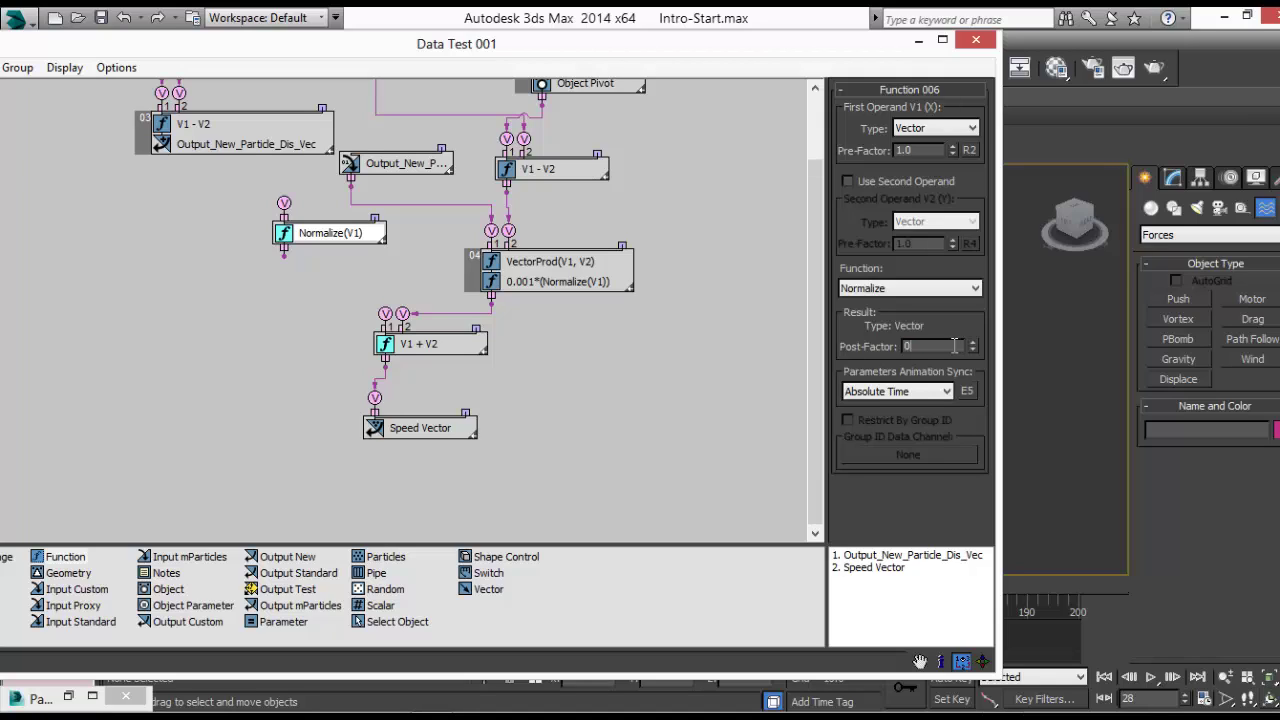
{"action": "key", "text": "Return"}
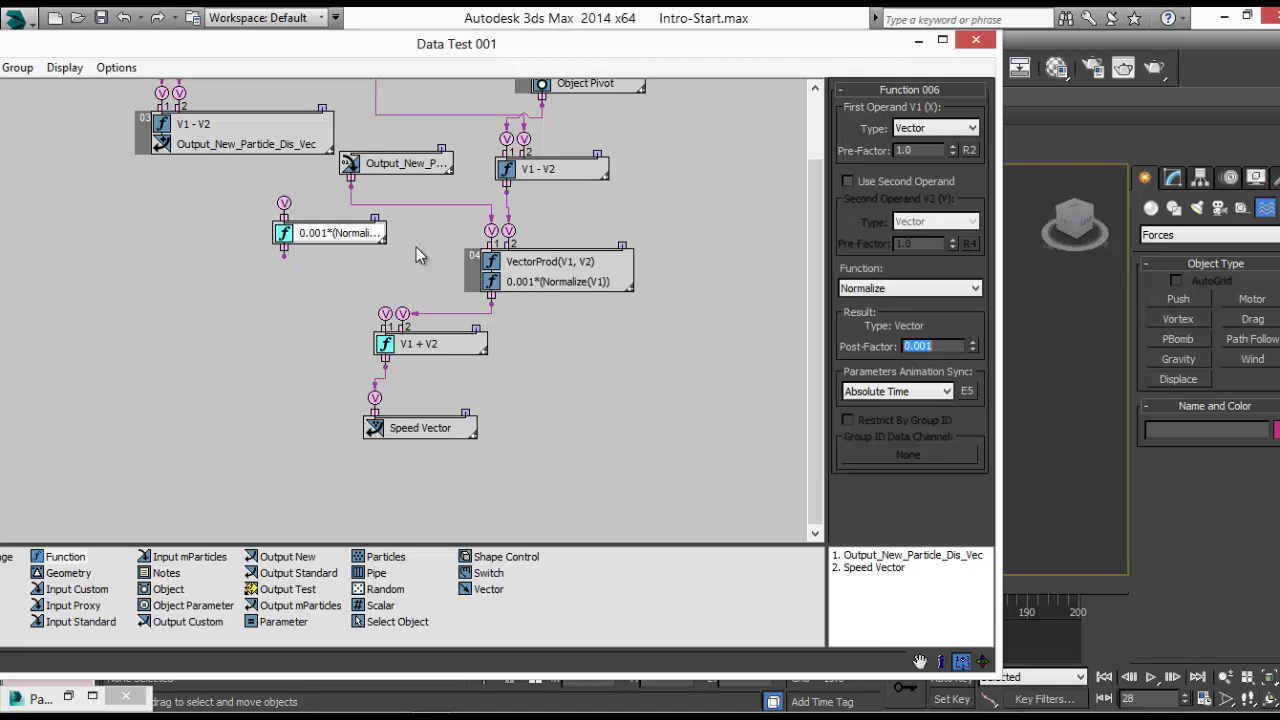
{"action": "left_click_drag", "start_coordinate": [332, 232], "coordinate": [300, 221]}
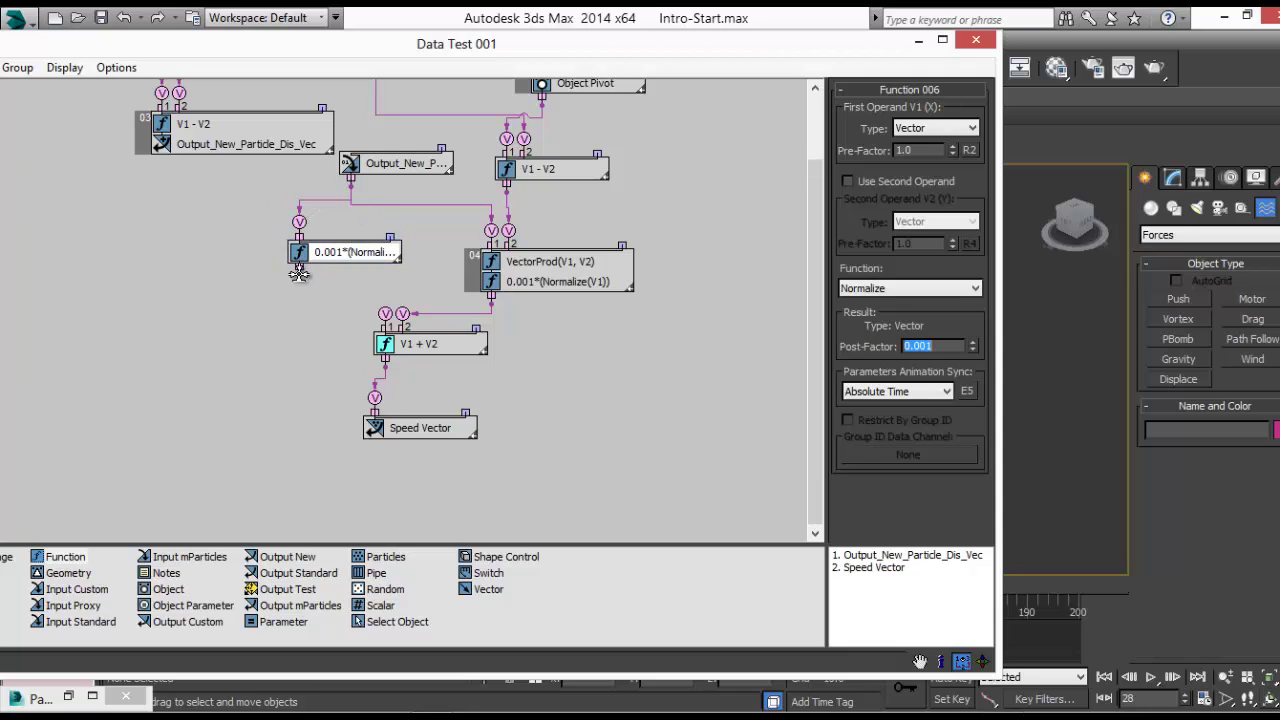
{"action": "left_click_drag", "start_coordinate": [299, 273], "coordinate": [419, 356]}
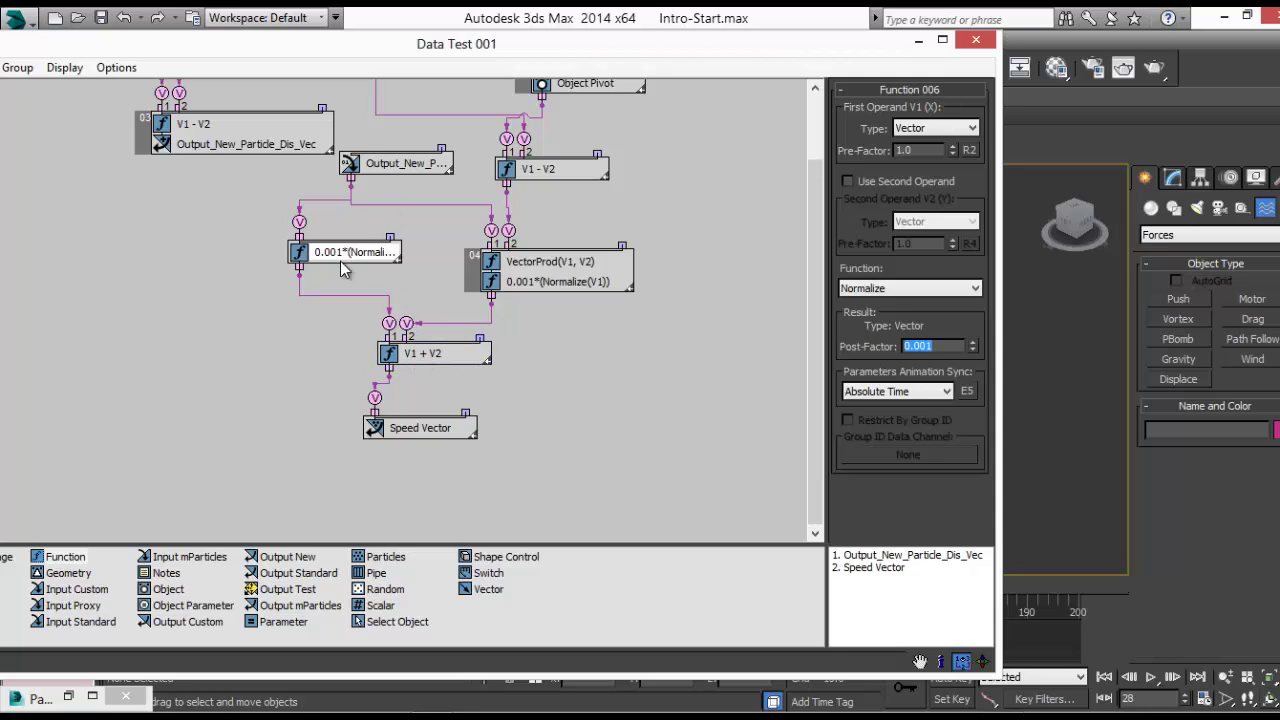
Minimize the Data Test window and scrub to frames 72 and 49 to check the motion with the added inward vector
{"action": "left_click", "coordinate": [919, 40]}
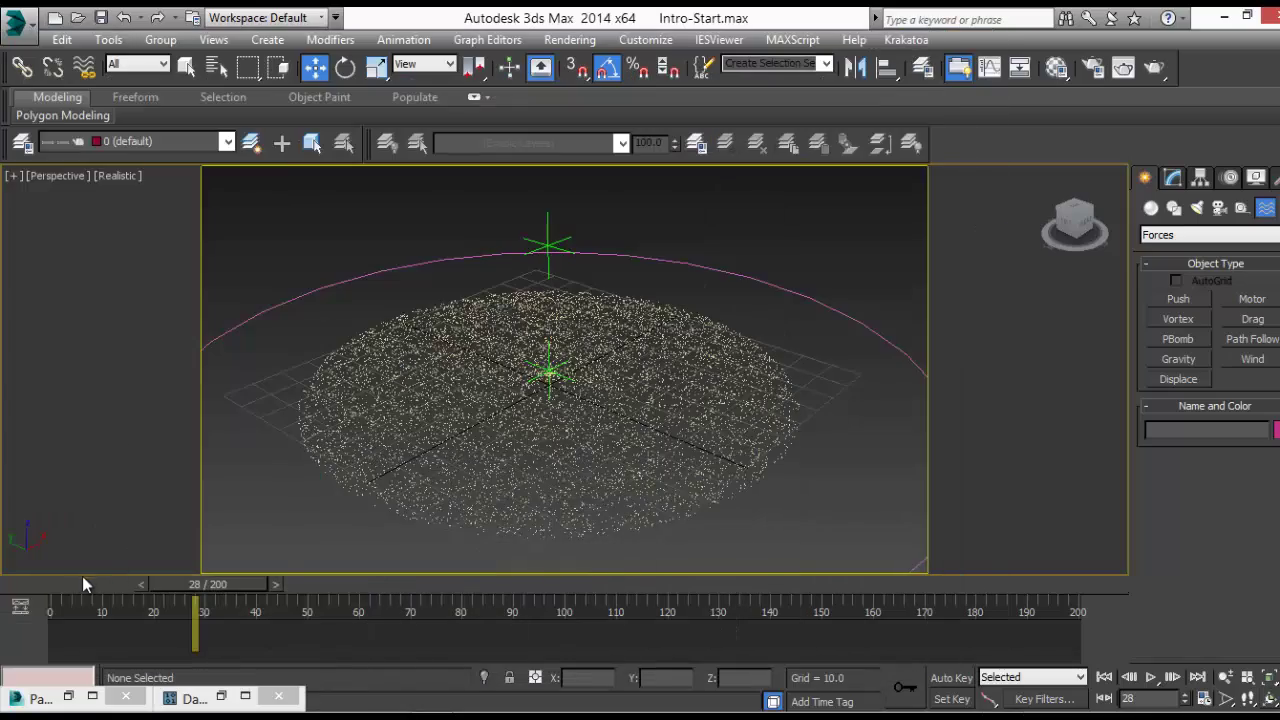
{"action": "left_click_drag", "start_coordinate": [82, 584], "coordinate": [421, 574]}
{"action": "key", "text": "w"}
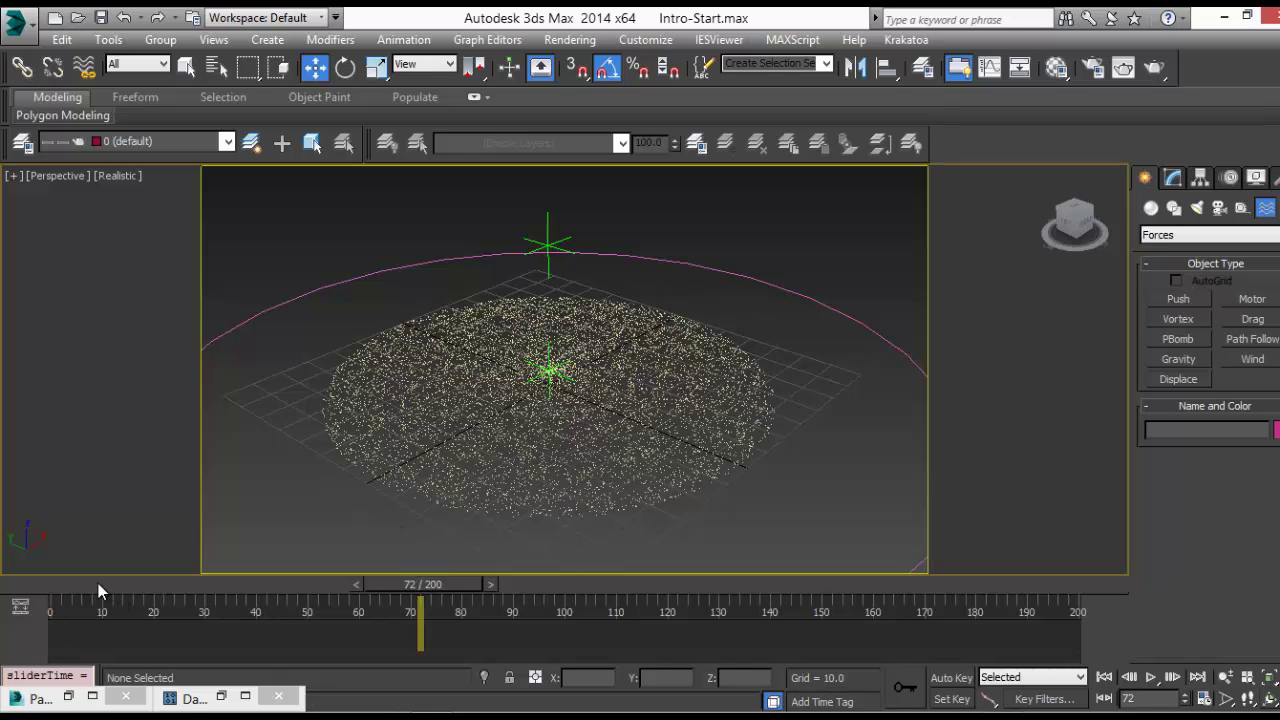
{"action": "left_click_drag", "start_coordinate": [98, 583], "coordinate": [312, 585]}
{"action": "key", "text": "w"}
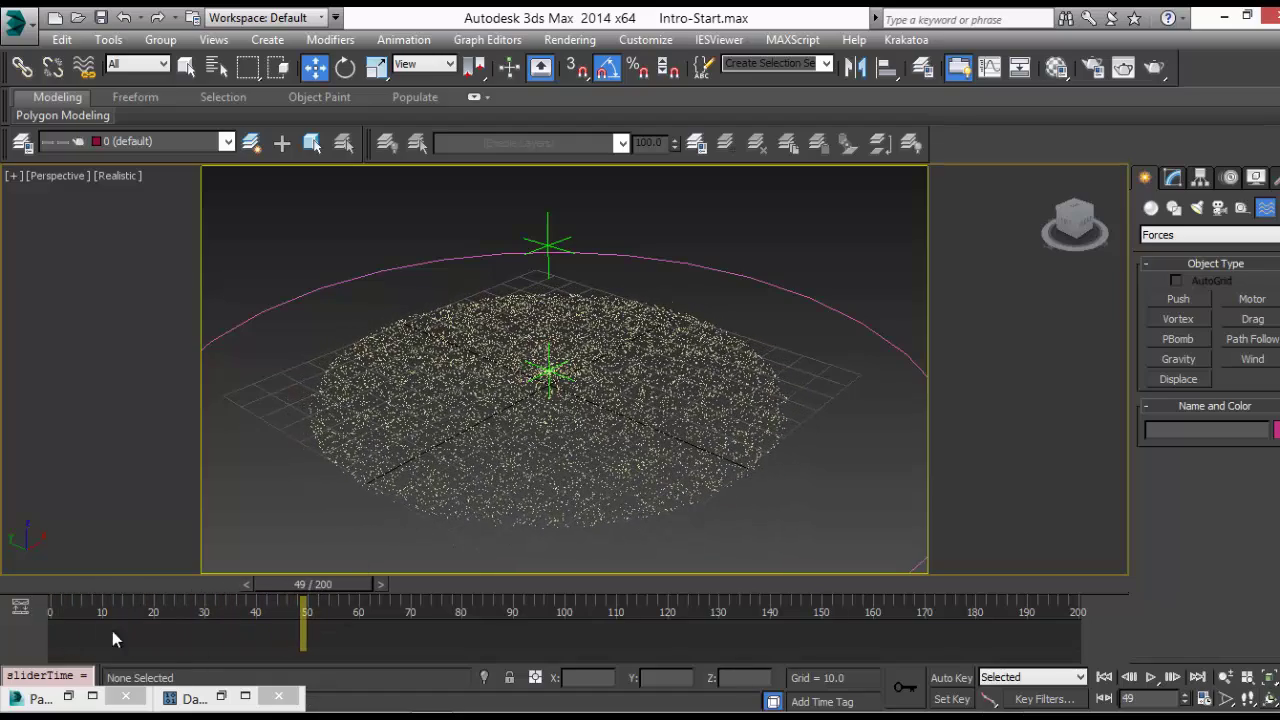
Restore the Data Test window and set the post-factor of the standalone Normalize function to 0.1
{"action": "left_click", "coordinate": [190, 698]}
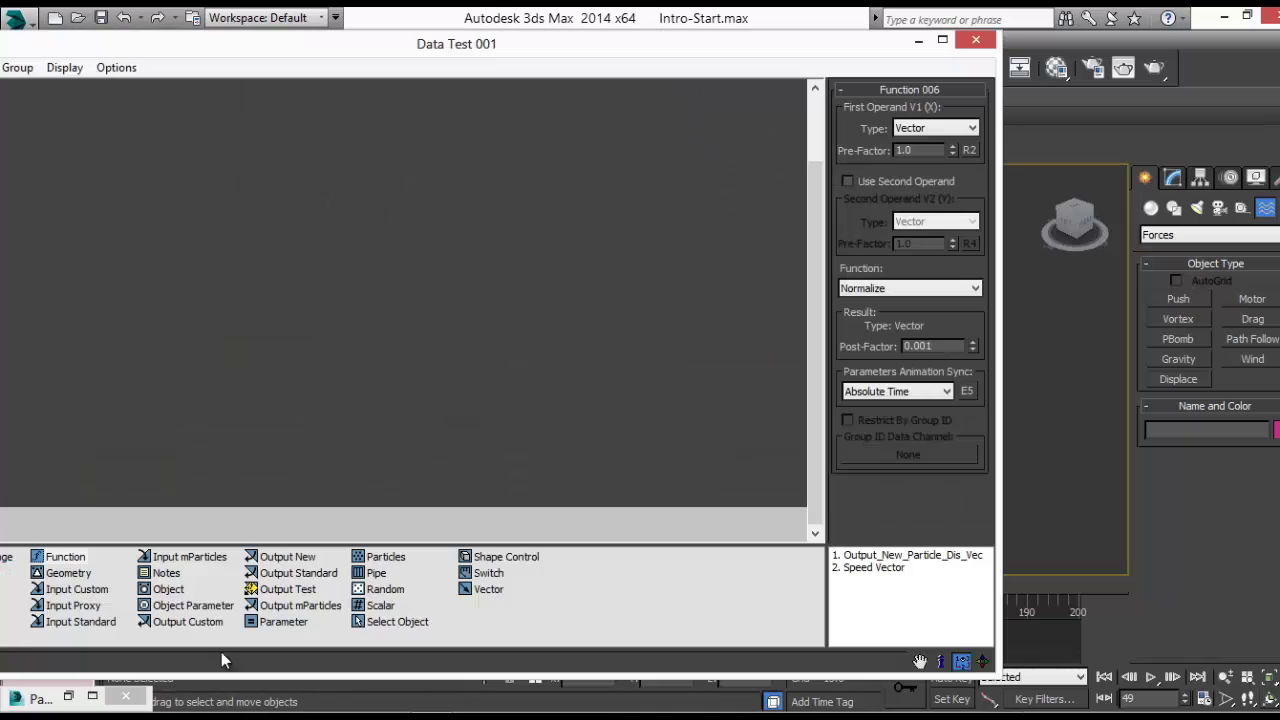
{"action": "middle_click_drag", "start_coordinate": [424, 364], "coordinate": [415, 430]}
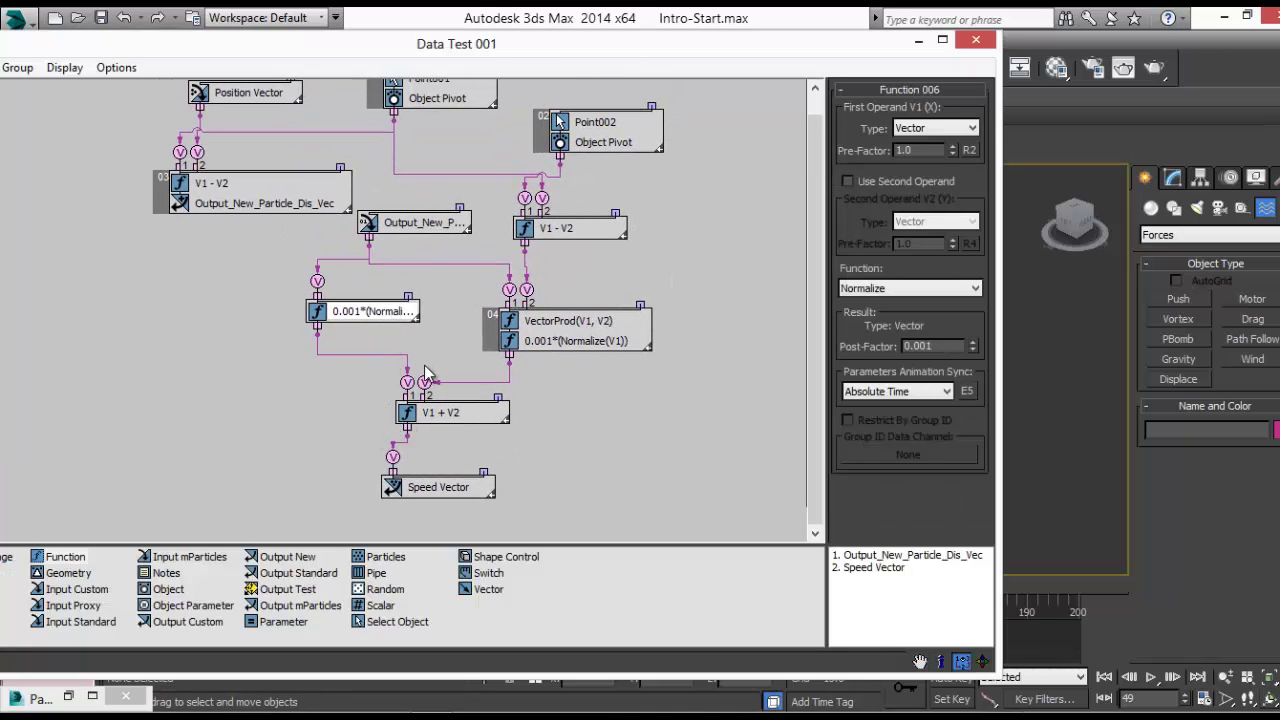
{"action": "left_click", "coordinate": [442, 420]}
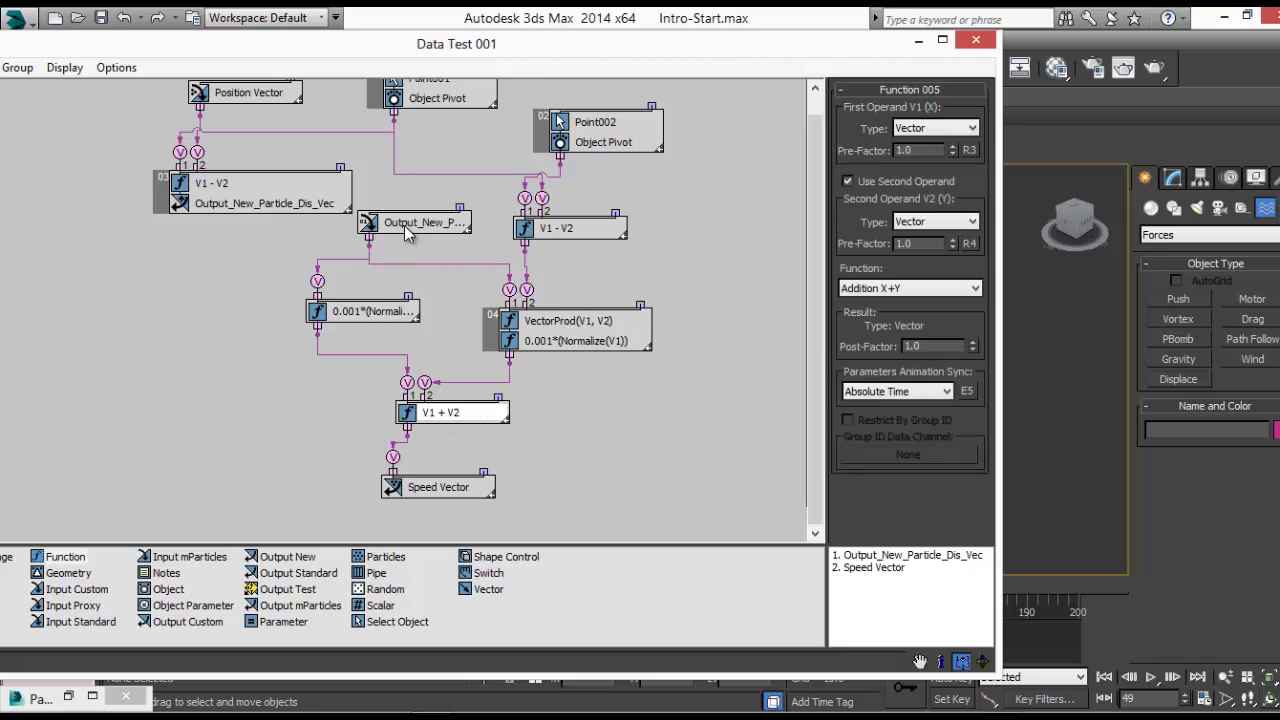
{"action": "left_click_drag", "start_coordinate": [407, 233], "coordinate": [423, 233]}
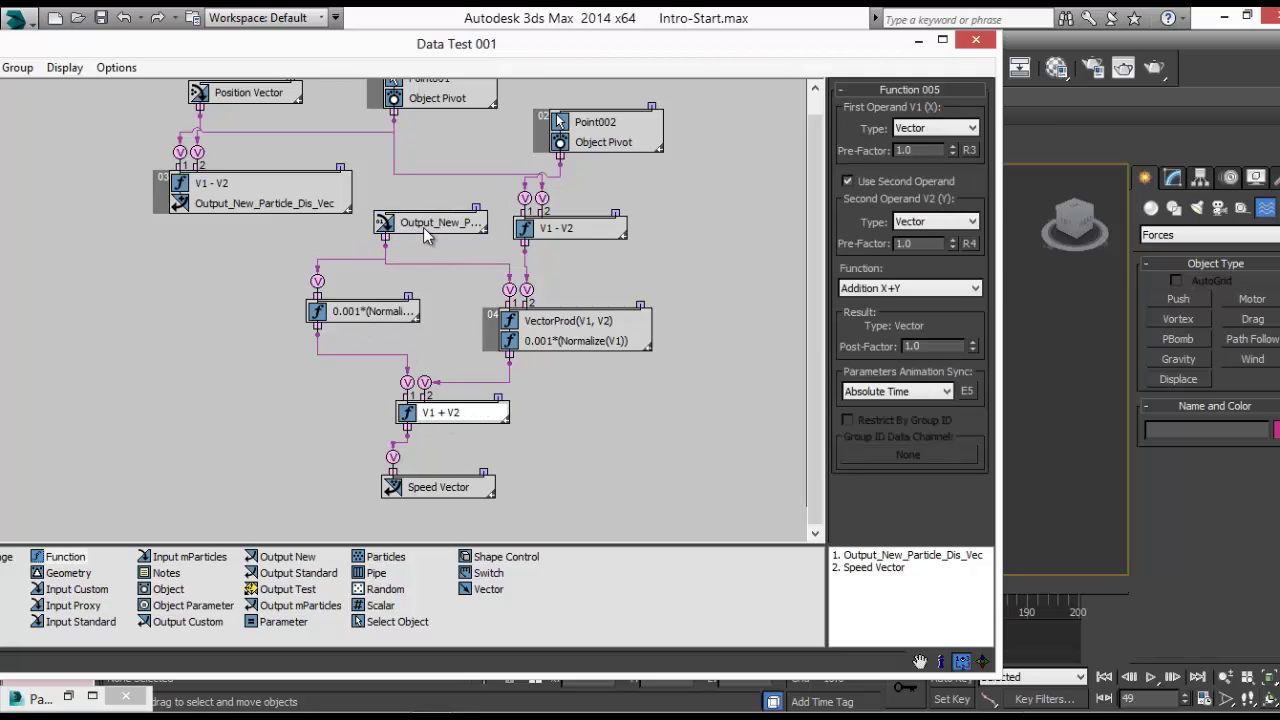
{"action": "left_click", "coordinate": [346, 312]}
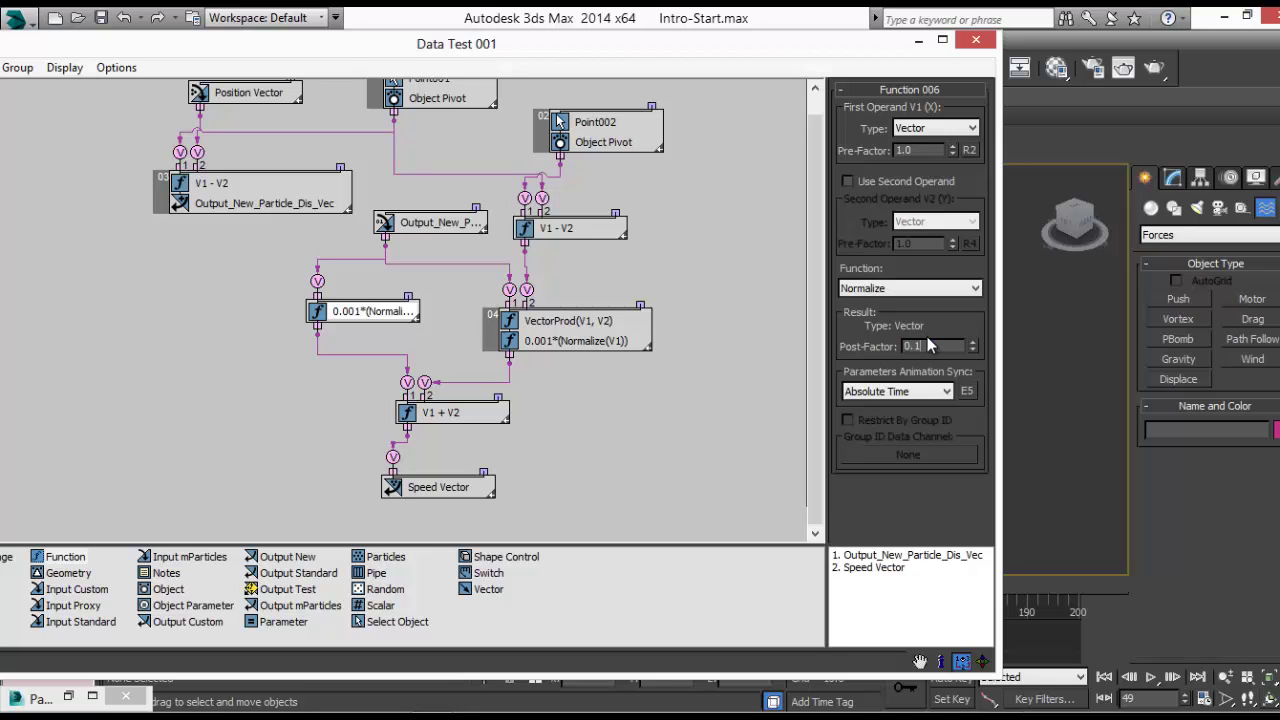
{"action": "key", "text": "Return"}
Minimize the Data Test window and scrub back to frame 0 to check the effect of the stronger factor
{"action": "left_click", "coordinate": [918, 40]}
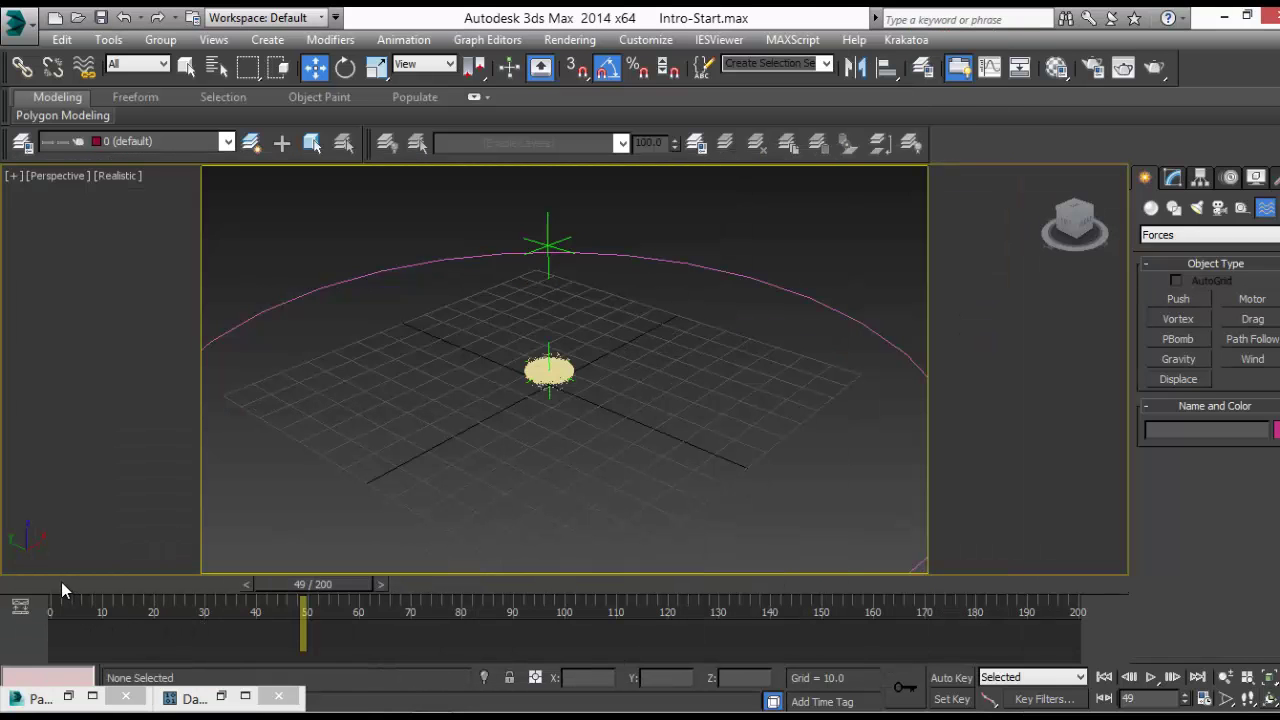
{"action": "mouse_move", "coordinate": [61, 582]}
{"action": "left_mouse_down"}
{"action": "mouse_move", "coordinate": [93, 583]}
{"action": "mouse_move", "coordinate": [52, 584]}
{"action": "left_mouse_up"}
{"action": "key", "text": "w"}
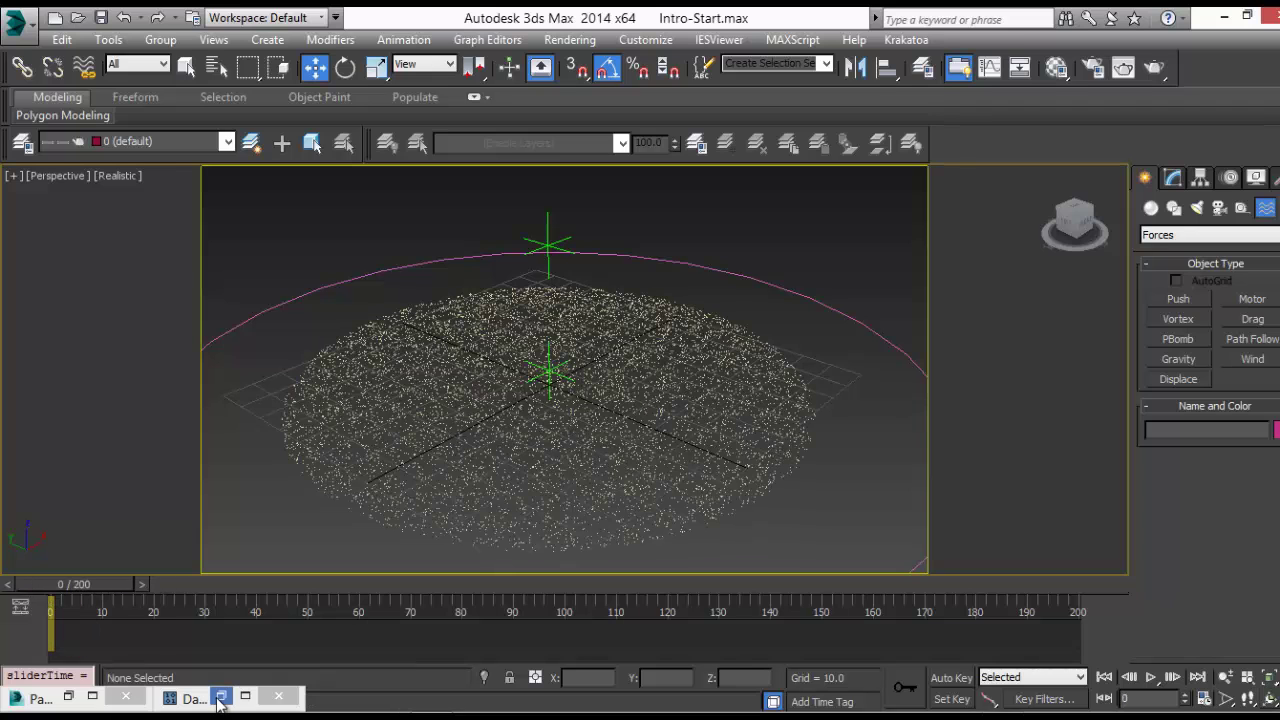
Set the standalone Normalize function's post-factor to 0.01 and scrub to frame 9 to check the particle motion
{"action": "left_click", "coordinate": [221, 697]}
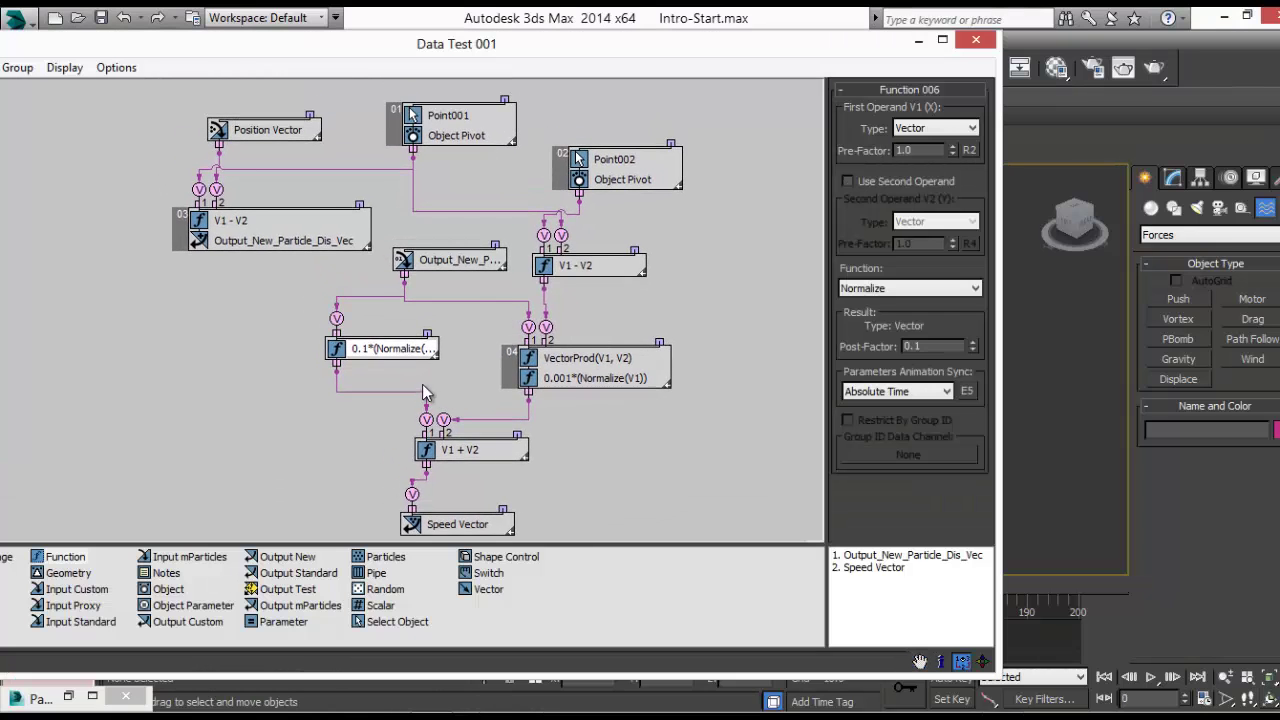
{"action": "middle_click_drag", "start_coordinate": [422, 384], "coordinate": [399, 348]}
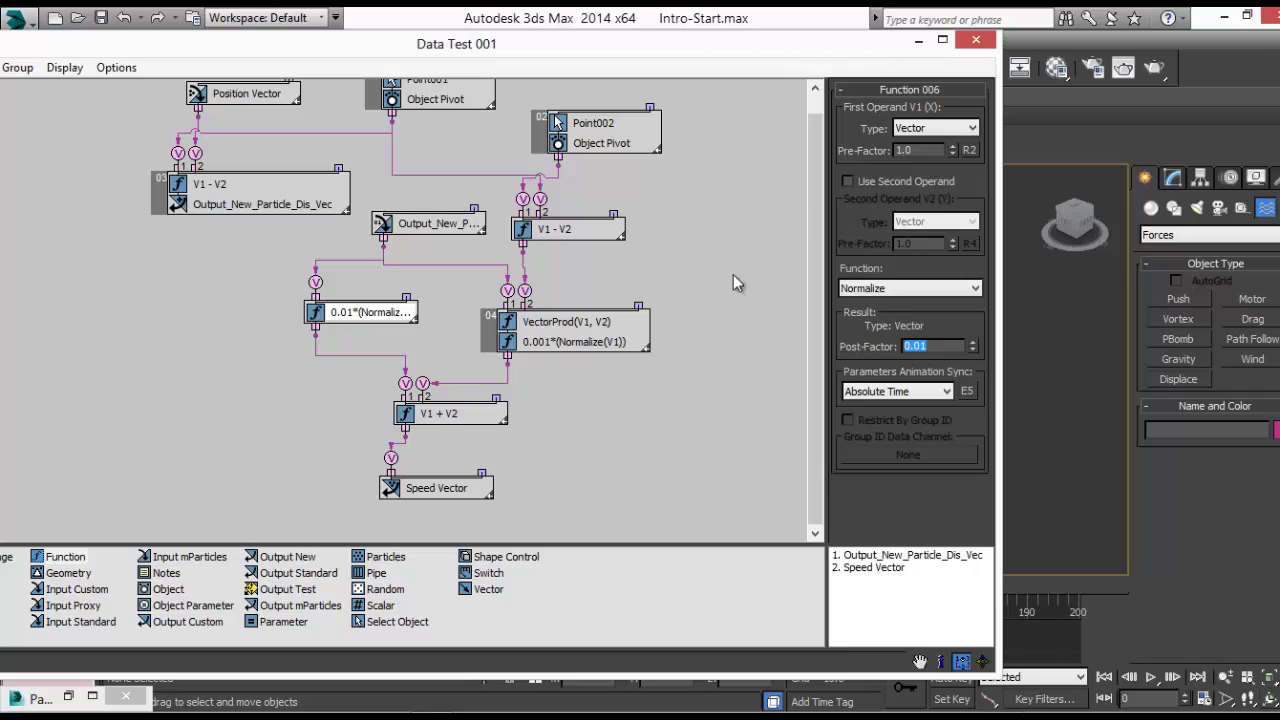
{"action": "left_click", "coordinate": [918, 40]}
{"action": "left_click_drag", "start_coordinate": [56, 586], "coordinate": [104, 585]}
{"action": "key", "text": "w"}
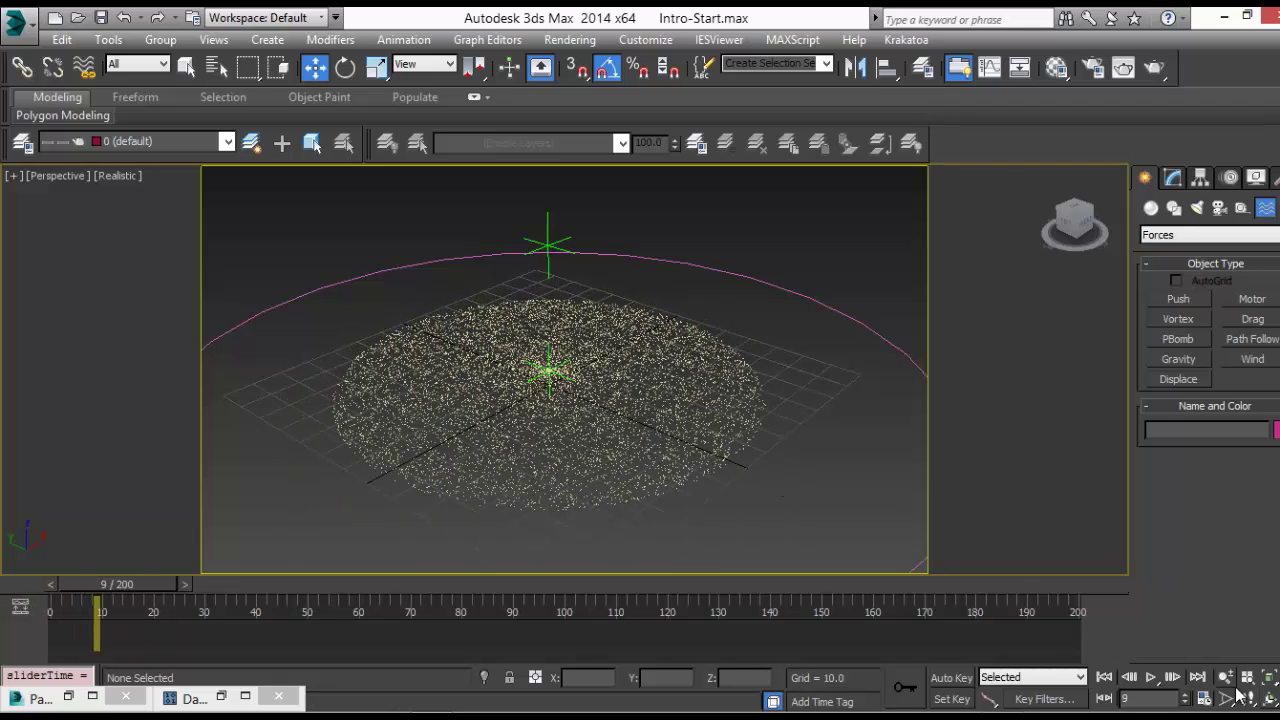
Move the Point002 helper along Y to about 66.5, scrub to frame 20, and lower the helper along Z to test the particles' response
{"action": "key", "text": "e"}
{"action": "middle_click_drag", "start_coordinate": [565, 414], "coordinate": [540, 447], "text": "alt"}
{"action": "key", "text": "w"}
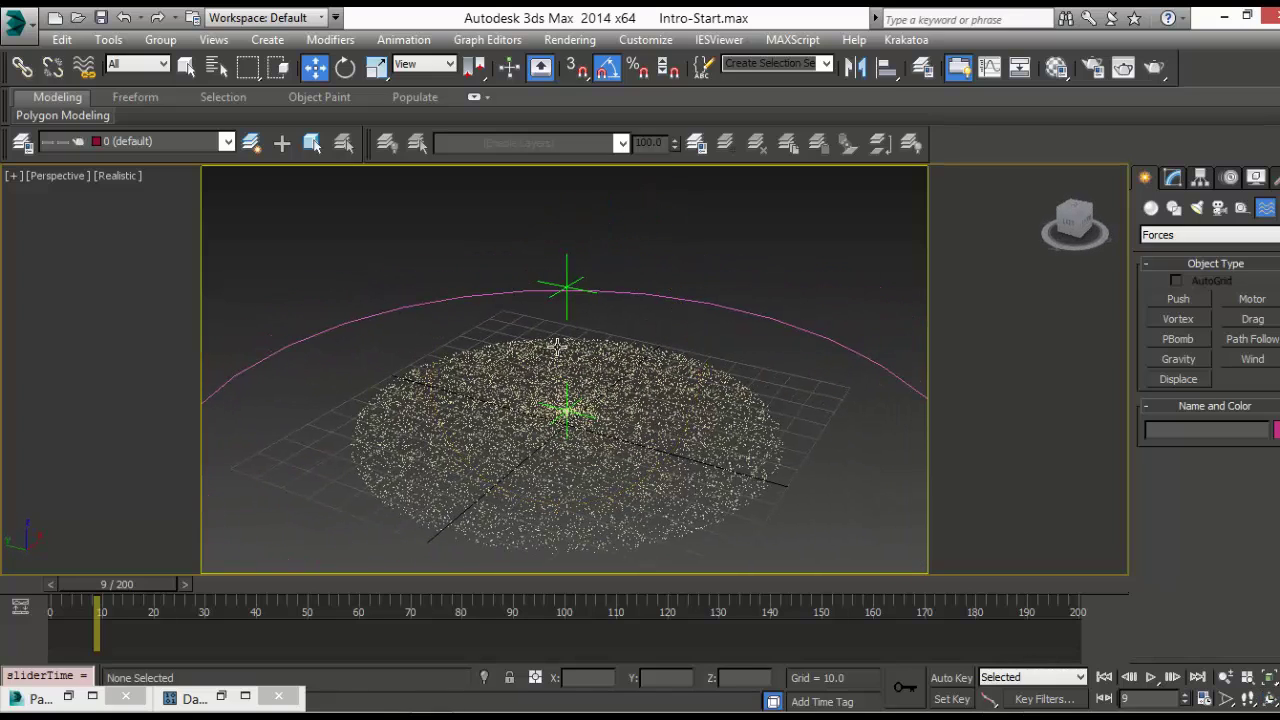
{"action": "left_click", "coordinate": [565, 289]}
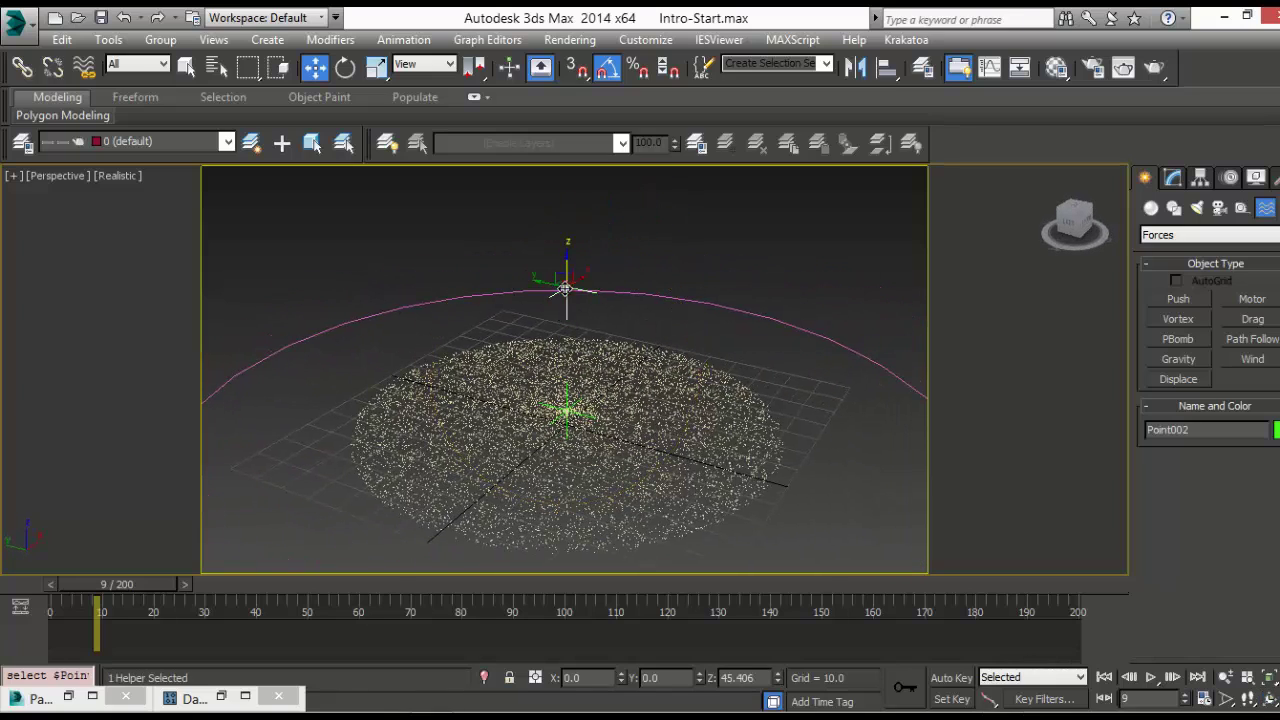
{"action": "middle_click_drag", "start_coordinate": [567, 438], "coordinate": [550, 421]}
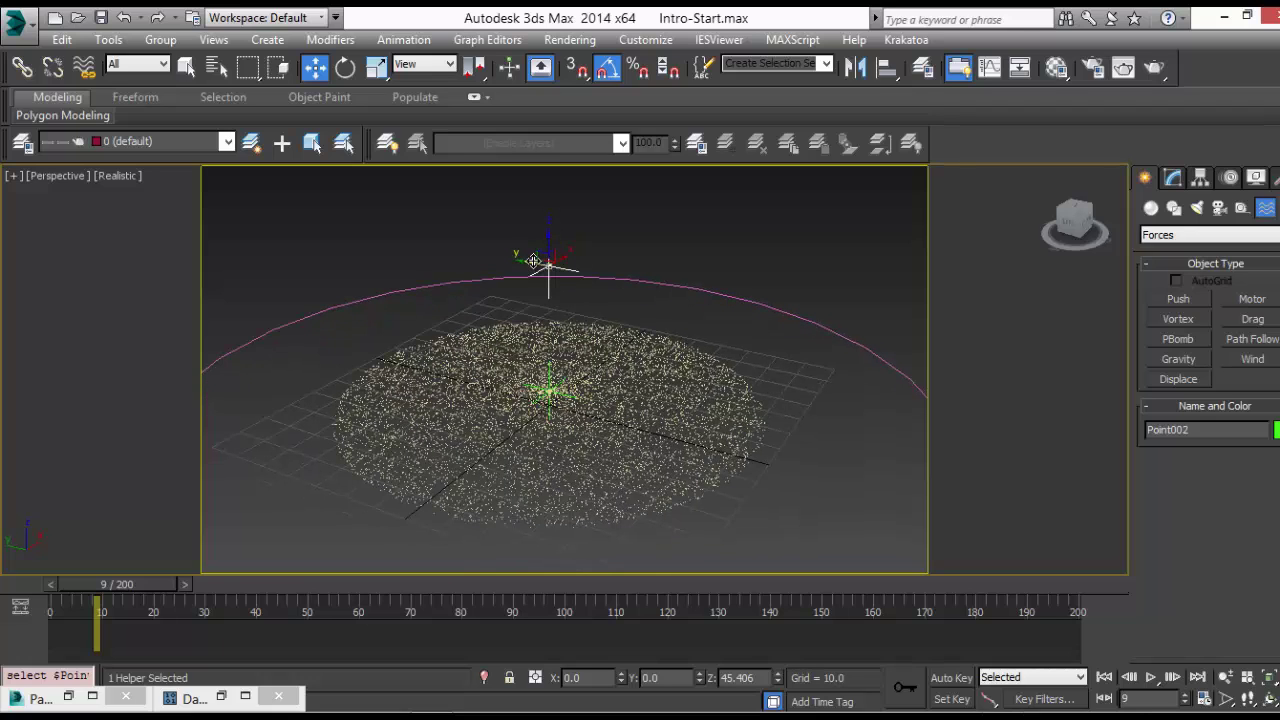
{"action": "left_click_drag", "start_coordinate": [526, 258], "coordinate": [350, 225]}
{"action": "left_click_drag", "start_coordinate": [103, 583], "coordinate": [153, 587]}
{"action": "left_click_drag", "start_coordinate": [370, 211], "coordinate": [372, 354]}
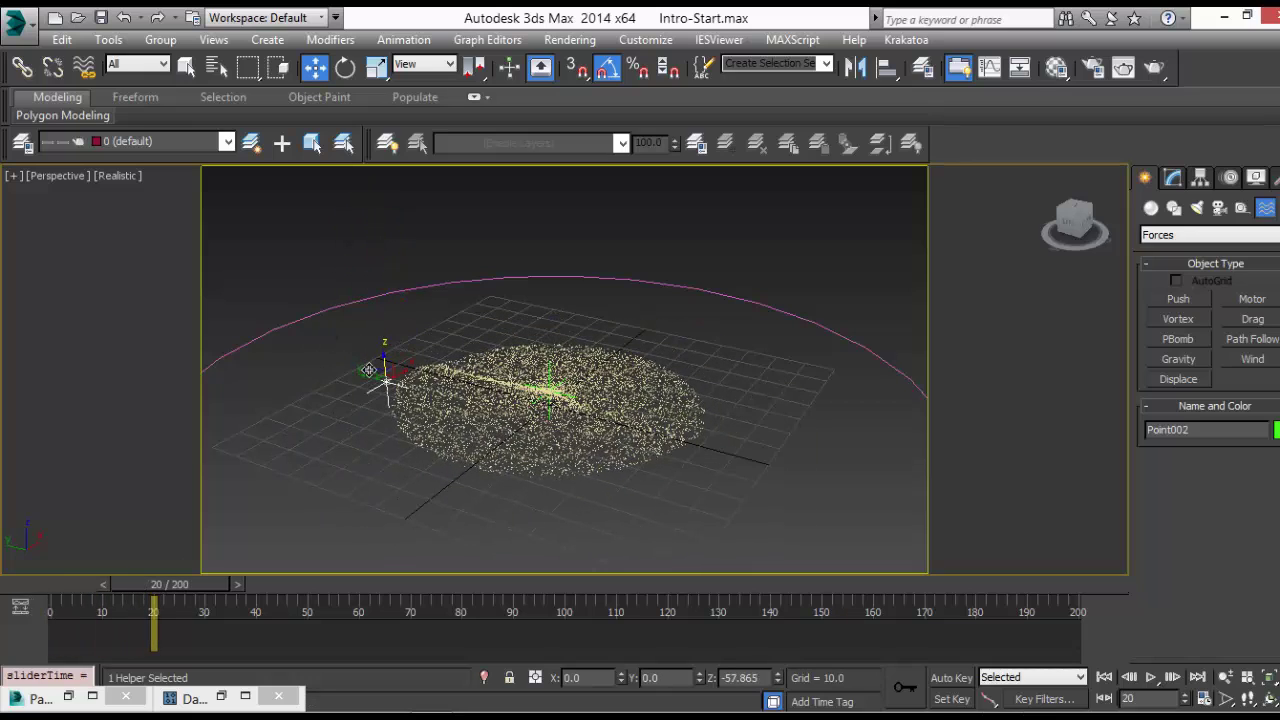
Undo the Point002 helper's moves along Z and Y and return the timeline to frame 0
{"action": "key", "text": "ctrl+z"}
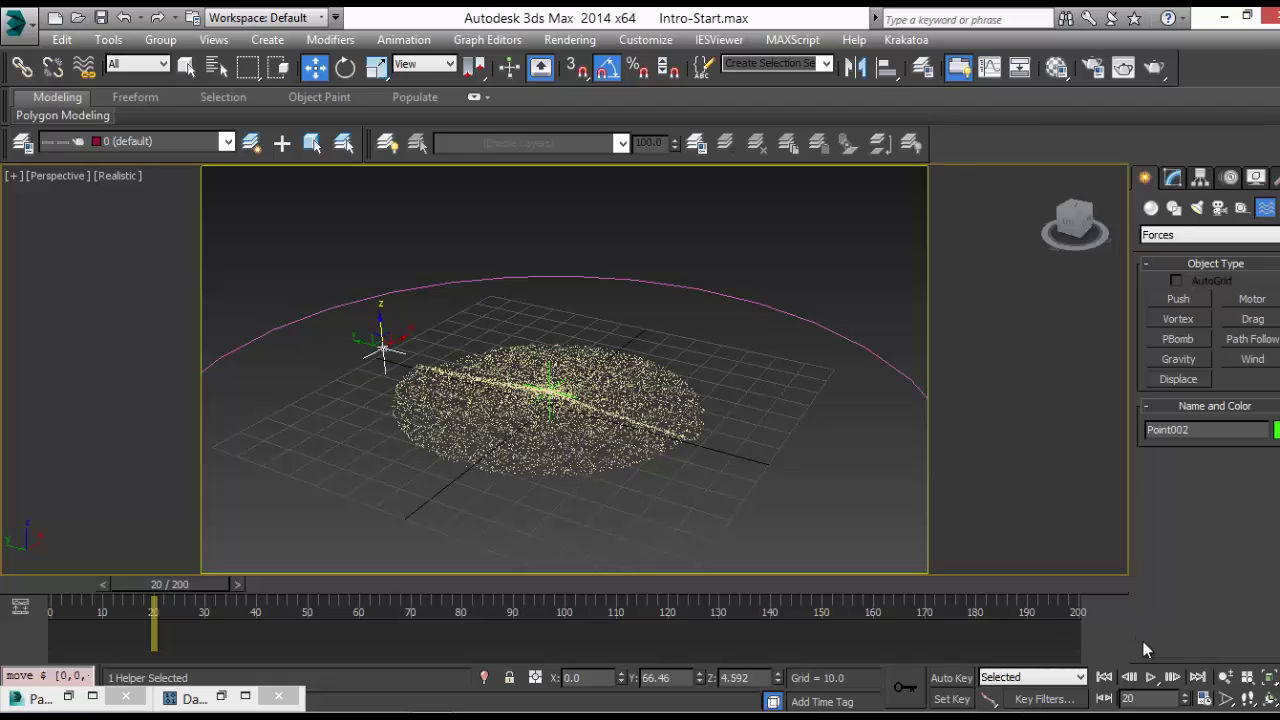
{"action": "left_click", "coordinate": [1266, 700]}
{"action": "left_click_drag", "start_coordinate": [653, 408], "coordinate": [460, 569]}
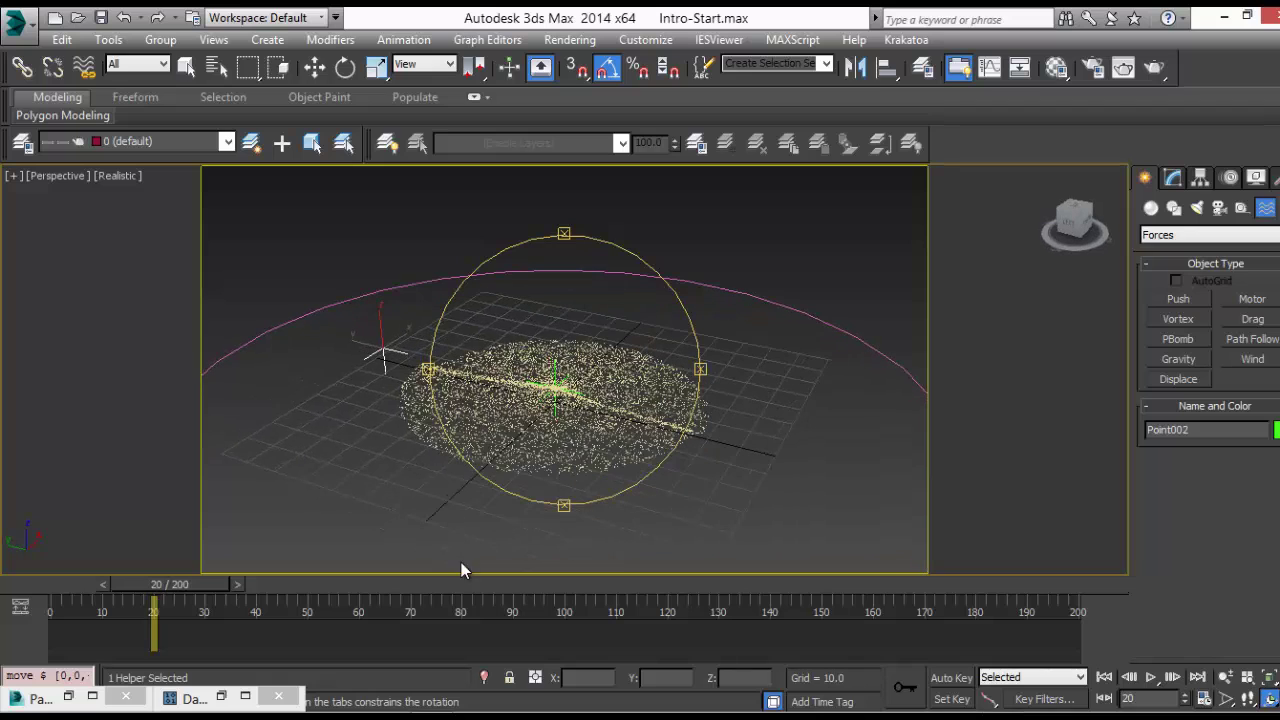
{"action": "key", "text": "w"}
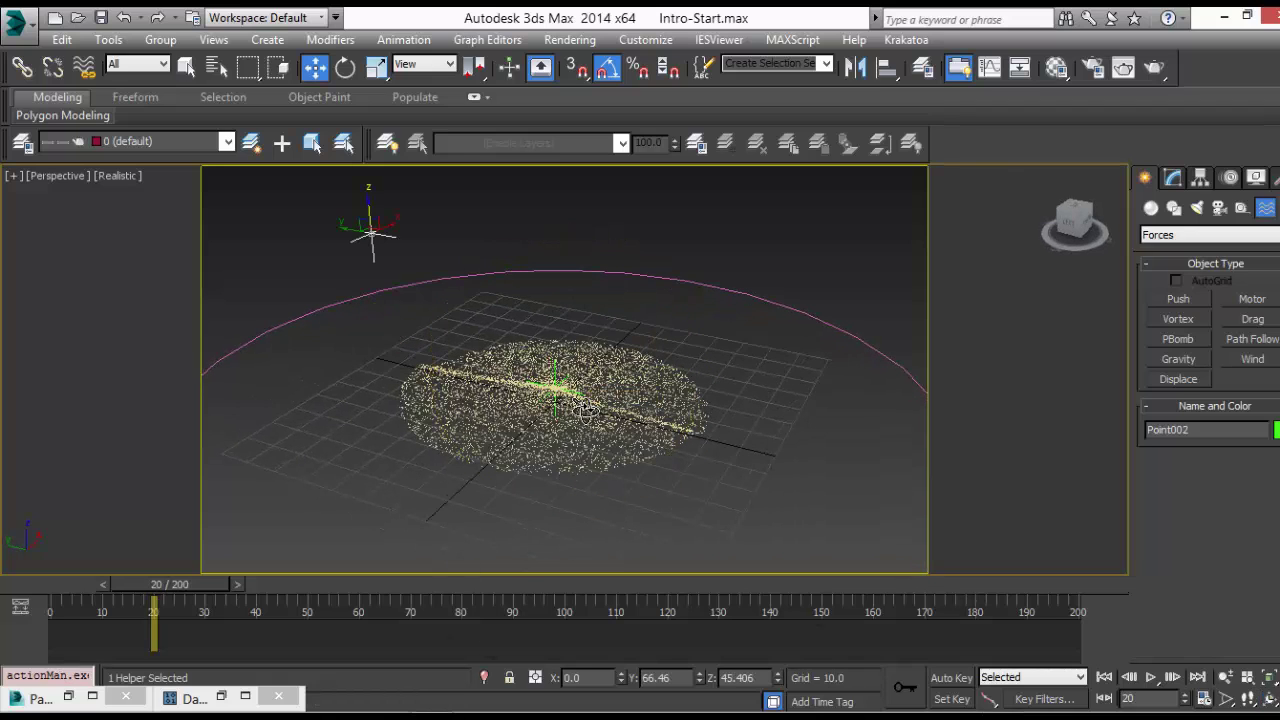
{"action": "left_click_drag", "start_coordinate": [175, 584], "coordinate": [77, 588]}
{"action": "key", "text": "w"}
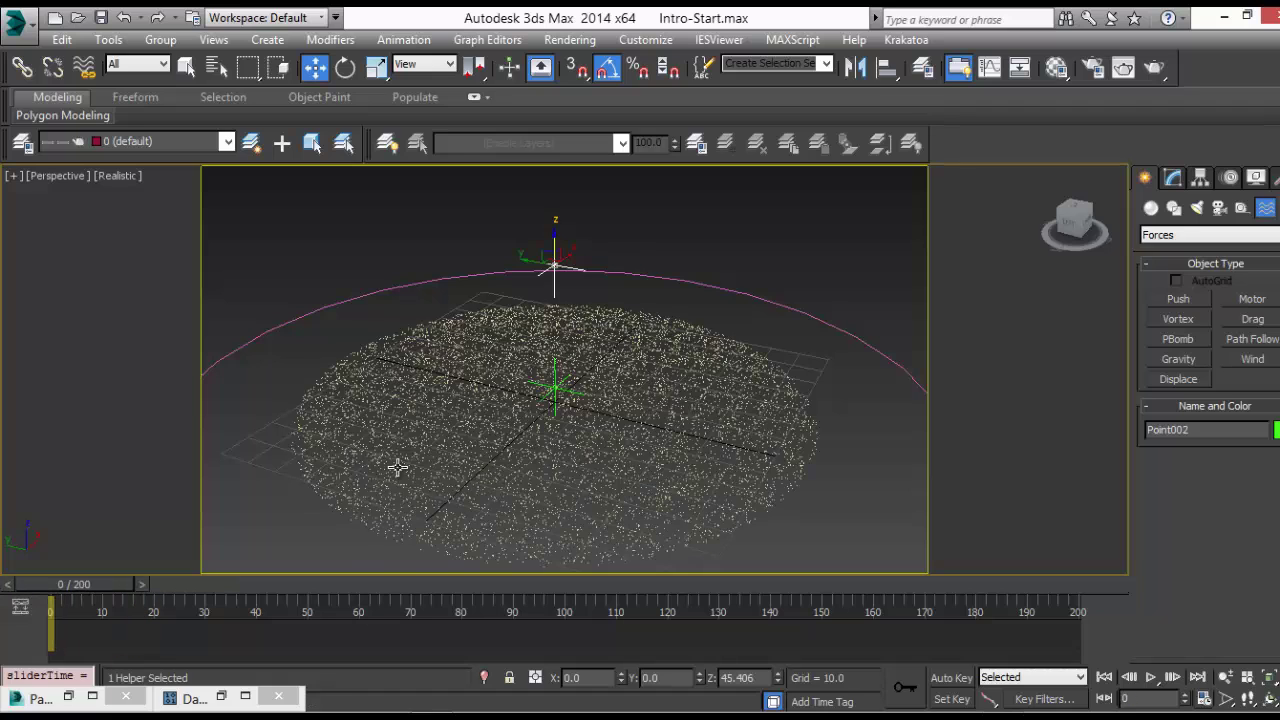
Reduce Circle001's radius to 55.2 so the circle lies inside the particle disc
{"action": "scroll", "coordinate": [394, 463], "scroll_direction": "down", "scroll_amount": 3}
{"action": "middle_click_drag", "start_coordinate": [398, 470], "coordinate": [481, 456]}
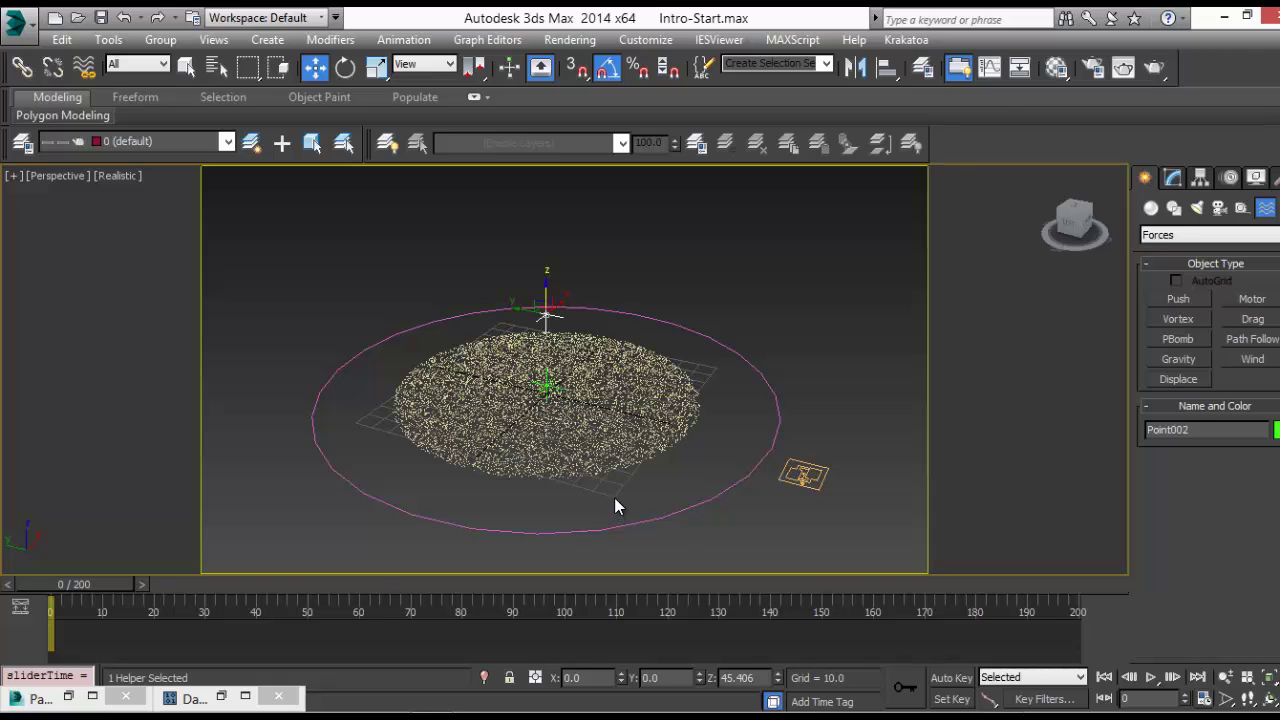
{"action": "left_click", "coordinate": [712, 498]}
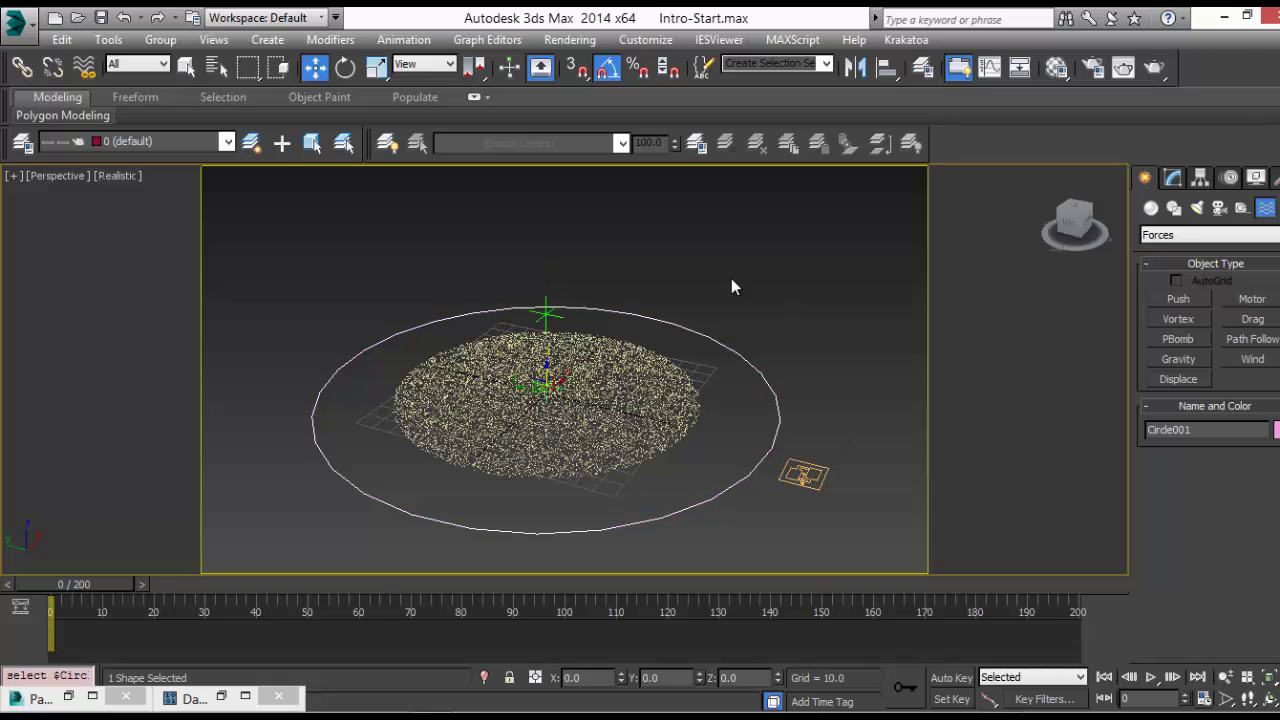
{"action": "left_click", "coordinate": [1174, 178]}
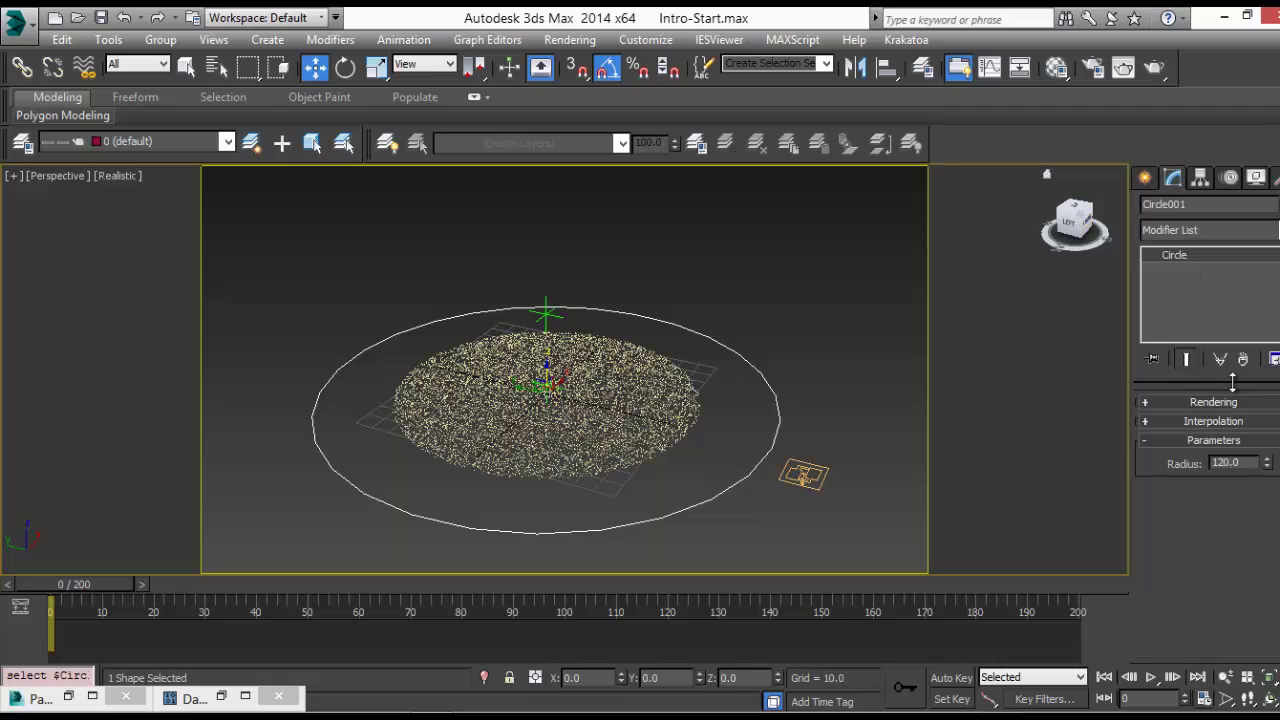
{"action": "left_click_drag", "start_coordinate": [1267, 466], "coordinate": [1264, 508]}
{"action": "scroll", "coordinate": [772, 481], "scroll_direction": "up", "scroll_amount": 3}
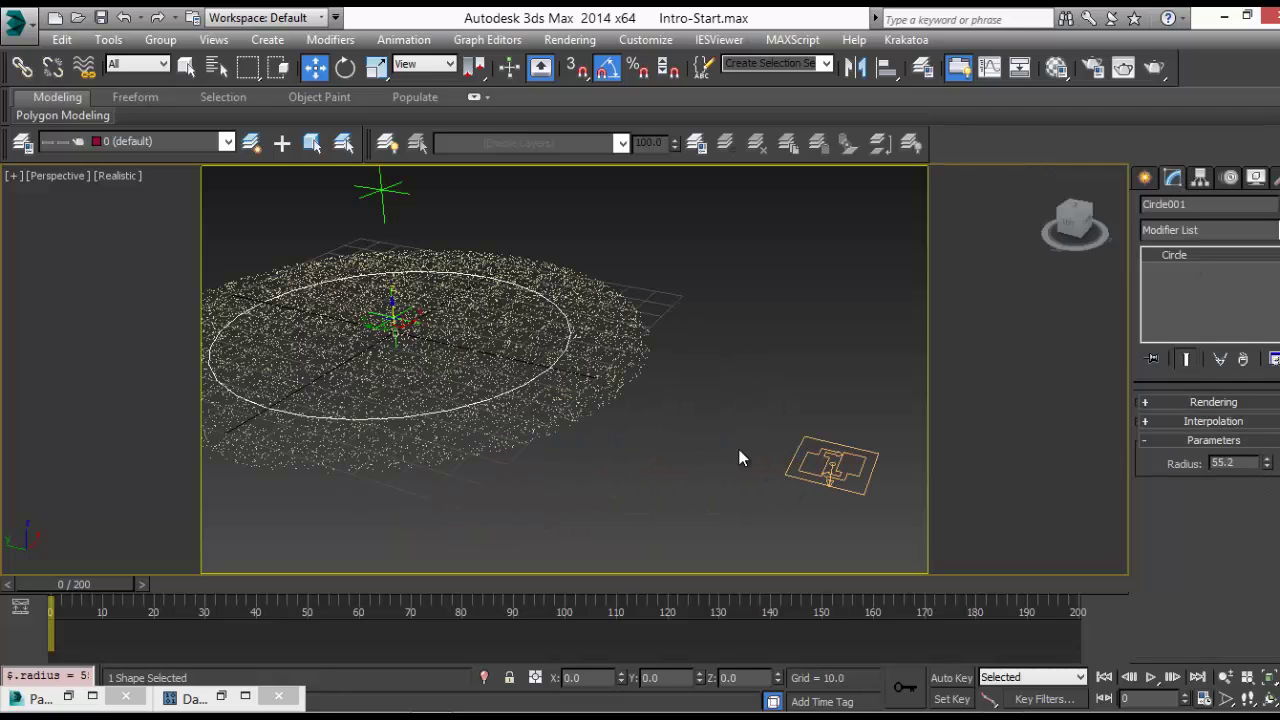
{"action": "middle_click_drag", "start_coordinate": [737, 457], "coordinate": [789, 458]}
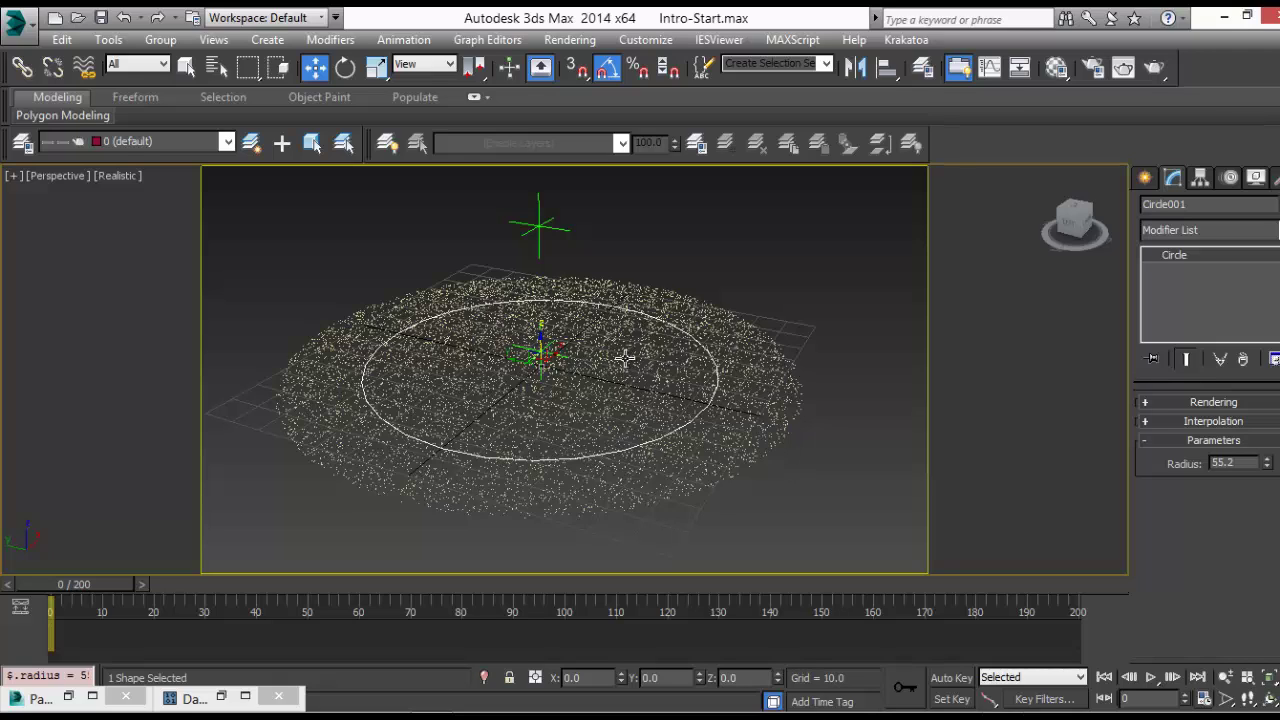
{"action": "middle_click_drag", "start_coordinate": [634, 349], "coordinate": [537, 441], "text": "alt"}
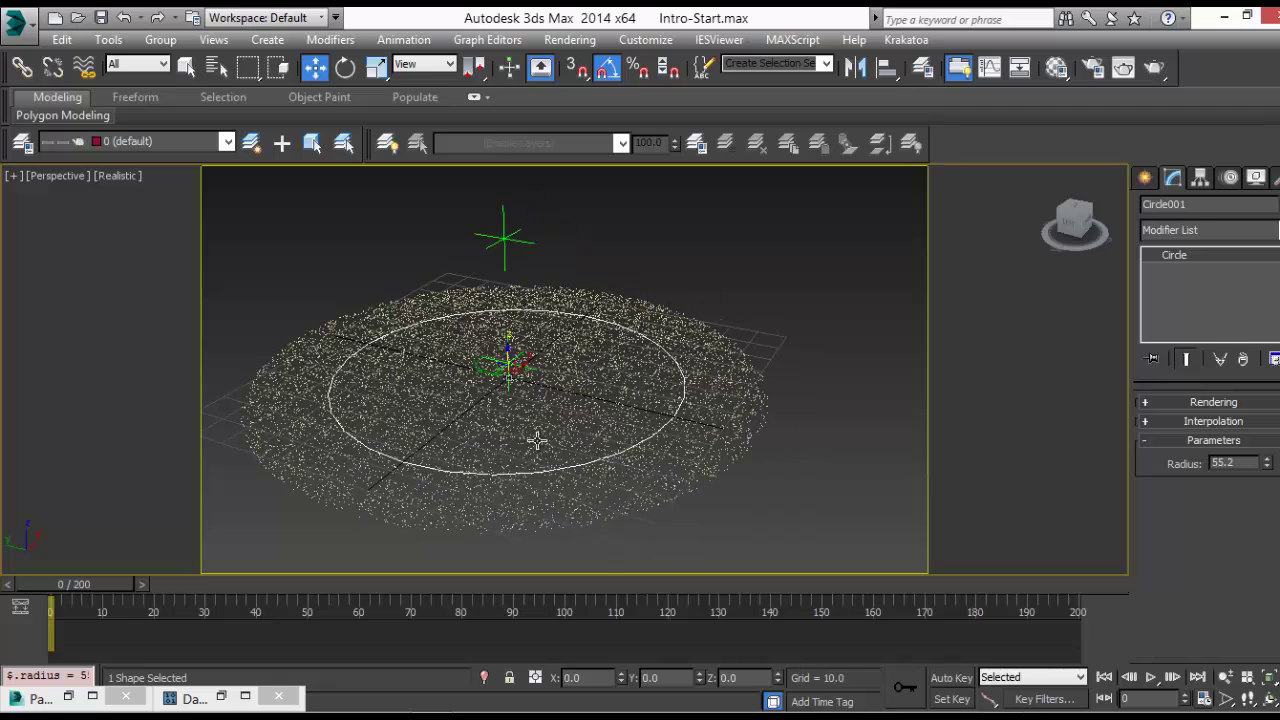
Restore the Data Test window and move the Speed Vector output lower to leave room beneath the V1 + V2 function
{"action": "left_click", "coordinate": [224, 700]}
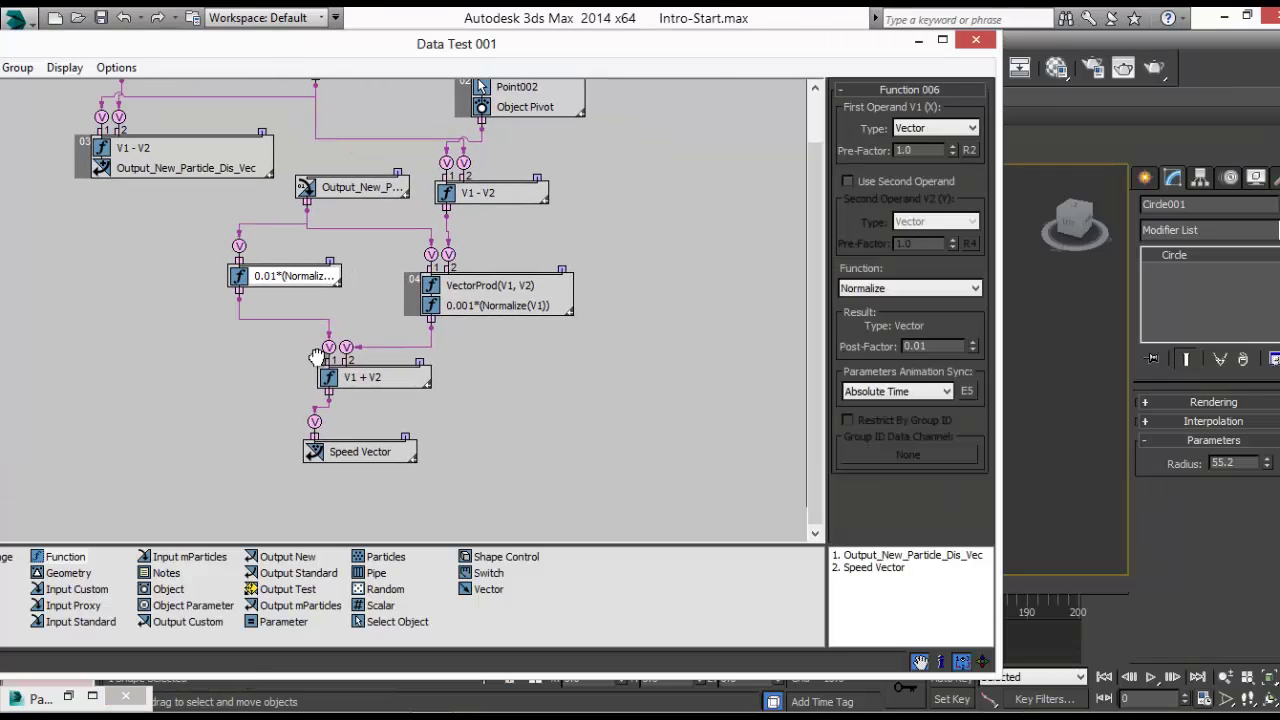
{"action": "middle_click_drag", "start_coordinate": [323, 357], "coordinate": [284, 335]}
{"action": "left_click_drag", "start_coordinate": [265, 427], "coordinate": [268, 461]}
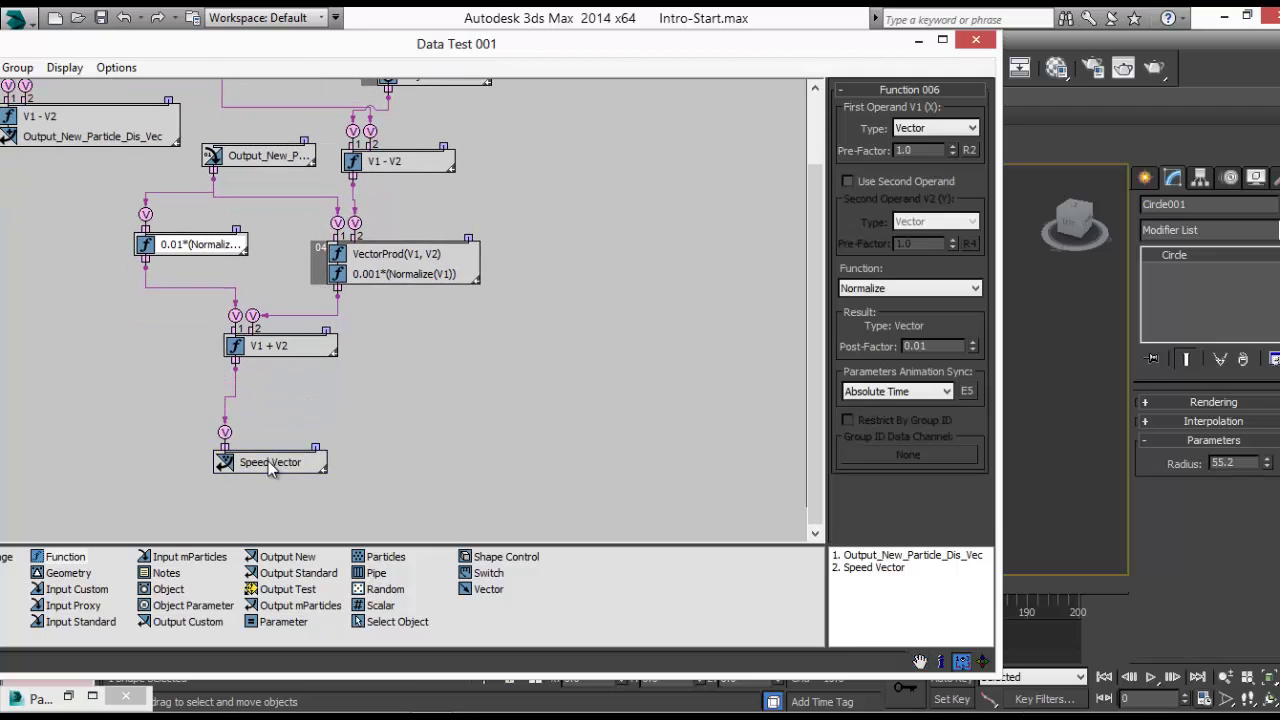
{"action": "middle_click_drag", "start_coordinate": [360, 469], "coordinate": [333, 428]}
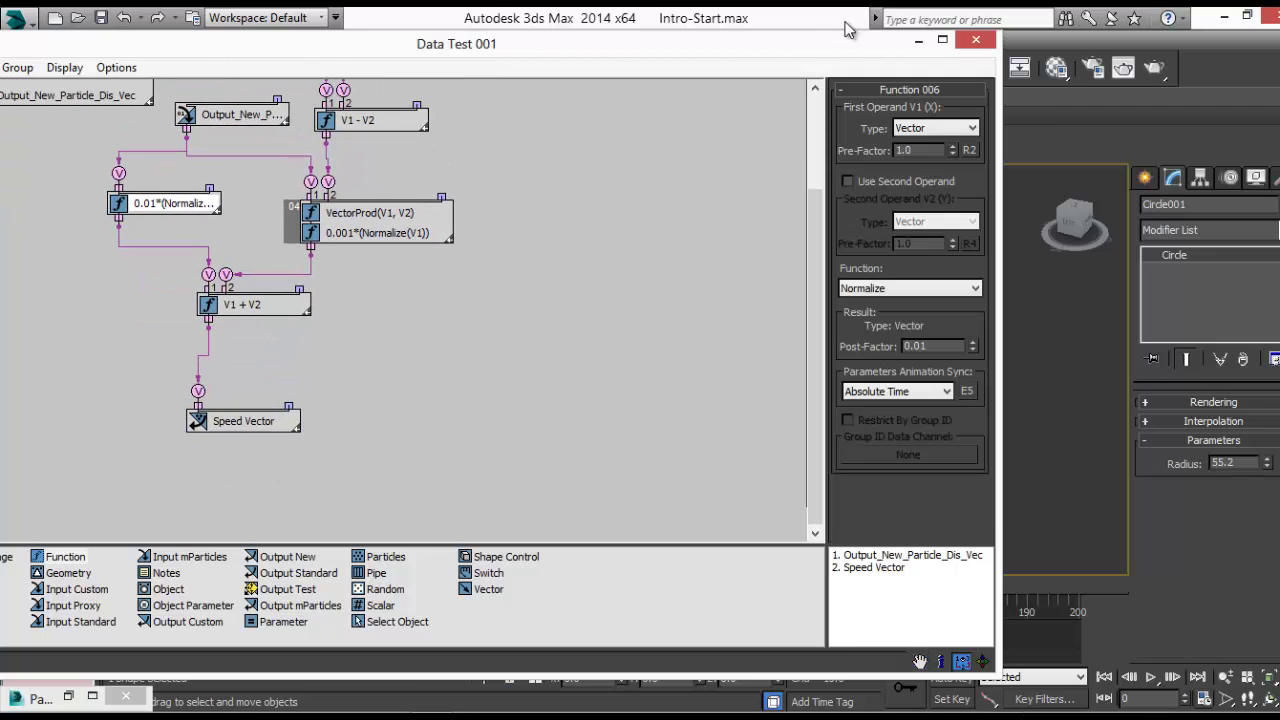
Add an Object Parameter operator beside the existing graph that reads the real-valued Radius parameter of Circle001
{"action": "left_click_drag", "start_coordinate": [188, 612], "coordinate": [505, 292]}
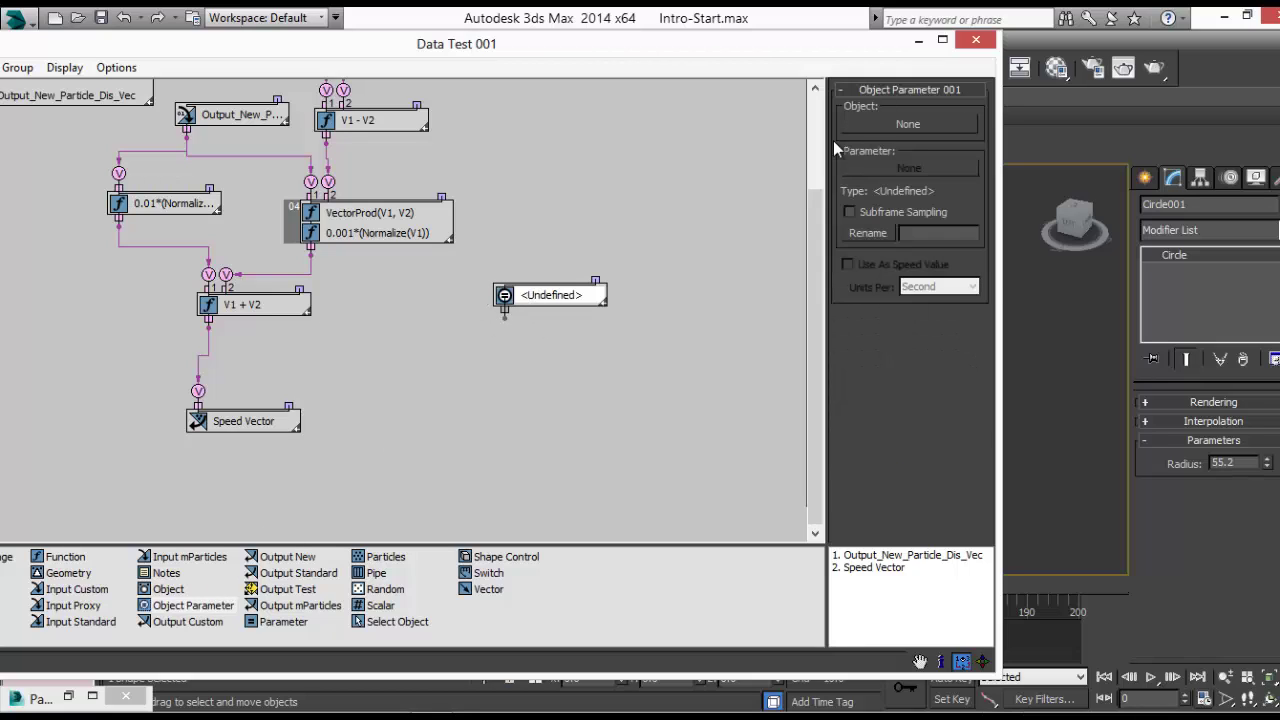
{"action": "left_click", "coordinate": [879, 124]}
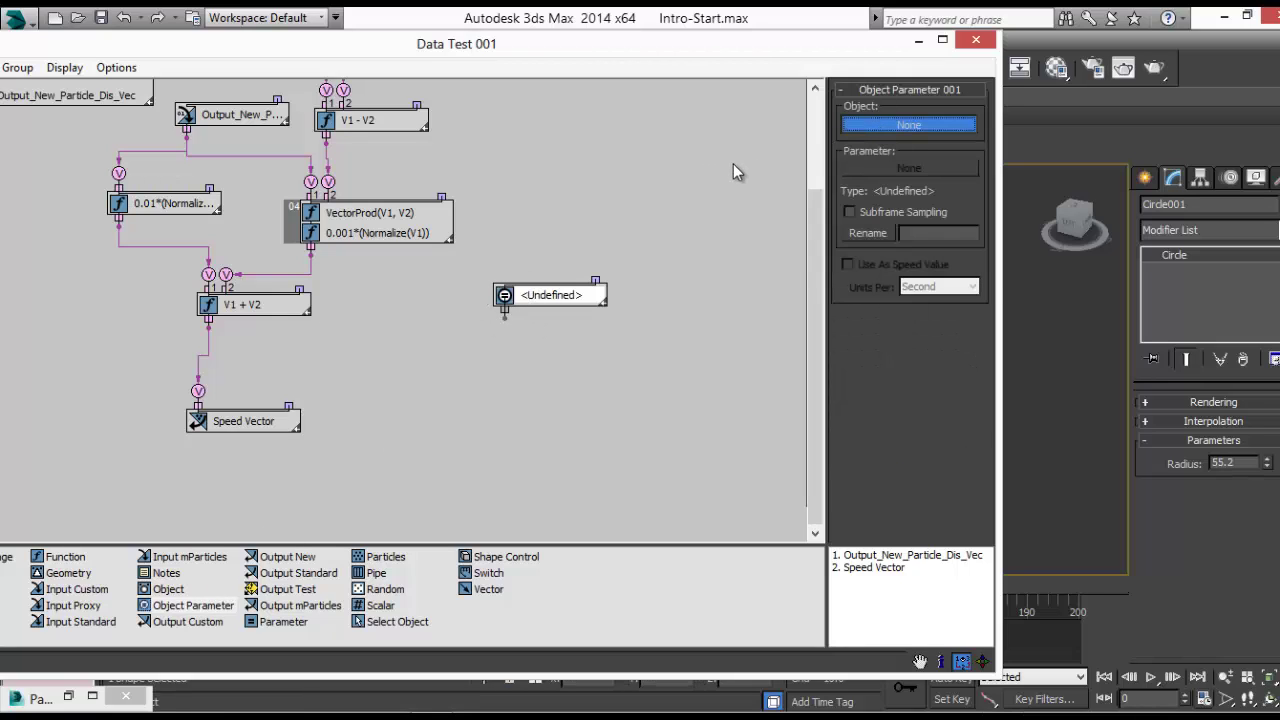
{"action": "key", "text": "h"}
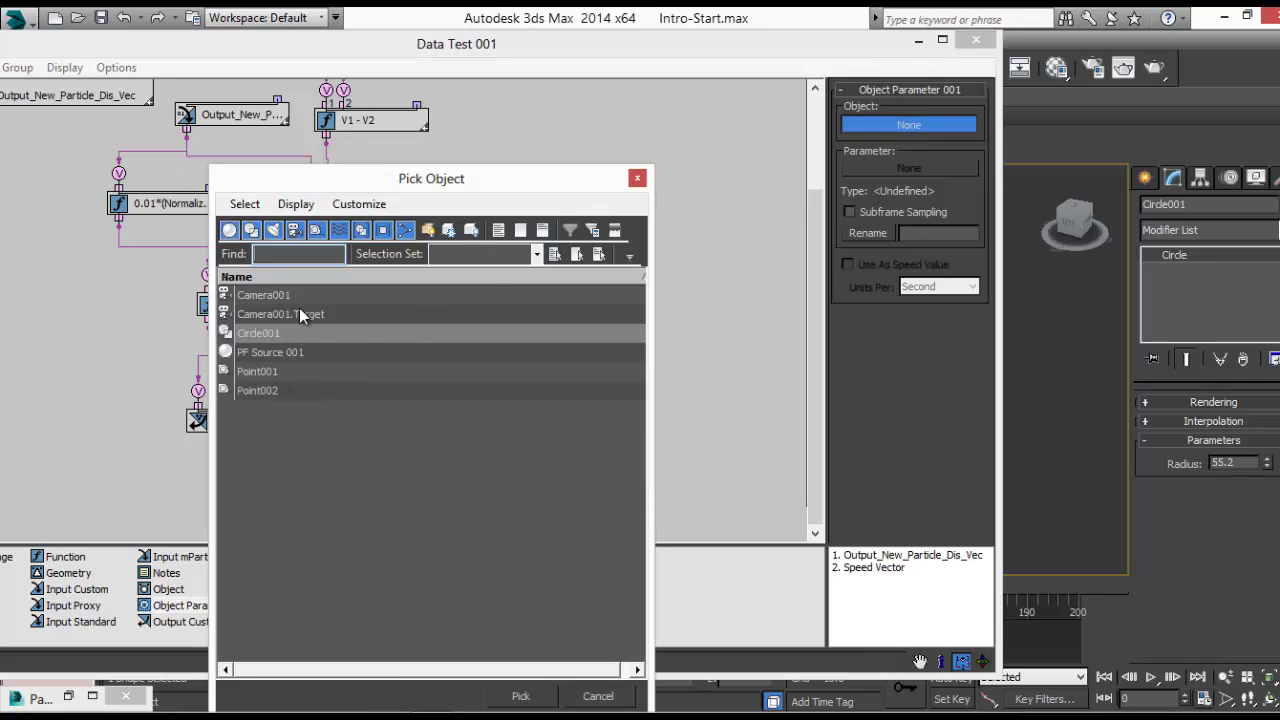
{"action": "double_click", "coordinate": [258, 333]}
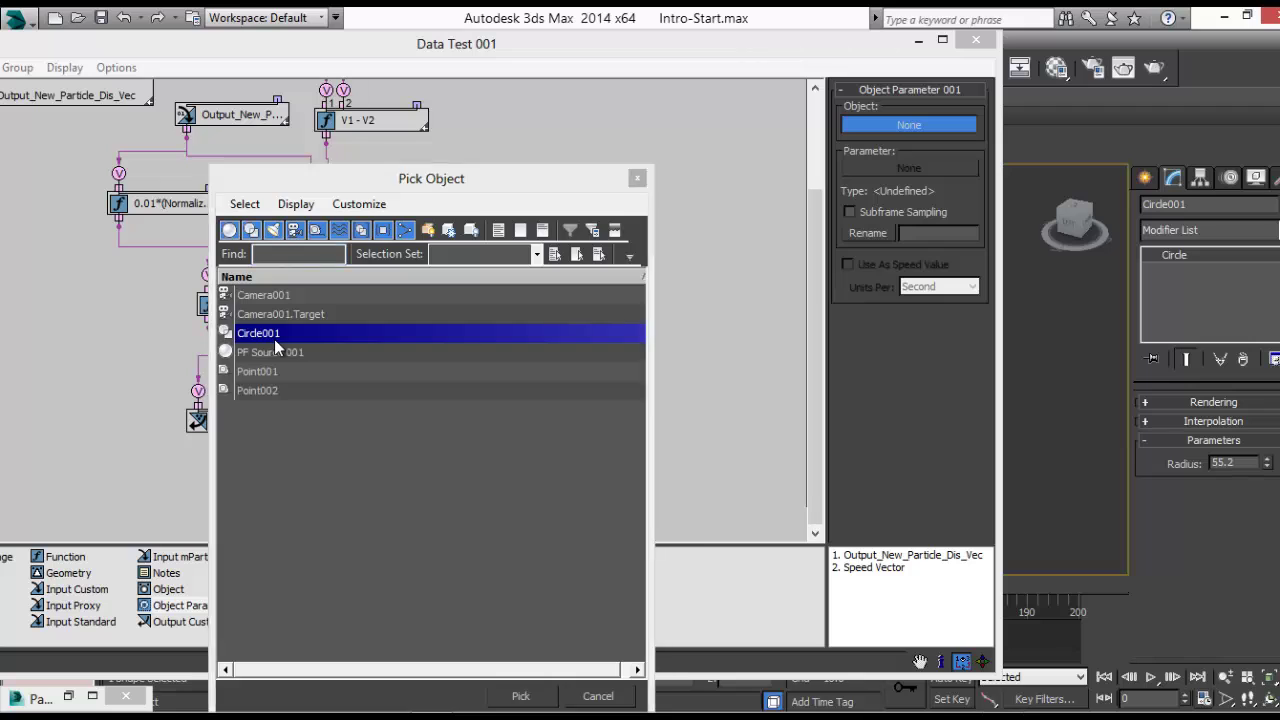
{"action": "left_click", "coordinate": [870, 170]}
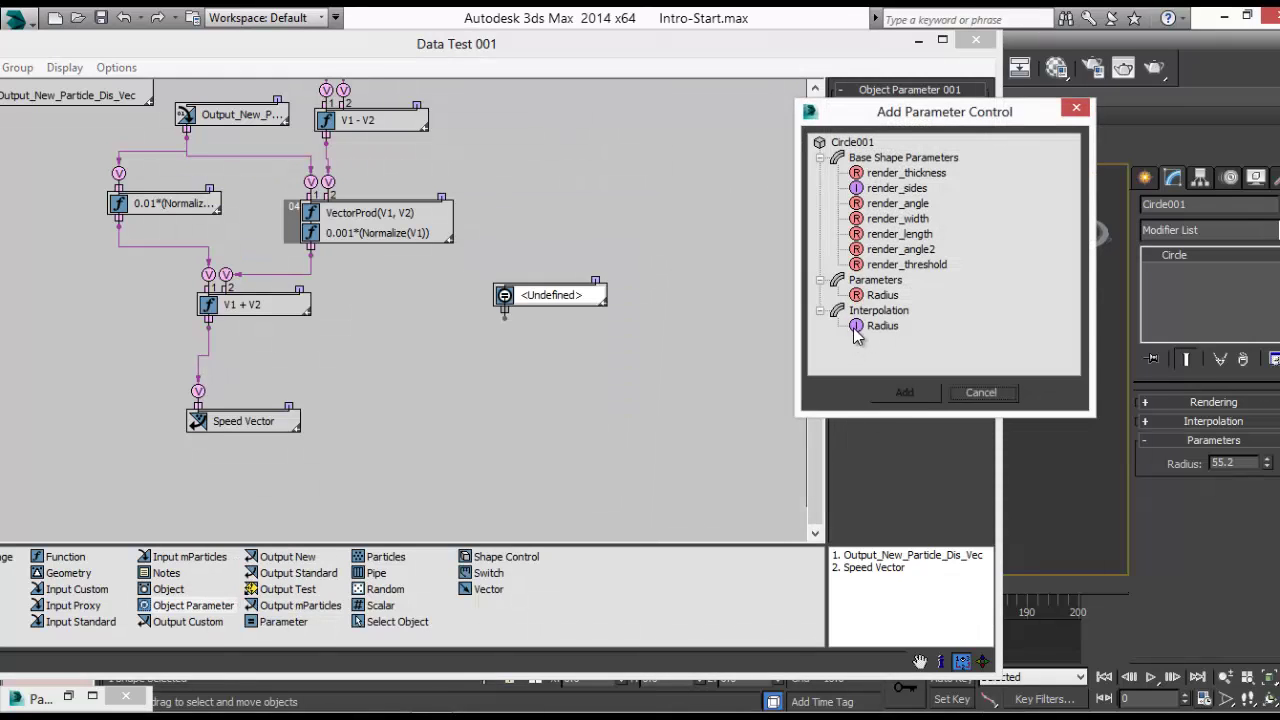
{"action": "left_click", "coordinate": [882, 295]}
{"action": "left_click", "coordinate": [904, 392]}
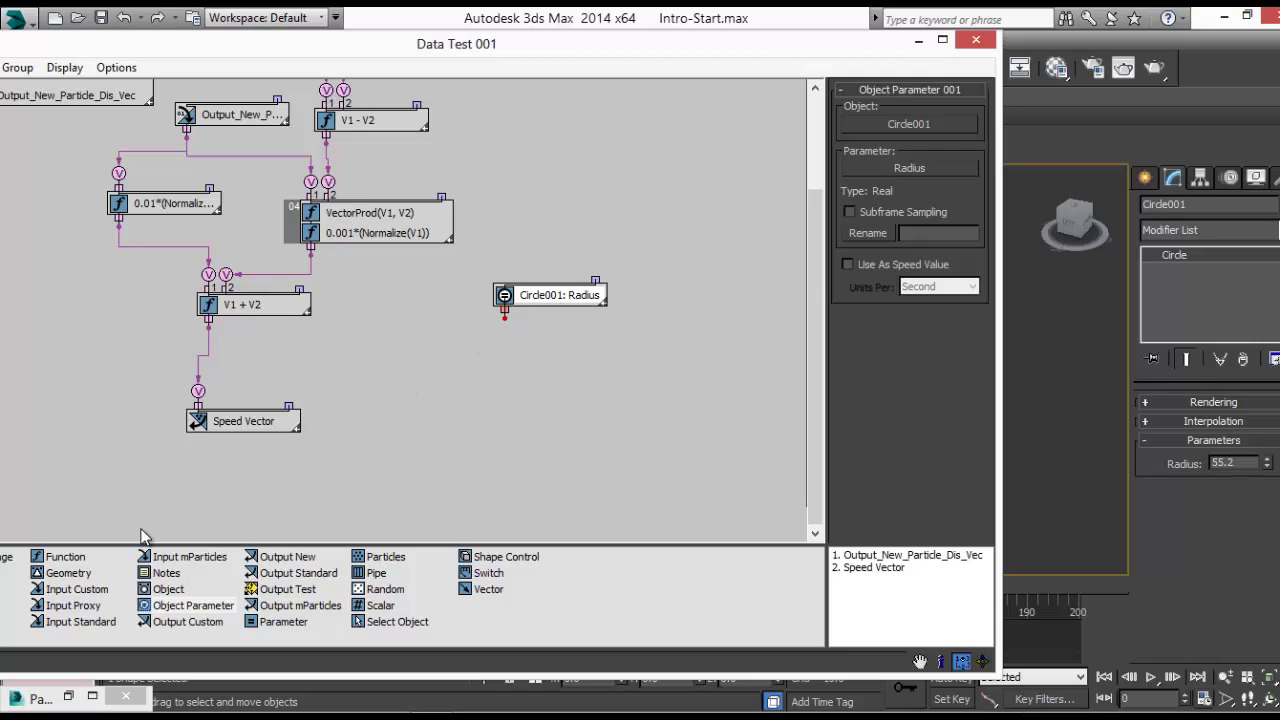
Add an Input Custom operator beside the circle radius node and assign it the Output_New_Particle_Dis_Vec channel
{"action": "left_click_drag", "start_coordinate": [162, 55], "coordinate": [260, 43]}
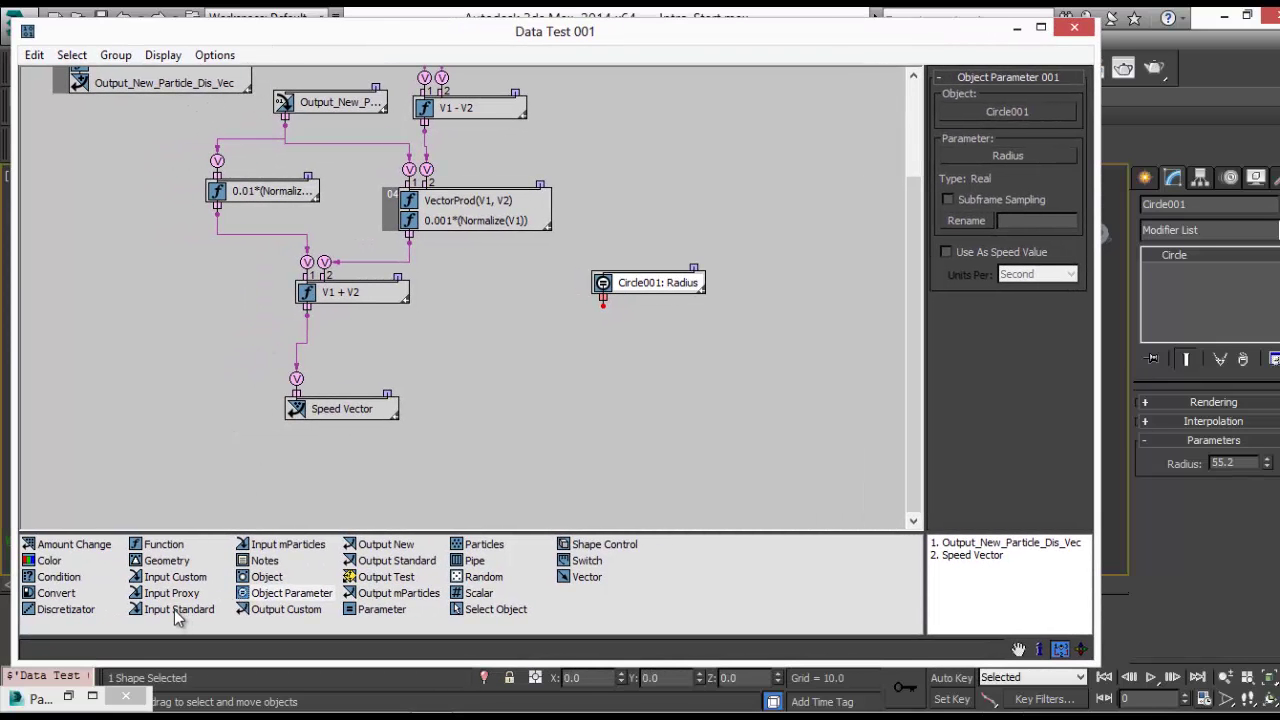
{"action": "left_click_drag", "start_coordinate": [176, 577], "coordinate": [748, 282]}
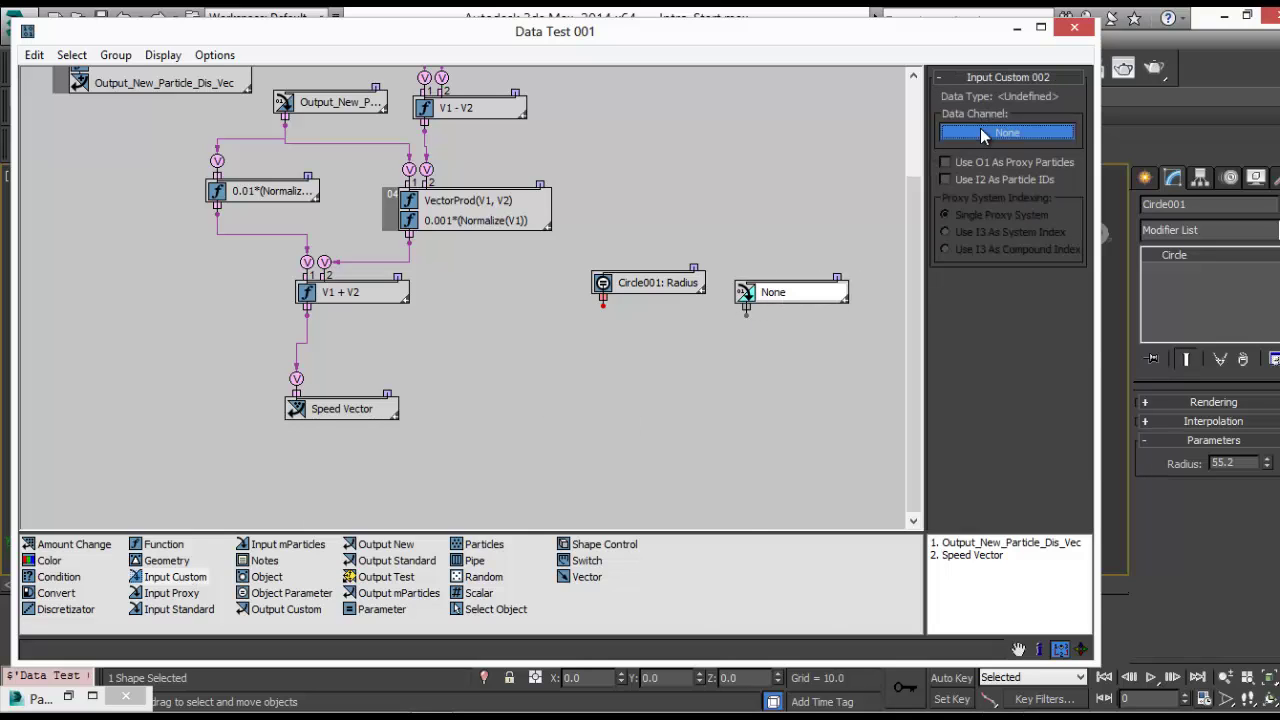
{"action": "left_click", "coordinate": [980, 128]}
{"action": "double_click", "coordinate": [643, 216]}
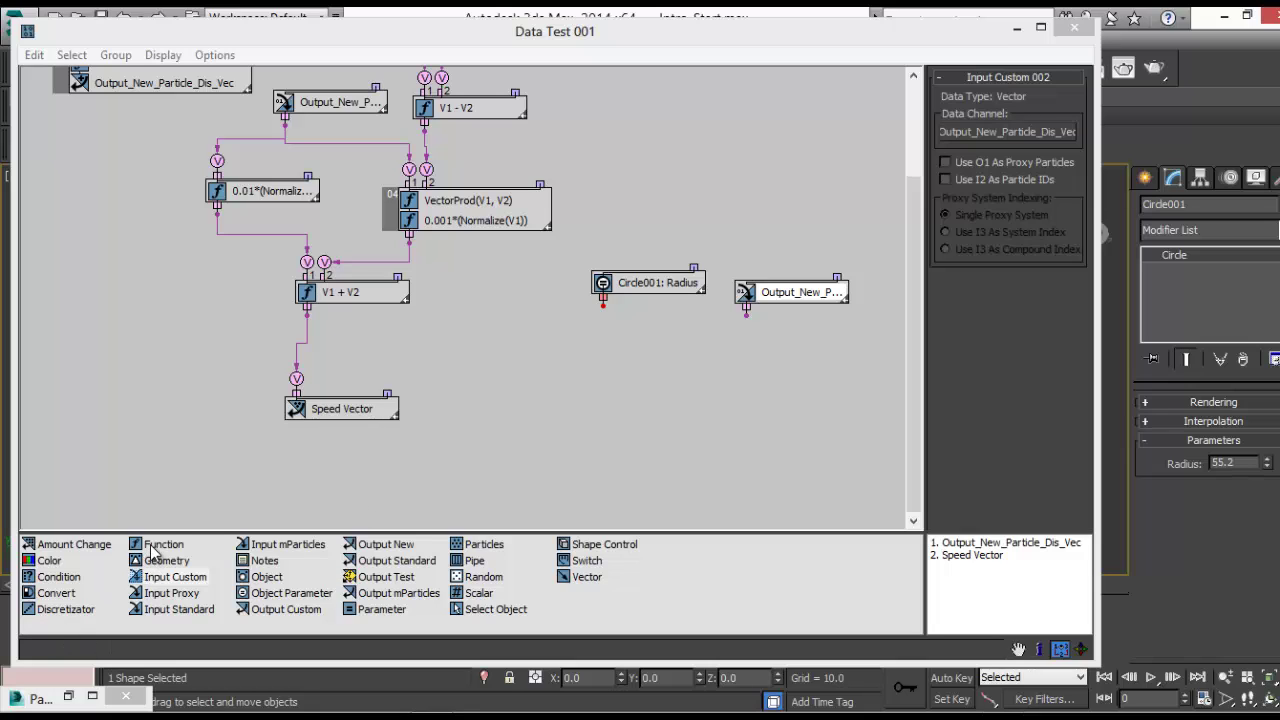
Add a single-operand Length function, feed it the new displacement vector input, and stack it beneath that input
{"action": "left_click_drag", "start_coordinate": [152, 552], "coordinate": [645, 383]}
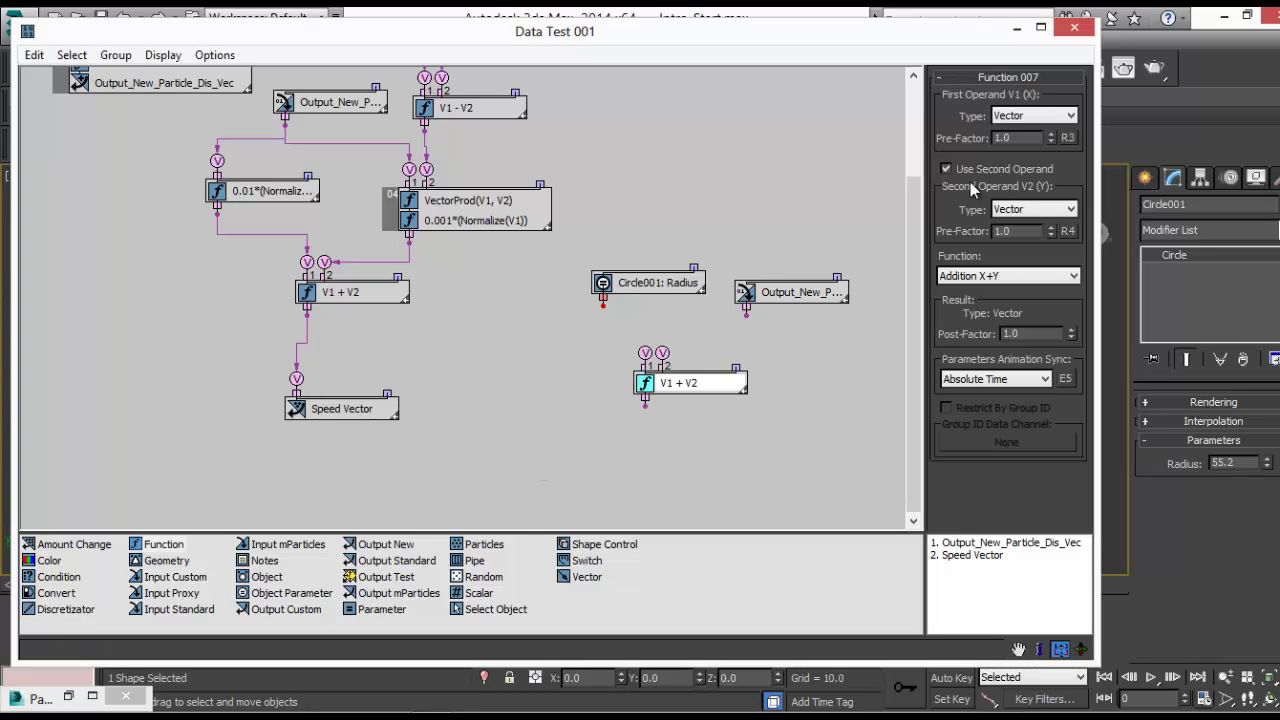
{"action": "left_click", "coordinate": [963, 171]}
{"action": "left_click", "coordinate": [975, 276]}
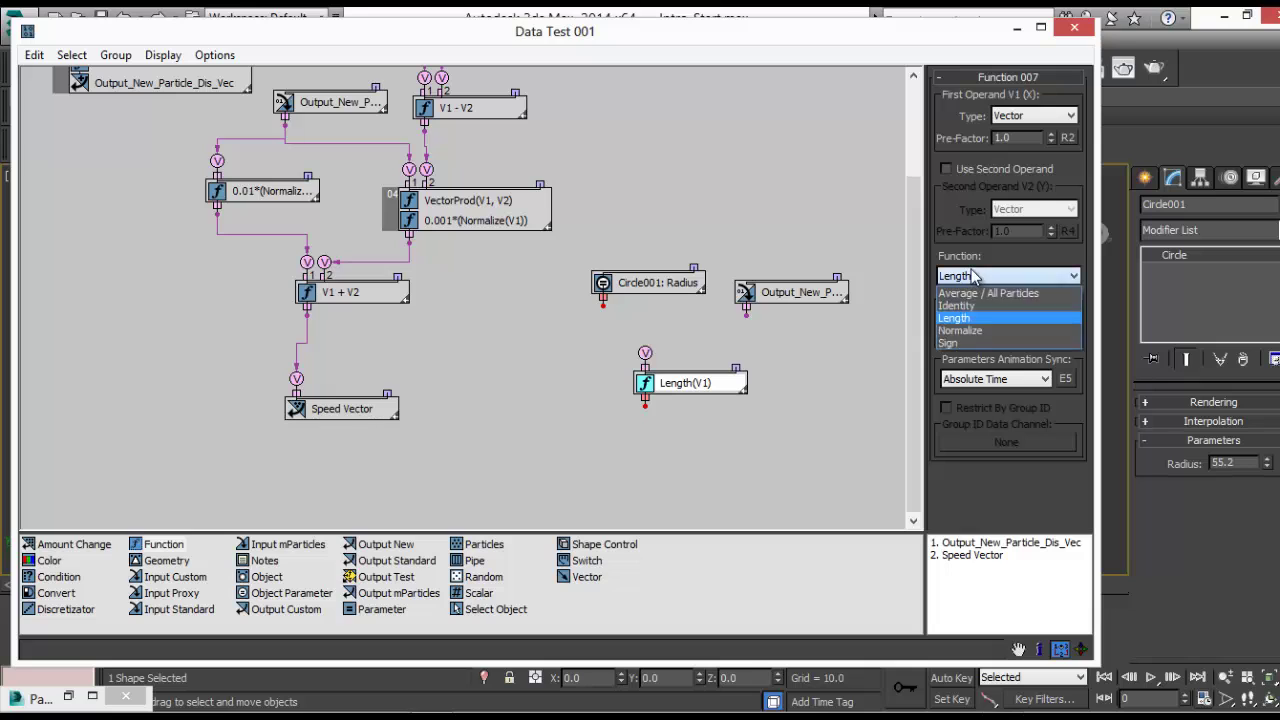
{"action": "left_click", "coordinate": [975, 313]}
{"action": "left_click_drag", "start_coordinate": [645, 353], "coordinate": [745, 320]}
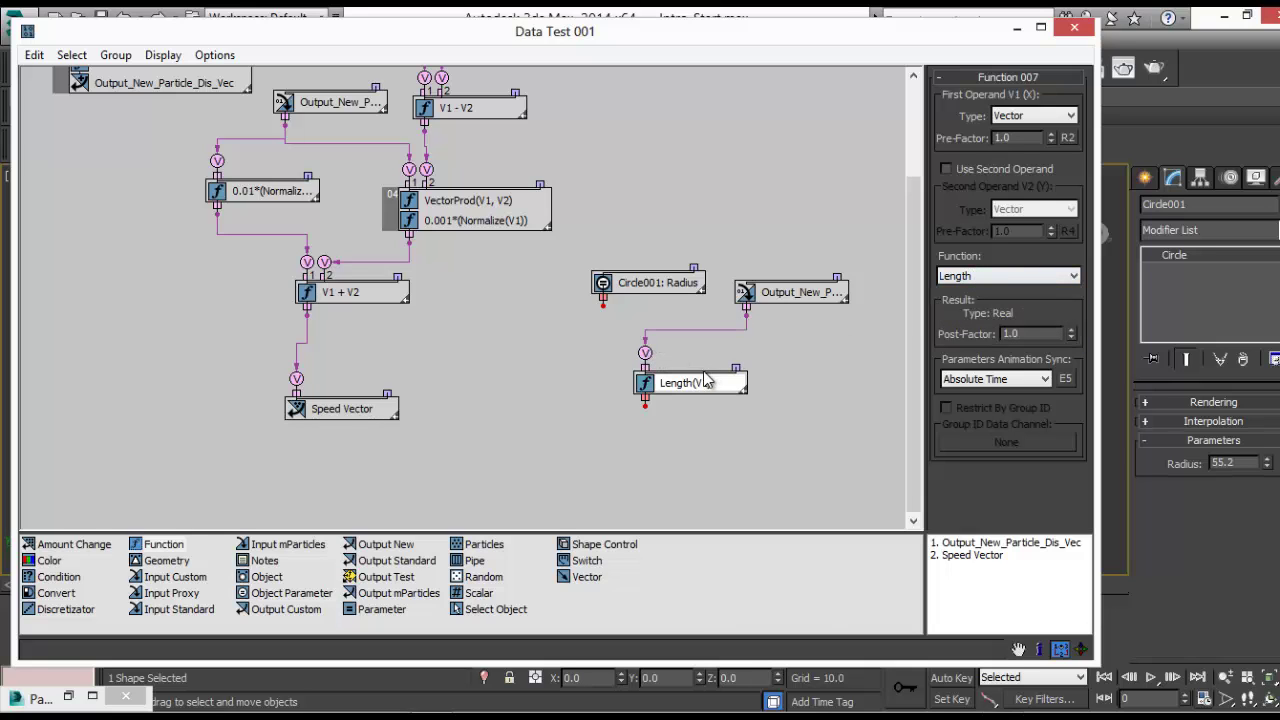
{"action": "left_click_drag", "start_coordinate": [697, 382], "coordinate": [797, 313]}
Uncover the viewport to compare the circle's radius with the particles' distances, line up the radius node with the Length stack, and bring the graph back
{"action": "left_click_drag", "start_coordinate": [788, 49], "coordinate": [294, 155]}
{"action": "middle_click_drag", "start_coordinate": [858, 383], "coordinate": [780, 401]}
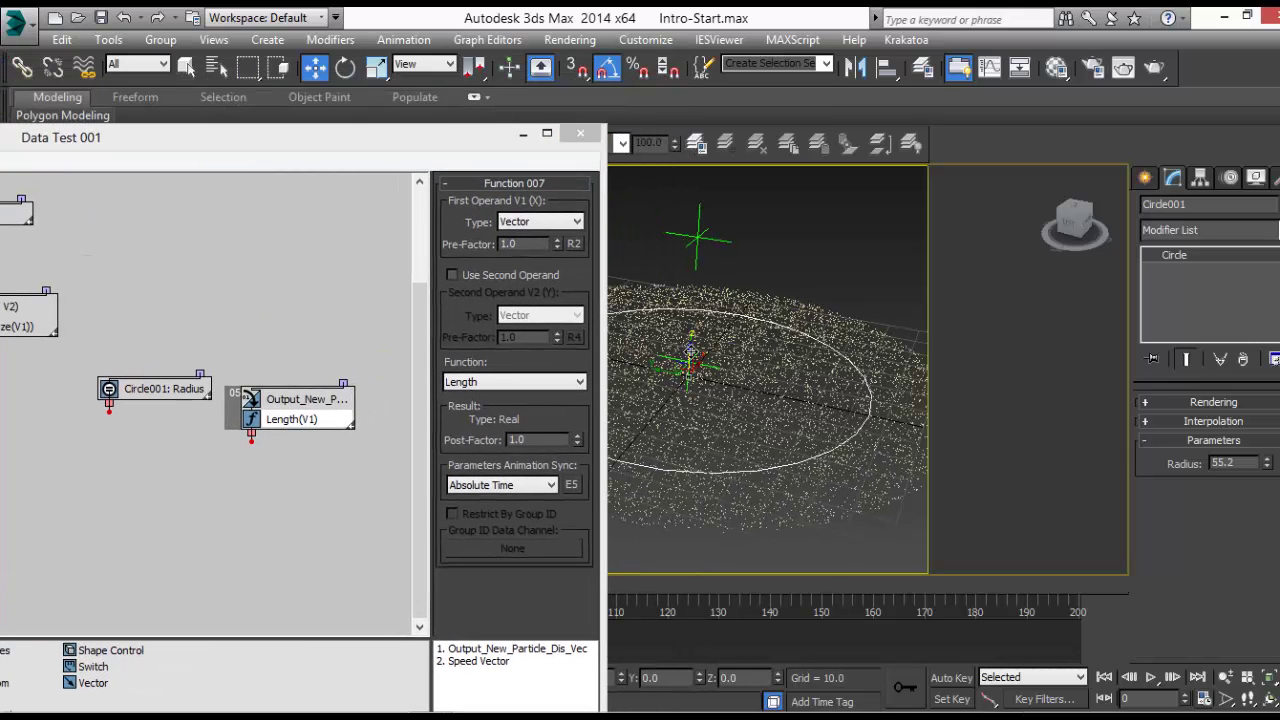
{"action": "left_click", "coordinate": [338, 140]}
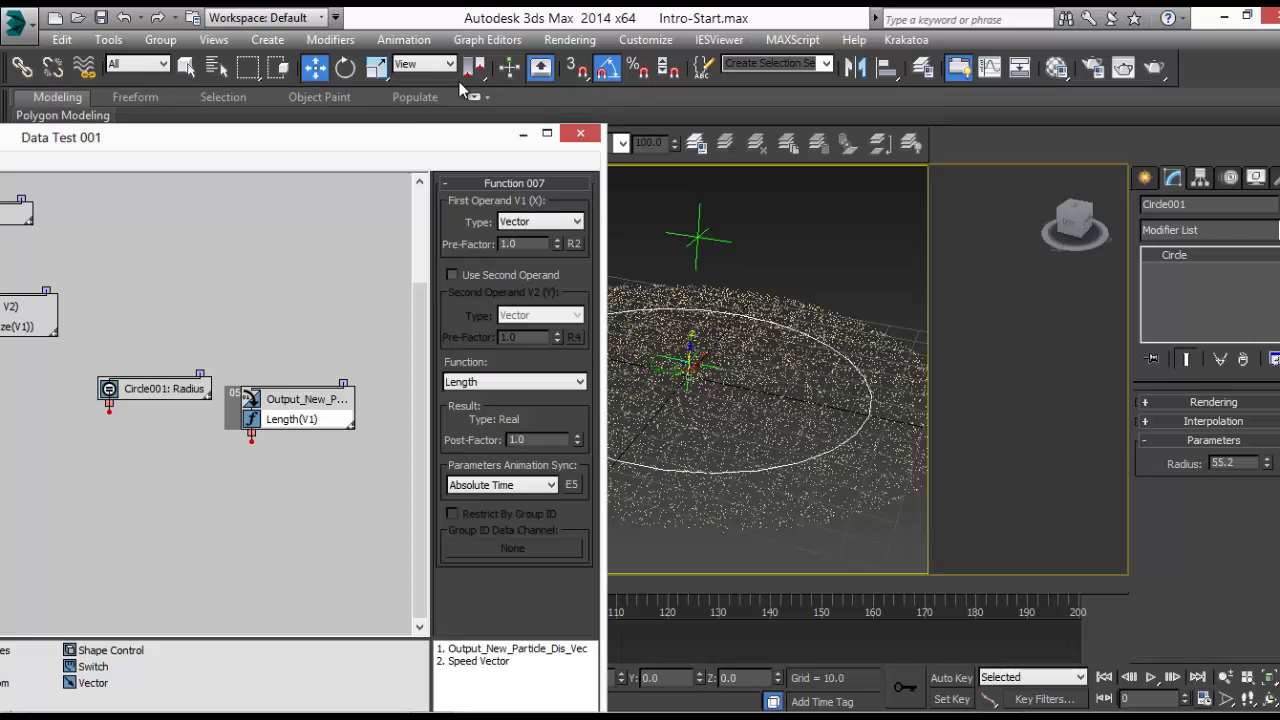
{"action": "left_click_drag", "start_coordinate": [395, 141], "coordinate": [461, 29]}
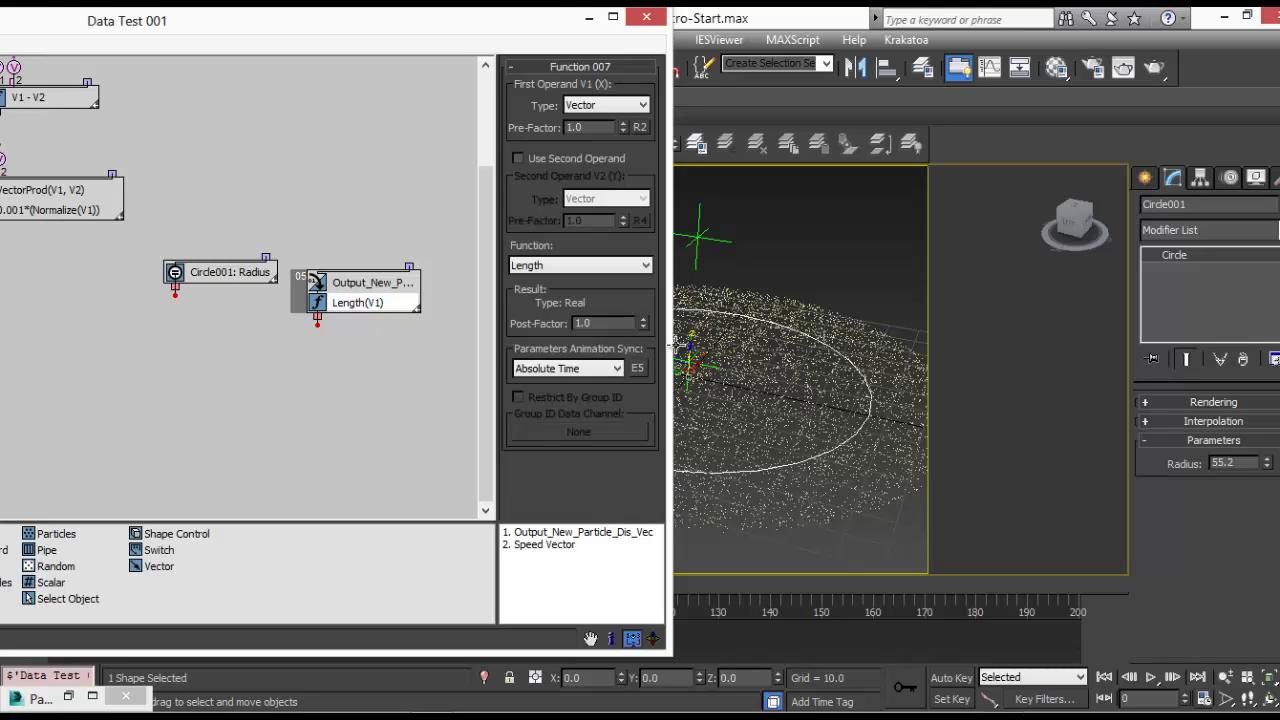
{"action": "left_click_drag", "start_coordinate": [236, 272], "coordinate": [222, 282]}
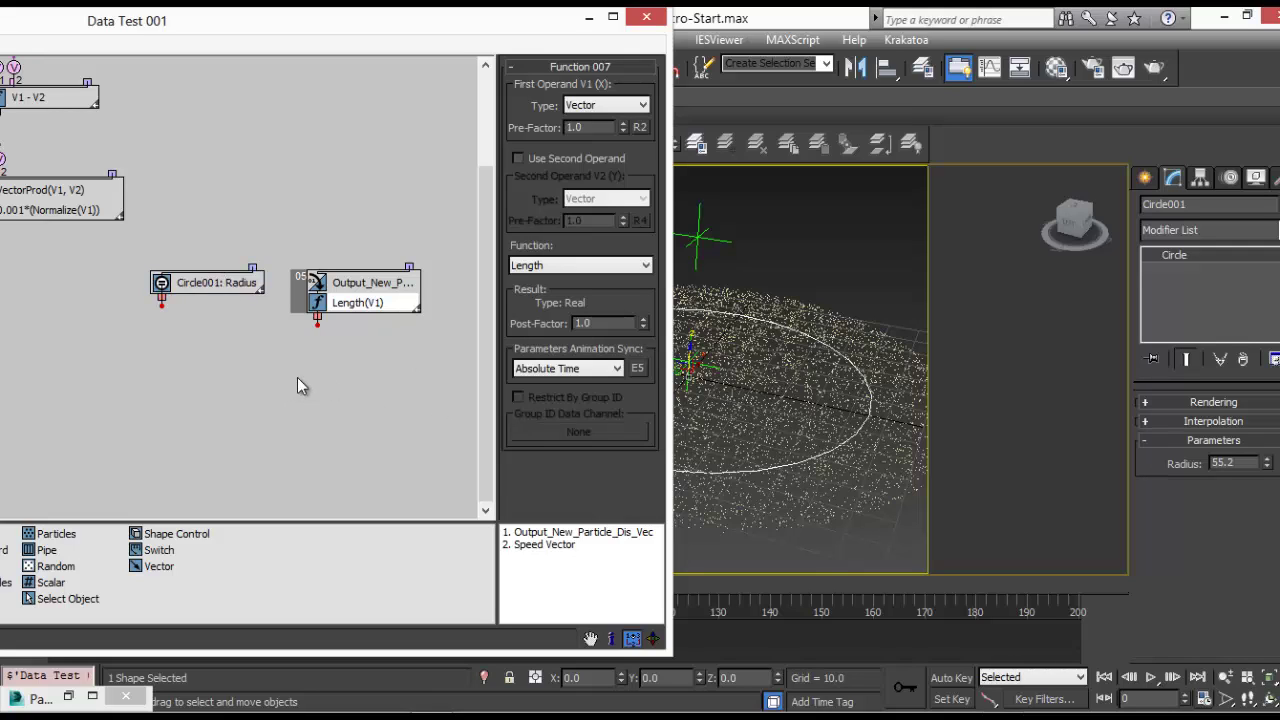
{"action": "left_click_drag", "start_coordinate": [234, 29], "coordinate": [686, 39]}
Add a Condition operator below the radius and Length nodes, feeding it Circle001's Radius as input and the Length result as value A
{"action": "left_click_drag", "start_coordinate": [88, 573], "coordinate": [630, 370]}
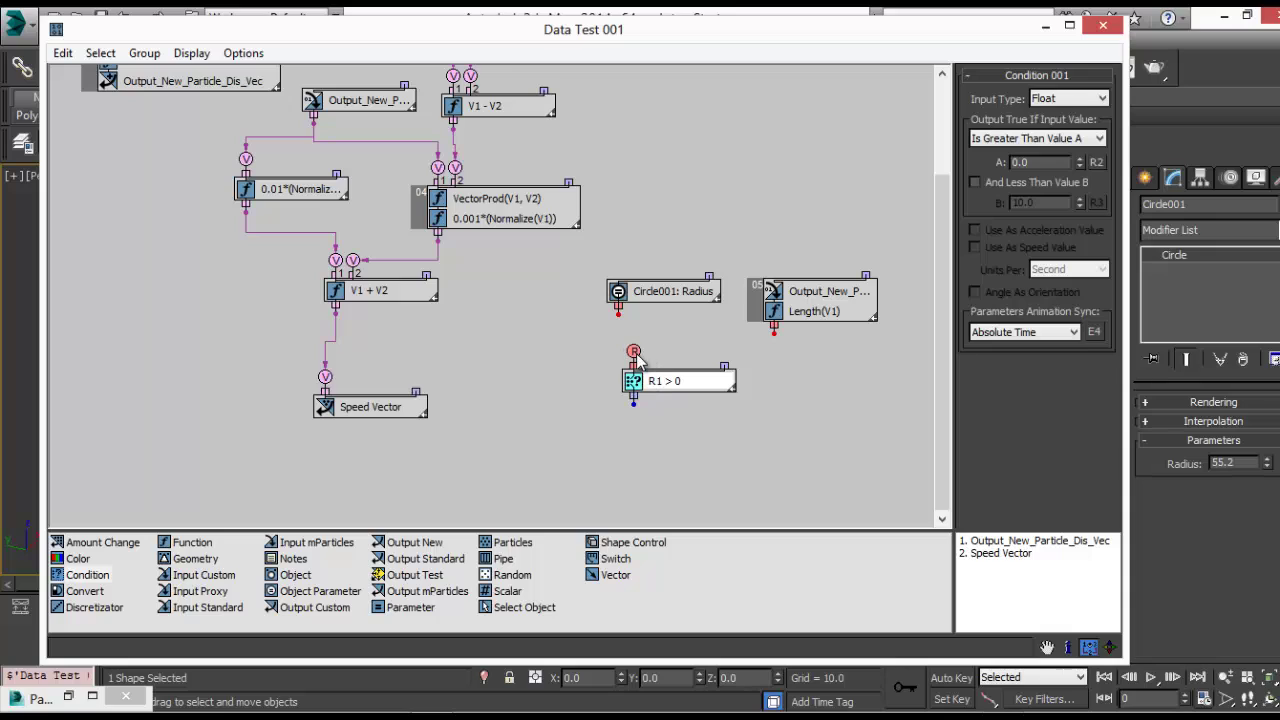
{"action": "left_click_drag", "start_coordinate": [633, 351], "coordinate": [618, 311]}
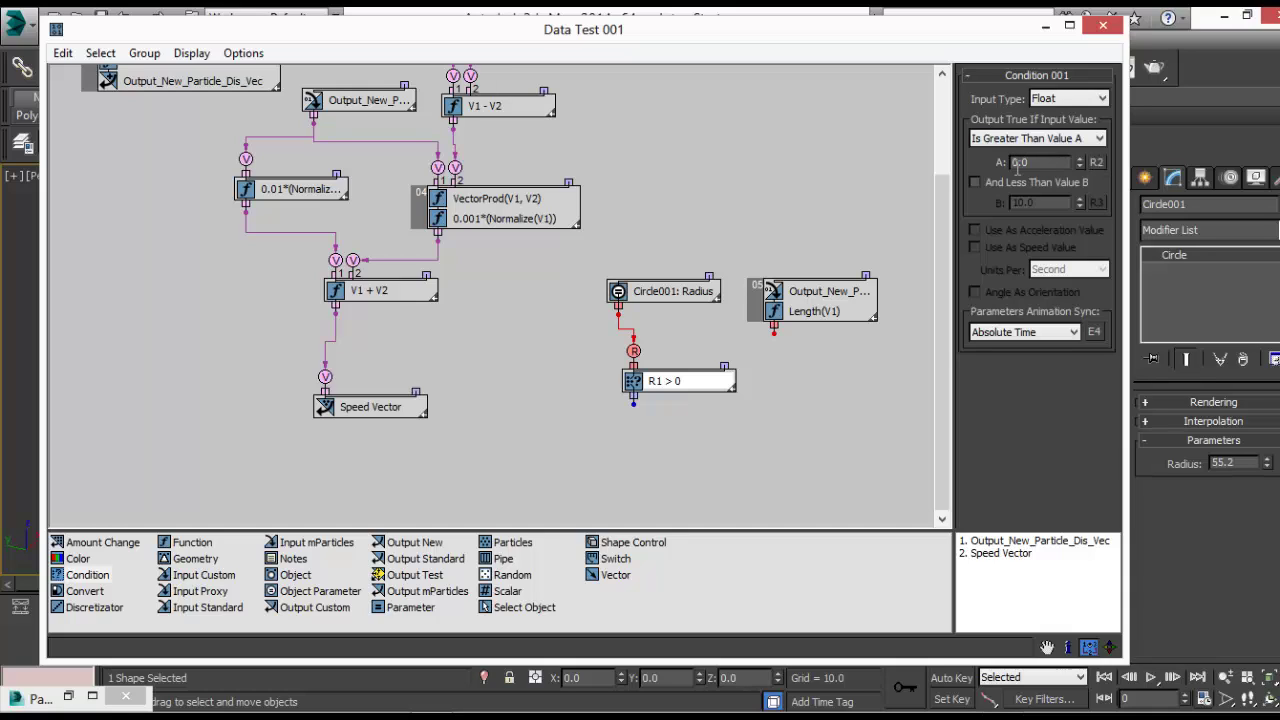
{"action": "left_click", "coordinate": [1097, 163]}
{"action": "left_click_drag", "start_coordinate": [660, 381], "coordinate": [678, 408]}
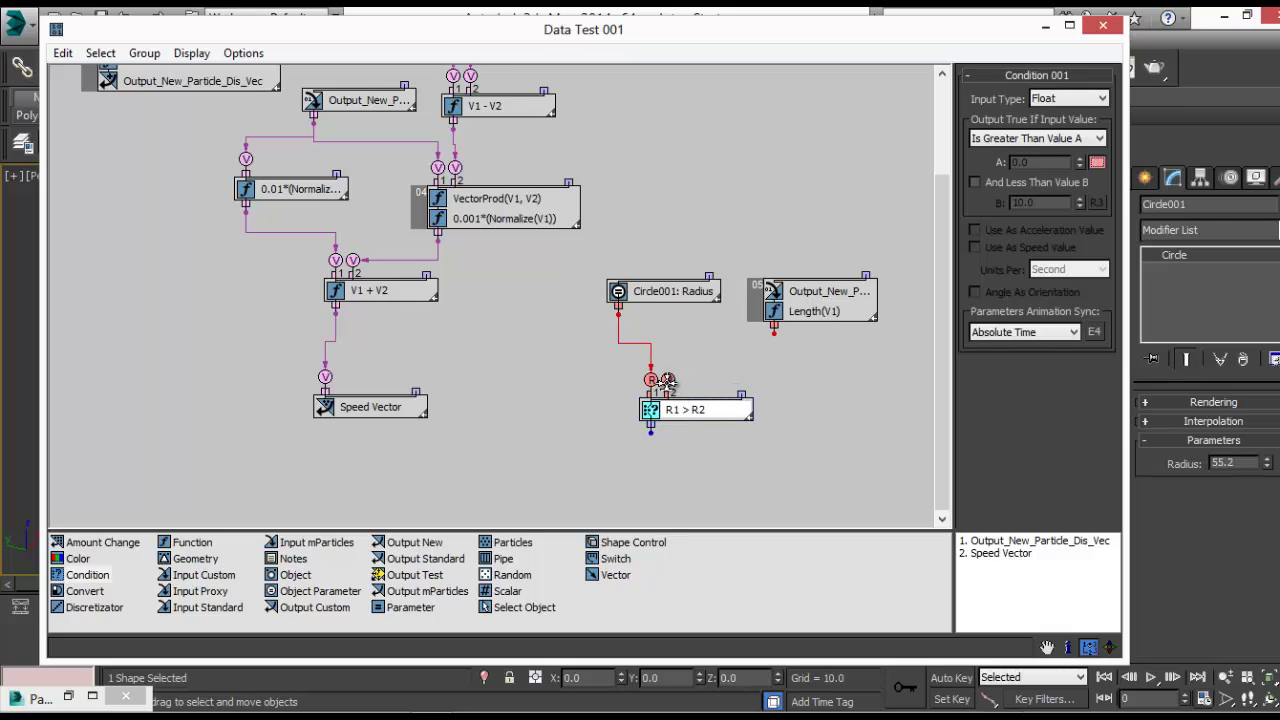
{"action": "left_click_drag", "start_coordinate": [758, 348], "coordinate": [775, 332]}
{"action": "left_click_drag", "start_coordinate": [684, 412], "coordinate": [728, 390]}
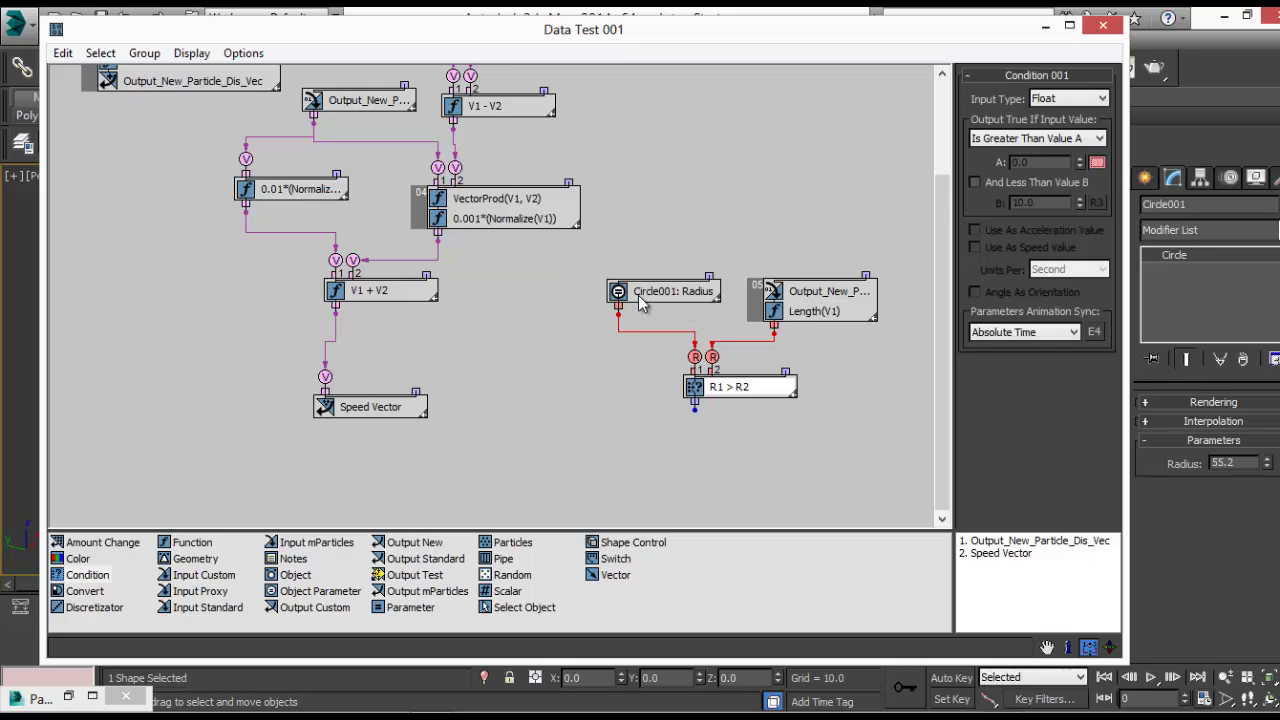
Set the condition to Is Less Than Value A and connect its output to the Speed Vector node's filter input
{"action": "left_click", "coordinate": [1025, 139]}
{"action": "left_click", "coordinate": [1025, 153]}
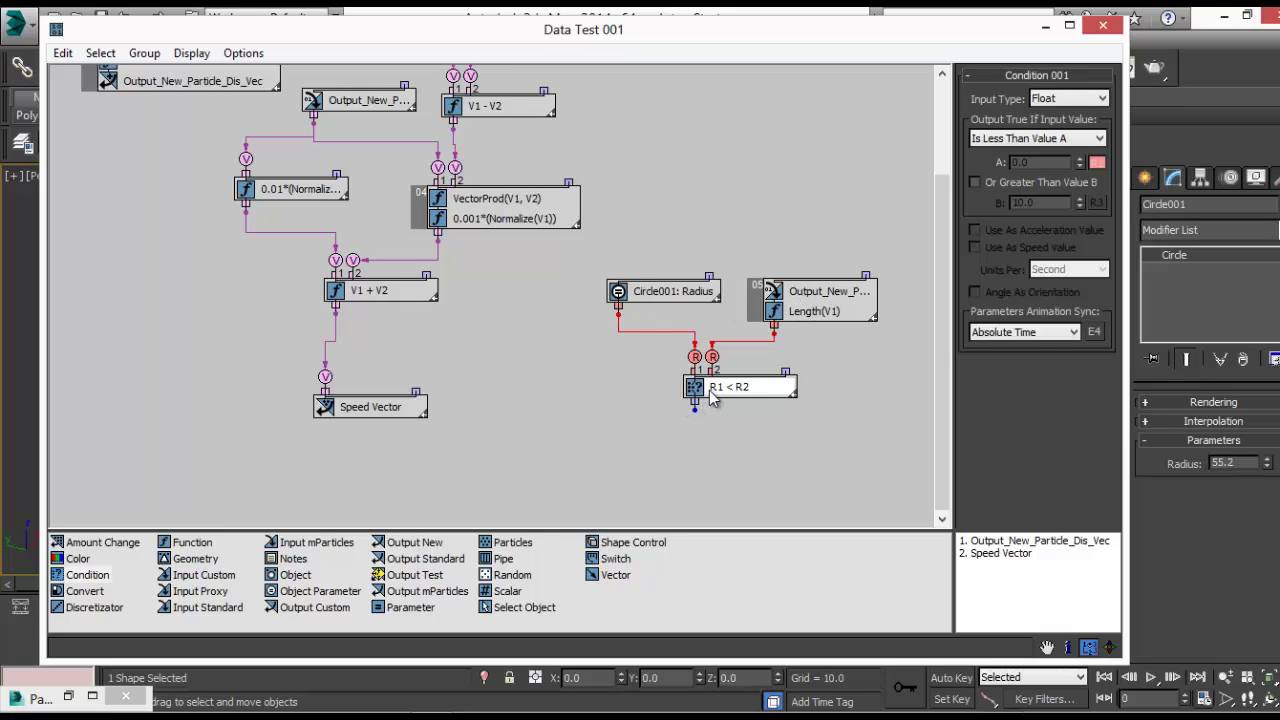
{"action": "mouse_move", "coordinate": [696, 410]}
{"action": "left_click_drag", "start_coordinate": [696, 410], "coordinate": [417, 382]}
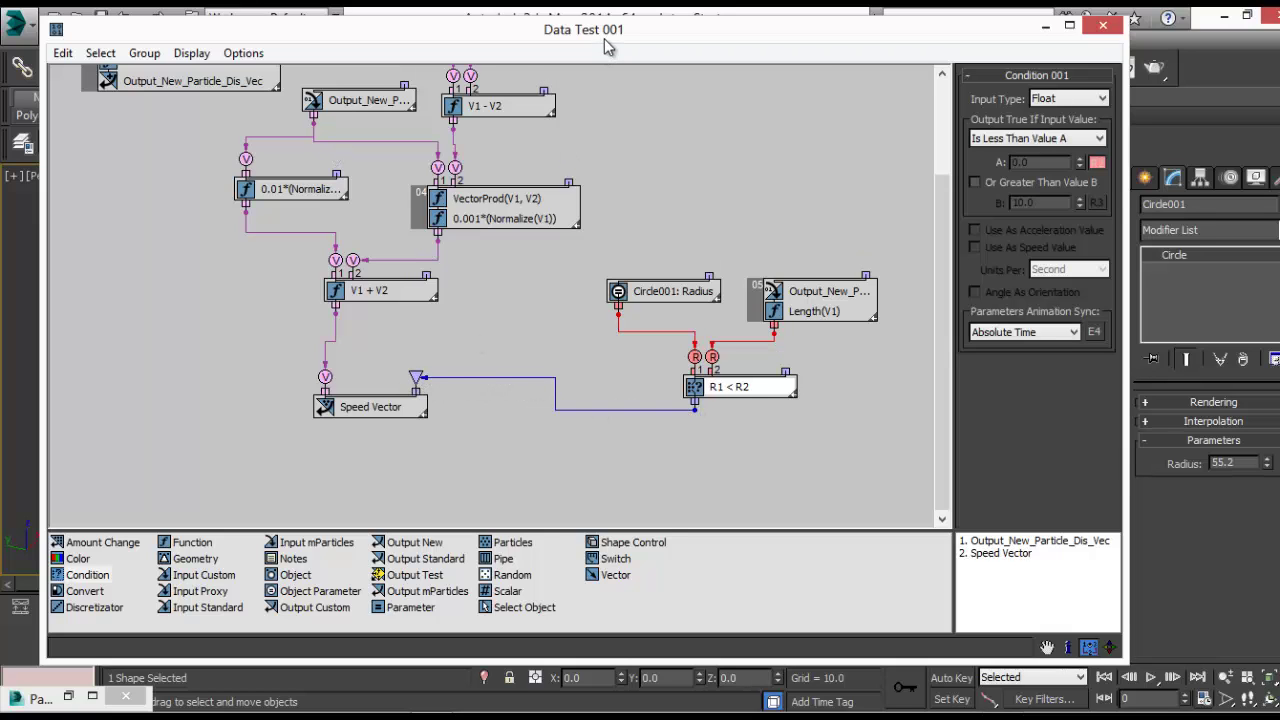
Preview the filtered particle motion in the viewport, and switch the condition to Is Greater Than Value A
{"action": "left_click_drag", "start_coordinate": [873, 39], "coordinate": [638, 99]}
{"action": "left_click", "coordinate": [809, 88]}
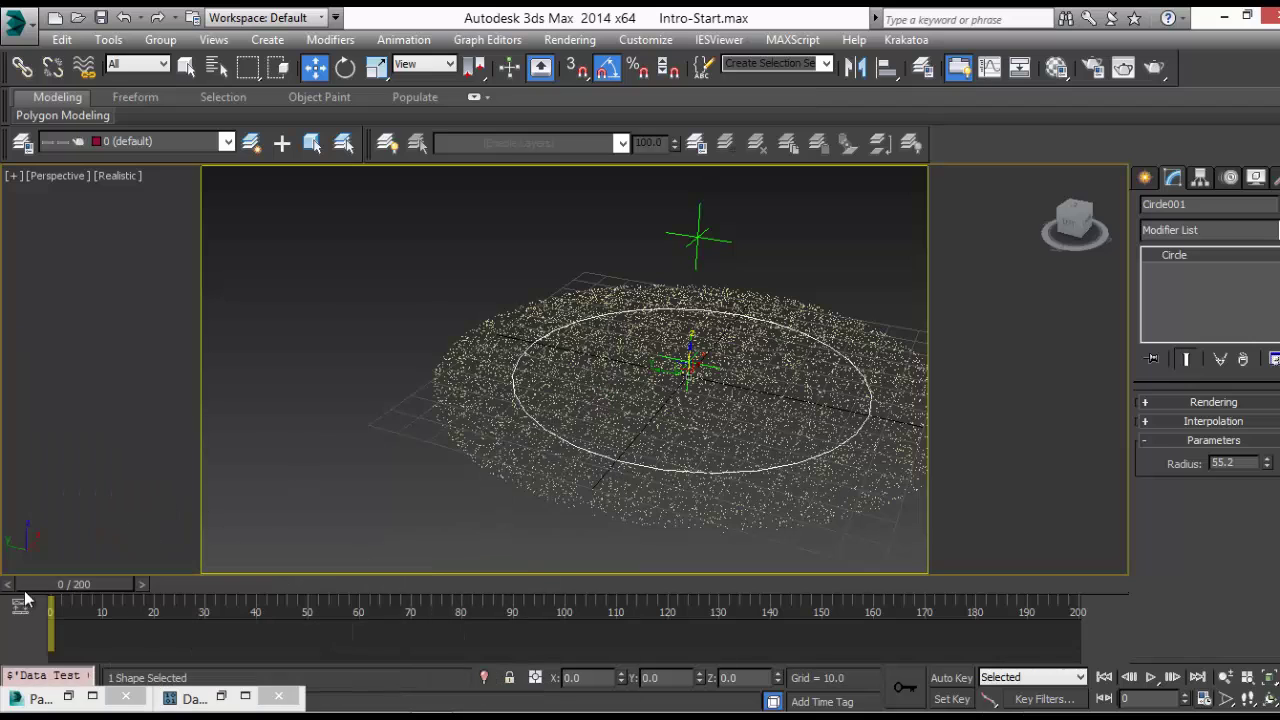
{"action": "left_click_drag", "start_coordinate": [40, 585], "coordinate": [10, 597]}
{"action": "left_click", "coordinate": [221, 696]}
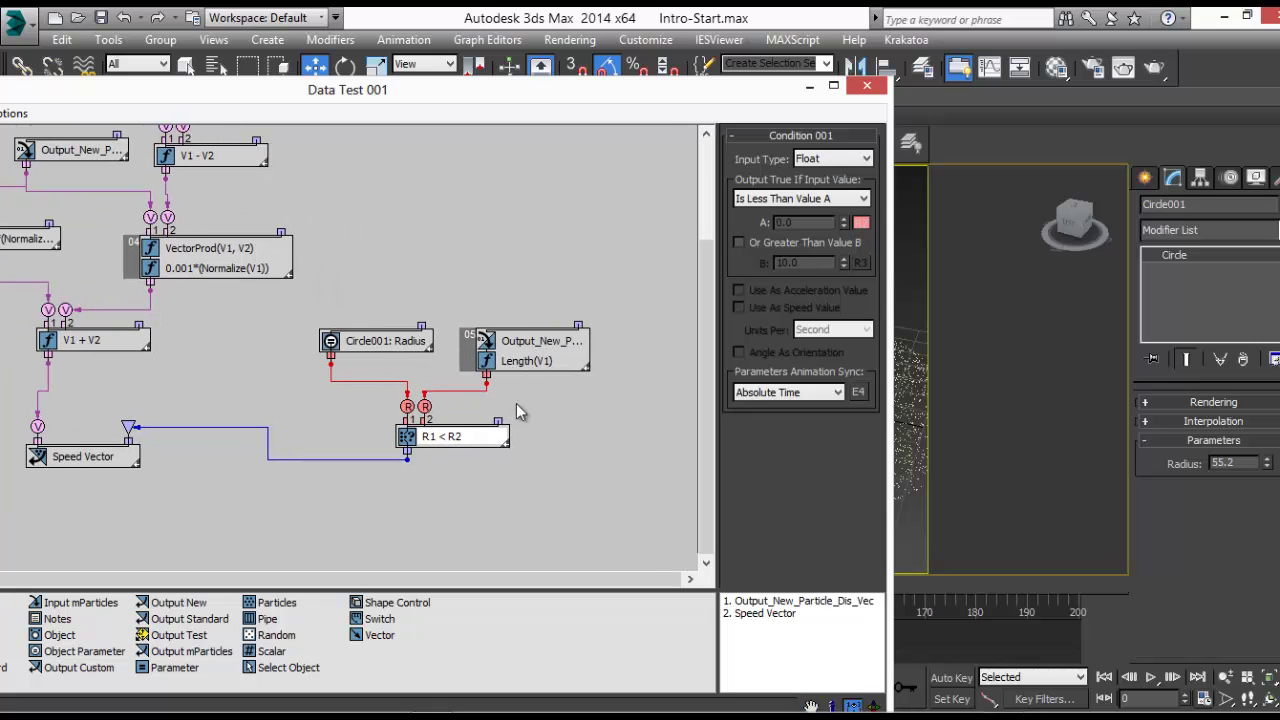
{"action": "left_click", "coordinate": [800, 198]}
{"action": "left_click", "coordinate": [790, 226]}
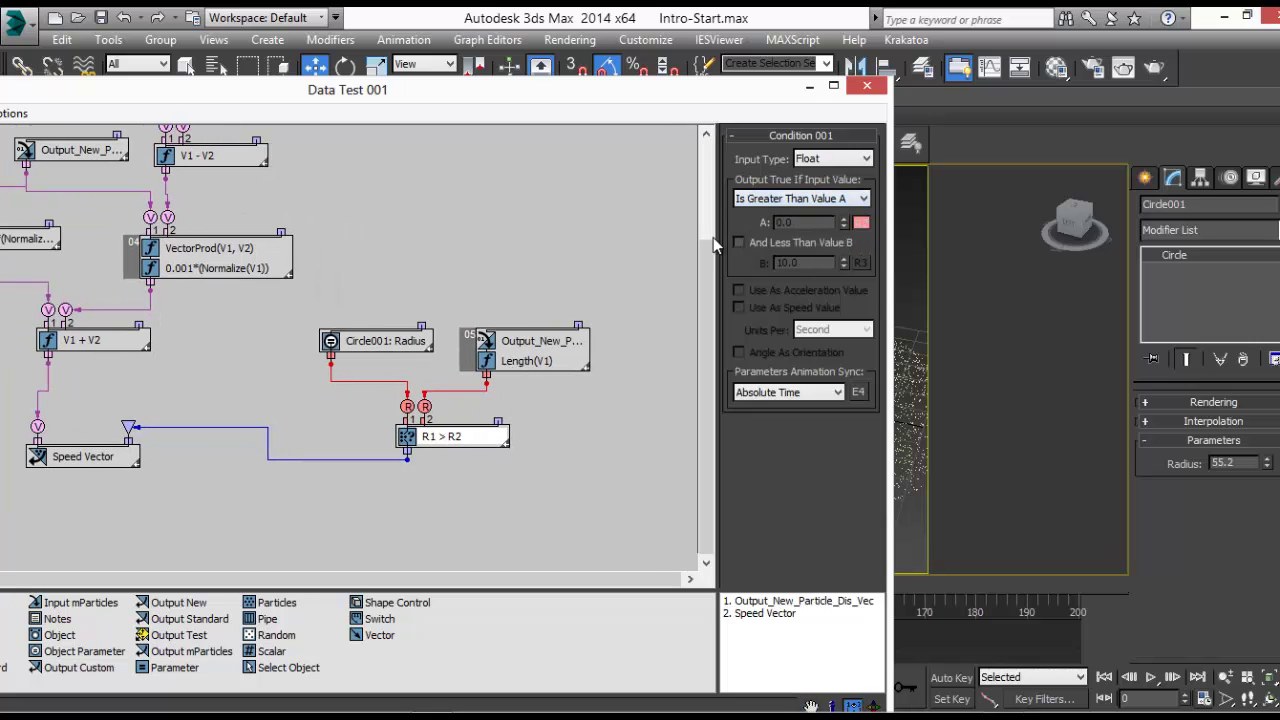
Scrub the animation from frame 0 to check the particles, and enlarge Circle001's radius to about 68.448
{"action": "left_click", "coordinate": [810, 86]}
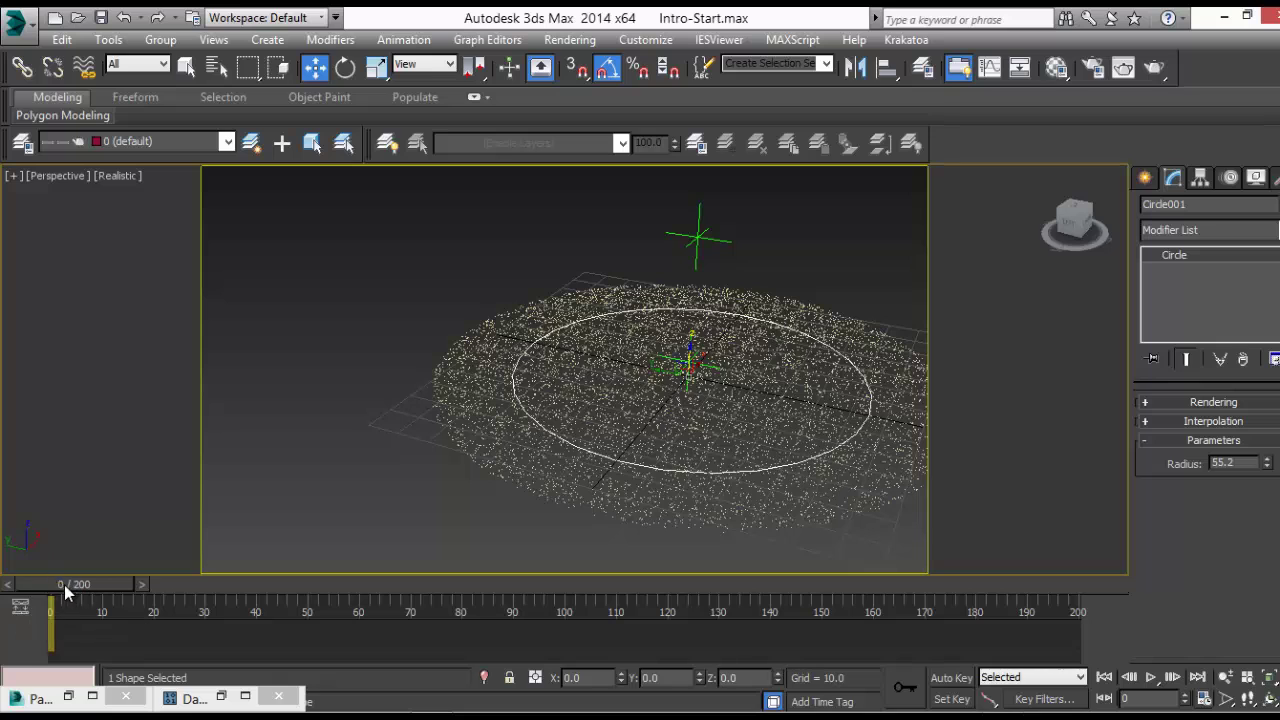
{"action": "mouse_move", "coordinate": [64, 585]}
{"action": "left_mouse_down"}
{"action": "mouse_move", "coordinate": [100, 593]}
{"action": "mouse_move", "coordinate": [63, 582]}
{"action": "mouse_move", "coordinate": [135, 571]}
{"action": "mouse_move", "coordinate": [50, 594]}
{"action": "left_mouse_up"}
{"action": "key", "text": "w"}
{"action": "left_click_drag", "start_coordinate": [1267, 463], "coordinate": [1272, 440]}
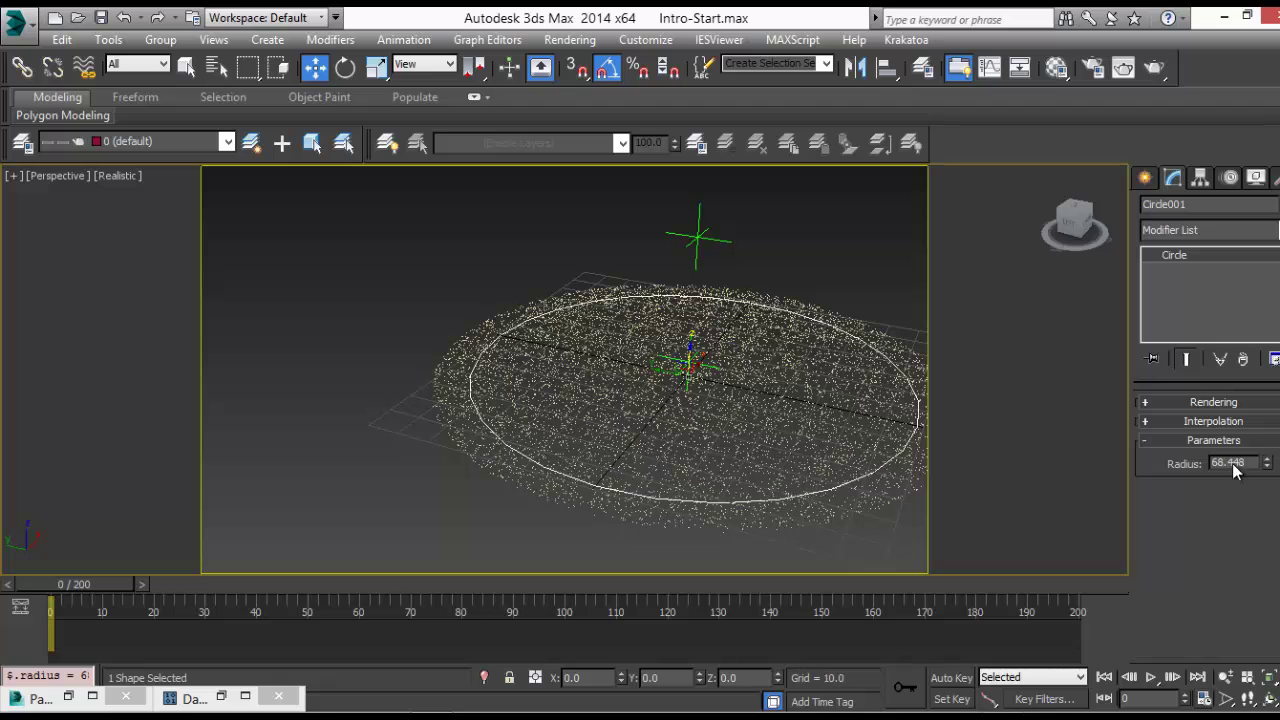
{"action": "mouse_move", "coordinate": [50, 590]}
{"action": "left_mouse_down"}
{"action": "mouse_move", "coordinate": [93, 583]}
{"action": "mouse_move", "coordinate": [73, 589]}
{"action": "mouse_move", "coordinate": [100, 598]}
{"action": "mouse_move", "coordinate": [50, 598]}
{"action": "left_mouse_up"}
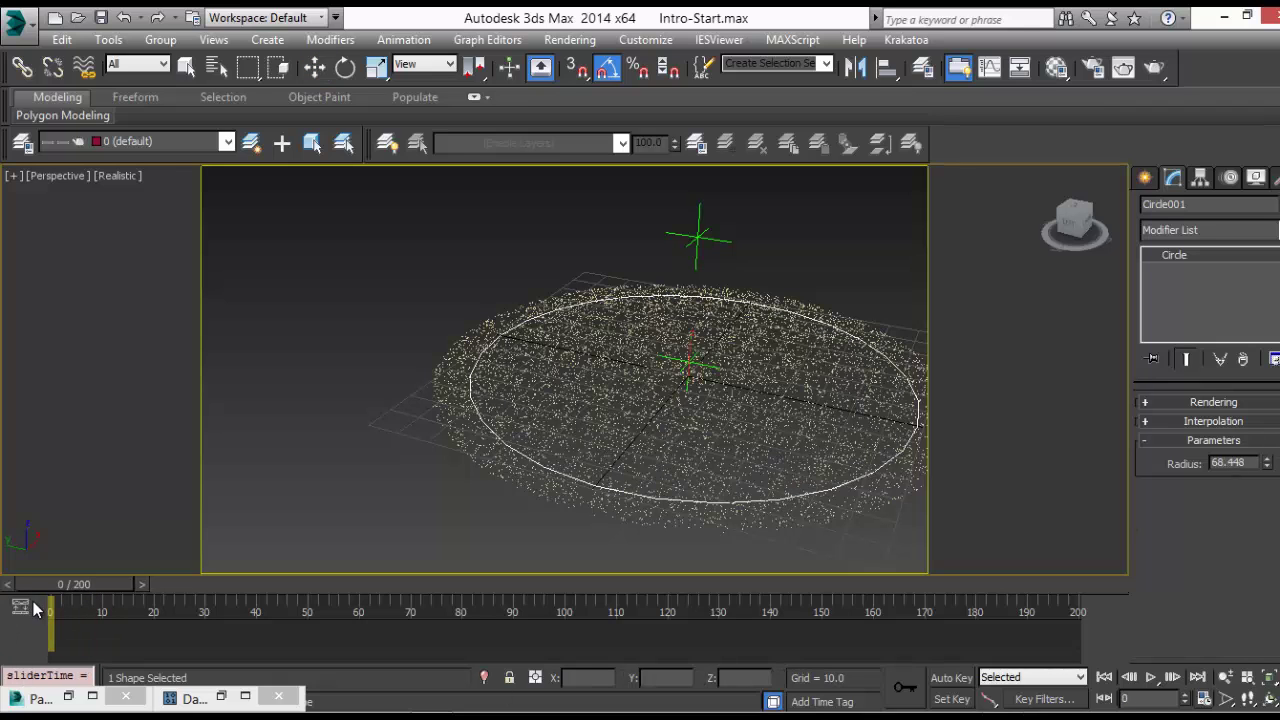
Group the Circle001 radius node, the displacement Length stack and the condition node in the Data Test graph
{"action": "left_click", "coordinate": [221, 697]}
{"action": "middle_click_drag", "start_coordinate": [397, 483], "coordinate": [418, 439]}
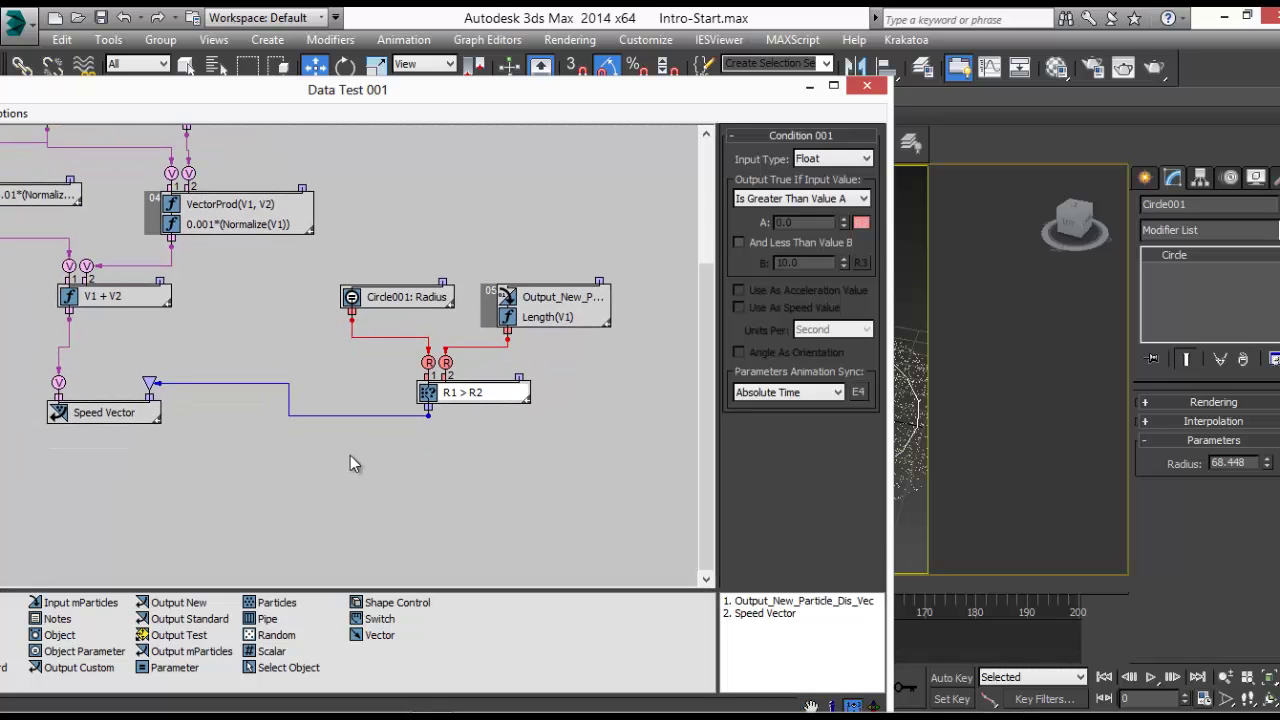
{"action": "left_click_drag", "start_coordinate": [322, 272], "coordinate": [635, 470]}
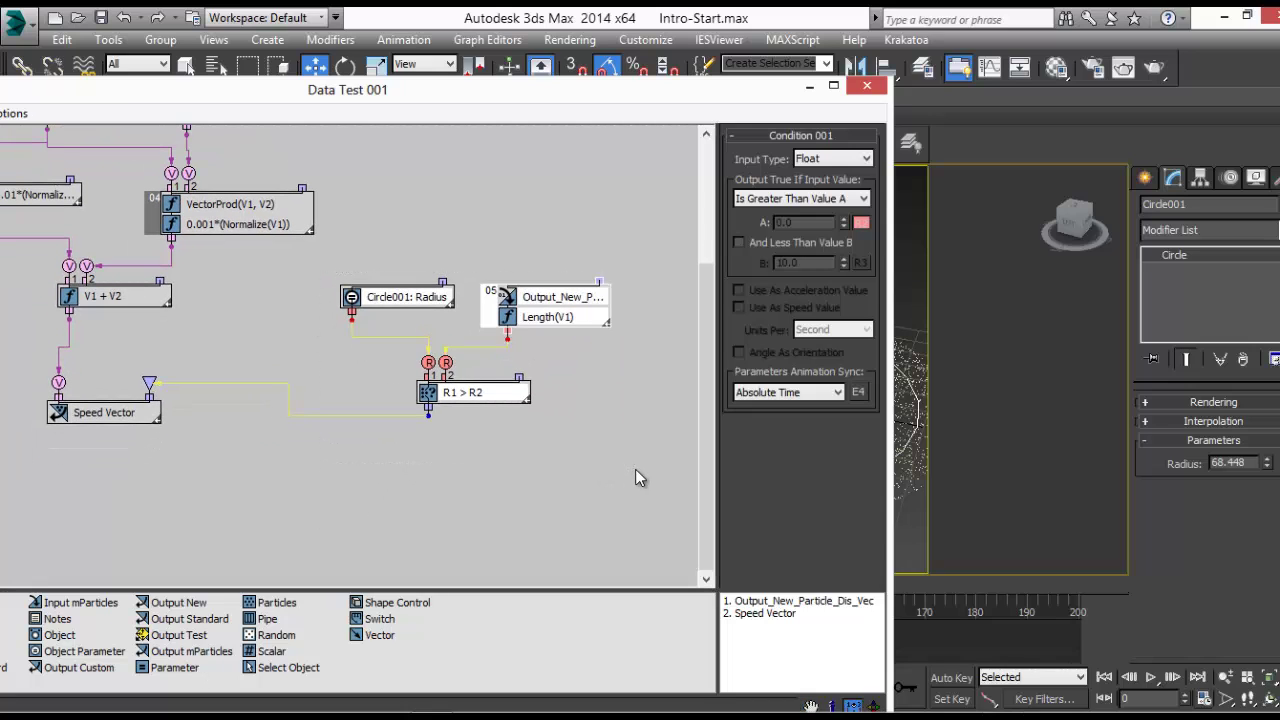
{"action": "left_click_drag", "start_coordinate": [114, 89], "coordinate": [398, 77]}
{"action": "left_click", "coordinate": [133, 82]}
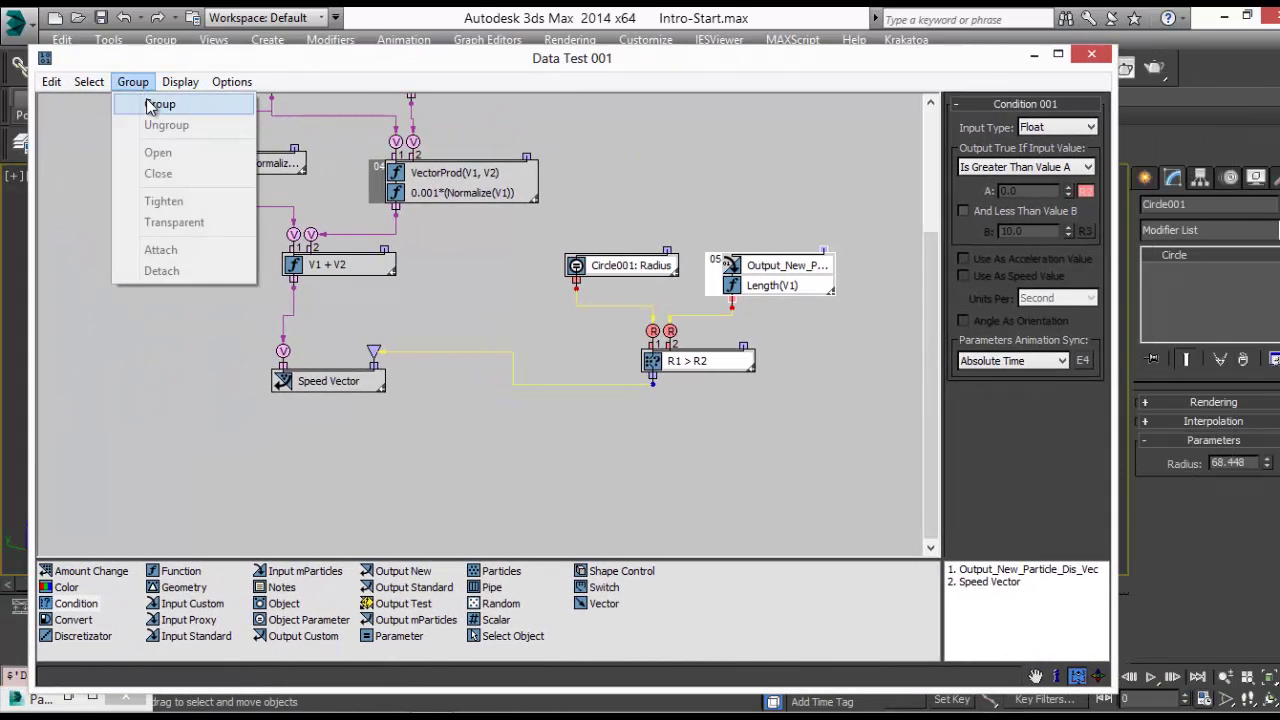
{"action": "left_click", "coordinate": [142, 105]}
Rename the new group Filter, lock it, and move it below its original spot to free space in the graph
{"action": "left_click", "coordinate": [589, 235]}
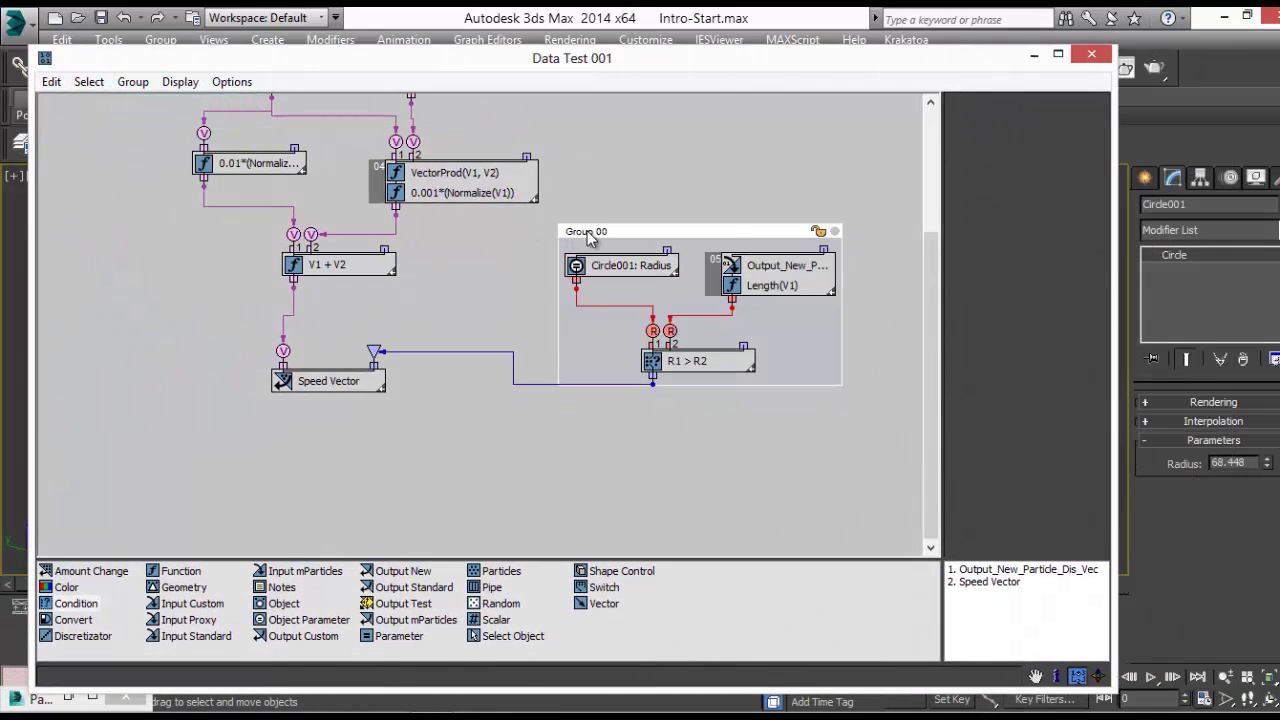
{"action": "right_click", "coordinate": [589, 235]}
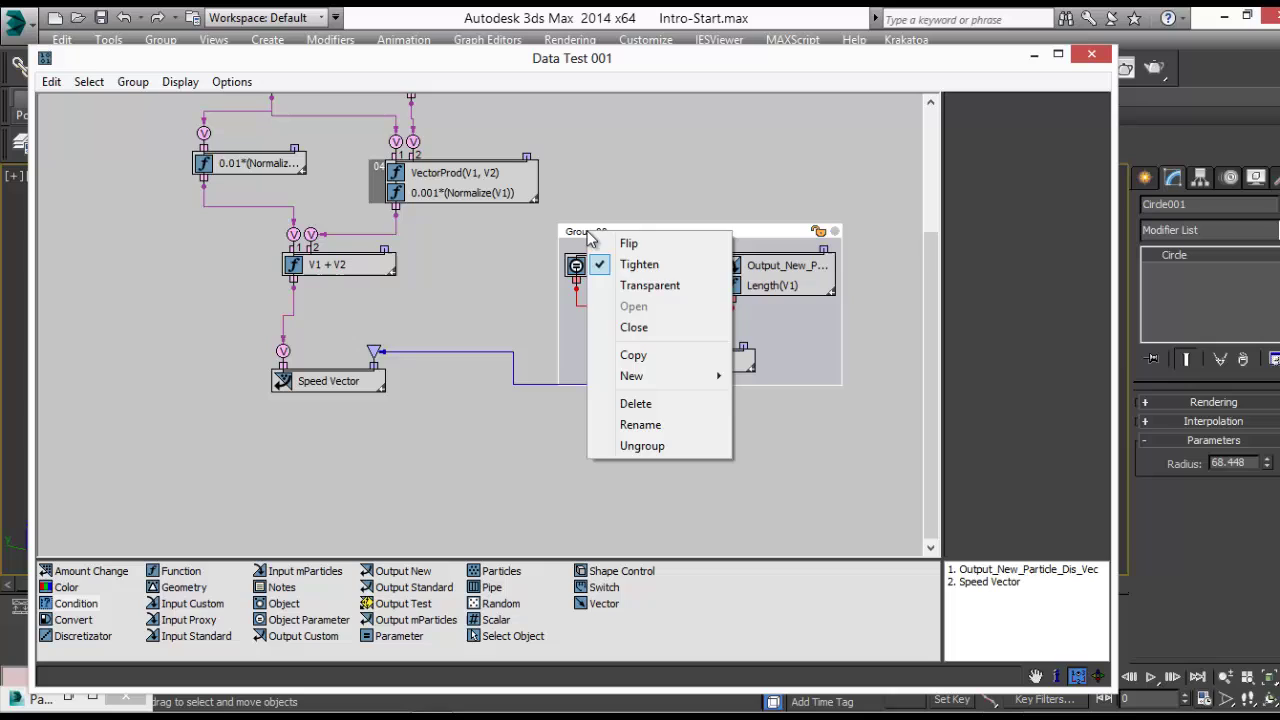
{"action": "left_click", "coordinate": [688, 424]}
{"action": "type", "text": "Filter"}
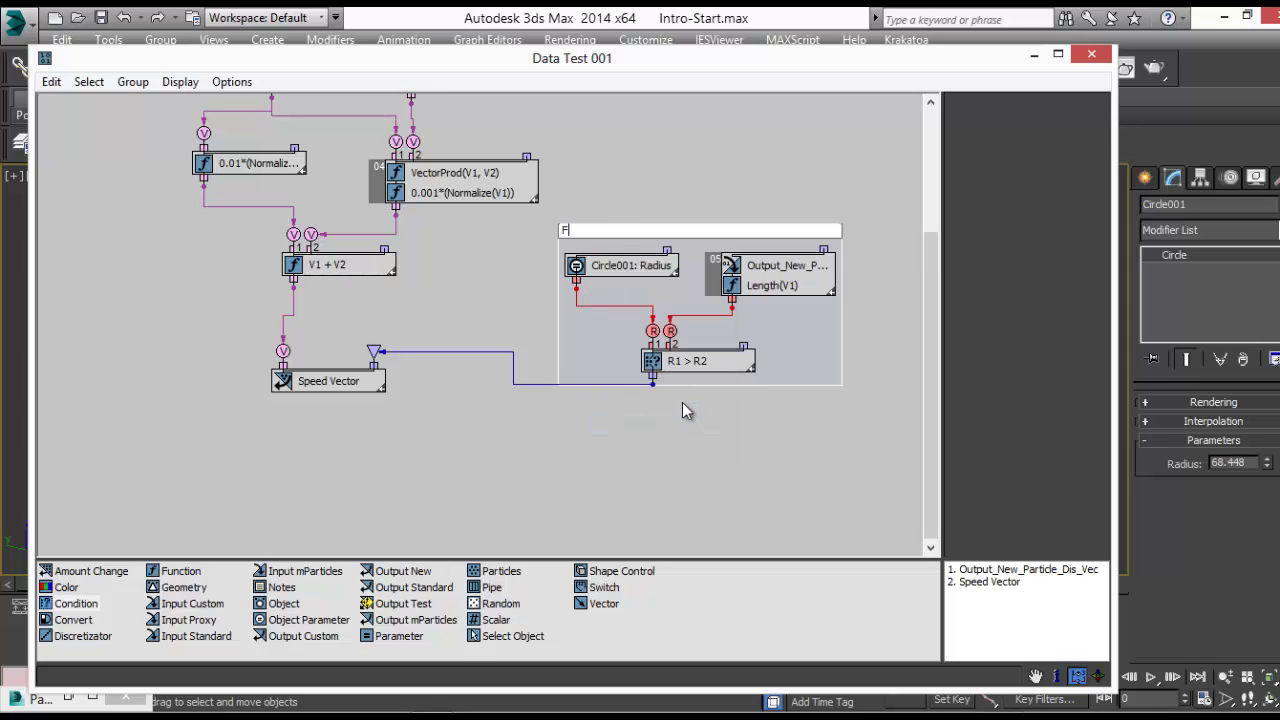
{"action": "key", "text": "Return"}
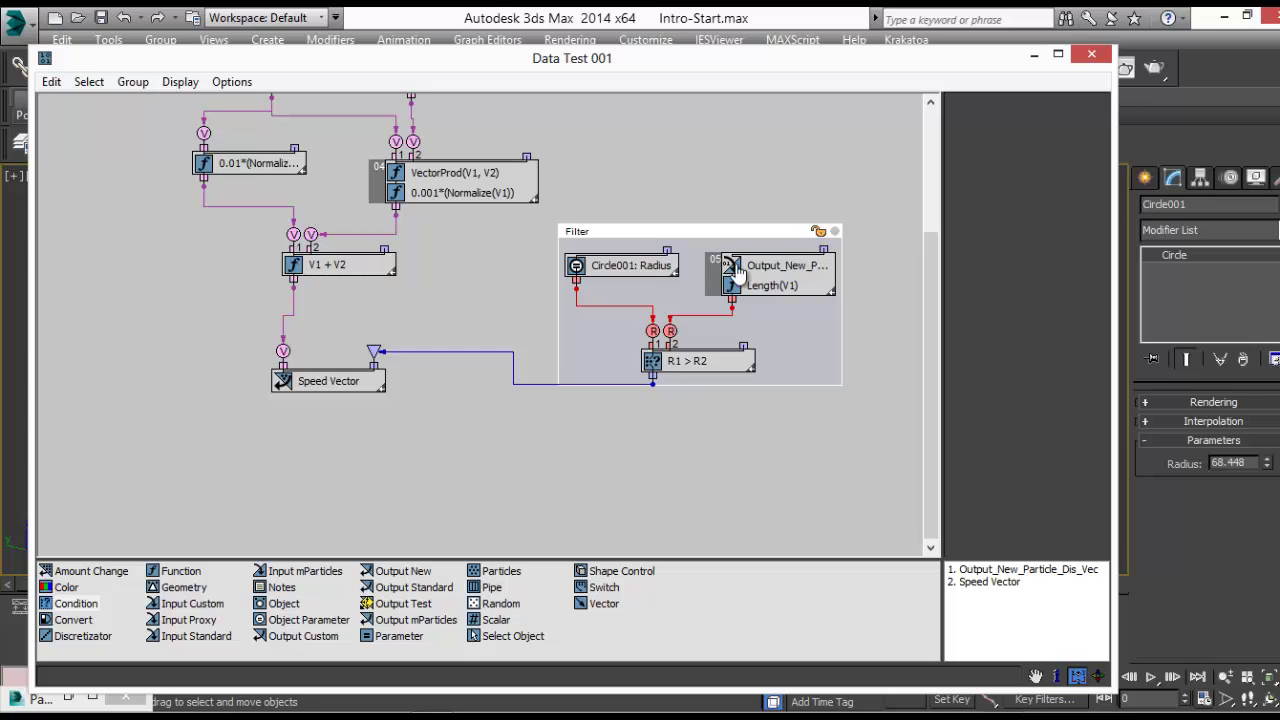
{"action": "left_click", "coordinate": [819, 231]}
{"action": "left_click_drag", "start_coordinate": [681, 237], "coordinate": [765, 427]}
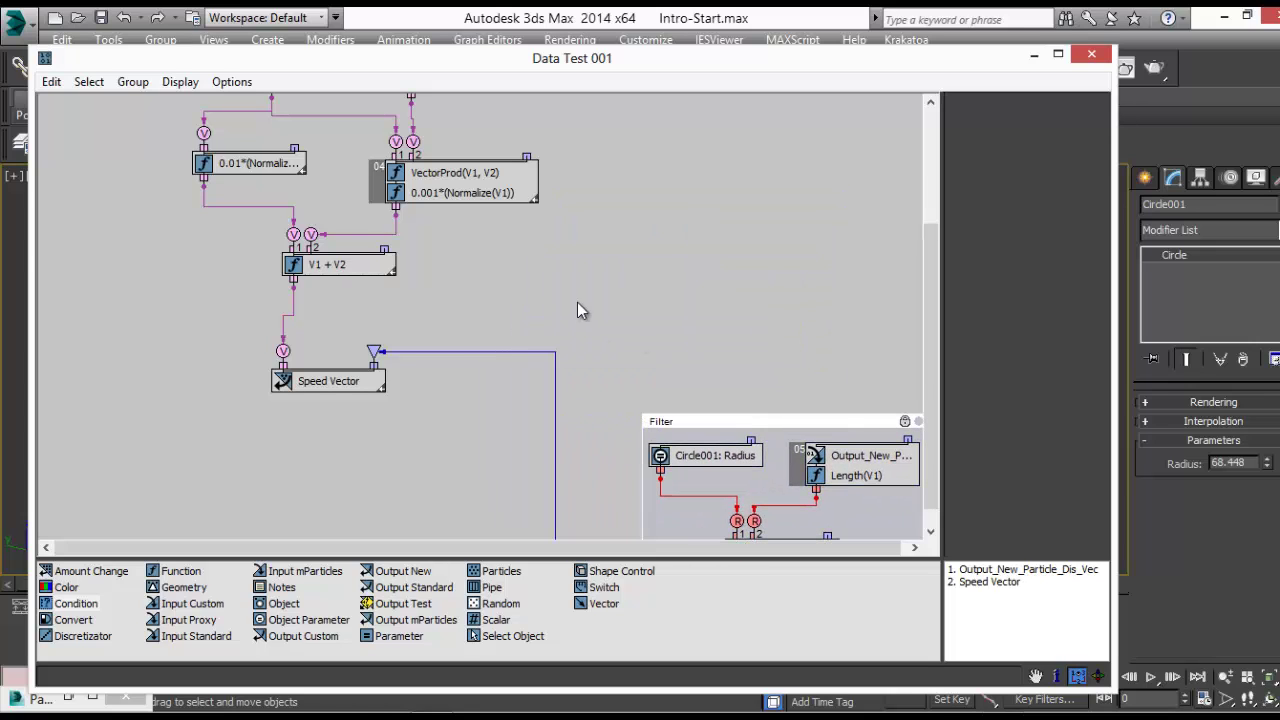
Scrub the timeline between frames 0 and 11 to examine how particles inside and outside the circle move
{"action": "left_click", "coordinate": [1034, 57]}
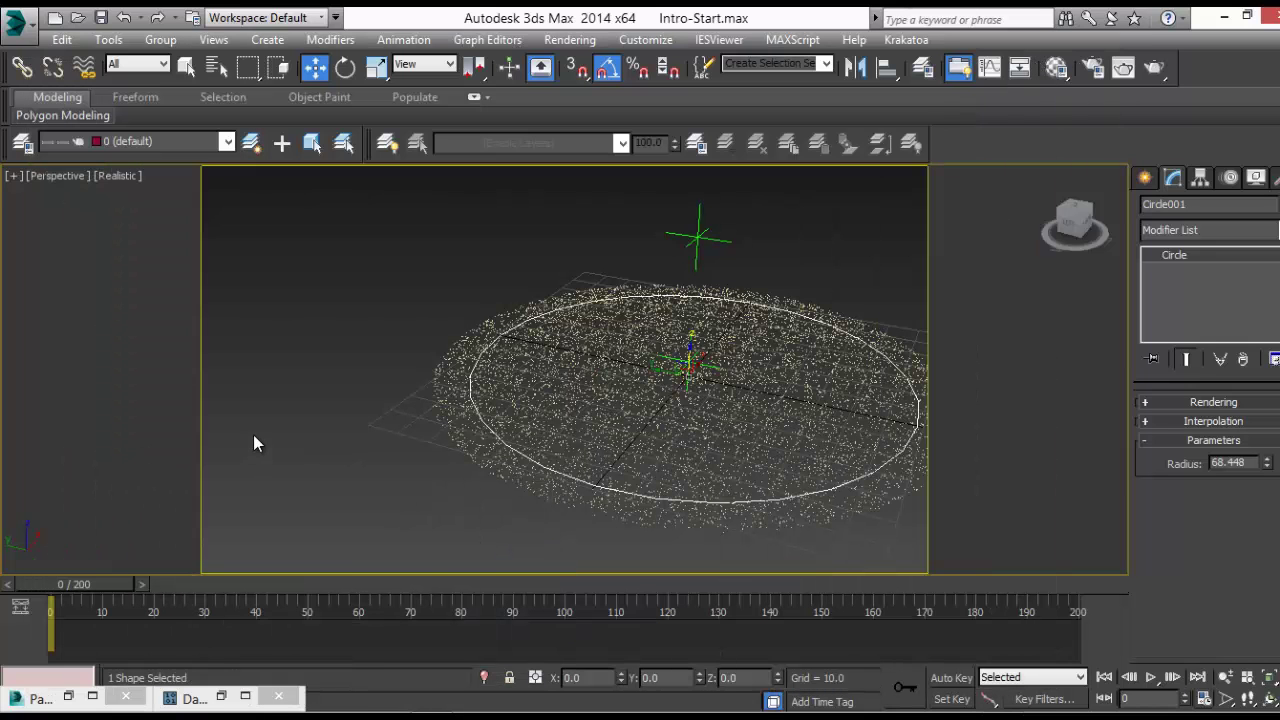
{"action": "left_click_drag", "start_coordinate": [128, 584], "coordinate": [189, 582]}
{"action": "middle_click_drag", "start_coordinate": [527, 484], "coordinate": [414, 488]}
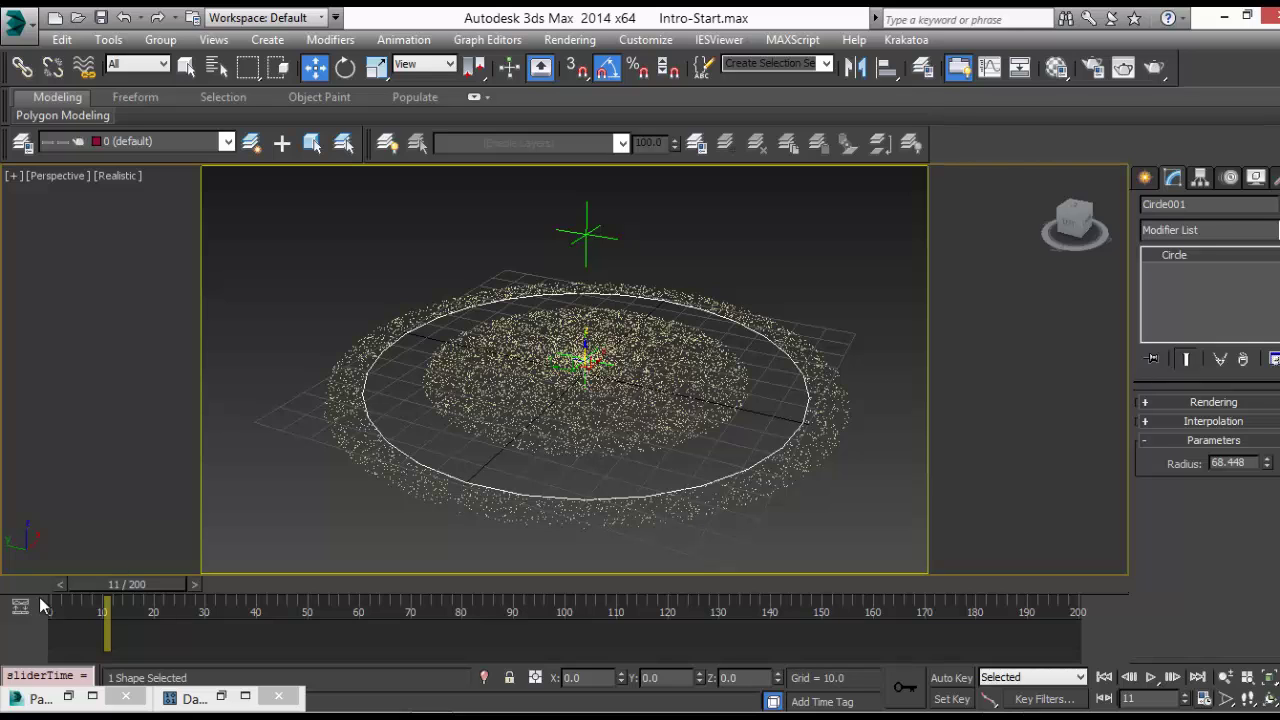
{"action": "left_click_drag", "start_coordinate": [85, 580], "coordinate": [33, 582]}
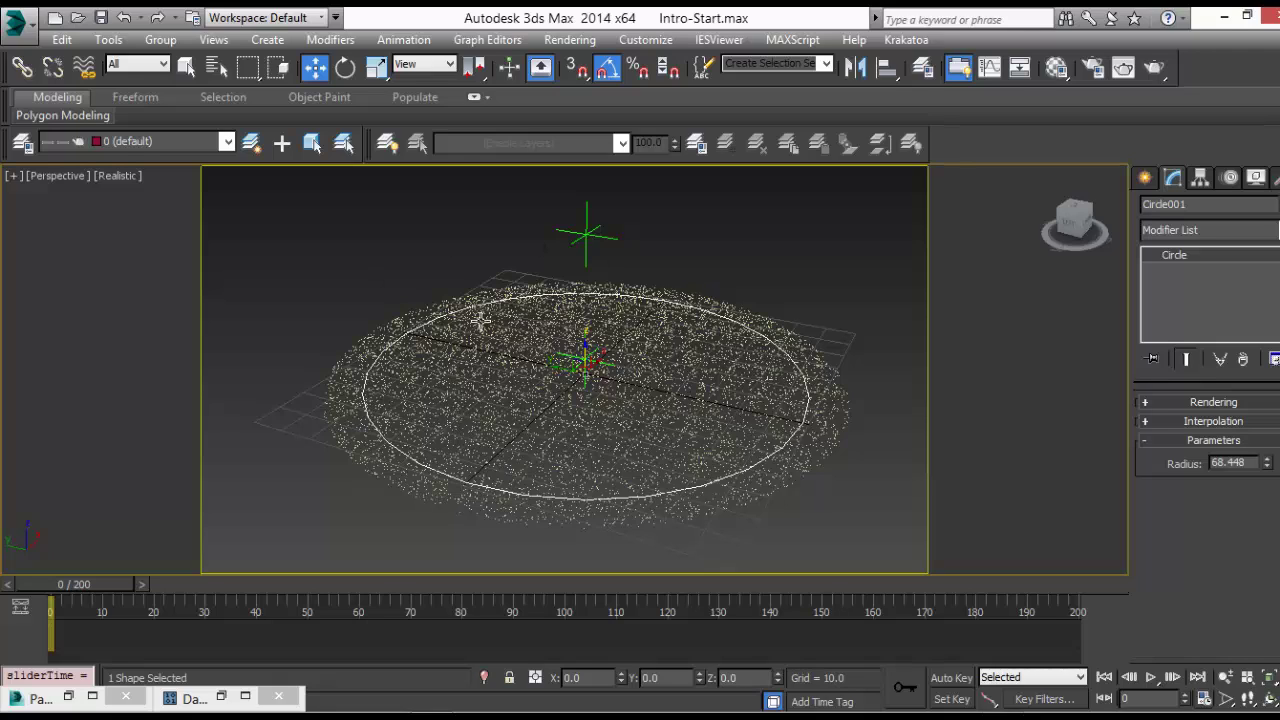
Add an Input Custom operator above the Filter group, assign it the Output_New_Particle_Dis_Vec channel, and widen the node to show its full name
{"action": "left_click", "coordinate": [222, 696]}
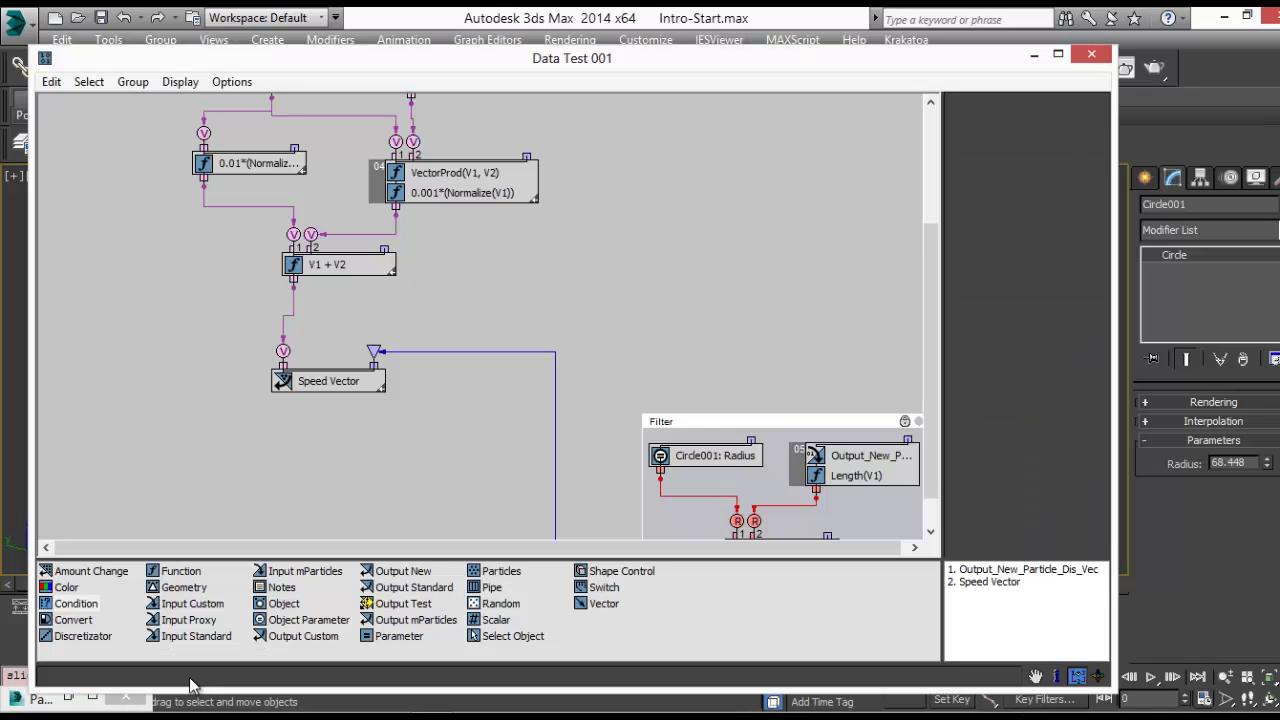
{"action": "middle_click_drag", "start_coordinate": [475, 446], "coordinate": [342, 512]}
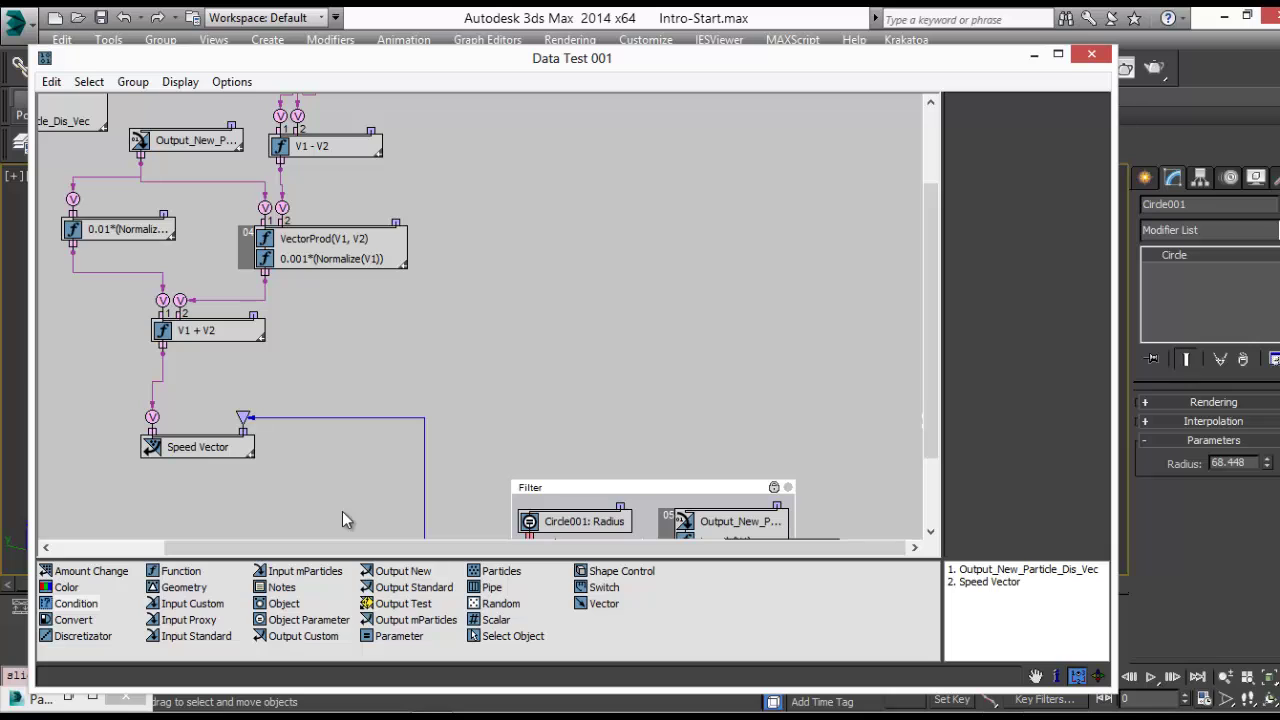
{"action": "middle_click_drag", "start_coordinate": [470, 393], "coordinate": [406, 413]}
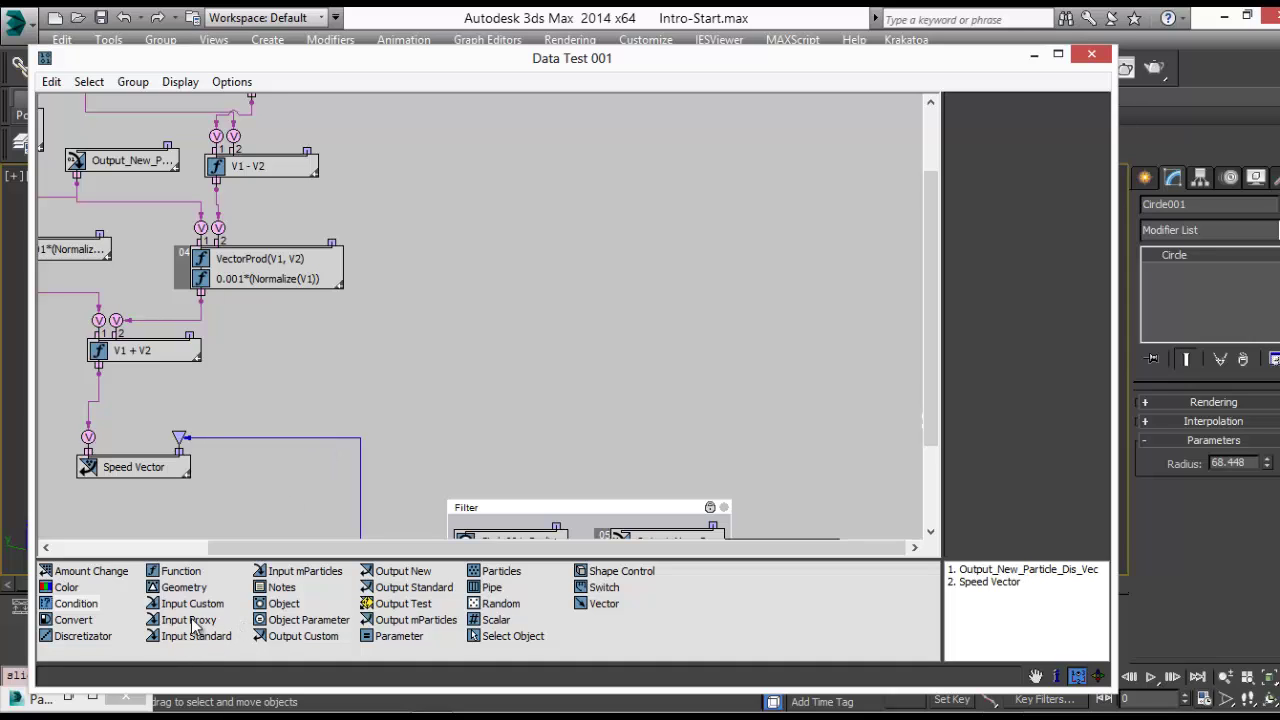
{"action": "left_click_drag", "start_coordinate": [196, 607], "coordinate": [466, 203]}
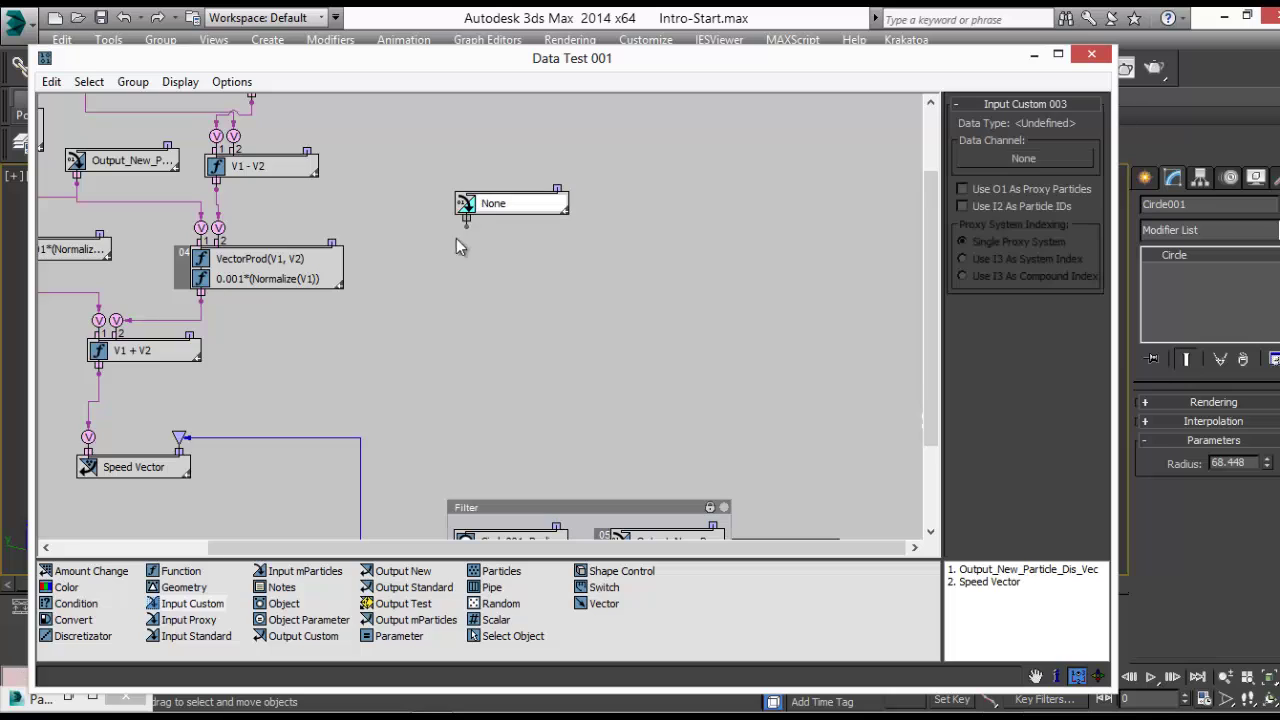
{"action": "left_click", "coordinate": [1004, 157]}
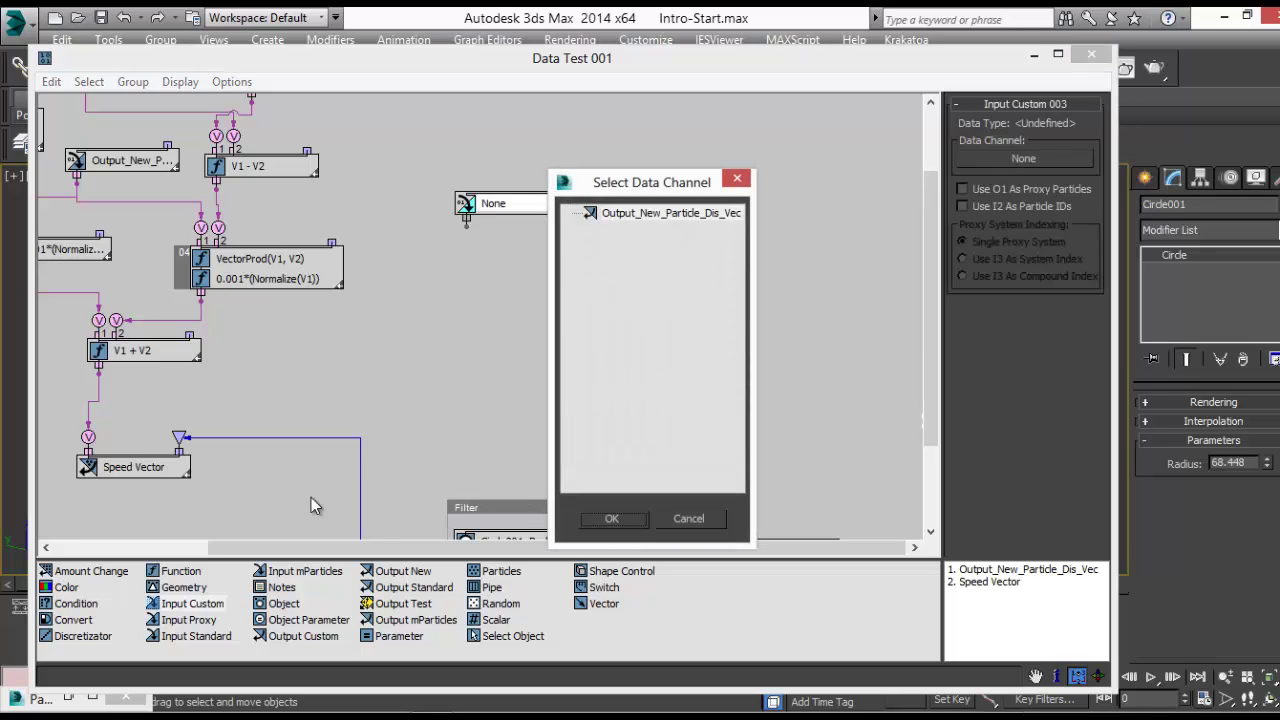
{"action": "double_click", "coordinate": [626, 214]}
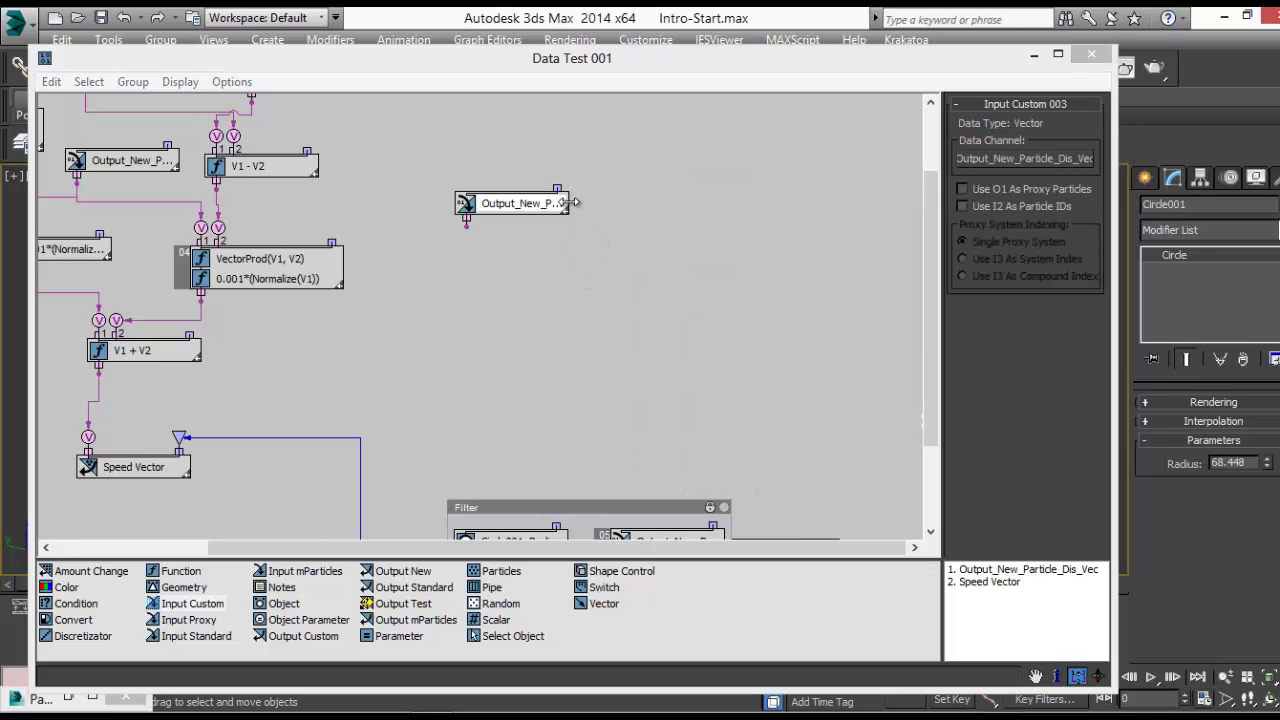
{"action": "left_click_drag", "start_coordinate": [574, 203], "coordinate": [648, 203]}
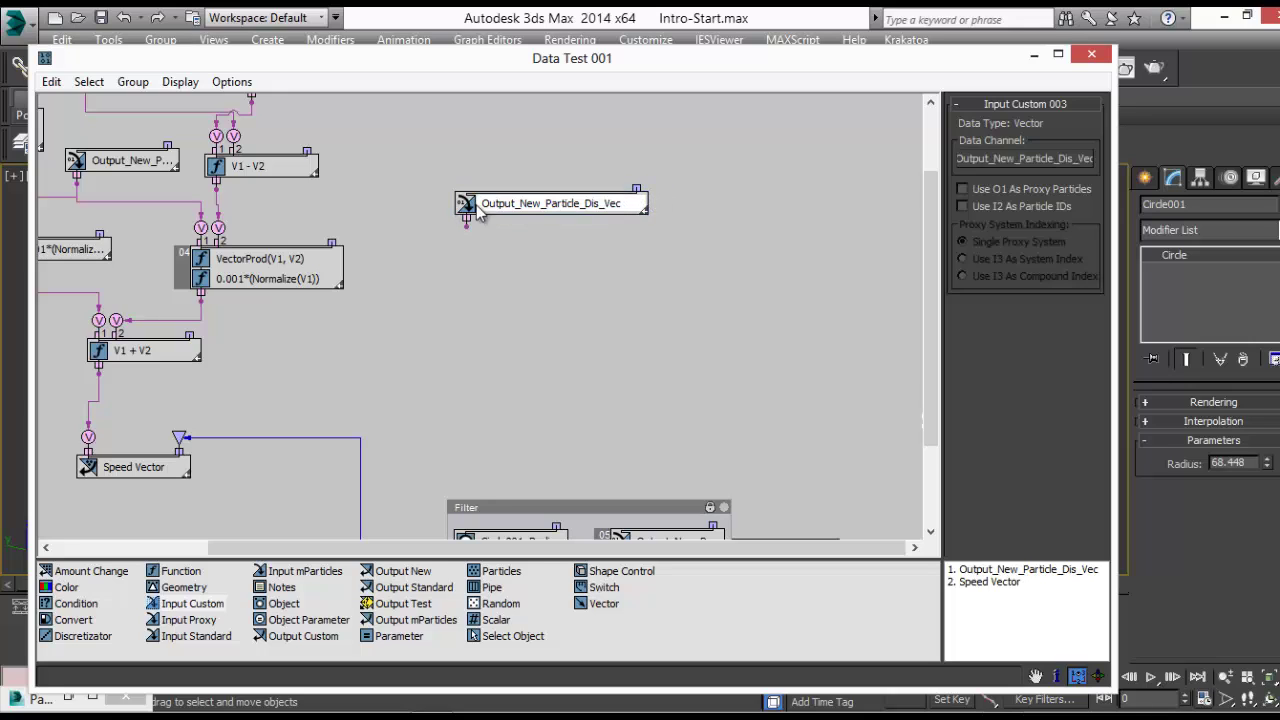
{"action": "left_click_drag", "start_coordinate": [479, 211], "coordinate": [482, 191]}
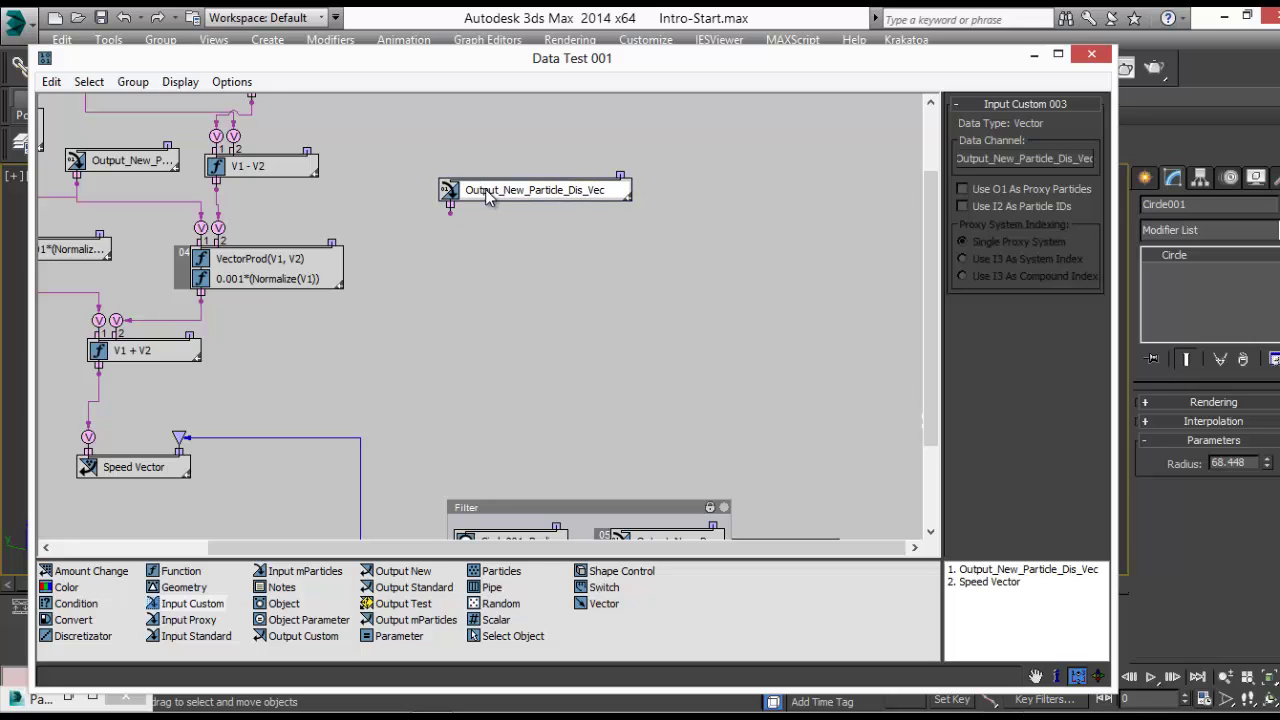
Add a single-operand Length function and stack it beneath the widened displacement vector input
{"action": "left_click_drag", "start_coordinate": [188, 578], "coordinate": [576, 276]}
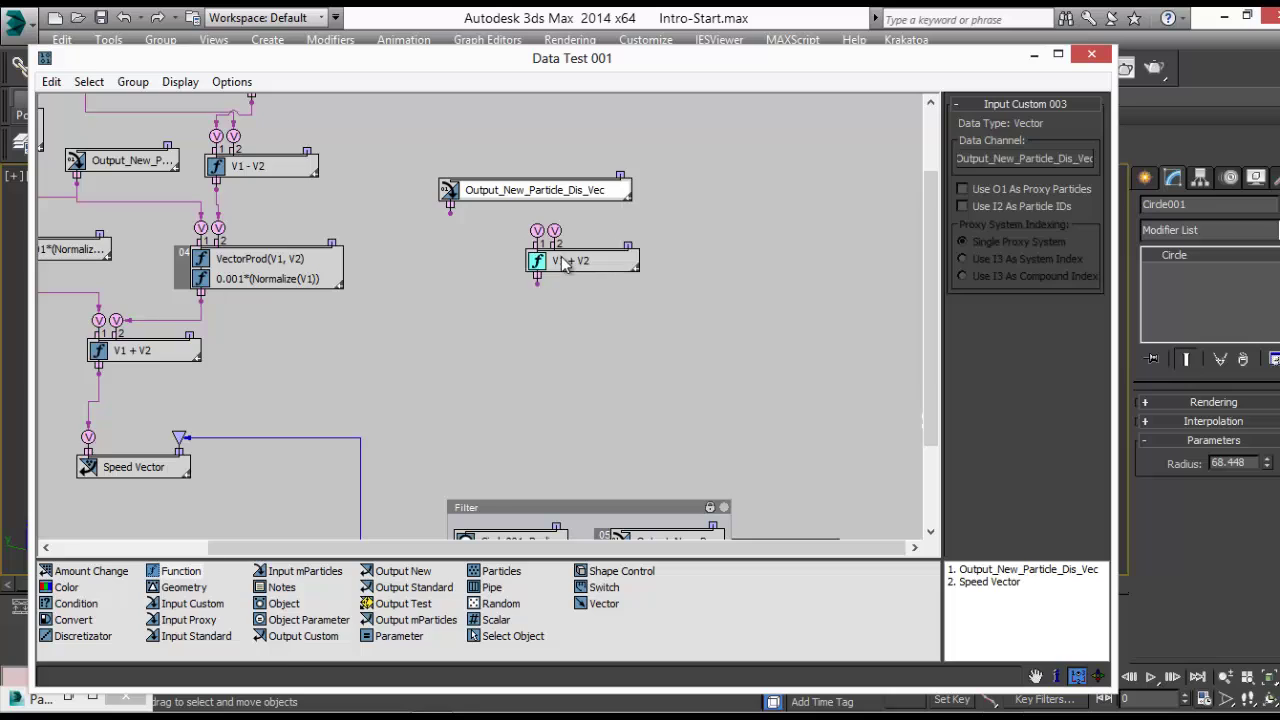
{"action": "left_click", "coordinate": [962, 196]}
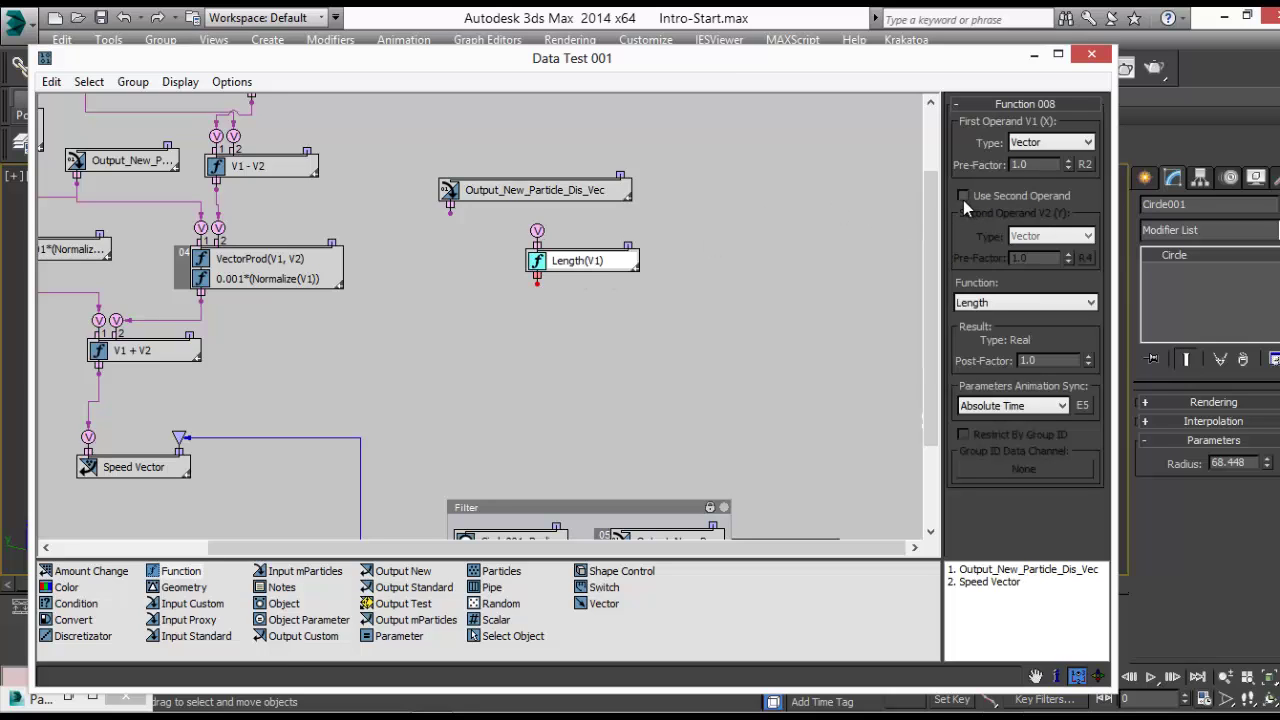
{"action": "left_click", "coordinate": [1000, 306]}
{"action": "left_click", "coordinate": [1000, 344]}
{"action": "left_click_drag", "start_coordinate": [566, 266], "coordinate": [512, 211]}
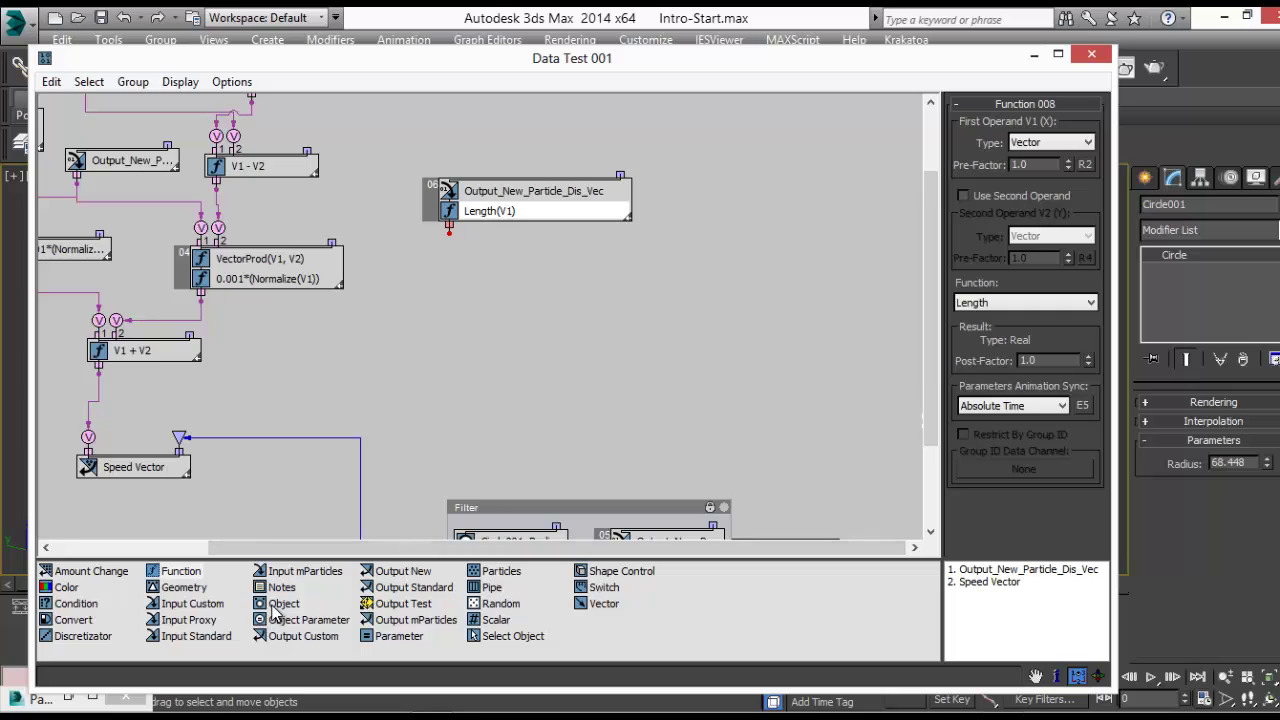
{"action": "left_click_drag", "start_coordinate": [280, 604], "coordinate": [664, 185]}
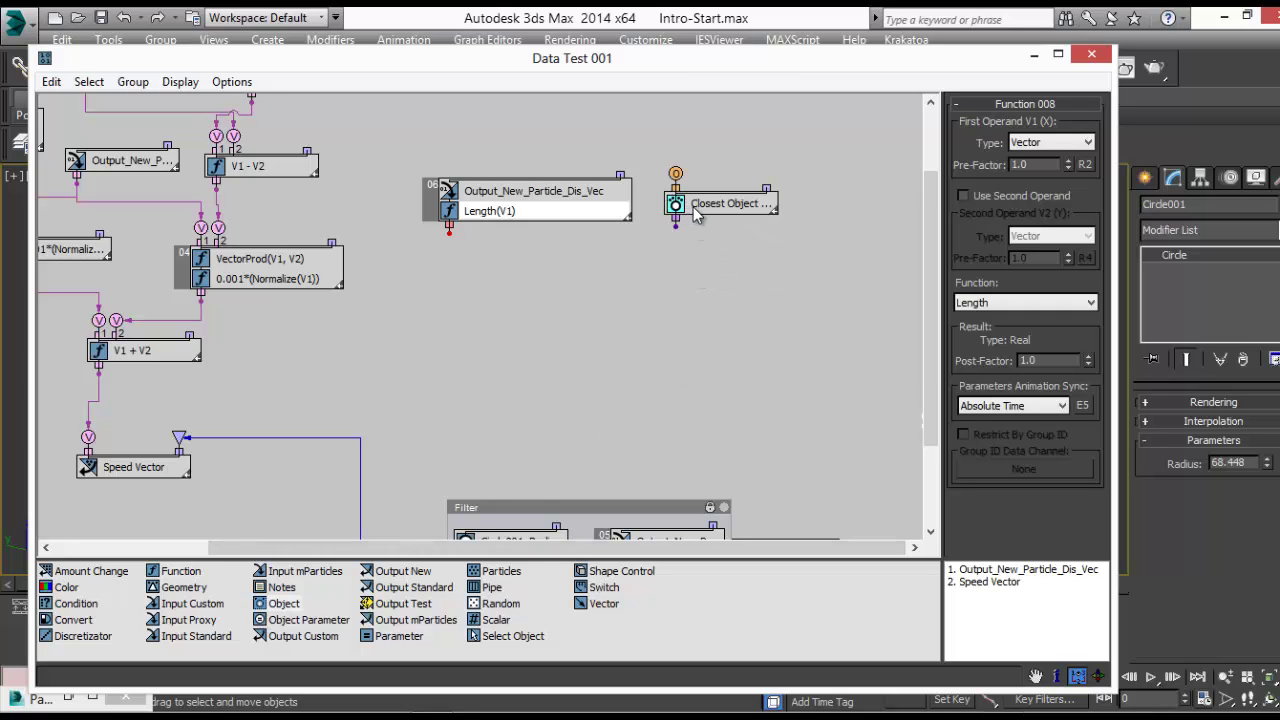
{"action": "left_click", "coordinate": [695, 210]}
{"action": "key", "text": "Delete"}
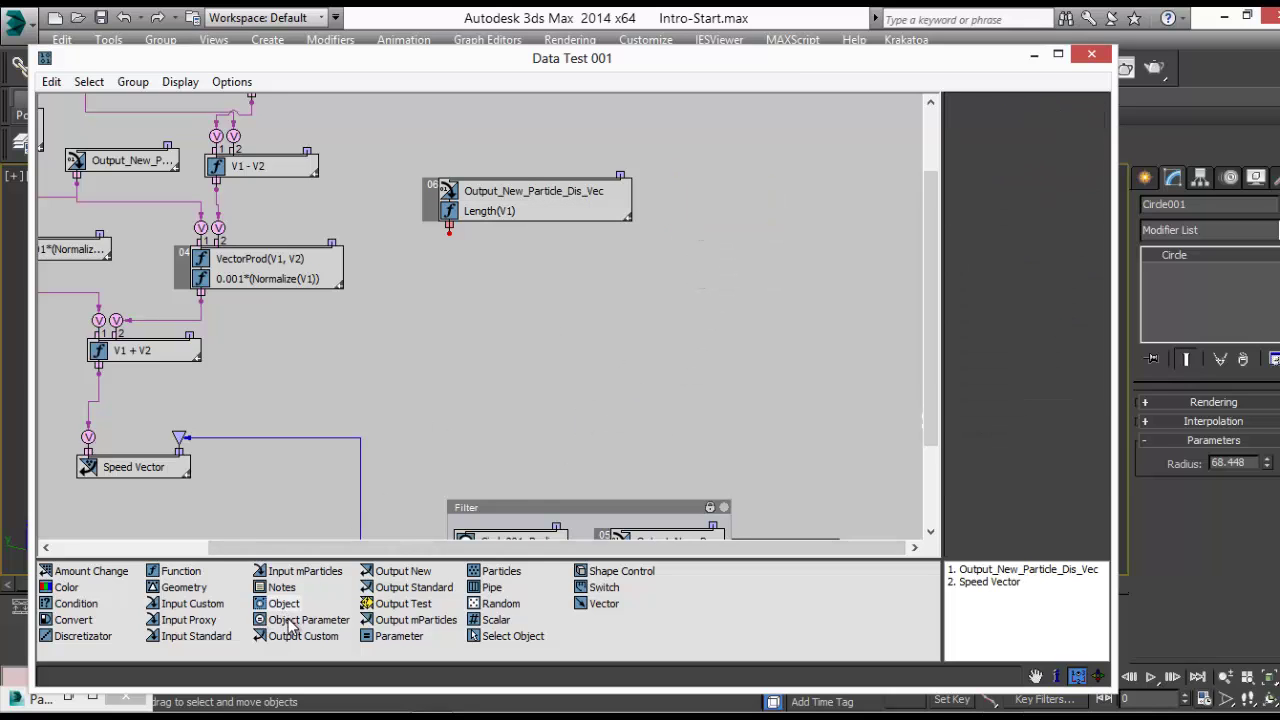
Add an Object Parameter operator that reads Circle001's Radius from its Parameters, and place it beside the displacement vector input
{"action": "left_click_drag", "start_coordinate": [292, 619], "coordinate": [700, 222]}
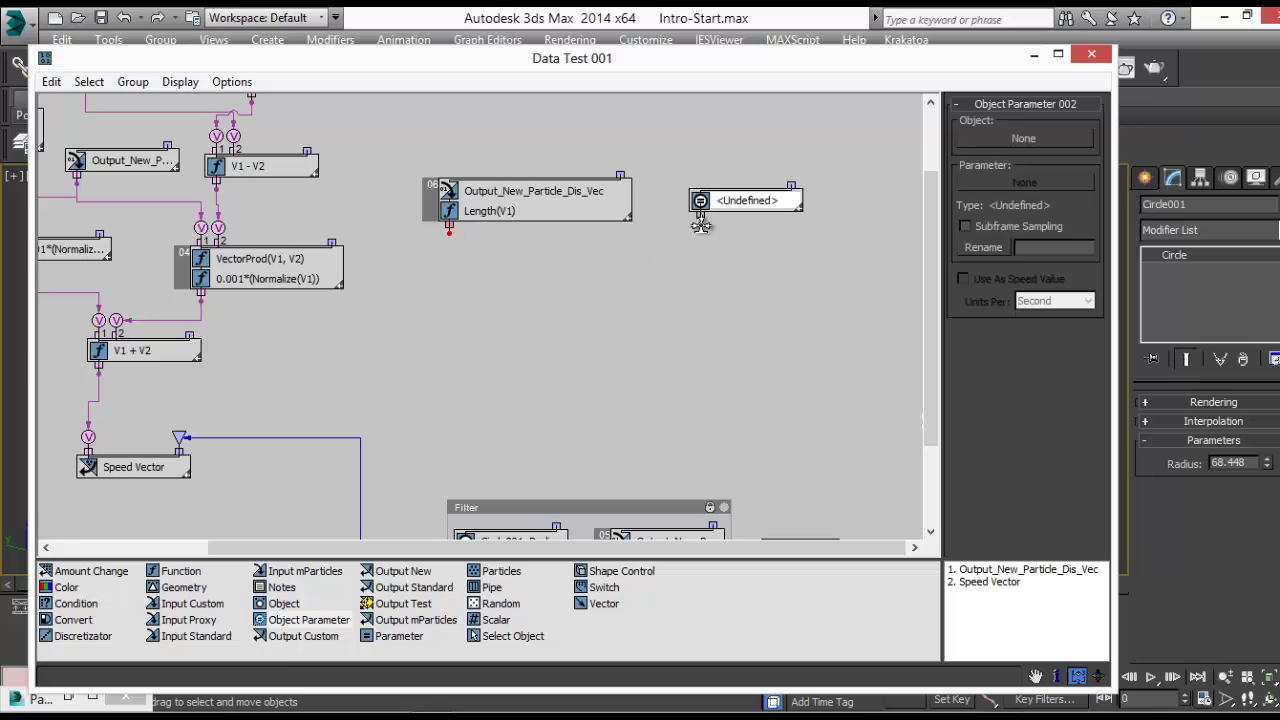
{"action": "left_click", "coordinate": [995, 138]}
{"action": "key", "text": "h"}
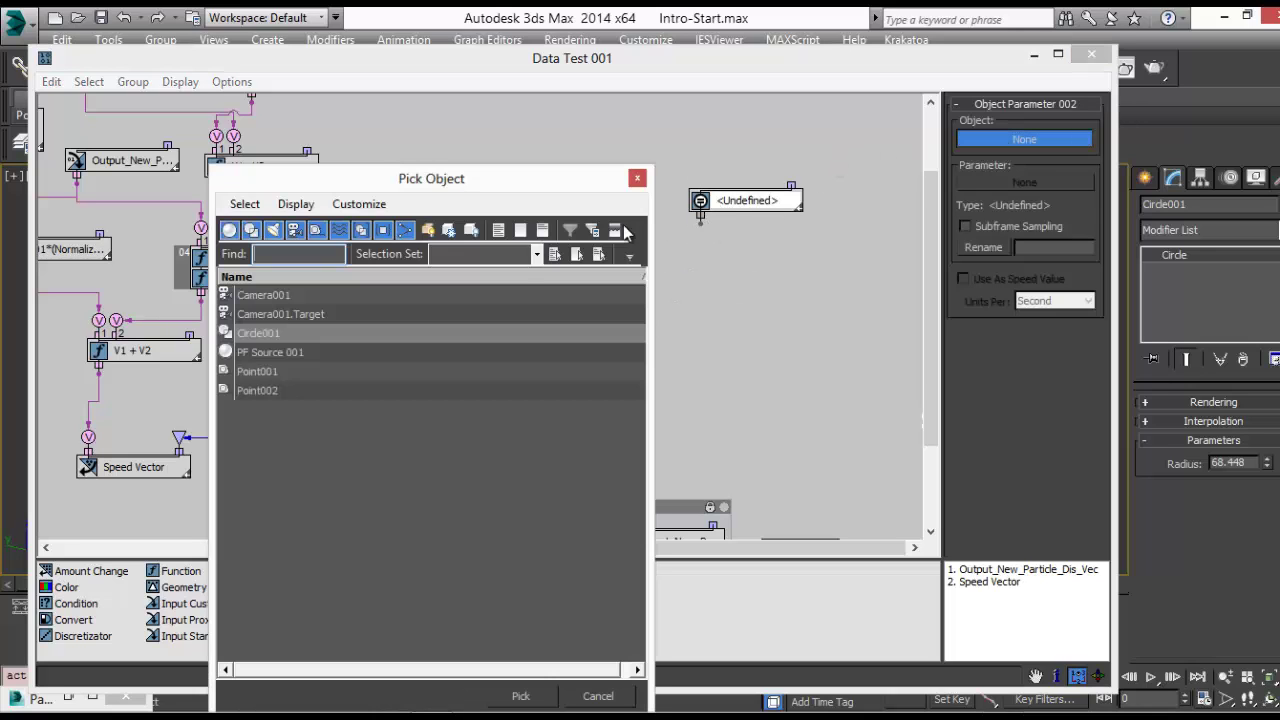
{"action": "double_click", "coordinate": [268, 336]}
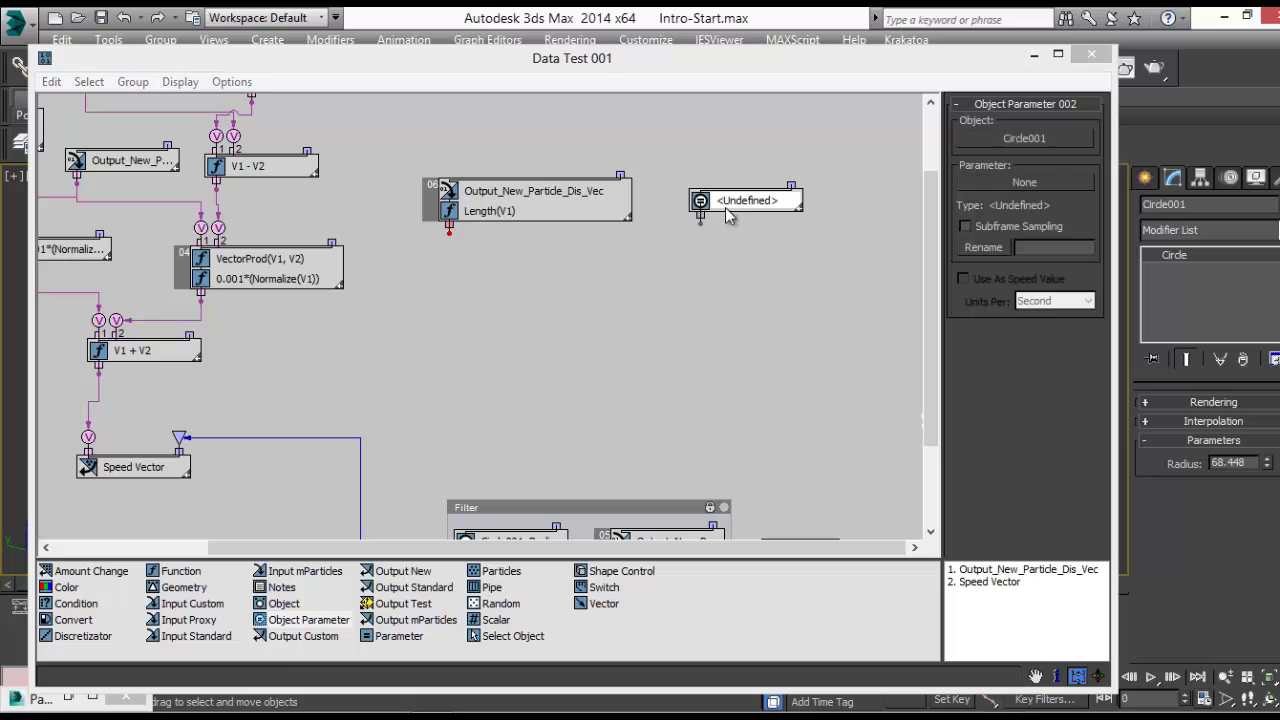
{"action": "left_click", "coordinate": [1015, 183]}
{"action": "double_click", "coordinate": [1026, 308]}
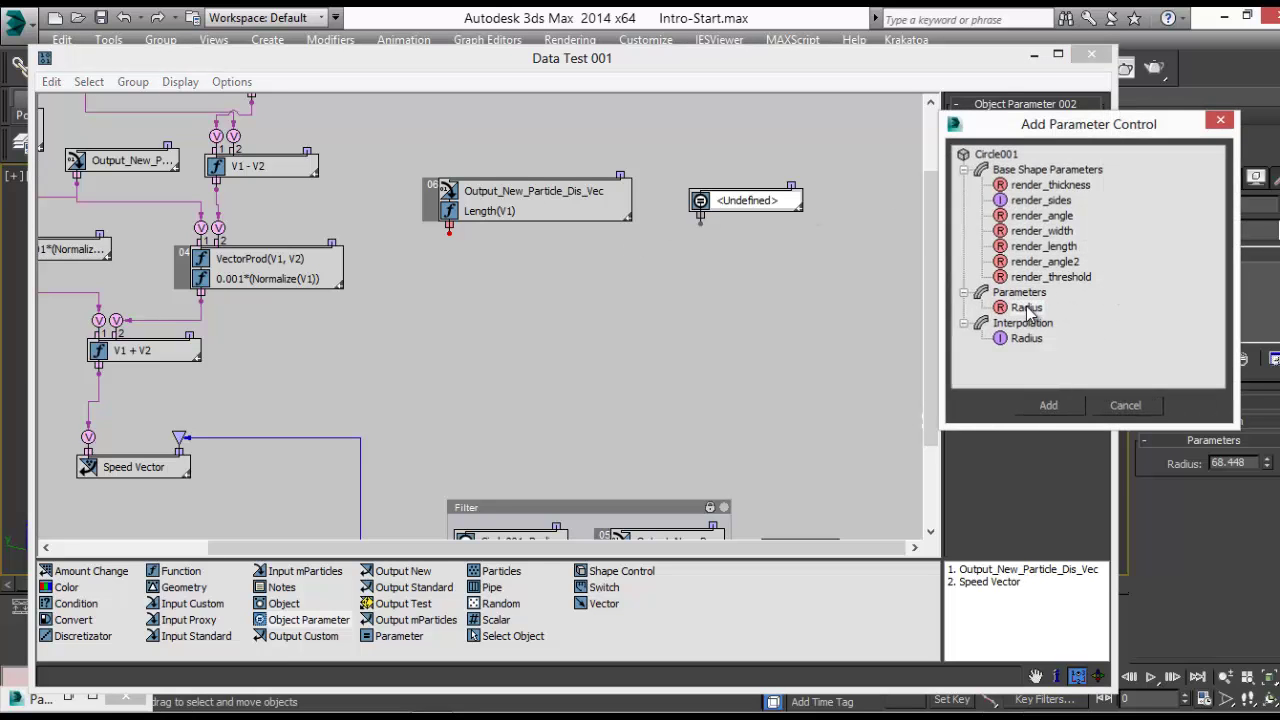
{"action": "left_click_drag", "start_coordinate": [719, 206], "coordinate": [695, 191]}
{"action": "left_click", "coordinate": [506, 390]}
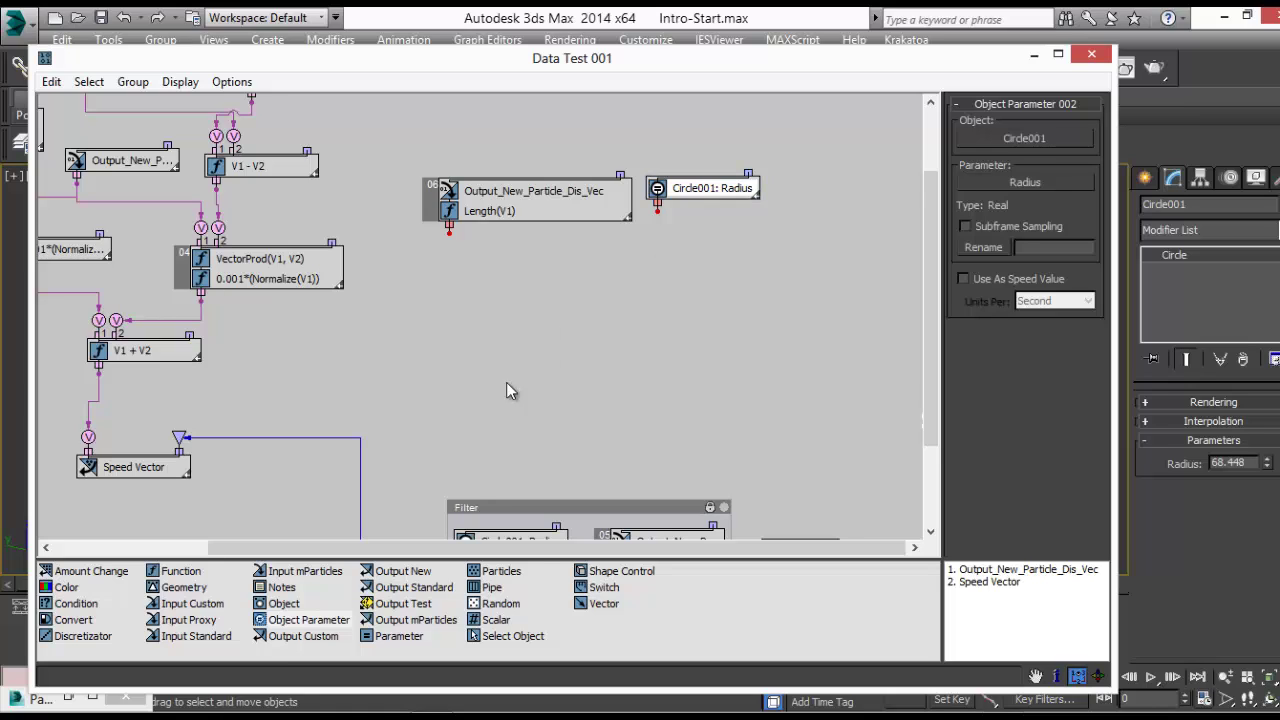
Add a Function operator below the distance and radius nodes, with Real operands and the Division X/Y function
{"action": "left_click_drag", "start_coordinate": [178, 573], "coordinate": [572, 296]}
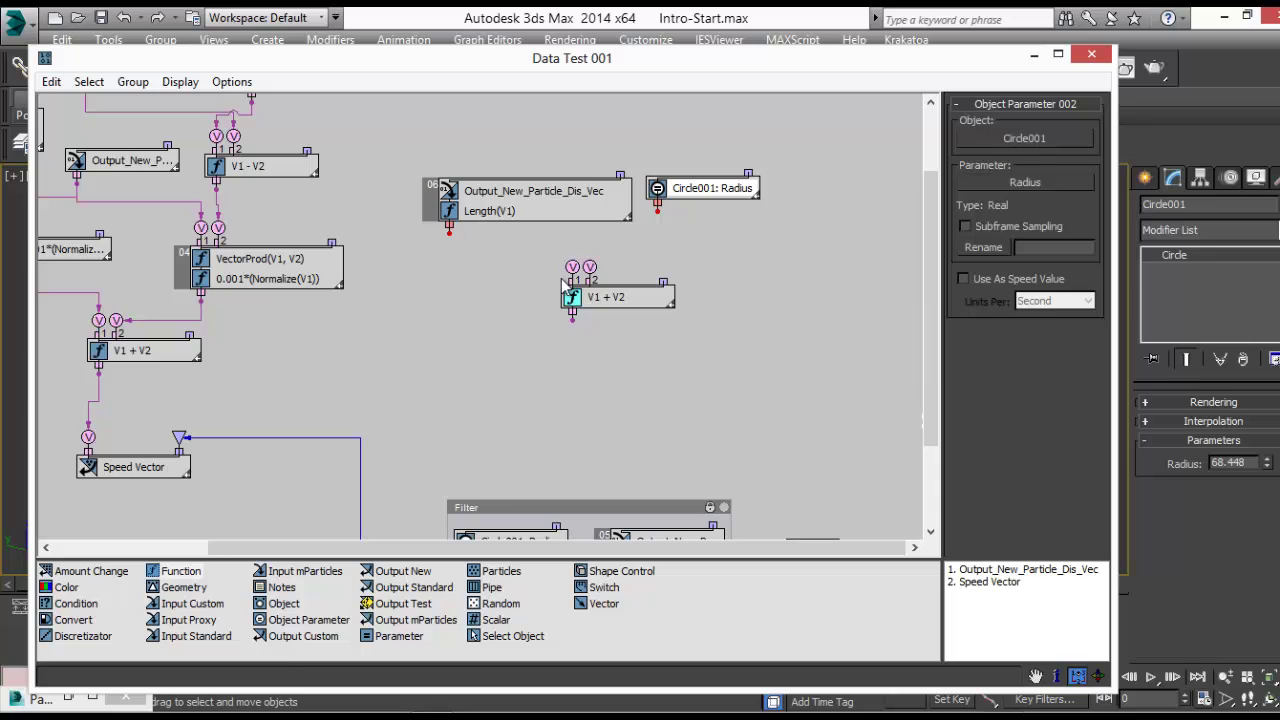
{"action": "left_click", "coordinate": [606, 298]}
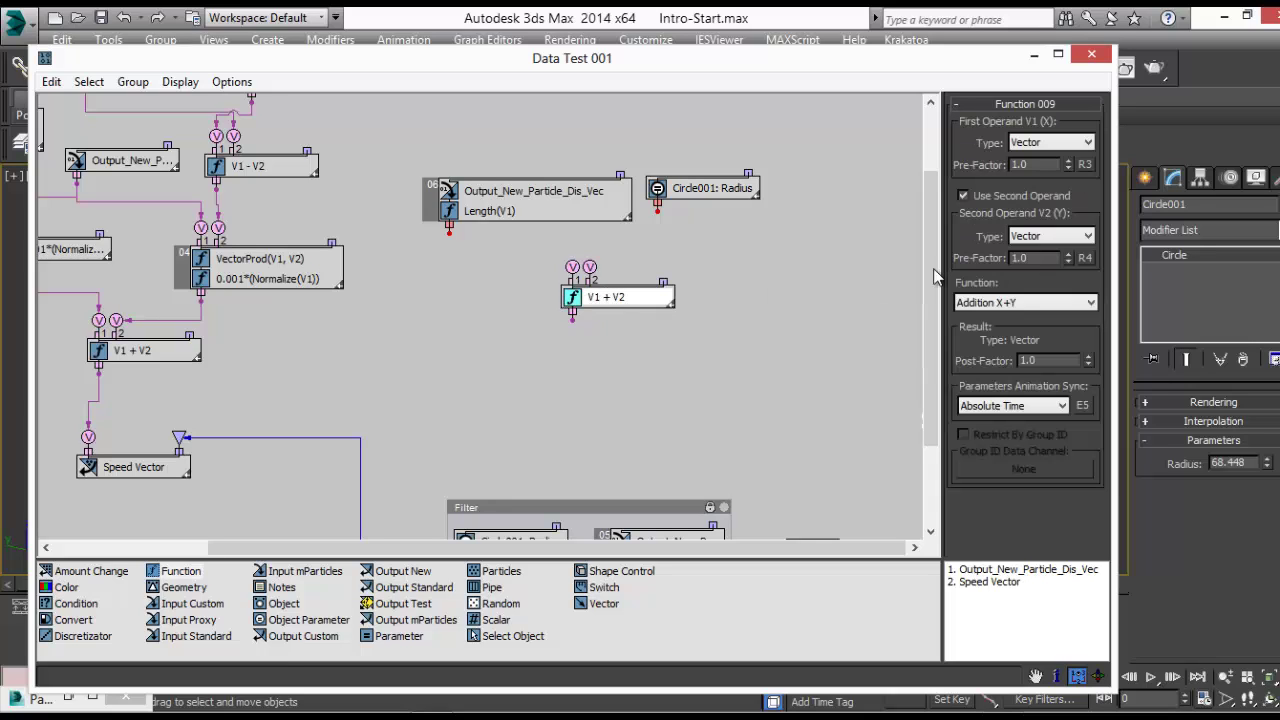
{"action": "left_click", "coordinate": [1054, 145]}
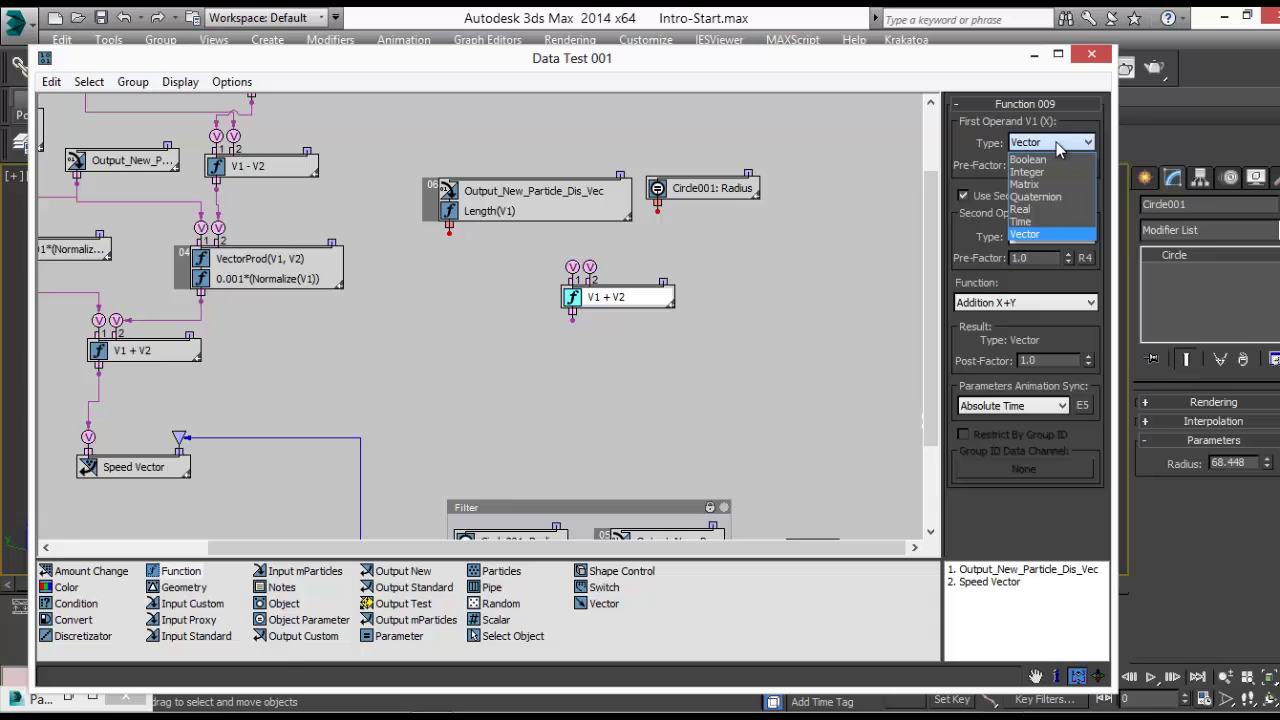
{"action": "left_click", "coordinate": [1055, 209]}
{"action": "left_click", "coordinate": [1040, 302]}
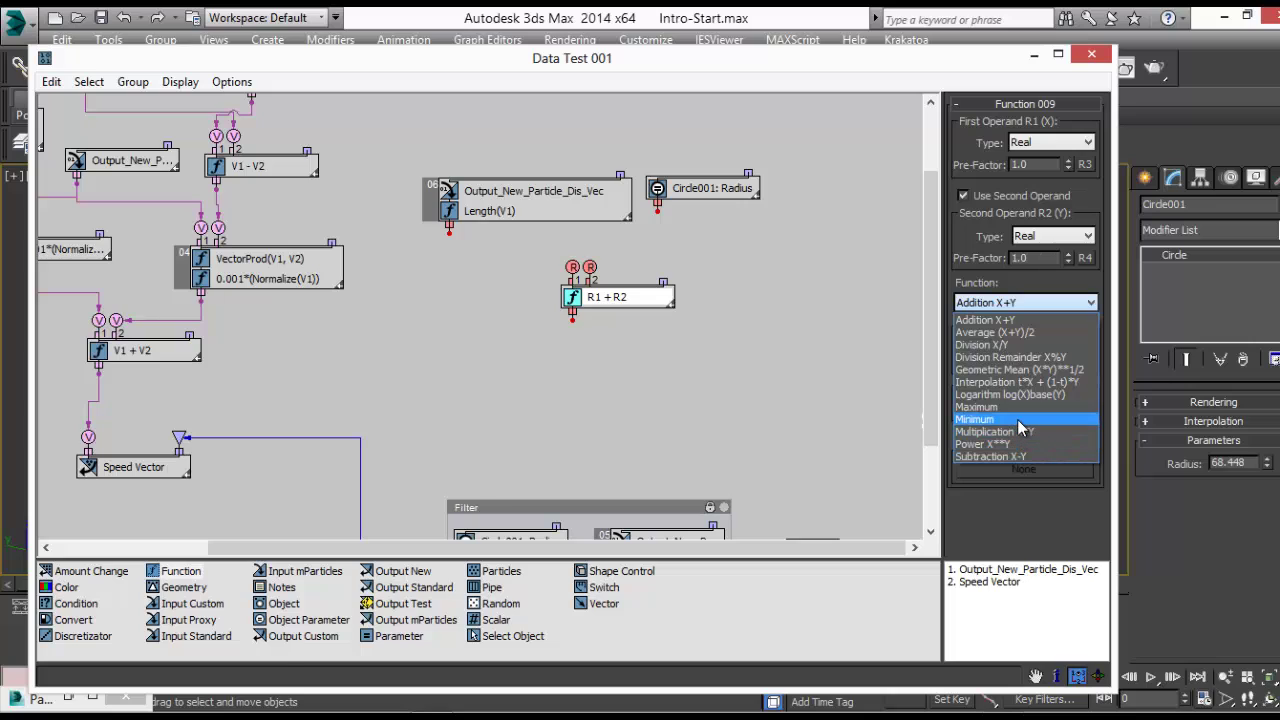
{"action": "left_click", "coordinate": [1010, 344]}
Connect the displacement length and circle radius to the division's first and second operands, and move the division beneath the radius node
{"action": "left_click_drag", "start_coordinate": [449, 228], "coordinate": [572, 267]}
{"action": "left_click_drag", "start_coordinate": [663, 211], "coordinate": [658, 204]}
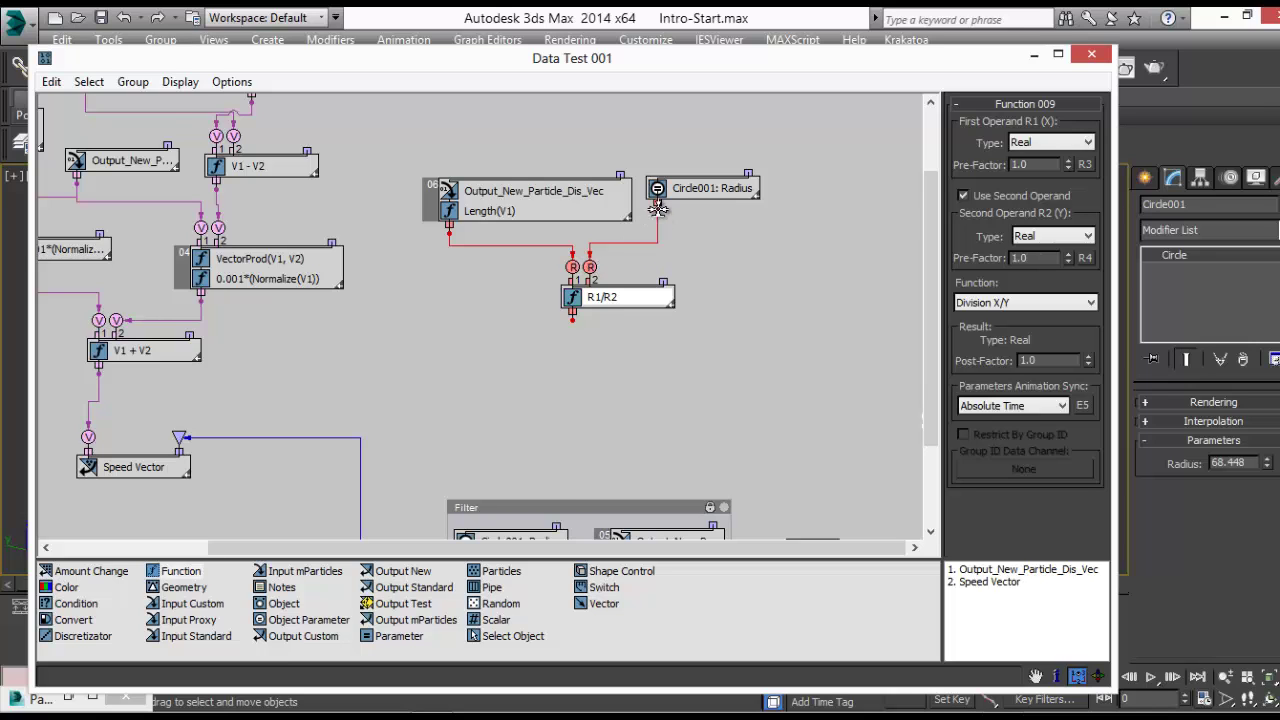
{"action": "left_click_drag", "start_coordinate": [591, 306], "coordinate": [662, 290]}
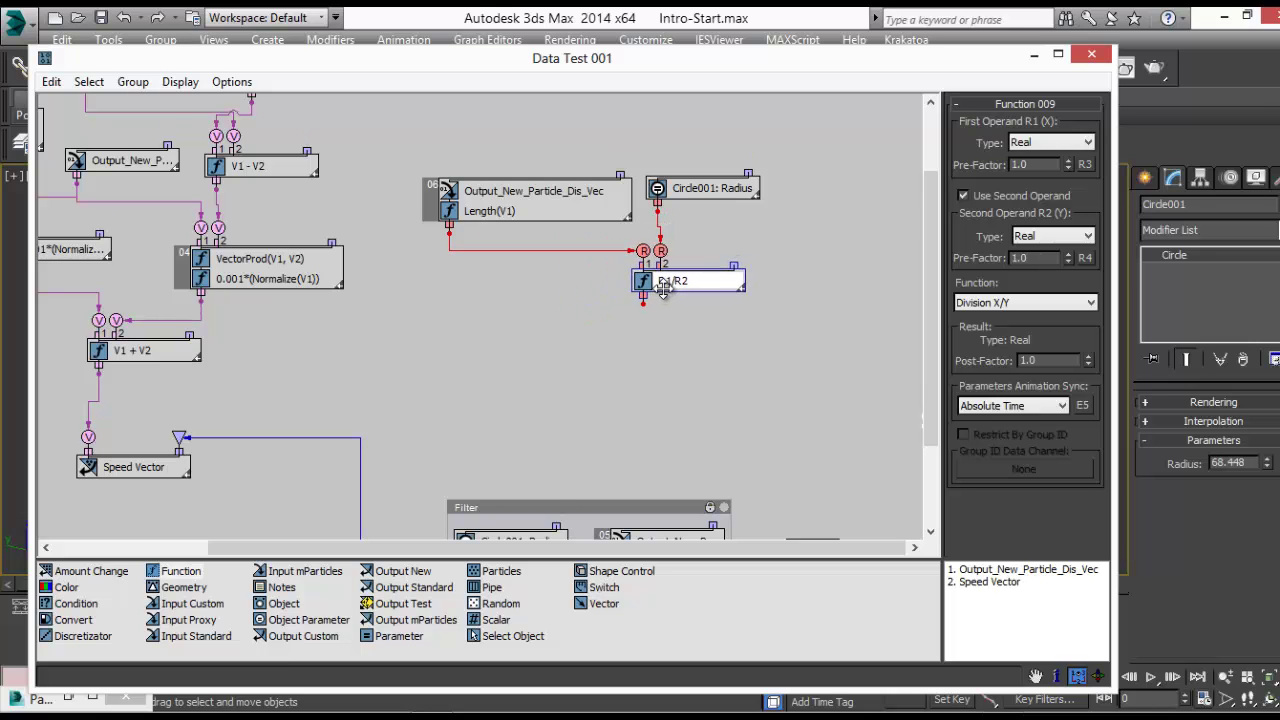
Add a Scalar operator with value 1.0 beneath the displacement length node, next to the division
{"action": "left_click_drag", "start_coordinate": [703, 75], "coordinate": [388, 560]}
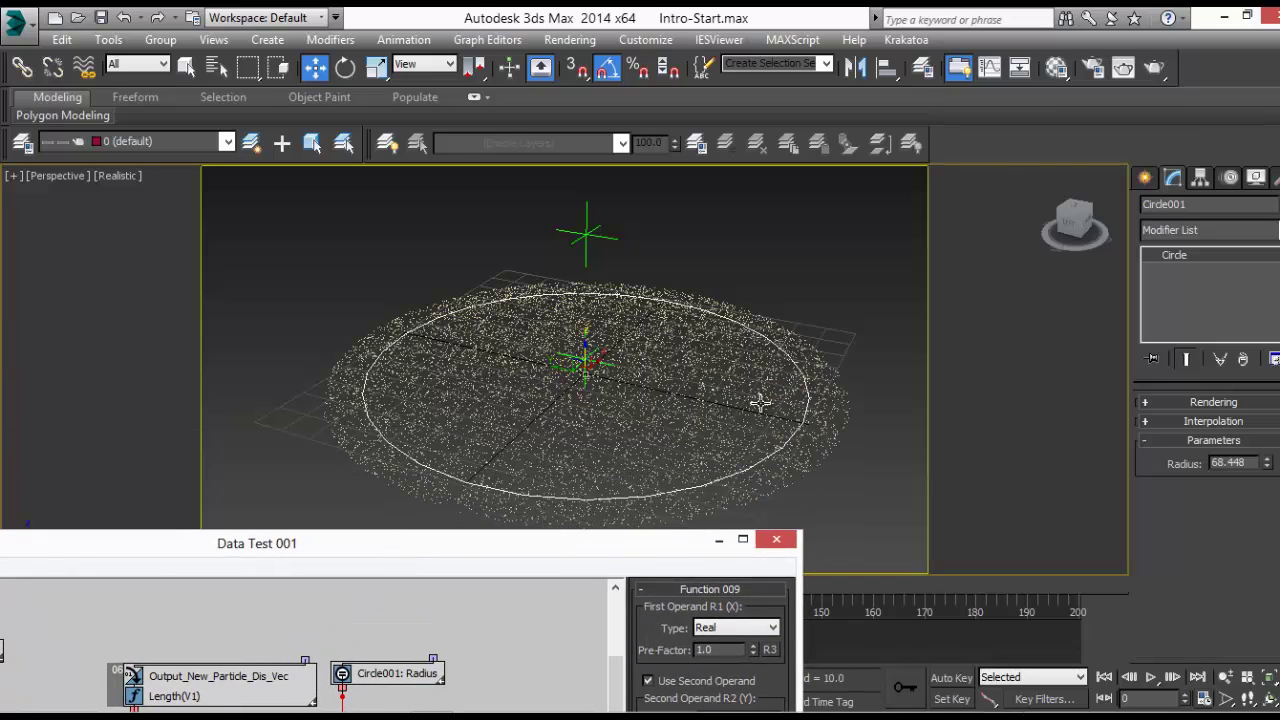
{"action": "left_click_drag", "start_coordinate": [503, 543], "coordinate": [669, 174]}
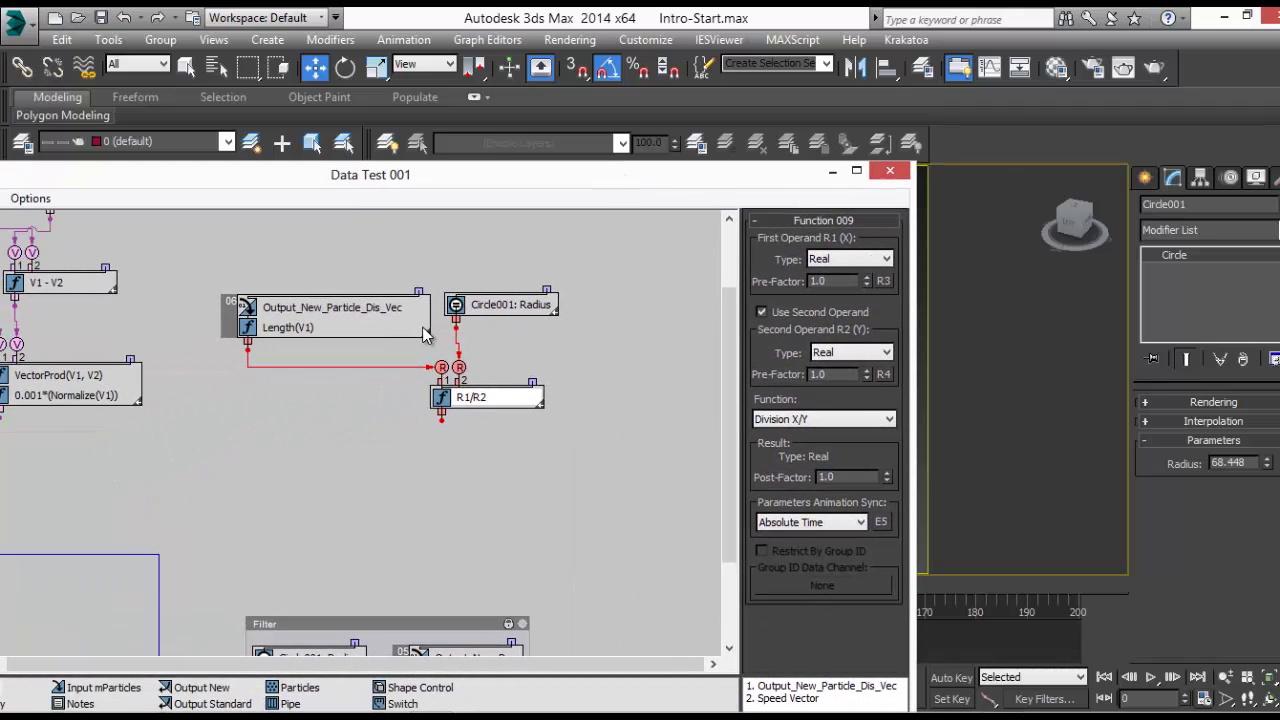
{"action": "left_click_drag", "start_coordinate": [451, 181], "coordinate": [519, 98]}
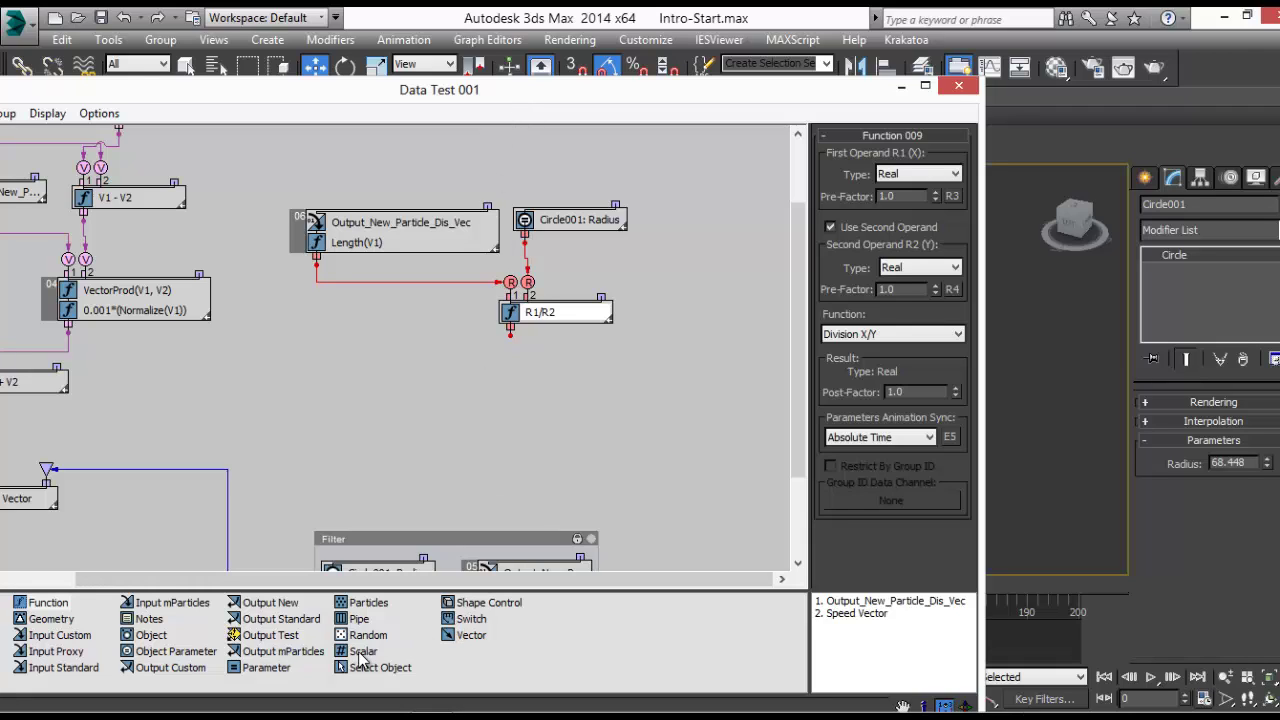
{"action": "left_click_drag", "start_coordinate": [363, 651], "coordinate": [362, 358]}
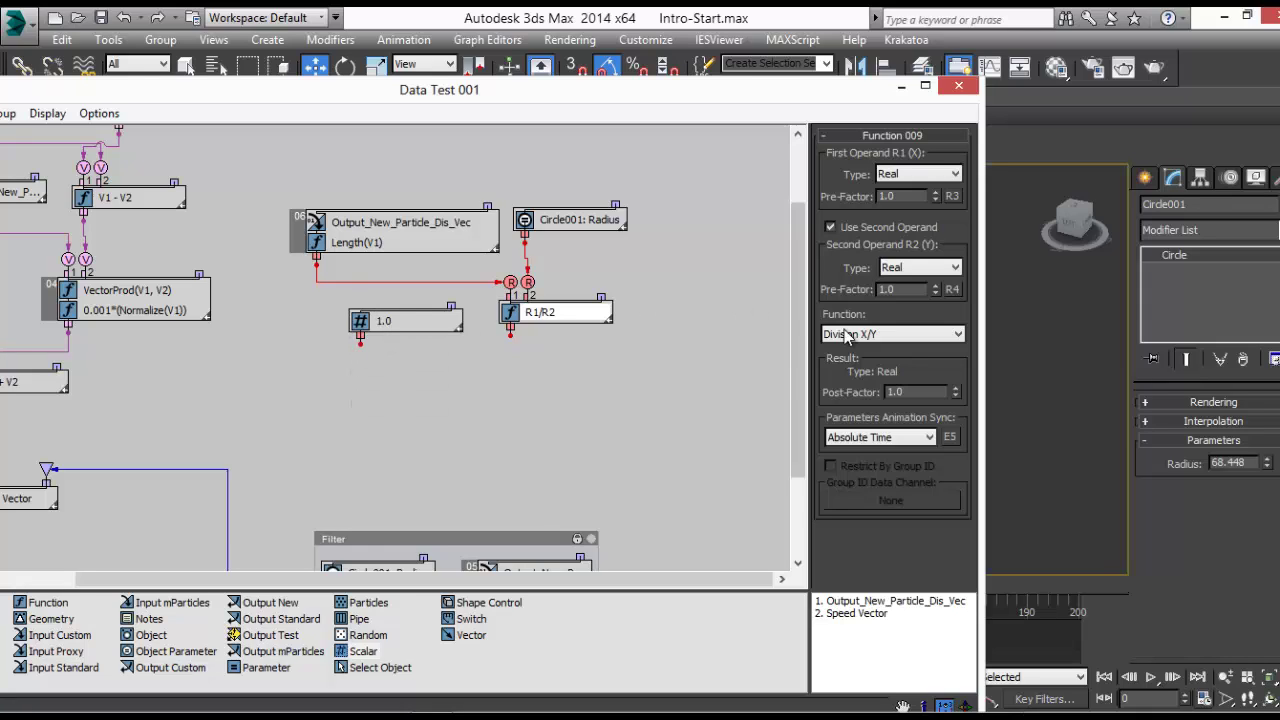
{"action": "left_click_drag", "start_coordinate": [420, 317], "coordinate": [415, 310]}
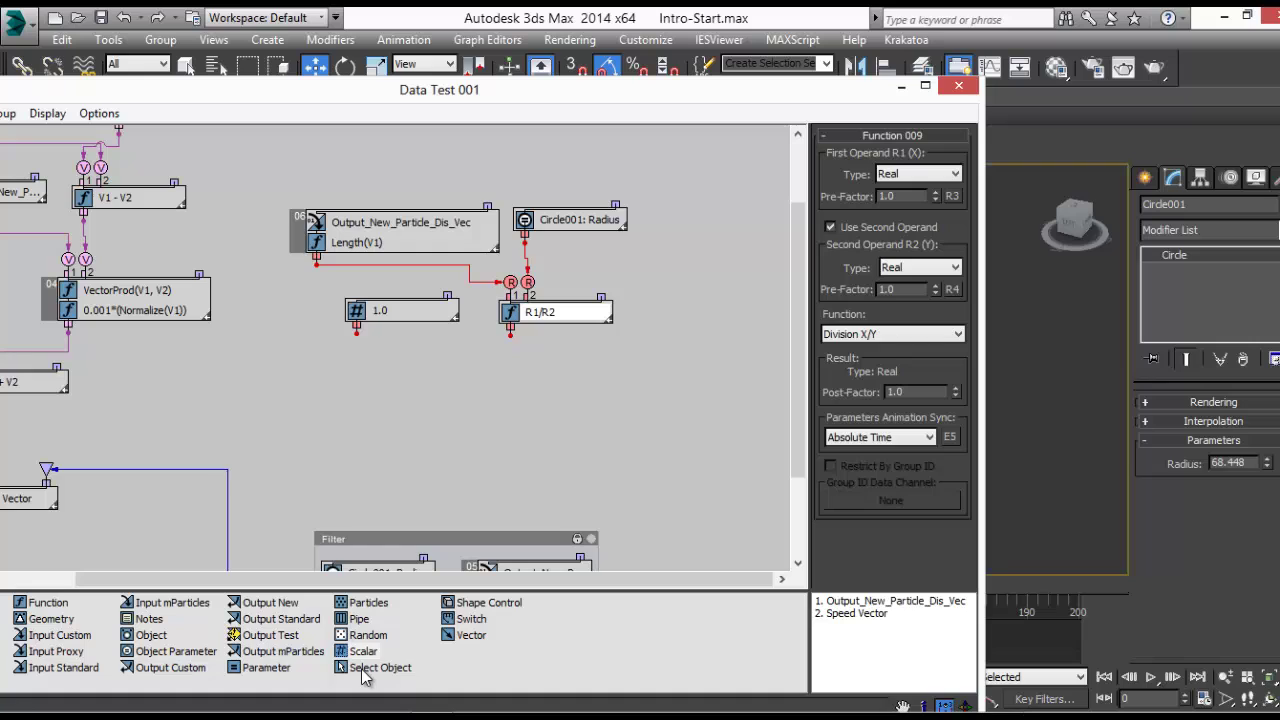
Add another Function operator below the scalar and the division, and set its operand type to Real
{"action": "left_click_drag", "start_coordinate": [48, 602], "coordinate": [474, 394]}
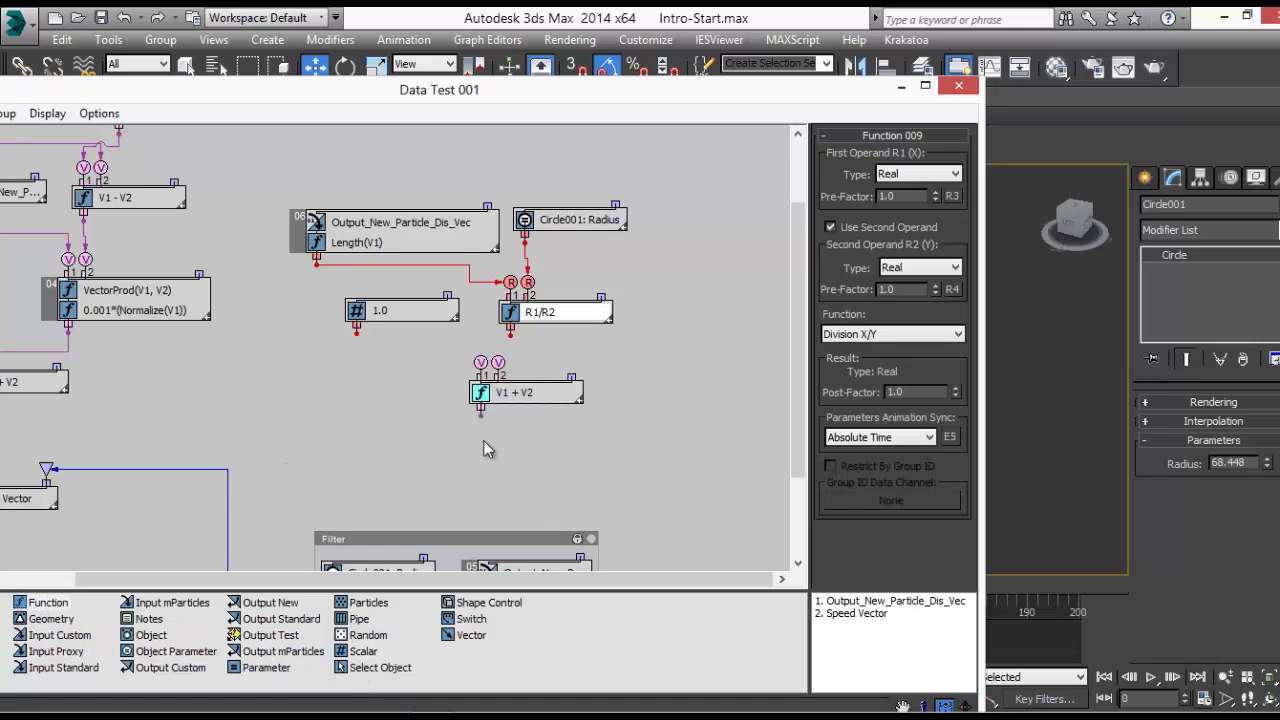
{"action": "left_click", "coordinate": [537, 396]}
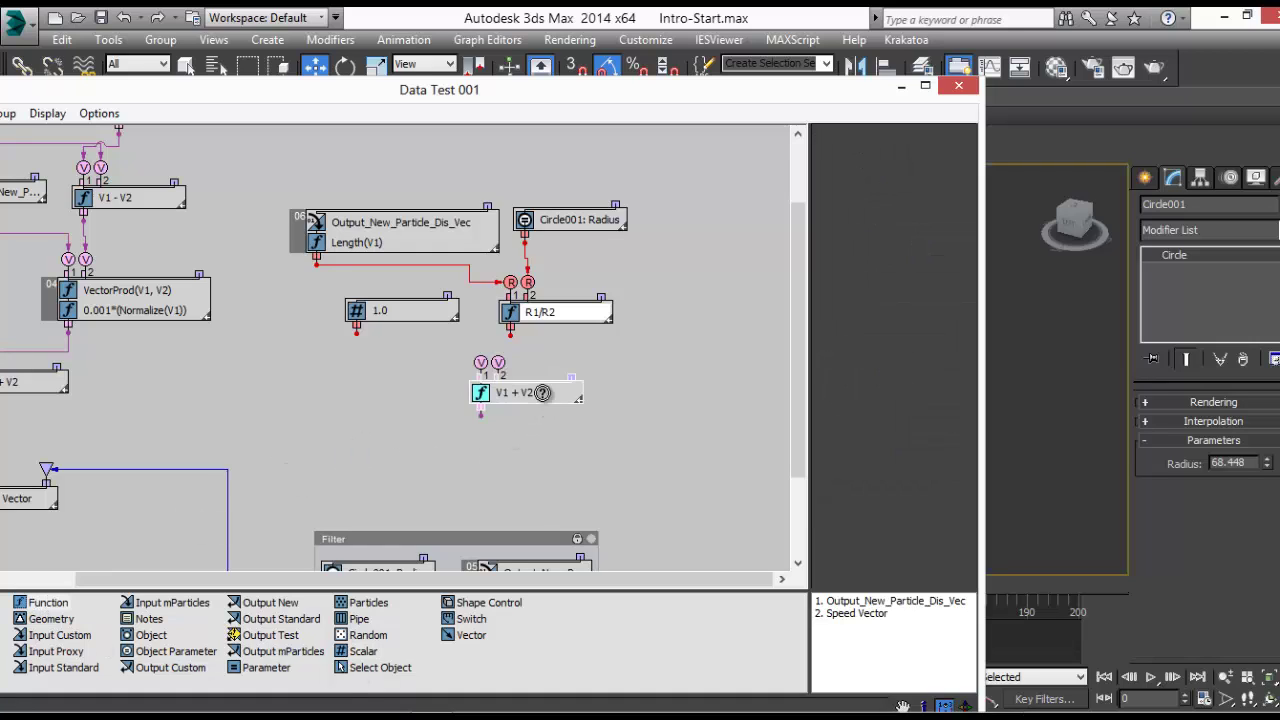
{"action": "left_click", "coordinate": [885, 336]}
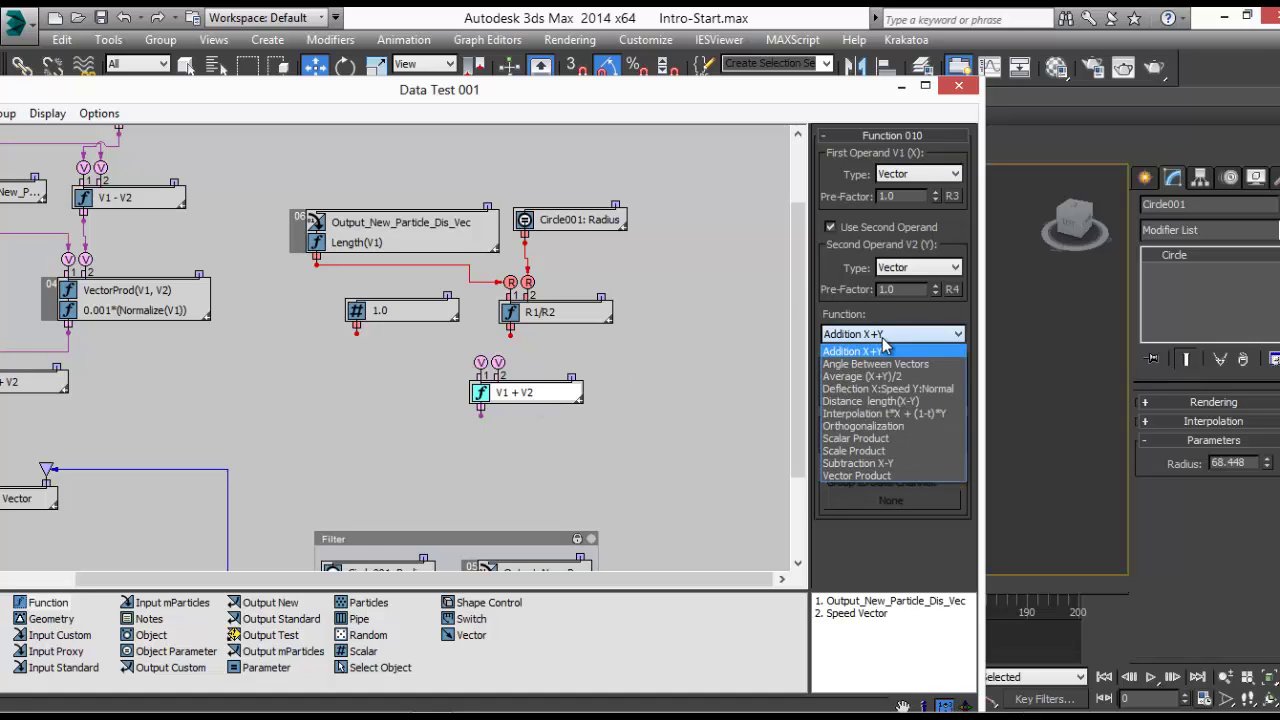
{"action": "left_click", "coordinate": [906, 465]}
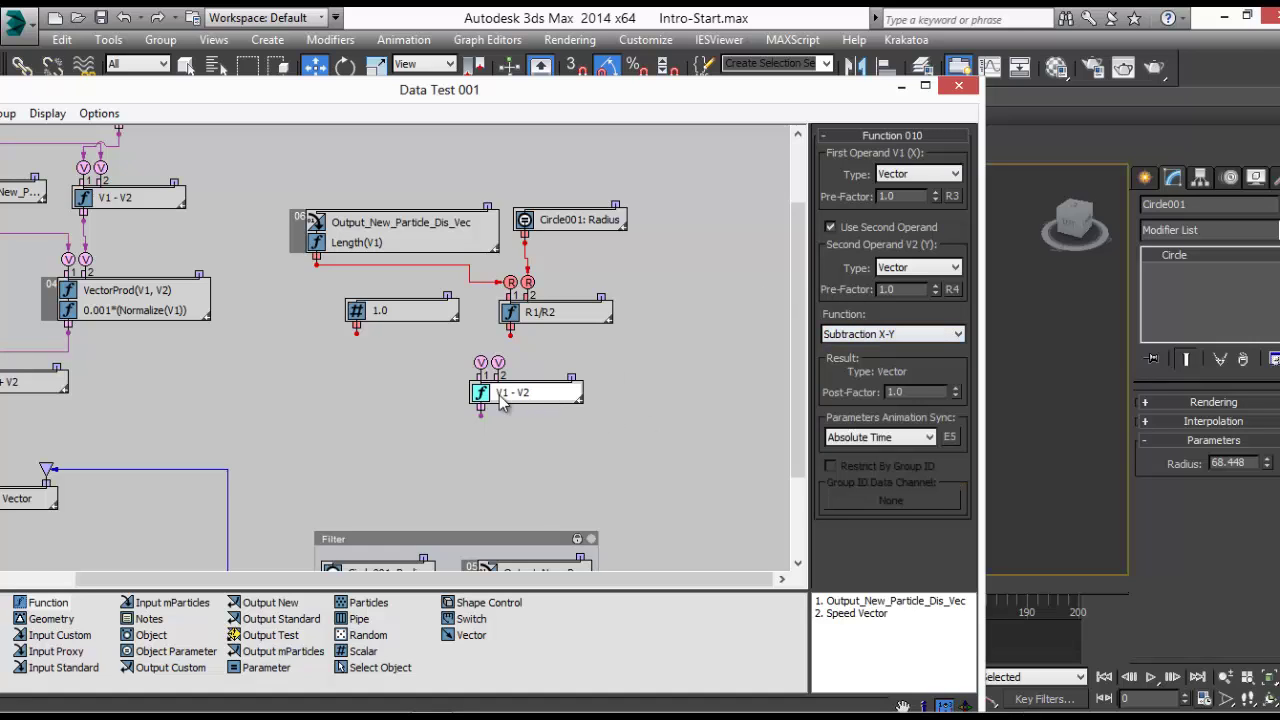
{"action": "left_click", "coordinate": [530, 393]}
{"action": "left_click", "coordinate": [537, 393]}
{"action": "left_click", "coordinate": [918, 174]}
{"action": "left_click", "coordinate": [922, 241]}
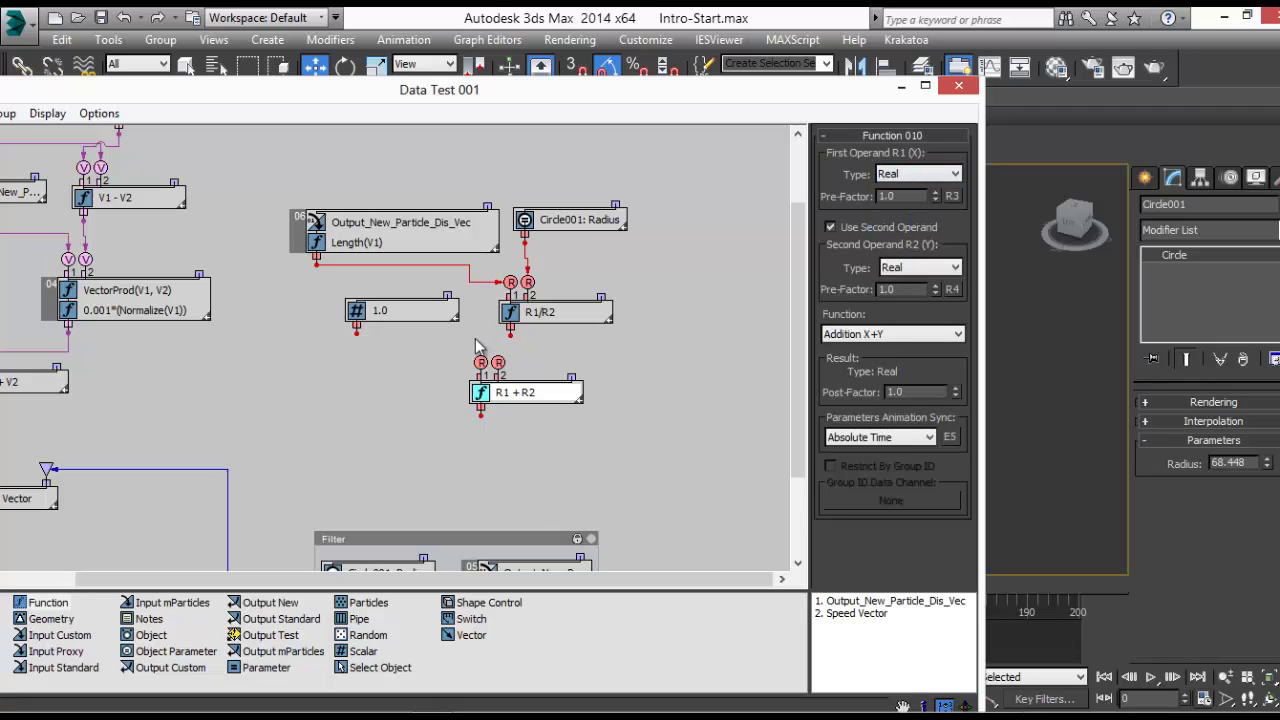
Connect the 1.0 scalar and the division result to the new function's first and second operands, and set it to Subtraction X-Y
{"action": "left_click_drag", "start_coordinate": [361, 337], "coordinate": [358, 333]}
{"action": "mouse_move", "coordinate": [498, 362]}
{"action": "left_mouse_down"}
{"action": "mouse_move", "coordinate": [511, 330]}
{"action": "mouse_move", "coordinate": [498, 362]}
{"action": "left_mouse_up"}
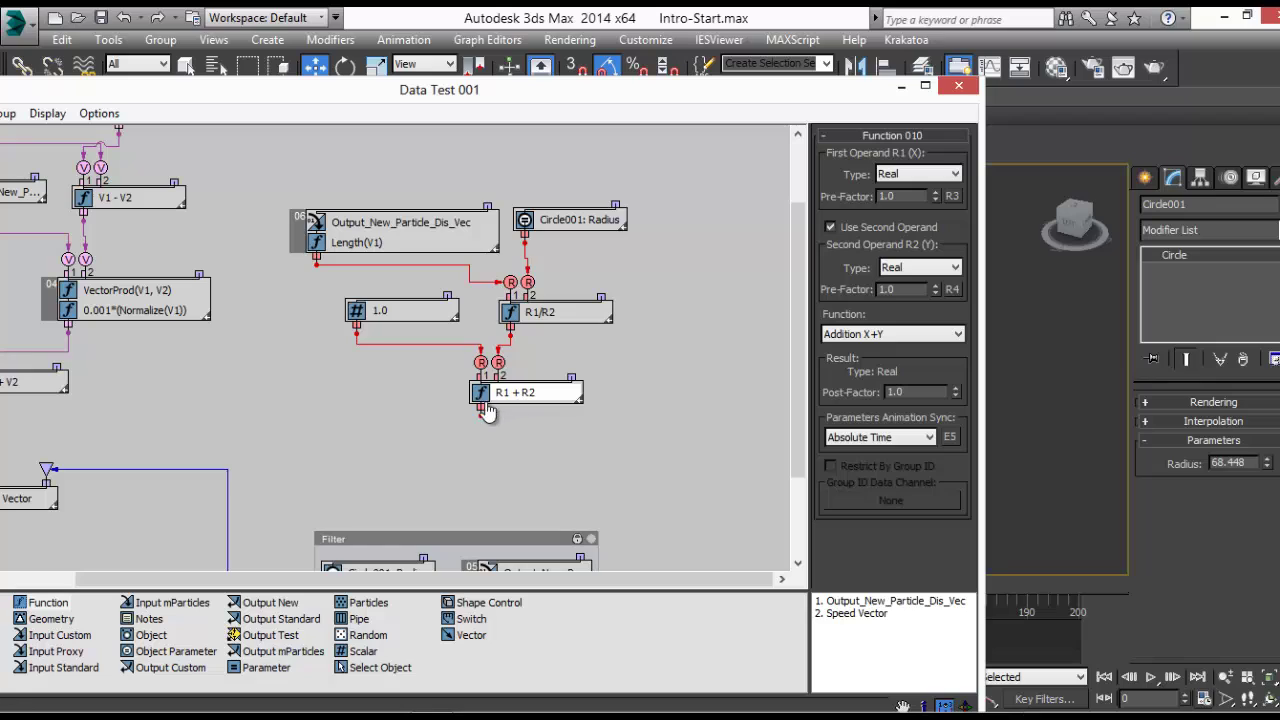
{"action": "left_click_drag", "start_coordinate": [549, 88], "coordinate": [568, 542]}
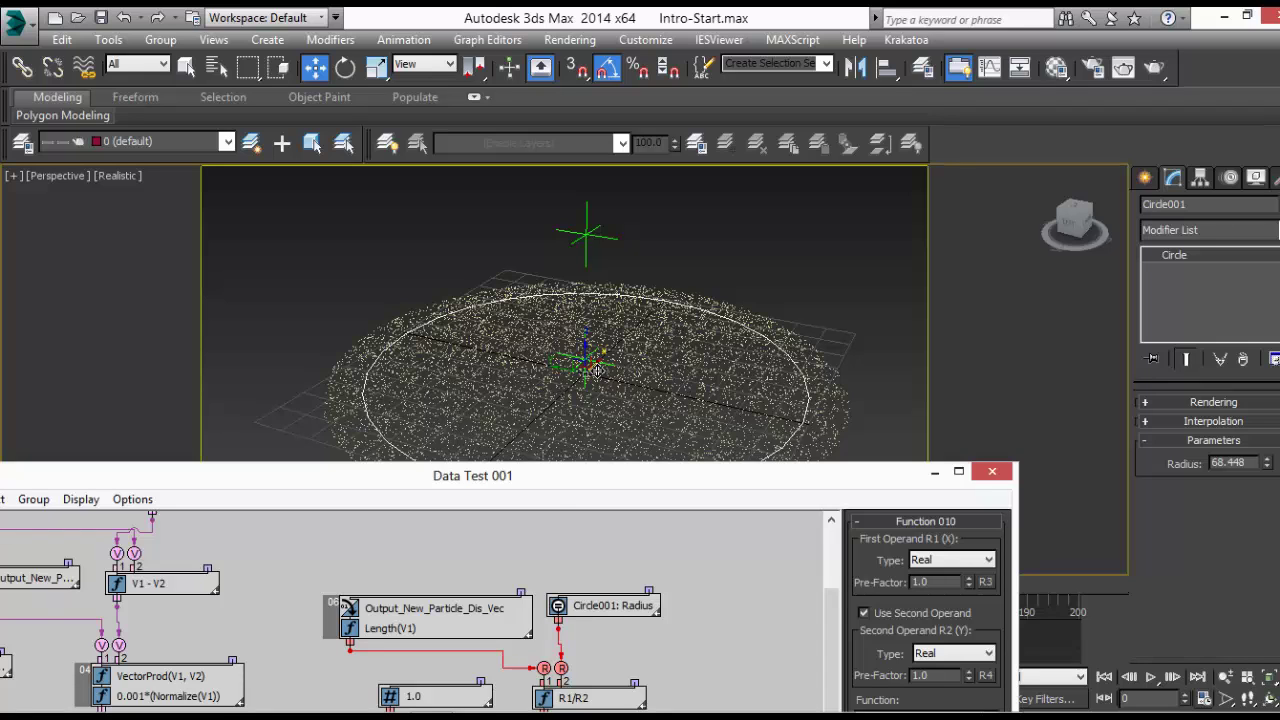
{"action": "left_click_drag", "start_coordinate": [540, 484], "coordinate": [190, 112]}
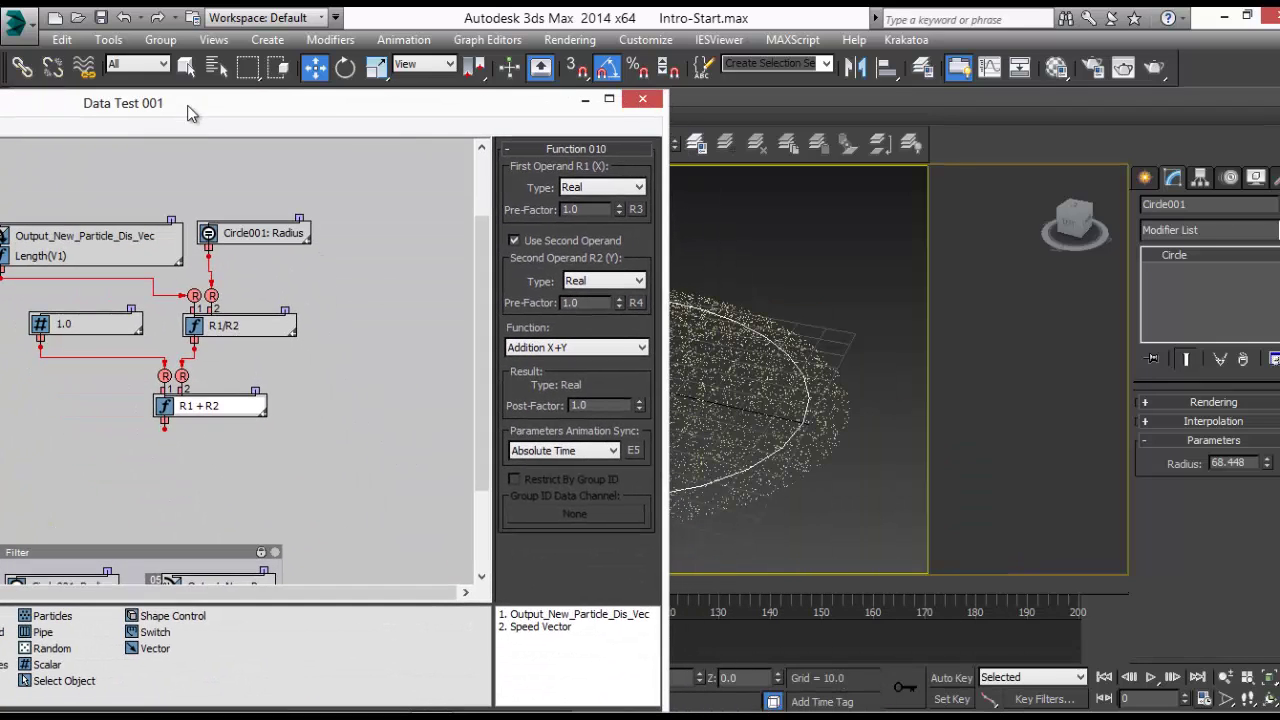
{"action": "left_click", "coordinate": [214, 412]}
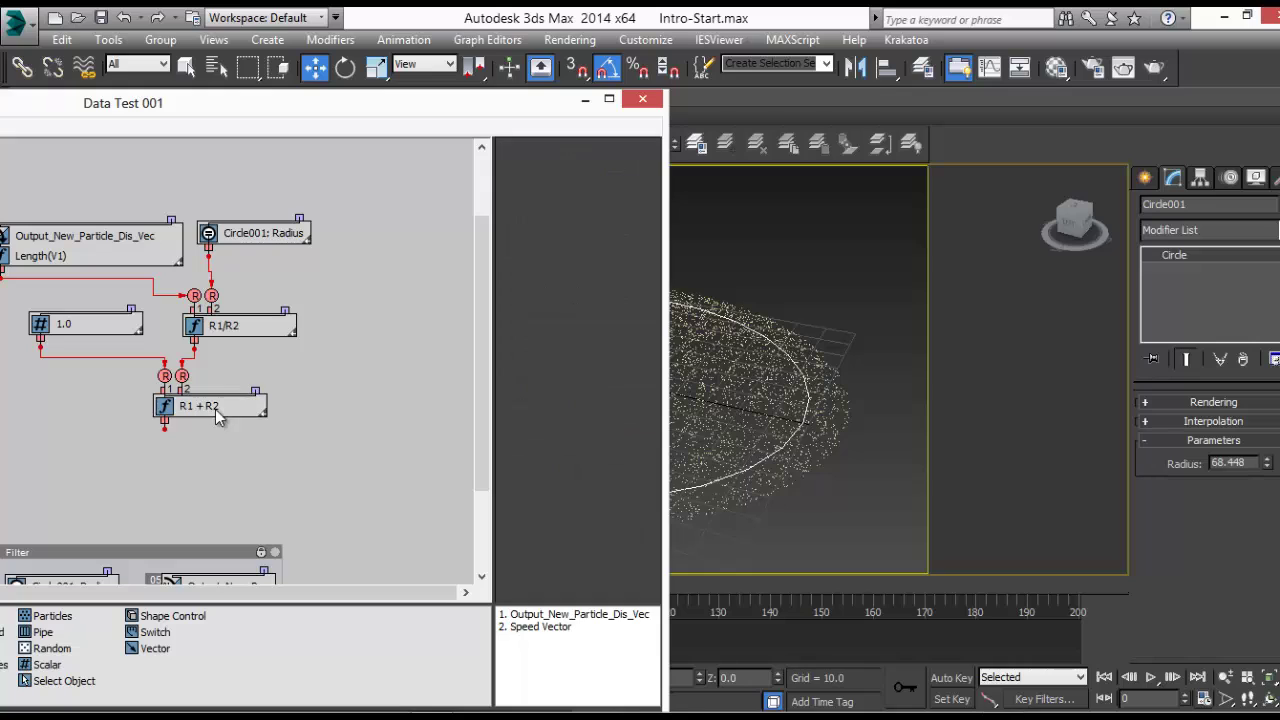
{"action": "left_click", "coordinate": [555, 350]}
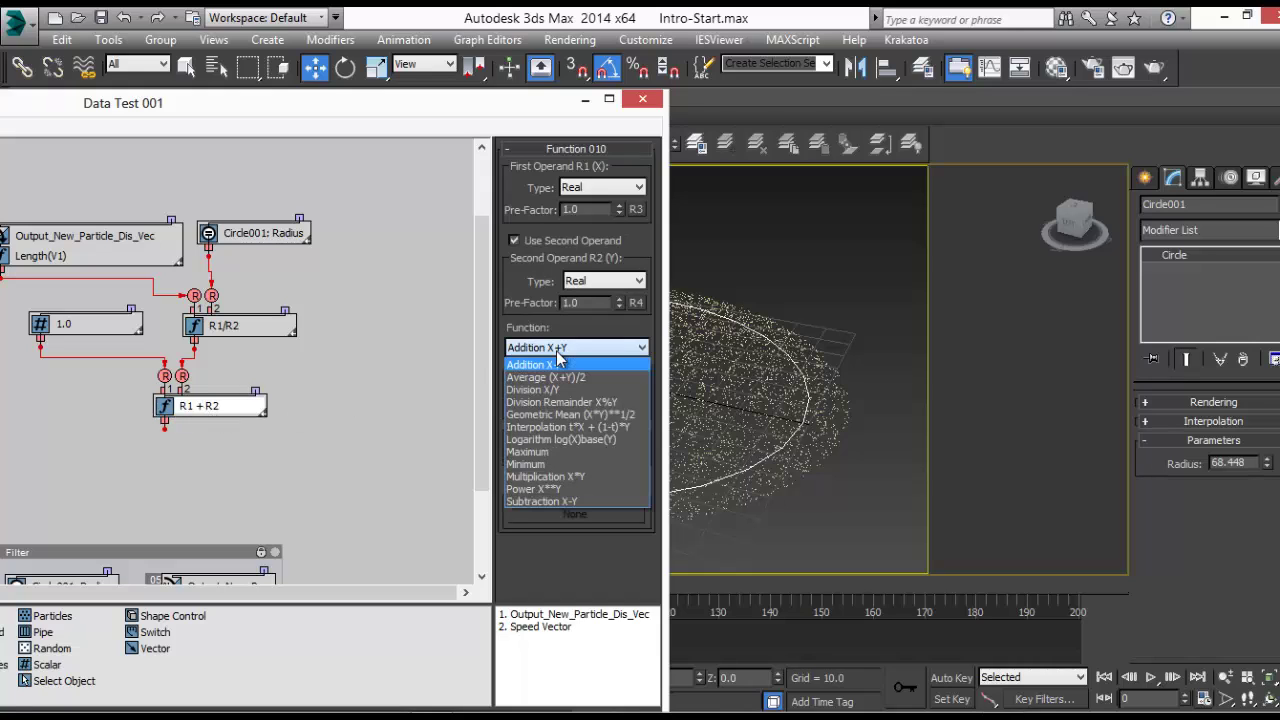
{"action": "left_click", "coordinate": [562, 502]}
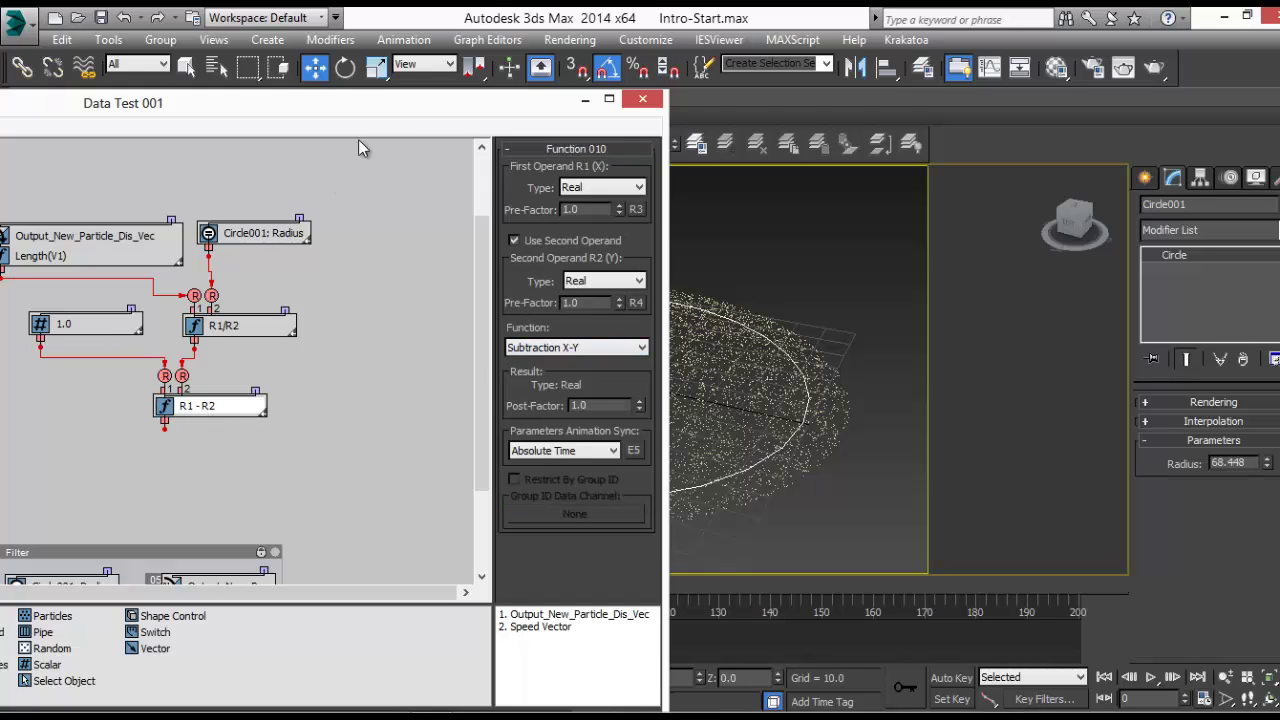
Examine the particles between the circle's centre and edge in the viewport, and review how the new ratio nodes relate to the Speed Vector branch
{"action": "left_click_drag", "start_coordinate": [358, 105], "coordinate": [180, 272]}
{"action": "left_click_drag", "start_coordinate": [181, 208], "coordinate": [176, 171]}
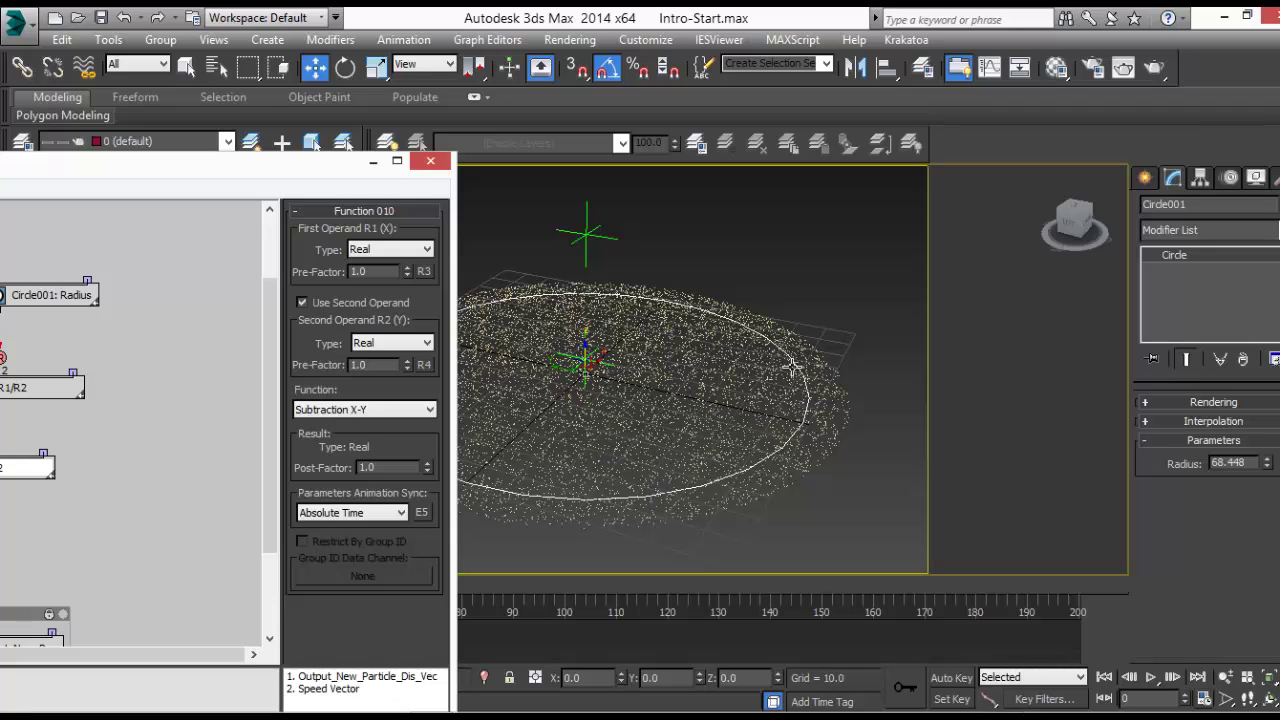
{"action": "left_click_drag", "start_coordinate": [307, 196], "coordinate": [567, 110]}
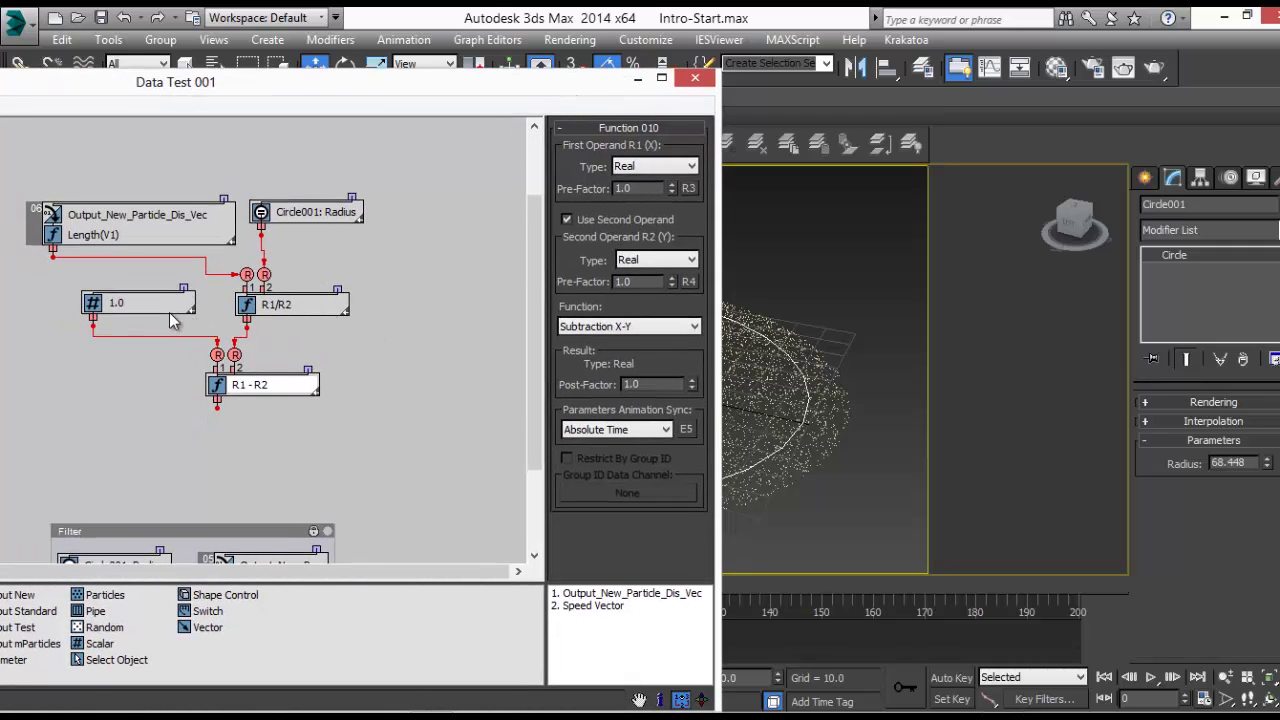
{"action": "left_click", "coordinate": [637, 80]}
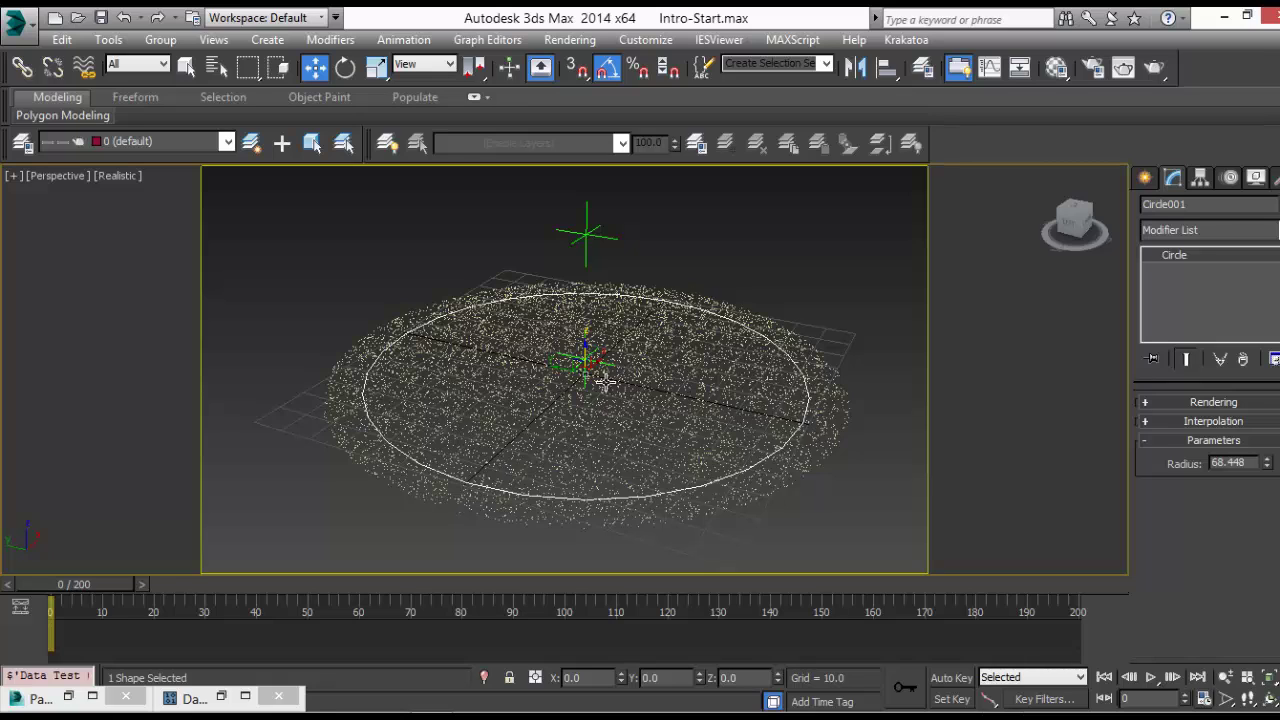
{"action": "left_click", "coordinate": [215, 697]}
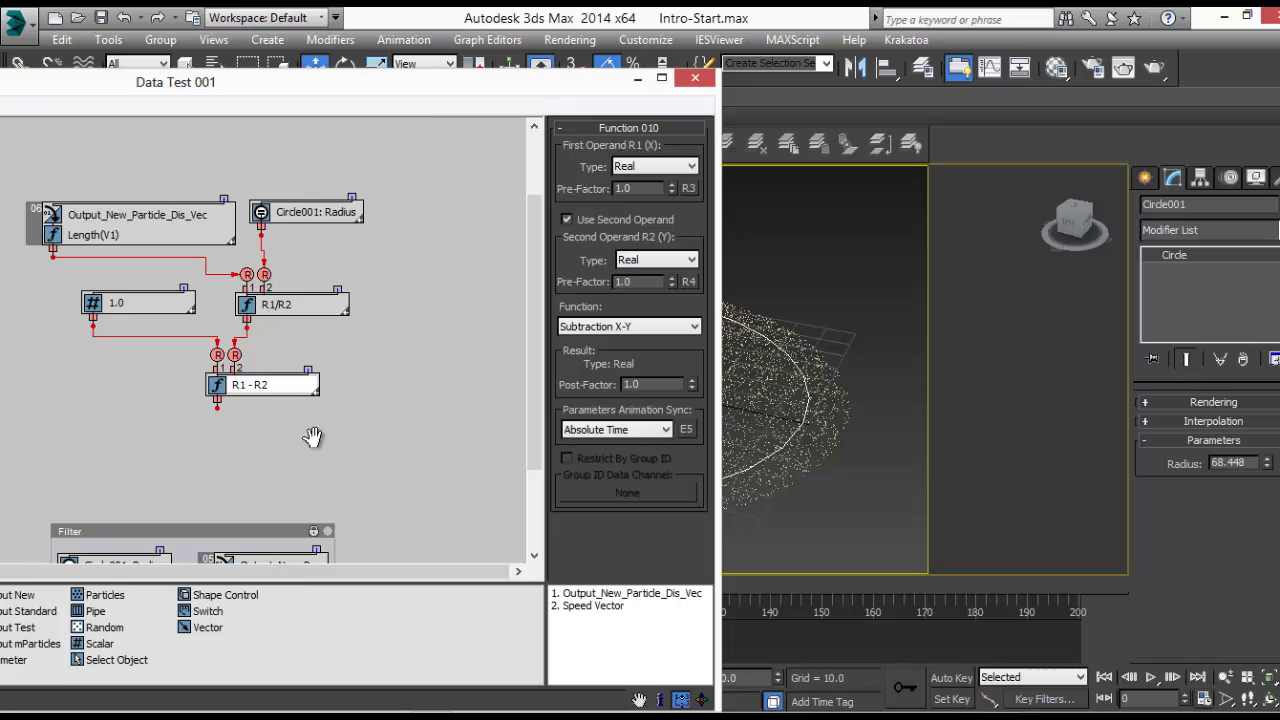
{"action": "middle_click_drag", "start_coordinate": [235, 267], "coordinate": [337, 245]}
{"action": "left_click_drag", "start_coordinate": [352, 89], "coordinate": [647, 41]}
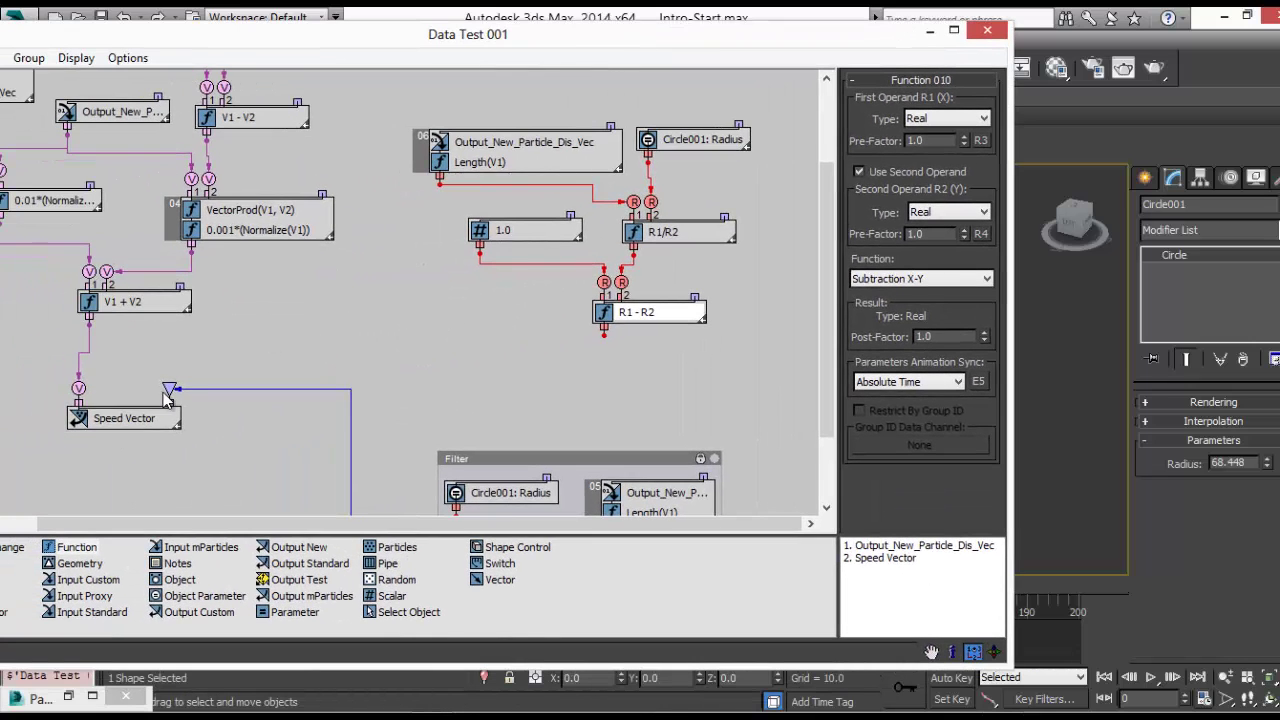
{"action": "middle_click_drag", "start_coordinate": [224, 395], "coordinate": [312, 405]}
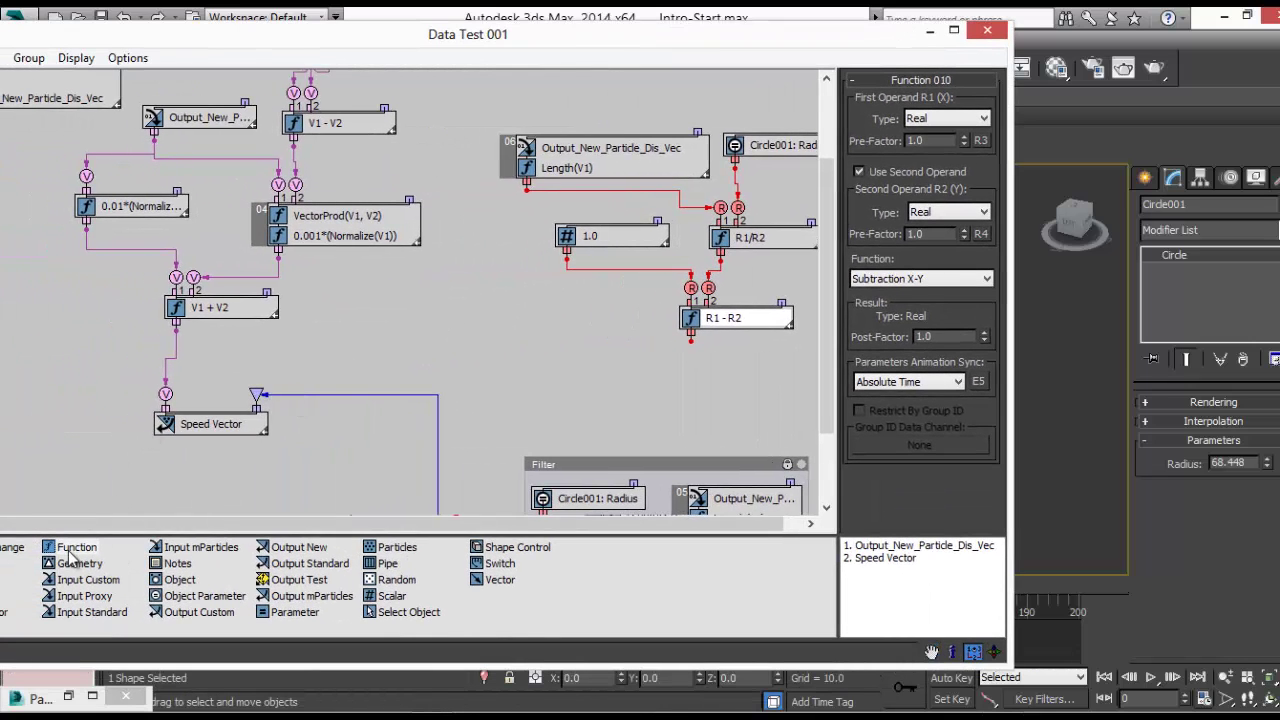
Add a Function operator beside the V1 + V2 node, with a Vector first operand, Real second operand and Multiplication X*Y
{"action": "left_click_drag", "start_coordinate": [74, 550], "coordinate": [328, 335]}
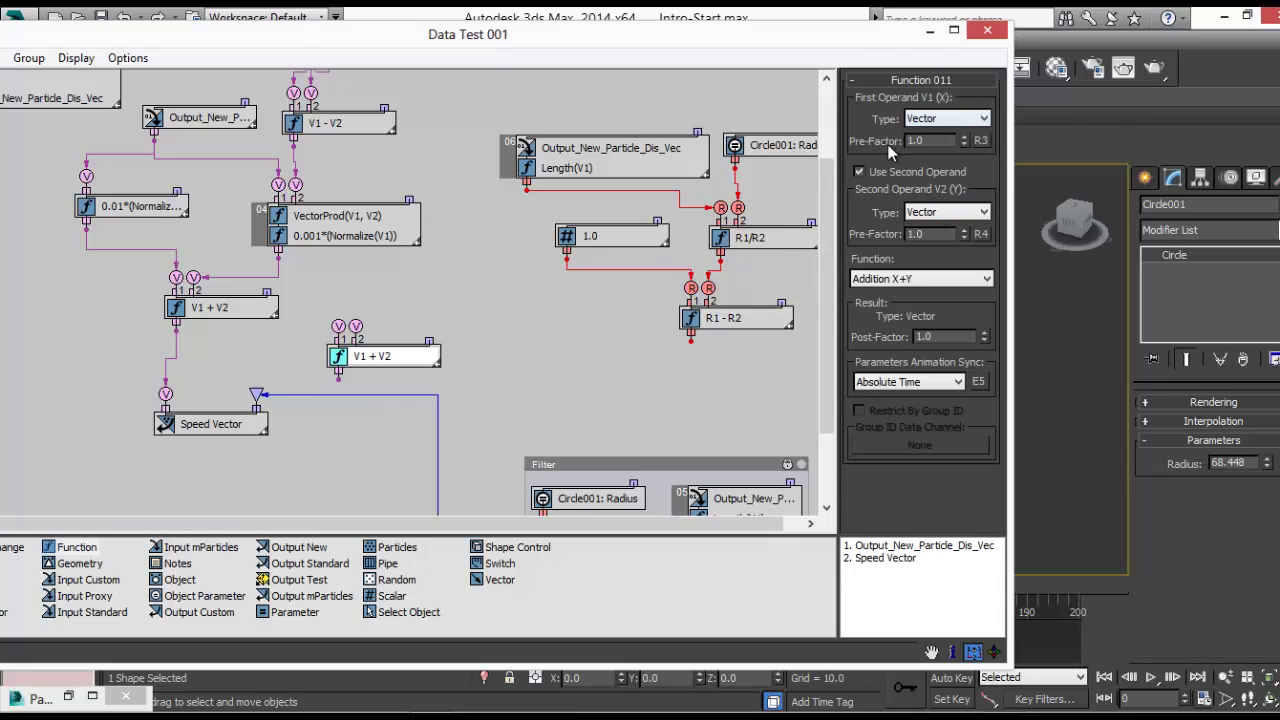
{"action": "left_click", "coordinate": [925, 212]}
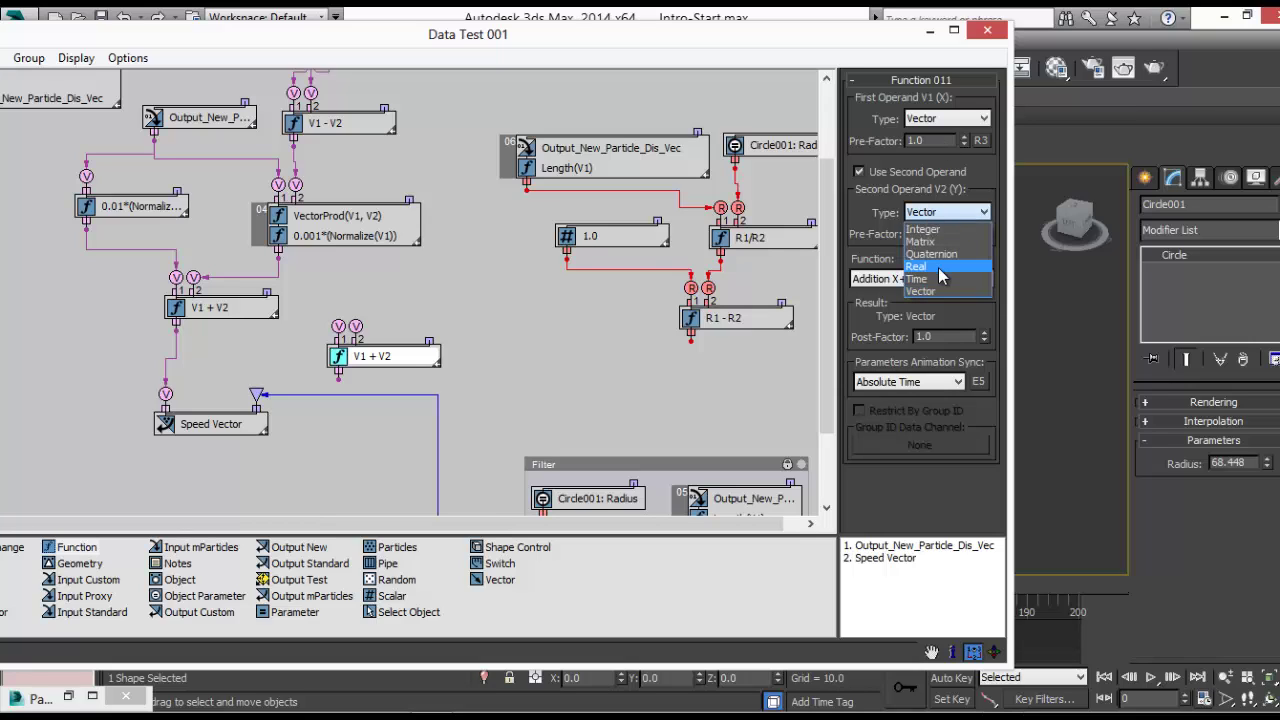
{"action": "left_click", "coordinate": [938, 267]}
{"action": "left_click_drag", "start_coordinate": [352, 364], "coordinate": [336, 376]}
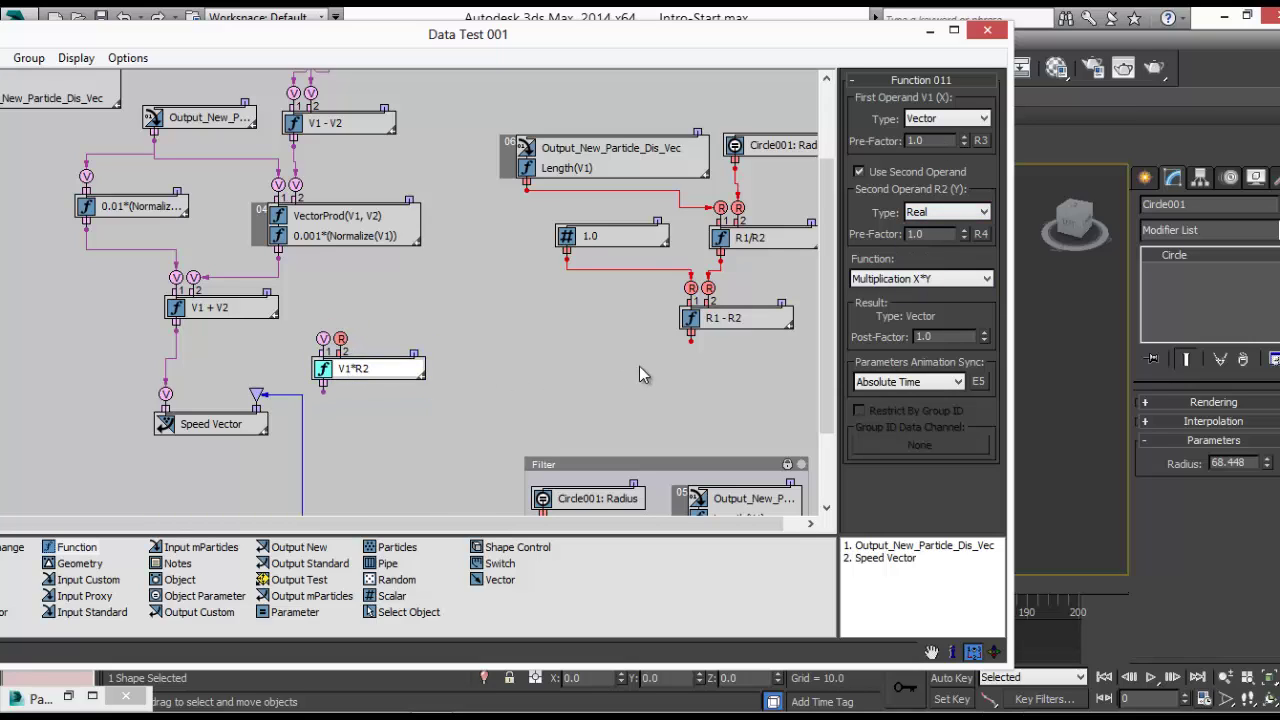
Connect the V1 + V2 sum and the R1 - R2 result to the multiplication, and insert it in line above Speed Vector
{"action": "left_click_drag", "start_coordinate": [691, 340], "coordinate": [341, 339]}
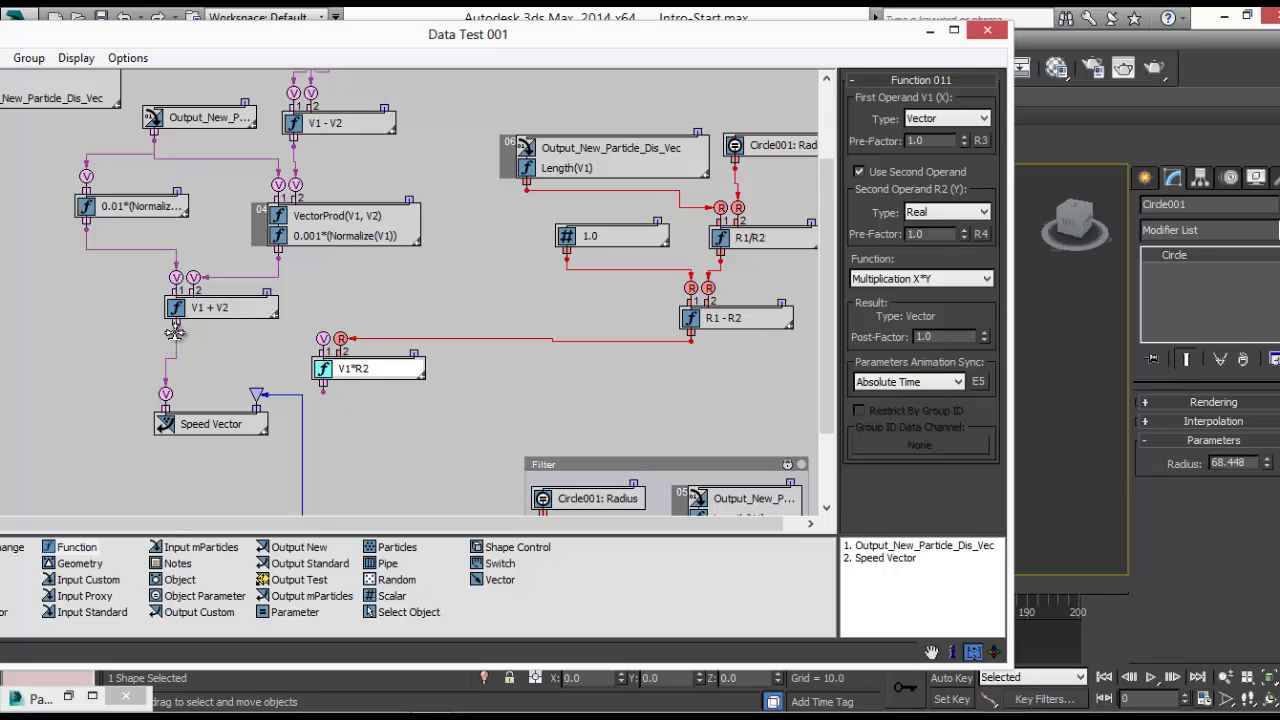
{"action": "left_click_drag", "start_coordinate": [315, 334], "coordinate": [323, 339]}
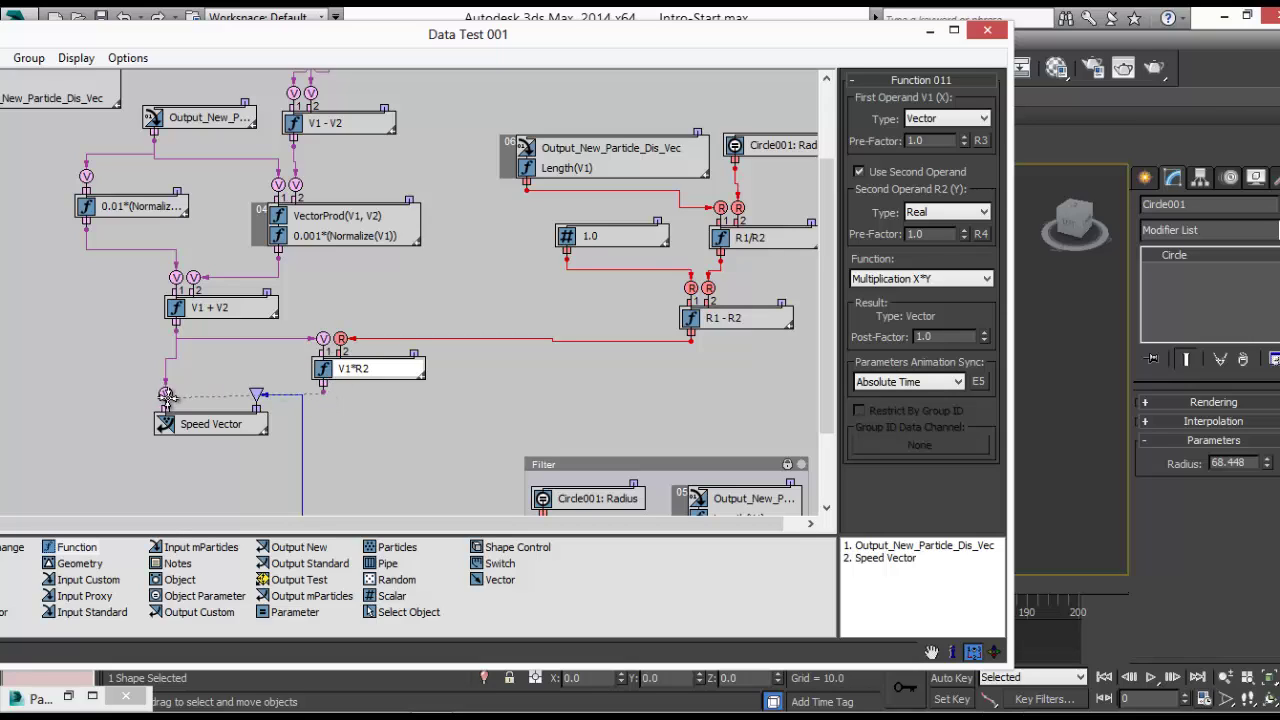
{"action": "left_click_drag", "start_coordinate": [167, 396], "coordinate": [167, 396]}
{"action": "left_click_drag", "start_coordinate": [349, 370], "coordinate": [201, 370]}
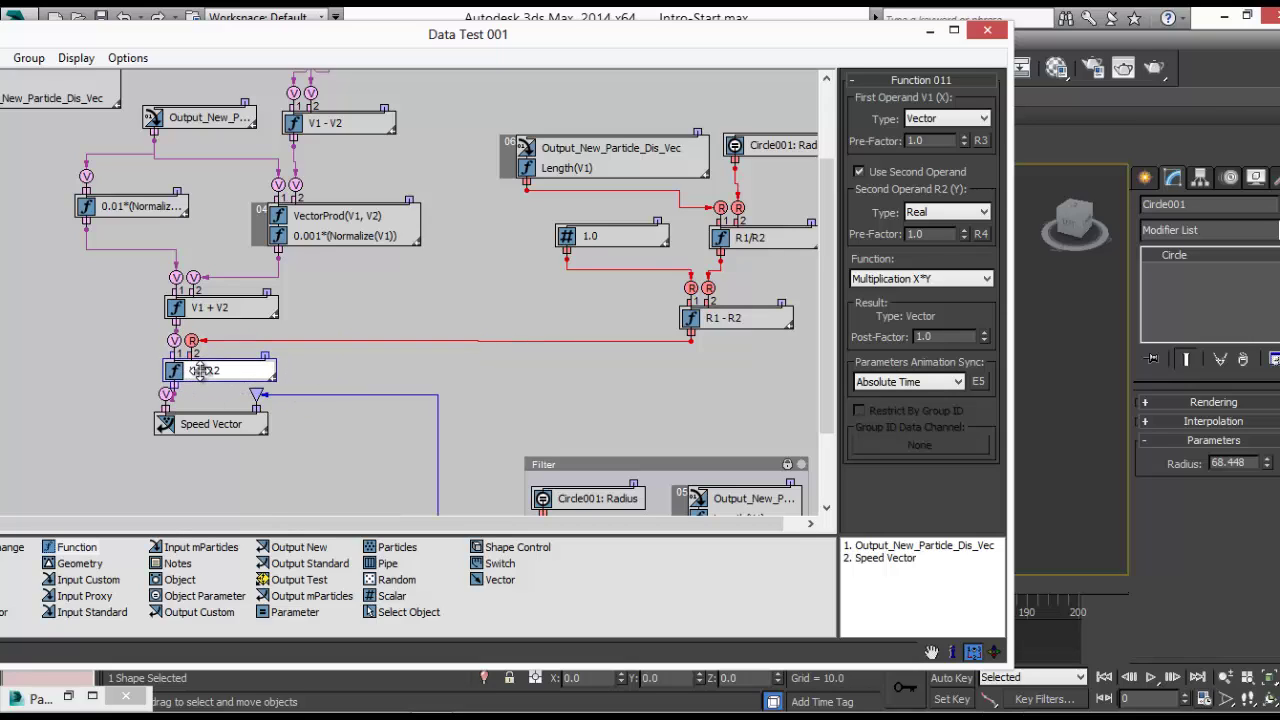
{"action": "left_click_drag", "start_coordinate": [206, 431], "coordinate": [215, 492]}
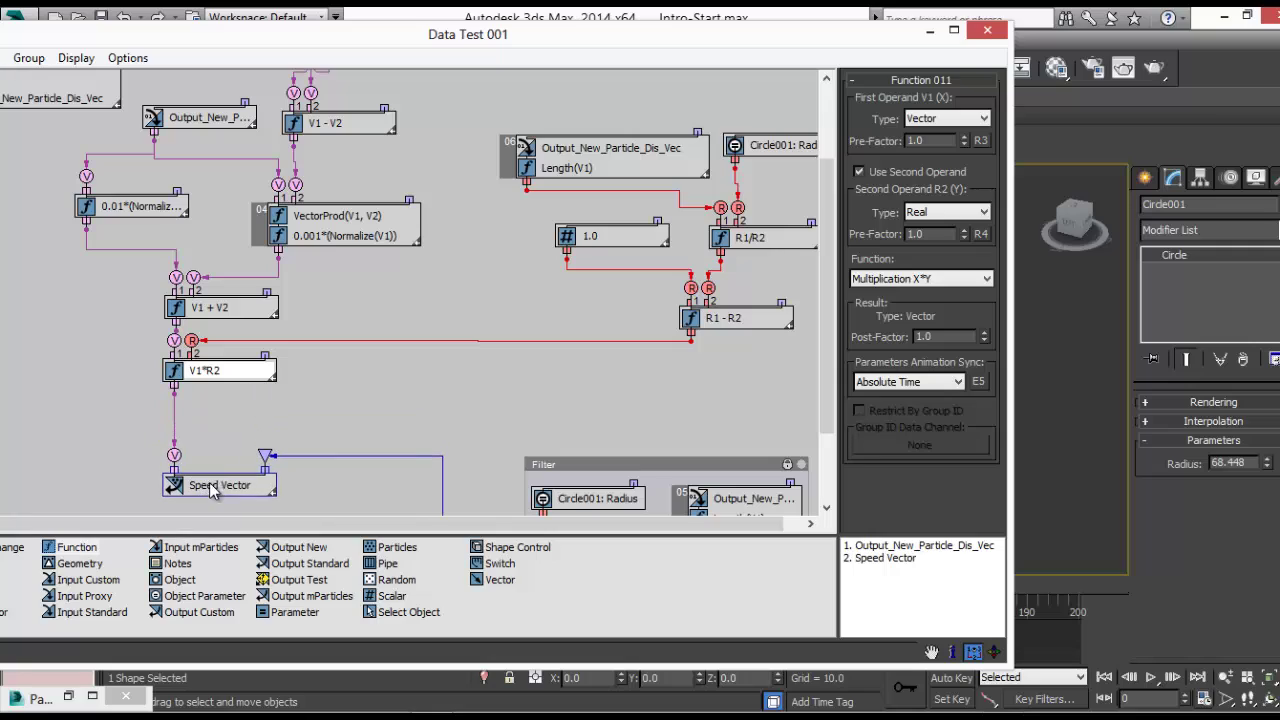
Scrub the timeline between frames 0 and 38, and examine how the particles move near the circle's edge and centre
{"action": "left_click", "coordinate": [928, 32]}
{"action": "left_click_drag", "start_coordinate": [86, 589], "coordinate": [263, 583]}
{"action": "key", "text": "w"}
{"action": "key", "text": "q"}
{"action": "key", "text": "w"}
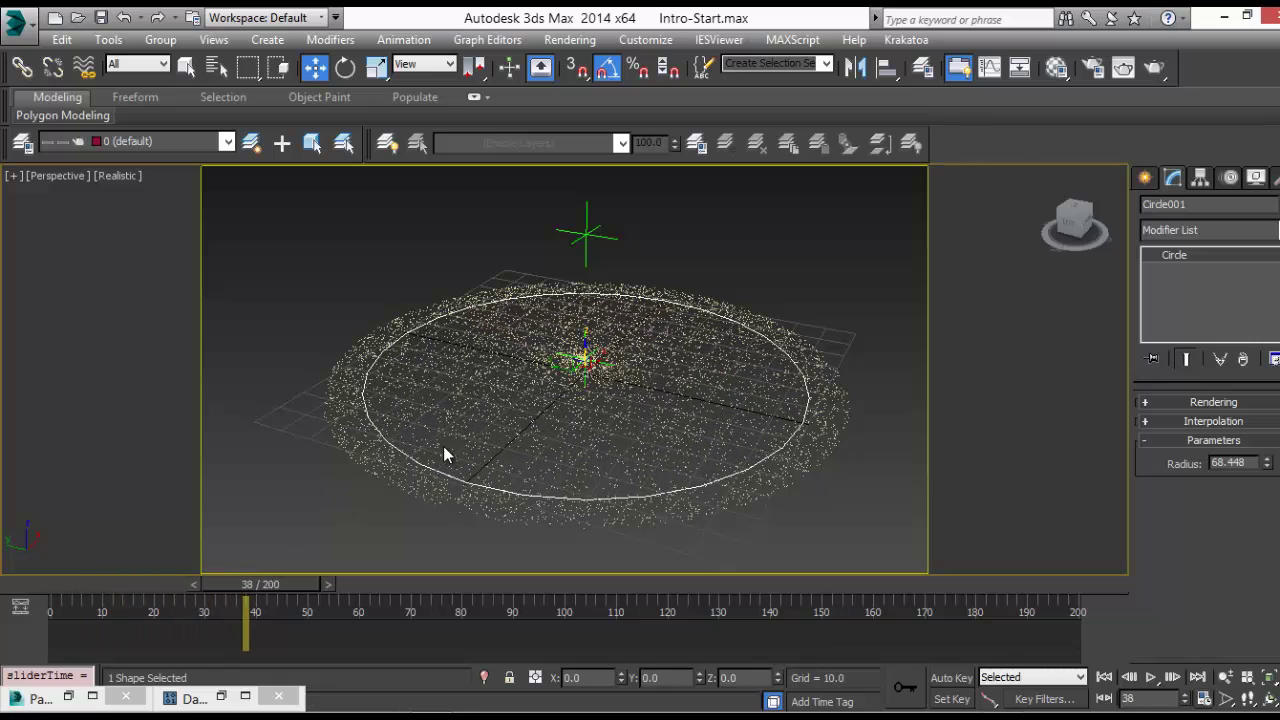
{"action": "left_click", "coordinate": [261, 492]}
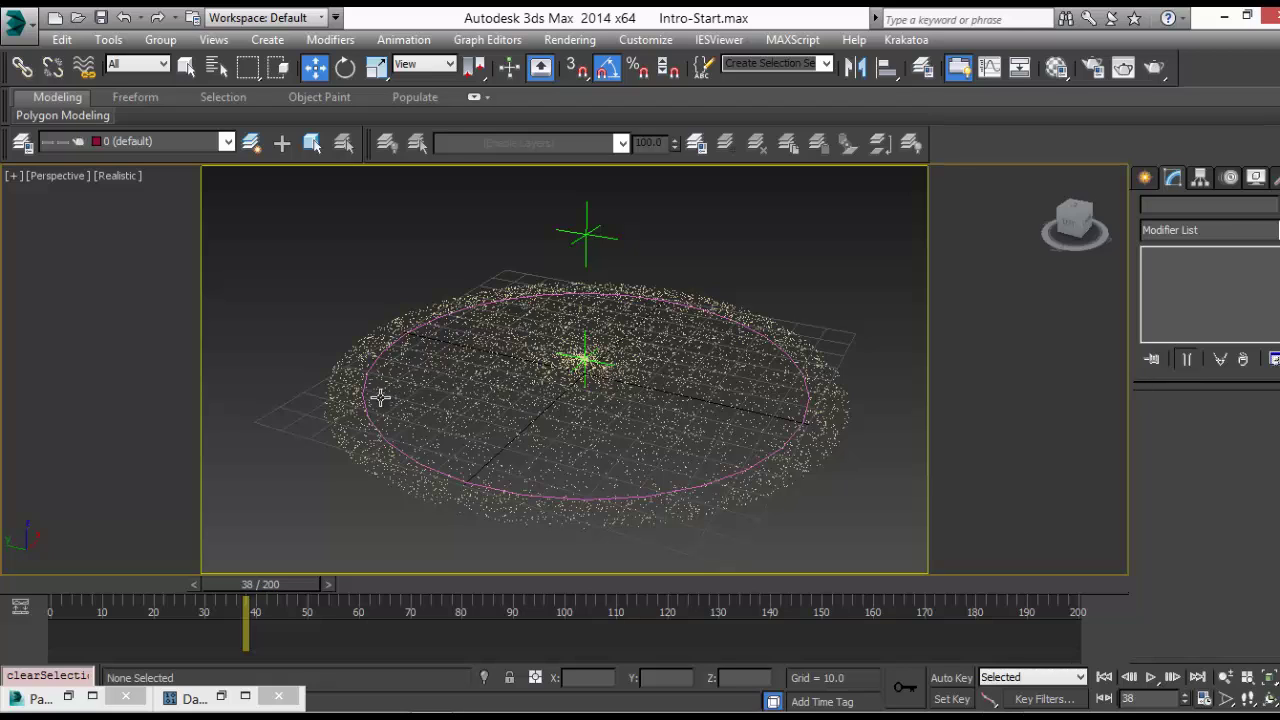
{"action": "left_click_drag", "start_coordinate": [210, 584], "coordinate": [72, 585]}
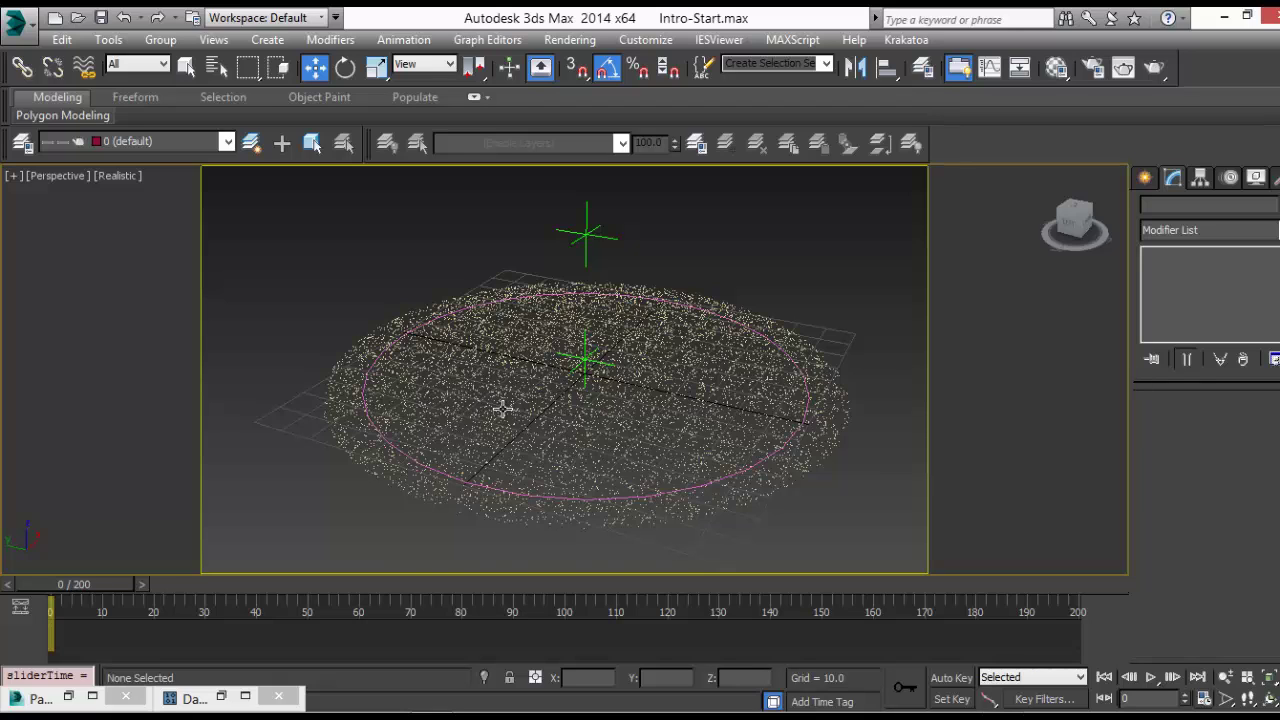
{"action": "scroll", "coordinate": [504, 410], "scroll_direction": "up", "scroll_amount": 4}
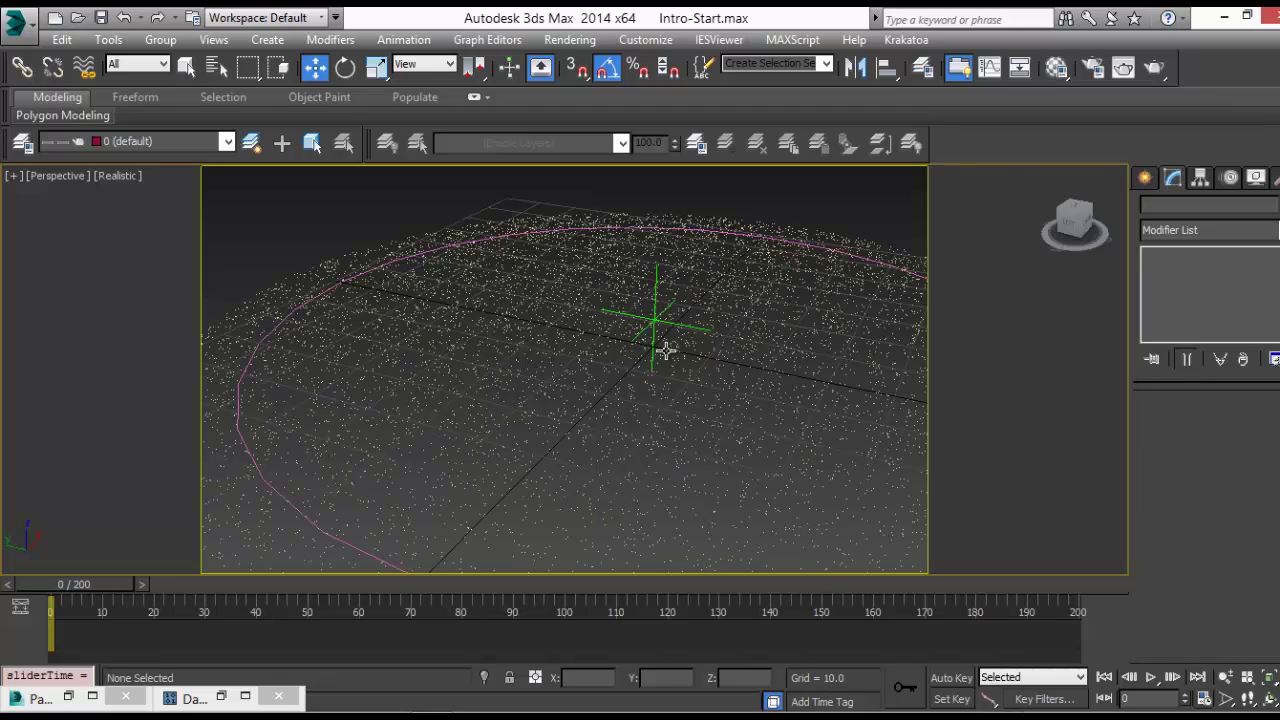
Add another Function operator beneath the R1 - R2 node in Data Test 001, with Real operands and Addition X+Y
{"action": "left_click", "coordinate": [221, 696]}
{"action": "middle_click_drag", "start_coordinate": [452, 347], "coordinate": [421, 335]}
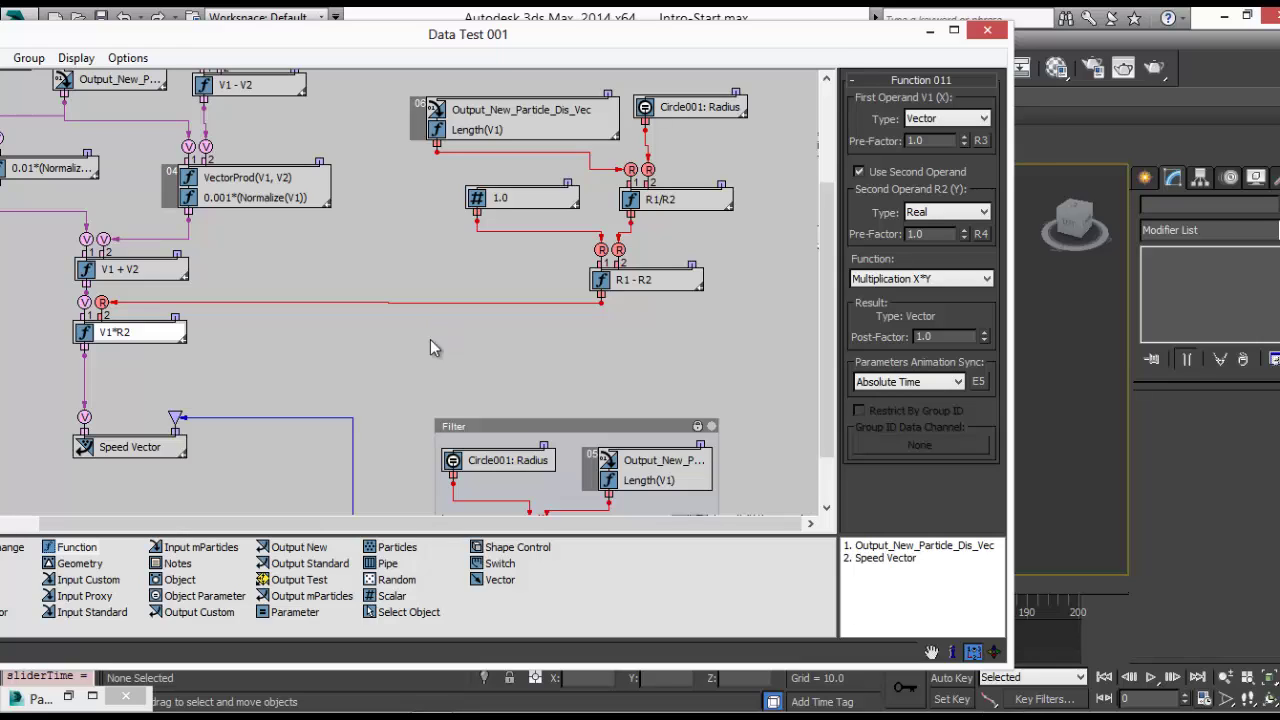
{"action": "left_click_drag", "start_coordinate": [75, 548], "coordinate": [523, 312]}
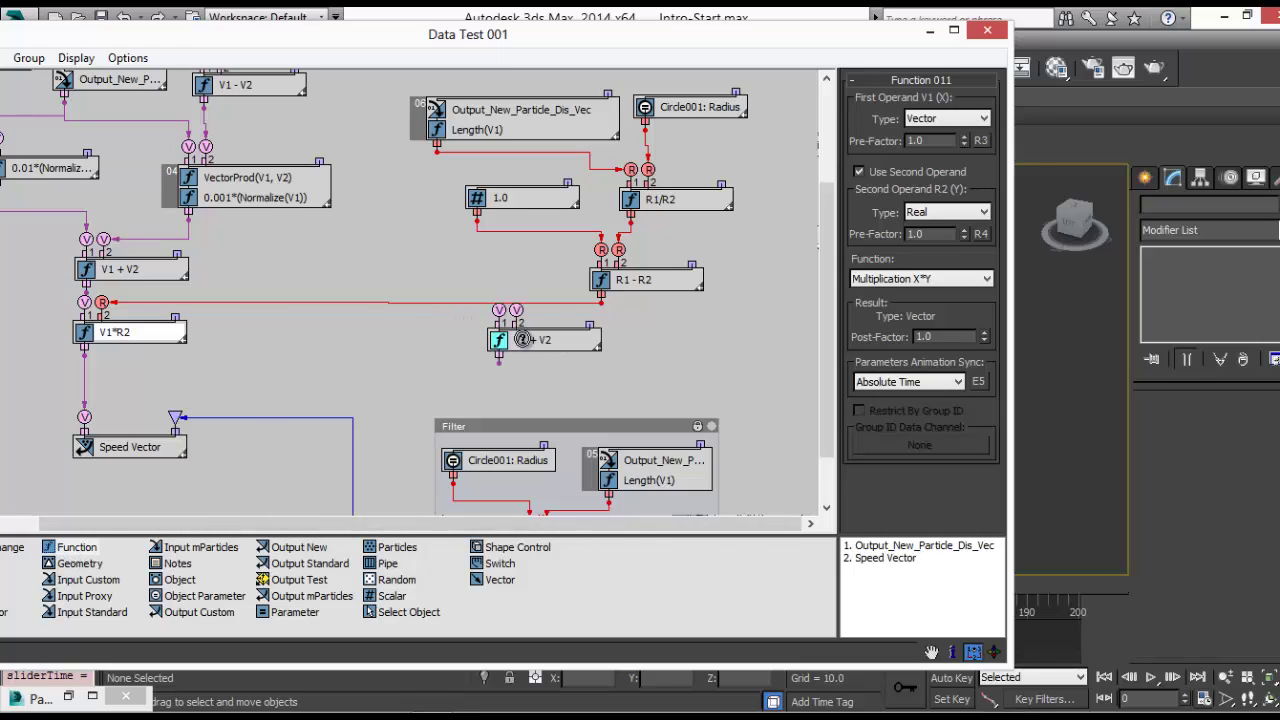
{"action": "left_click", "coordinate": [951, 120]}
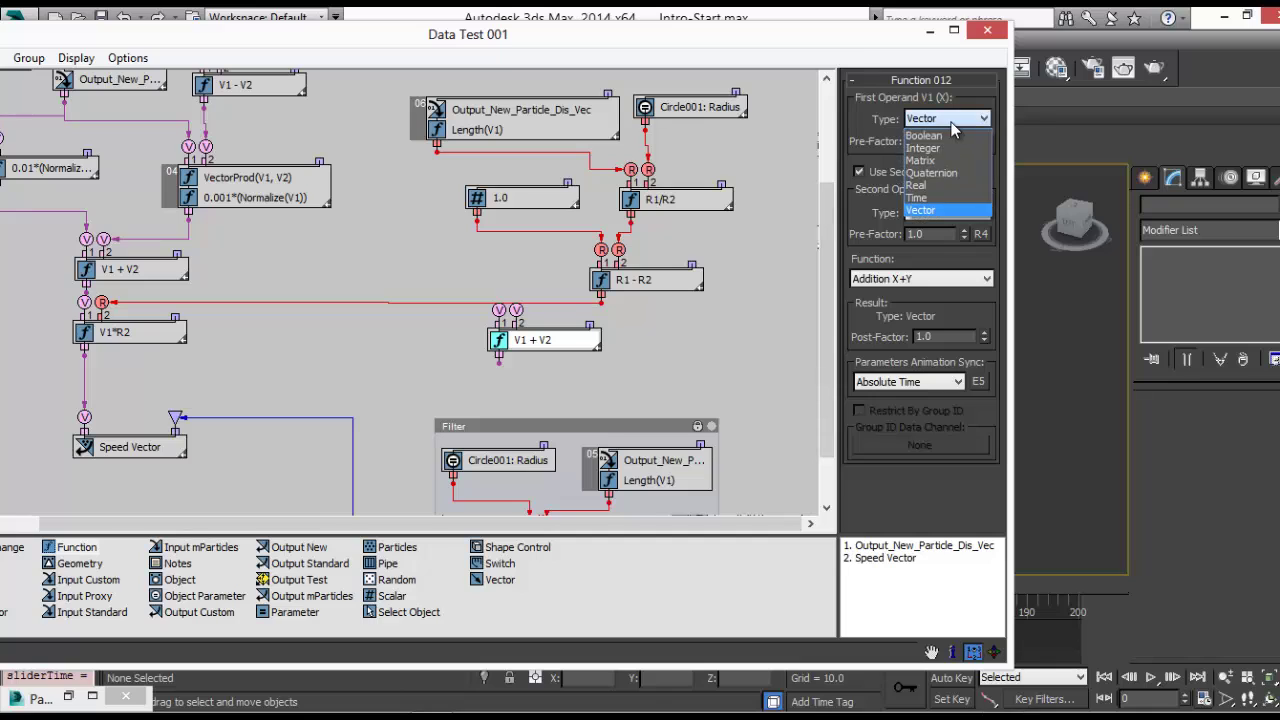
{"action": "left_click", "coordinate": [916, 185]}
Add a Scalar operator with value 1.0 beside the R1 + R2 node, and reposition the addition below the subtraction
{"action": "middle_click_drag", "start_coordinate": [503, 489], "coordinate": [388, 395]}
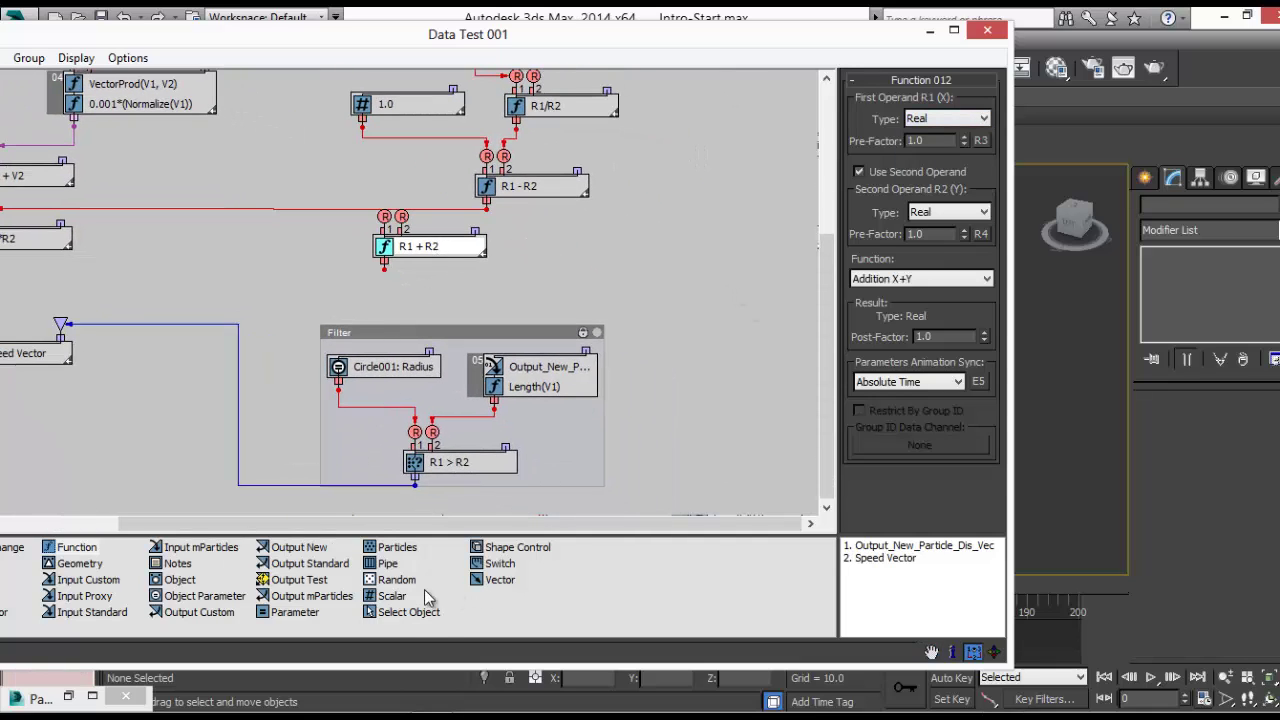
{"action": "left_click_drag", "start_coordinate": [395, 598], "coordinate": [604, 252]}
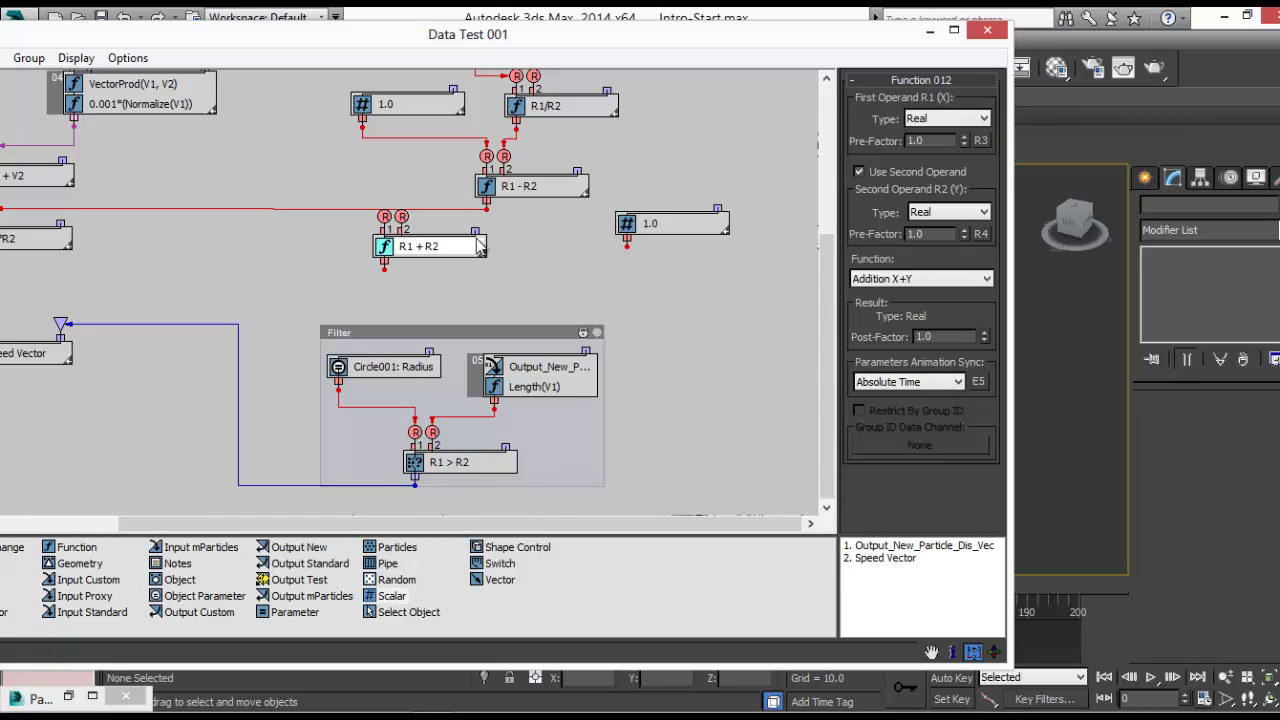
{"action": "left_click_drag", "start_coordinate": [441, 247], "coordinate": [479, 266]}
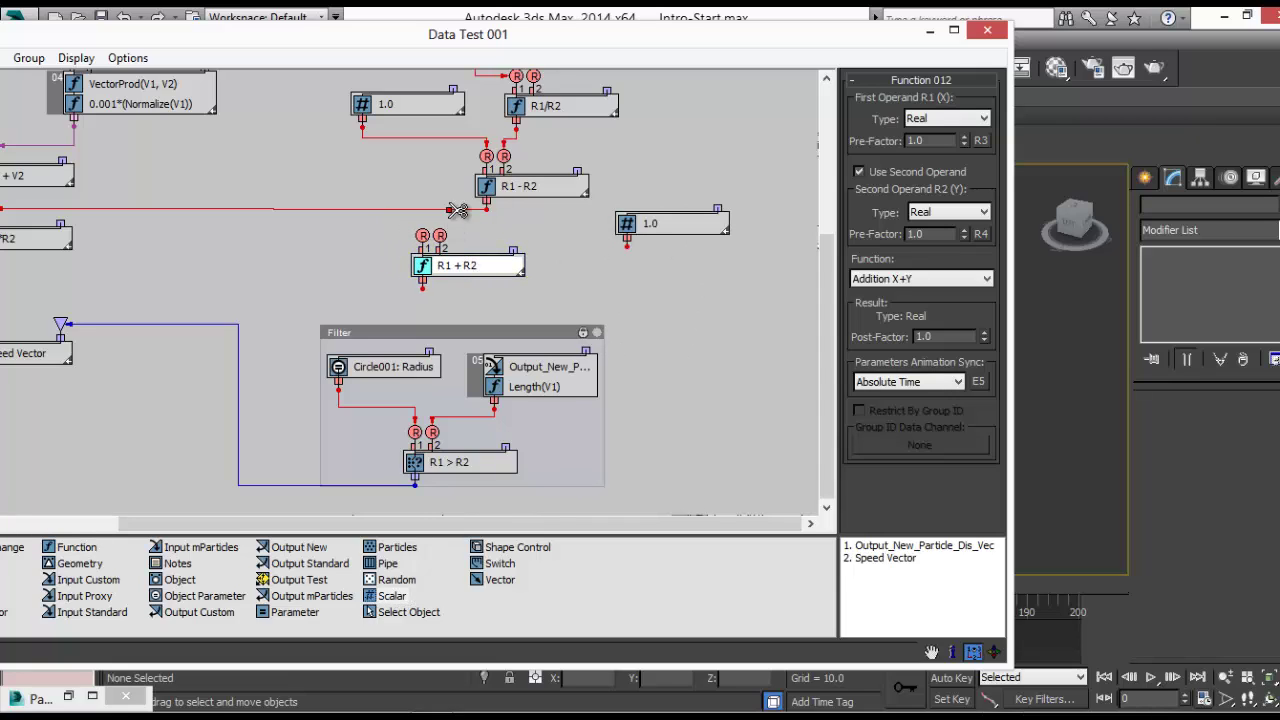
Detach R1 - R2 from V1*R2 and reroute it, together with the new scalar, through R1 + R2 into V1*R2's real operand
{"action": "left_click", "coordinate": [457, 210]}
{"action": "left_click_drag", "start_coordinate": [486, 209], "coordinate": [440, 237]}
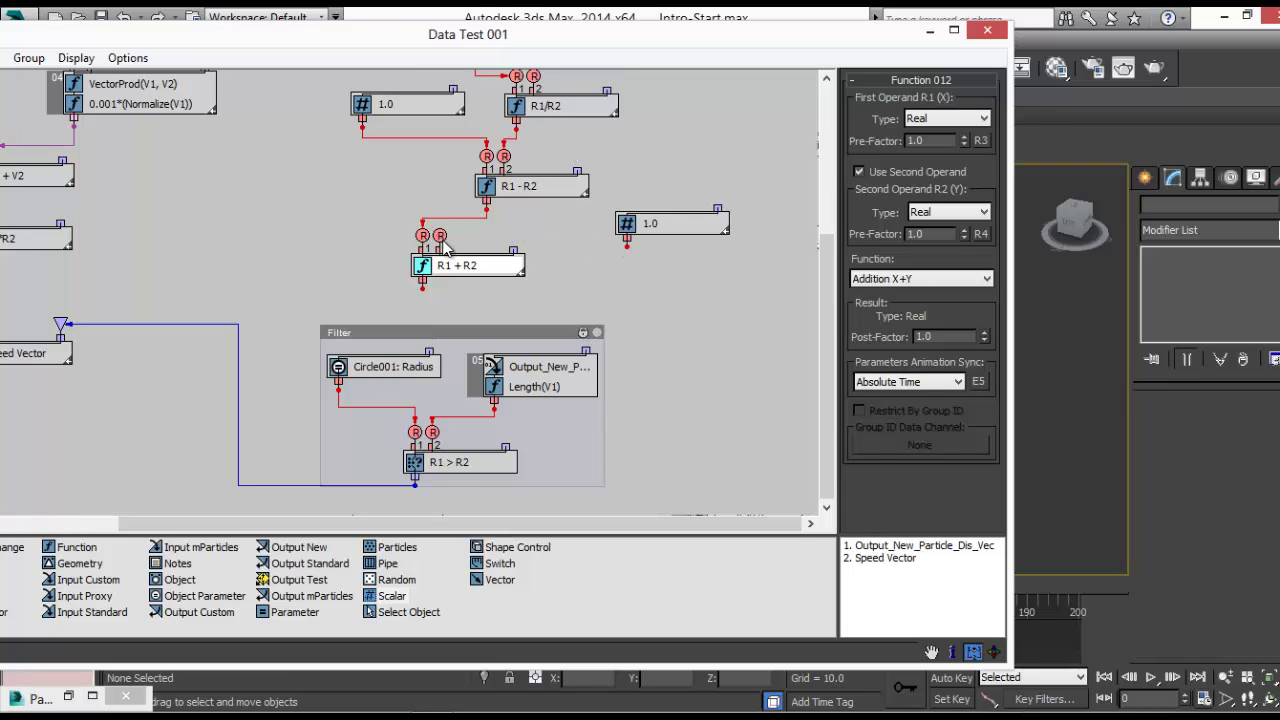
{"action": "middle_click_drag", "start_coordinate": [490, 315], "coordinate": [670, 333]}
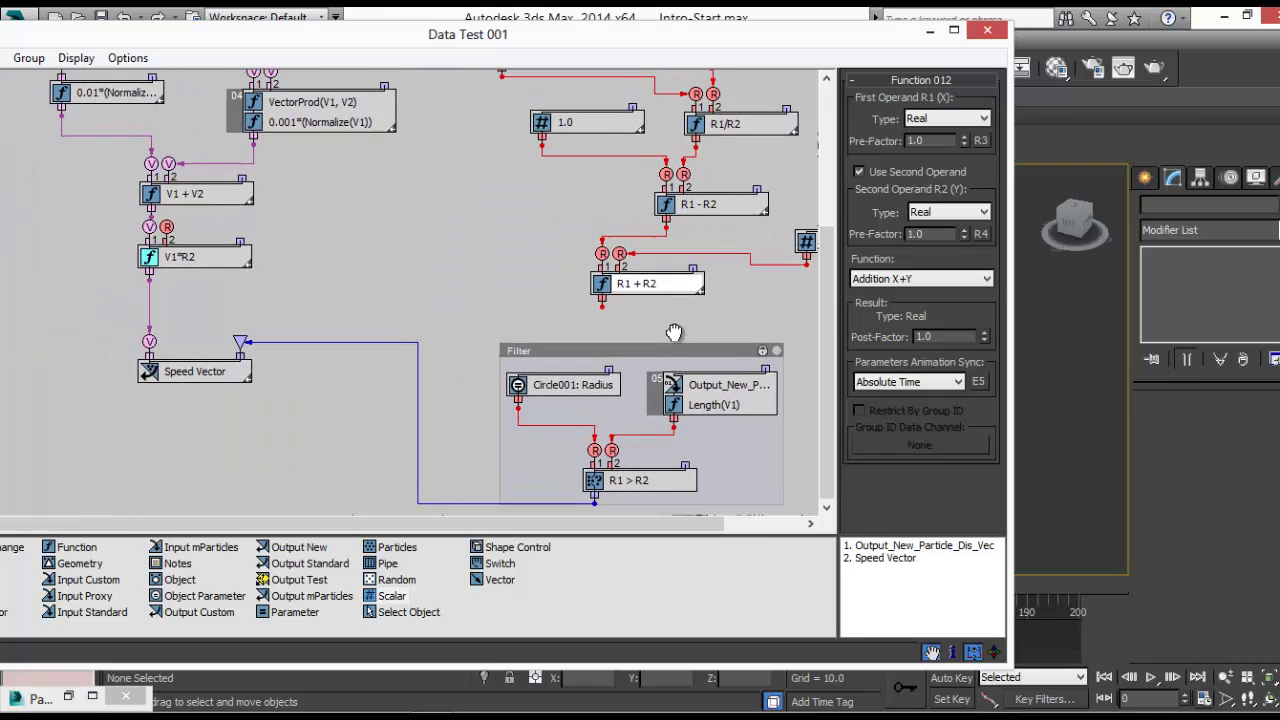
{"action": "left_click_drag", "start_coordinate": [602, 300], "coordinate": [411, 309]}
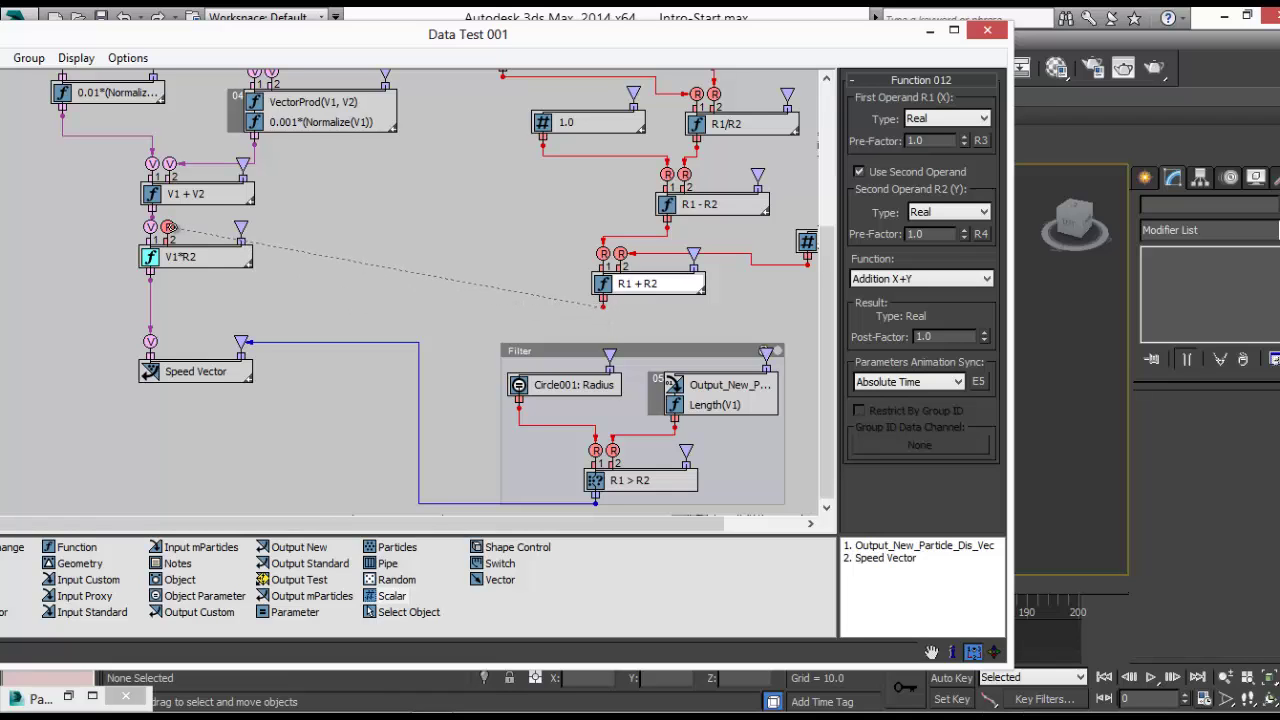
Wire the R1 + R2 function into the second input of V1*R2 and change its function to Power X**Y
{"action": "left_click_drag", "start_coordinate": [170, 228], "coordinate": [185, 294]}
{"action": "middle_click_drag", "start_coordinate": [560, 330], "coordinate": [352, 364]}
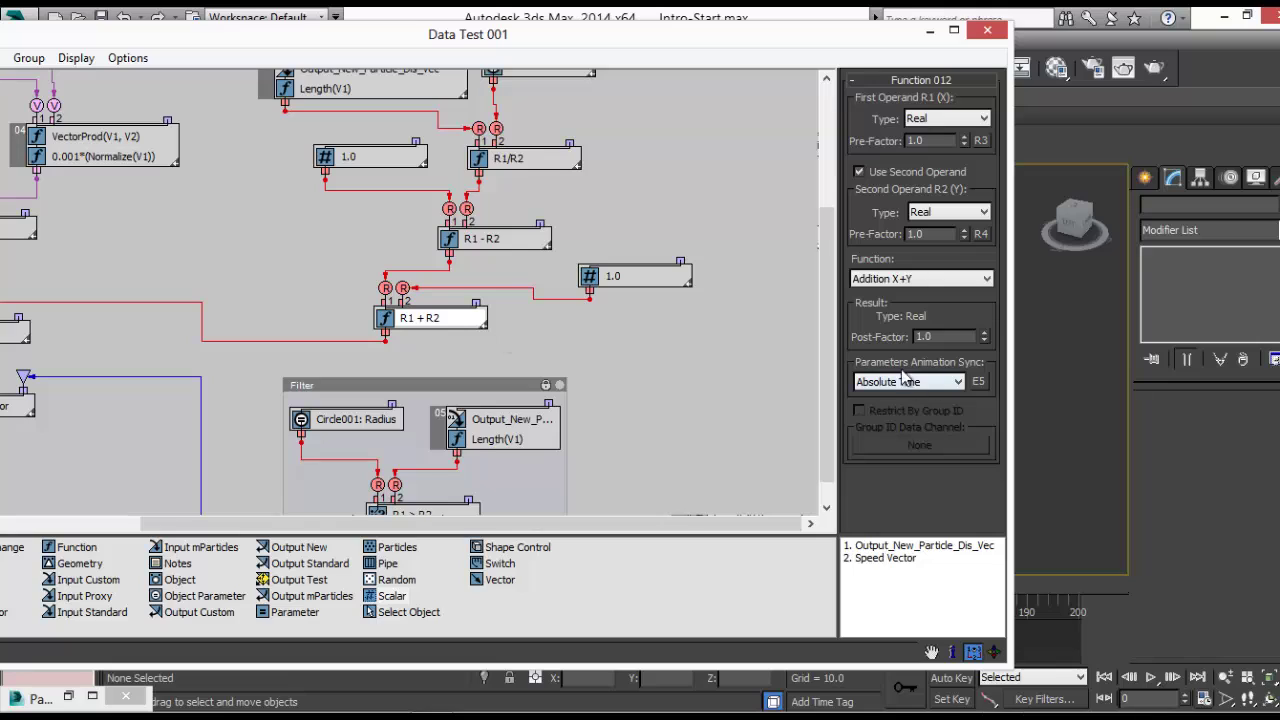
{"action": "left_click", "coordinate": [900, 279]}
{"action": "left_click", "coordinate": [878, 420]}
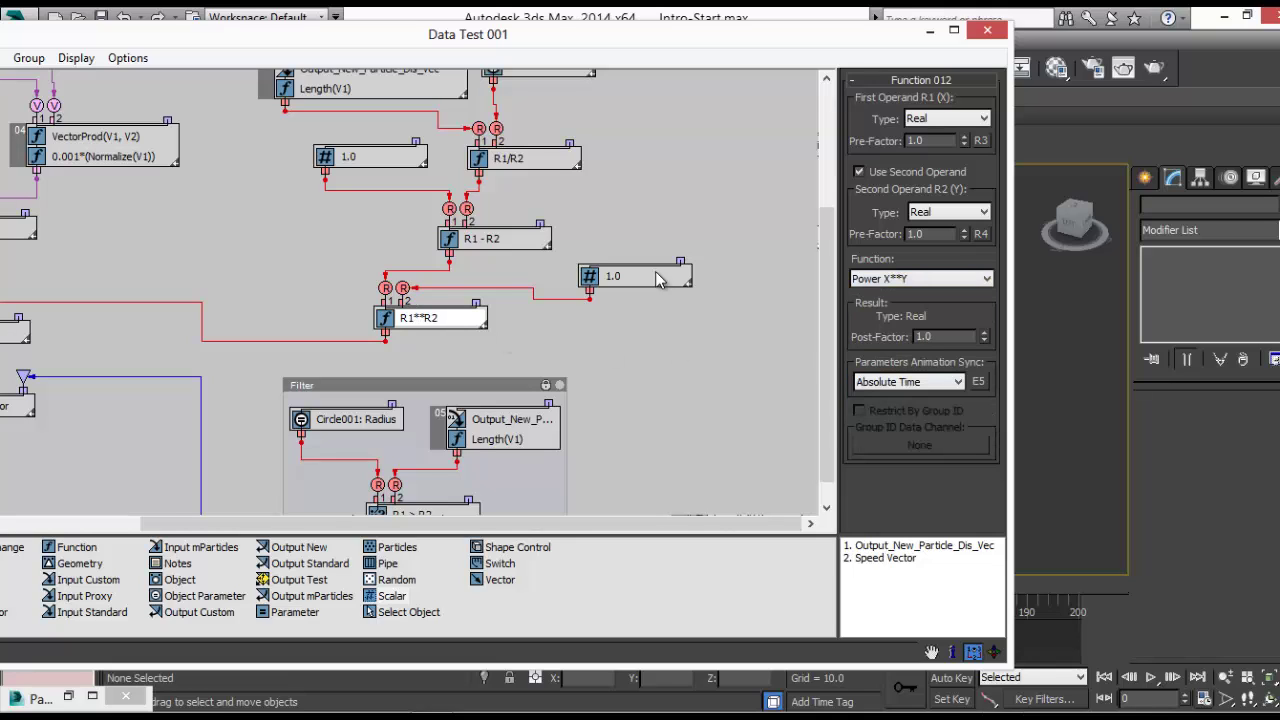
Move the scalar feeding the power function slightly higher in the graph and set its value to 2.0
{"action": "left_click_drag", "start_coordinate": [656, 277], "coordinate": [655, 235]}
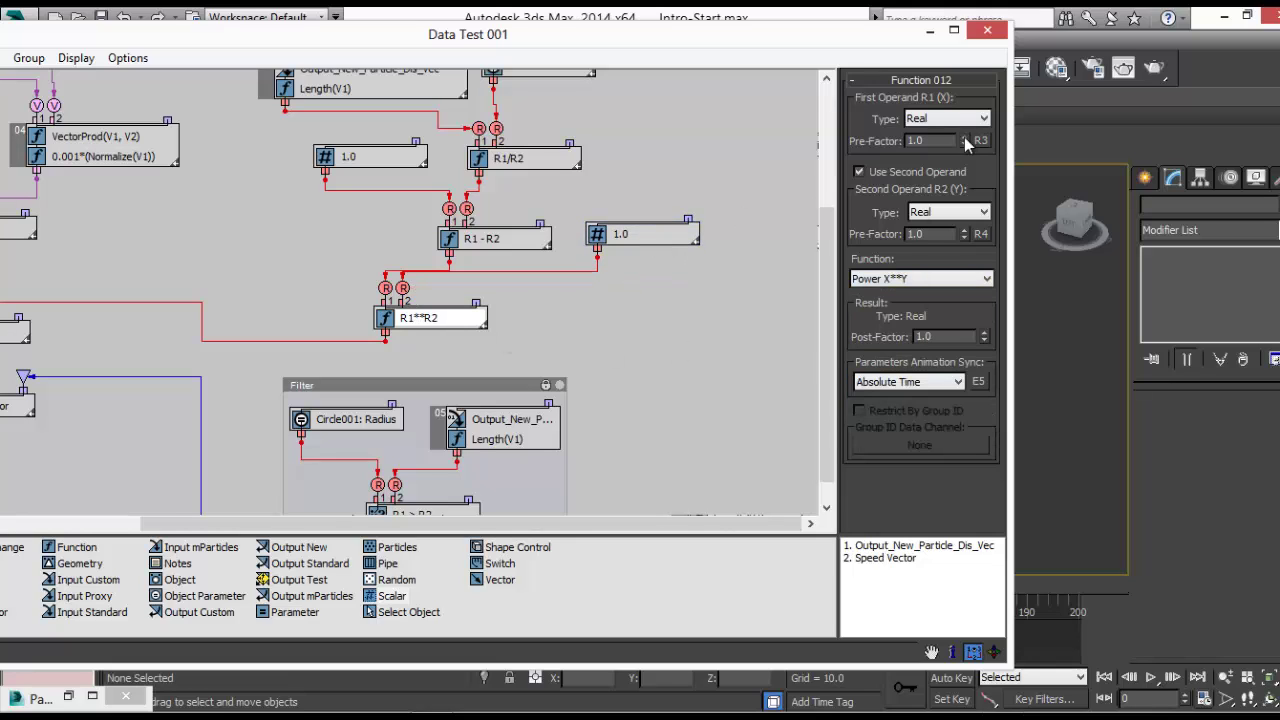
{"action": "left_click", "coordinate": [657, 245]}
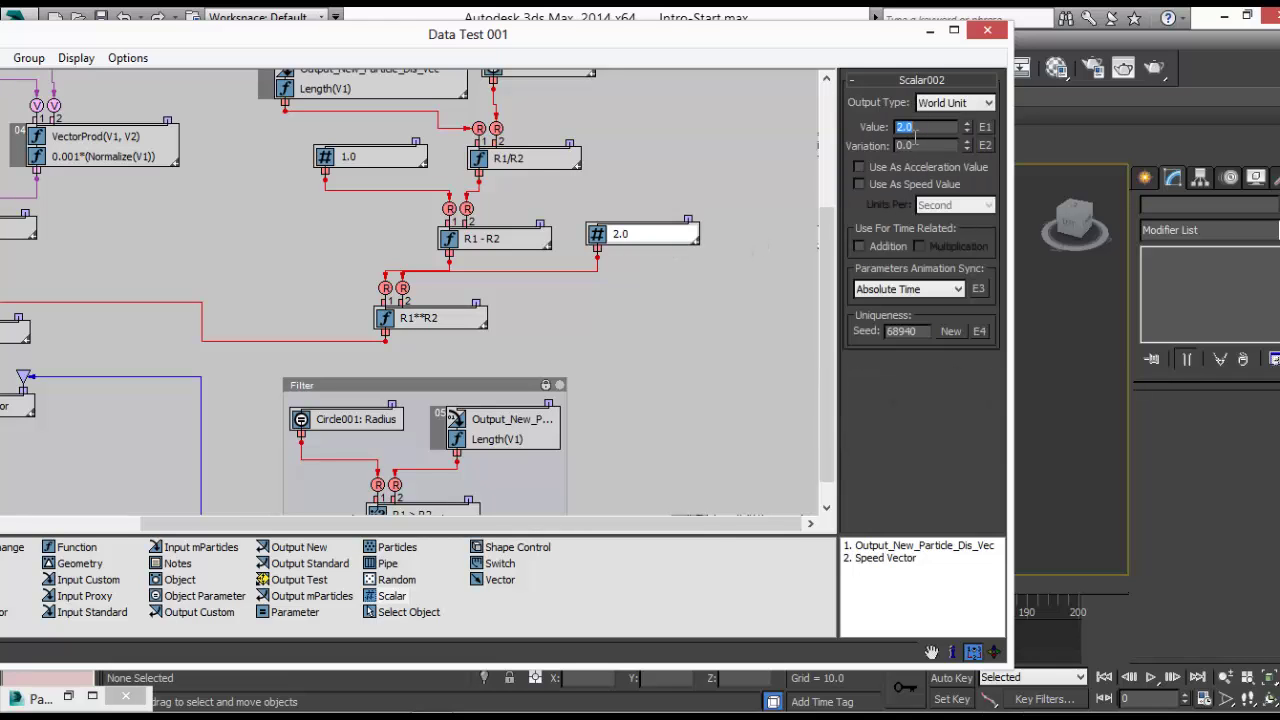
Minimize the data flow window and scrub the animation to frame 18 to examine the particle motion around the circle
{"action": "left_click", "coordinate": [930, 31]}
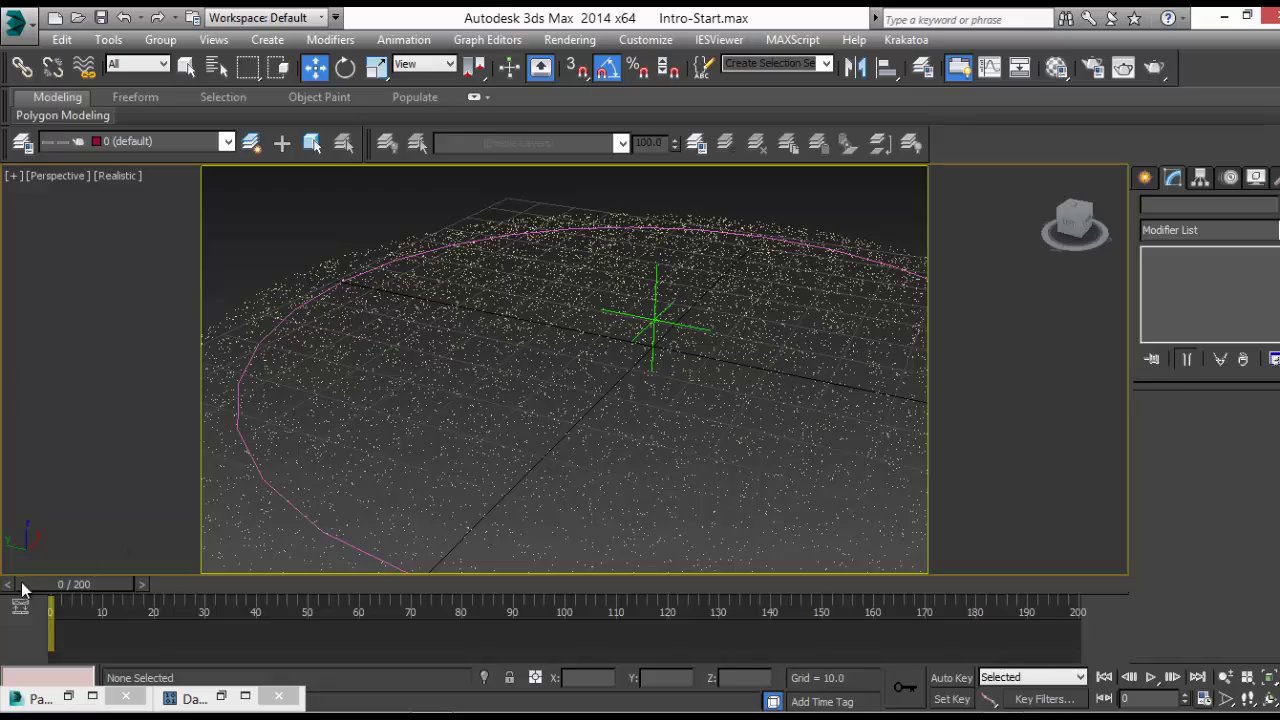
{"action": "left_click_drag", "start_coordinate": [22, 590], "coordinate": [171, 571]}
{"action": "middle_click_drag", "start_coordinate": [600, 405], "coordinate": [566, 350]}
{"action": "scroll", "coordinate": [540, 414], "scroll_direction": "down", "scroll_amount": 5}
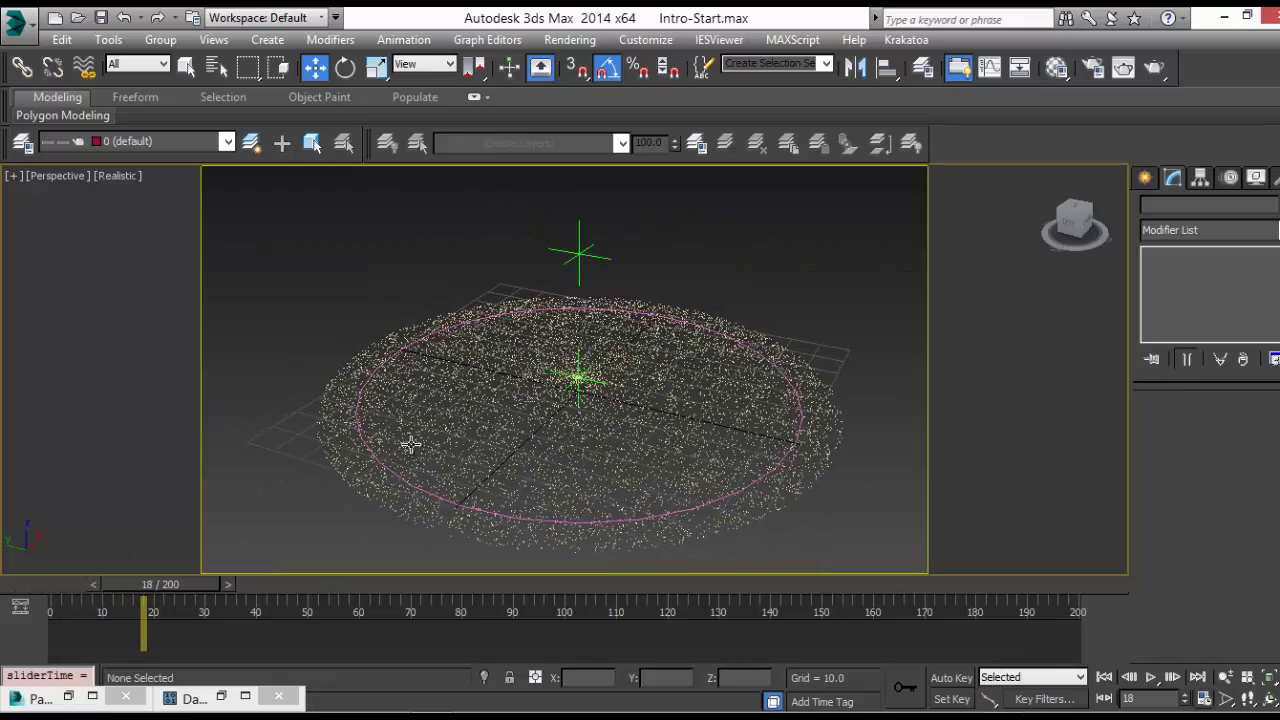
Restore the Data Test 001 data flow and group the operators from the distance length calculation through R1**R2, including both scalars
{"action": "left_click", "coordinate": [221, 696]}
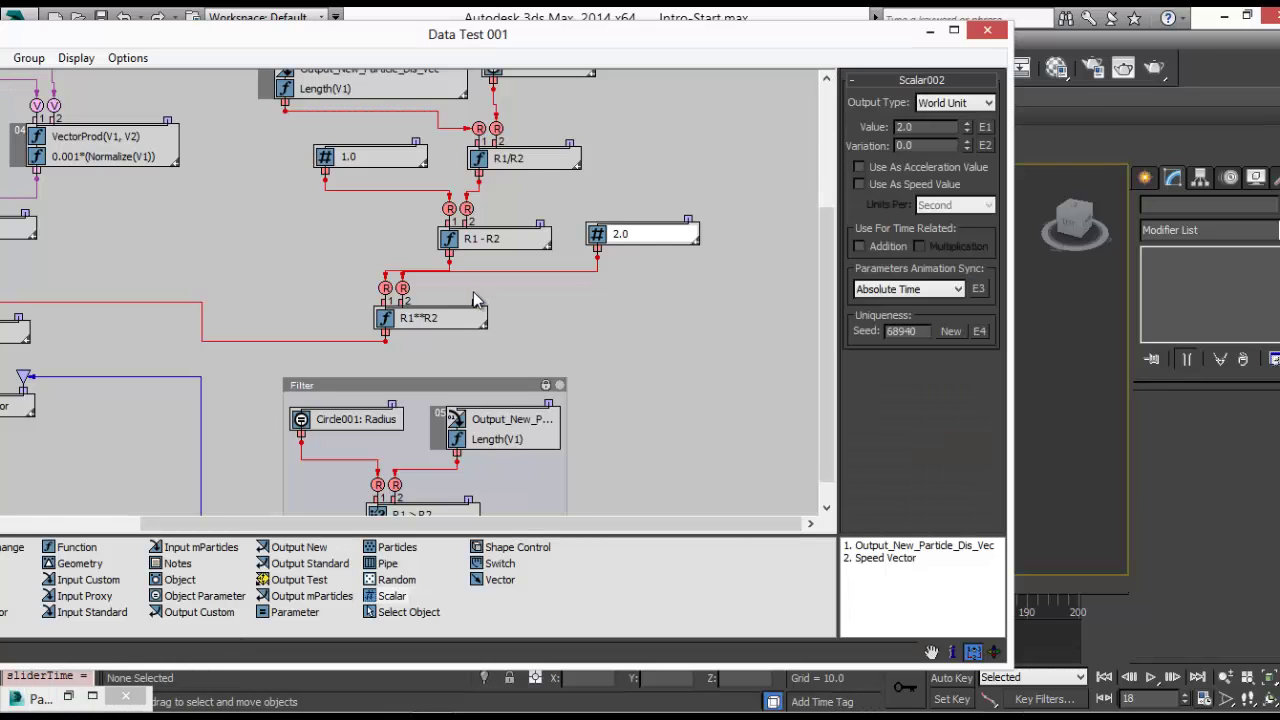
{"action": "middle_click_drag", "start_coordinate": [490, 390], "coordinate": [512, 422]}
{"action": "left_click_drag", "start_coordinate": [275, 135], "coordinate": [686, 375]}
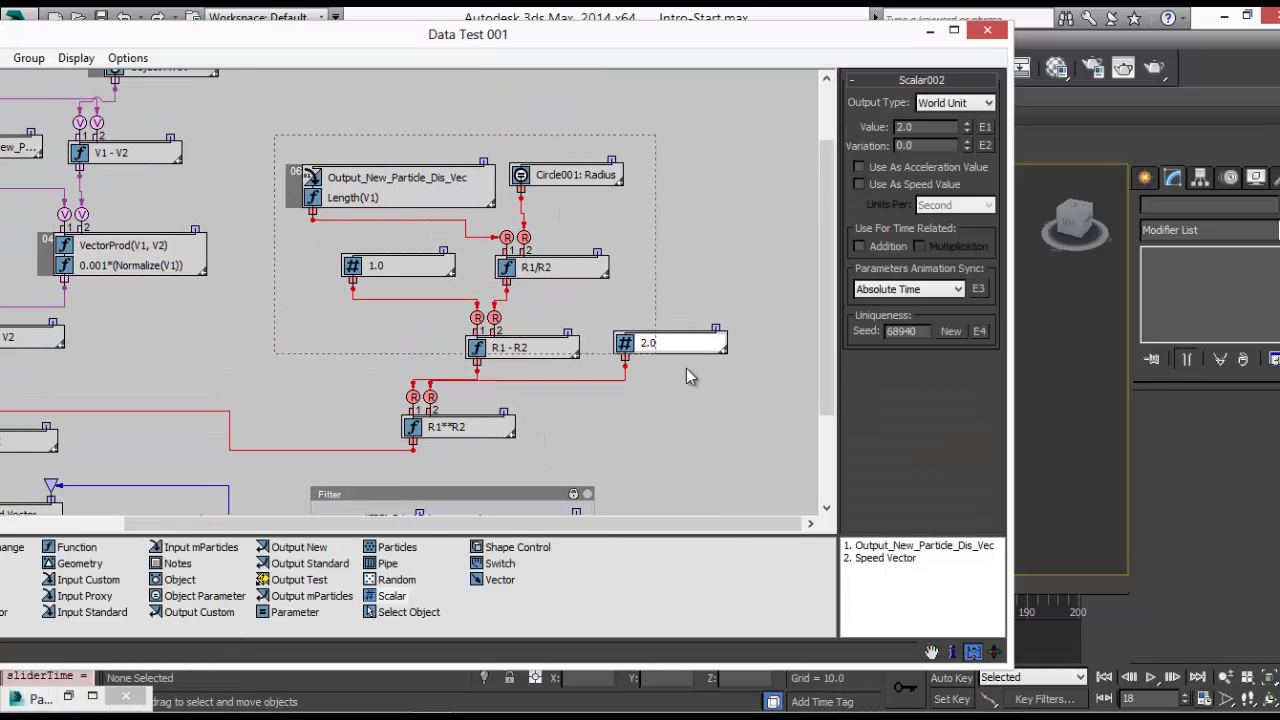
{"action": "left_click_drag", "start_coordinate": [760, 453], "coordinate": [760, 453]}
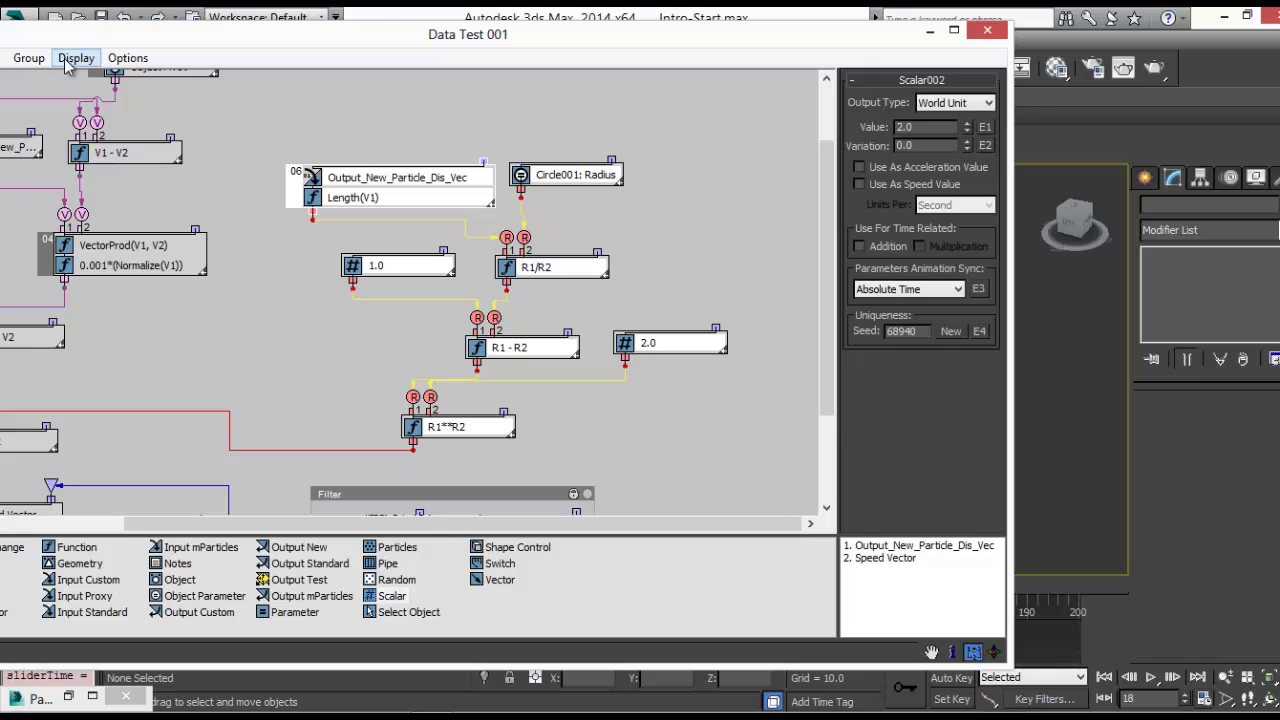
{"action": "left_click_drag", "start_coordinate": [89, 42], "coordinate": [173, 36]}
{"action": "left_click", "coordinate": [112, 51]}
{"action": "left_click", "coordinate": [130, 71]}
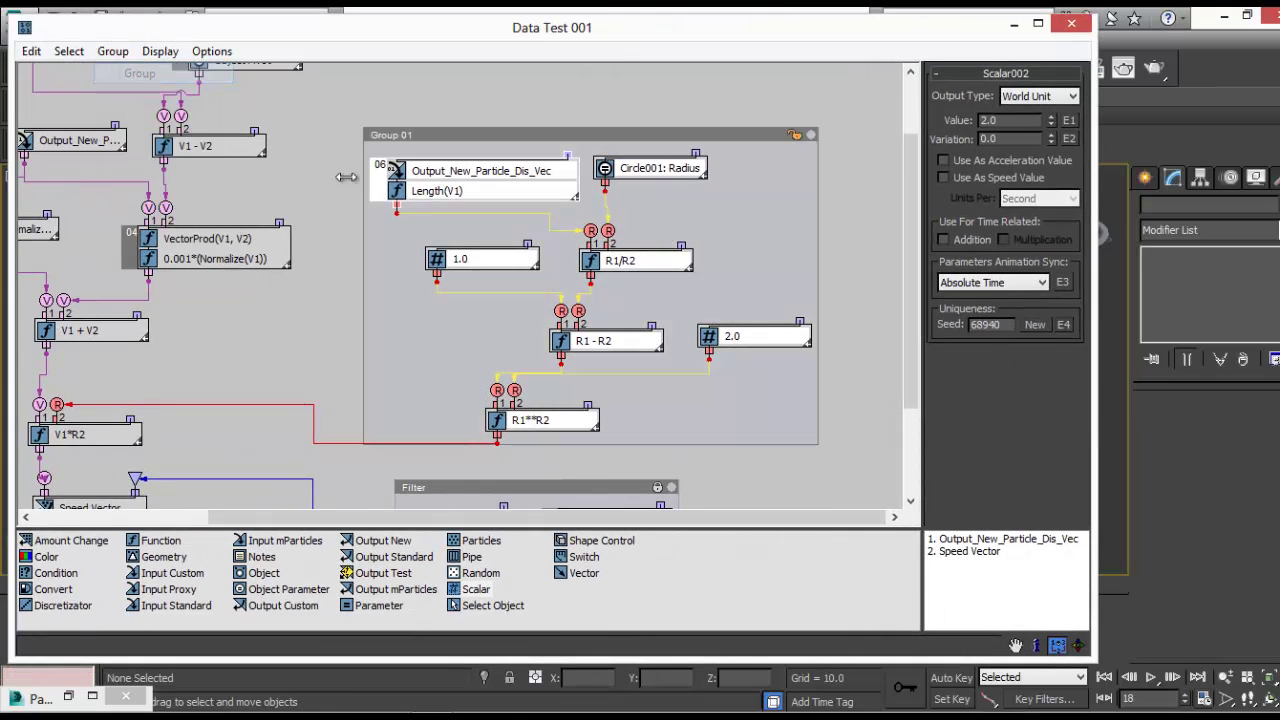
Rename the new operator group as Falloff
{"action": "left_click", "coordinate": [405, 146]}
{"action": "right_click", "coordinate": [405, 146]}
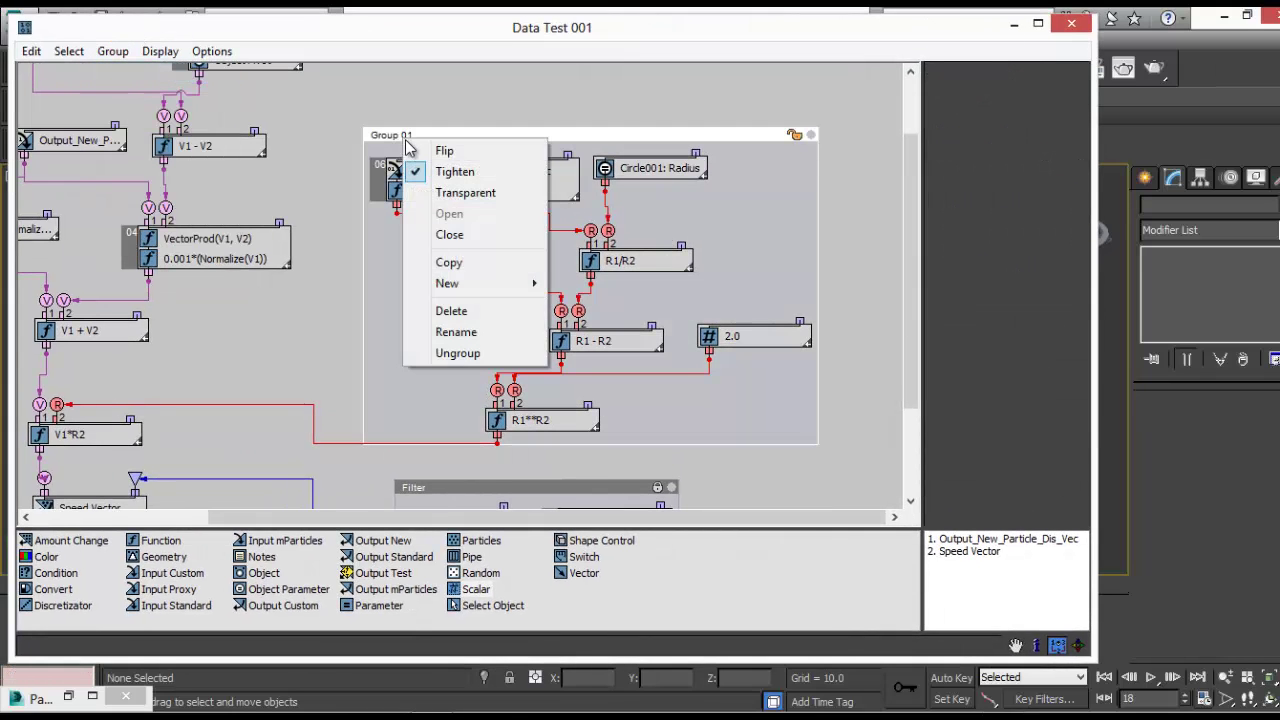
{"action": "left_click", "coordinate": [493, 333]}
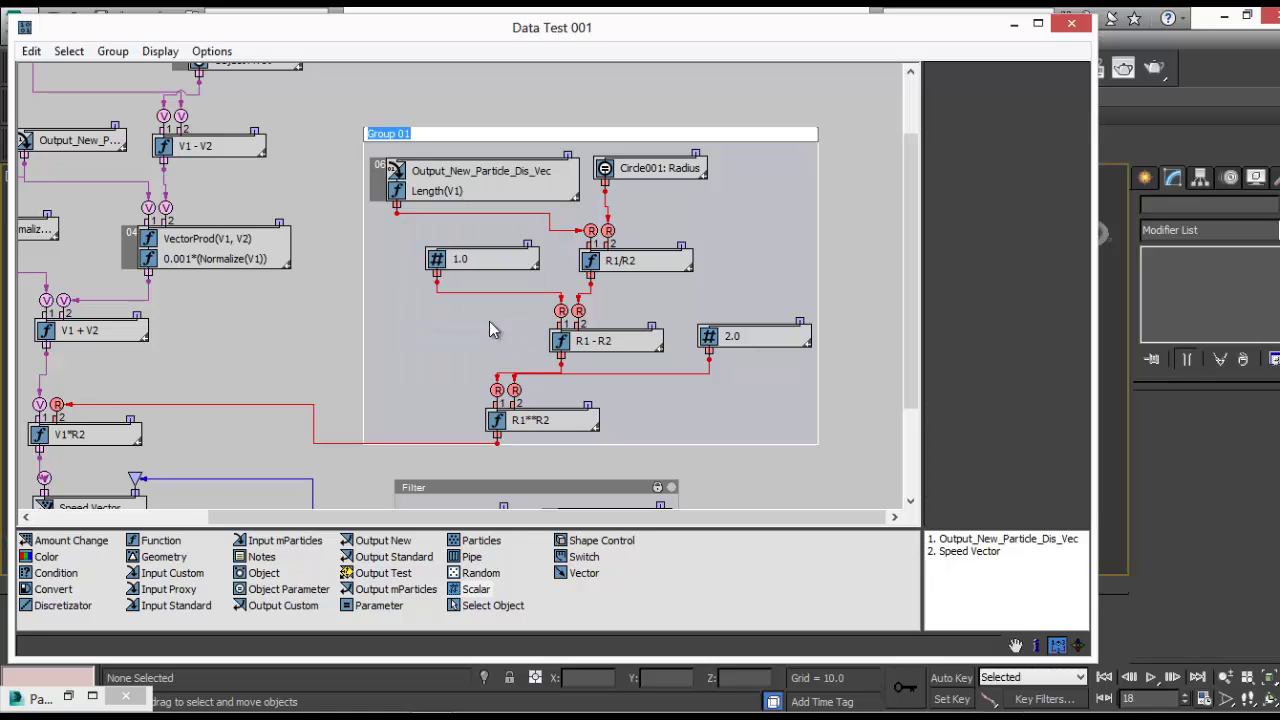
{"action": "type", "text": "Falloff"}
{"action": "key", "text": "Return"}
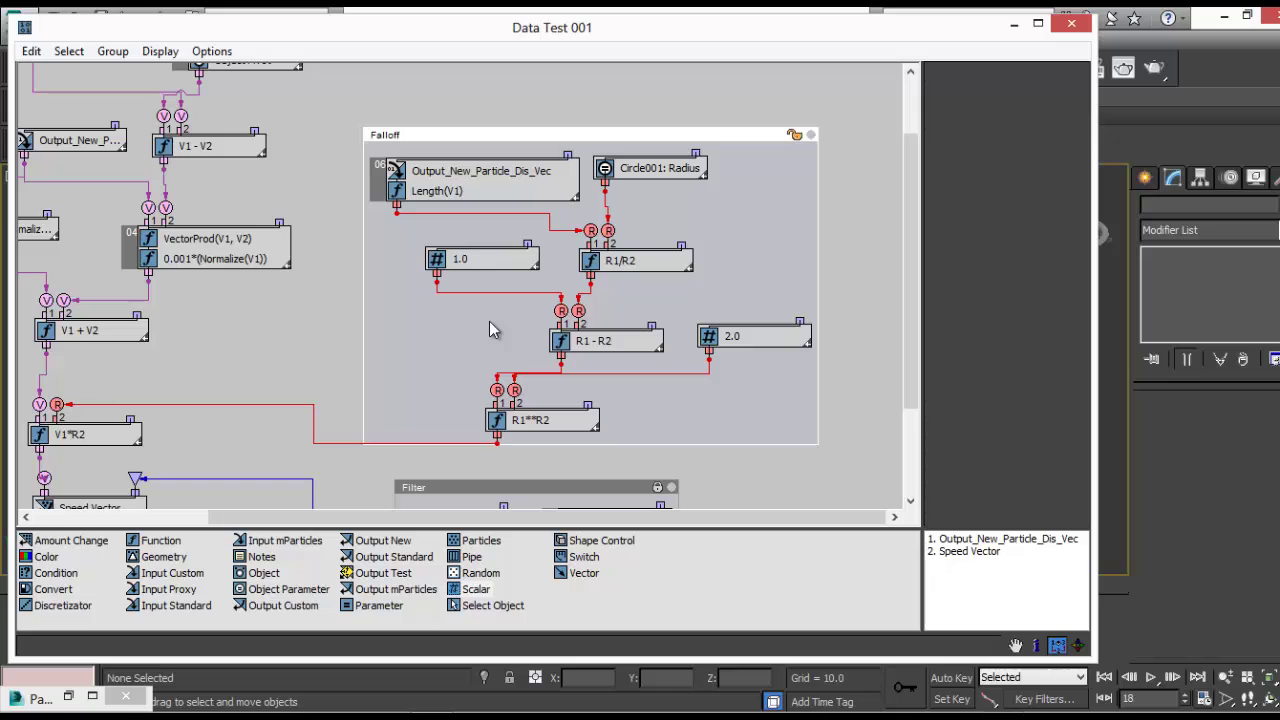
Lock the Falloff group and move it slightly higher, away from the Filter group
{"action": "left_click", "coordinate": [795, 135]}
{"action": "left_click_drag", "start_coordinate": [712, 142], "coordinate": [713, 117]}
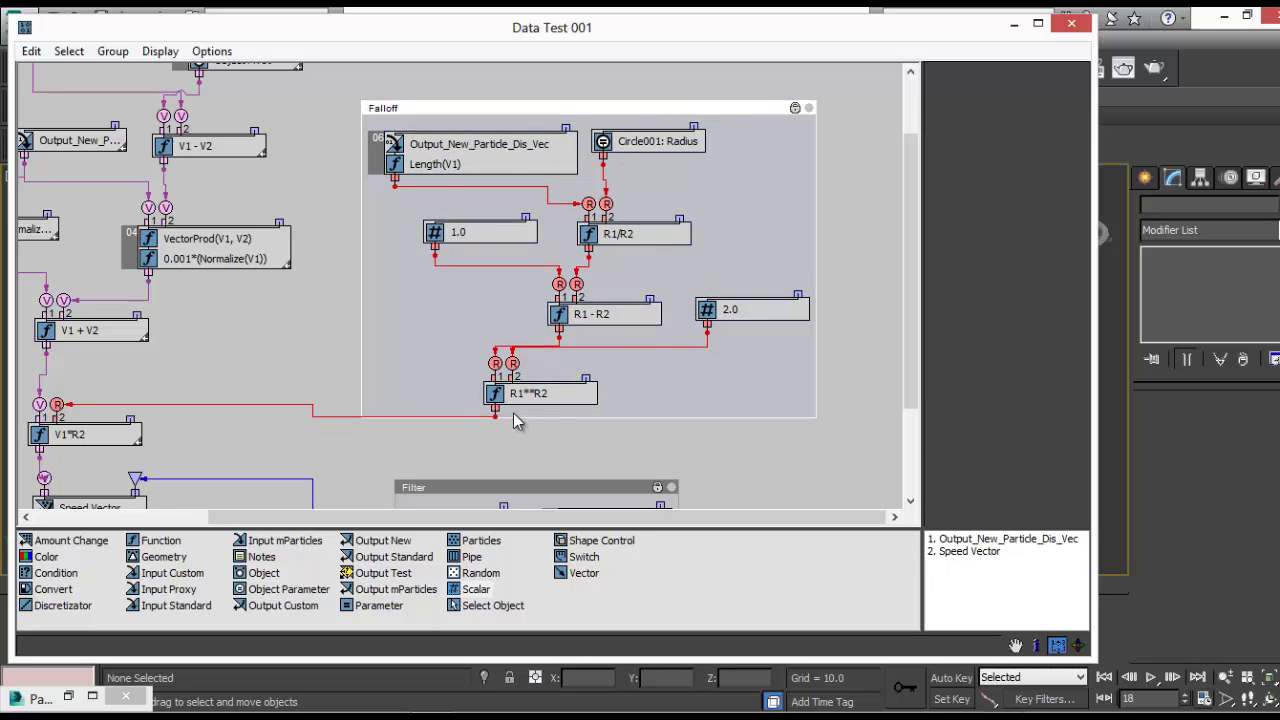
Examine the vector operators that build the particle speed, including the settings of the VectorProd(V1, V2) function
{"action": "mouse_move", "coordinate": [514, 423]}
{"action": "middle_mouse_down"}
{"action": "mouse_move", "coordinate": [523, 320]}
{"action": "mouse_move", "coordinate": [597, 287]}
{"action": "mouse_move", "coordinate": [654, 411]}
{"action": "middle_mouse_up"}
{"action": "middle_click_drag", "start_coordinate": [476, 336], "coordinate": [524, 436]}
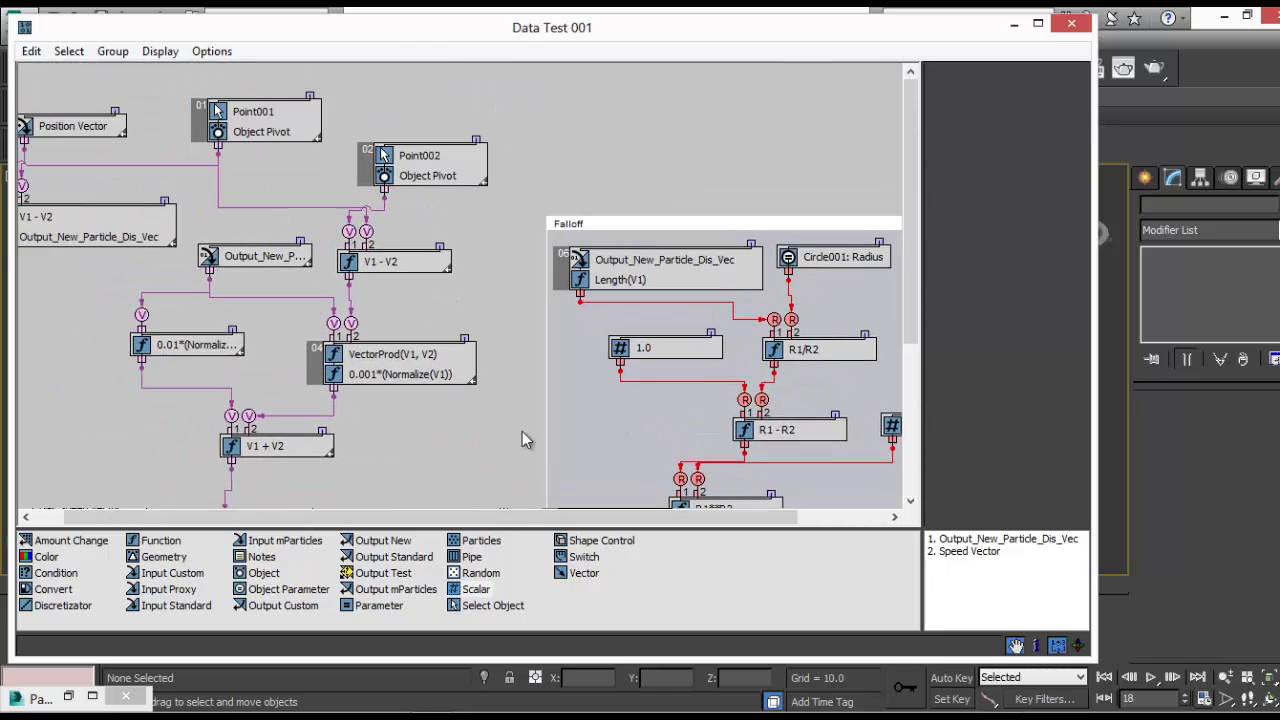
{"action": "middle_click_drag", "start_coordinate": [487, 305], "coordinate": [538, 304]}
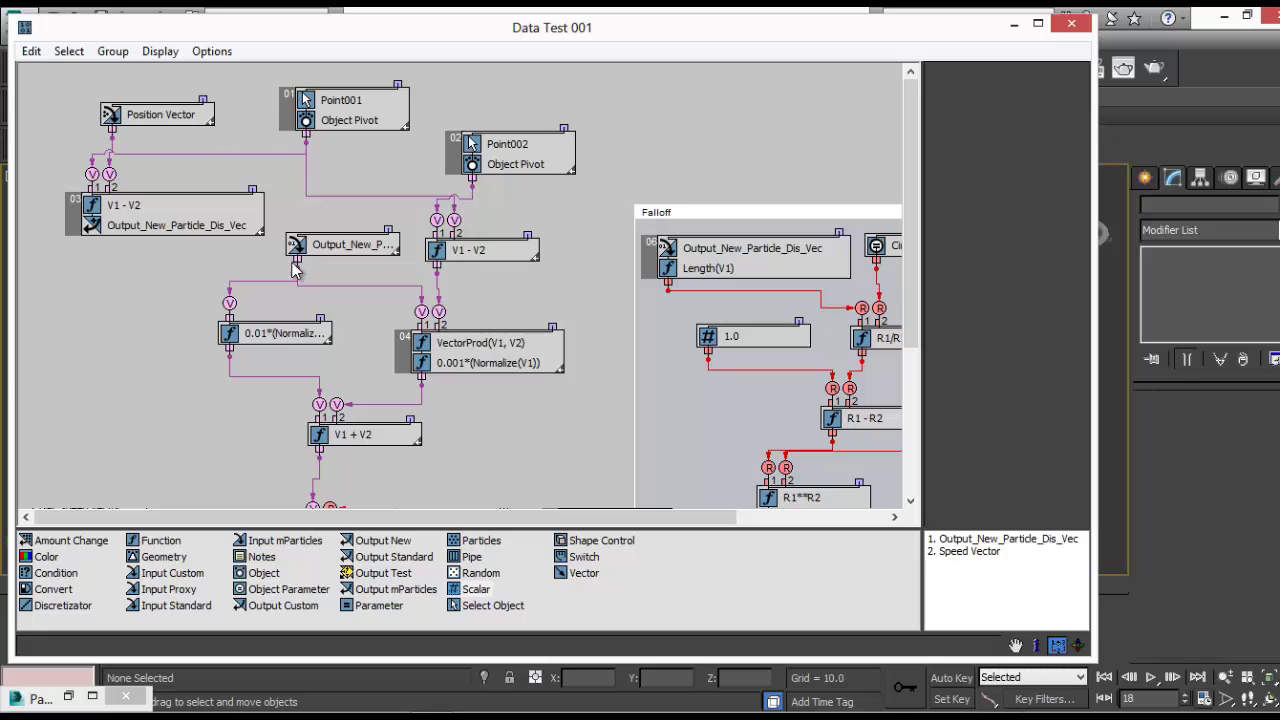
{"action": "scroll", "coordinate": [310, 260], "scroll_direction": "down", "scroll_amount": 3}
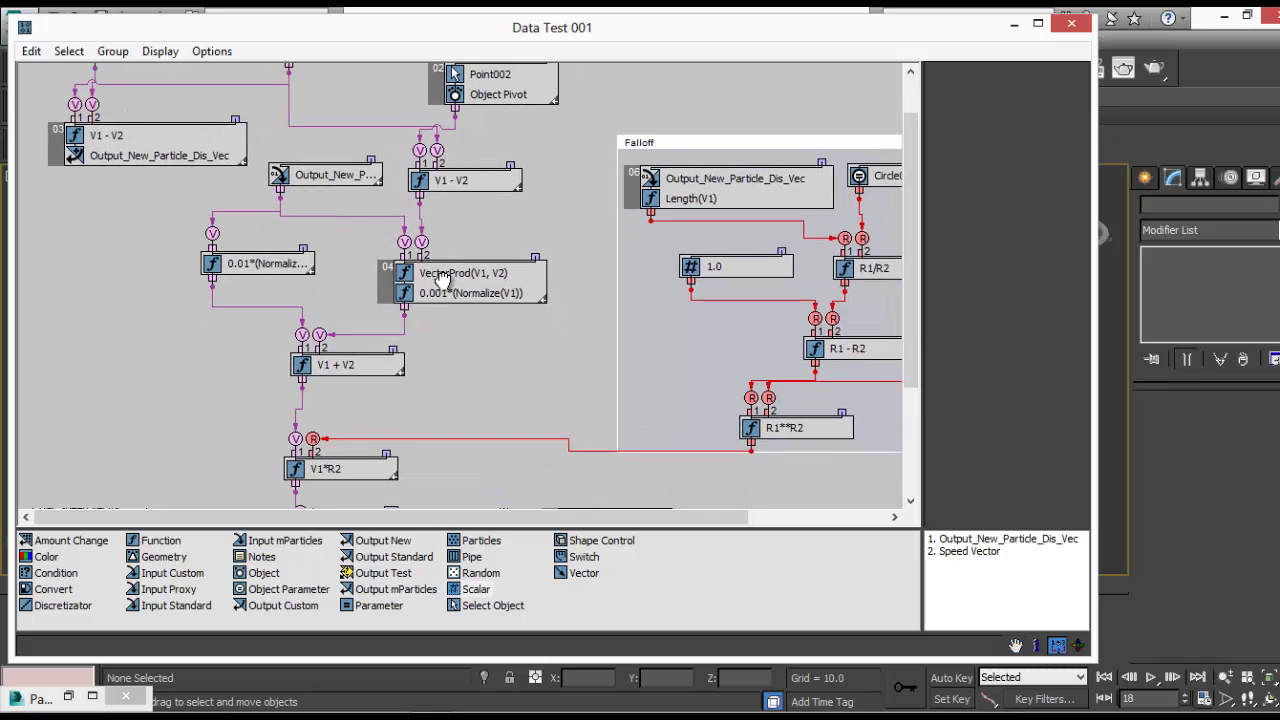
{"action": "scroll", "coordinate": [434, 276], "scroll_direction": "up", "scroll_amount": 1}
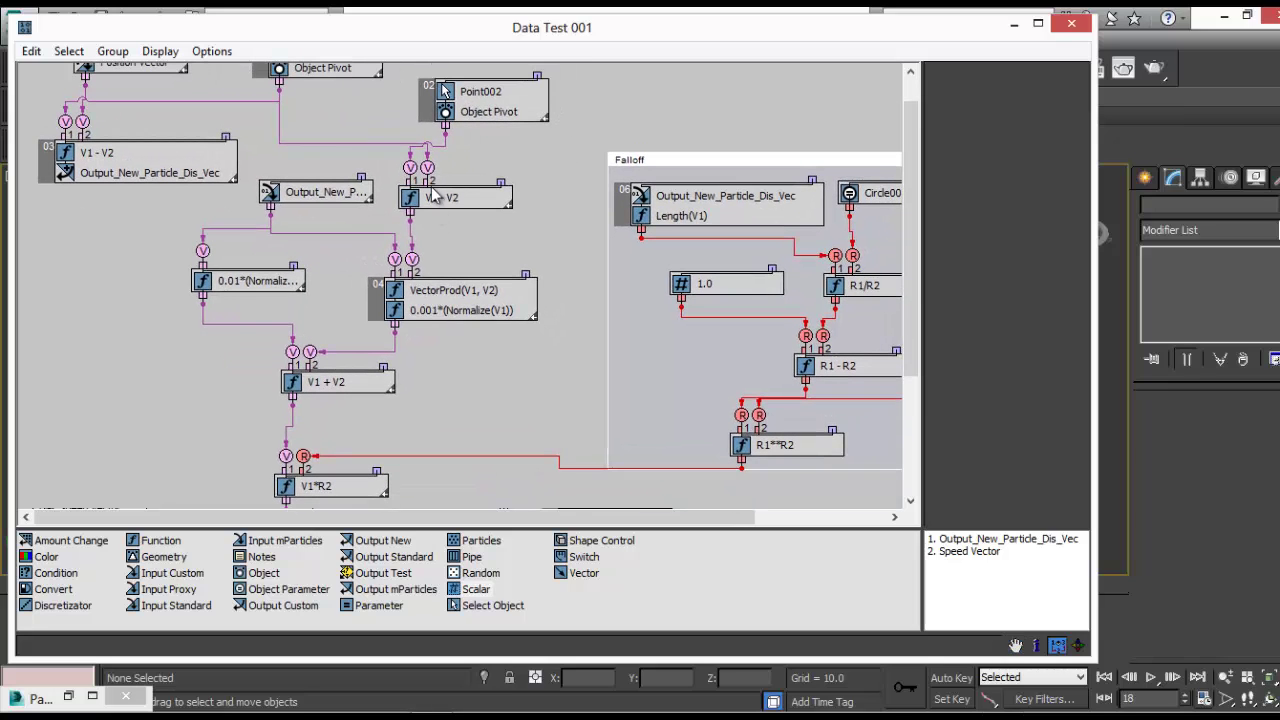
{"action": "left_click", "coordinate": [433, 298]}
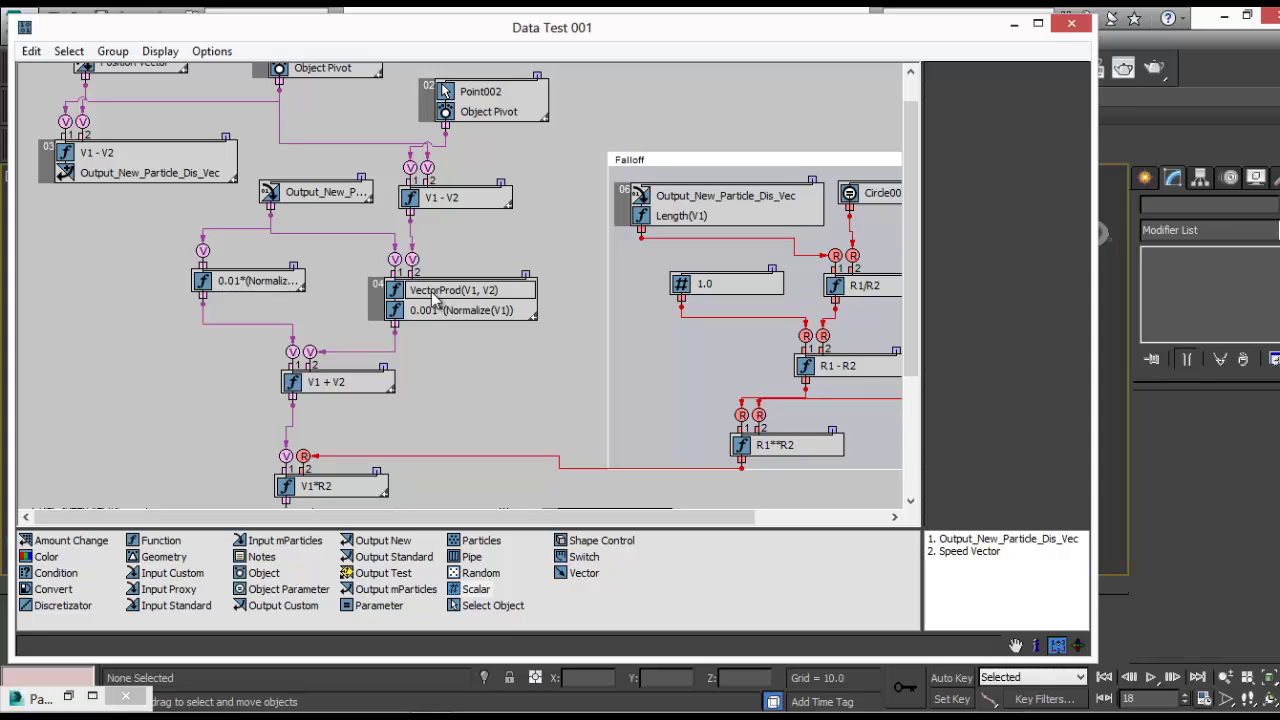
{"action": "scroll", "coordinate": [430, 305], "scroll_direction": "down", "scroll_amount": 1}
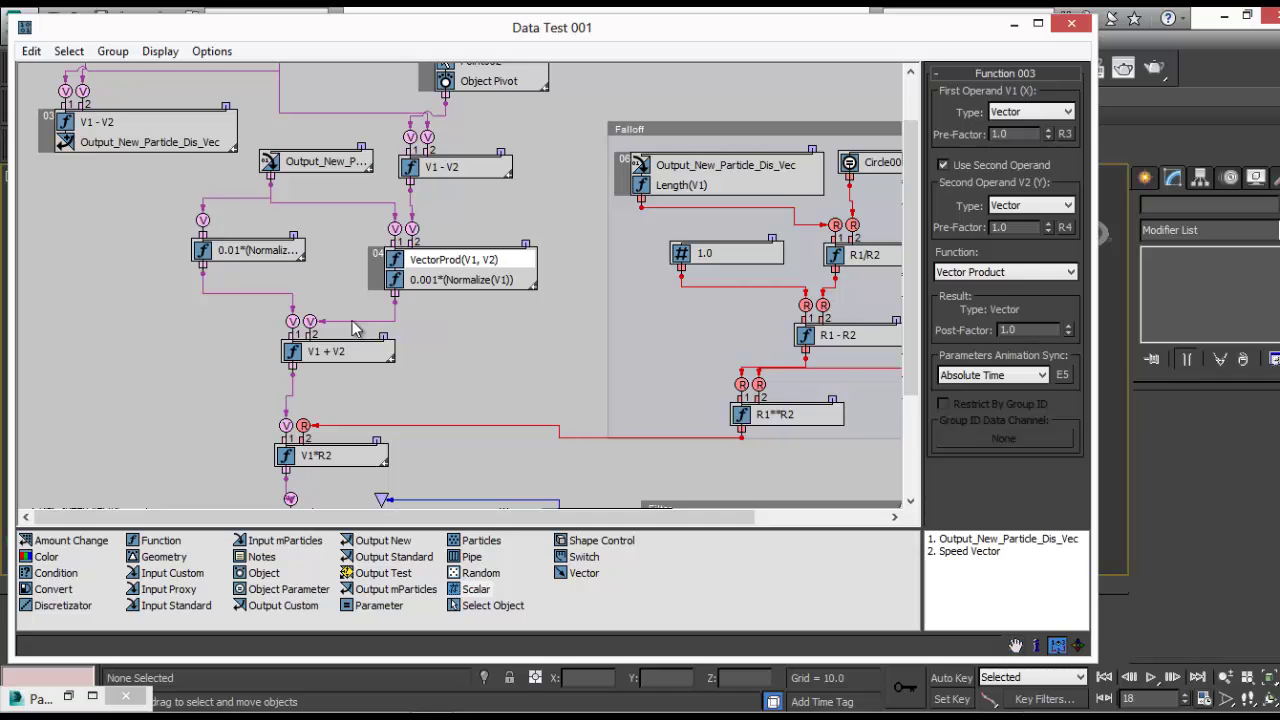
{"action": "scroll", "coordinate": [358, 330], "scroll_direction": "up", "scroll_amount": 1}
{"action": "scroll", "coordinate": [367, 294], "scroll_direction": "up", "scroll_amount": 1}
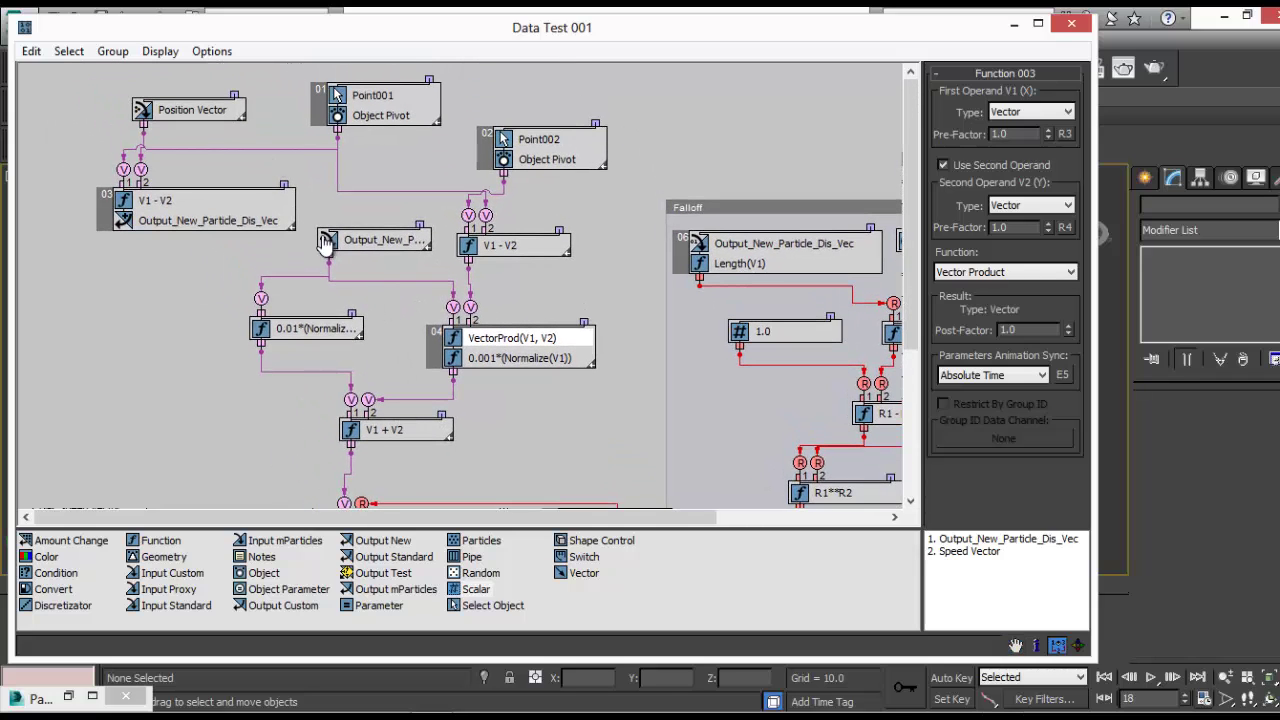
{"action": "middle_click_drag", "start_coordinate": [325, 243], "coordinate": [300, 190]}
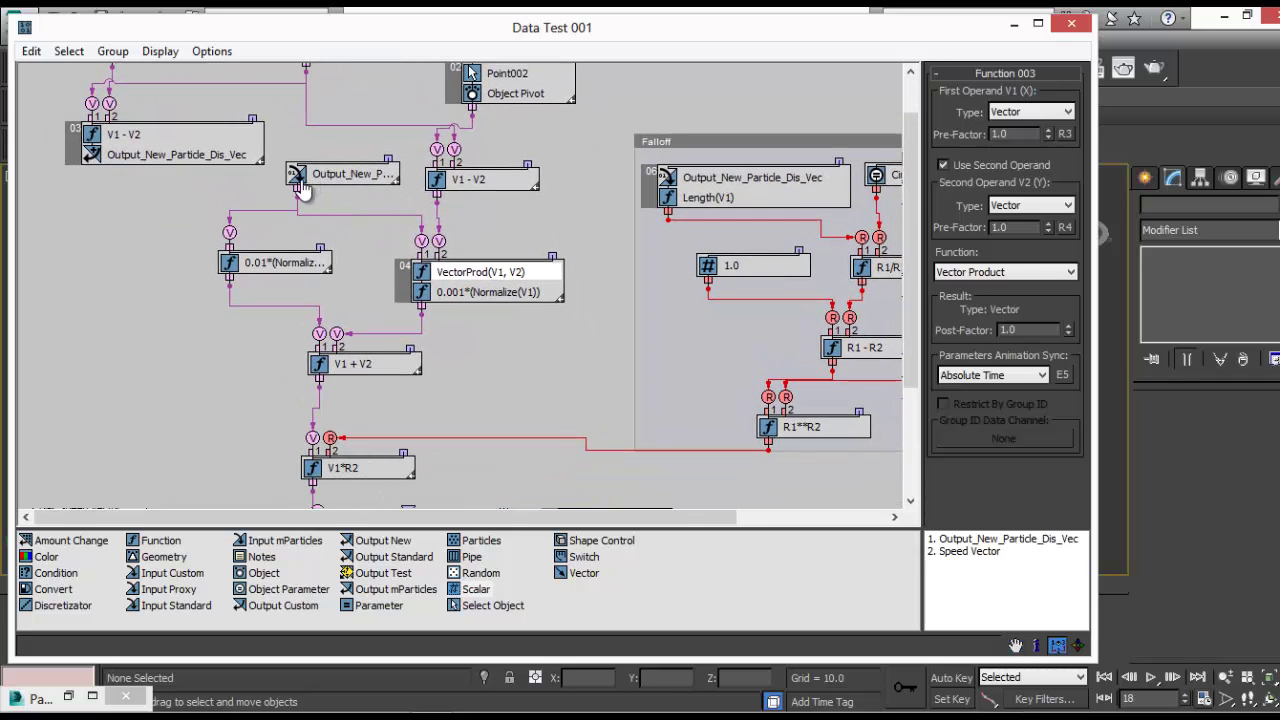
Reposition the data flow window and examine how the Falloff and Filter groups feed the Speed Vector output
{"action": "left_click_drag", "start_coordinate": [410, 38], "coordinate": [478, 475]}
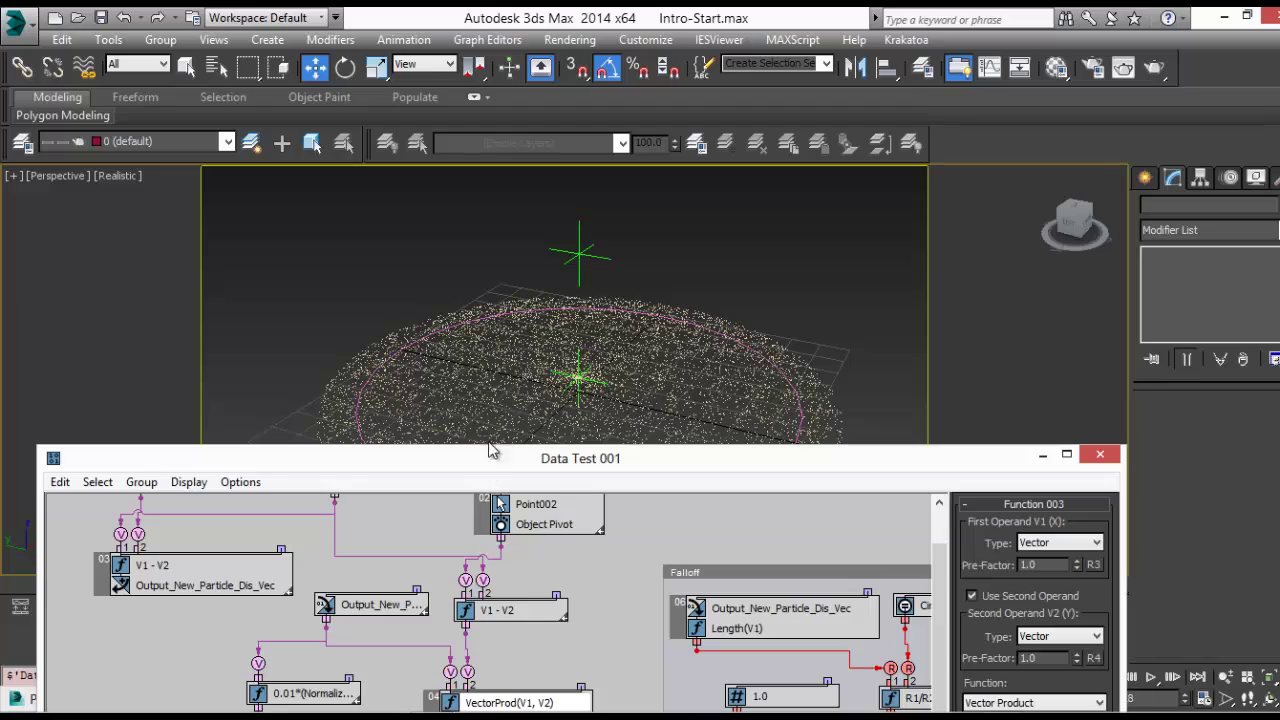
{"action": "left_click_drag", "start_coordinate": [490, 450], "coordinate": [467, 100]}
{"action": "middle_click_drag", "start_coordinate": [547, 396], "coordinate": [327, 462]}
{"action": "middle_click_drag", "start_coordinate": [398, 397], "coordinate": [514, 336]}
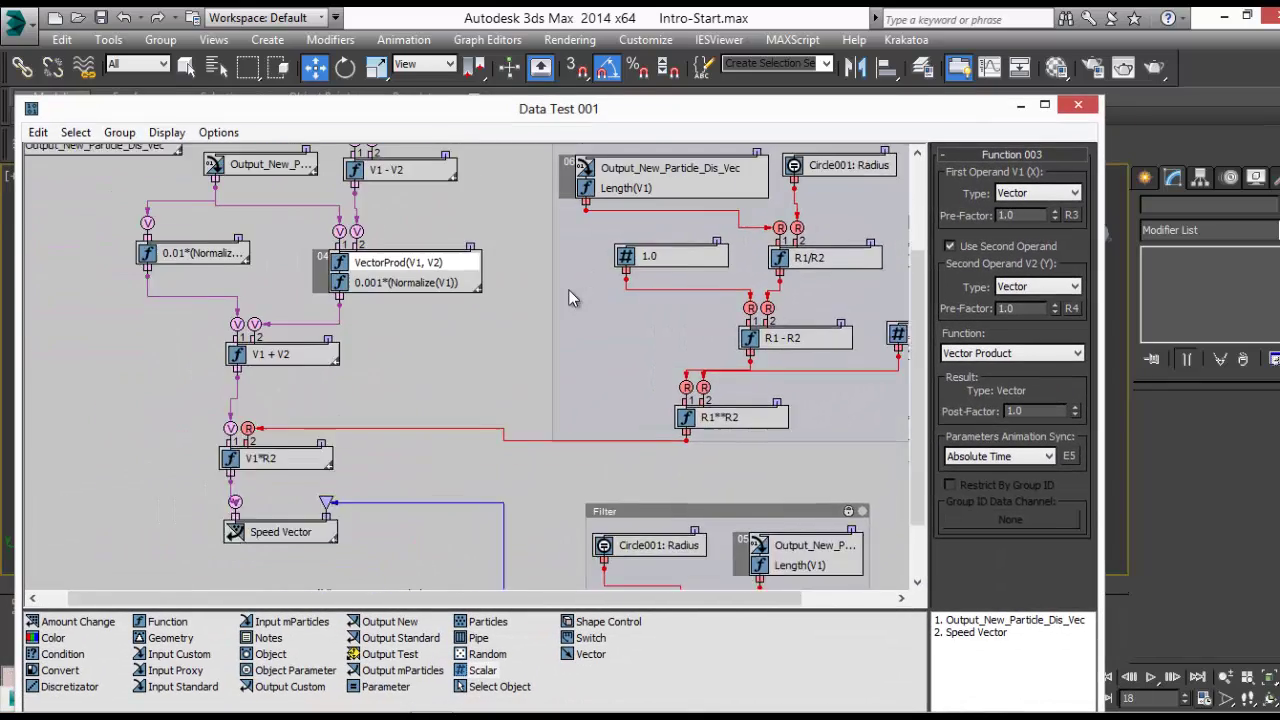
{"action": "middle_click_drag", "start_coordinate": [518, 494], "coordinate": [488, 400]}
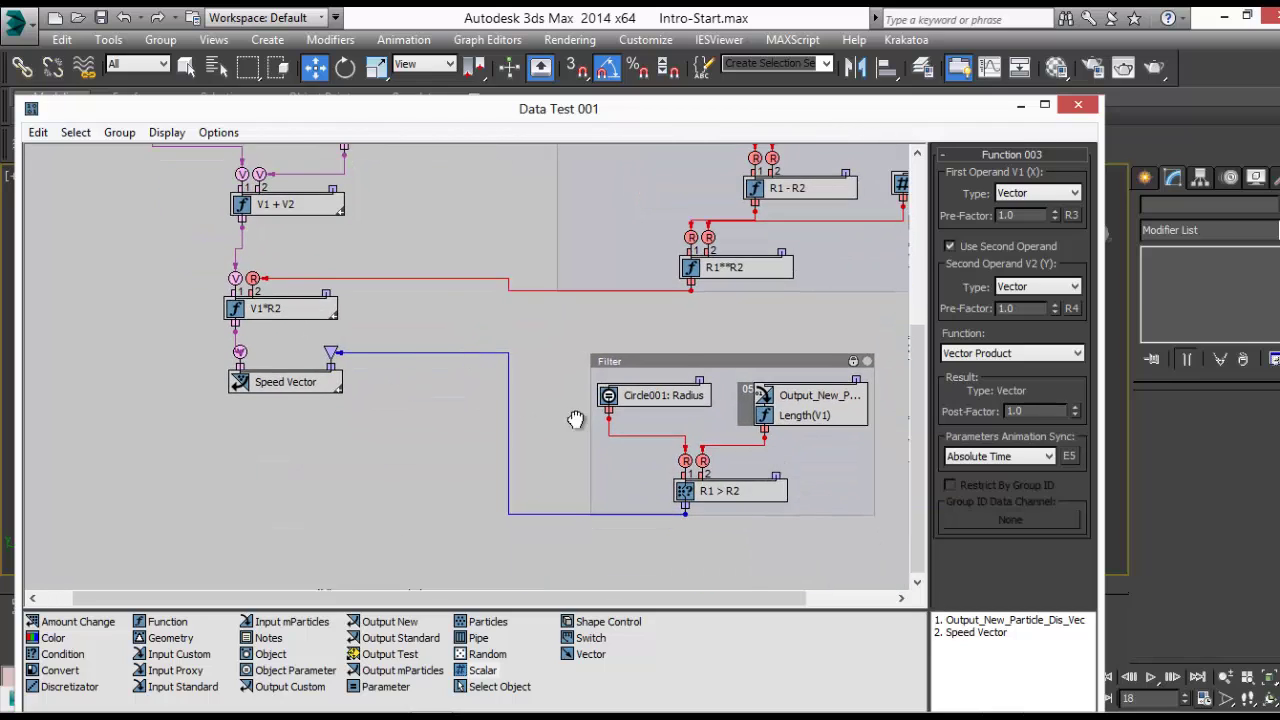
{"action": "middle_click_drag", "start_coordinate": [576, 419], "coordinate": [408, 431]}
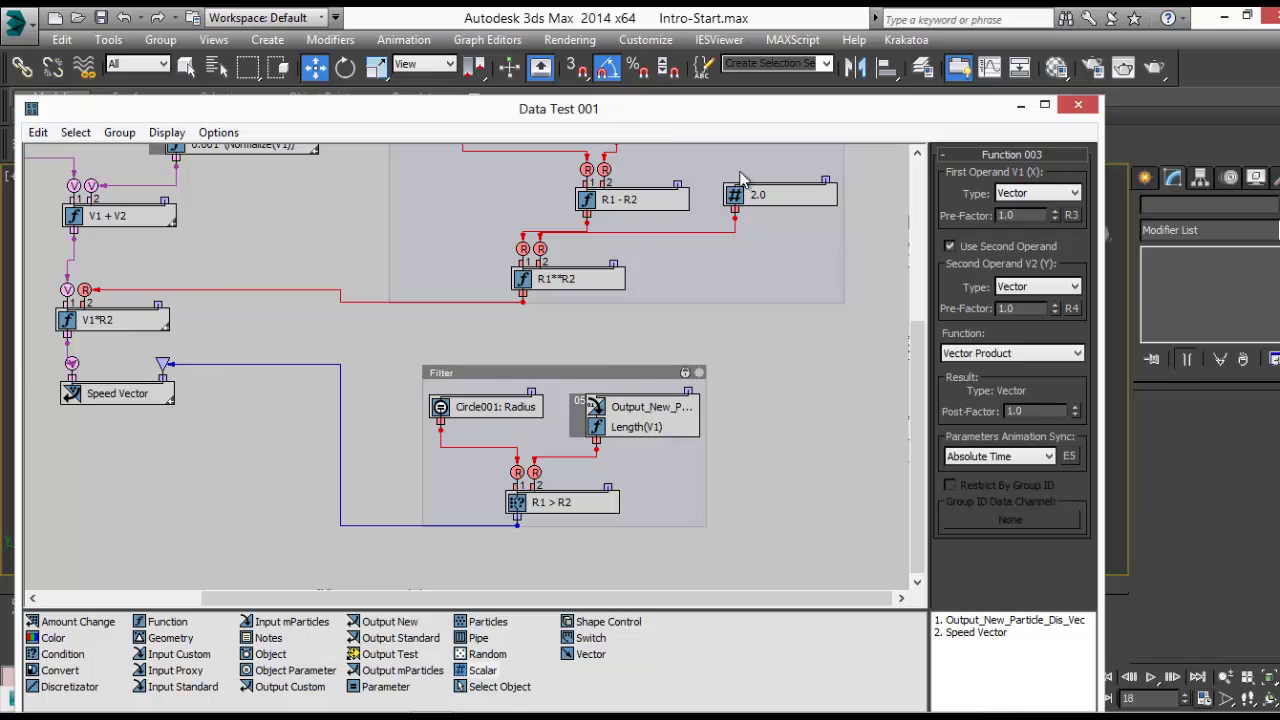
{"action": "left_click_drag", "start_coordinate": [878, 110], "coordinate": [910, 120]}
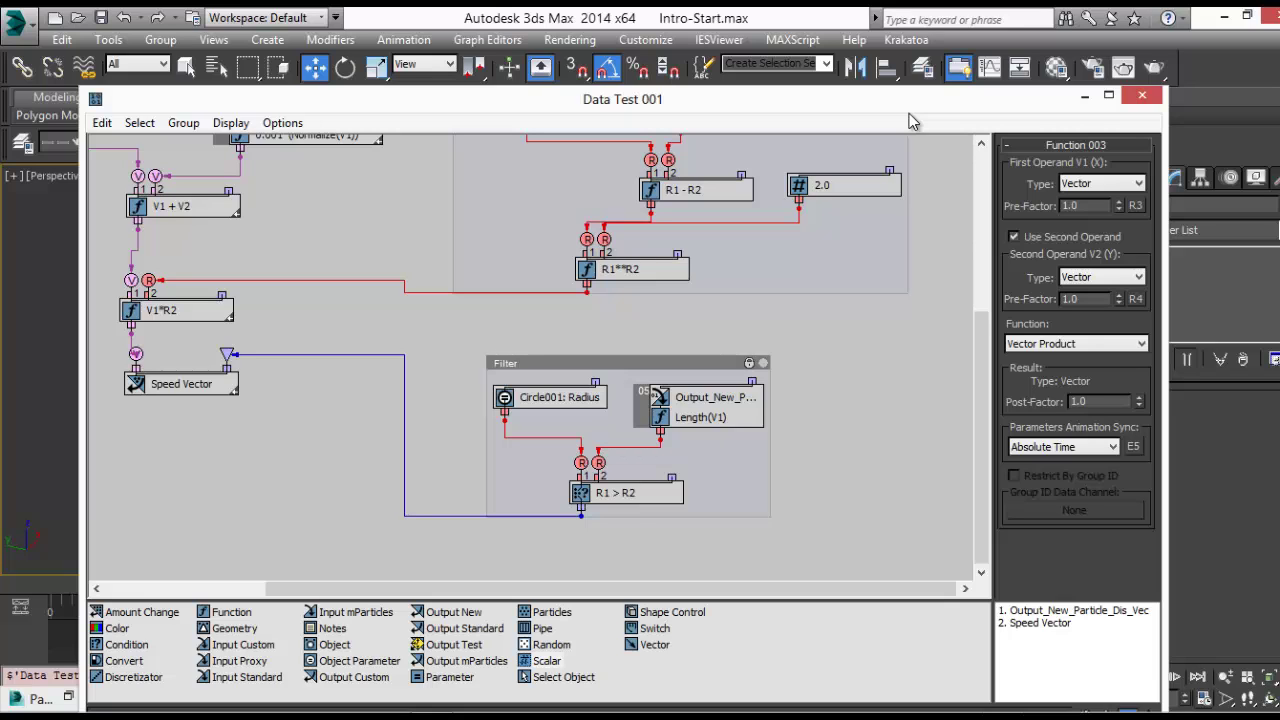
{"action": "left_click_drag", "start_coordinate": [912, 121], "coordinate": [914, 121]}
{"action": "middle_click_drag", "start_coordinate": [700, 335], "coordinate": [629, 393]}
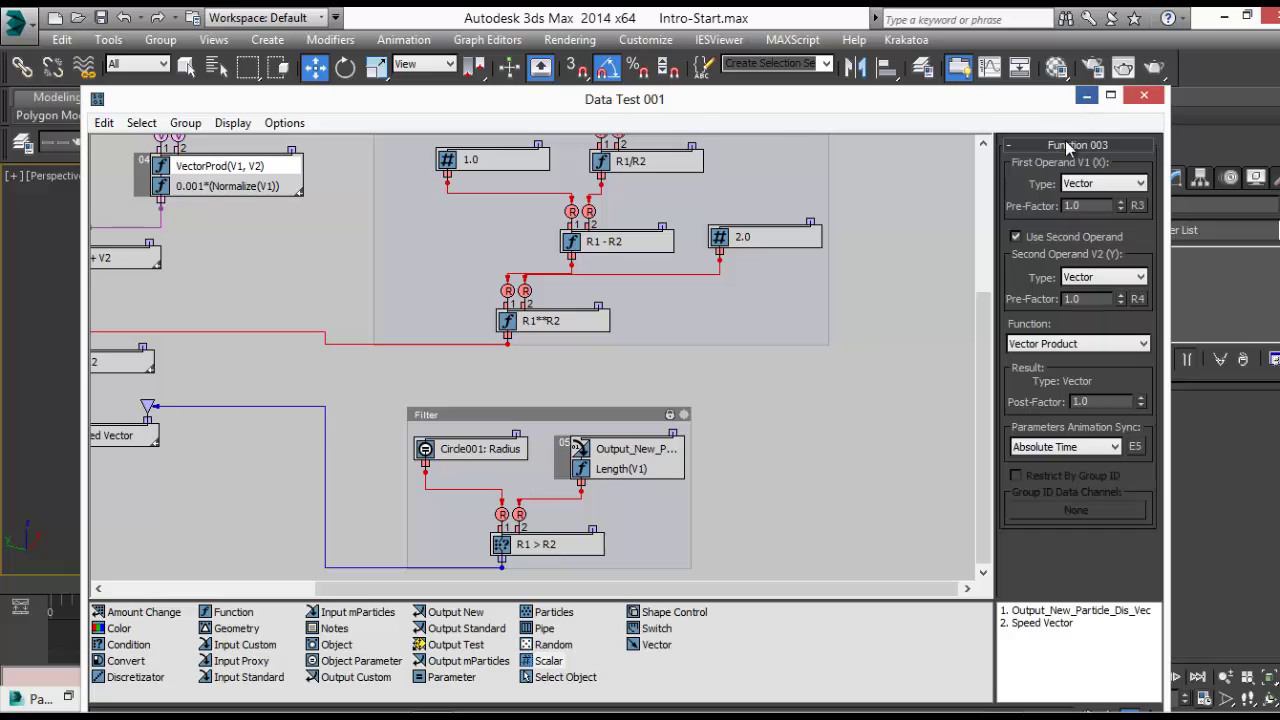
Close the data flow window, bring back Particle View and turn off the Data Test 001 operator
{"action": "left_click", "coordinate": [1144, 95]}
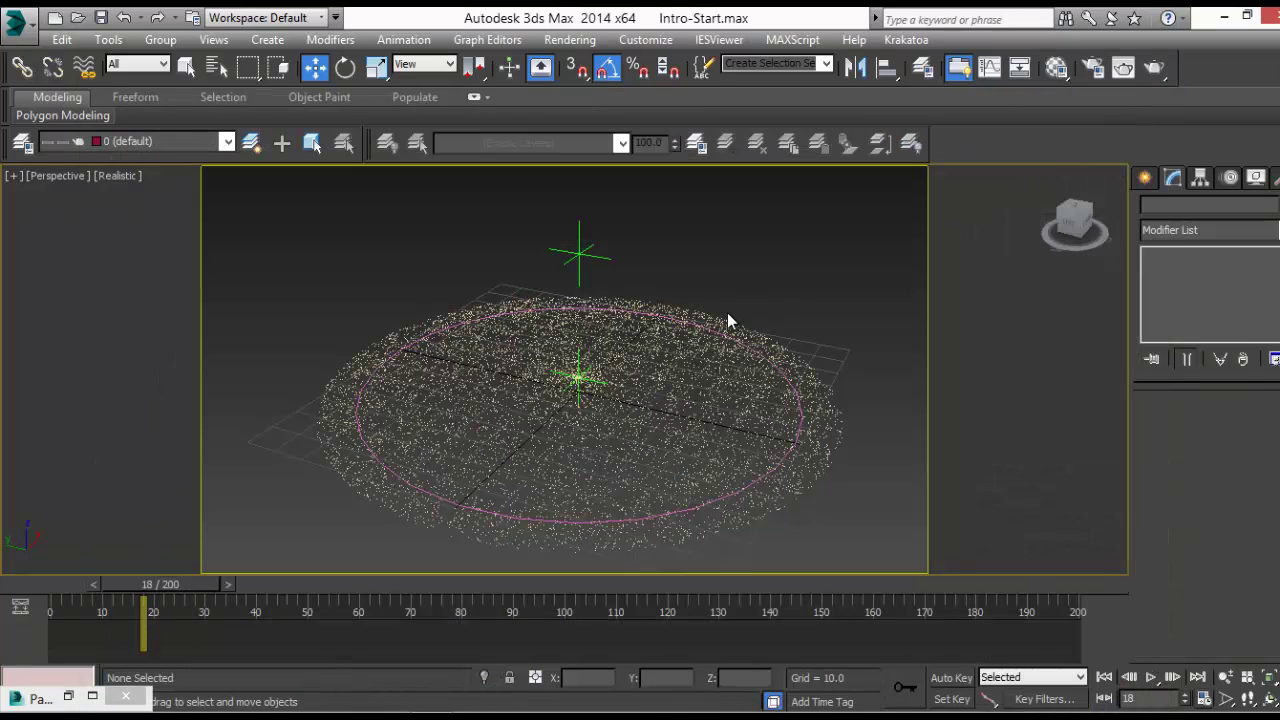
{"action": "left_click", "coordinate": [1145, 178]}
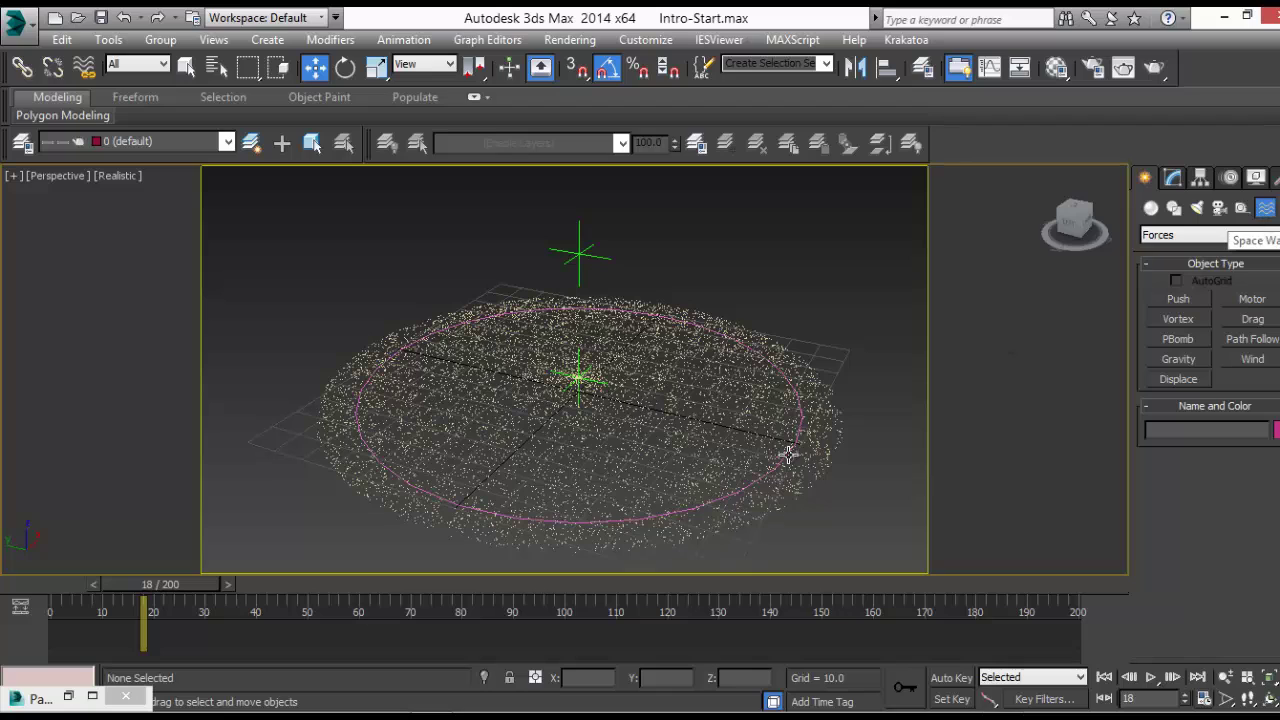
{"action": "left_click", "coordinate": [68, 698]}
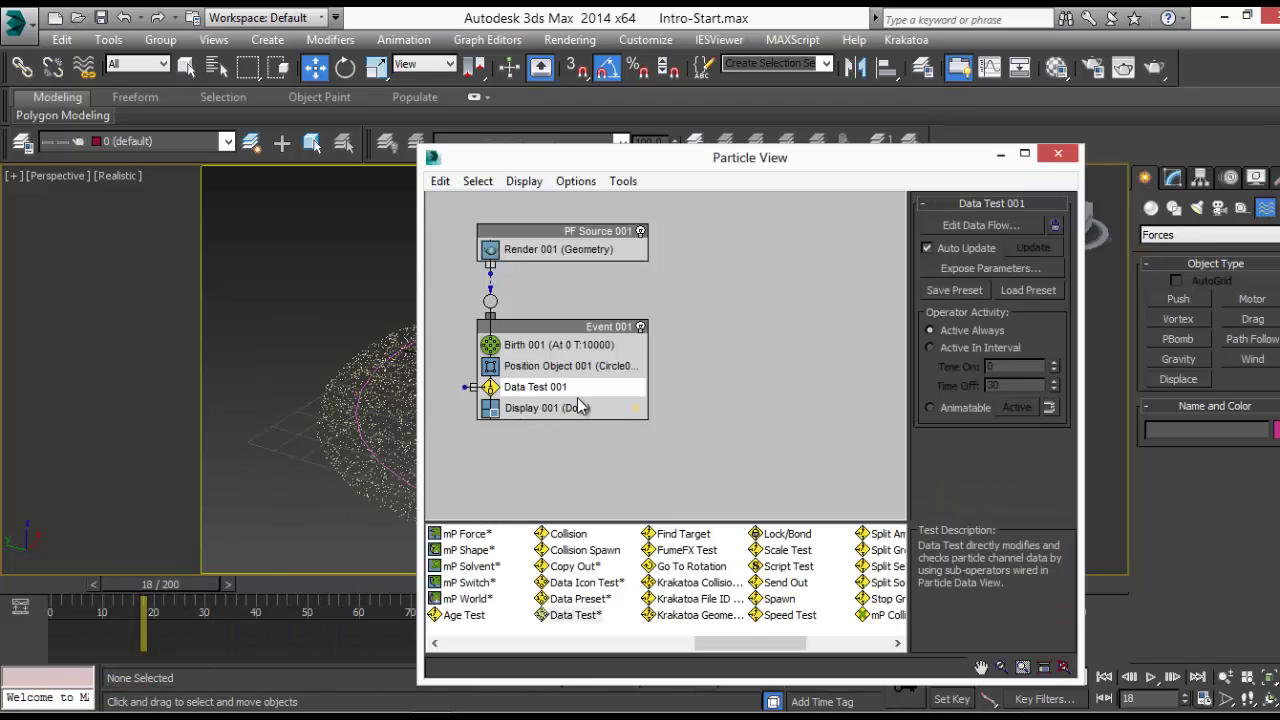
{"action": "left_click", "coordinate": [490, 387]}
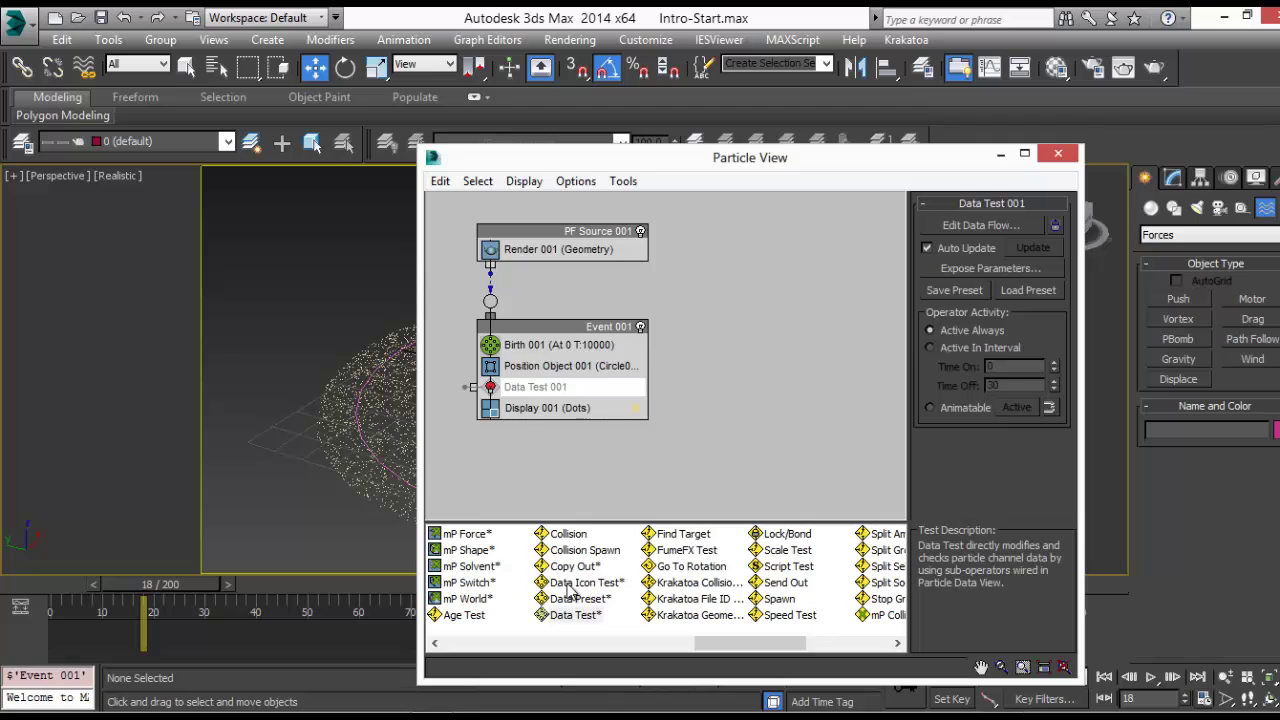
Insert a Speed operator above Data Test 001 in Event 001, uncover the viewport and return the animation to frame 0
{"action": "left_click_drag", "start_coordinate": [720, 643], "coordinate": [608, 648]}
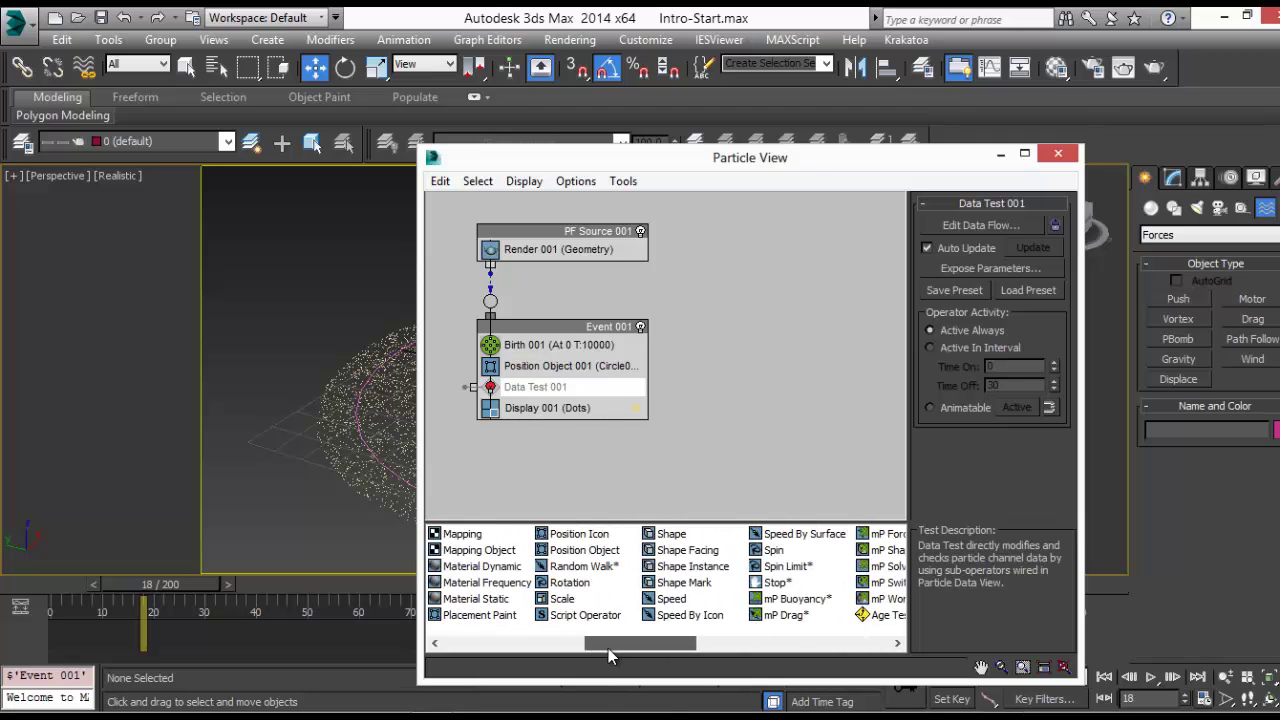
{"action": "left_click_drag", "start_coordinate": [662, 600], "coordinate": [530, 390]}
{"action": "left_click_drag", "start_coordinate": [566, 165], "coordinate": [826, 86]}
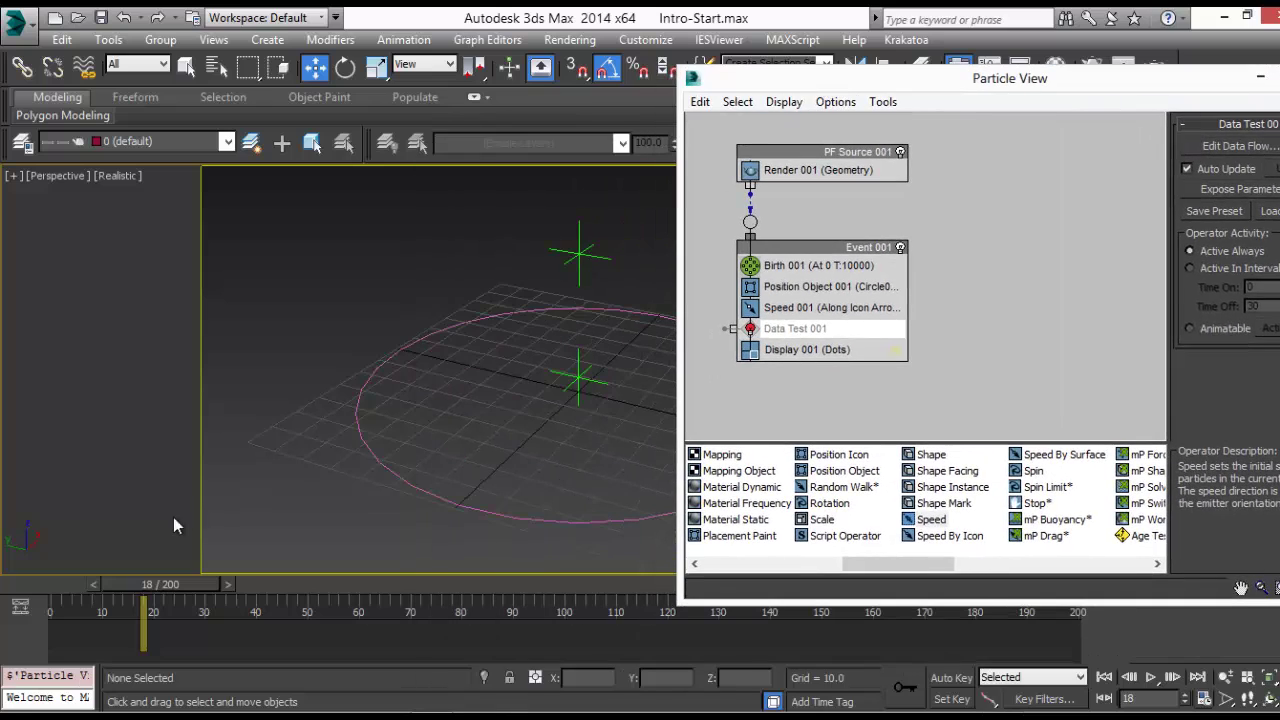
{"action": "left_click", "coordinate": [65, 582]}
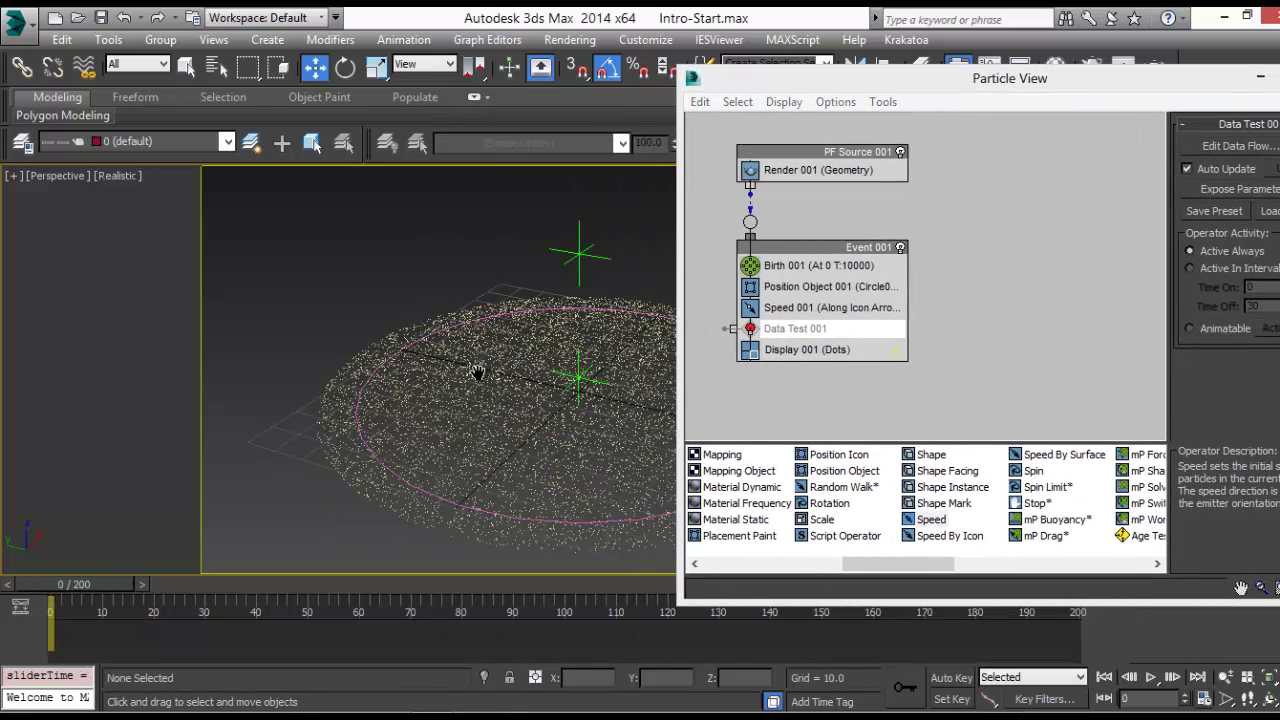
Advance the animation to frame 4 and examine how the particles move with only the Speed operator active
{"action": "middle_click_drag", "start_coordinate": [476, 372], "coordinate": [494, 340], "text": "alt"}
{"action": "left_click_drag", "start_coordinate": [76, 588], "coordinate": [83, 594]}
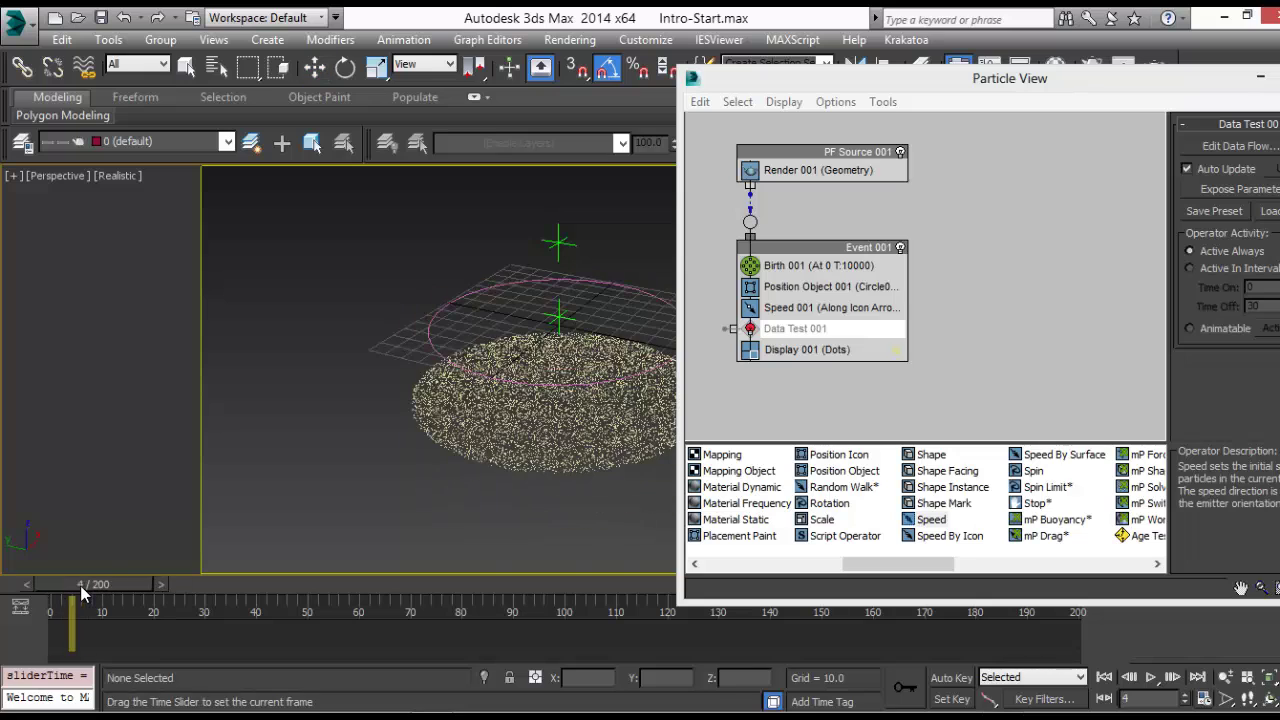
{"action": "key", "text": "w"}
{"action": "middle_click_drag", "start_coordinate": [568, 362], "coordinate": [540, 370]}
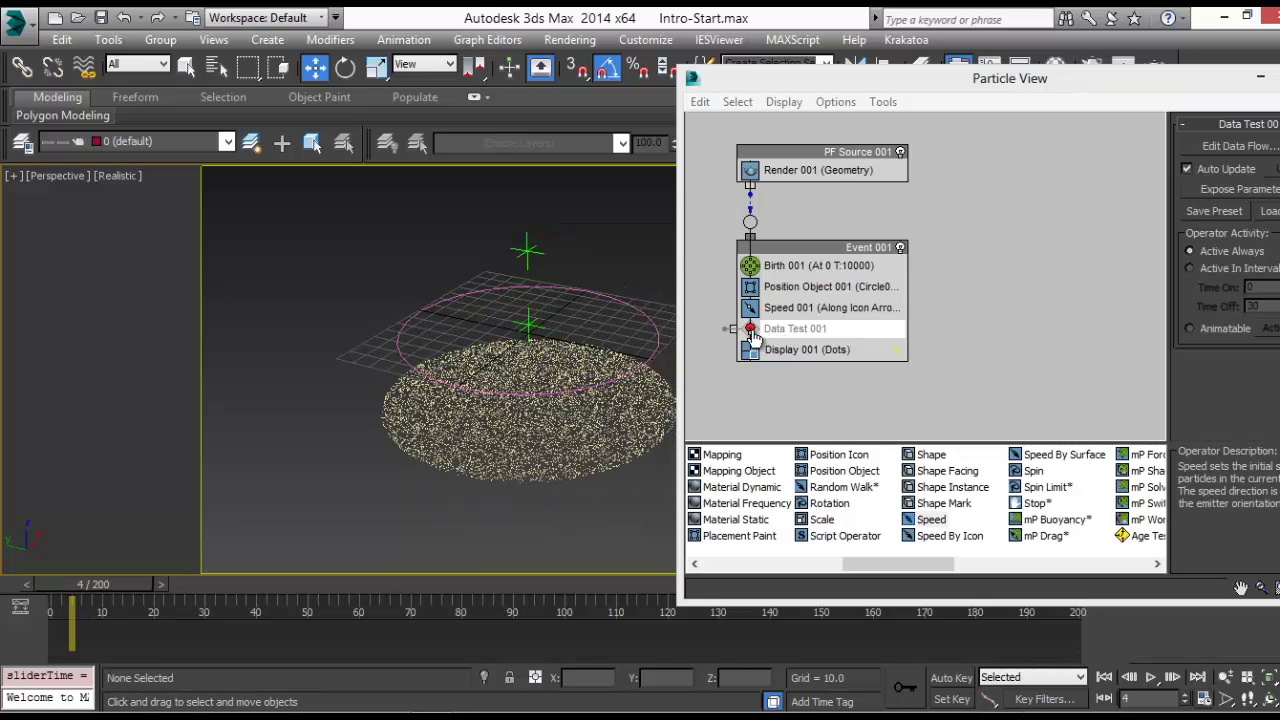
Turn Data Test 001 back on in Event 001 and open its data flow for editing
{"action": "left_click", "coordinate": [750, 328]}
{"action": "left_click", "coordinate": [779, 332]}
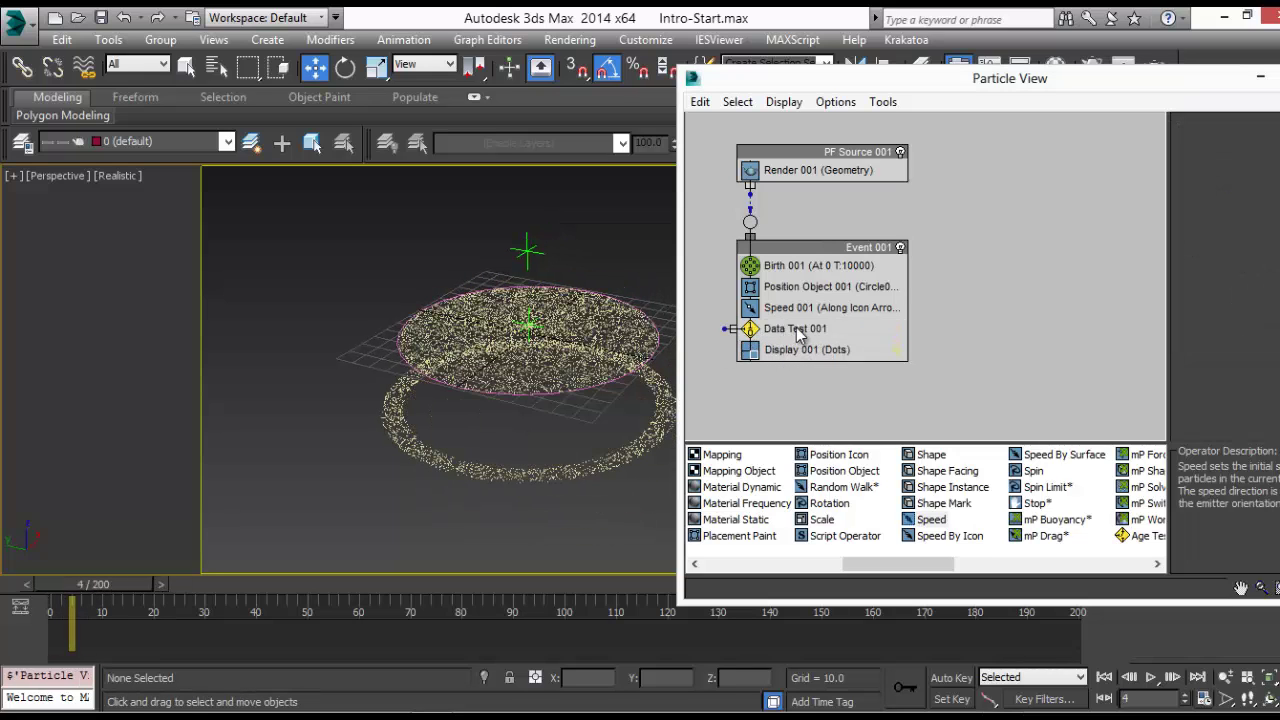
{"action": "left_click", "coordinate": [789, 335]}
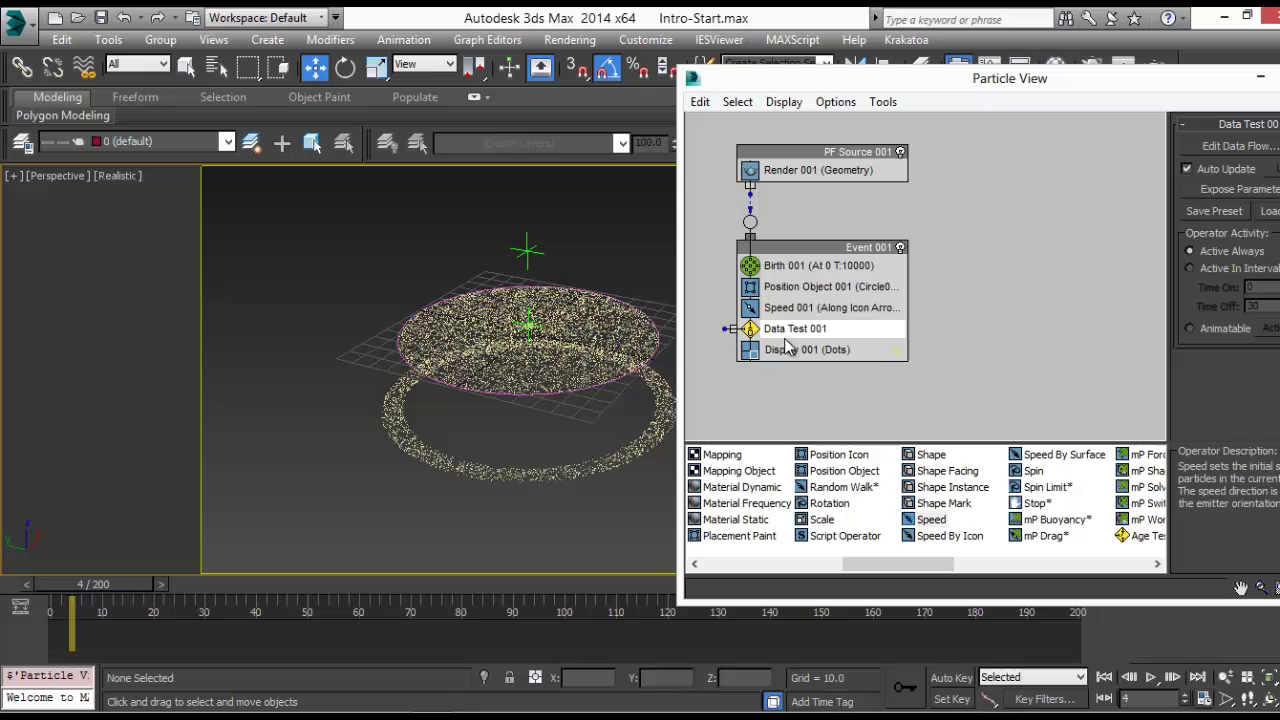
{"action": "left_click", "coordinate": [1238, 146]}
{"action": "left_click_drag", "start_coordinate": [749, 100], "coordinate": [1084, 48]}
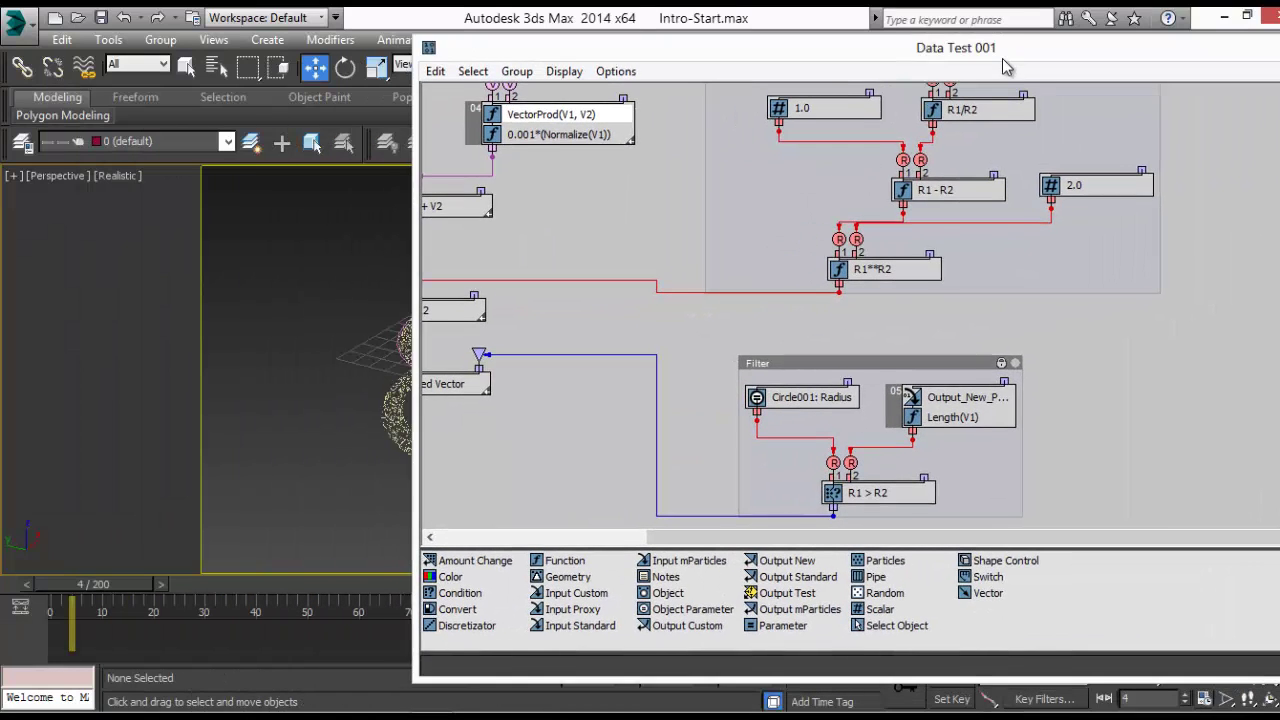
Delete the wires feeding the Speed Vector output from the Filter group and the V1*R2 function, and uncover the viewport
{"action": "middle_click_drag", "start_coordinate": [631, 367], "coordinate": [757, 434]}
{"action": "left_click_drag", "start_coordinate": [762, 475], "coordinate": [748, 516]}
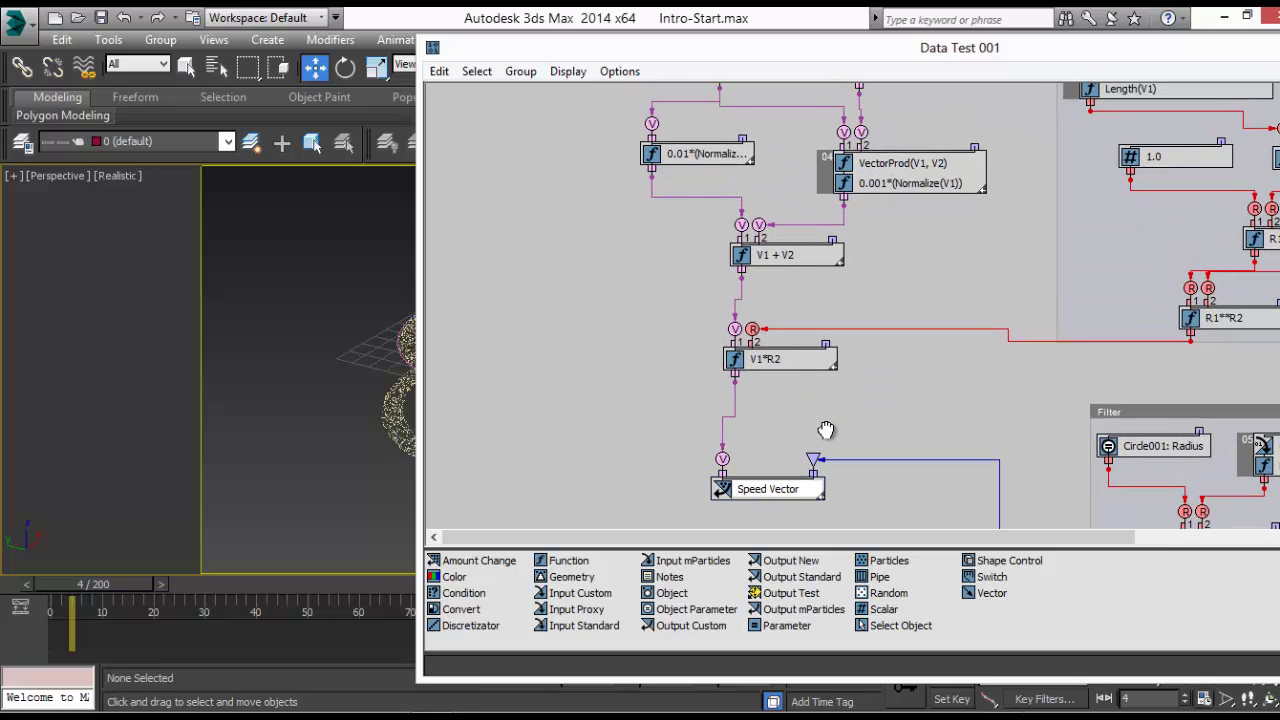
{"action": "middle_click_drag", "start_coordinate": [828, 455], "coordinate": [838, 340]}
{"action": "right_click", "coordinate": [849, 348]}
{"action": "left_click", "coordinate": [848, 345]}
{"action": "key", "text": "Delete"}
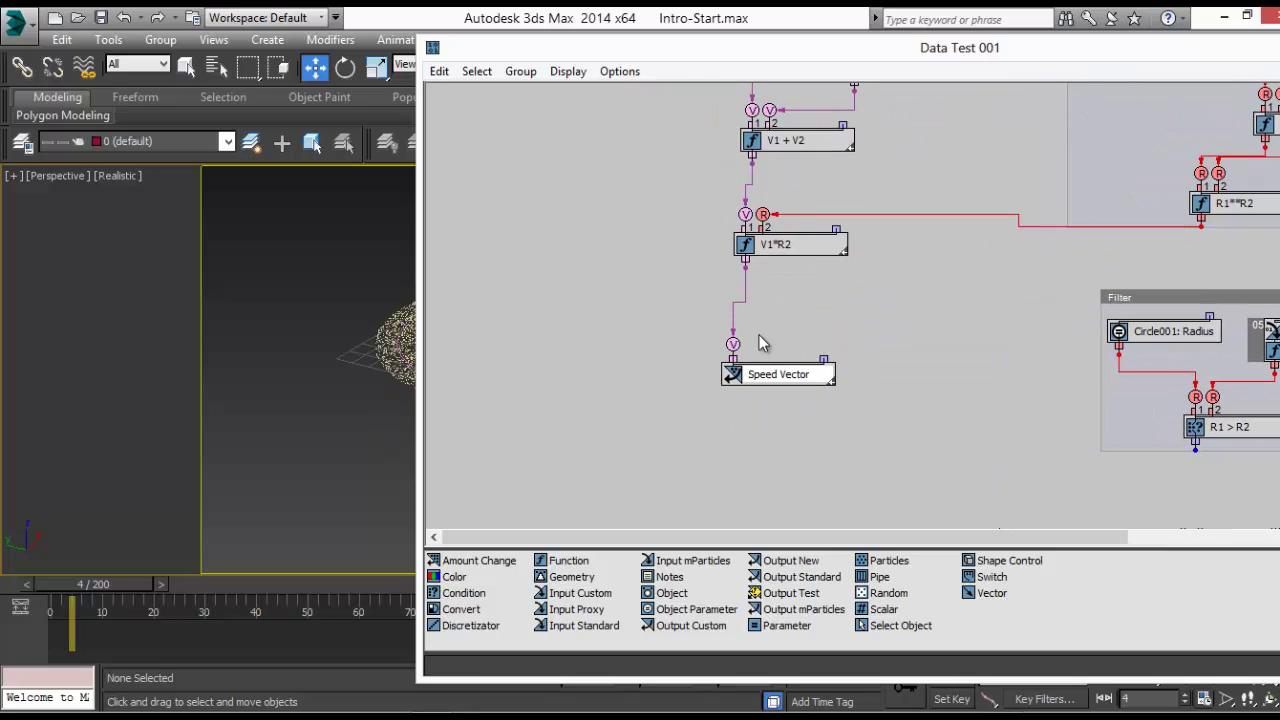
{"action": "left_click", "coordinate": [738, 303]}
{"action": "key", "text": "Delete"}
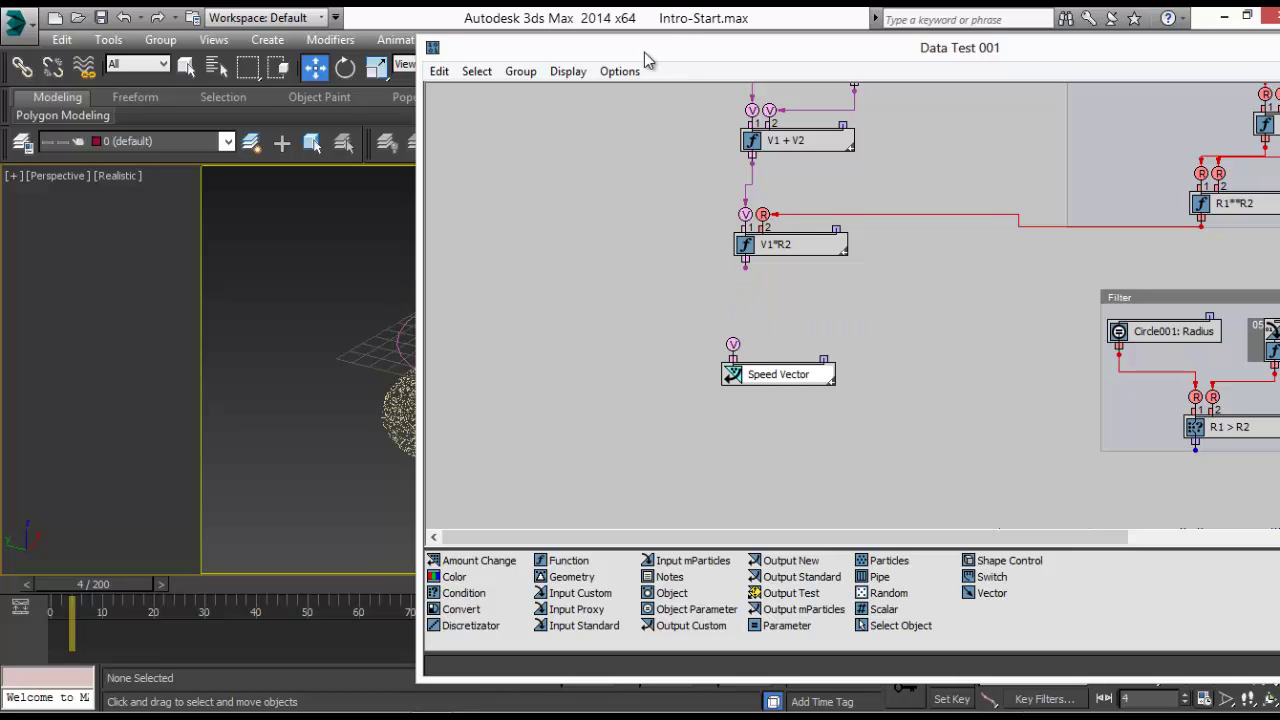
{"action": "left_click_drag", "start_coordinate": [644, 52], "coordinate": [864, 50]}
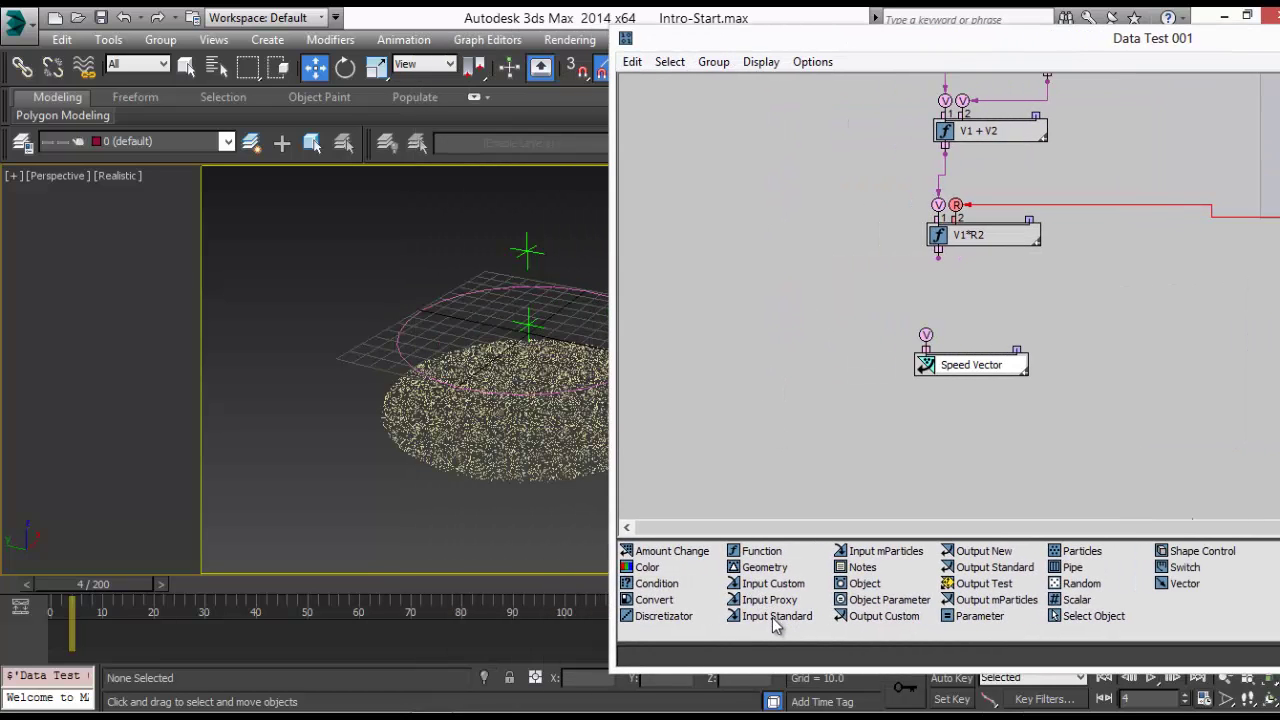
Add an Input Standard operator beside the V1*R2 function and set it to read Speed as Vector
{"action": "left_click_drag", "start_coordinate": [775, 618], "coordinate": [780, 258]}
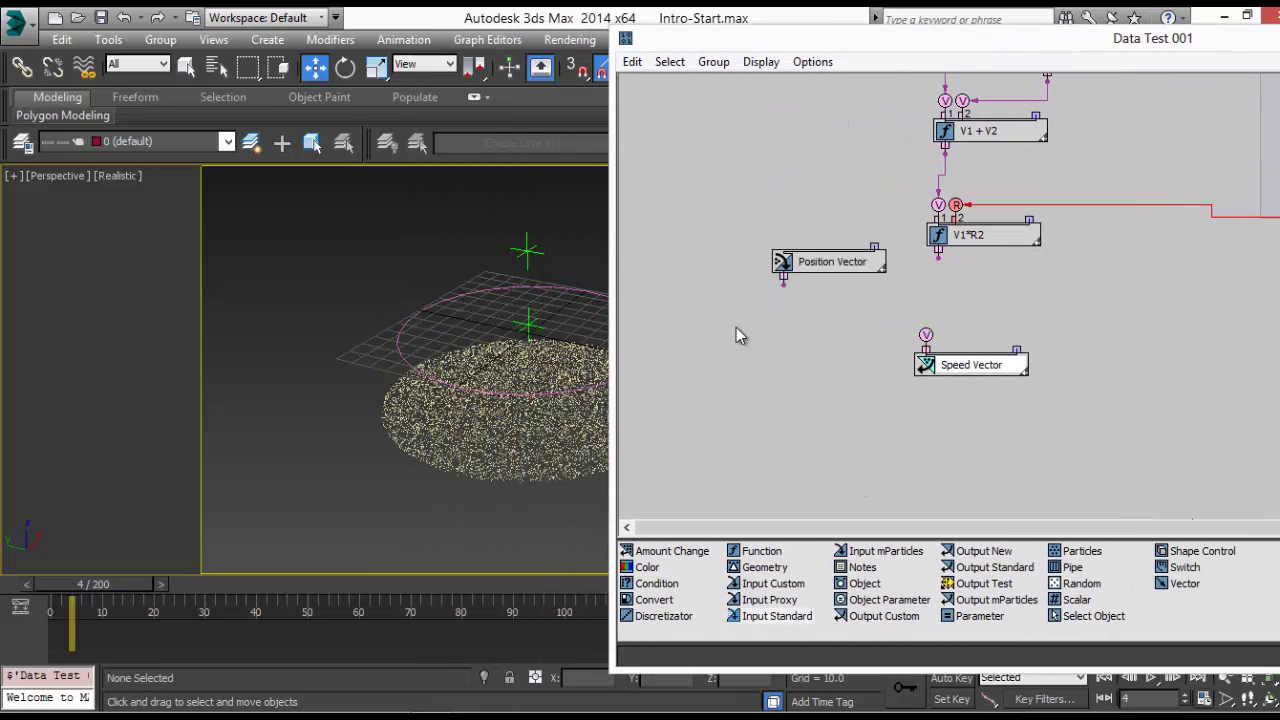
{"action": "double_click", "coordinate": [838, 38]}
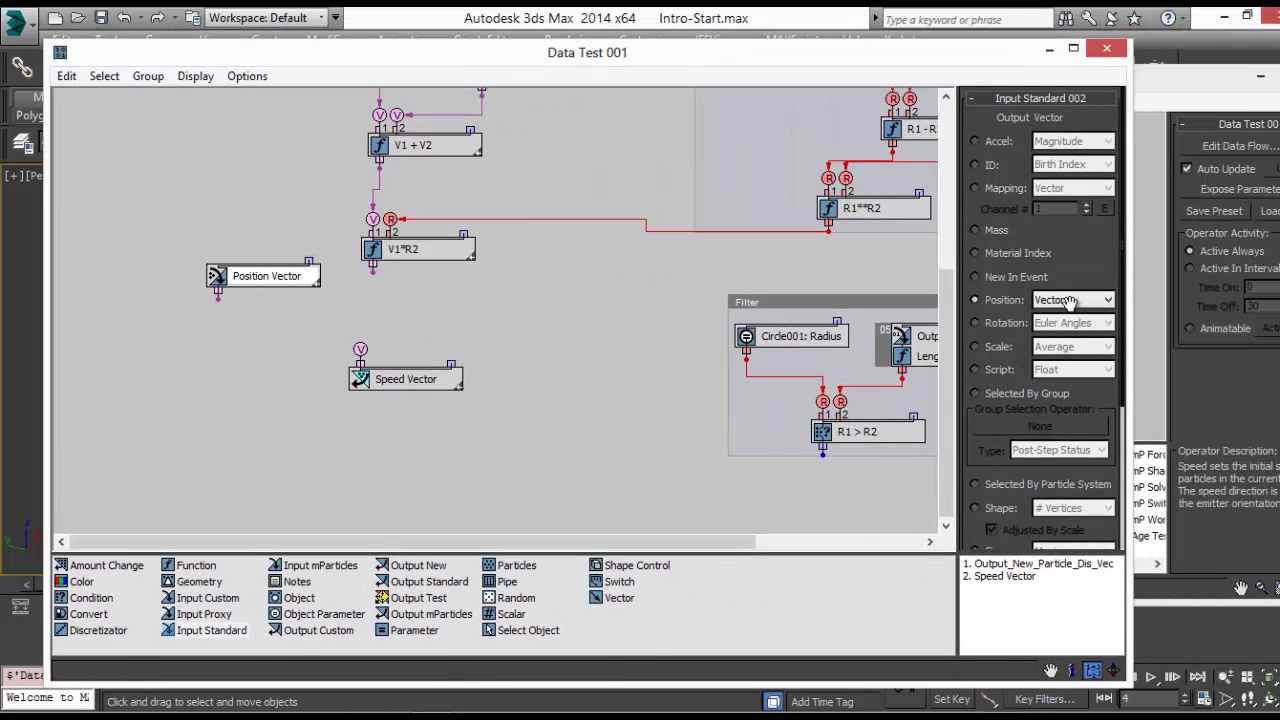
{"action": "scroll", "coordinate": [1070, 300], "scroll_direction": "down", "scroll_amount": 4}
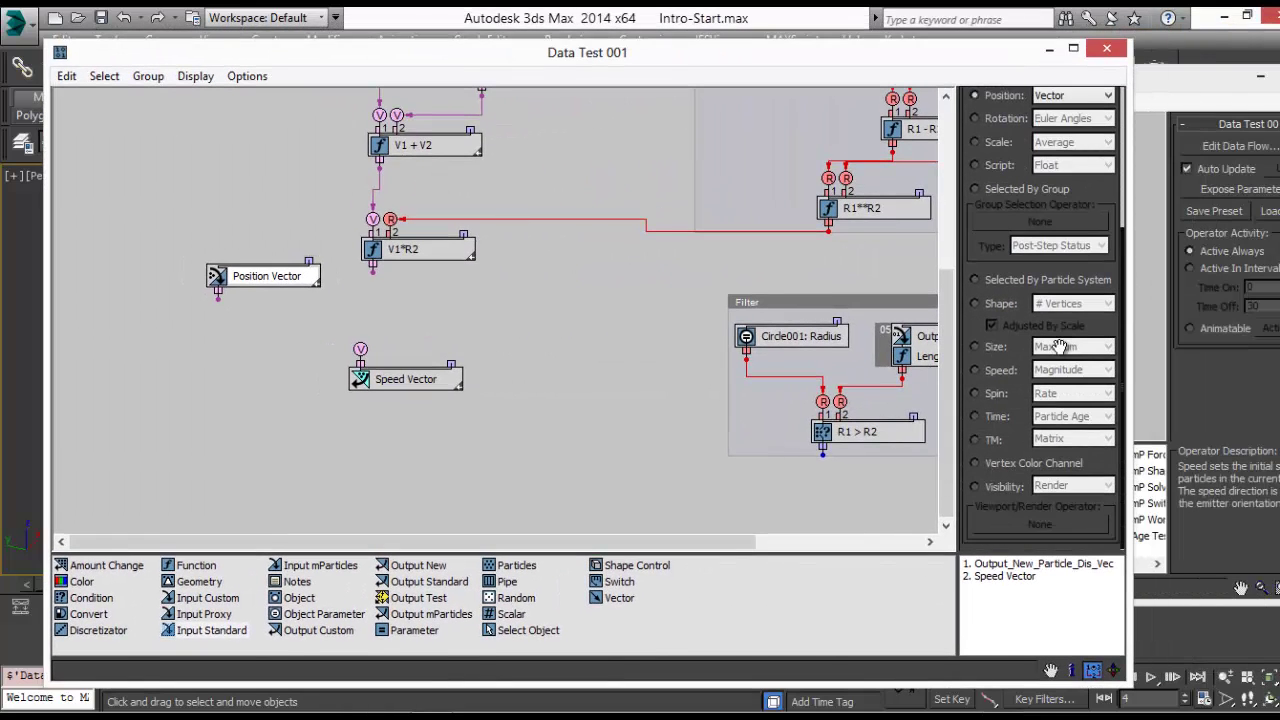
{"action": "left_click", "coordinate": [990, 371]}
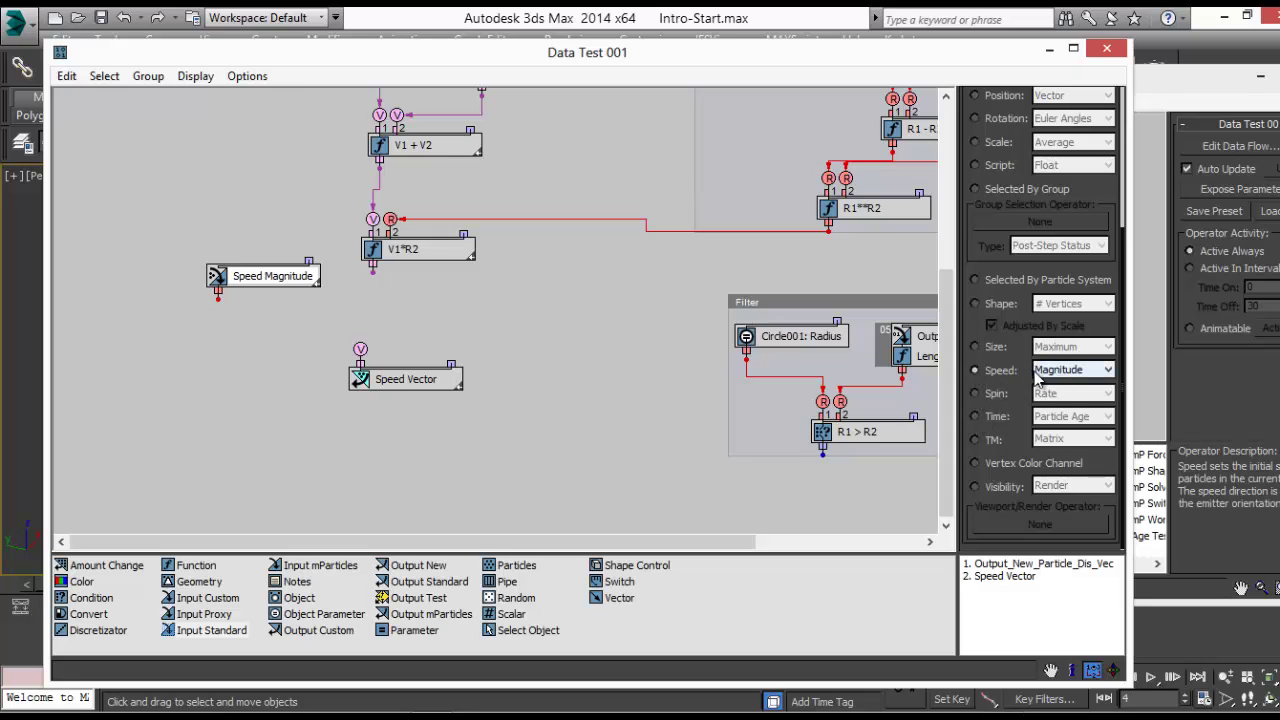
{"action": "left_click", "coordinate": [1070, 370]}
{"action": "left_click", "coordinate": [1003, 382]}
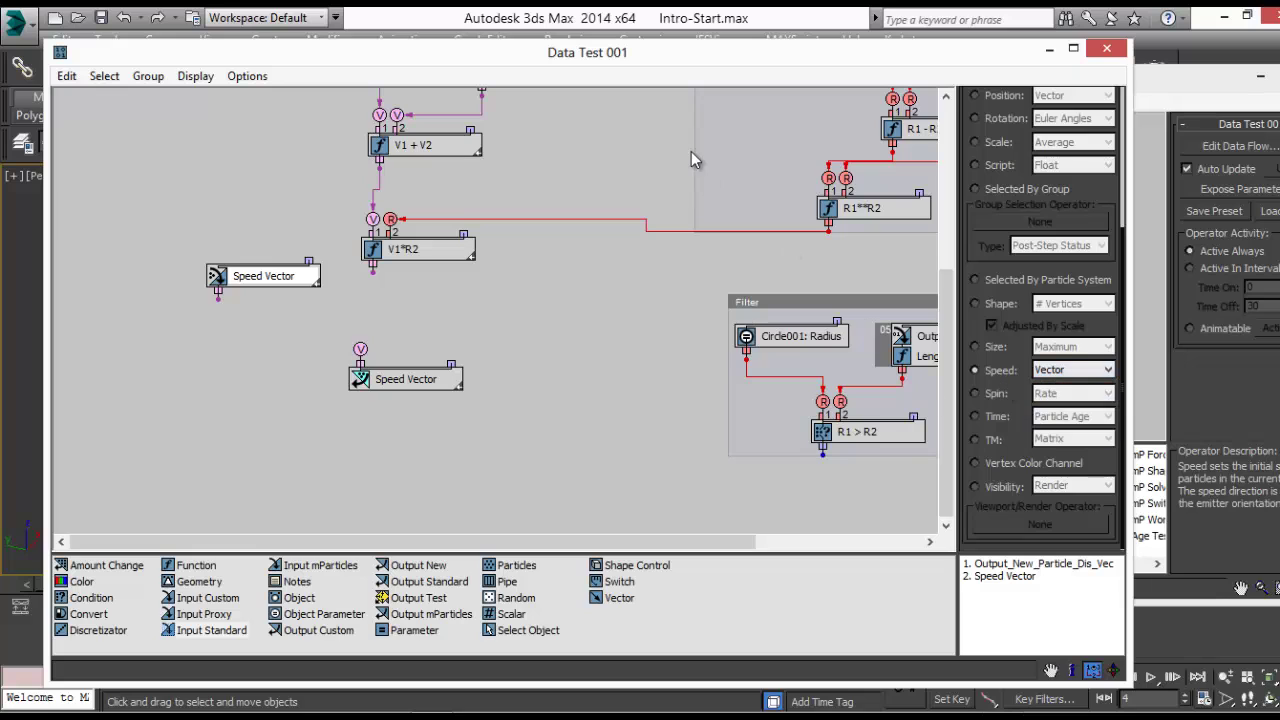
Wire the Speed Vector input to the Speed Vector output and space the two operators apart vertically
{"action": "left_click_drag", "start_coordinate": [614, 56], "coordinate": [1062, 56]}
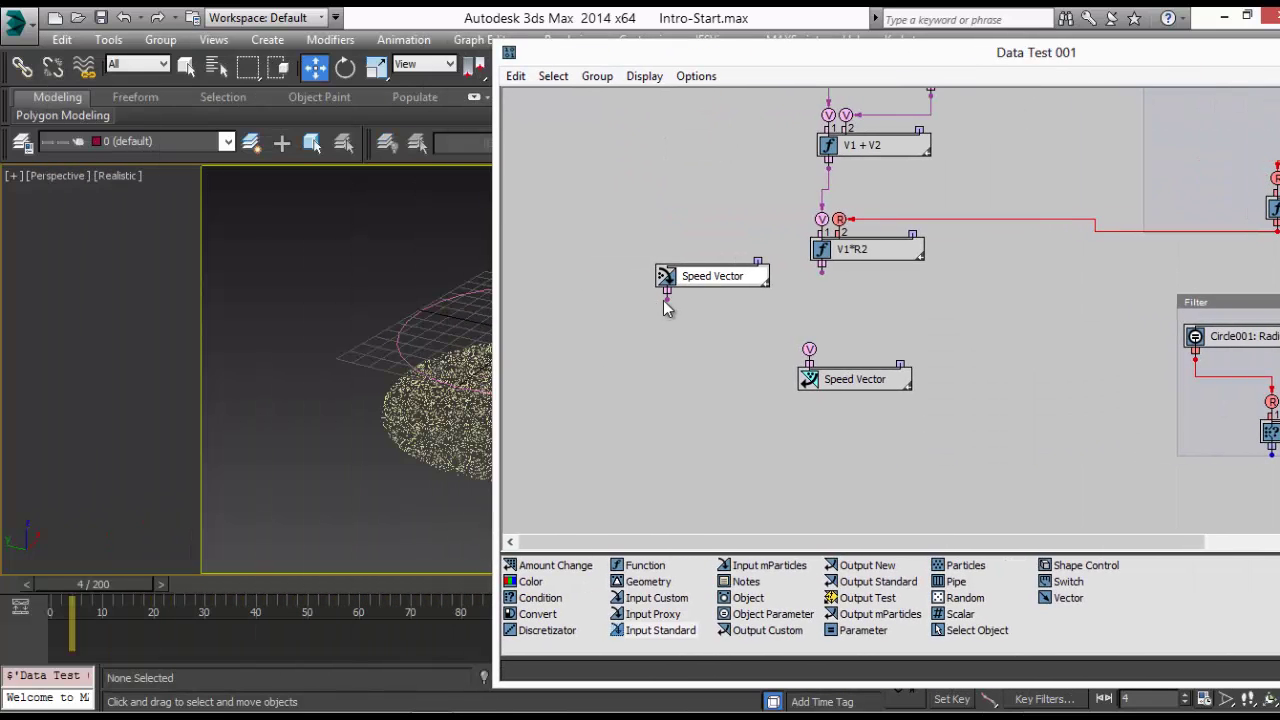
{"action": "left_click_drag", "start_coordinate": [667, 298], "coordinate": [809, 350]}
{"action": "left_click_drag", "start_coordinate": [660, 52], "coordinate": [827, 40]}
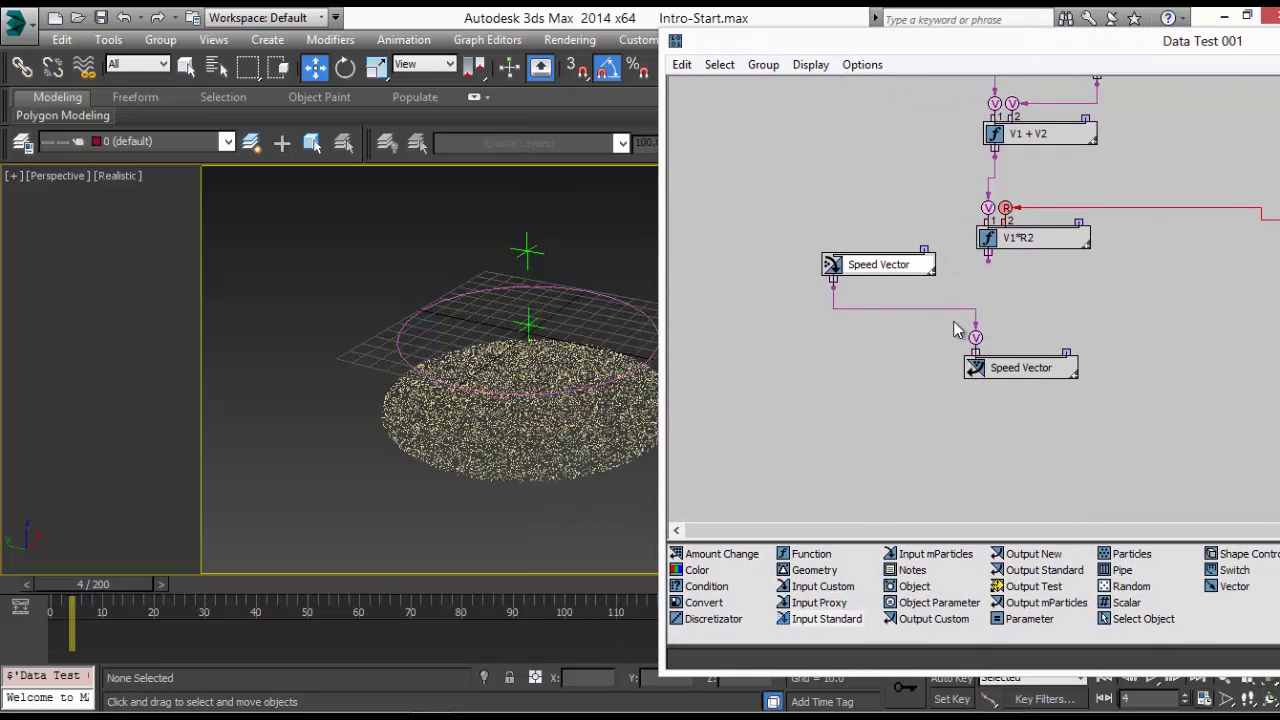
{"action": "left_click_drag", "start_coordinate": [1015, 368], "coordinate": [872, 462]}
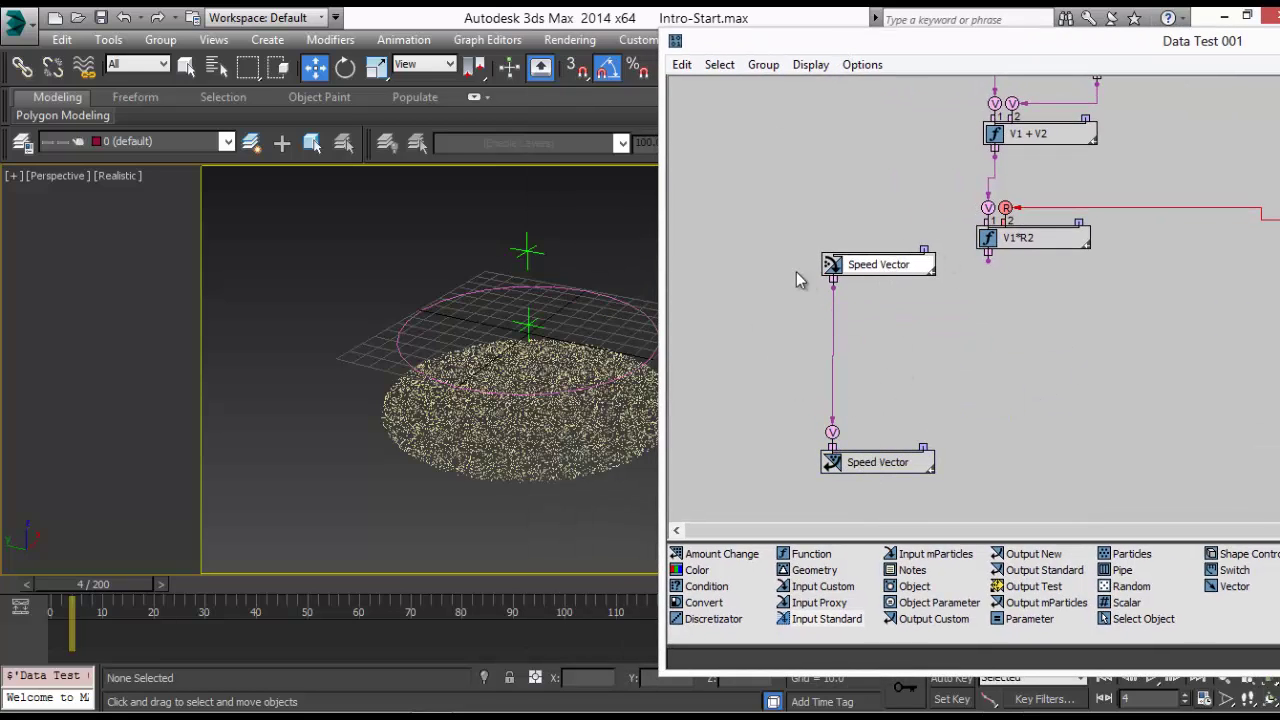
{"action": "left_click_drag", "start_coordinate": [857, 278], "coordinate": [829, 228]}
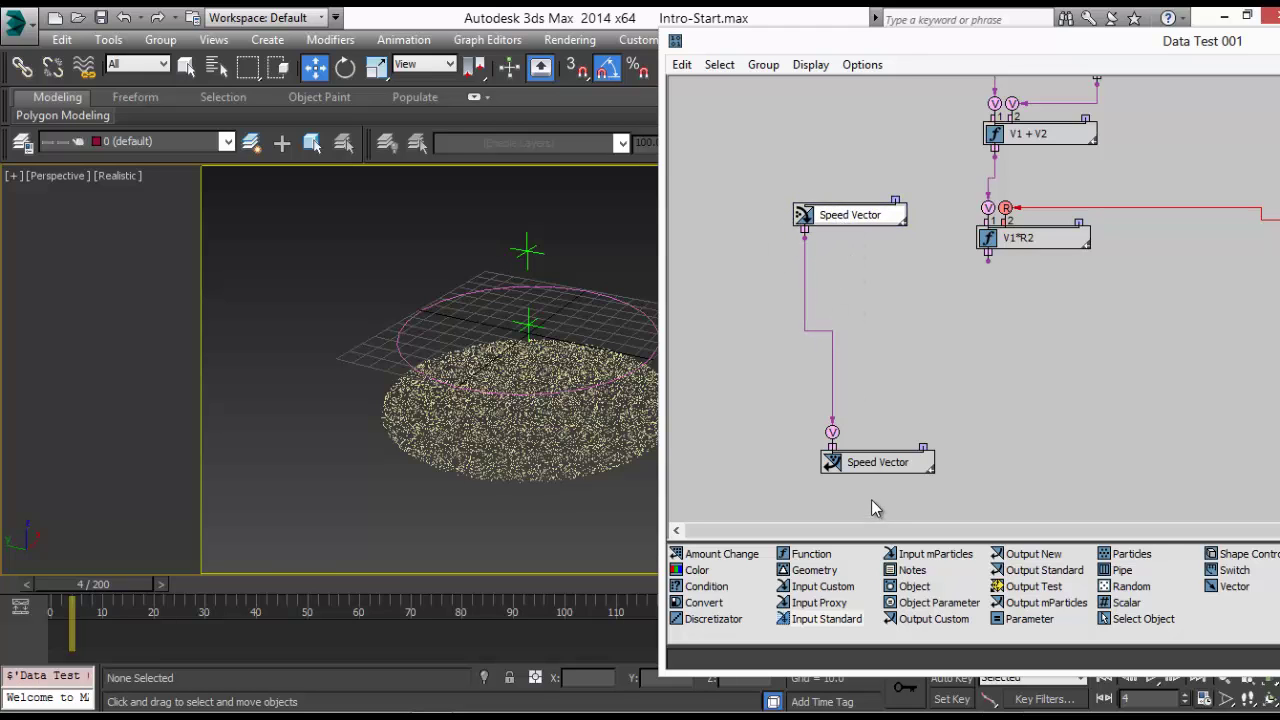
Return to frame 0 and add a Function operator between the Speed Vector operators, without a second operand and using Identity
{"action": "left_click_drag", "start_coordinate": [100, 600], "coordinate": [50, 590]}
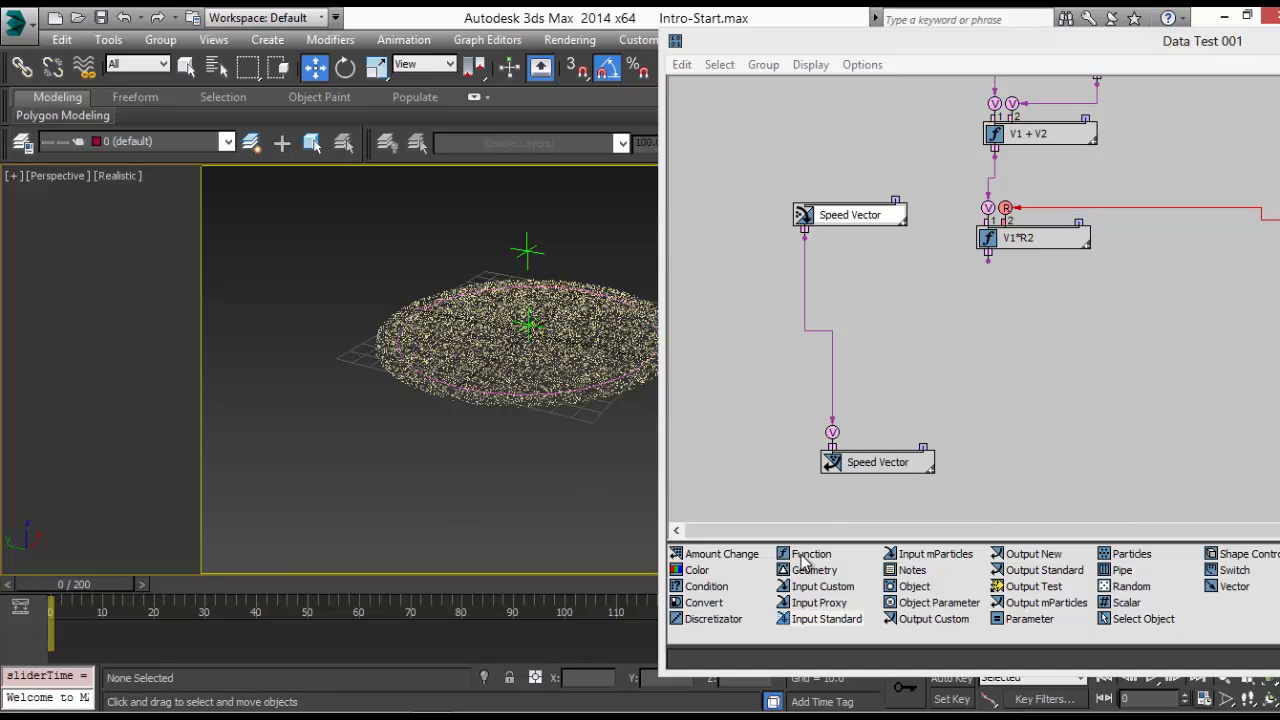
{"action": "left_click_drag", "start_coordinate": [806, 556], "coordinate": [774, 335]}
{"action": "left_click_drag", "start_coordinate": [866, 42], "coordinate": [331, 63]}
{"action": "left_click", "coordinate": [308, 356]}
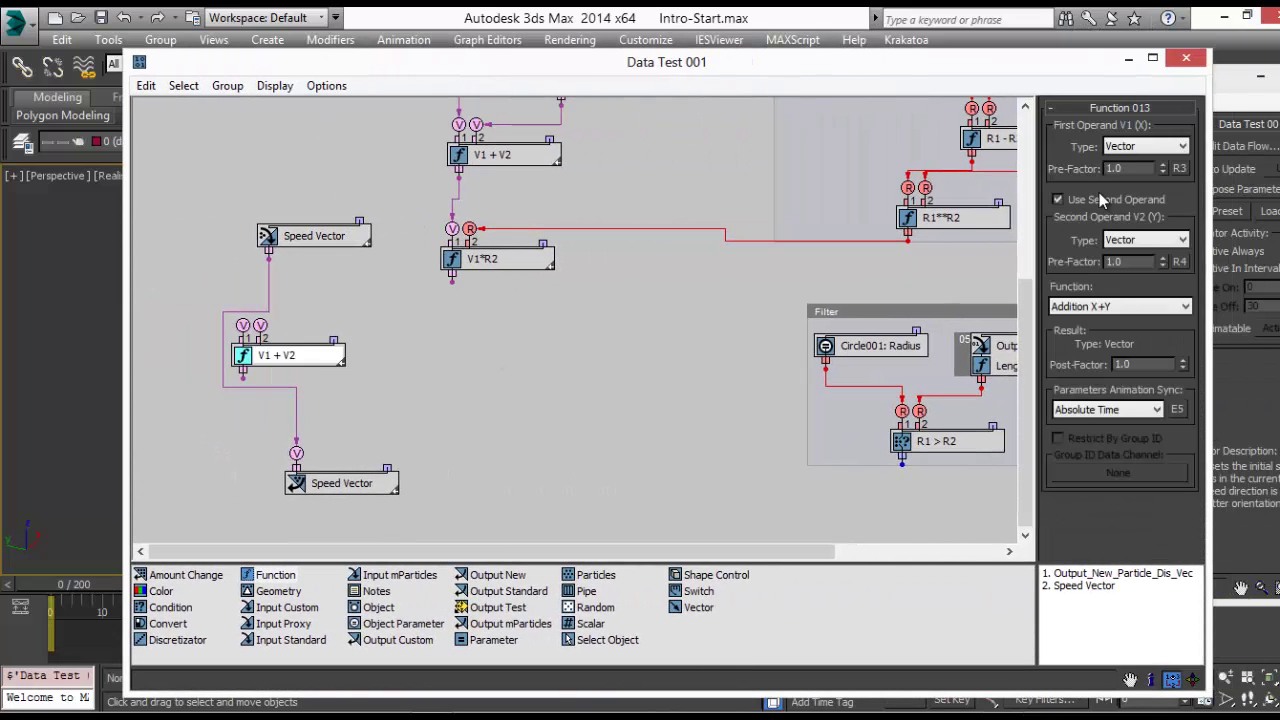
{"action": "left_click", "coordinate": [1061, 202]}
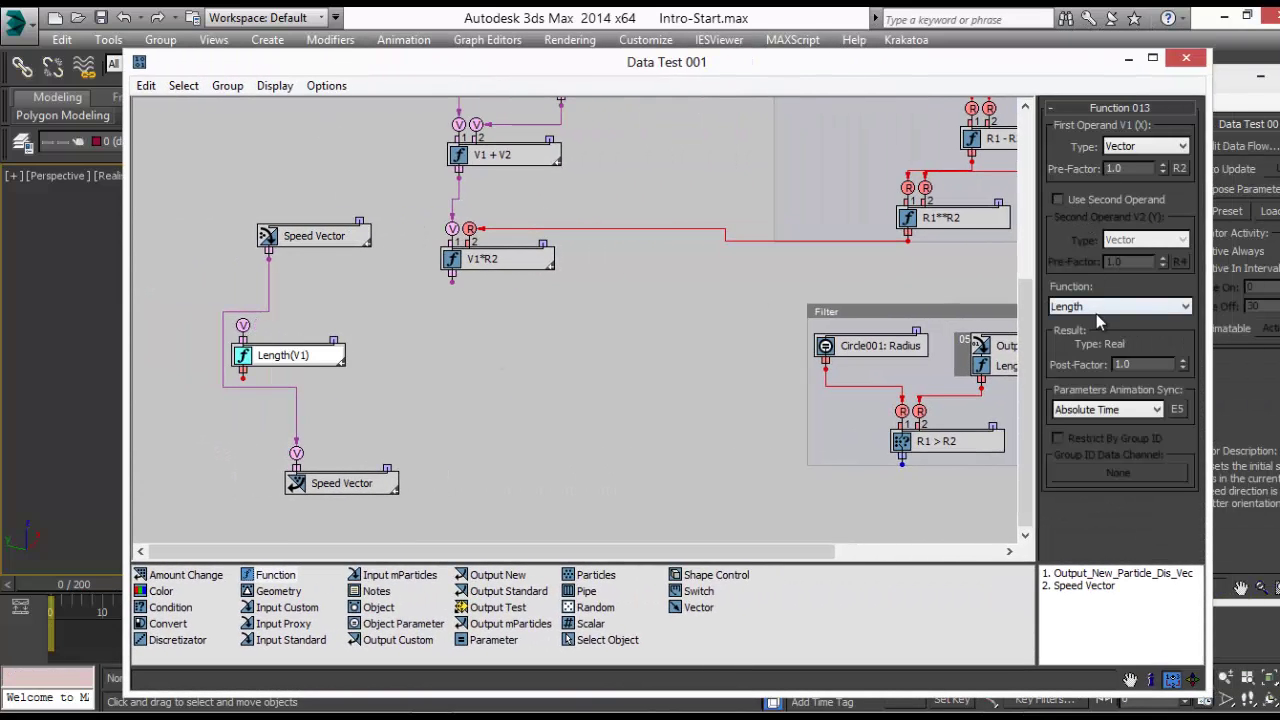
{"action": "left_click", "coordinate": [1125, 306]}
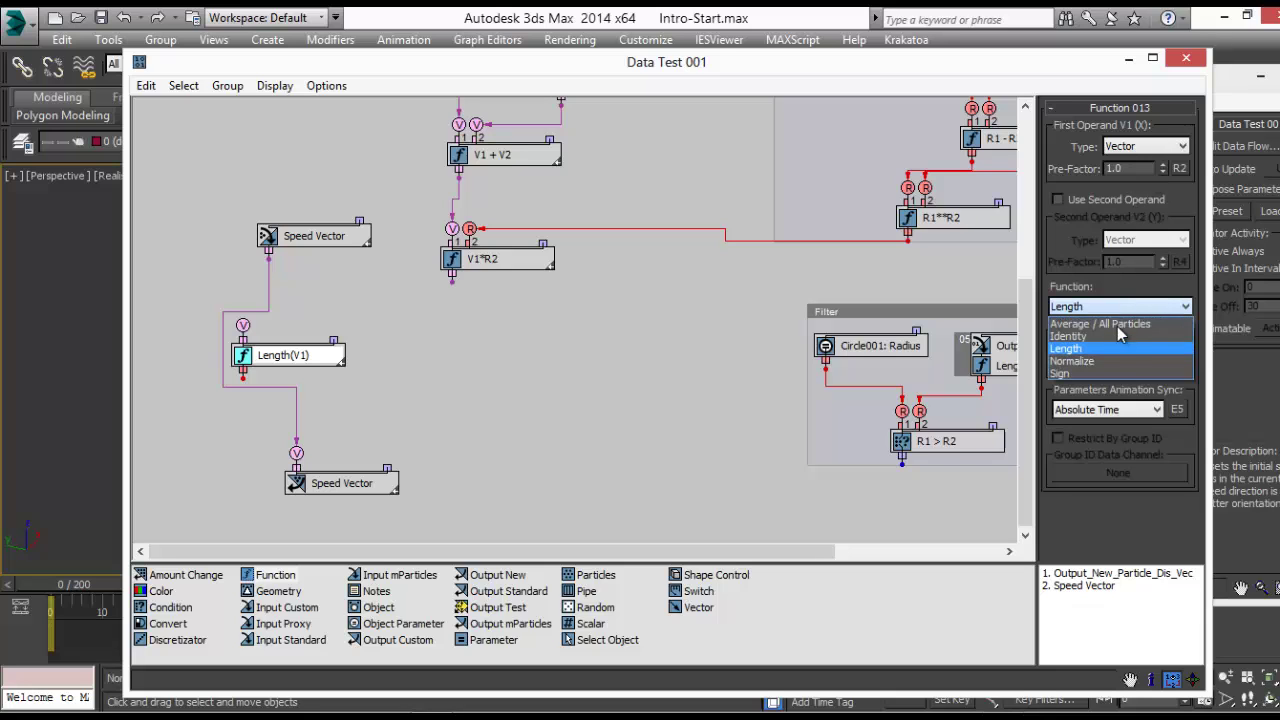
{"action": "left_click", "coordinate": [1121, 340]}
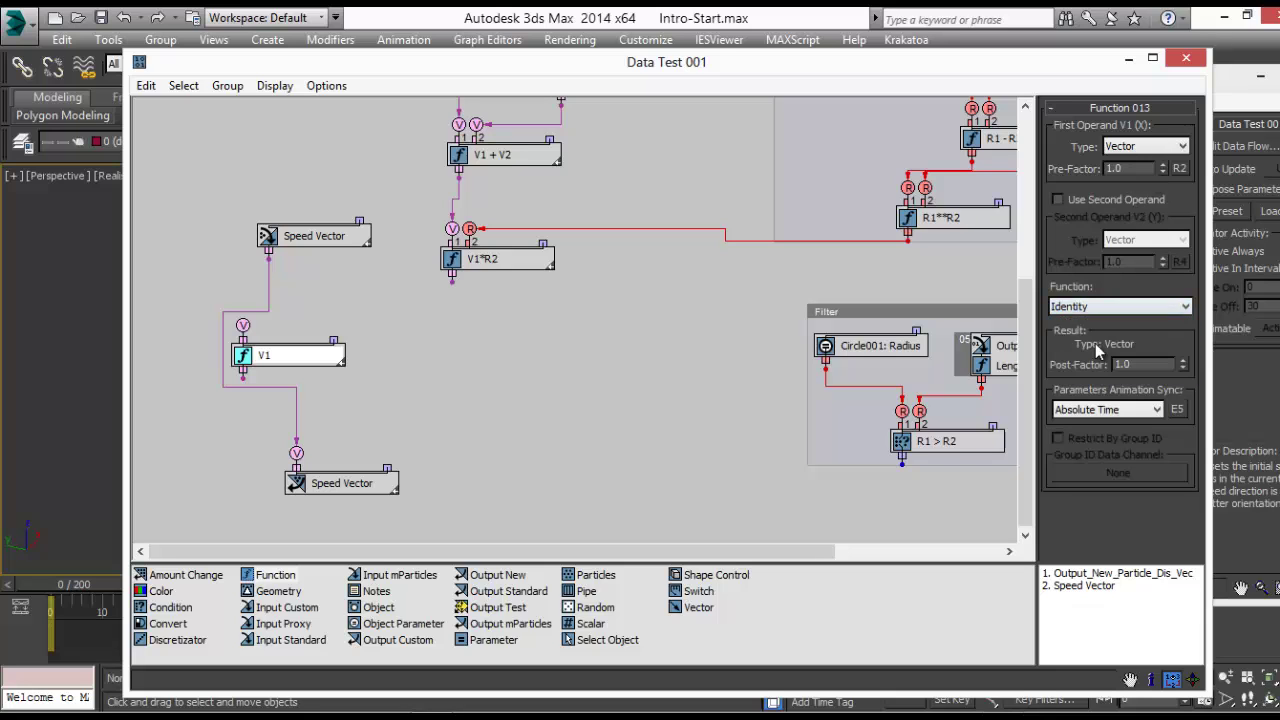
Wire the Speed Vector input through the V1 function into the Speed Vector output and uncover the viewport
{"action": "left_click_drag", "start_coordinate": [449, 90], "coordinate": [820, 85]}
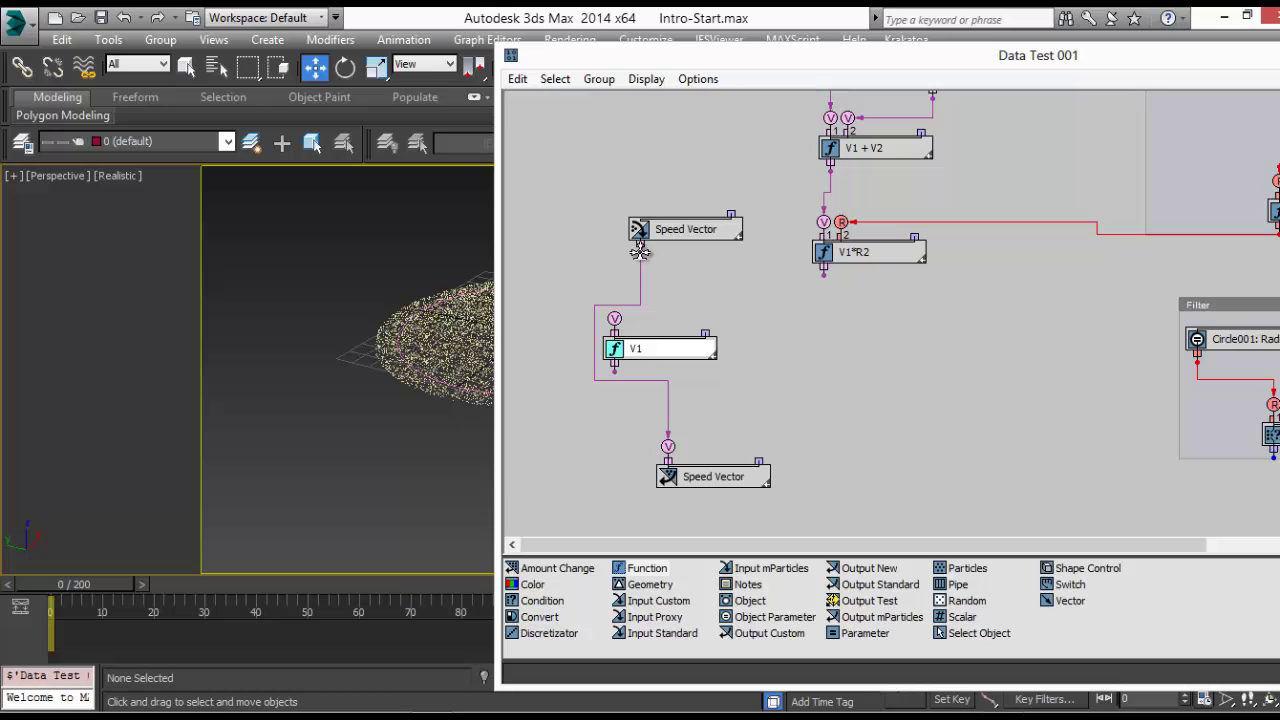
{"action": "left_click_drag", "start_coordinate": [640, 251], "coordinate": [614, 318]}
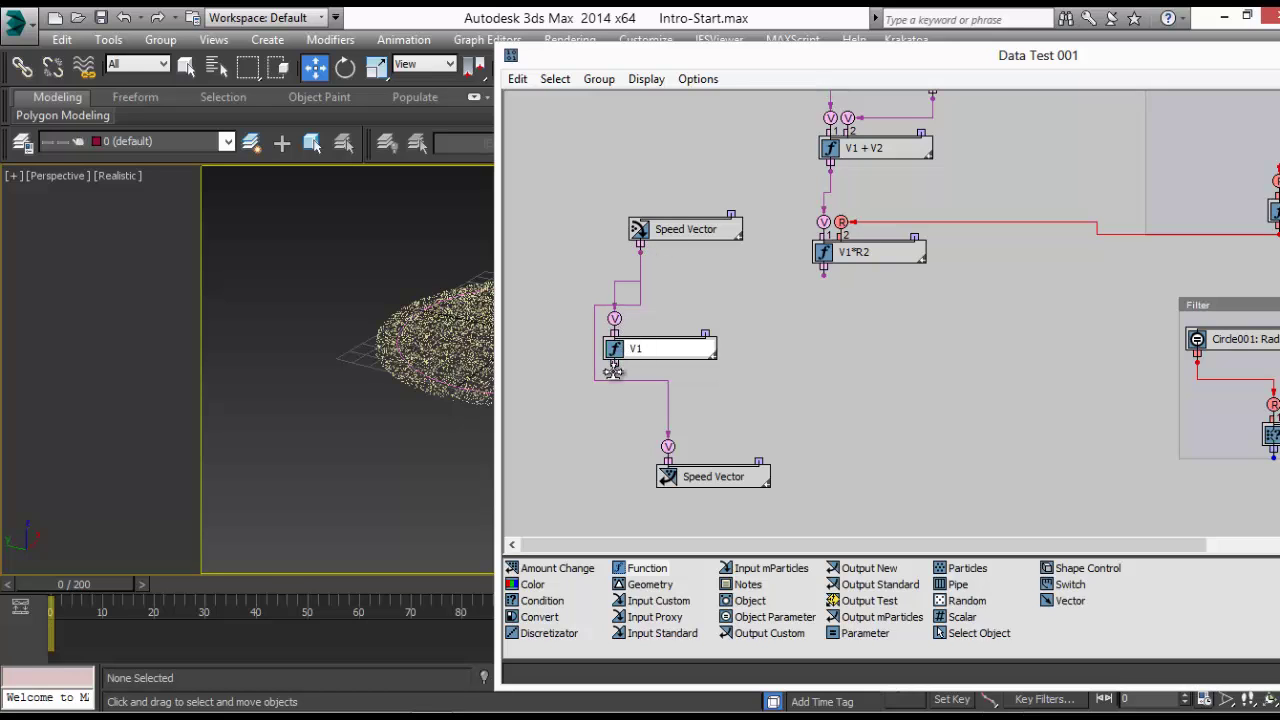
{"action": "left_click_drag", "start_coordinate": [613, 371], "coordinate": [679, 446]}
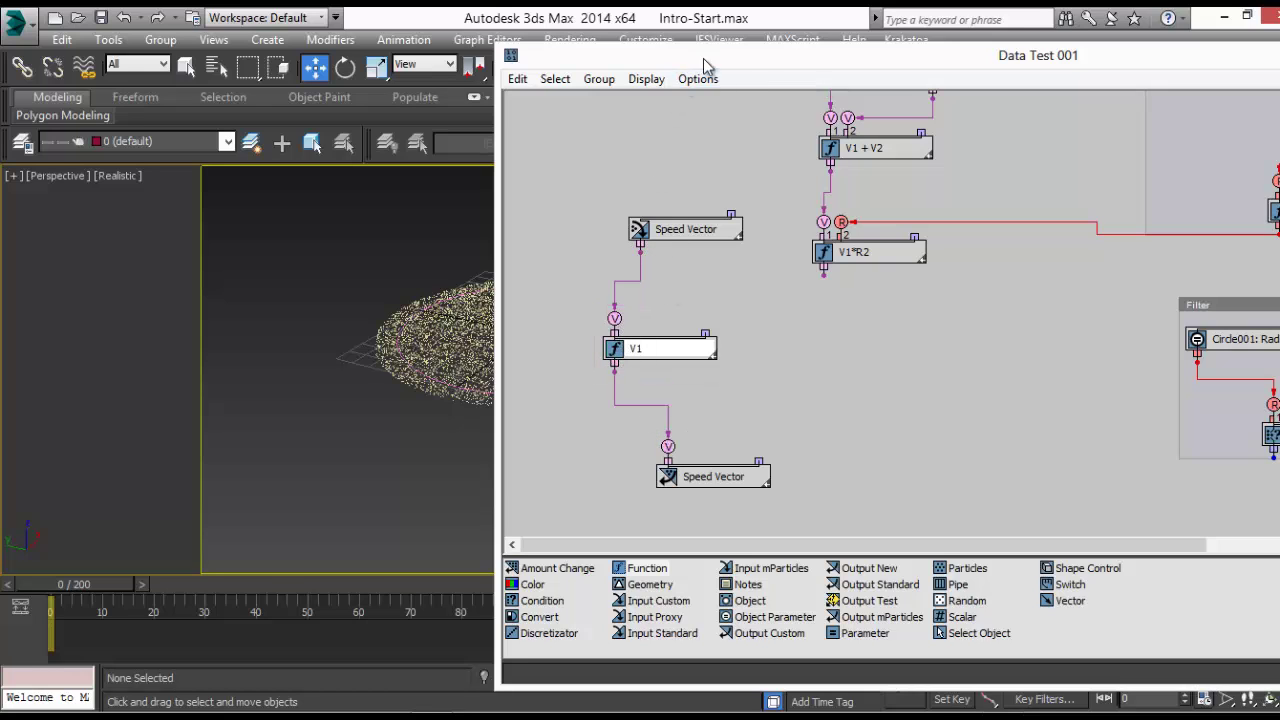
{"action": "left_click_drag", "start_coordinate": [703, 58], "coordinate": [263, 76]}
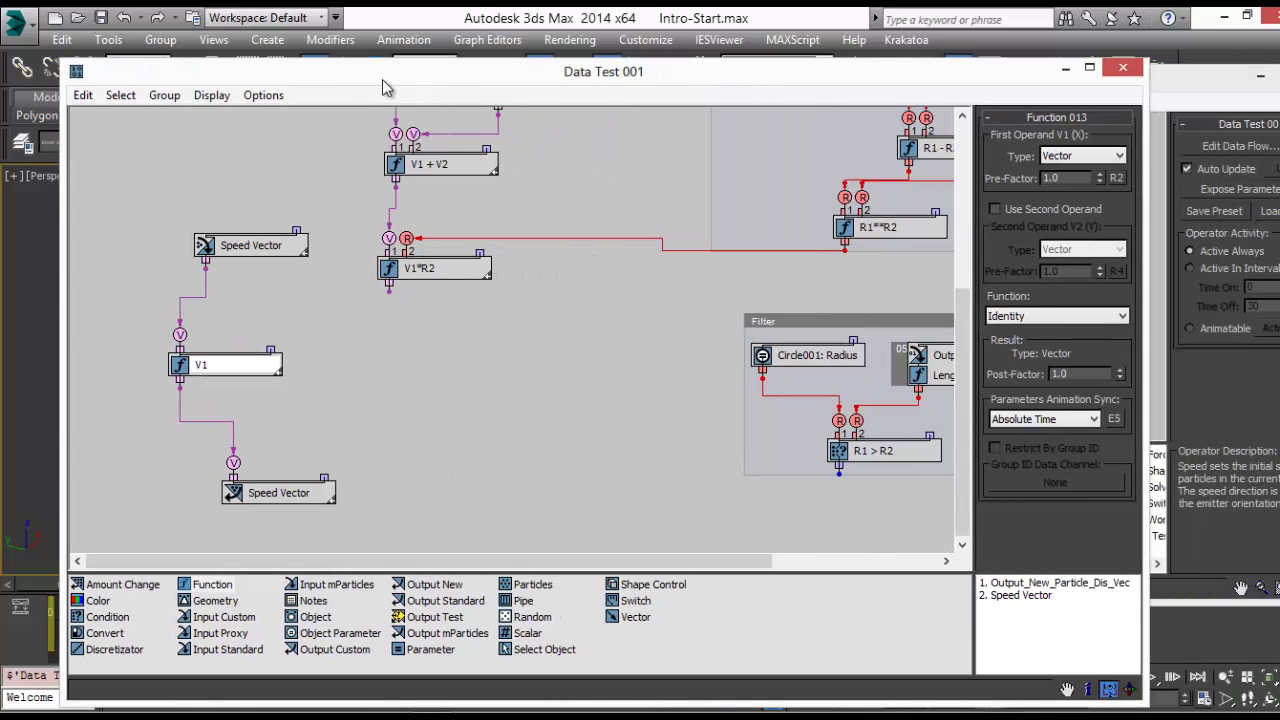
{"action": "left_click_drag", "start_coordinate": [387, 88], "coordinate": [875, 134]}
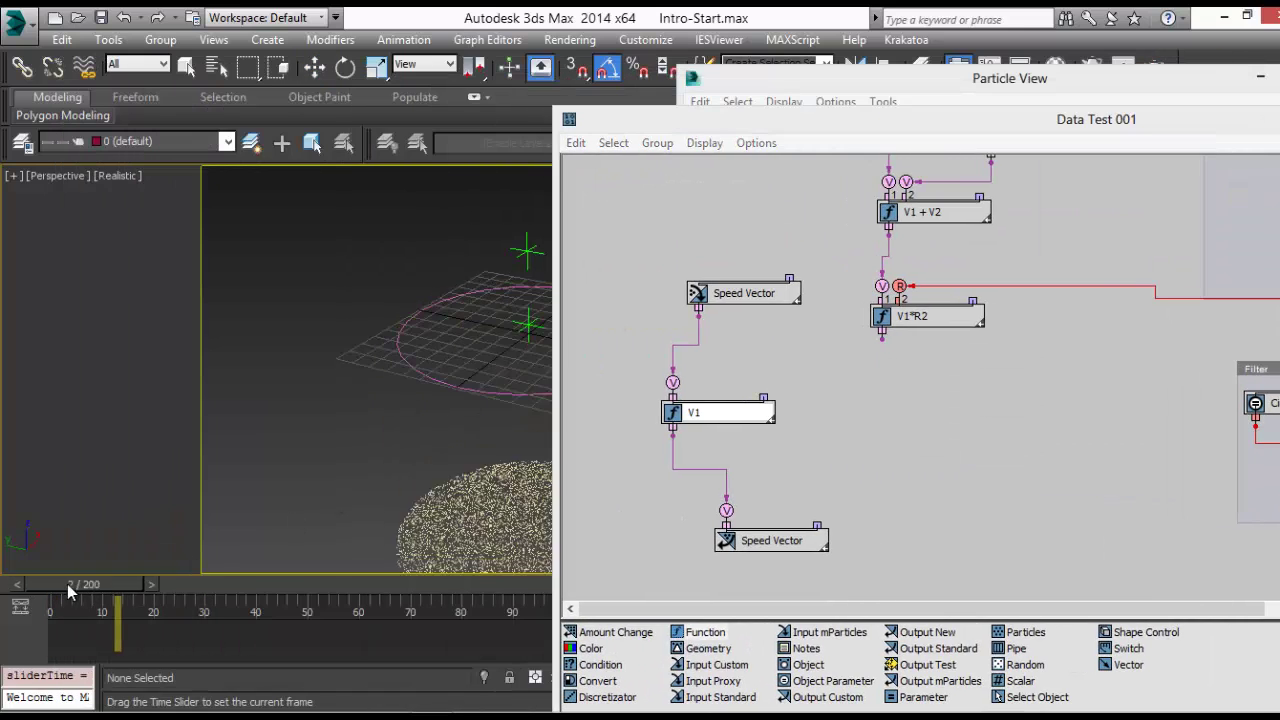
Set the V1 function's Post-Factor to 0.7 and move the data flow window off the viewport
{"action": "left_click_drag", "start_coordinate": [678, 121], "coordinate": [248, 64]}
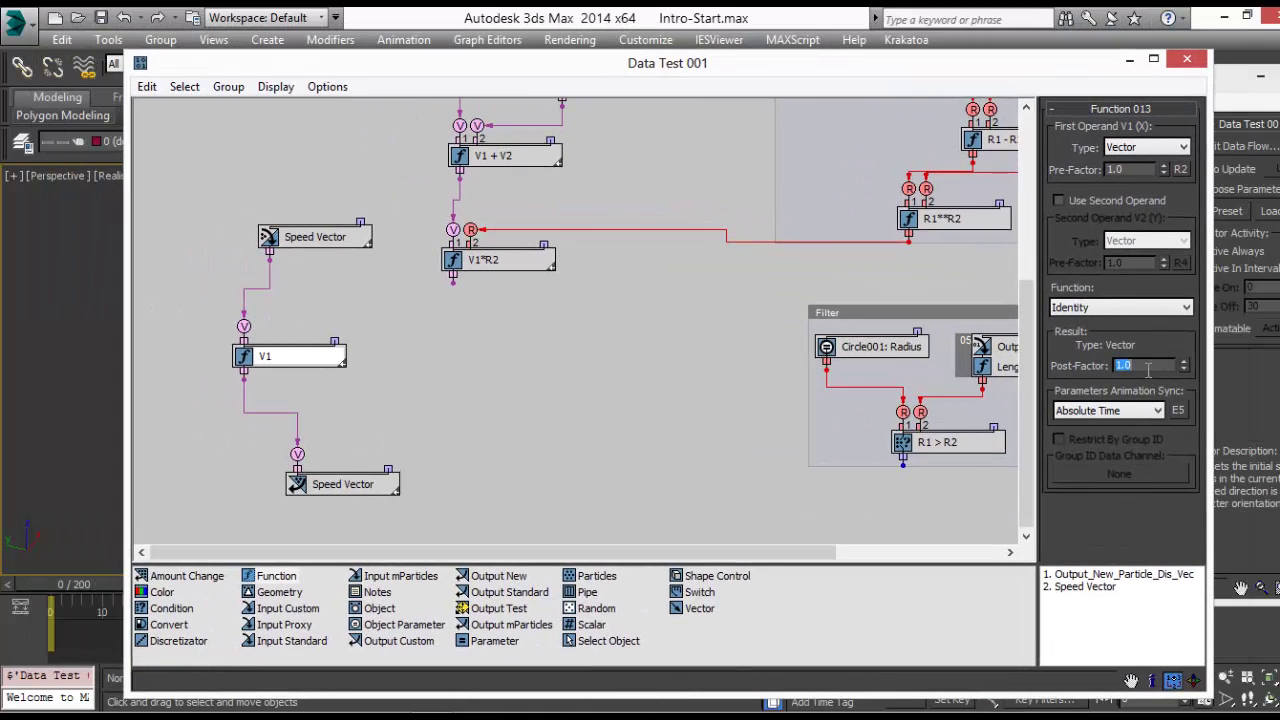
{"action": "key", "text": "Return"}
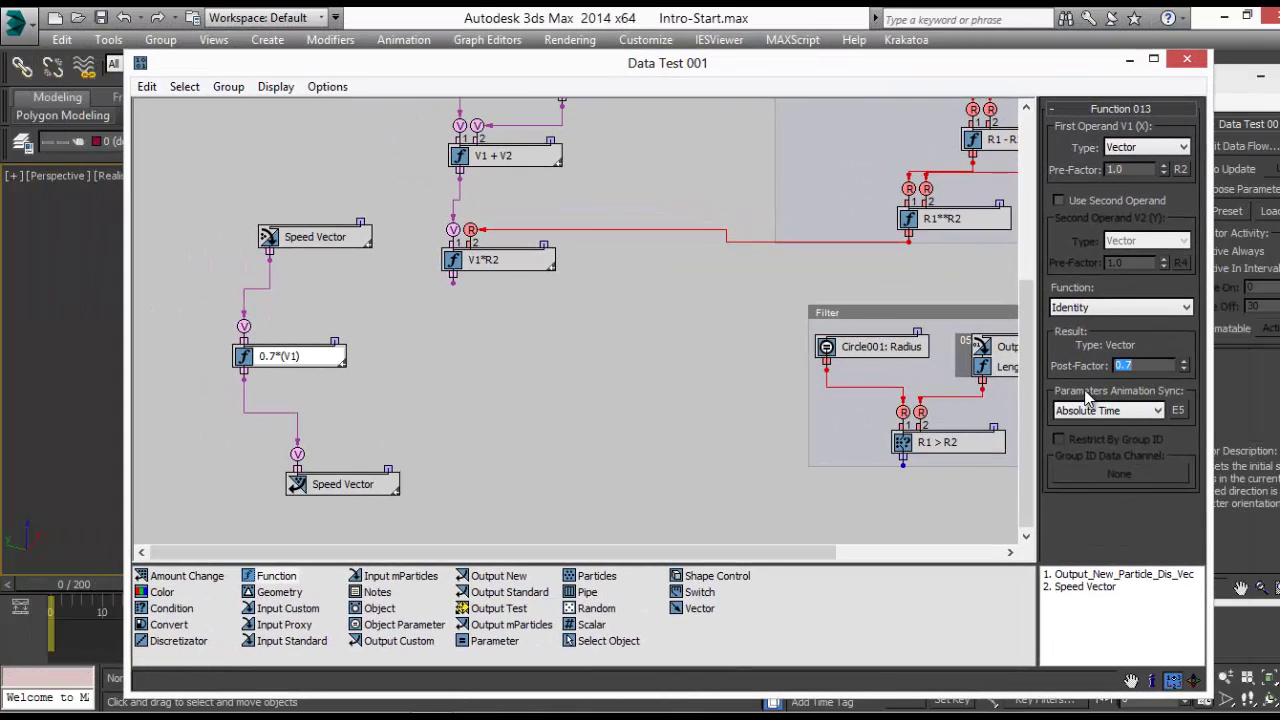
{"action": "left_click_drag", "start_coordinate": [590, 78], "coordinate": [1073, 70]}
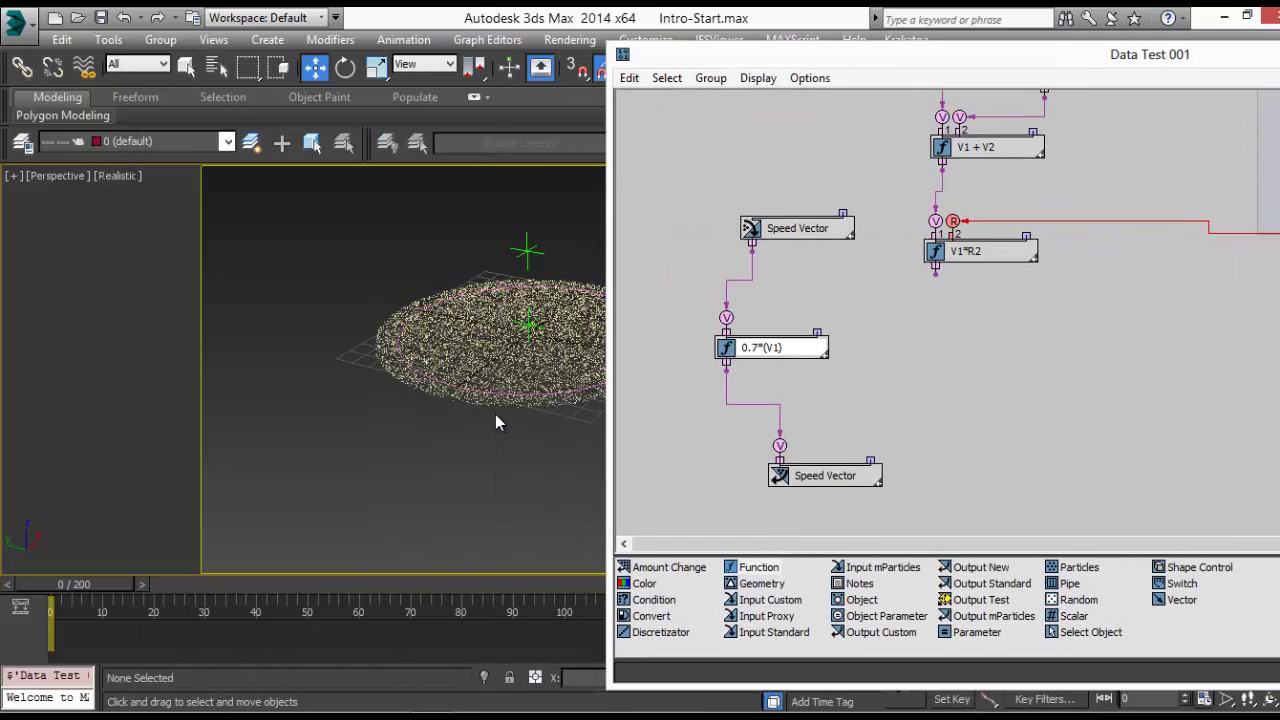
Advance the animation to frame 9, inspect the scaled particle speed up close and bring the data flow window back
{"action": "left_click_drag", "start_coordinate": [60, 597], "coordinate": [117, 596]}
{"action": "key", "text": "w"}
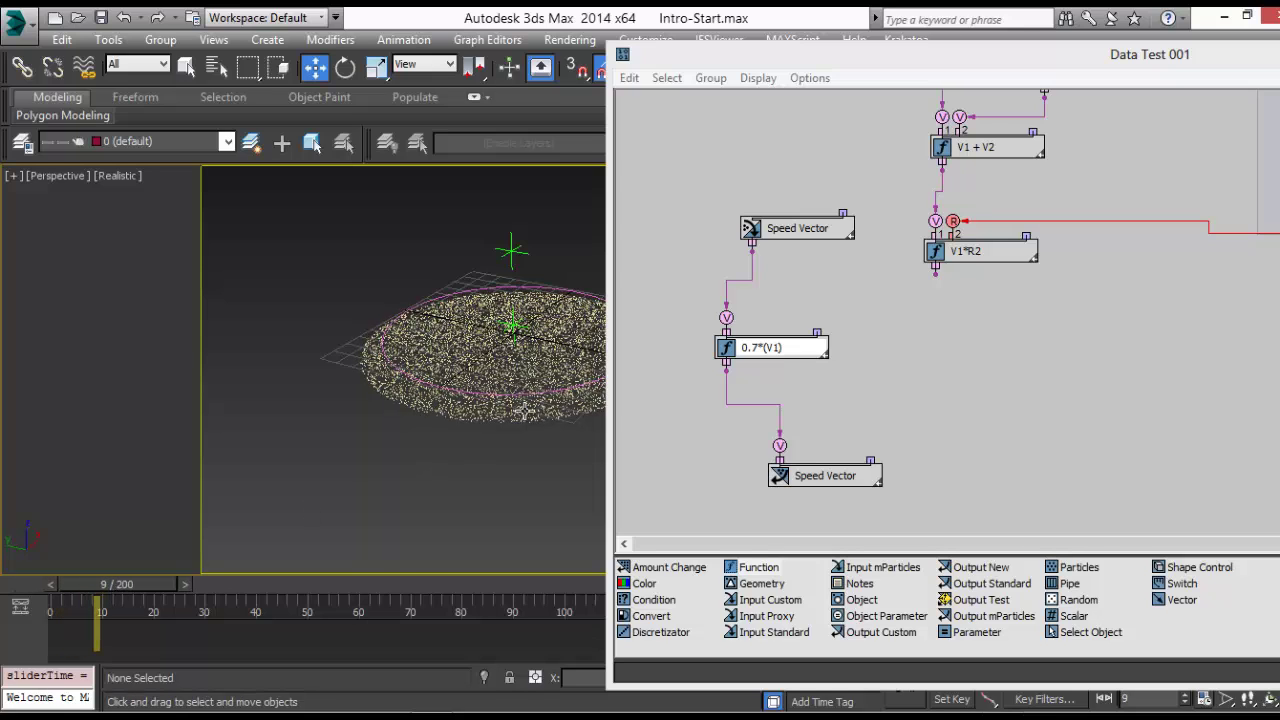
{"action": "scroll", "coordinate": [494, 433], "scroll_direction": "up", "scroll_amount": 4}
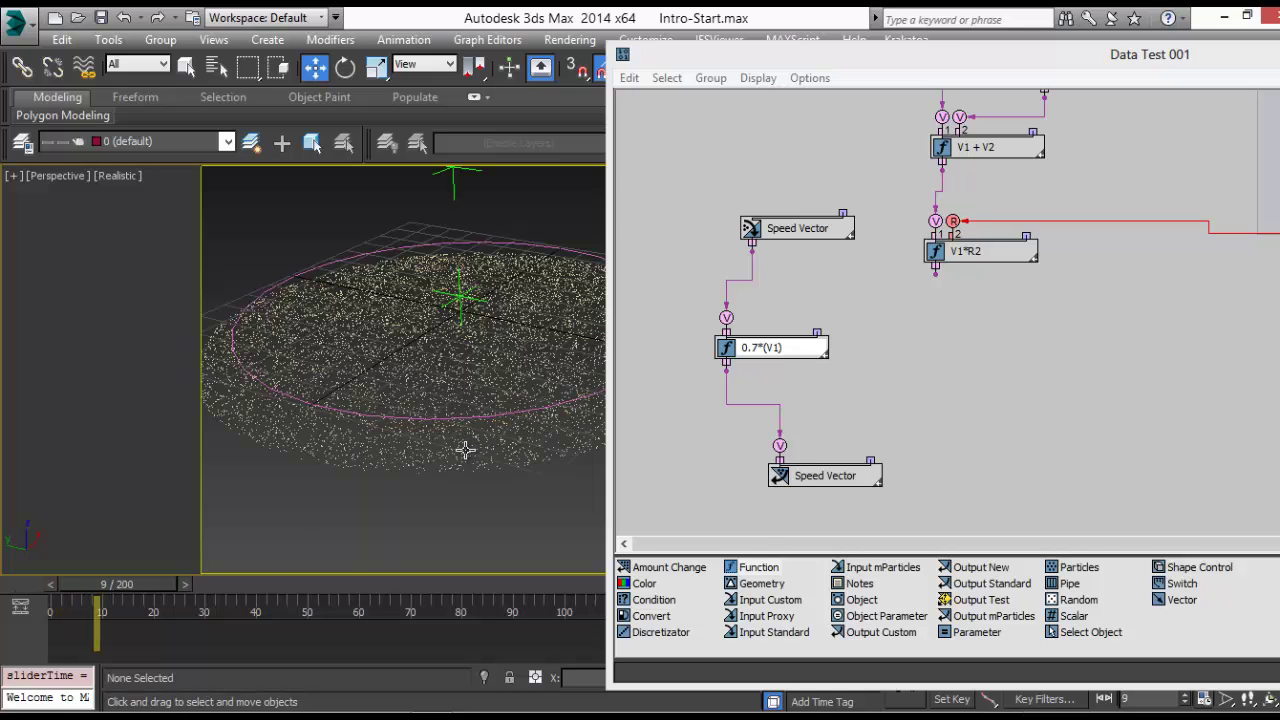
{"action": "middle_click_drag", "start_coordinate": [465, 450], "coordinate": [494, 438], "text": "alt"}
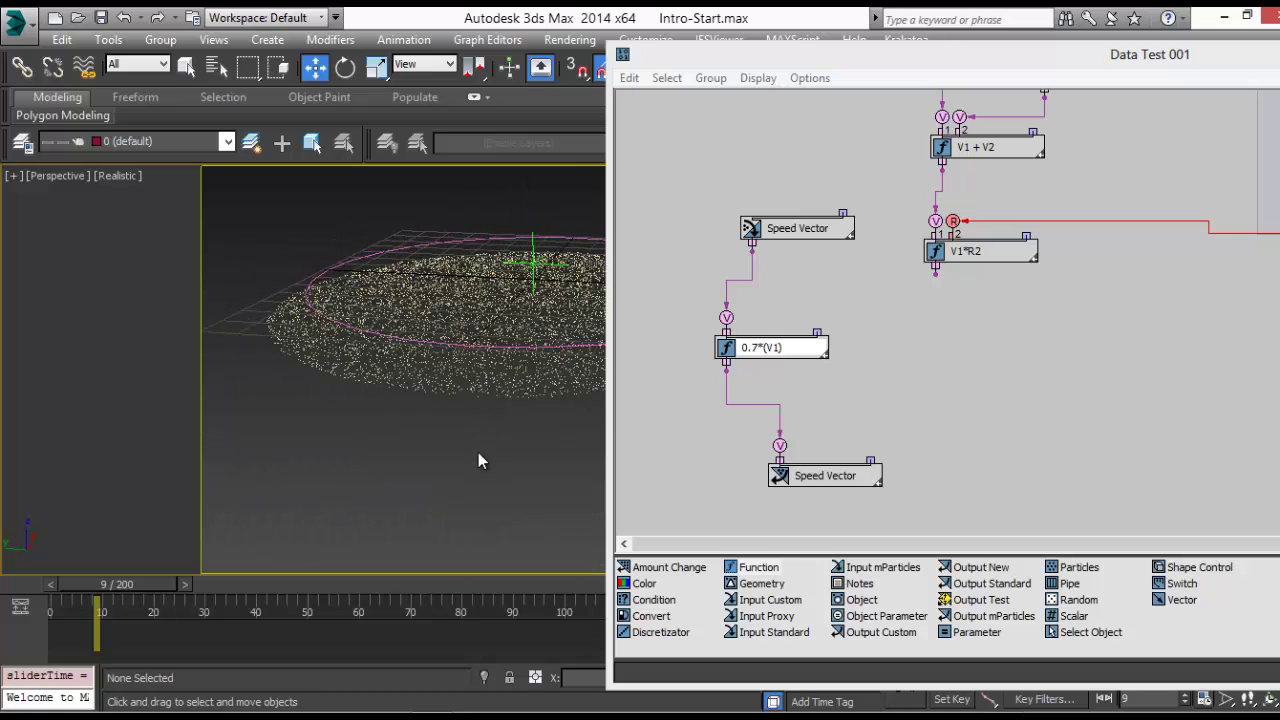
{"action": "left_click_drag", "start_coordinate": [813, 55], "coordinate": [516, 69]}
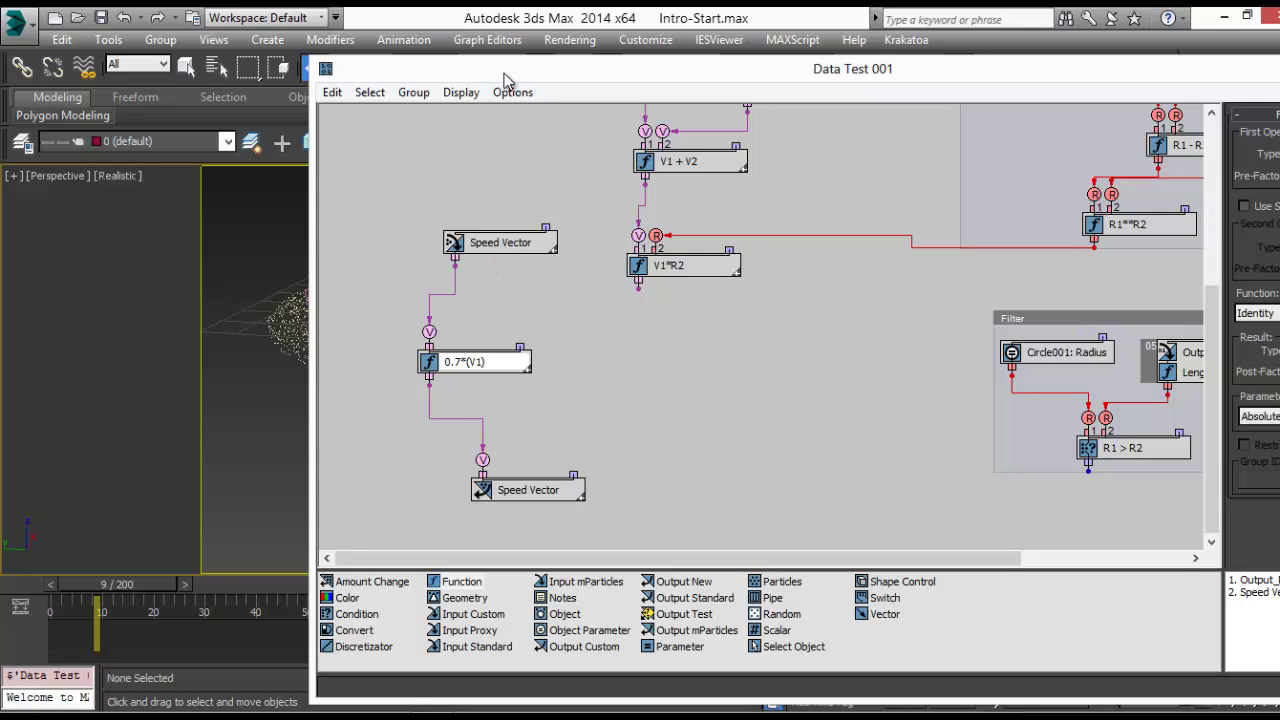
Set the V1 function's Post-Factor to 0.9 and move the data flow window off the viewport
{"action": "left_click_drag", "start_coordinate": [505, 75], "coordinate": [467, 84]}
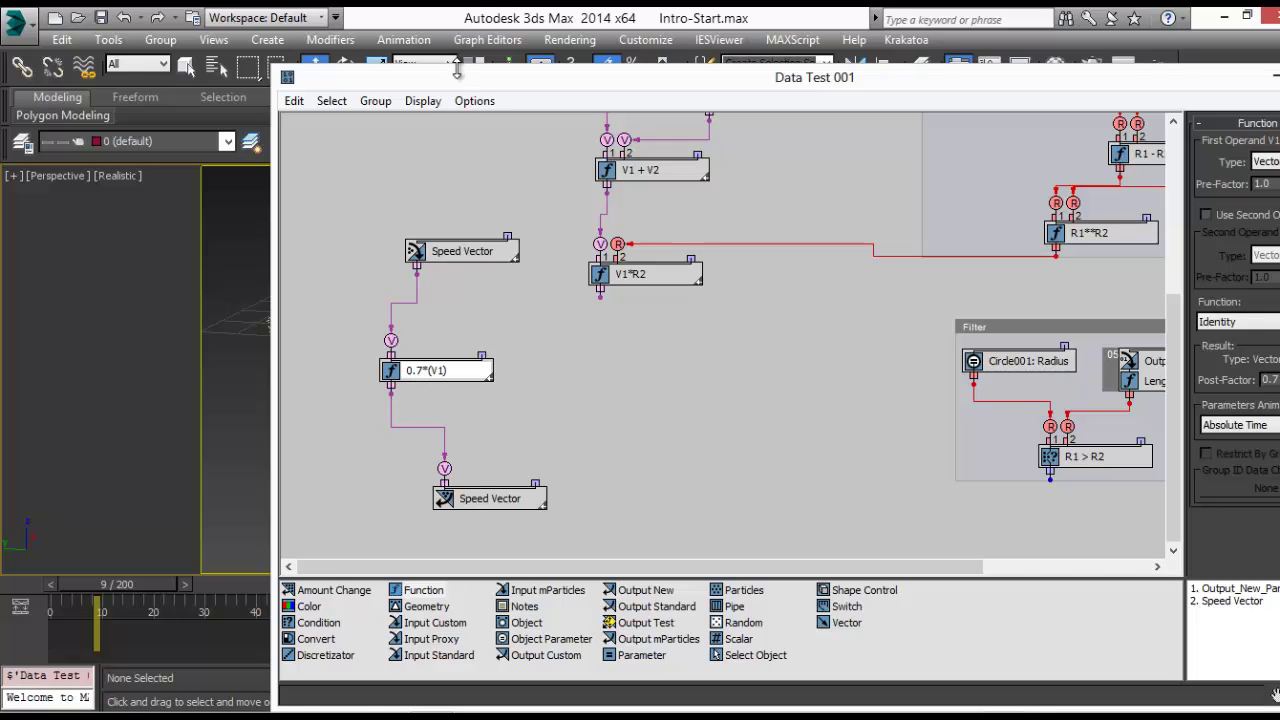
{"action": "left_click_drag", "start_coordinate": [470, 82], "coordinate": [680, 68]}
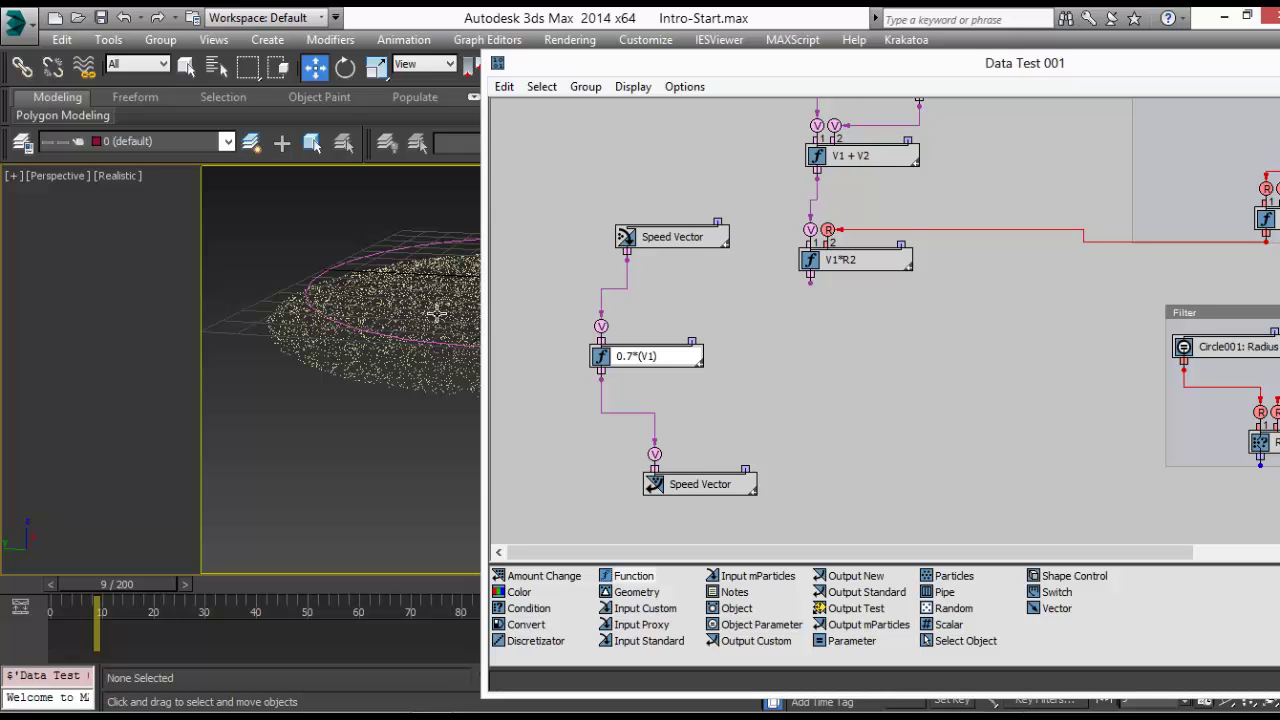
{"action": "left_click_drag", "start_coordinate": [754, 84], "coordinate": [393, 117]}
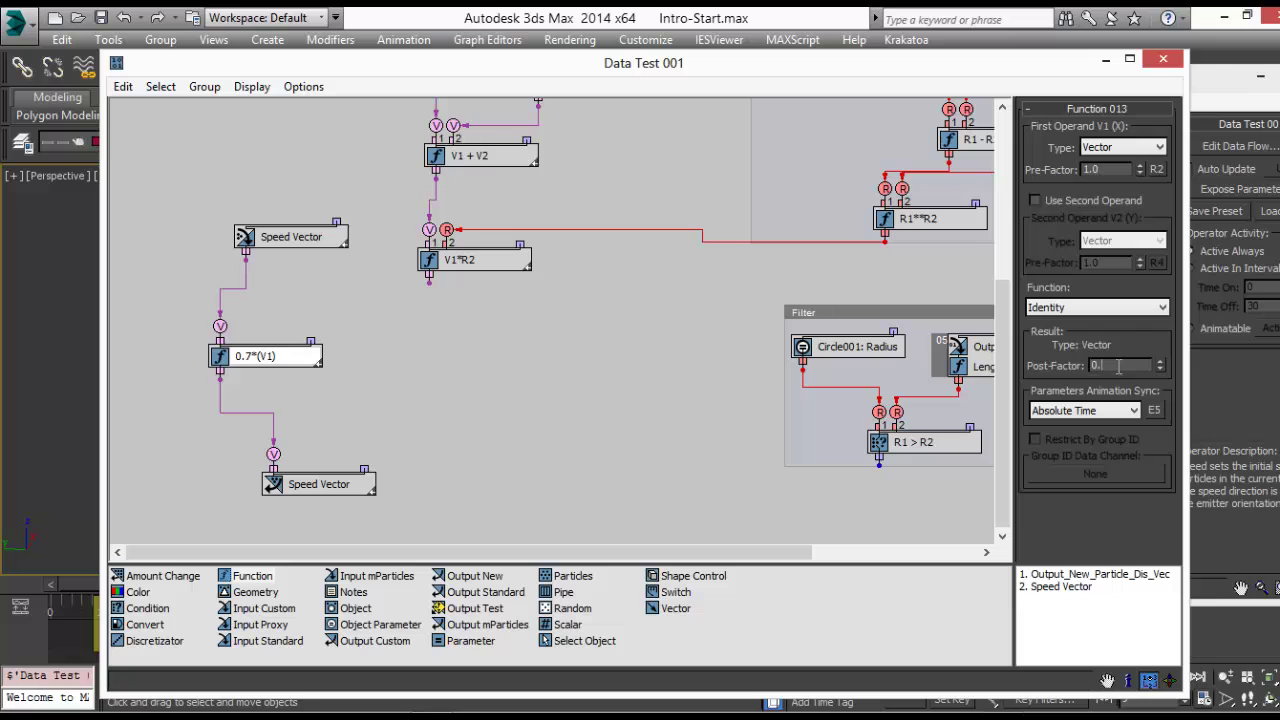
{"action": "left_click_drag", "start_coordinate": [176, 64], "coordinate": [818, 60]}
Advance the animation to frame 45 and inspect the particles' motion below the circle
{"action": "left_click_drag", "start_coordinate": [69, 584], "coordinate": [200, 597]}
{"action": "key", "text": "w"}
{"action": "middle_click_drag", "start_coordinate": [429, 442], "coordinate": [371, 426]}
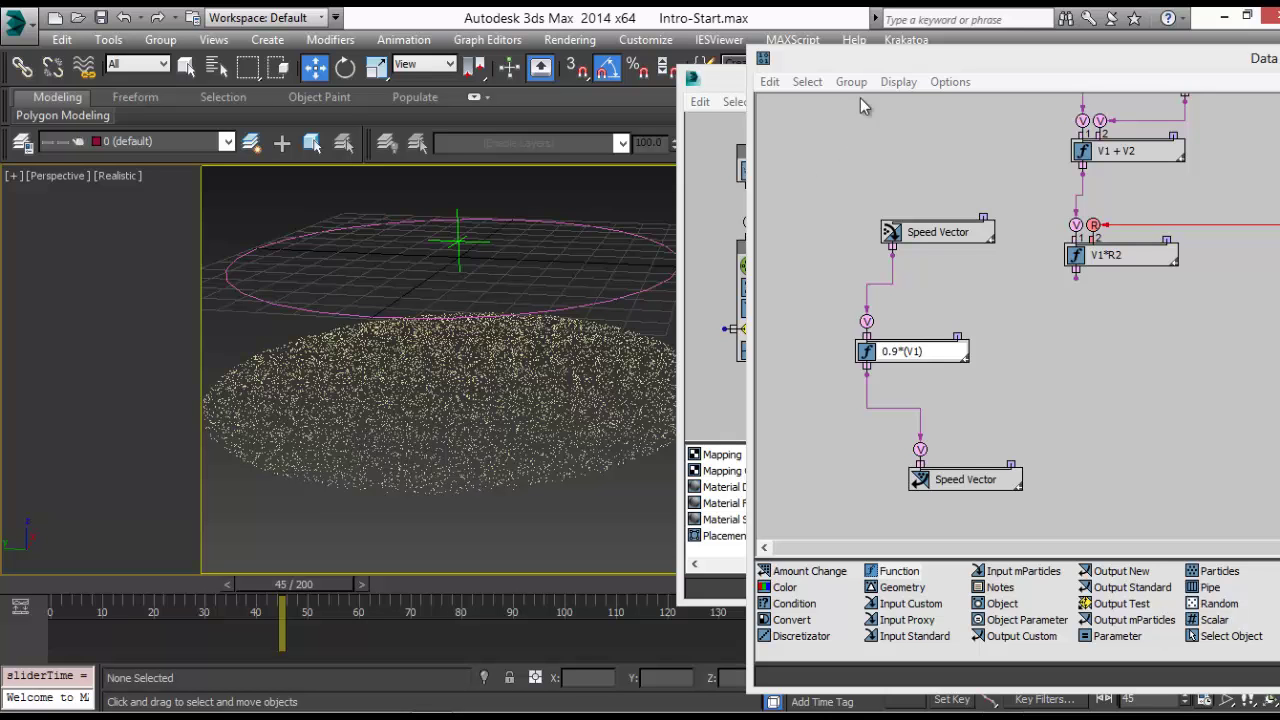
Minimize the Particle View window and bring the Data Test 001 window back into full view
{"action": "left_click_drag", "start_coordinate": [840, 58], "coordinate": [190, 197]}
{"action": "left_click", "coordinate": [920, 88]}
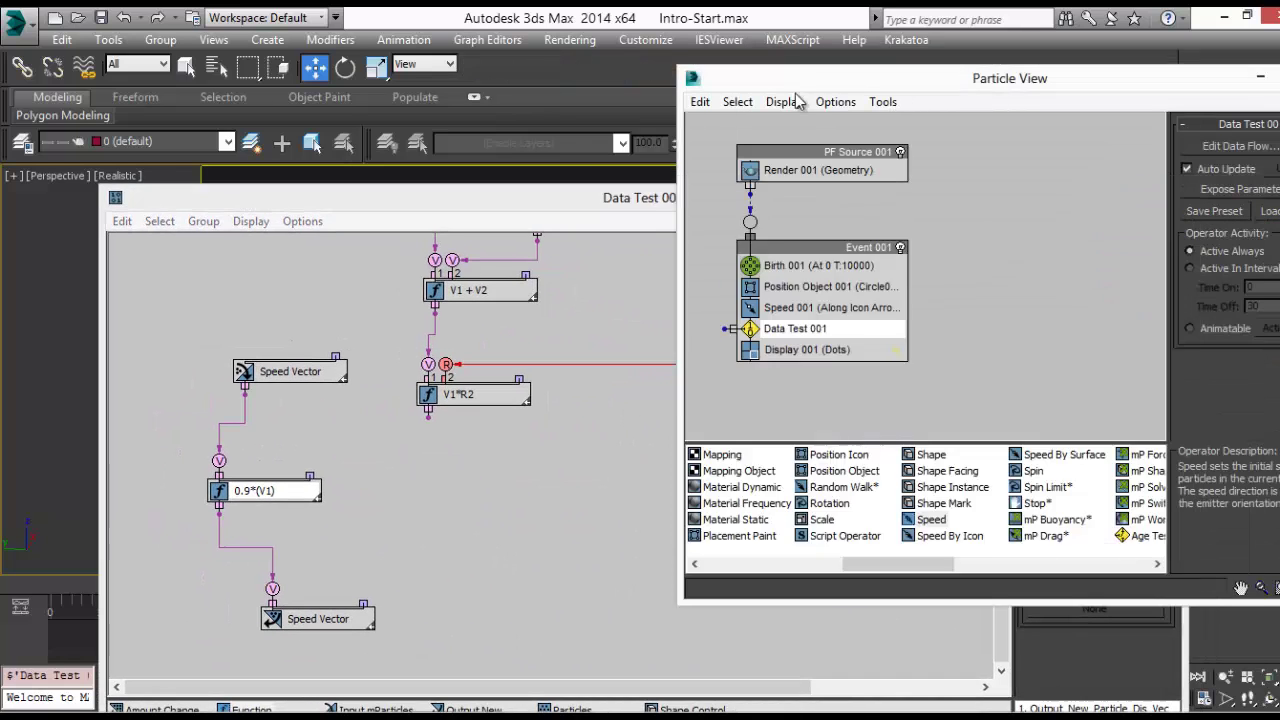
{"action": "left_click", "coordinate": [977, 83]}
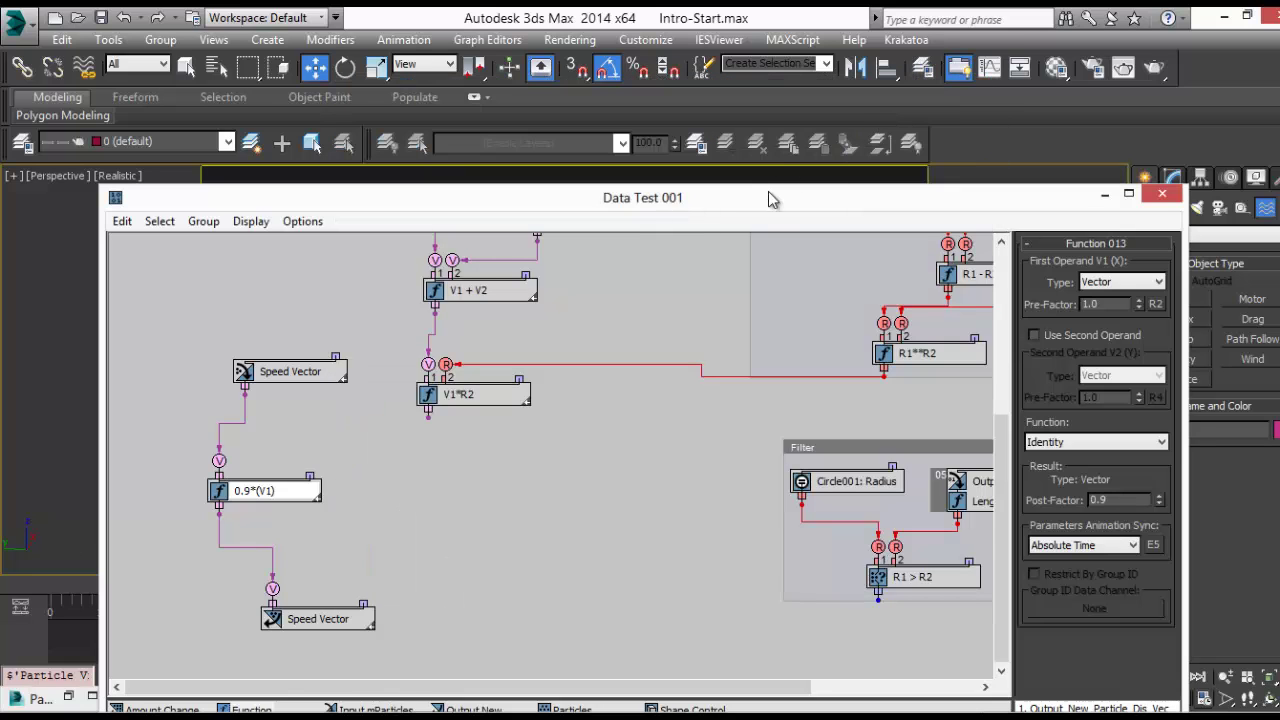
{"action": "left_click_drag", "start_coordinate": [770, 198], "coordinate": [852, 26]}
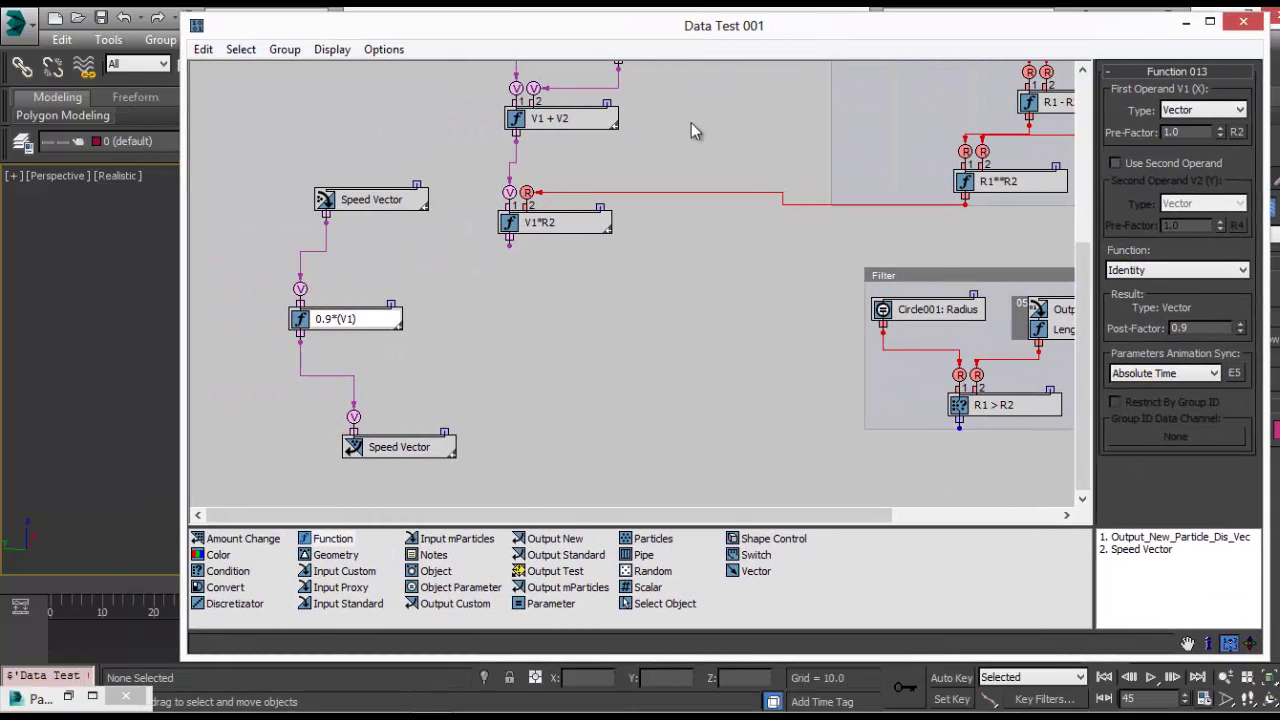
Delete the Speed Vector input and wire the V1*R2 function through the scaling function, repositioned above the Speed Vector output
{"action": "left_click", "coordinate": [355, 196]}
{"action": "key", "text": "Delete"}
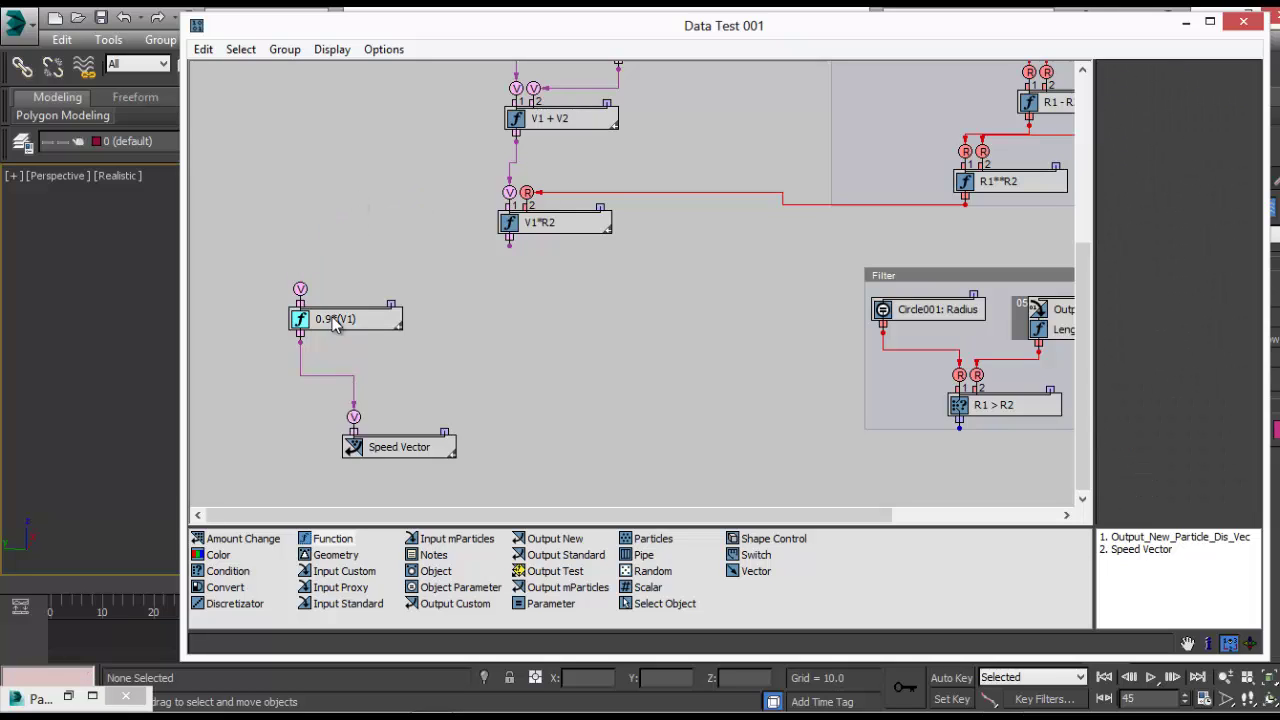
{"action": "left_click_drag", "start_coordinate": [376, 430], "coordinate": [519, 415]}
{"action": "left_click_drag", "start_coordinate": [342, 311], "coordinate": [358, 200]}
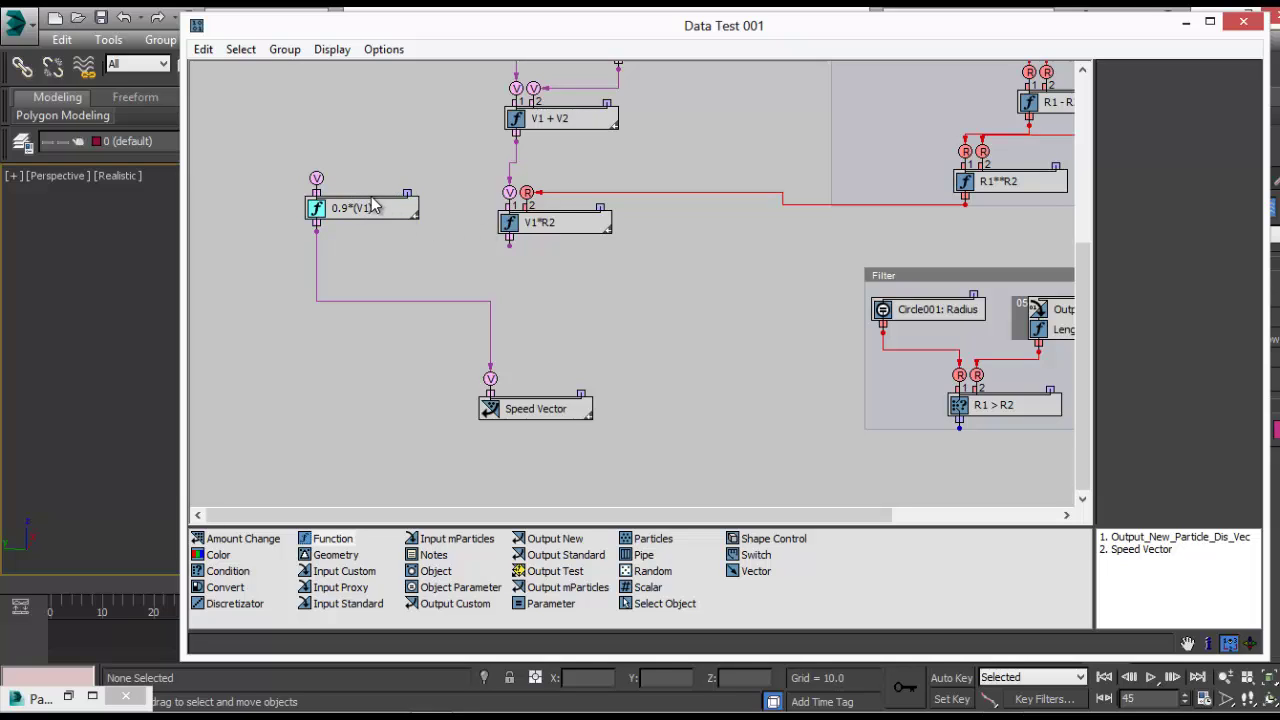
{"action": "left_click_drag", "start_coordinate": [362, 210], "coordinate": [505, 302]}
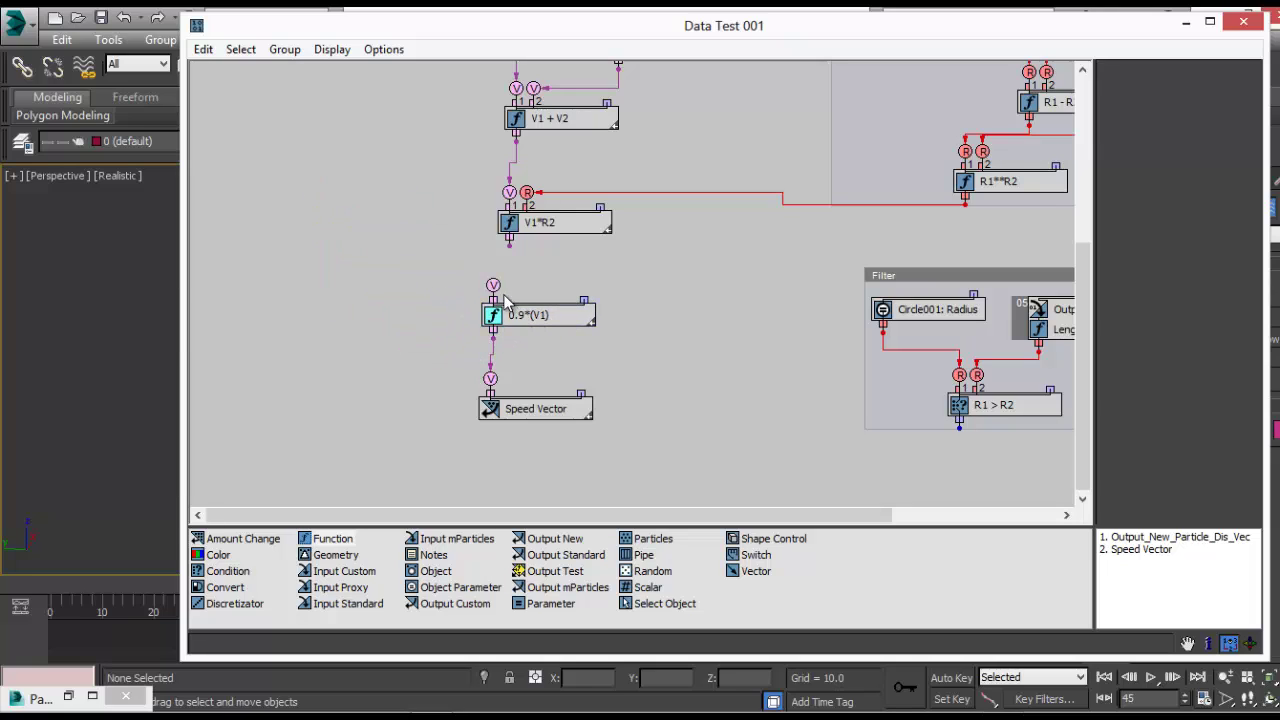
{"action": "left_click_drag", "start_coordinate": [509, 243], "coordinate": [493, 285]}
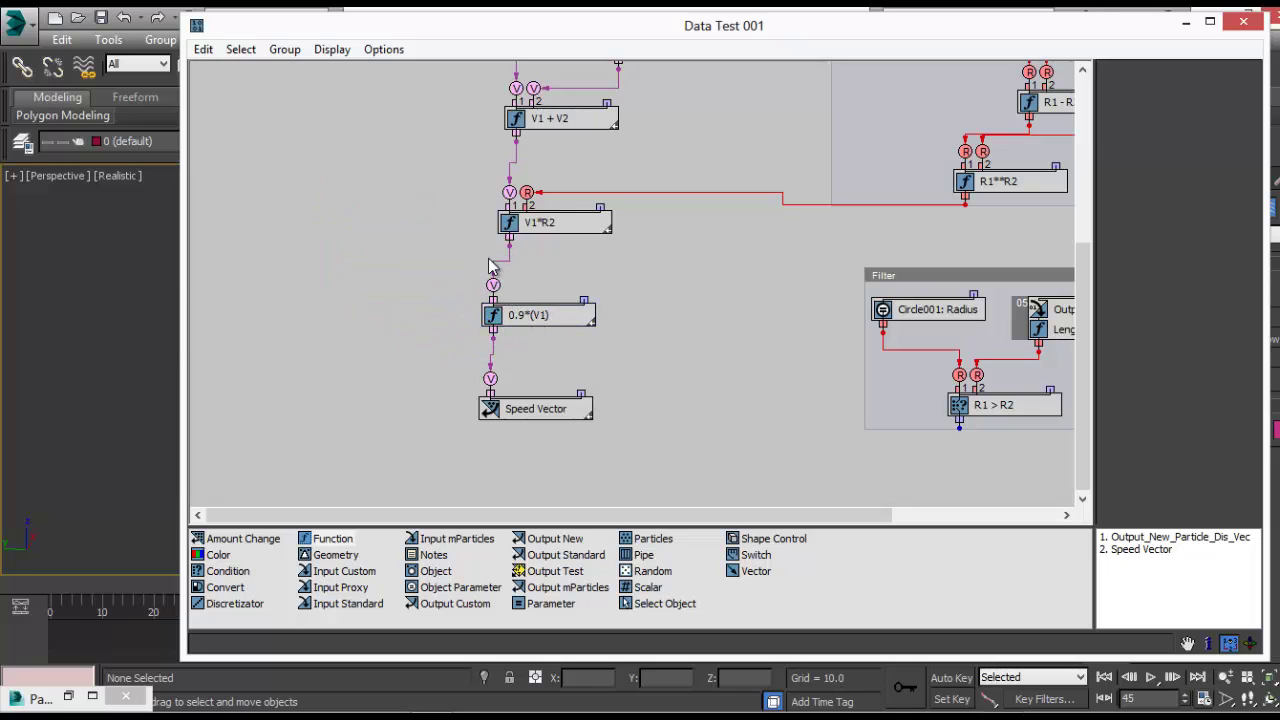
Set the scaling function's Post-Factor to 0.8 and minimize the data flow window
{"action": "left_click", "coordinate": [536, 318]}
{"action": "double_click", "coordinate": [1186, 328]}
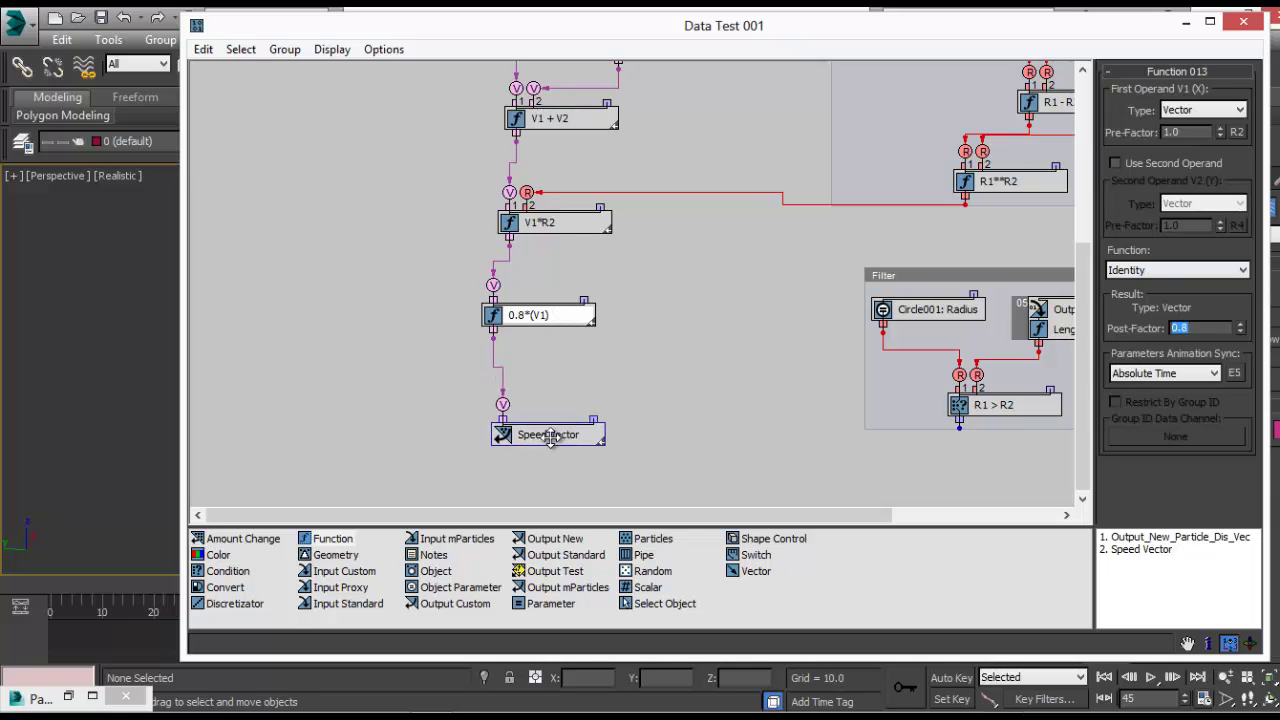
{"action": "left_click", "coordinate": [1185, 22]}
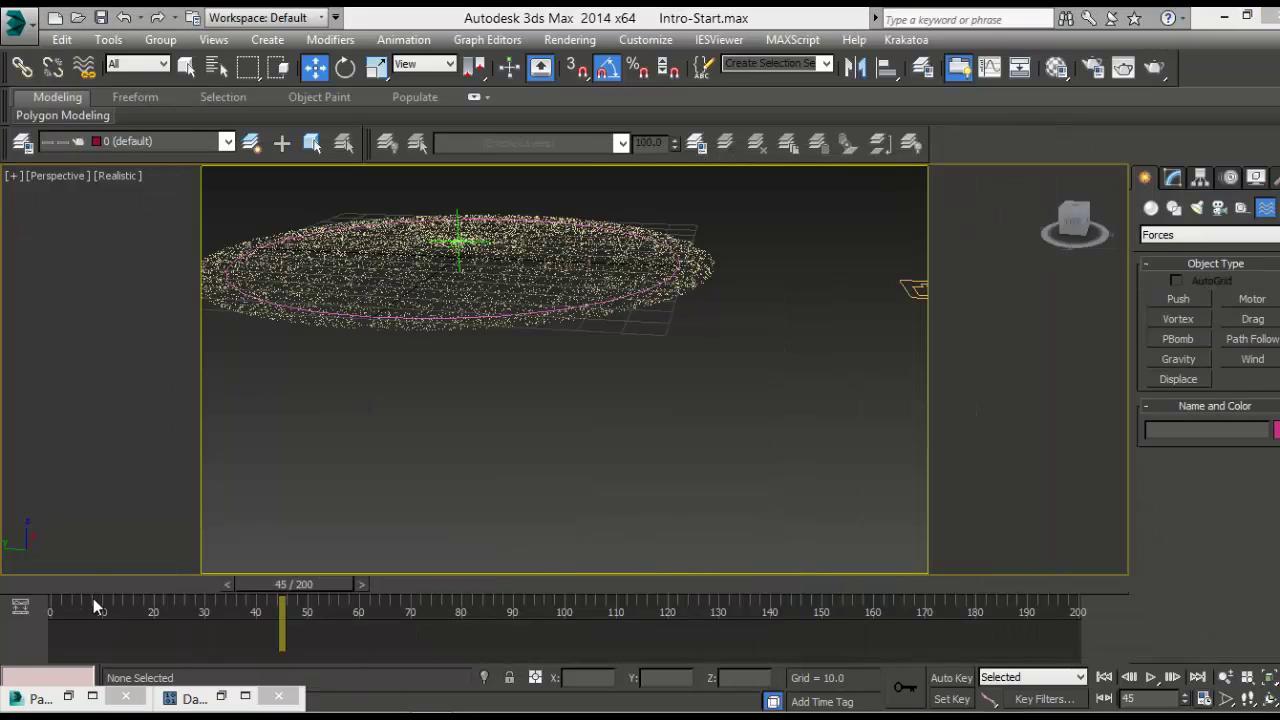
Advance the animation to frame 50 and examine the particles around the circle from a higher angle
{"action": "left_click_drag", "start_coordinate": [49, 588], "coordinate": [334, 582]}
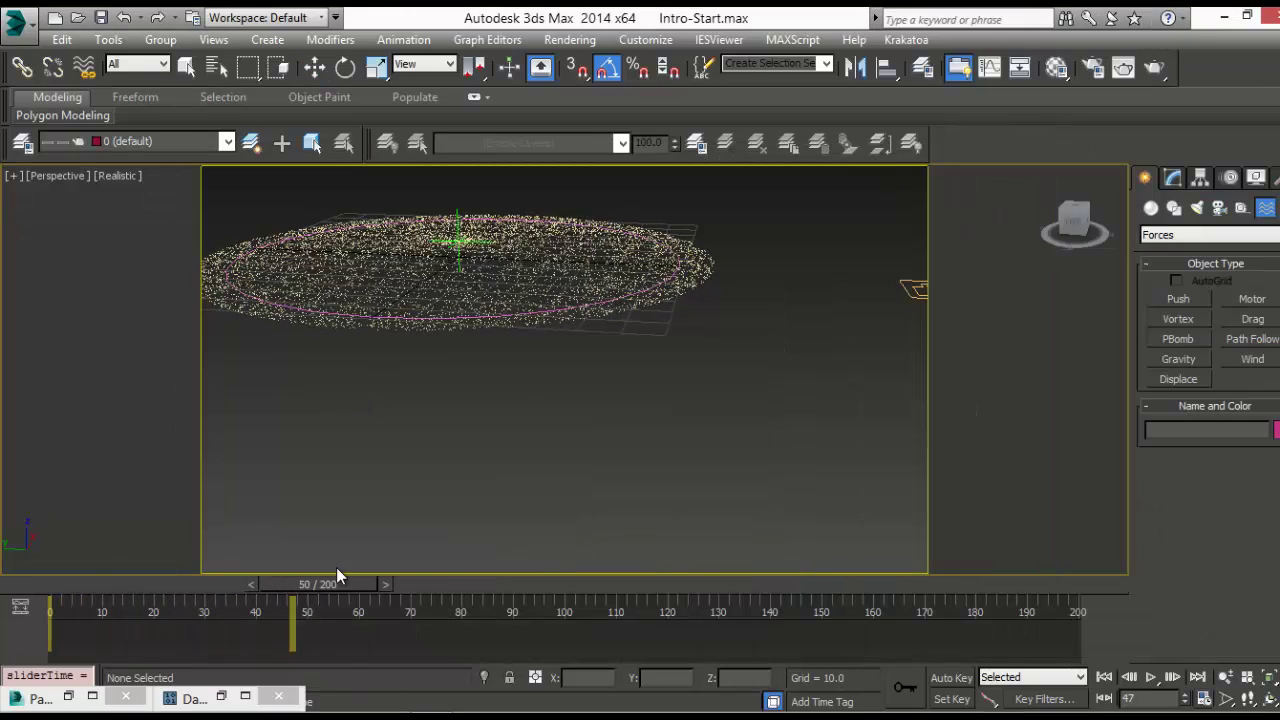
{"action": "key", "text": "w"}
{"action": "middle_click_drag", "start_coordinate": [470, 480], "coordinate": [531, 463], "text": "alt"}
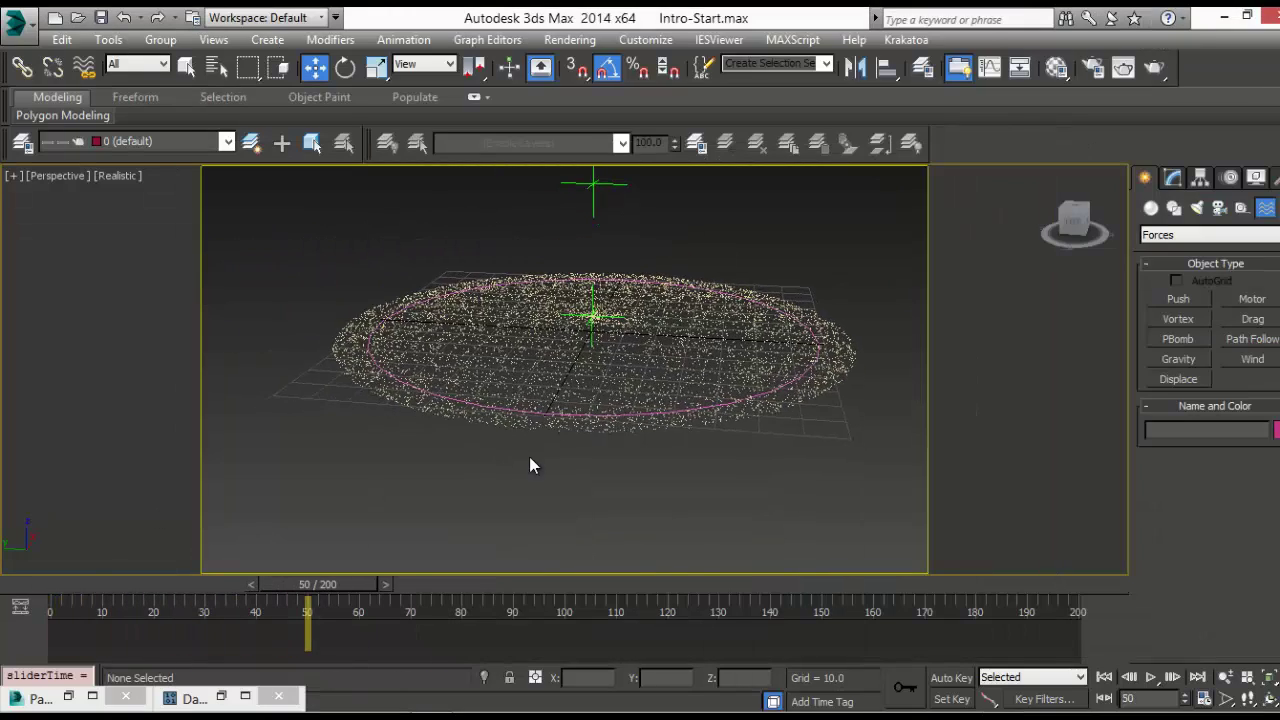
{"action": "left_click", "coordinate": [1269, 699]}
{"action": "left_click_drag", "start_coordinate": [586, 420], "coordinate": [589, 420]}
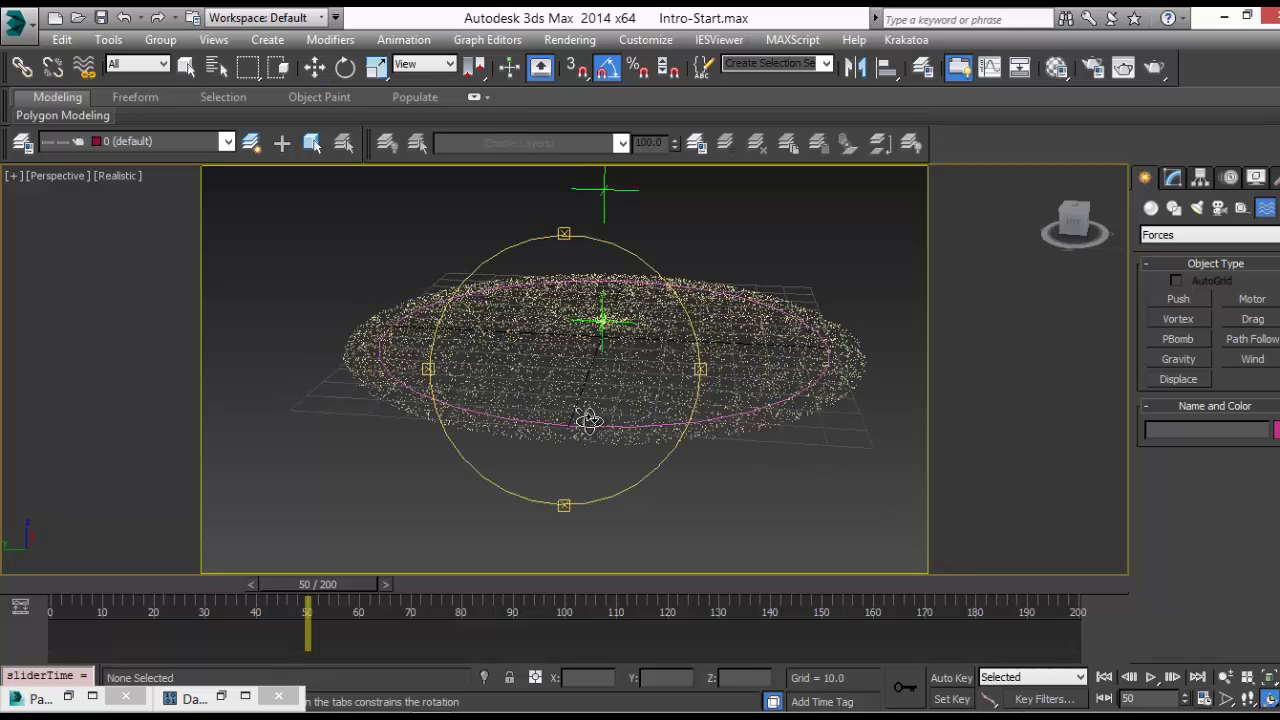
{"action": "left_click_drag", "start_coordinate": [588, 420], "coordinate": [549, 414]}
{"action": "right_click", "coordinate": [549, 414]}
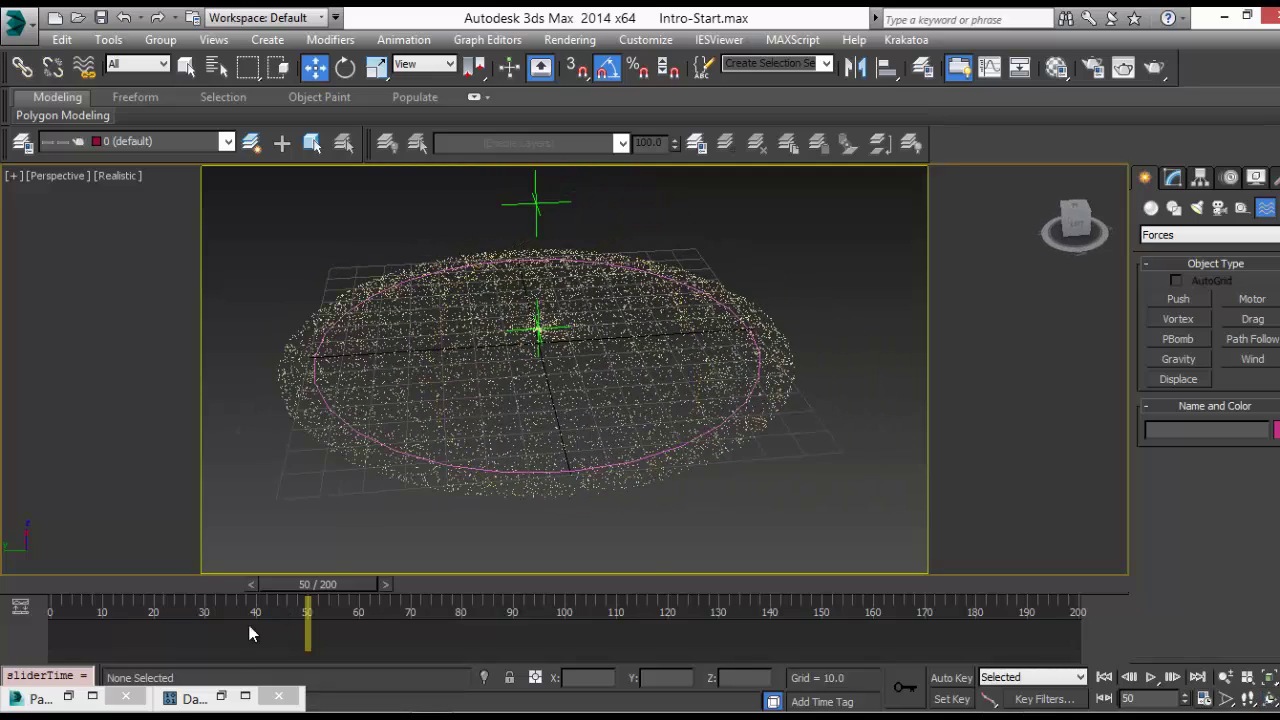
Restore the data flow and add an Input Standard operator beside the V1*R2 function, reading Speed as Vector
{"action": "left_click", "coordinate": [220, 697]}
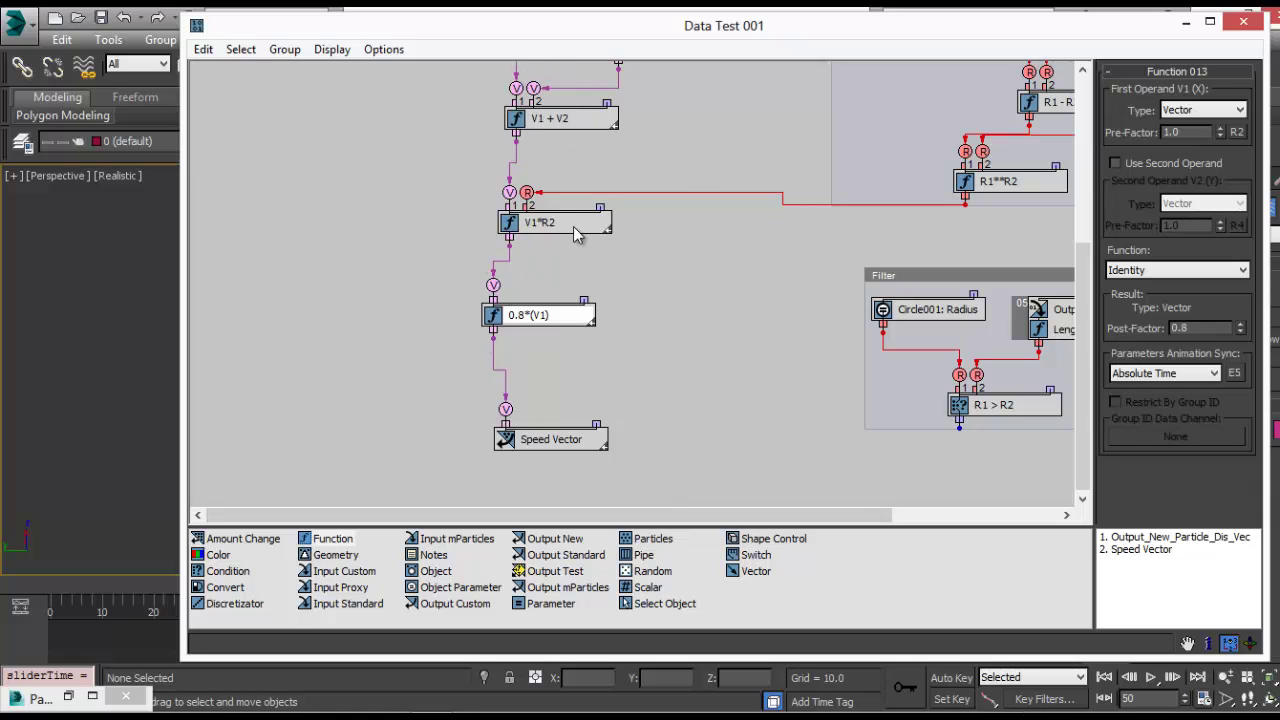
{"action": "left_click_drag", "start_coordinate": [537, 317], "coordinate": [559, 337]}
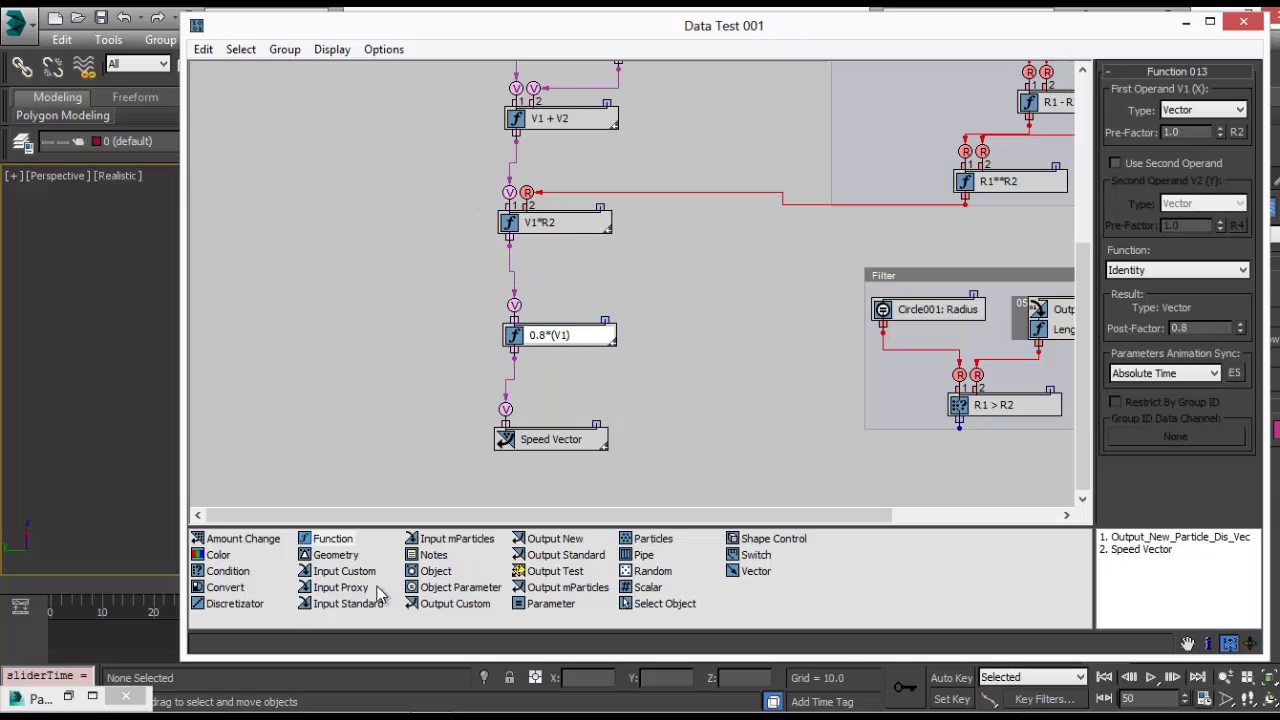
{"action": "left_click_drag", "start_coordinate": [366, 612], "coordinate": [341, 260]}
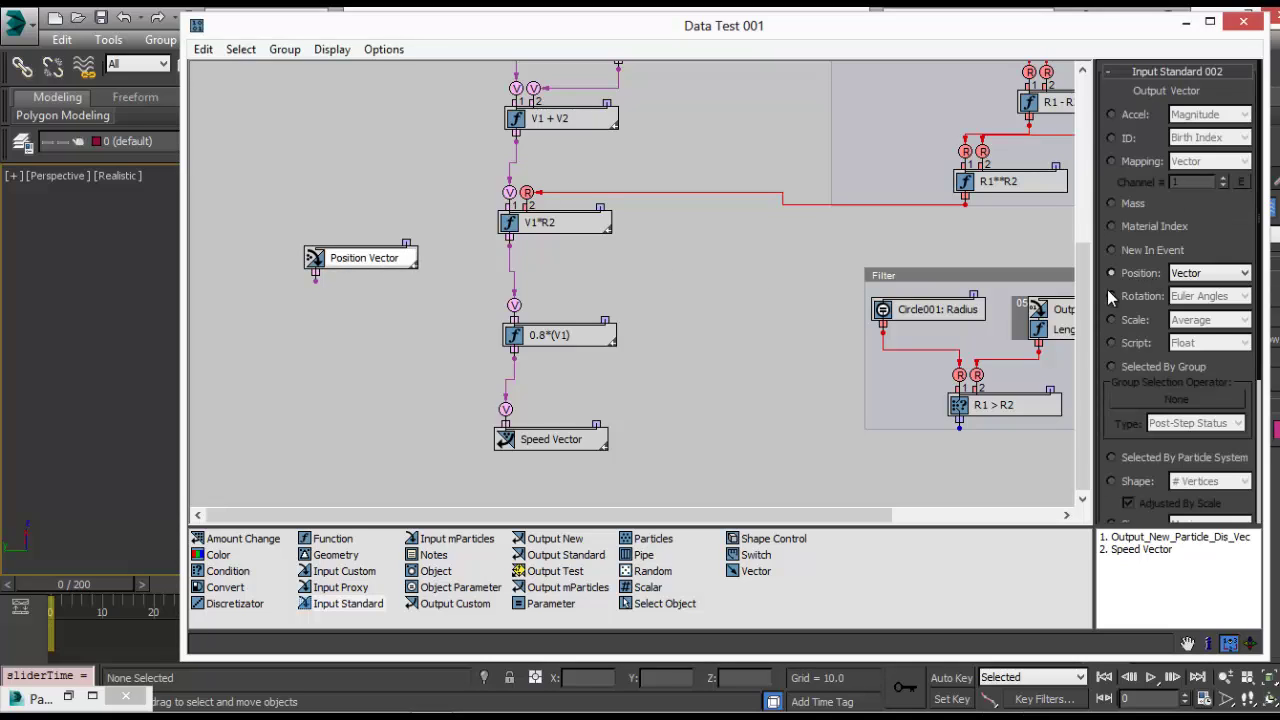
{"action": "scroll", "coordinate": [1107, 201], "scroll_direction": "down", "scroll_amount": 5}
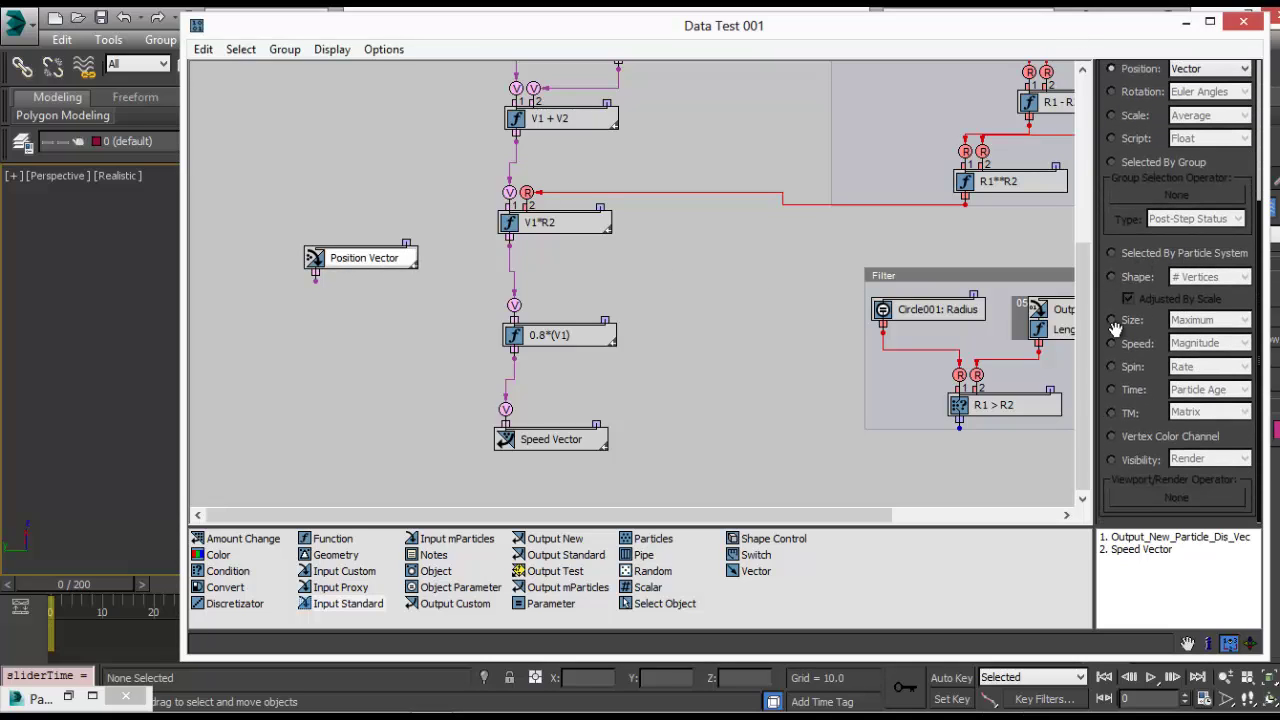
{"action": "left_click", "coordinate": [1116, 344]}
{"action": "left_click", "coordinate": [1210, 343]}
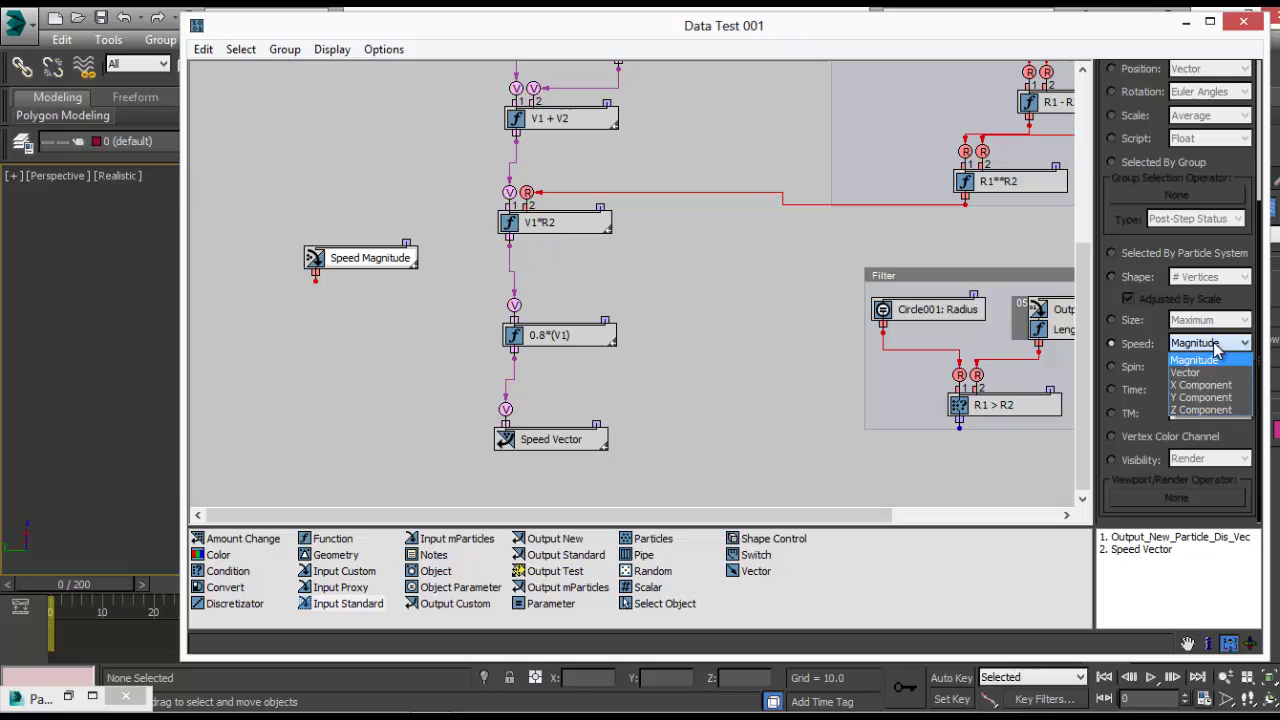
{"action": "left_click", "coordinate": [1200, 367]}
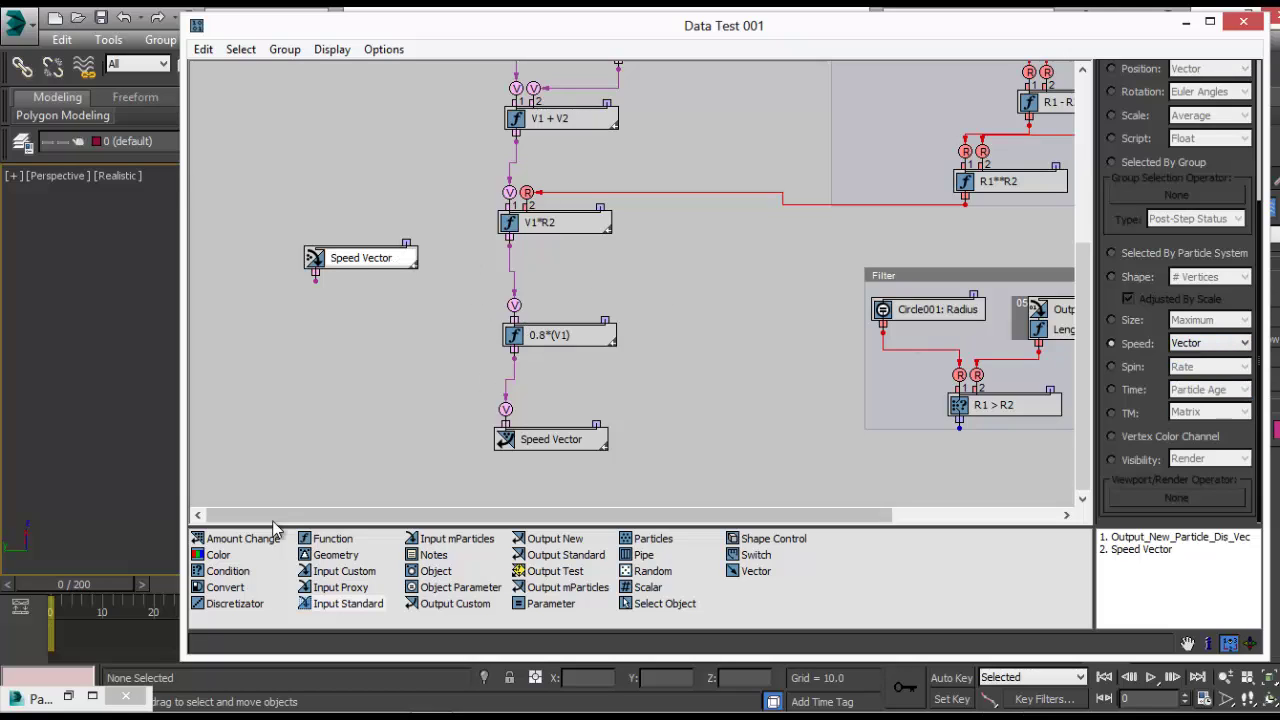
Disconnect V1*R2 from the scaling function and place a new V1 + V2 Function operator between them
{"action": "left_click_drag", "start_coordinate": [320, 540], "coordinate": [418, 345]}
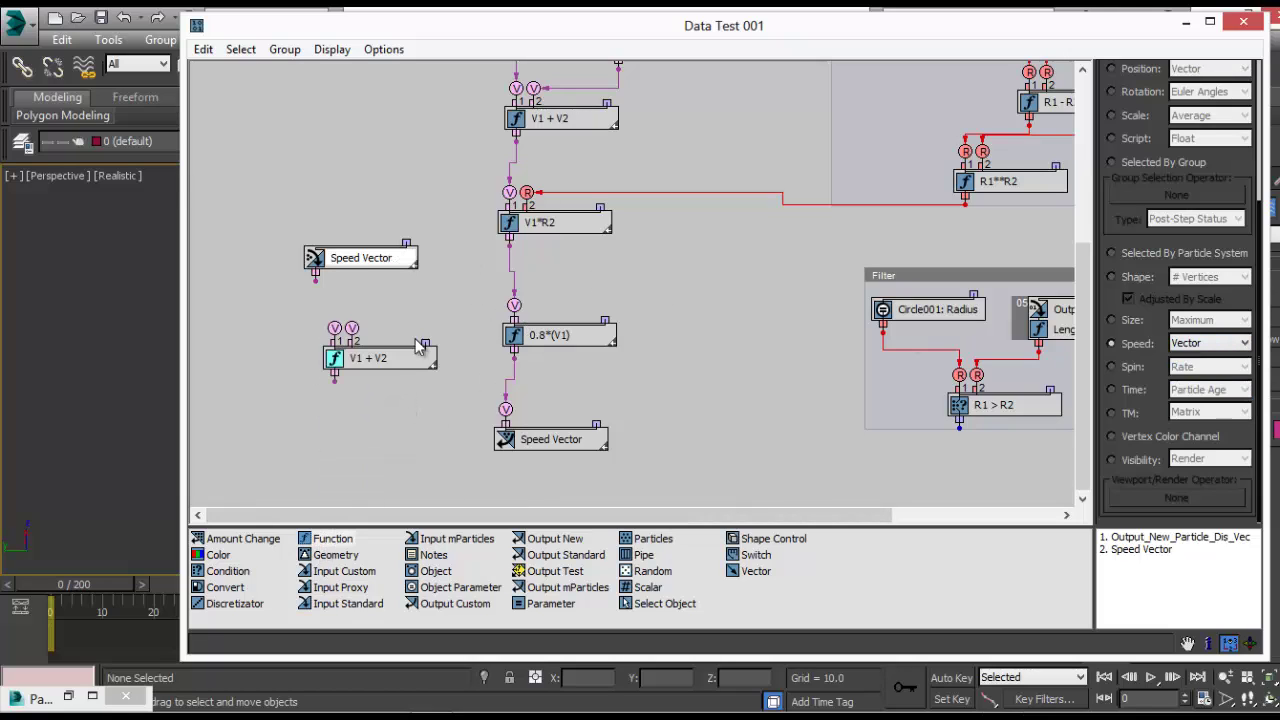
{"action": "right_click", "coordinate": [509, 281]}
{"action": "left_click", "coordinate": [510, 268]}
{"action": "key", "text": "Delete"}
{"action": "left_click_drag", "start_coordinate": [530, 335], "coordinate": [533, 355]}
{"action": "left_click_drag", "start_coordinate": [368, 358], "coordinate": [532, 302]}
{"action": "left_click_drag", "start_coordinate": [378, 258], "coordinate": [406, 216]}
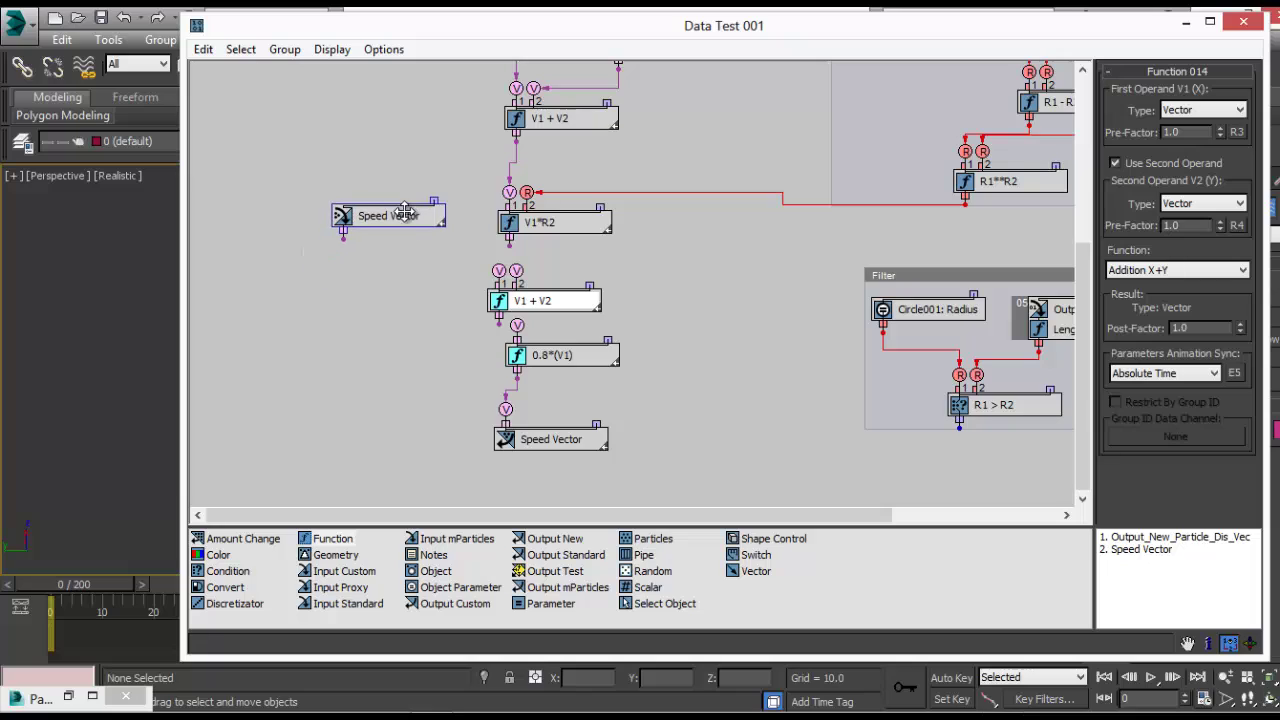
Wire the Speed Vector input and V1*R2 into the new V1 + V2 function, and its output into the 0.8*(V1) function
{"action": "left_click_drag", "start_coordinate": [485, 270], "coordinate": [499, 271]}
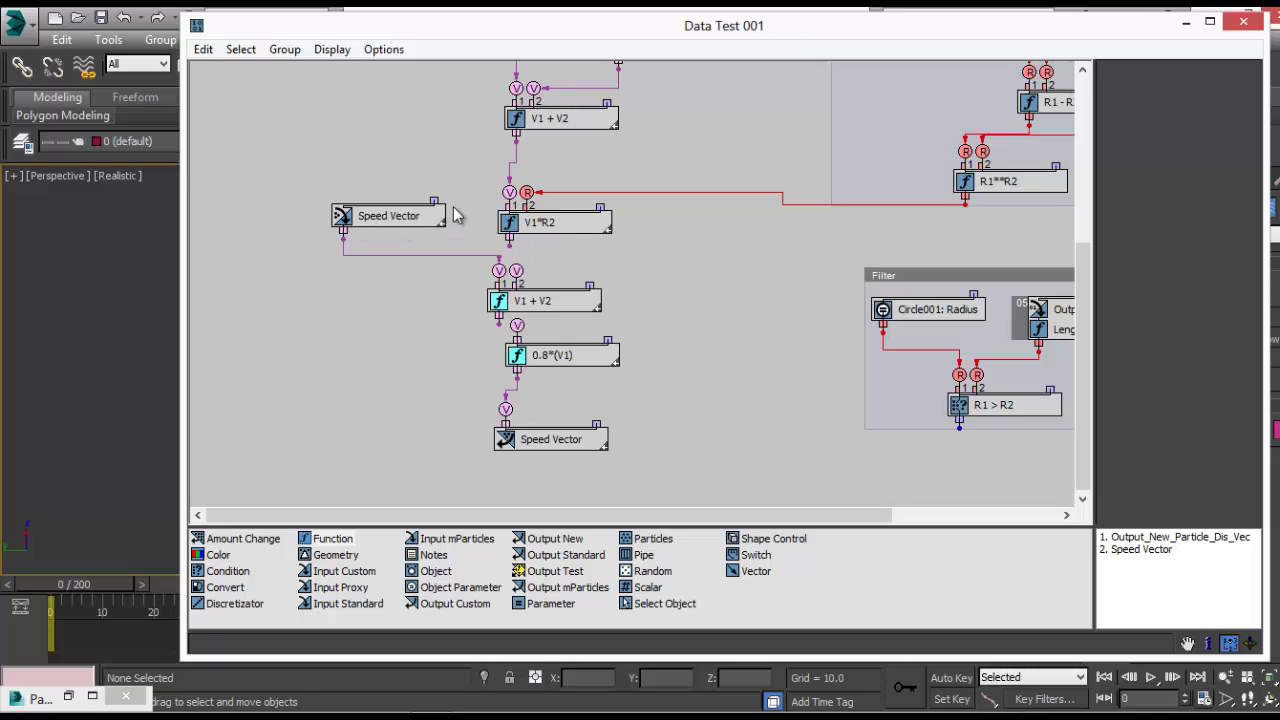
{"action": "left_click", "coordinate": [535, 225]}
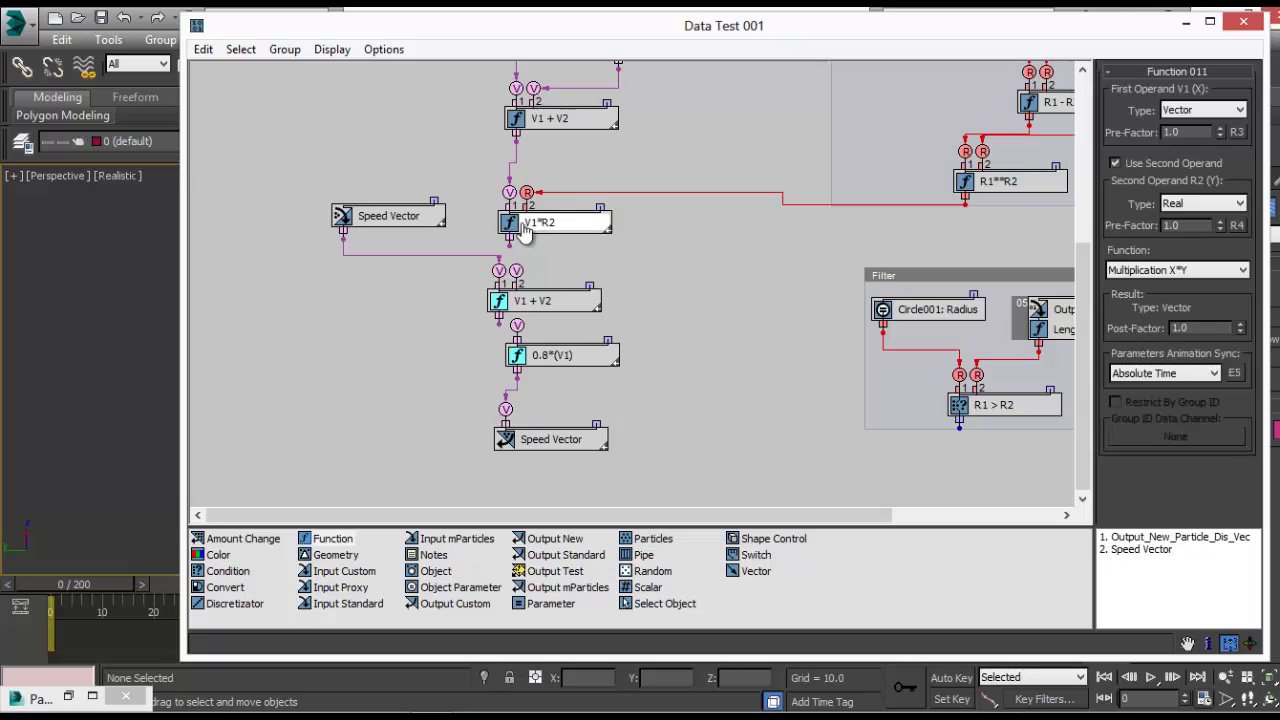
{"action": "left_click_drag", "start_coordinate": [510, 246], "coordinate": [517, 276]}
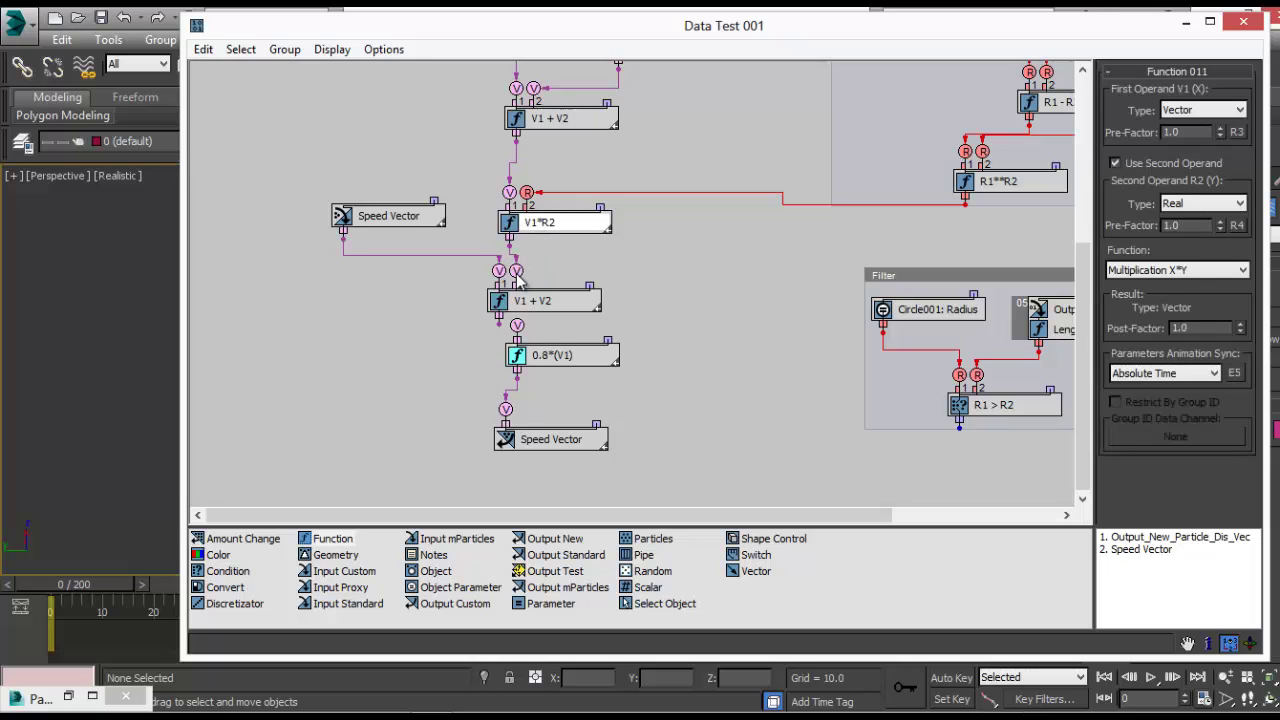
{"action": "left_click_drag", "start_coordinate": [513, 324], "coordinate": [528, 403]}
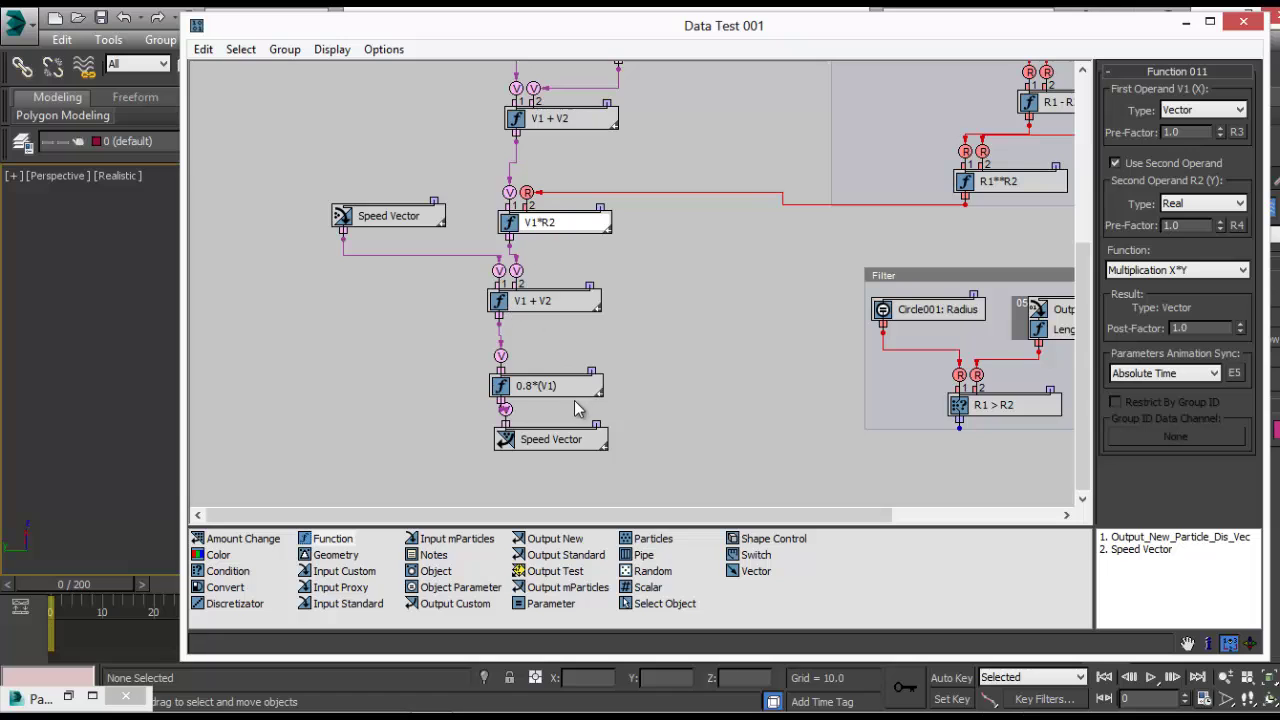
{"action": "left_click_drag", "start_coordinate": [555, 386], "coordinate": [553, 372]}
Minimize the data flow window and advance the animation to frame 24 to check the particle motion
{"action": "middle_click_drag", "start_coordinate": [680, 258], "coordinate": [495, 152]}
{"action": "left_click", "coordinate": [1185, 21]}
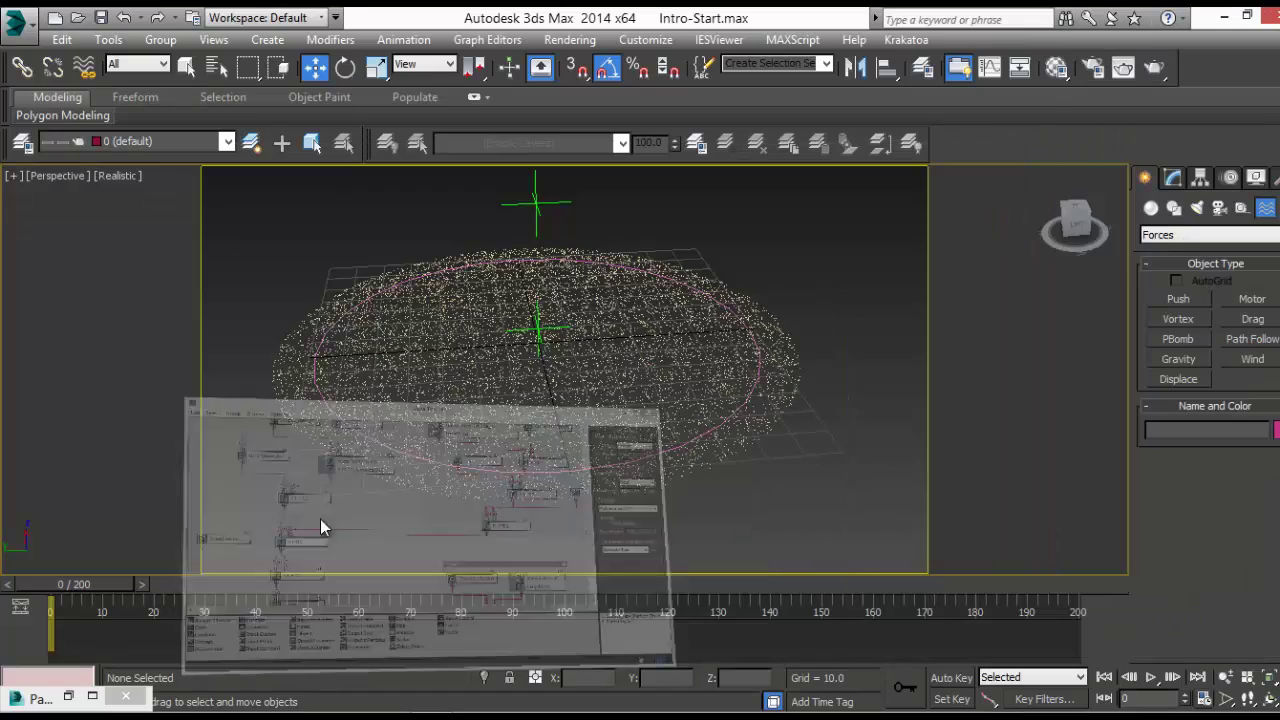
{"action": "left_click_drag", "start_coordinate": [71, 583], "coordinate": [173, 585]}
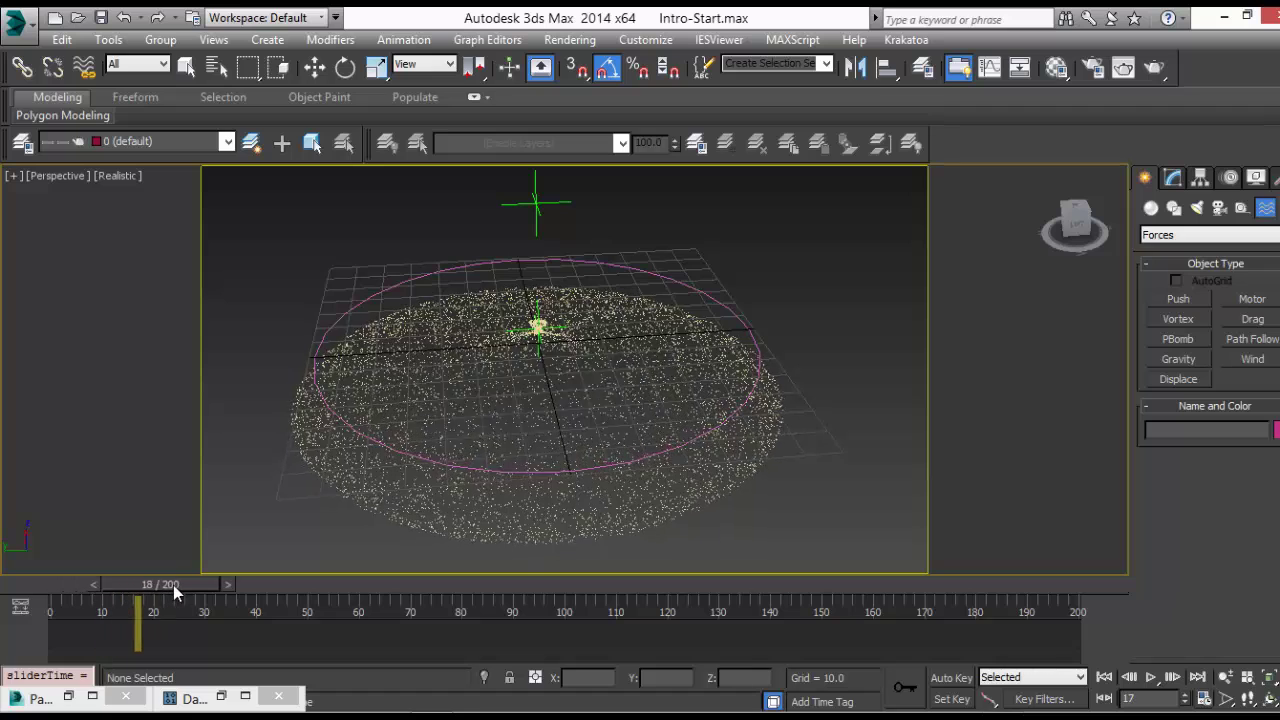
Delete the Speed 001 operator from Event 001 in Particle View and minimize that window
{"action": "left_click", "coordinate": [68, 697]}
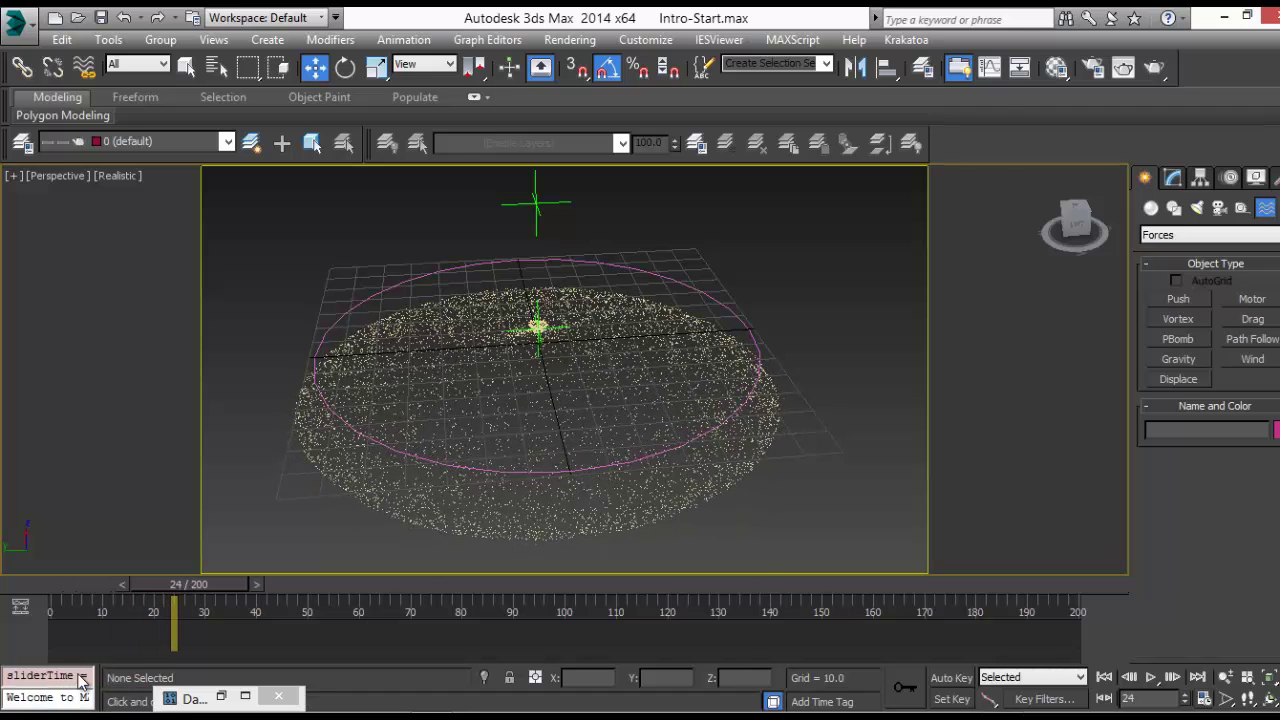
{"action": "left_click", "coordinate": [464, 316]}
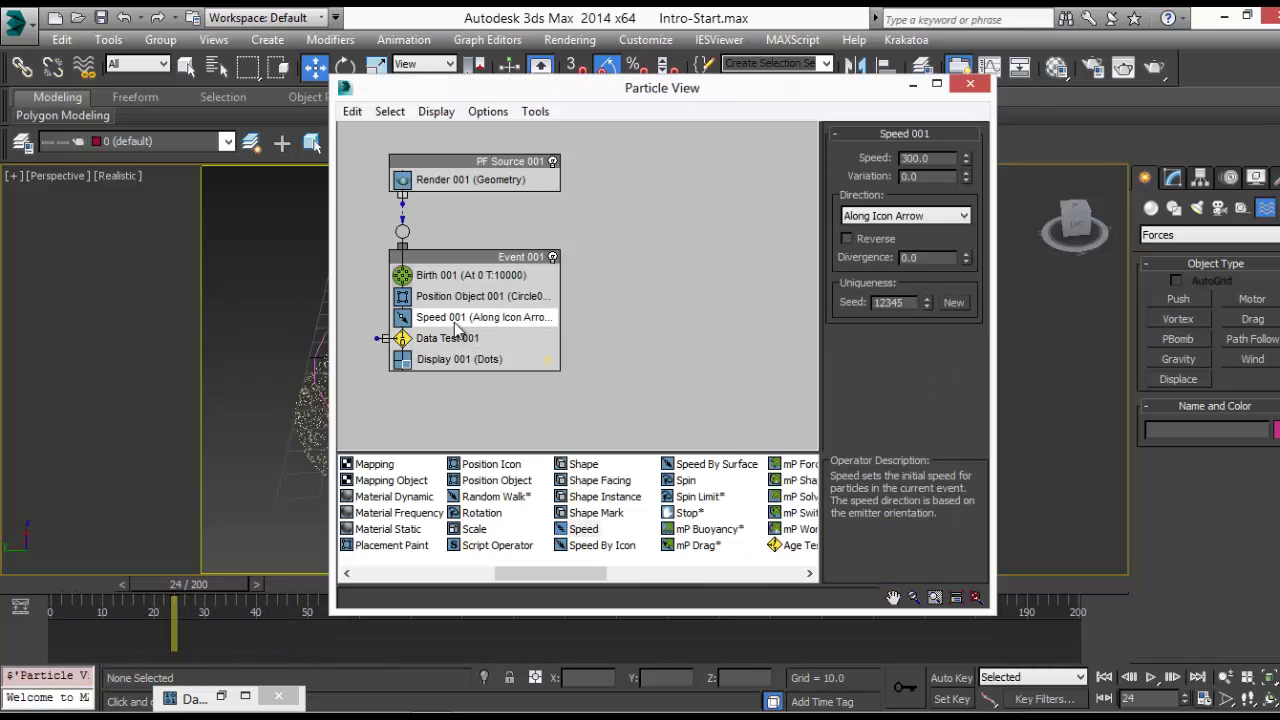
{"action": "key", "text": "Delete"}
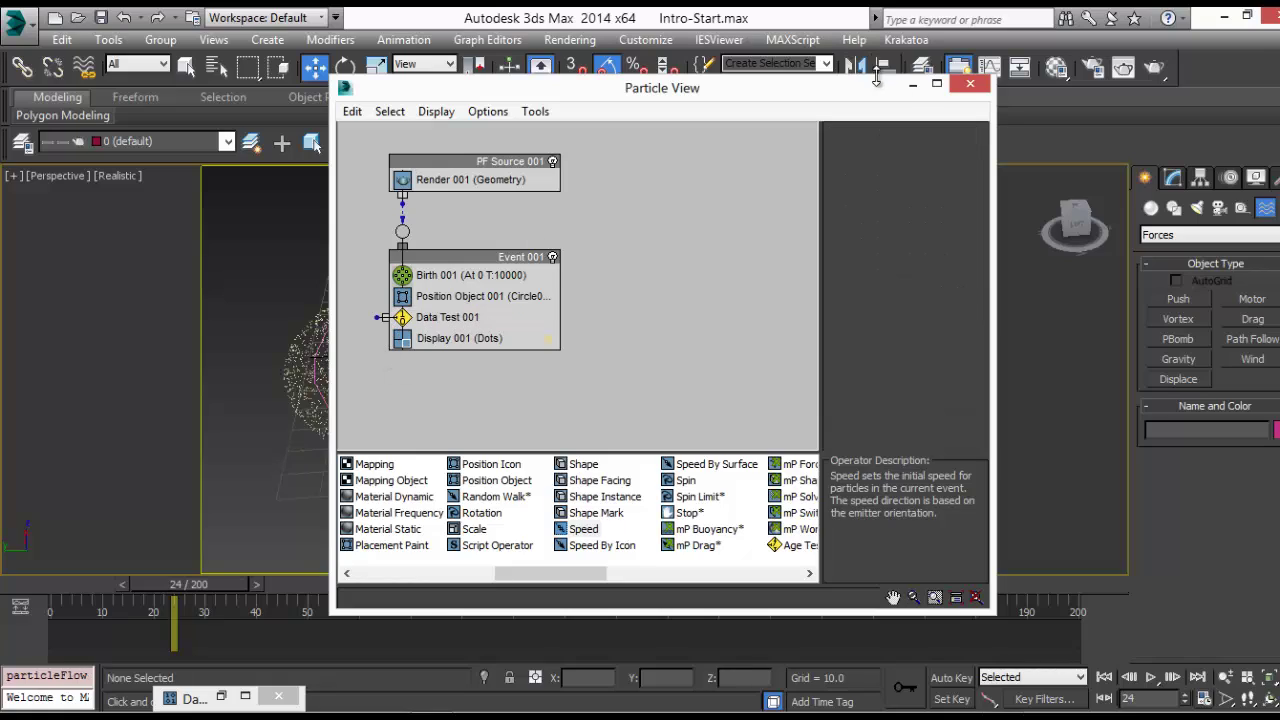
{"action": "left_click", "coordinate": [912, 84]}
Scrub the animation and return it to frame 0 to check the particles without the Speed operator
{"action": "mouse_move", "coordinate": [189, 584]}
{"action": "left_mouse_down"}
{"action": "mouse_move", "coordinate": [70, 588]}
{"action": "mouse_move", "coordinate": [207, 568]}
{"action": "left_mouse_up"}
{"action": "left_click", "coordinate": [6, 584]}
{"action": "key", "text": "w"}
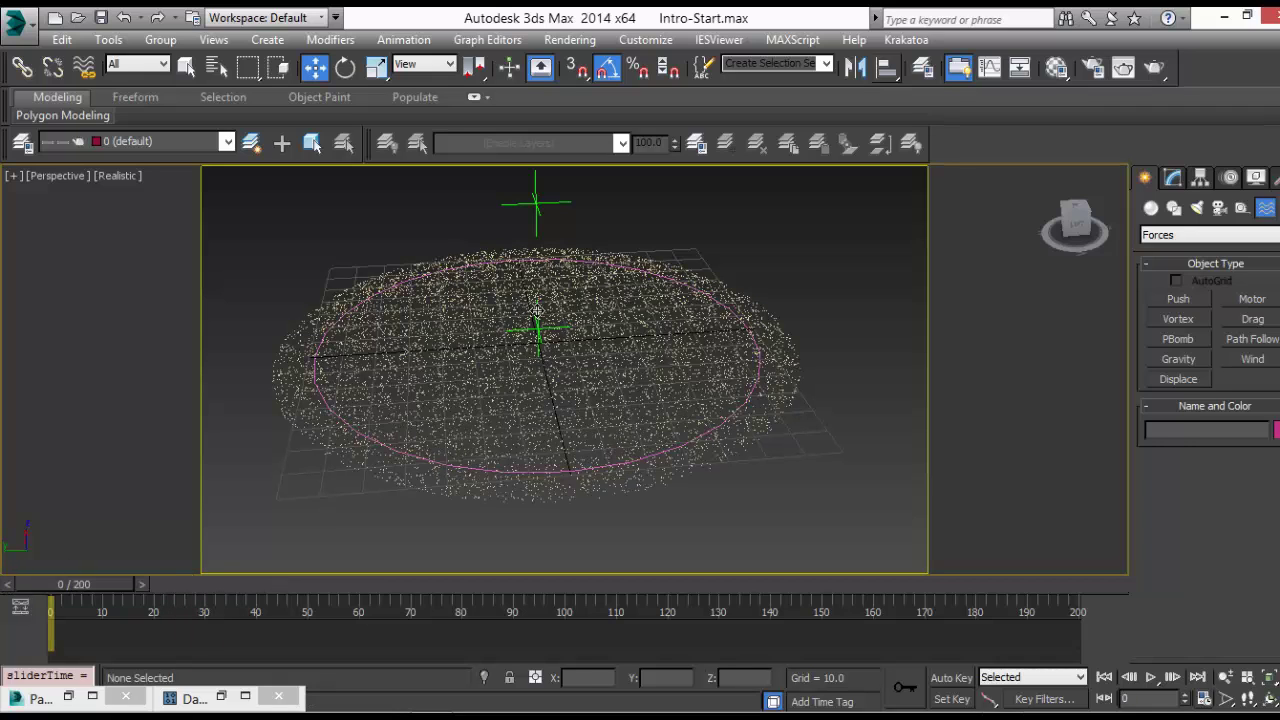
Raise the Point001 helper to a height of about 27 and scrub the animation to check how the particles follow
{"action": "left_click_drag", "start_coordinate": [536, 318], "coordinate": [537, 258]}
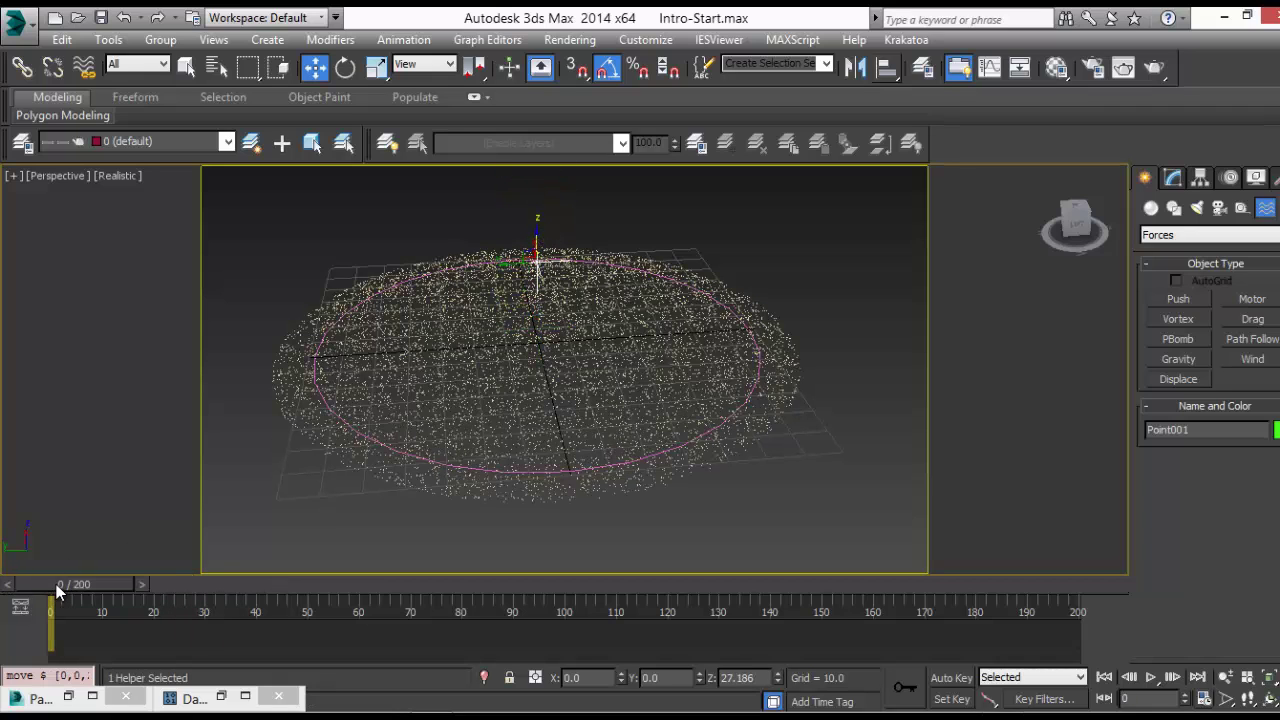
{"action": "left_click_drag", "start_coordinate": [56, 584], "coordinate": [155, 568]}
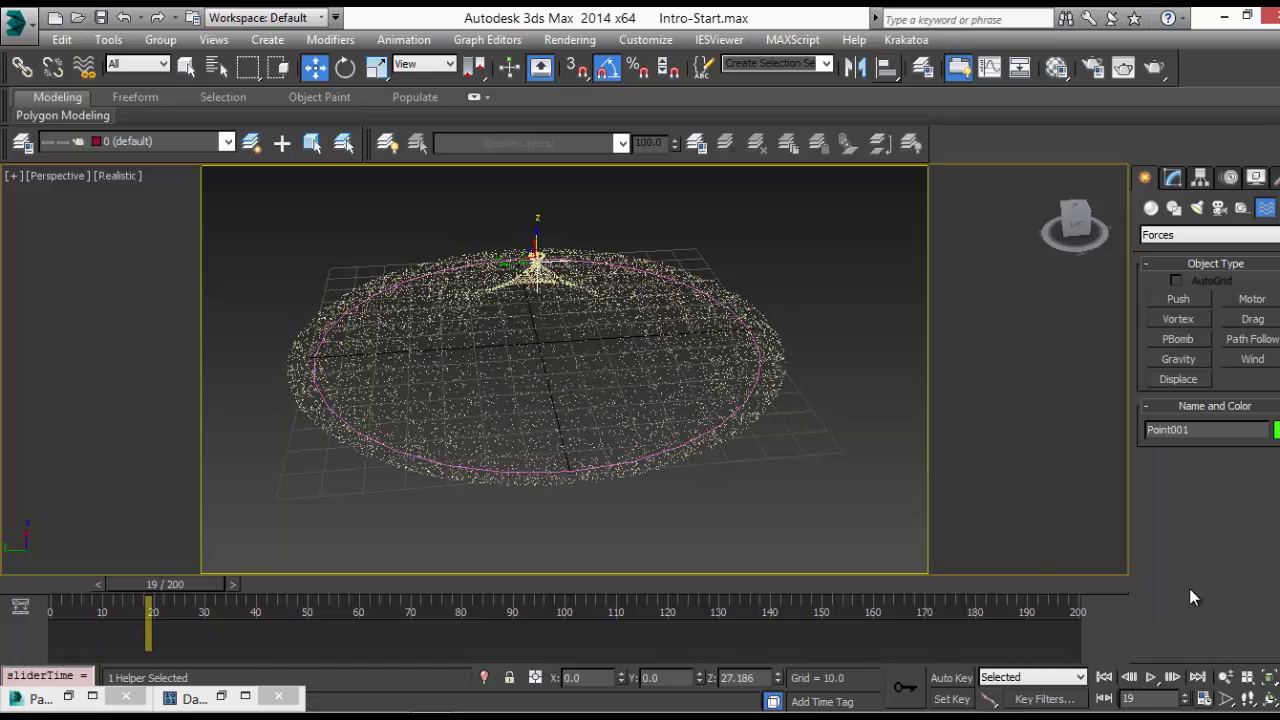
{"action": "left_click", "coordinate": [1268, 698]}
{"action": "key", "text": "e"}
{"action": "left_click_drag", "start_coordinate": [562, 376], "coordinate": [590, 405]}
{"action": "mouse_move", "coordinate": [130, 584]}
{"action": "left_mouse_down"}
{"action": "mouse_move", "coordinate": [41, 588]}
{"action": "mouse_move", "coordinate": [111, 583]}
{"action": "left_mouse_up"}
Move the Point002 helper to about Y 106 and advance the animation to frame 59 to check the particles
{"action": "key", "text": "w"}
{"action": "left_click", "coordinate": [513, 304]}
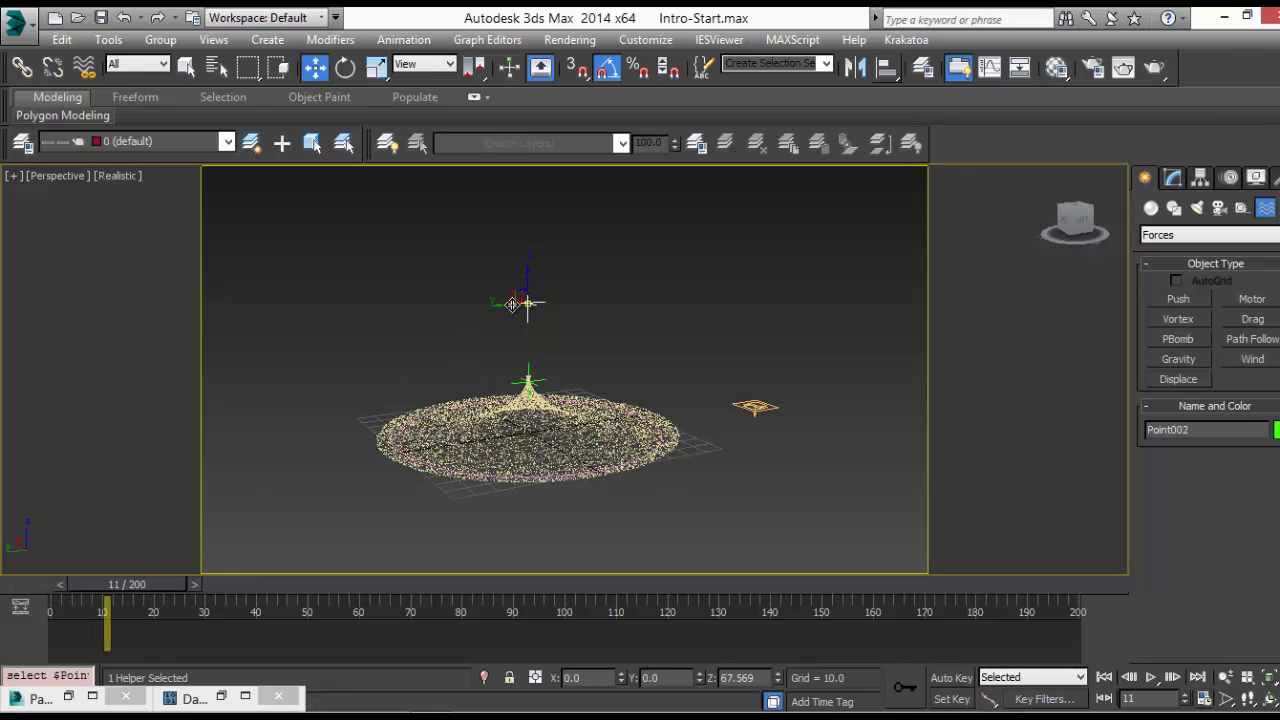
{"action": "left_click_drag", "start_coordinate": [513, 304], "coordinate": [277, 400]}
{"action": "left_click_drag", "start_coordinate": [118, 586], "coordinate": [358, 588]}
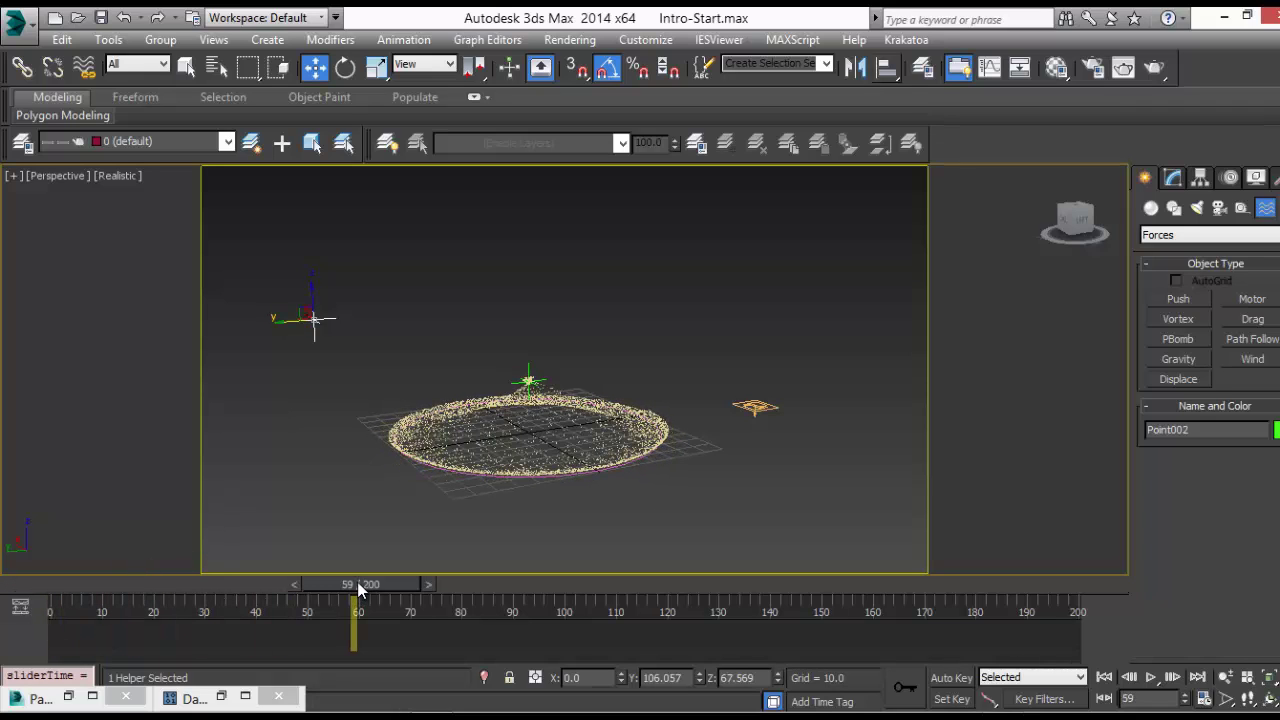
Undo the moves of both point helpers and return the animation to frame 0
{"action": "key", "text": "ctrl+z"}
{"action": "key", "text": "ctrl+z"}
{"action": "key", "text": "ctrl+z"}
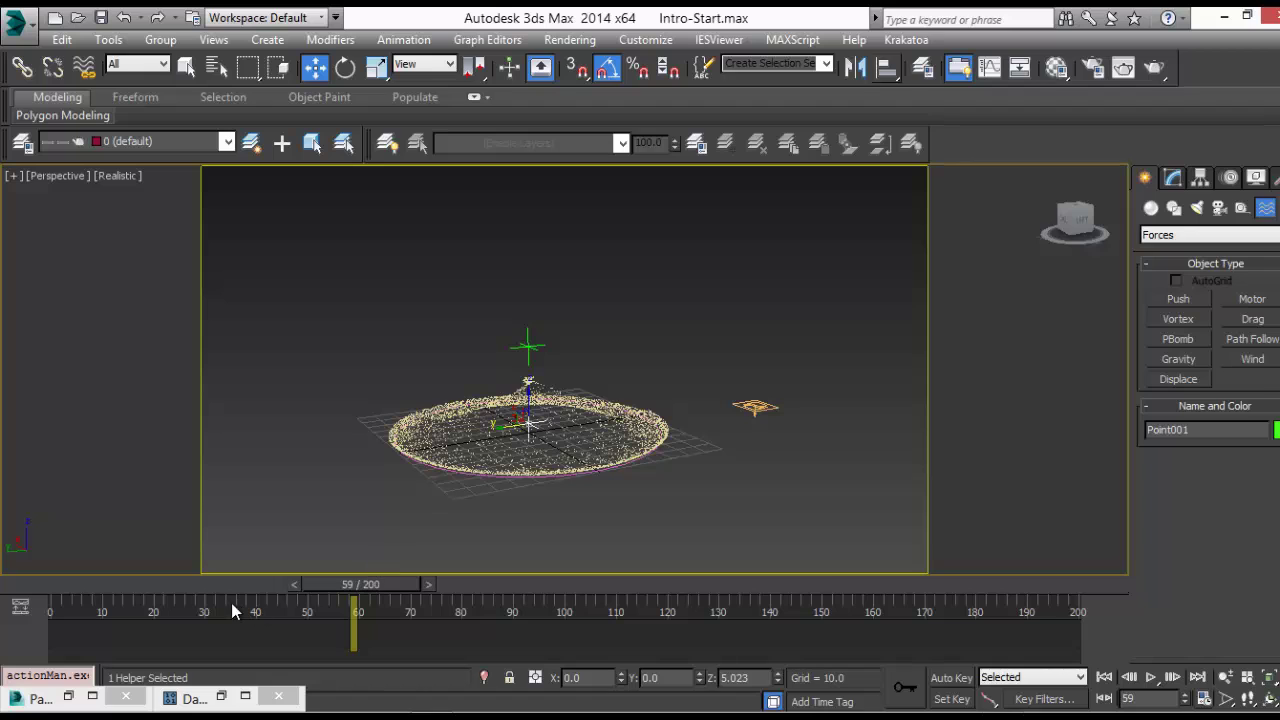
{"action": "left_click_drag", "start_coordinate": [117, 590], "coordinate": [57, 570]}
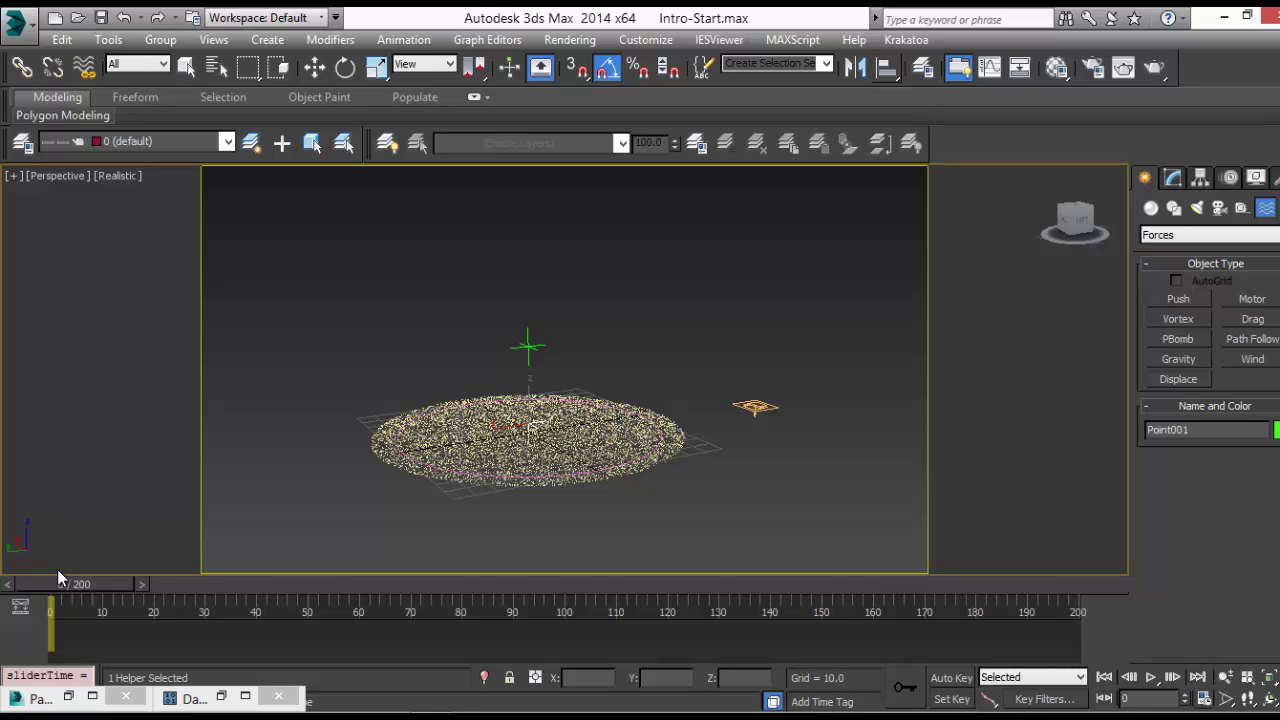
{"action": "key", "text": "w"}
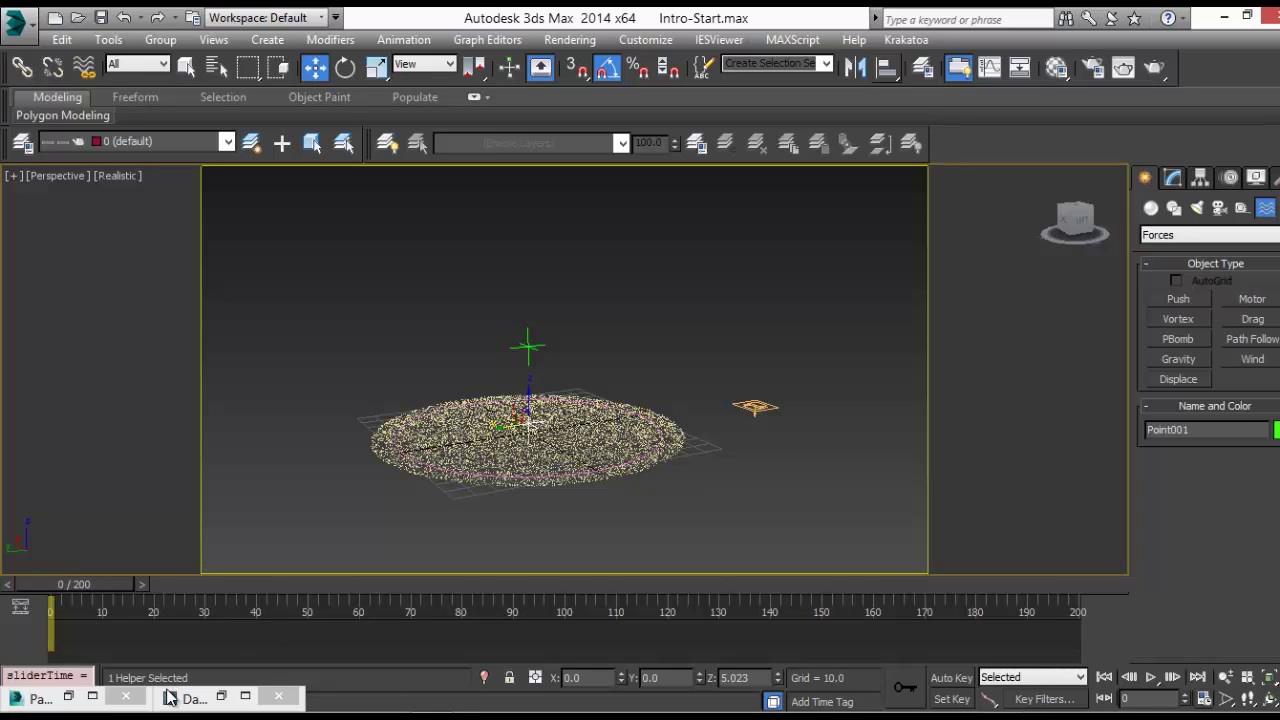
In the Data Test 001 data flow, add an Input Custom operator beside the Falloff group, reading the Output_New_Particle_Dis_Vec channel
{"action": "left_click", "coordinate": [221, 696]}
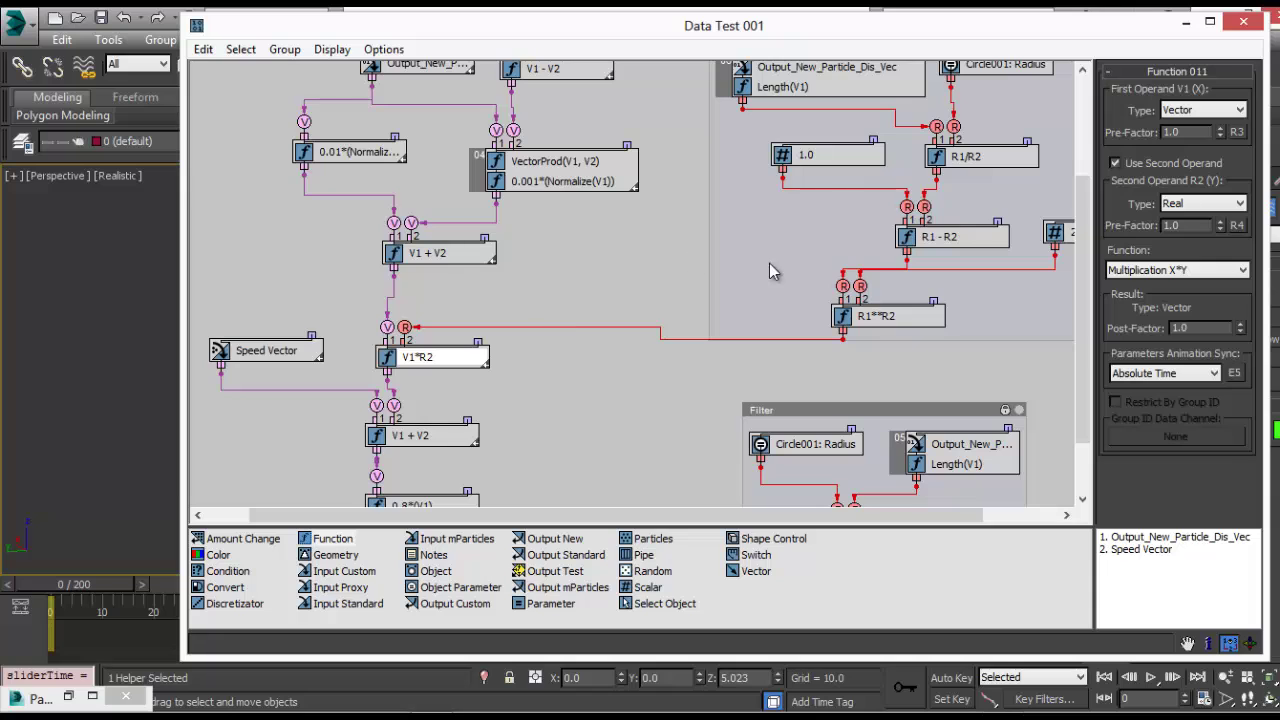
{"action": "middle_click_drag", "start_coordinate": [769, 270], "coordinate": [604, 213]}
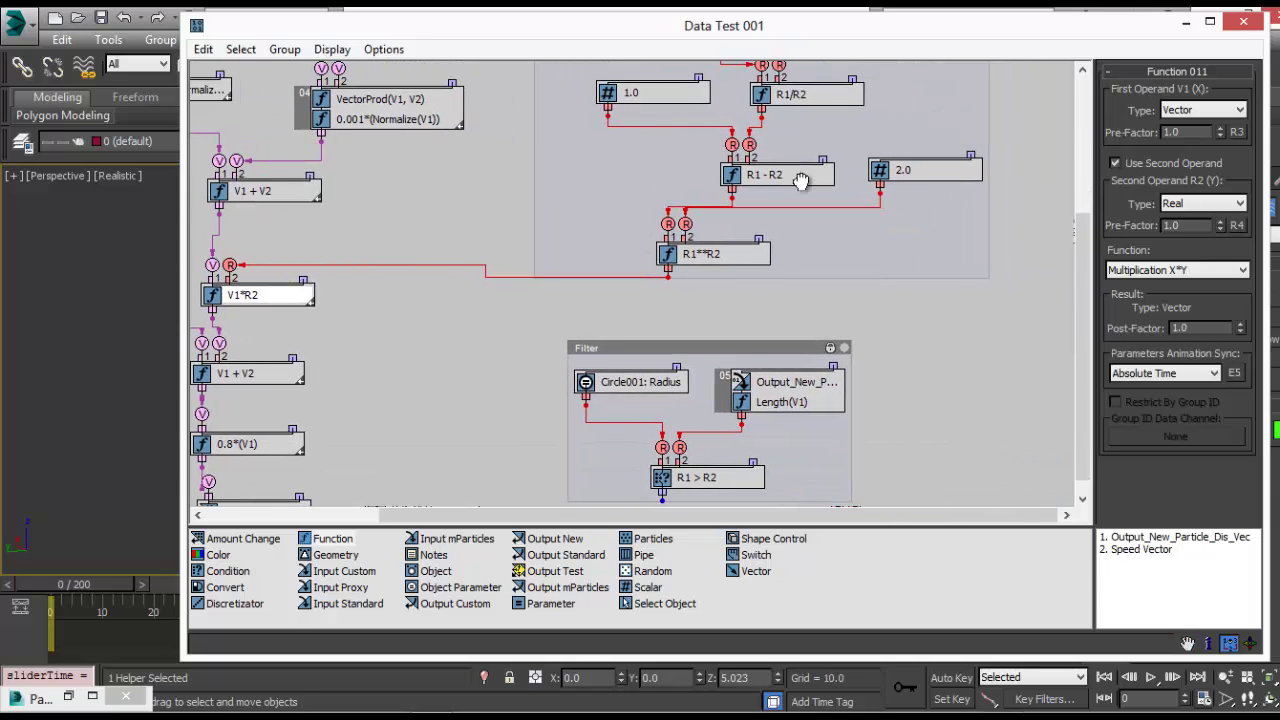
{"action": "middle_click_drag", "start_coordinate": [801, 180], "coordinate": [604, 334]}
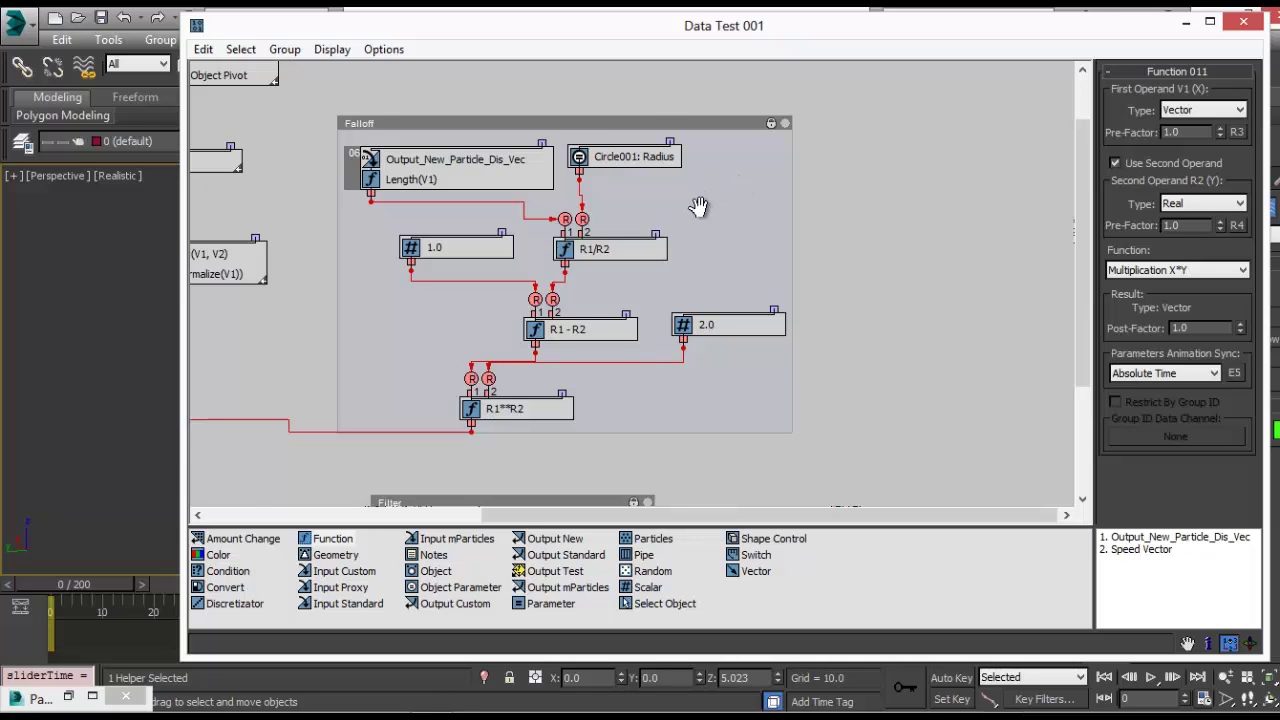
{"action": "middle_click_drag", "start_coordinate": [699, 199], "coordinate": [557, 208]}
{"action": "double_click", "coordinate": [606, 20]}
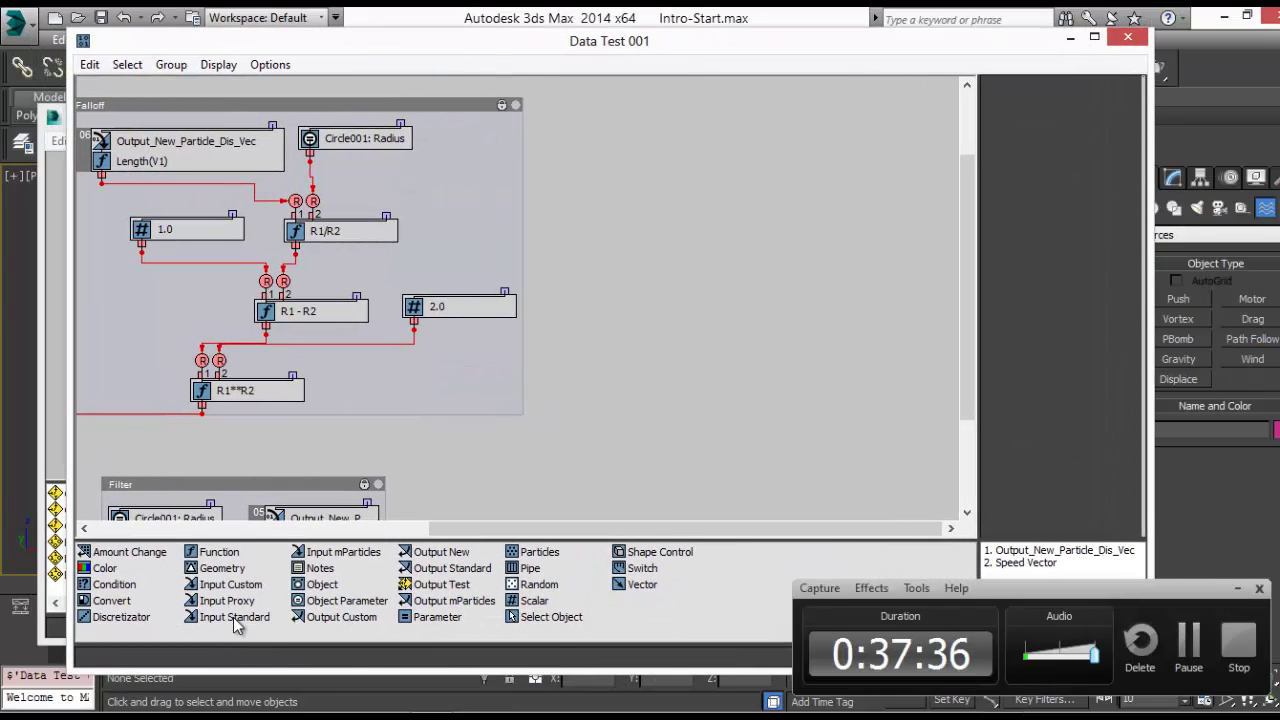
{"action": "left_click_drag", "start_coordinate": [230, 584], "coordinate": [608, 200]}
{"action": "left_click", "coordinate": [1048, 140]}
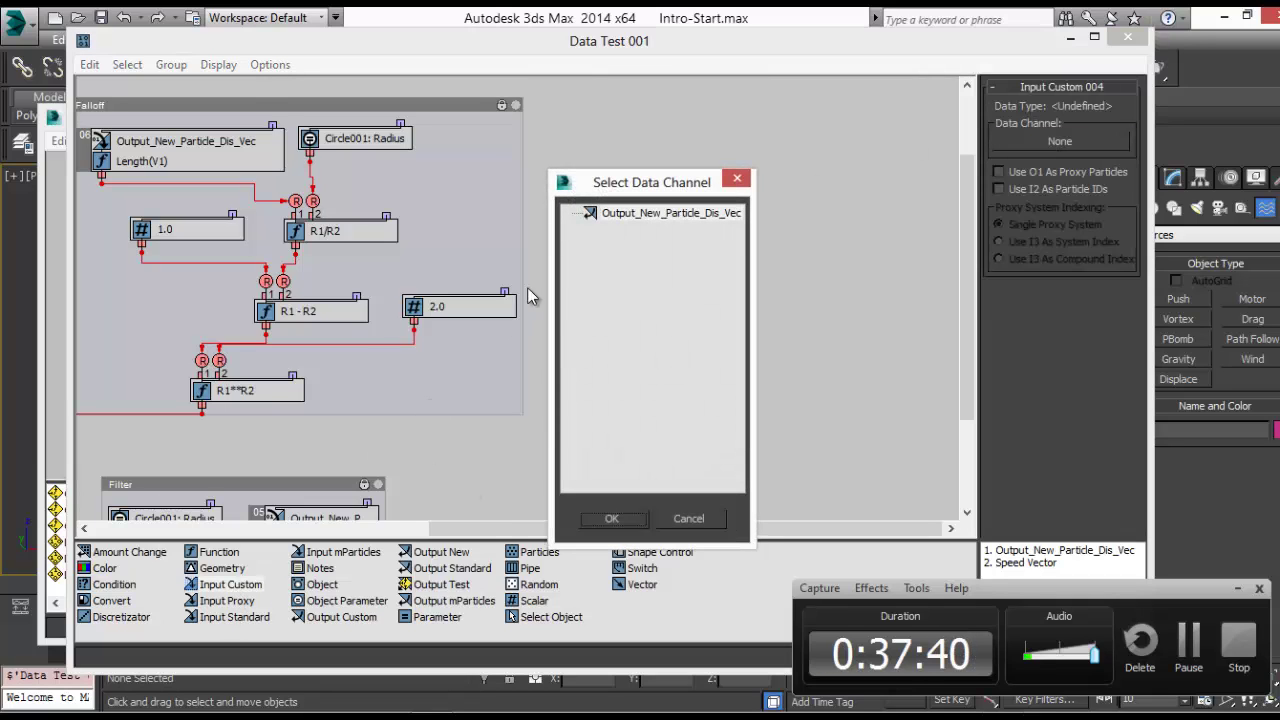
{"action": "double_click", "coordinate": [660, 214]}
{"action": "left_click_drag", "start_coordinate": [625, 194], "coordinate": [605, 166]}
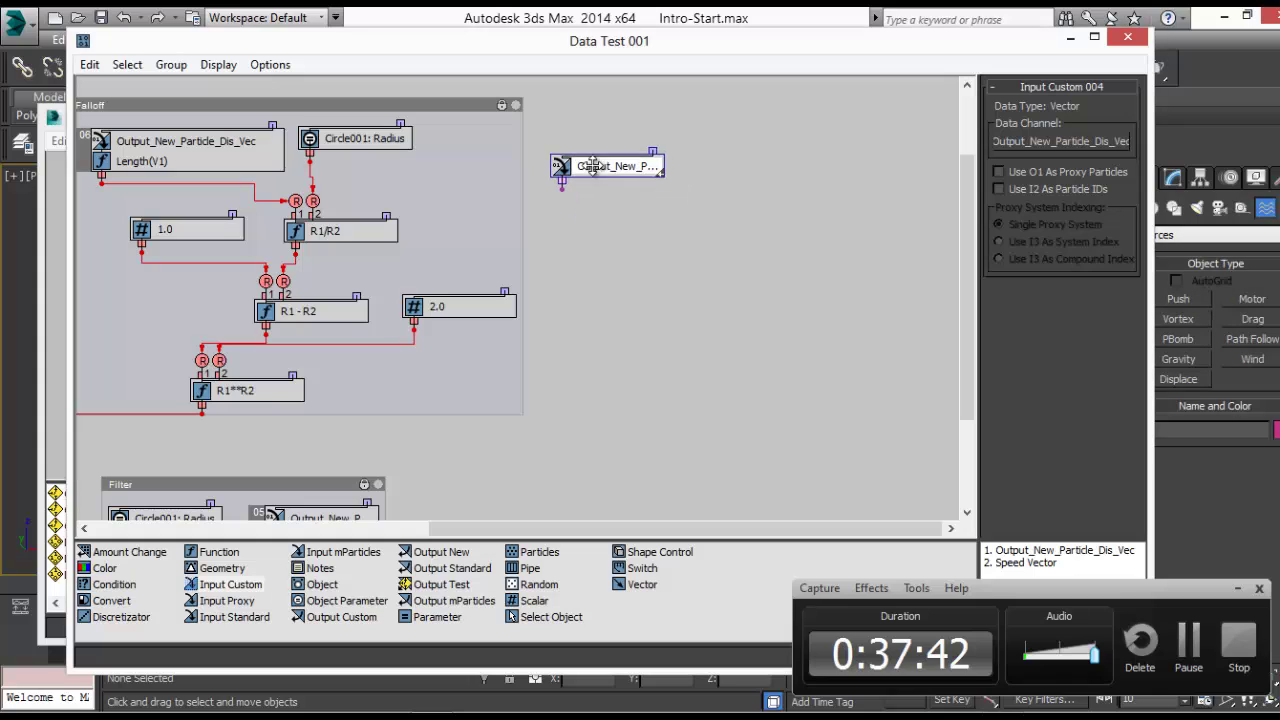
Add a single-operand Length function of Vector type and feed it from the new Output_New_Particle_Dis_Vec input
{"action": "left_click_drag", "start_coordinate": [212, 556], "coordinate": [700, 258]}
{"action": "left_click", "coordinate": [1025, 180]}
{"action": "left_click", "coordinate": [1087, 125]}
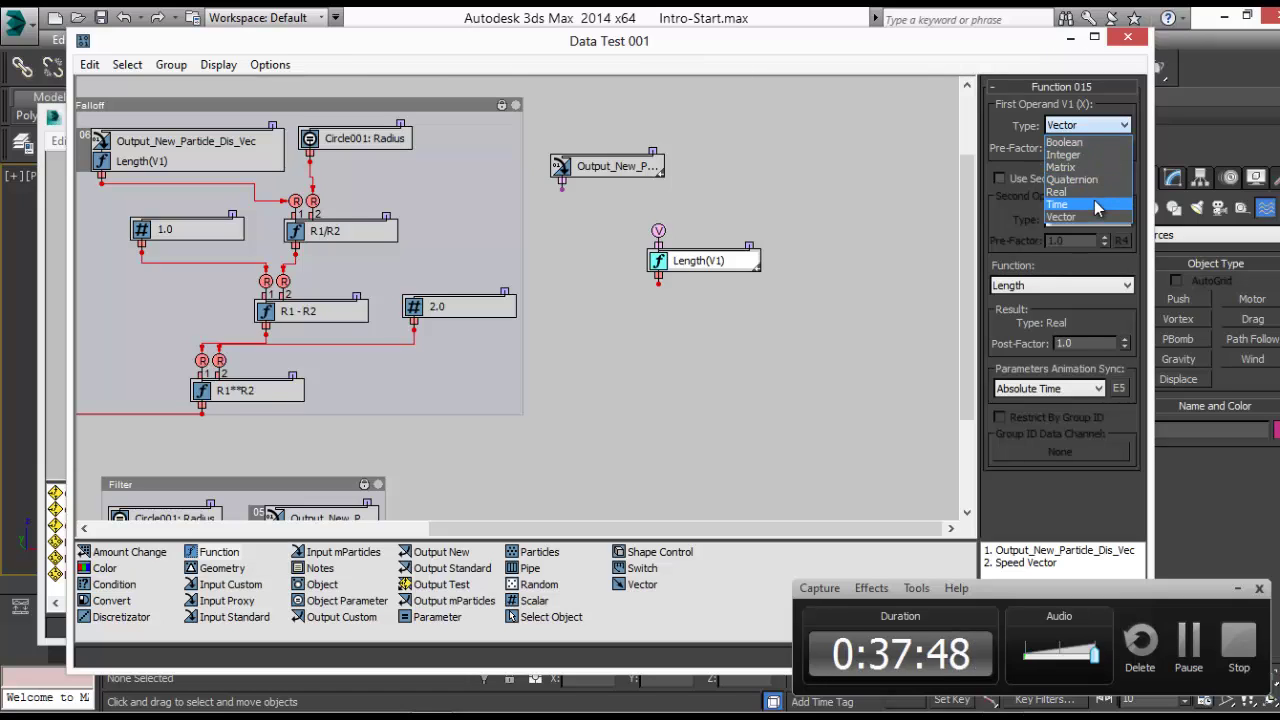
{"action": "left_click", "coordinate": [1006, 160]}
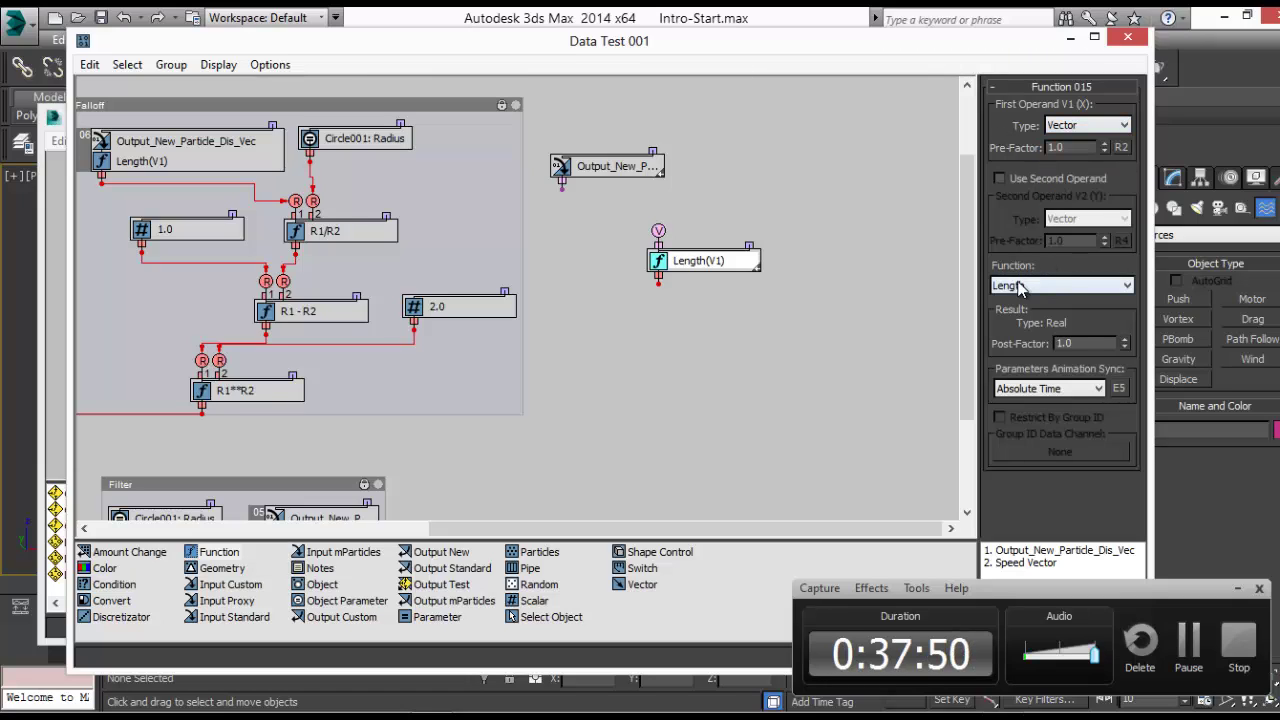
{"action": "left_click_drag", "start_coordinate": [562, 186], "coordinate": [720, 167]}
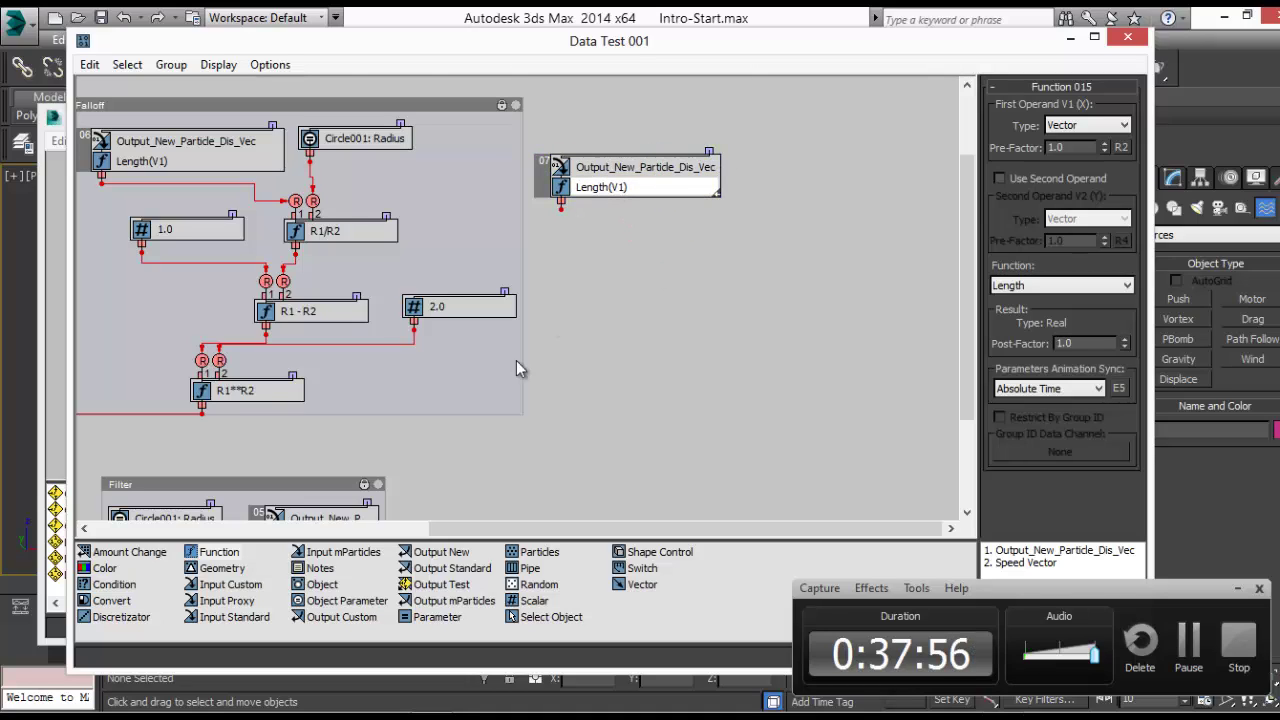
Add a Scalar operator beside the new Length function and set its value to 20
{"action": "left_click_drag", "start_coordinate": [522, 603], "coordinate": [750, 186]}
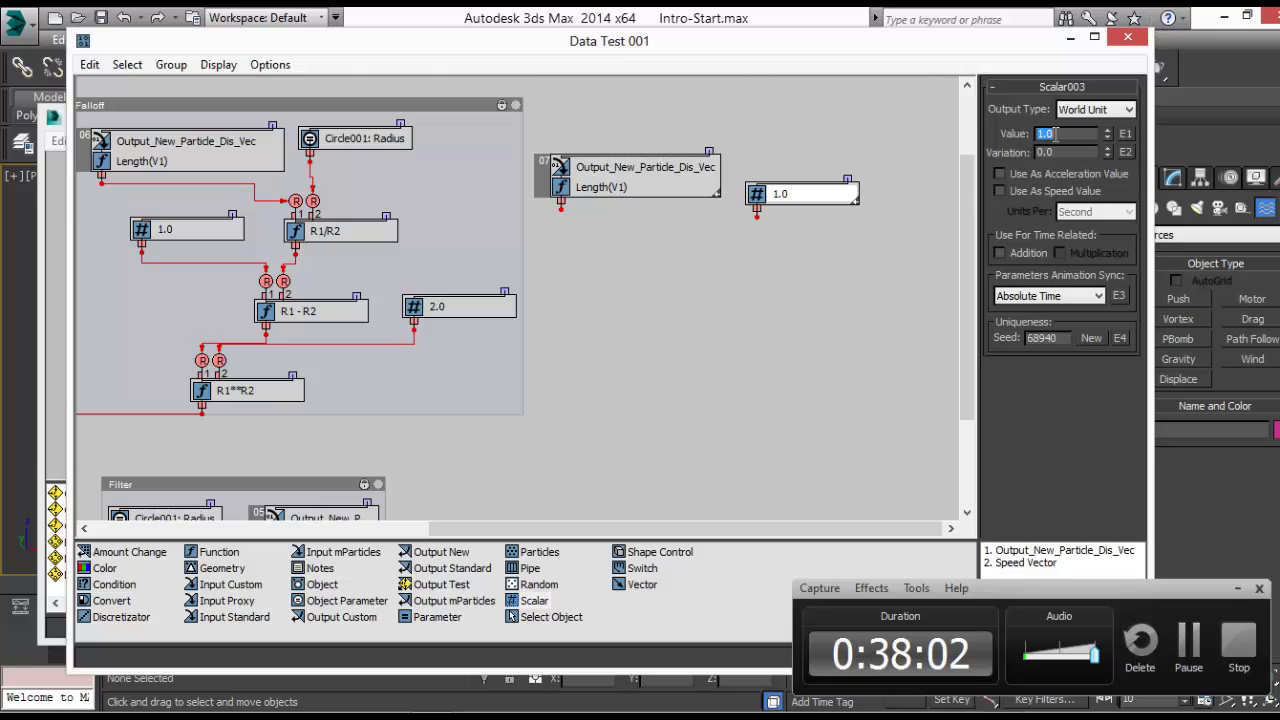
{"action": "type", "text": "20"}
{"action": "key", "text": "Return"}
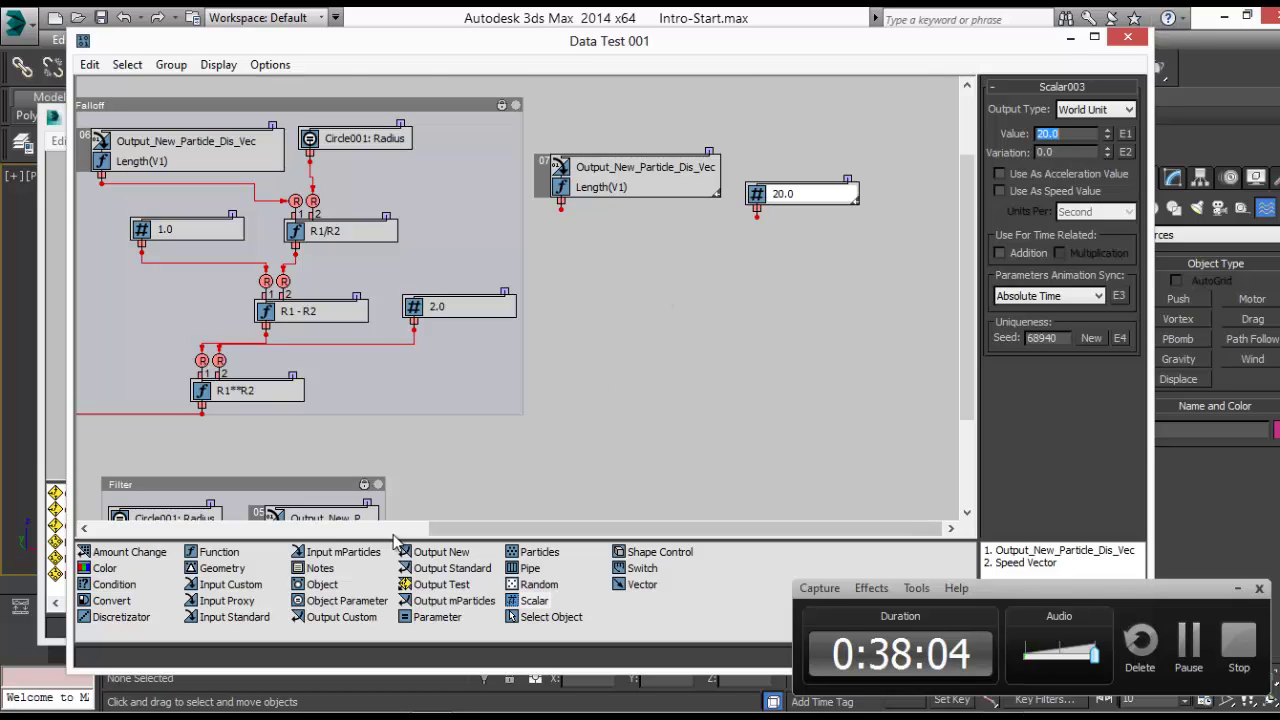
Add a Condition that tests whether the Length output is less than value A, and wire the 20.0 scalar into A
{"action": "left_click_drag", "start_coordinate": [112, 584], "coordinate": [561, 207]}
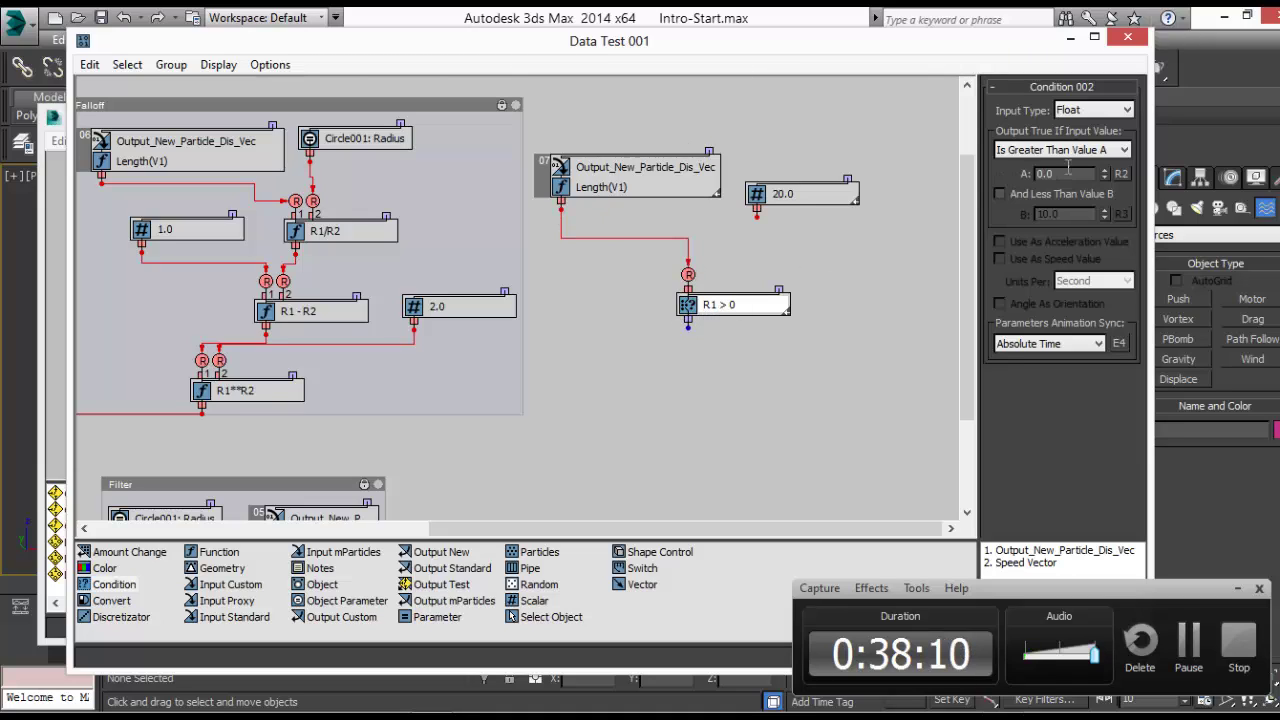
{"action": "left_click", "coordinate": [1120, 149]}
{"action": "left_click", "coordinate": [1118, 174]}
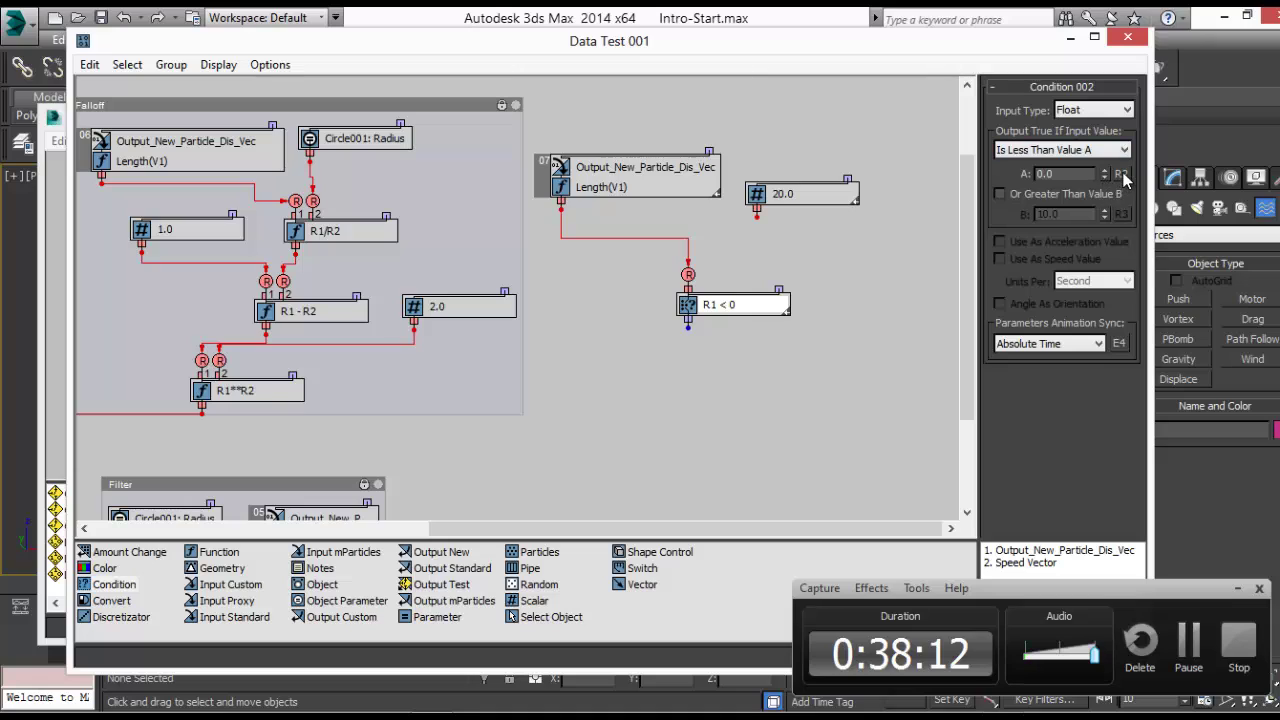
{"action": "left_click", "coordinate": [1121, 174]}
{"action": "mouse_move", "coordinate": [705, 274]}
{"action": "left_mouse_down"}
{"action": "mouse_move", "coordinate": [756, 240]}
{"action": "mouse_move", "coordinate": [760, 218]}
{"action": "mouse_move", "coordinate": [706, 275]}
{"action": "left_mouse_up"}
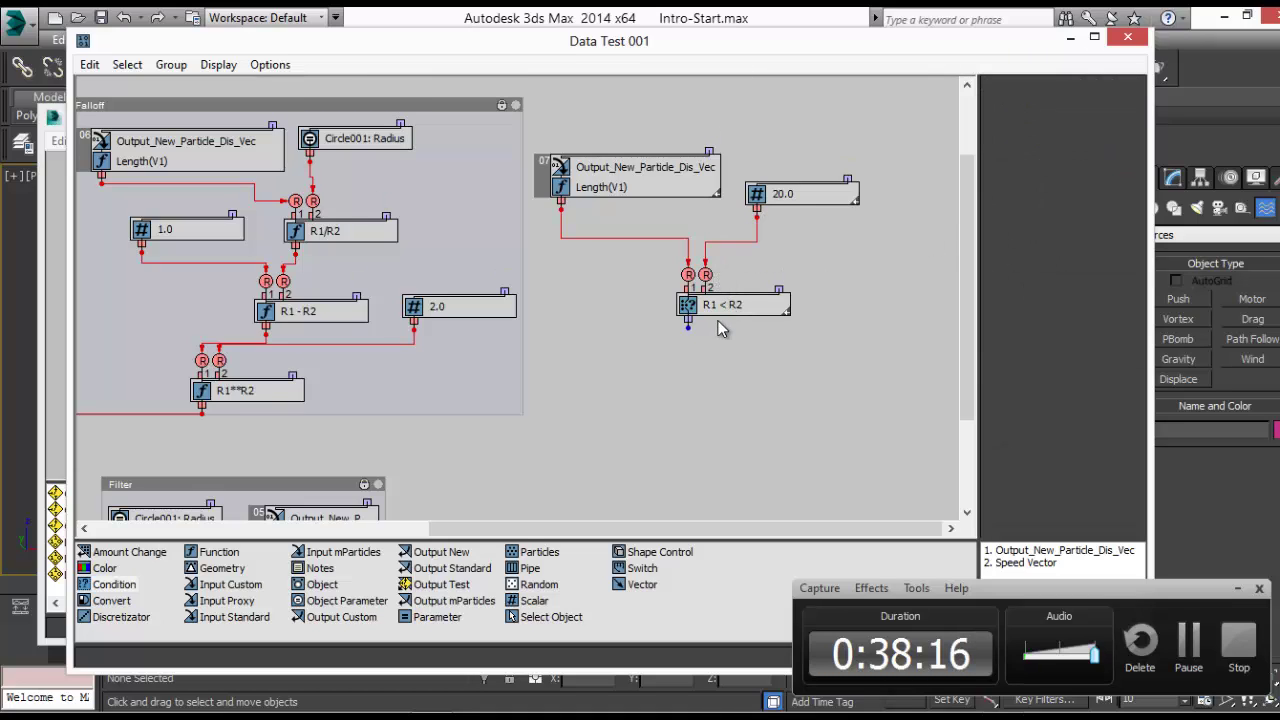
Add an Output Test fed by the R1 < R2 condition and minimize the data flow and Particle View windows
{"action": "left_click_drag", "start_coordinate": [450, 585], "coordinate": [625, 387]}
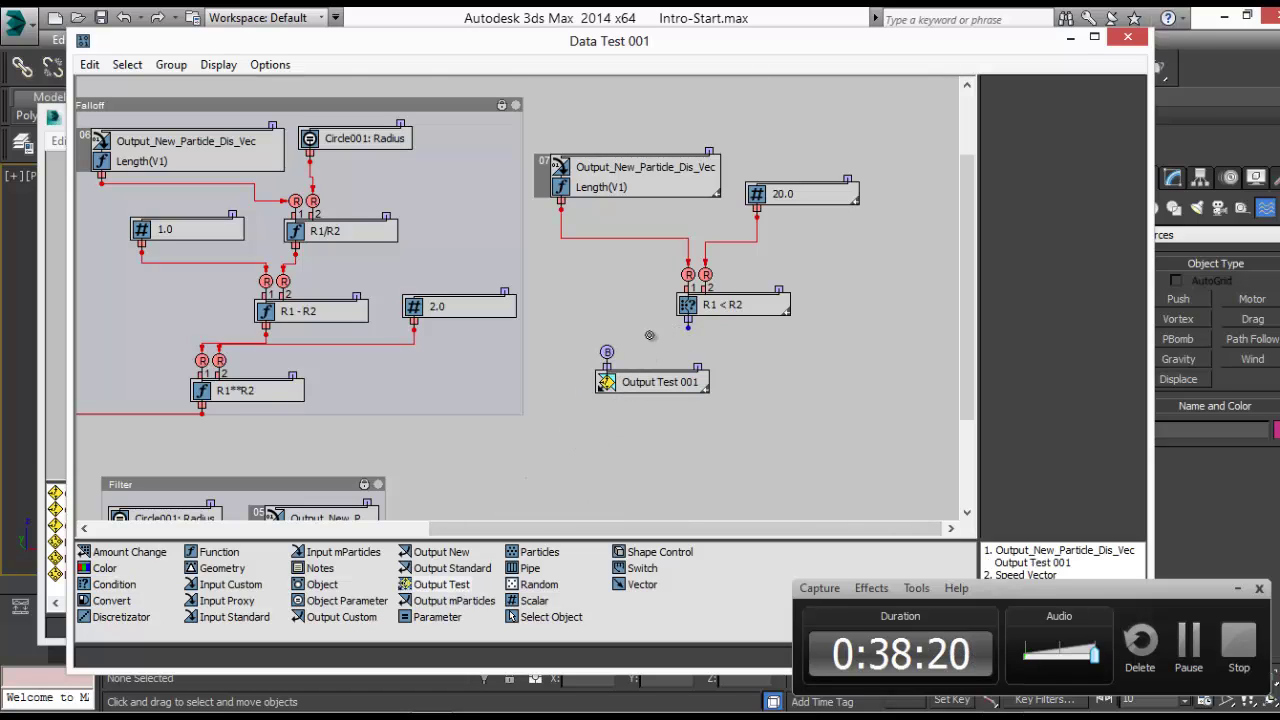
{"action": "left_click_drag", "start_coordinate": [688, 326], "coordinate": [606, 352]}
{"action": "left_click", "coordinate": [1070, 37]}
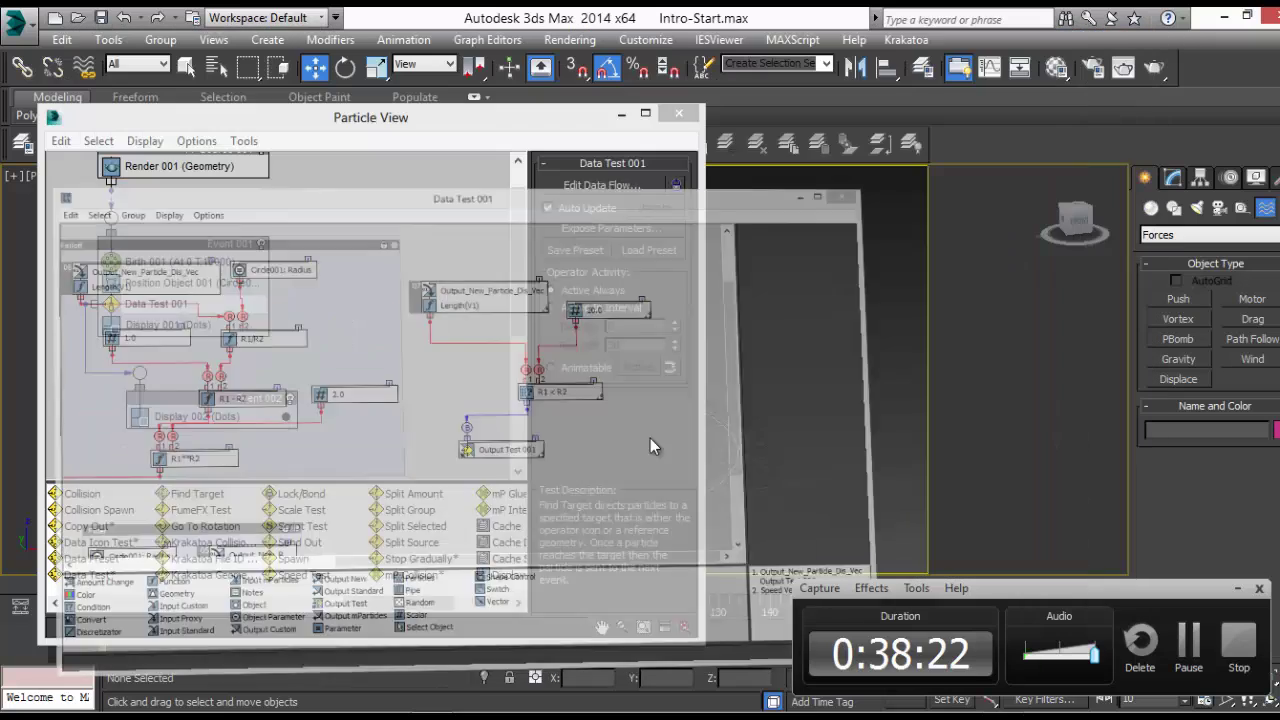
{"action": "left_click", "coordinate": [621, 113]}
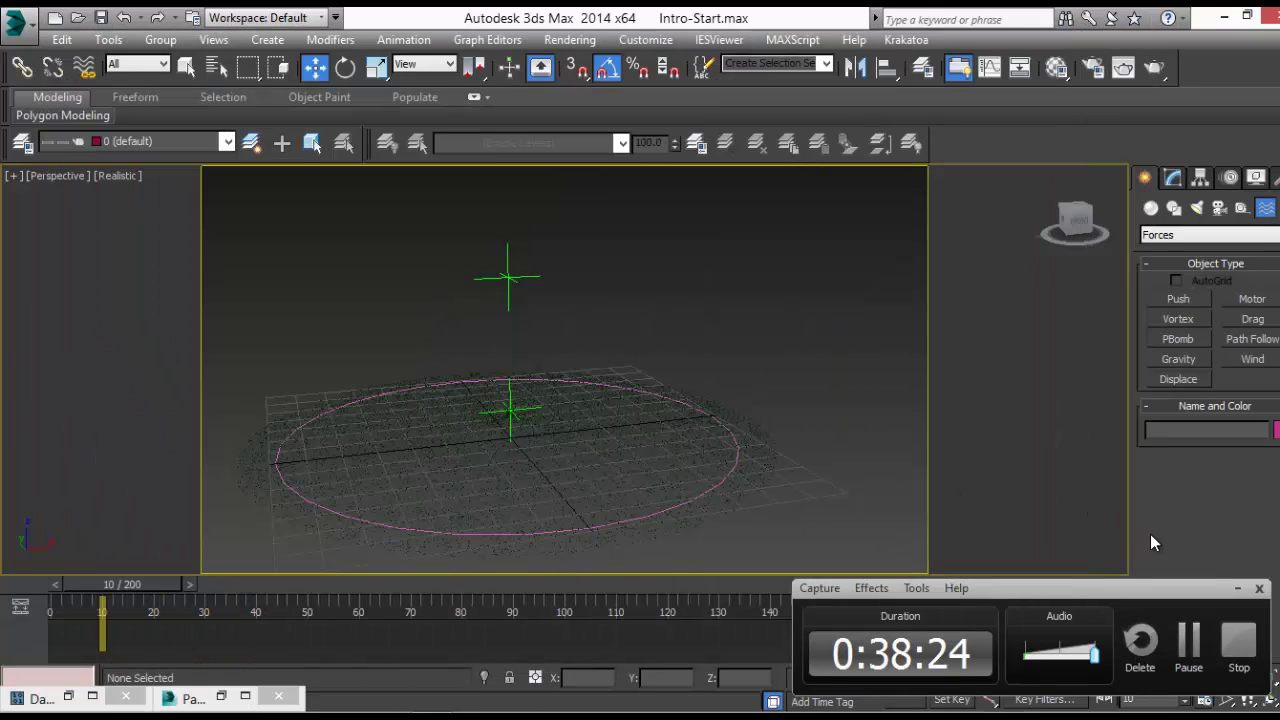
Advance the animation to frame 16 to check the effect of the distance test
{"action": "left_click", "coordinate": [1238, 588]}
{"action": "left_click_drag", "start_coordinate": [118, 590], "coordinate": [146, 580]}
{"action": "key", "text": "w"}
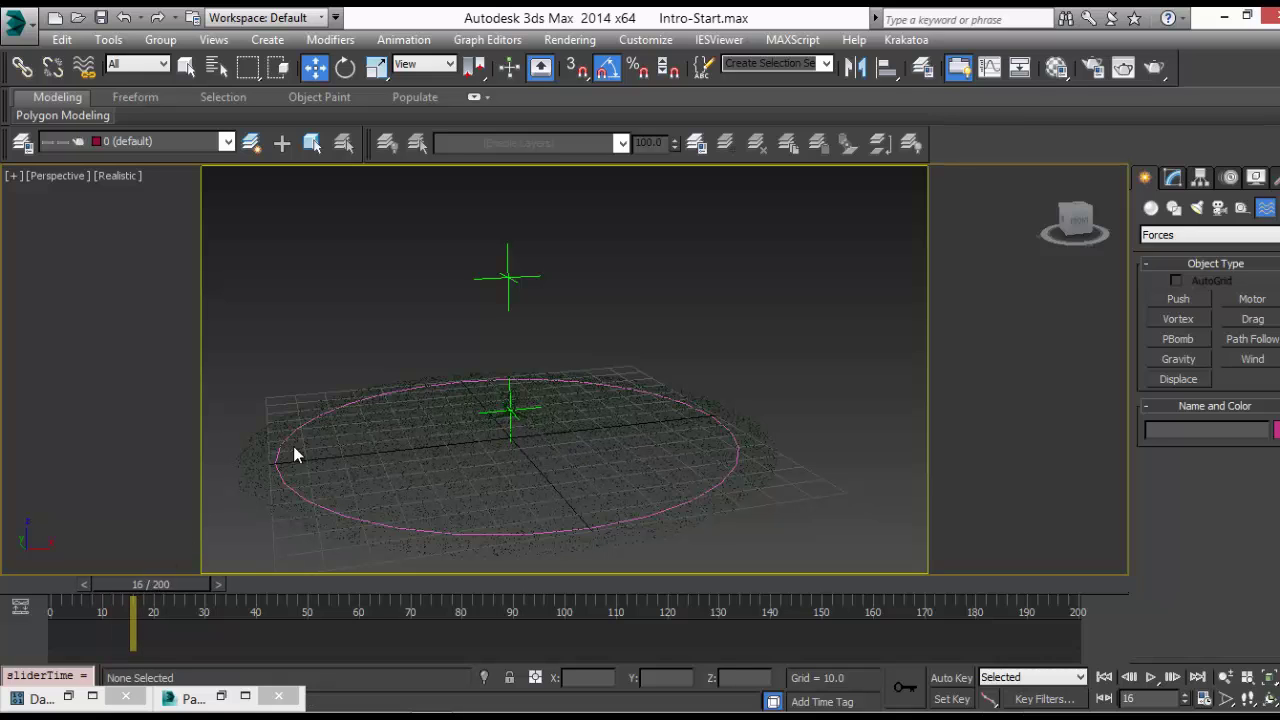
Reopen the data flow to review the settings of the R1 < R2 condition, and minimize it again
{"action": "left_click", "coordinate": [67, 696]}
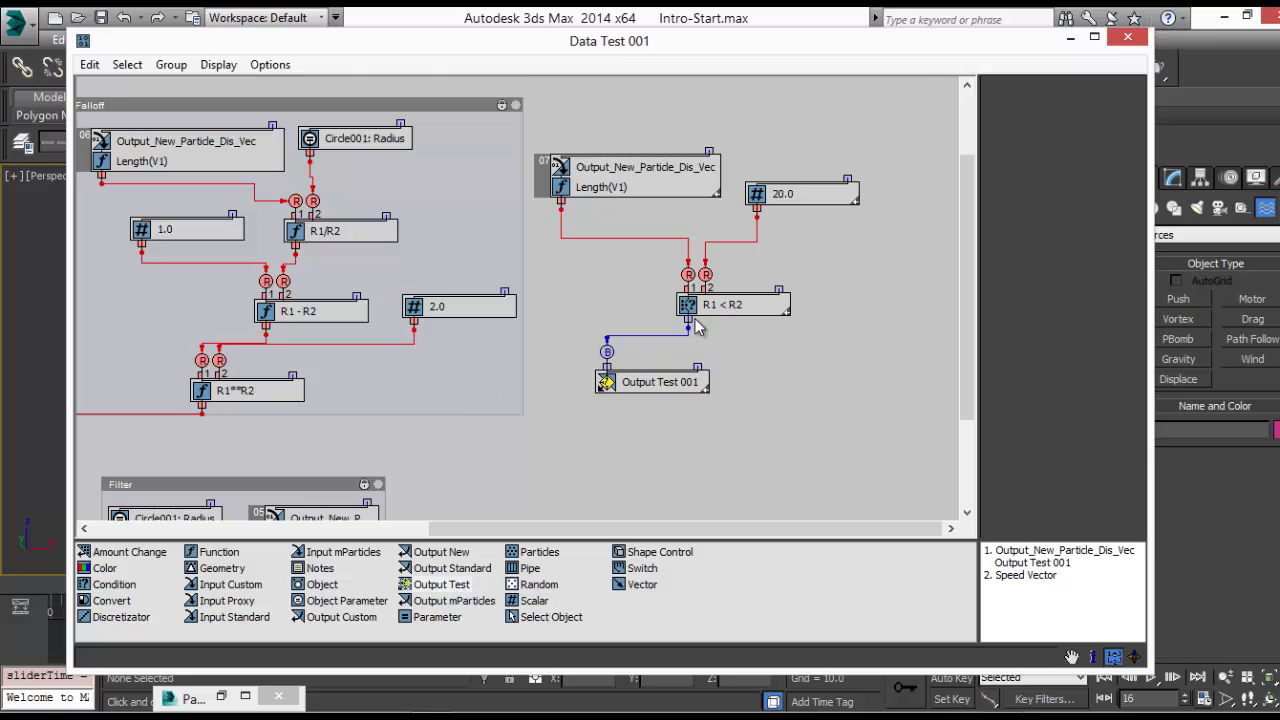
{"action": "left_click", "coordinate": [745, 308]}
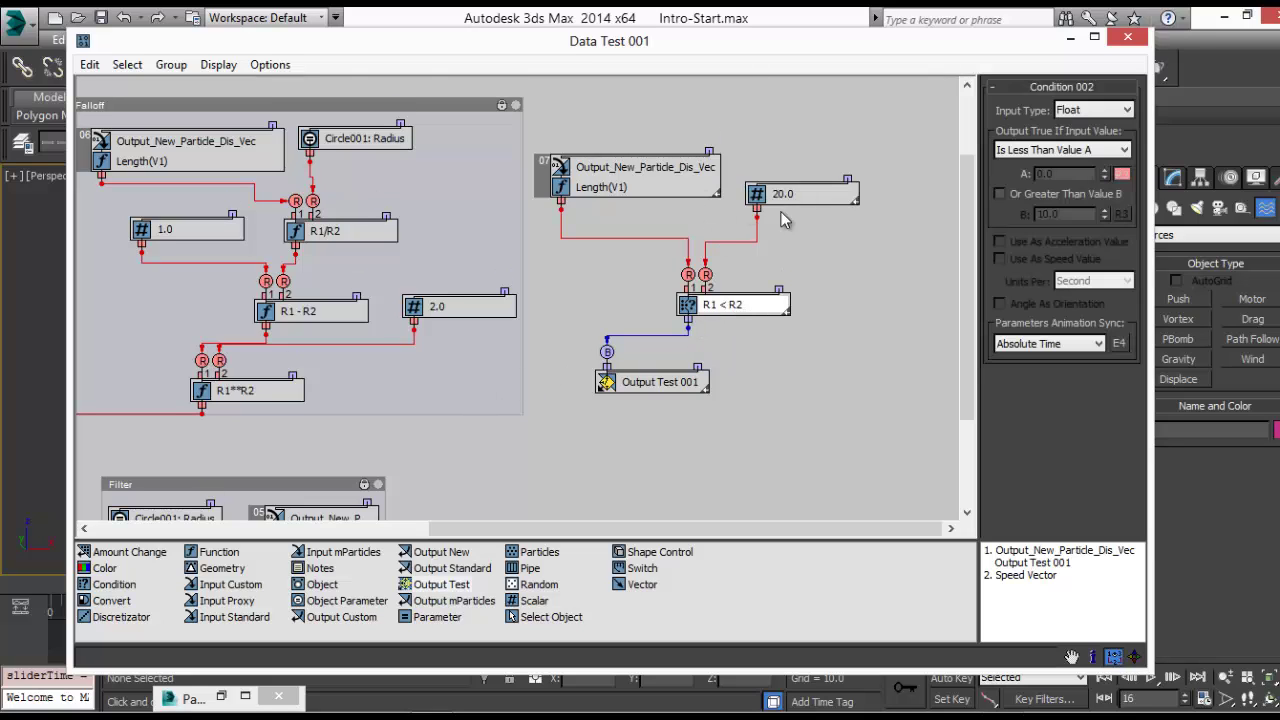
{"action": "left_click", "coordinate": [1062, 40]}
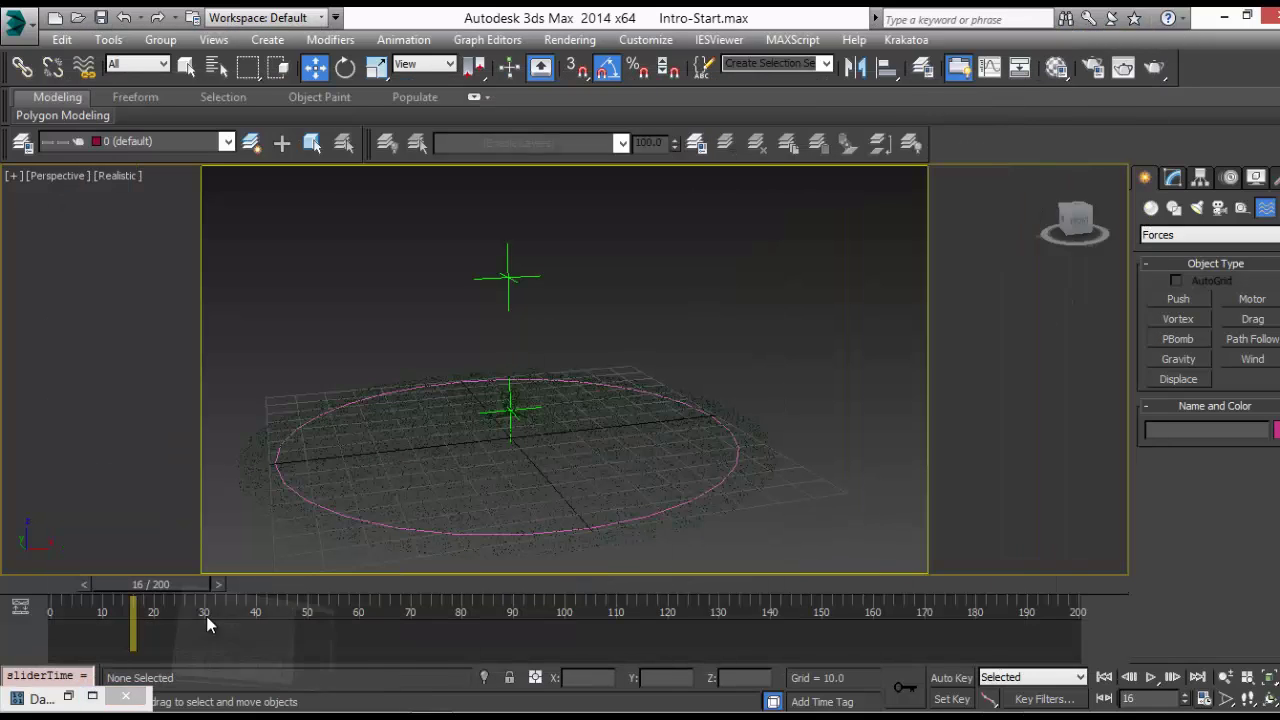
Check Event 002 in Particle View, minimize it and advance the animation to frame 40
{"action": "left_click", "coordinate": [221, 695]}
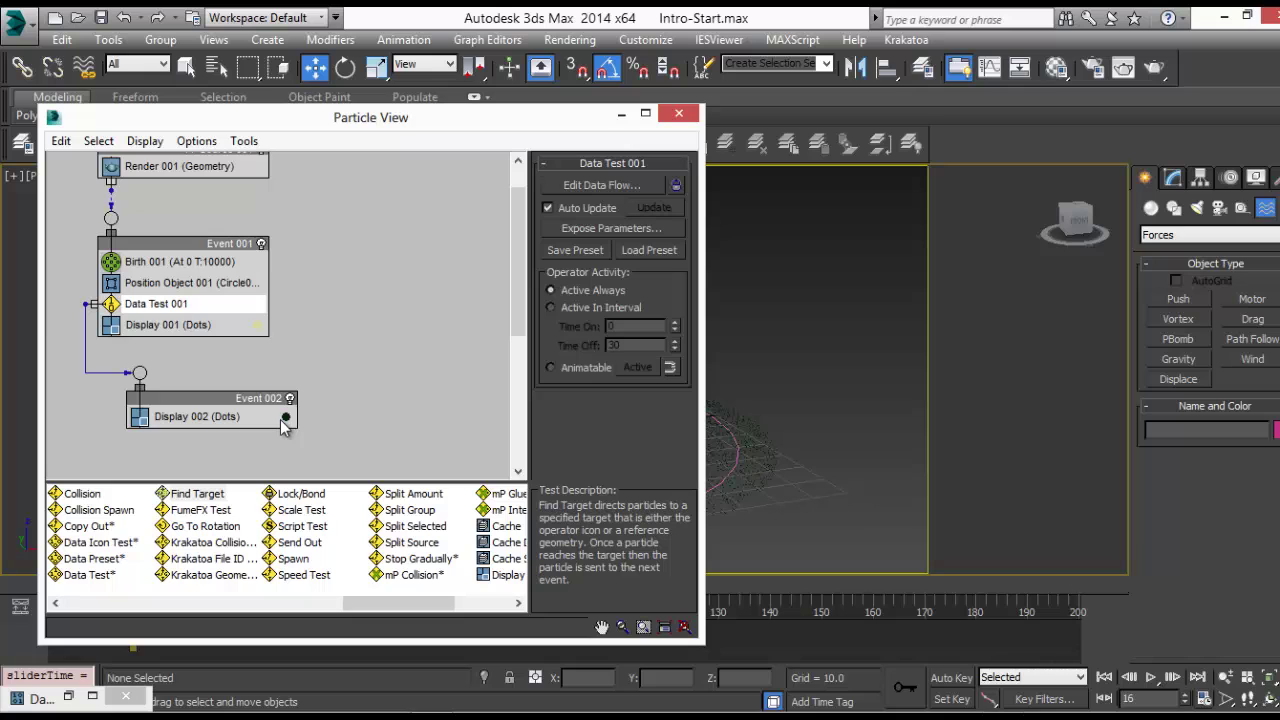
{"action": "left_click", "coordinate": [620, 114]}
{"action": "left_click_drag", "start_coordinate": [124, 584], "coordinate": [252, 545]}
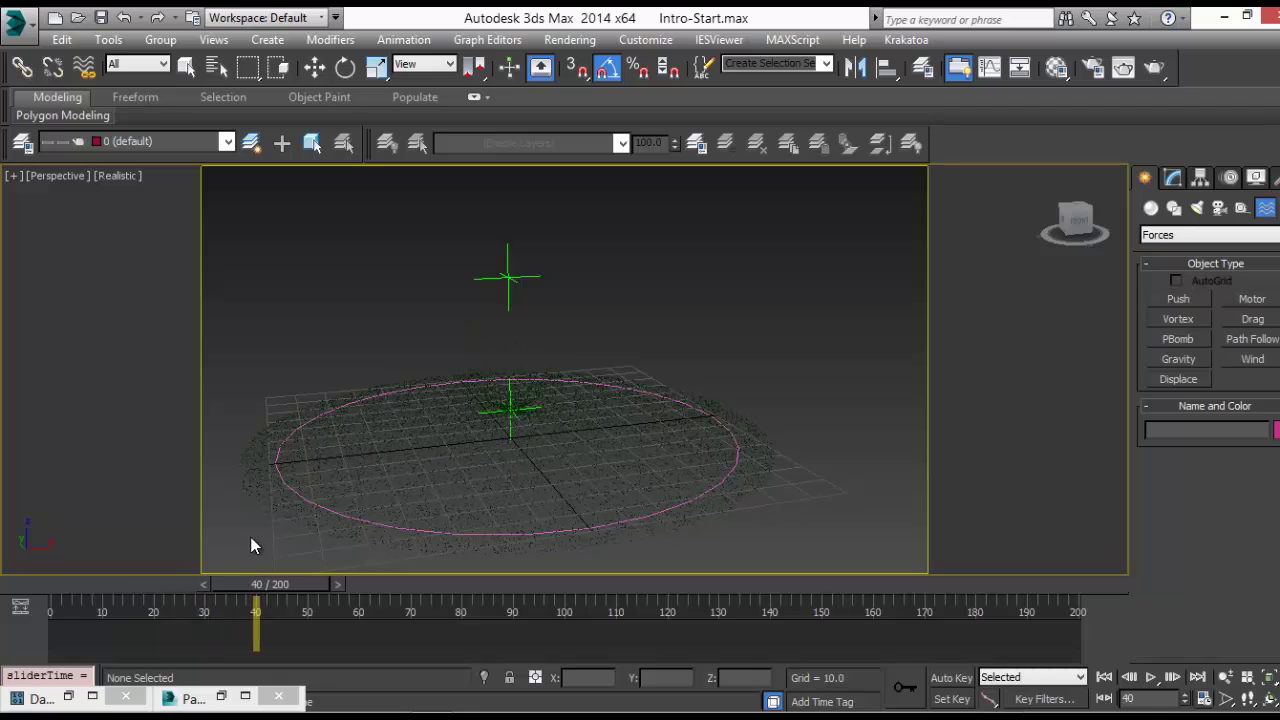
Set the execution order of Output Test 001 to 2 so that it follows Speed Vector
{"action": "left_click", "coordinate": [68, 696]}
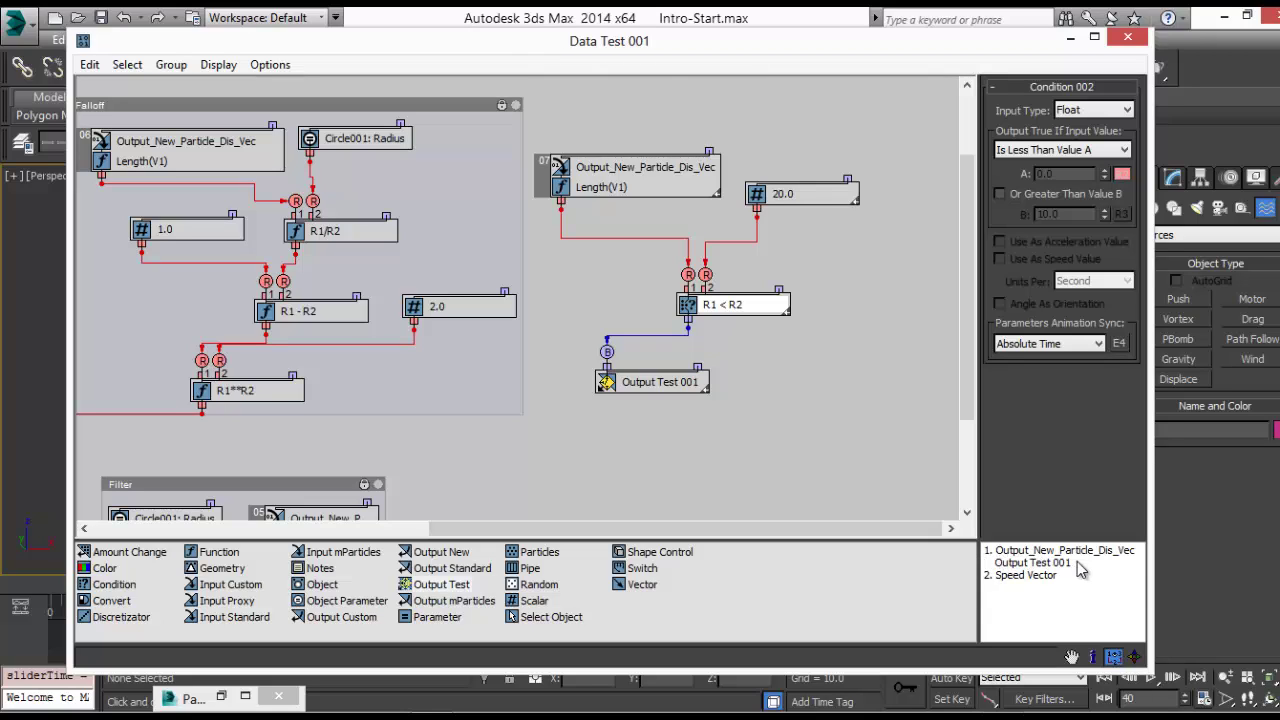
{"action": "left_click", "coordinate": [643, 386]}
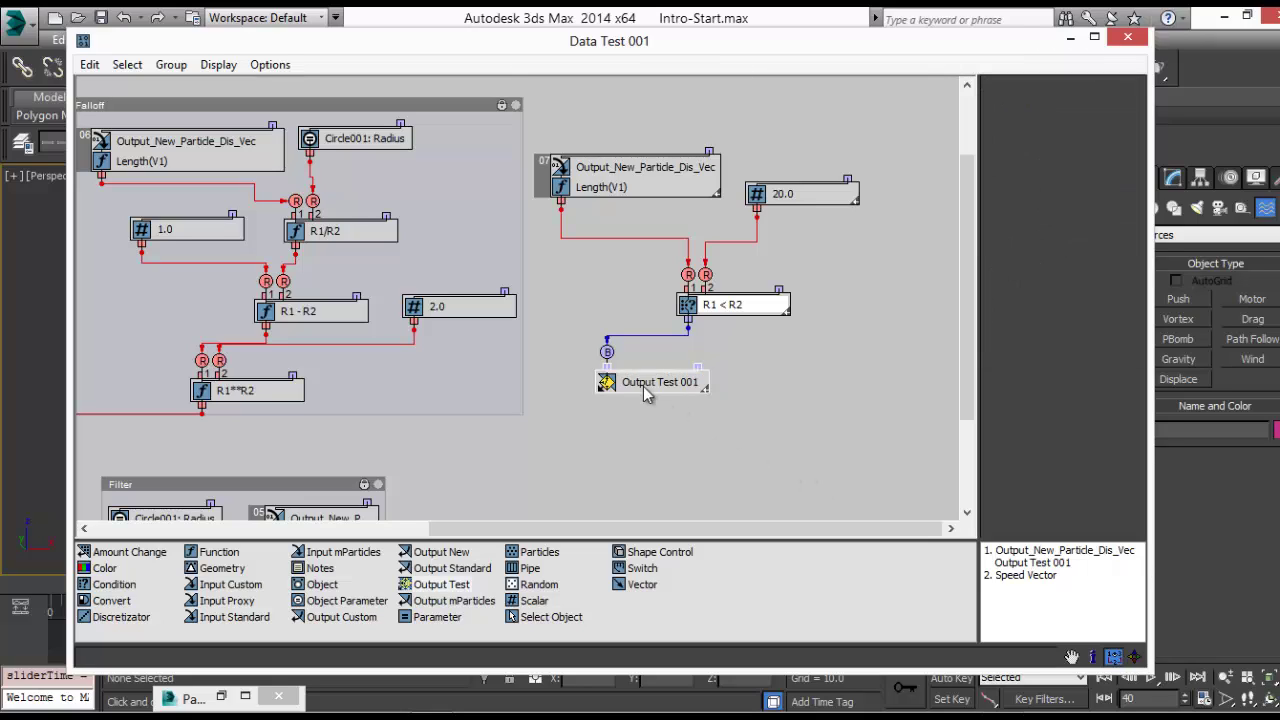
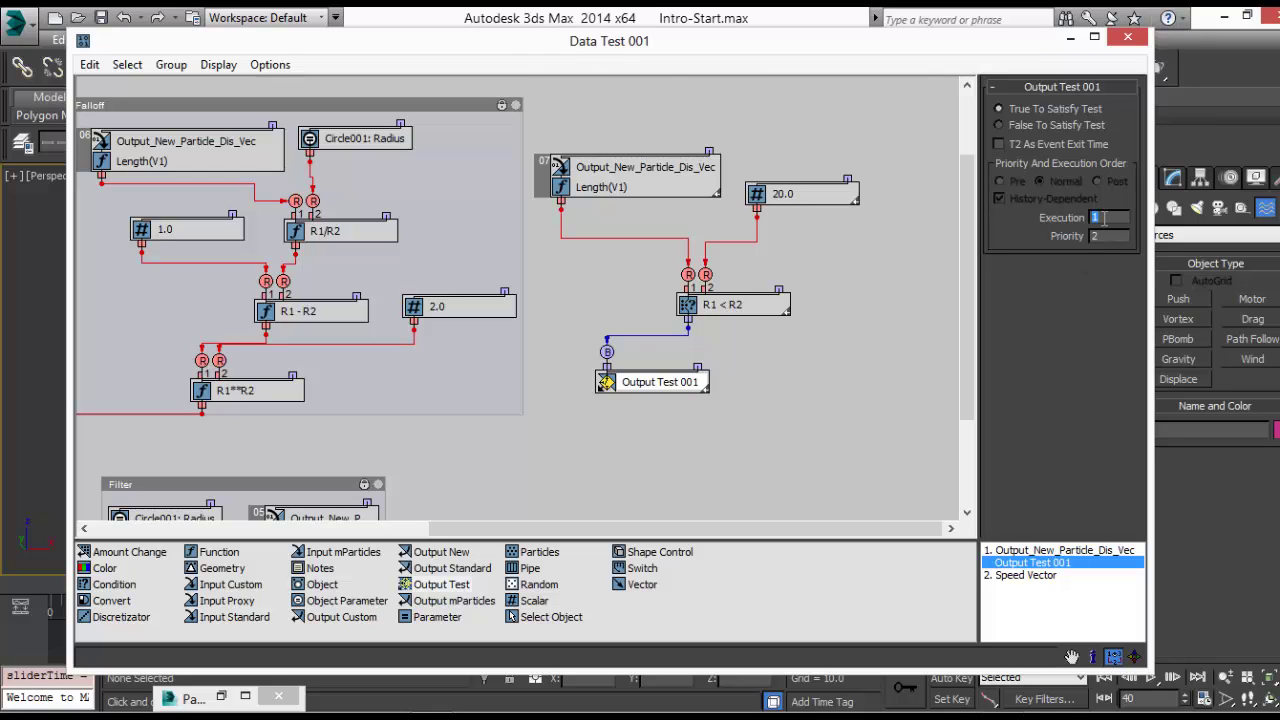
{"action": "left_click_drag", "start_coordinate": [1057, 596], "coordinate": [1052, 590]}
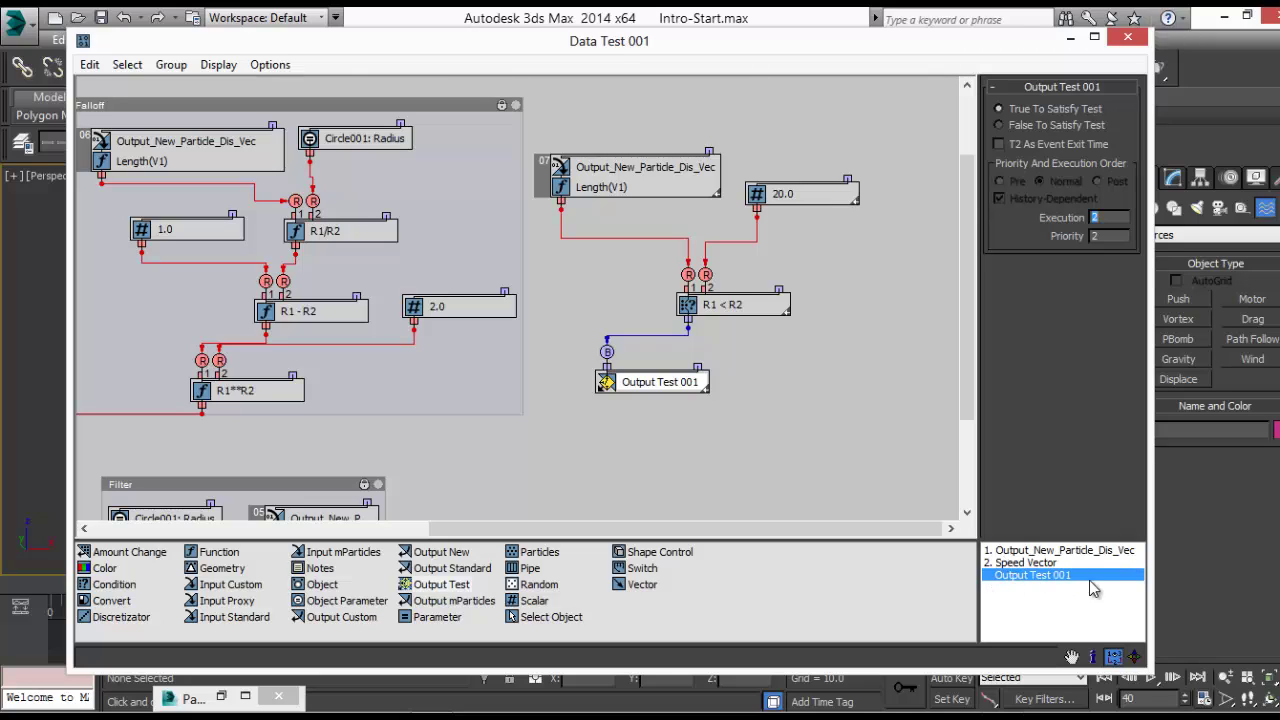
Minimize the data flow and return the animation to frame 0 to check the particles
{"action": "left_click", "coordinate": [1070, 37]}
{"action": "mouse_move", "coordinate": [80, 590]}
{"action": "left_mouse_down"}
{"action": "mouse_move", "coordinate": [125, 592]}
{"action": "mouse_move", "coordinate": [186, 567]}
{"action": "mouse_move", "coordinate": [70, 584]}
{"action": "left_mouse_up"}
{"action": "key", "text": "w"}
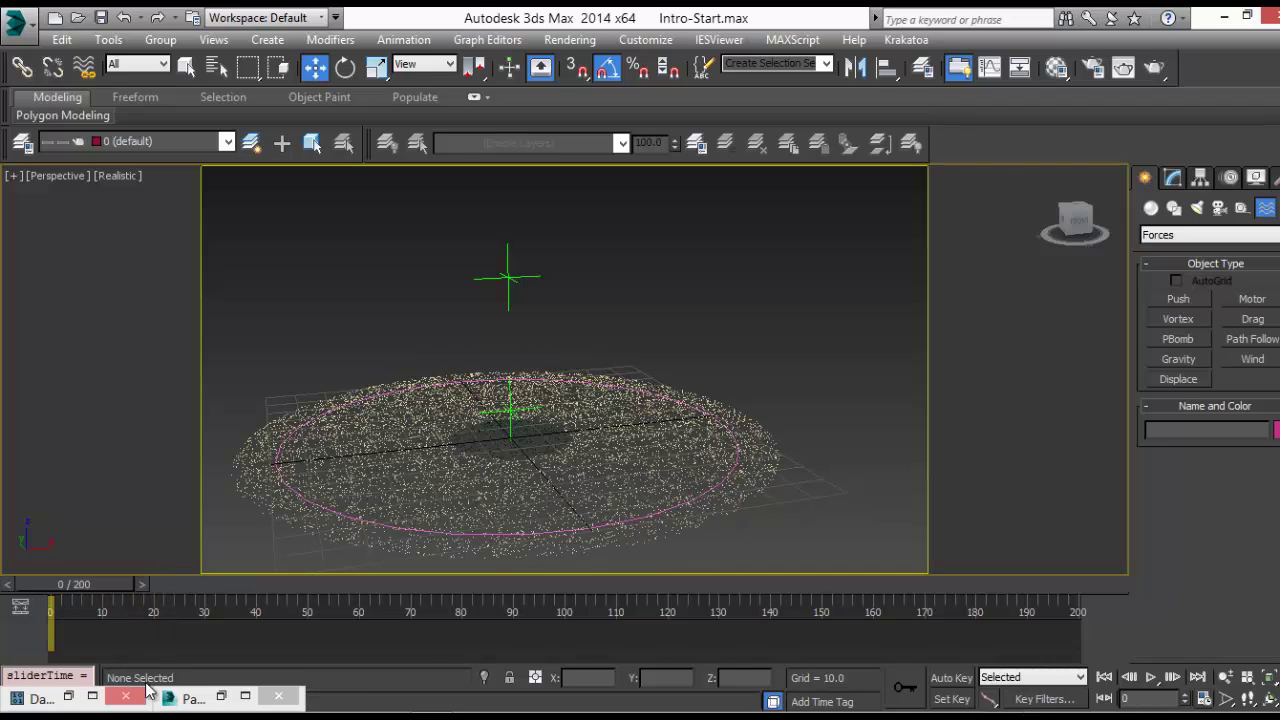
Group the distance test operators from the length input to Output Test 001 and name the group Pass to next event
{"action": "left_click", "coordinate": [68, 696]}
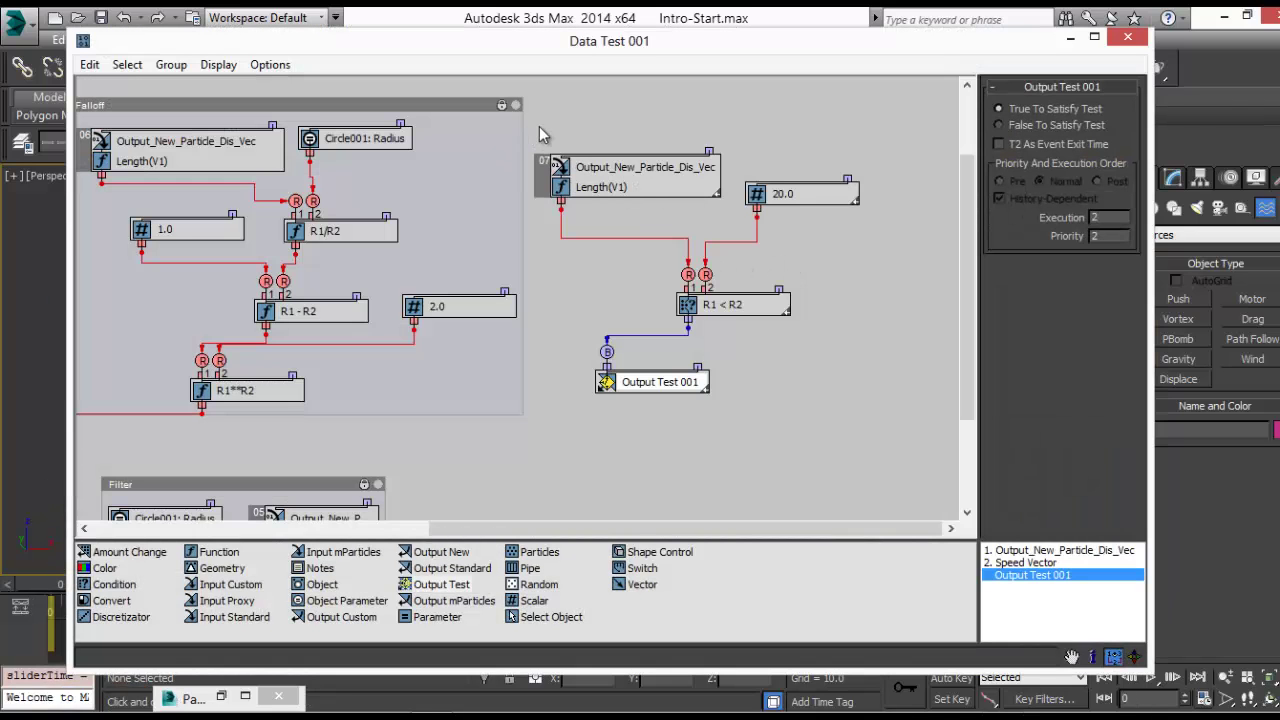
{"action": "left_click_drag", "start_coordinate": [907, 381], "coordinate": [890, 395]}
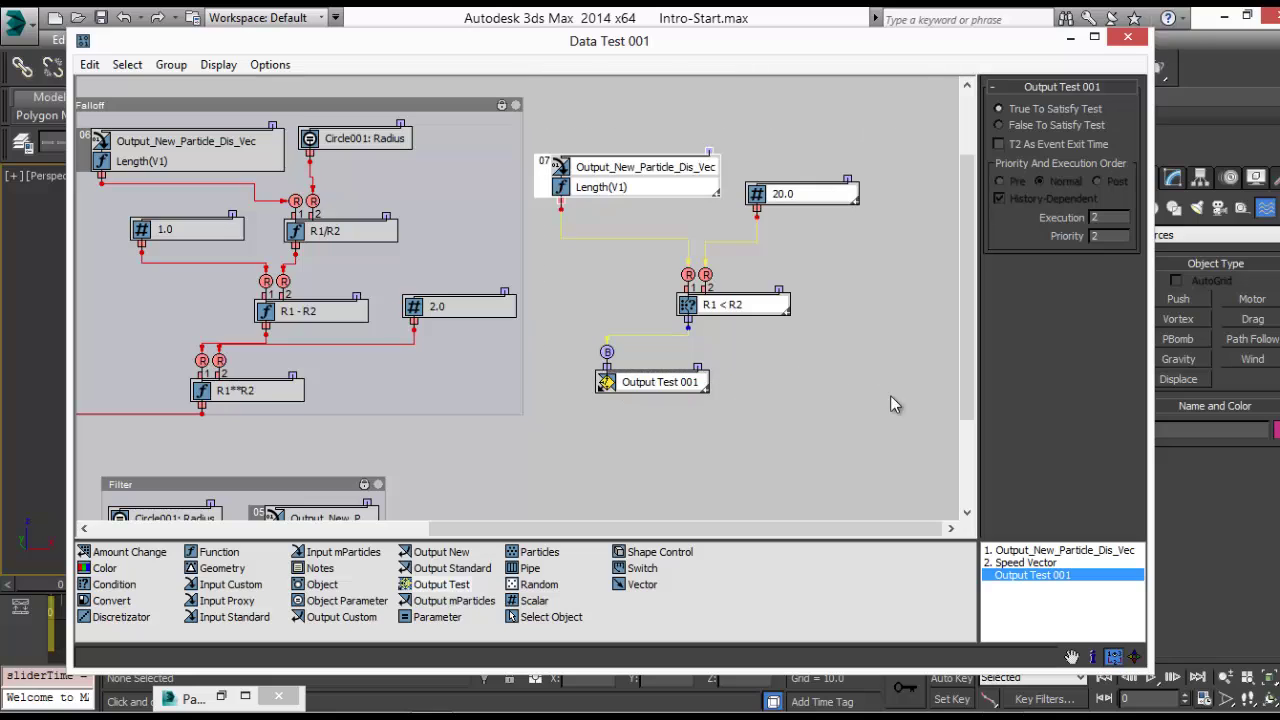
{"action": "left_click", "coordinate": [171, 64]}
{"action": "left_click", "coordinate": [229, 86]}
{"action": "left_click", "coordinate": [578, 143]}
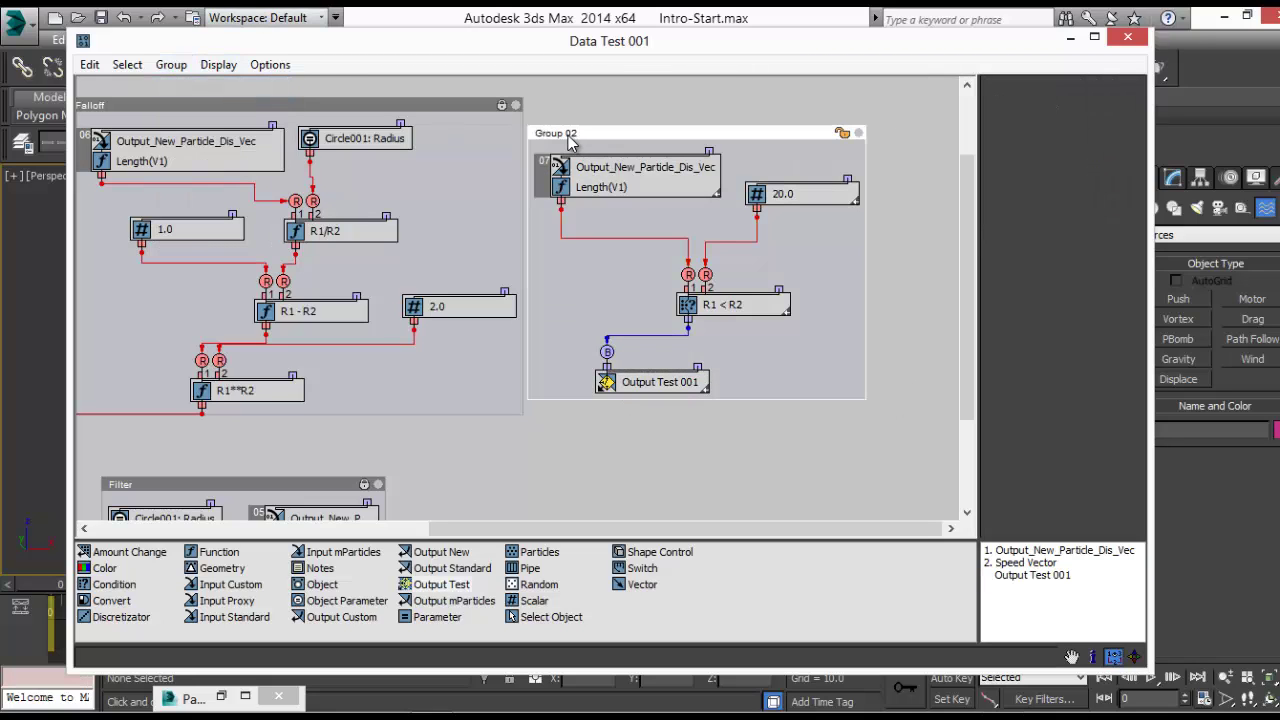
{"action": "right_click", "coordinate": [568, 137]}
{"action": "left_click", "coordinate": [644, 330]}
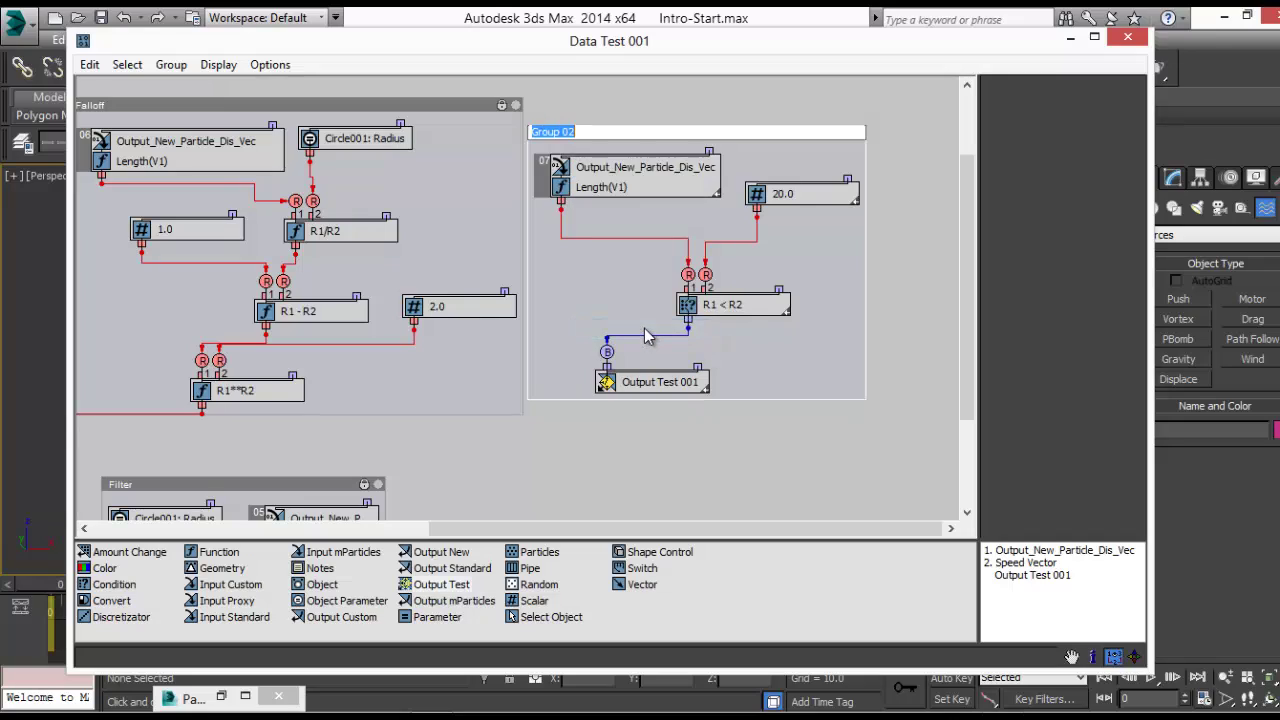
{"action": "type", "text": "Pass to next event"}
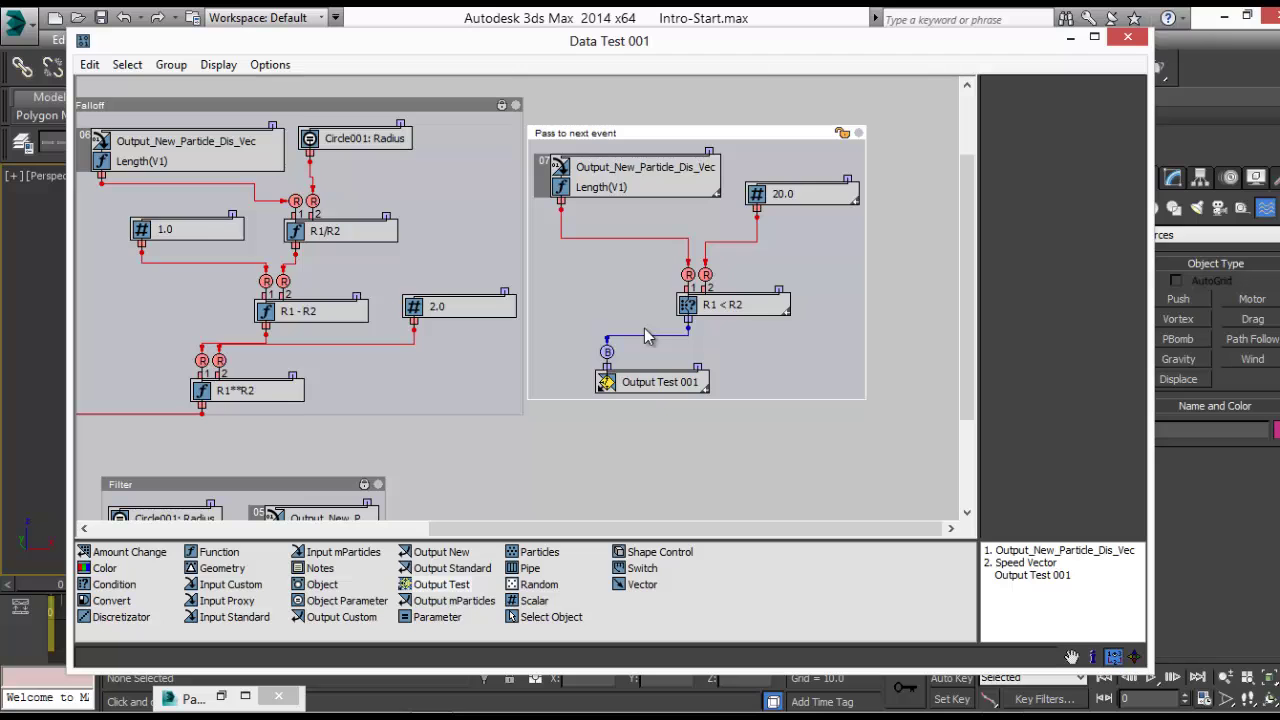
Close the data flow and unhide Text001 in the viewport at frame 0
{"action": "left_click", "coordinate": [1128, 38]}
{"action": "left_click_drag", "start_coordinate": [103, 583], "coordinate": [12, 585]}
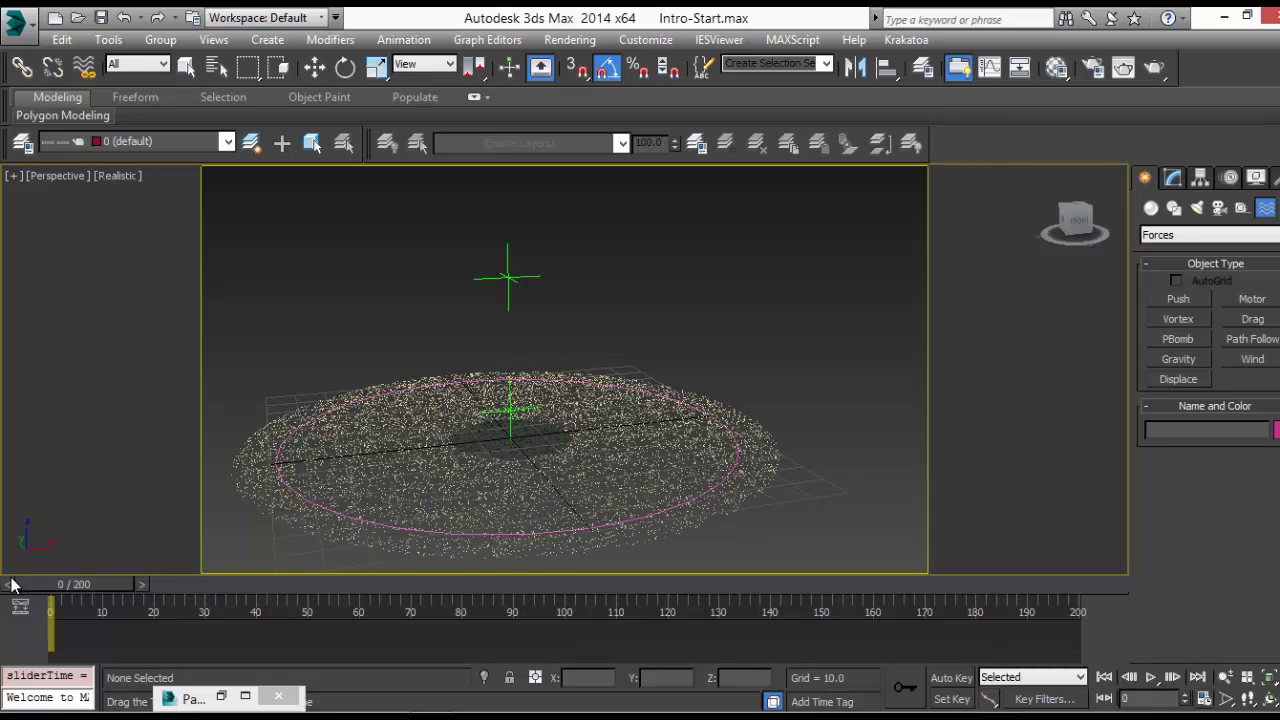
{"action": "key", "text": "w"}
{"action": "right_click", "coordinate": [719, 315]}
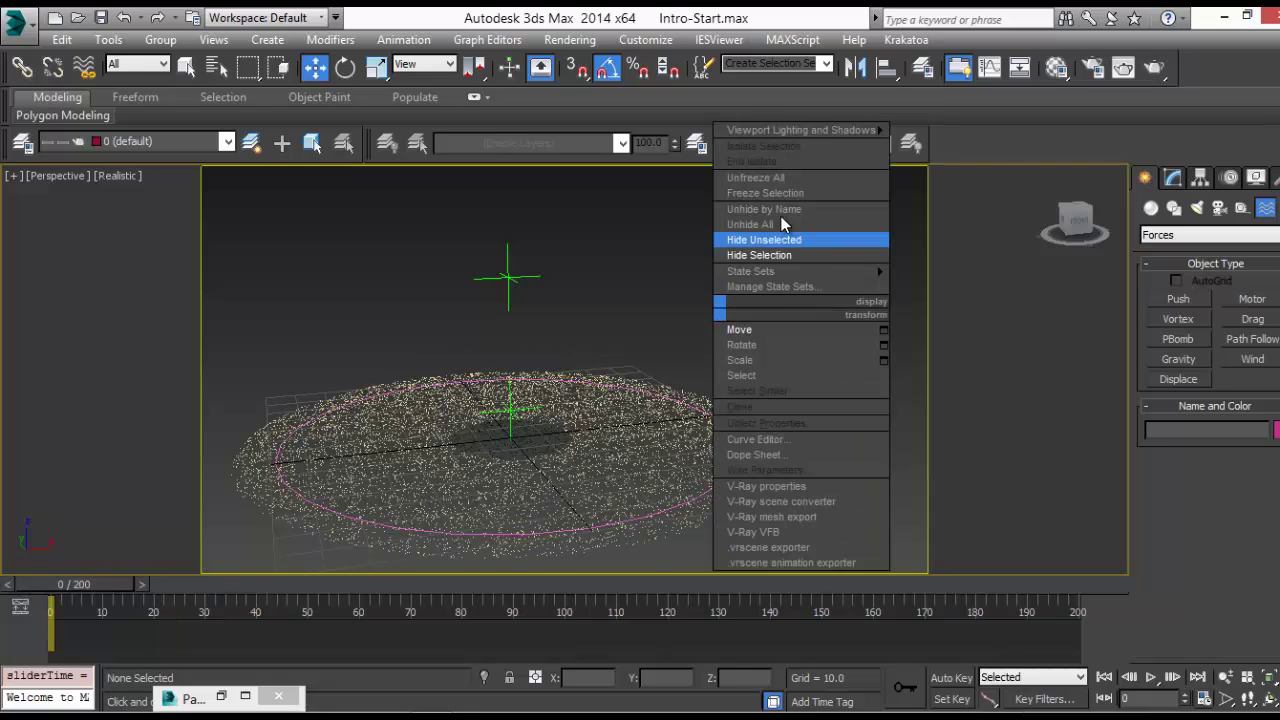
{"action": "left_click", "coordinate": [786, 208]}
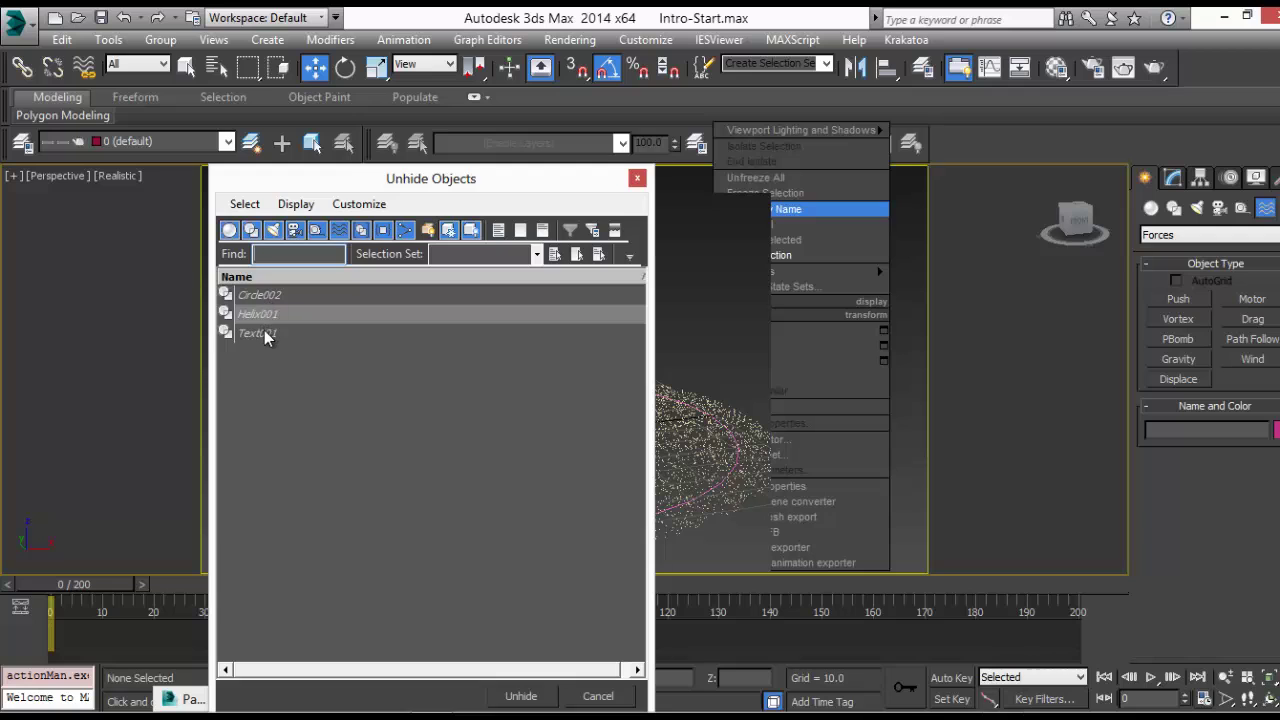
{"action": "double_click", "coordinate": [258, 333]}
{"action": "left_click", "coordinate": [445, 294]}
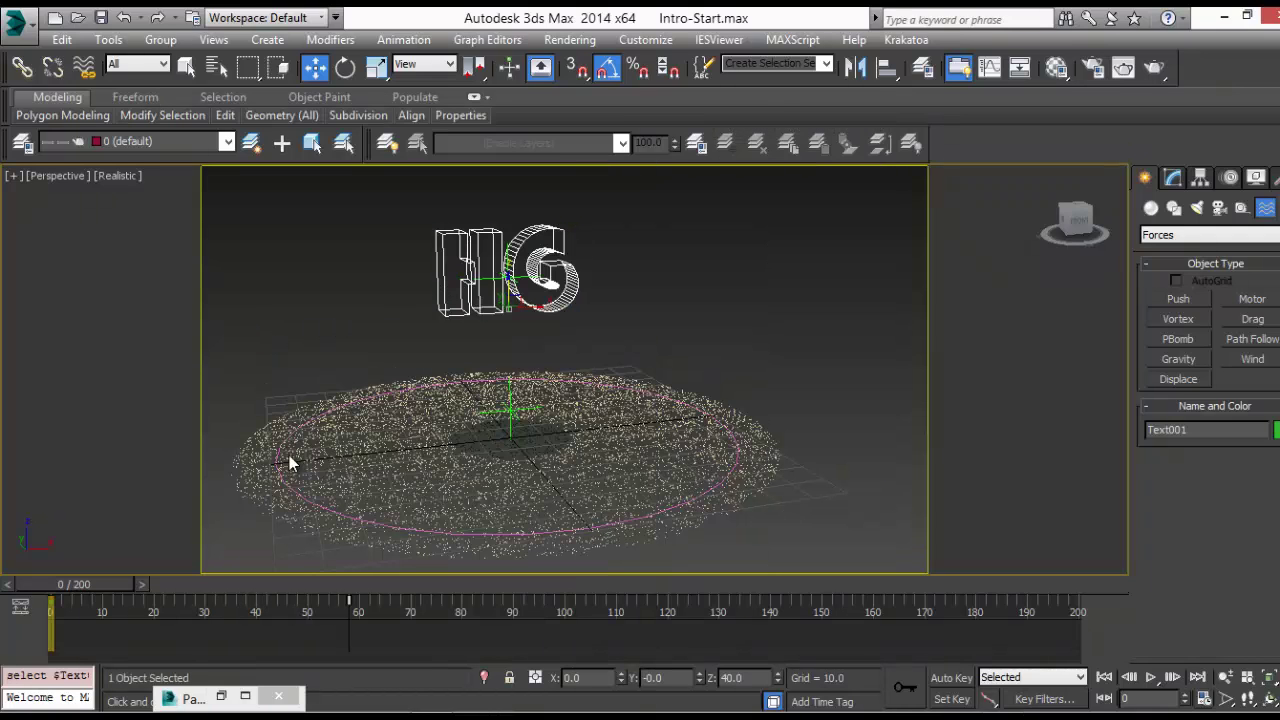
{"action": "left_click_drag", "start_coordinate": [86, 591], "coordinate": [60, 584]}
Restore Particle View and add a Find Target test to Event 002 above its display operator
{"action": "left_click", "coordinate": [229, 697]}
{"action": "left_click_drag", "start_coordinate": [280, 140], "coordinate": [994, 94]}
{"action": "middle_click_drag", "start_coordinate": [557, 371], "coordinate": [515, 378]}
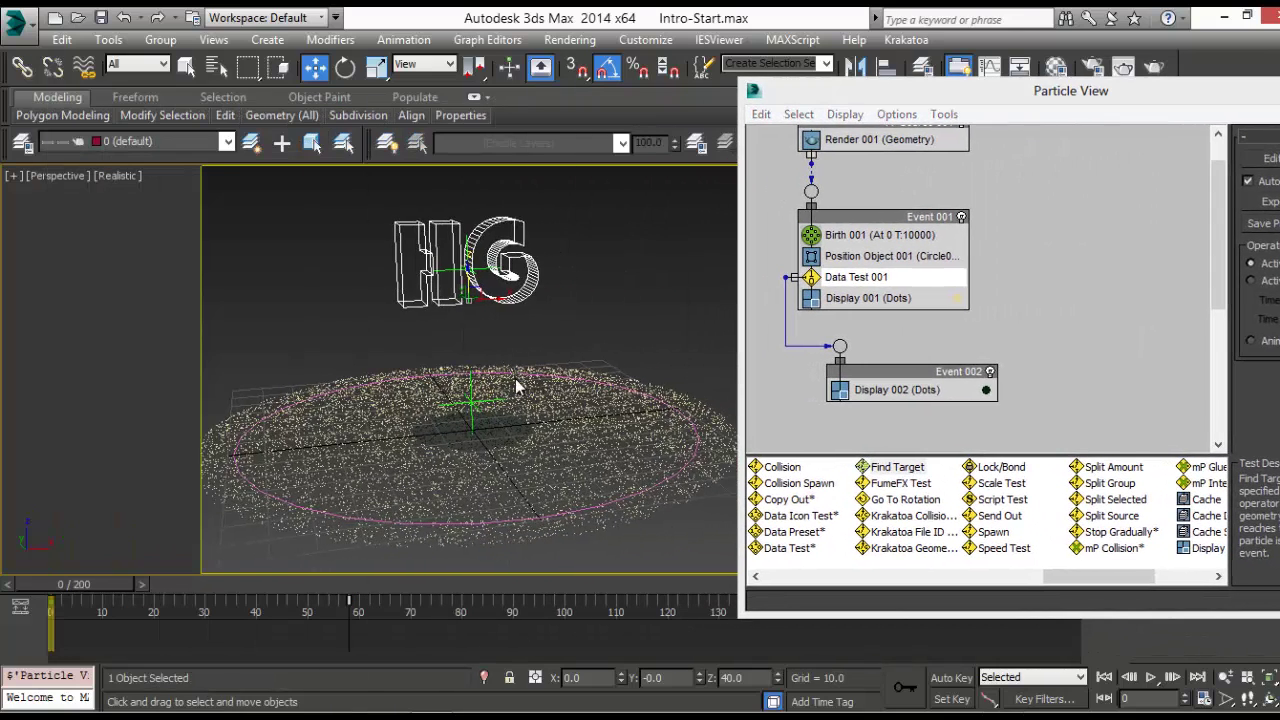
{"action": "left_click_drag", "start_coordinate": [897, 467], "coordinate": [886, 387]}
{"action": "left_click_drag", "start_coordinate": [1032, 92], "coordinate": [878, 89]}
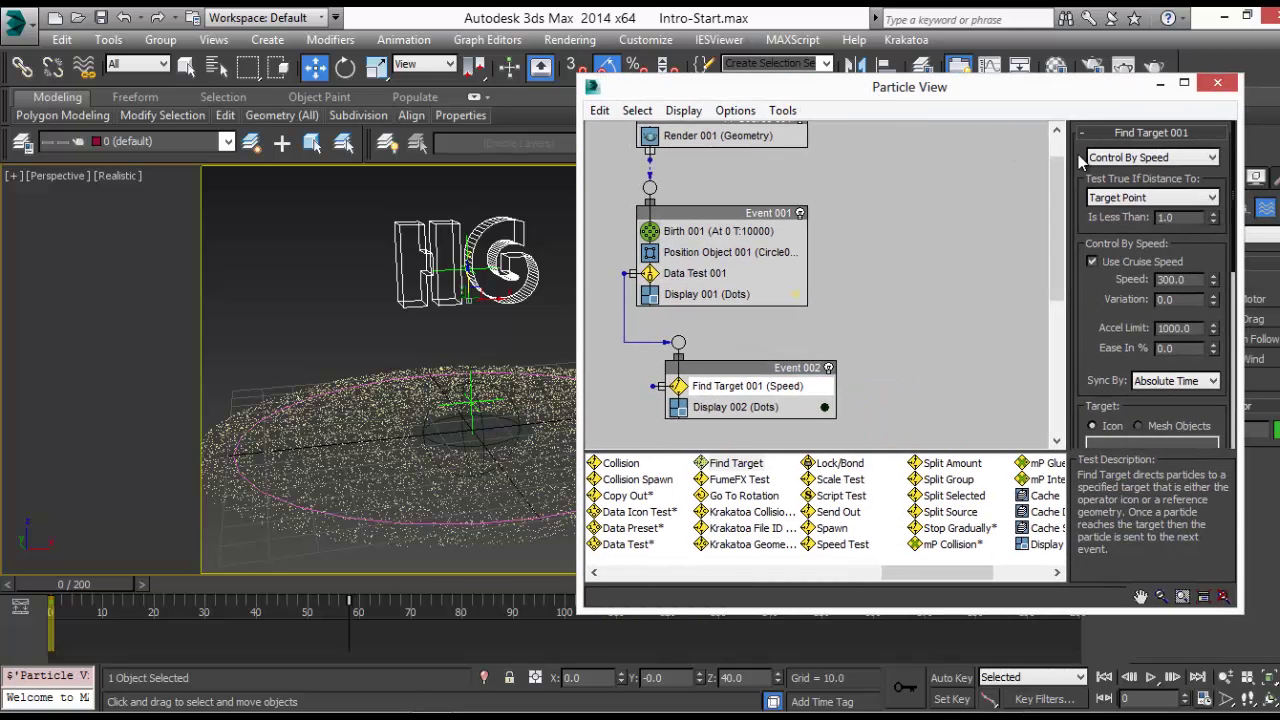
Make the mesh object Text001 the target of Find Target 001 and enable Follow Target Animation
{"action": "scroll", "coordinate": [1103, 345], "scroll_direction": "down", "scroll_amount": 4}
{"action": "left_click", "coordinate": [1146, 243]}
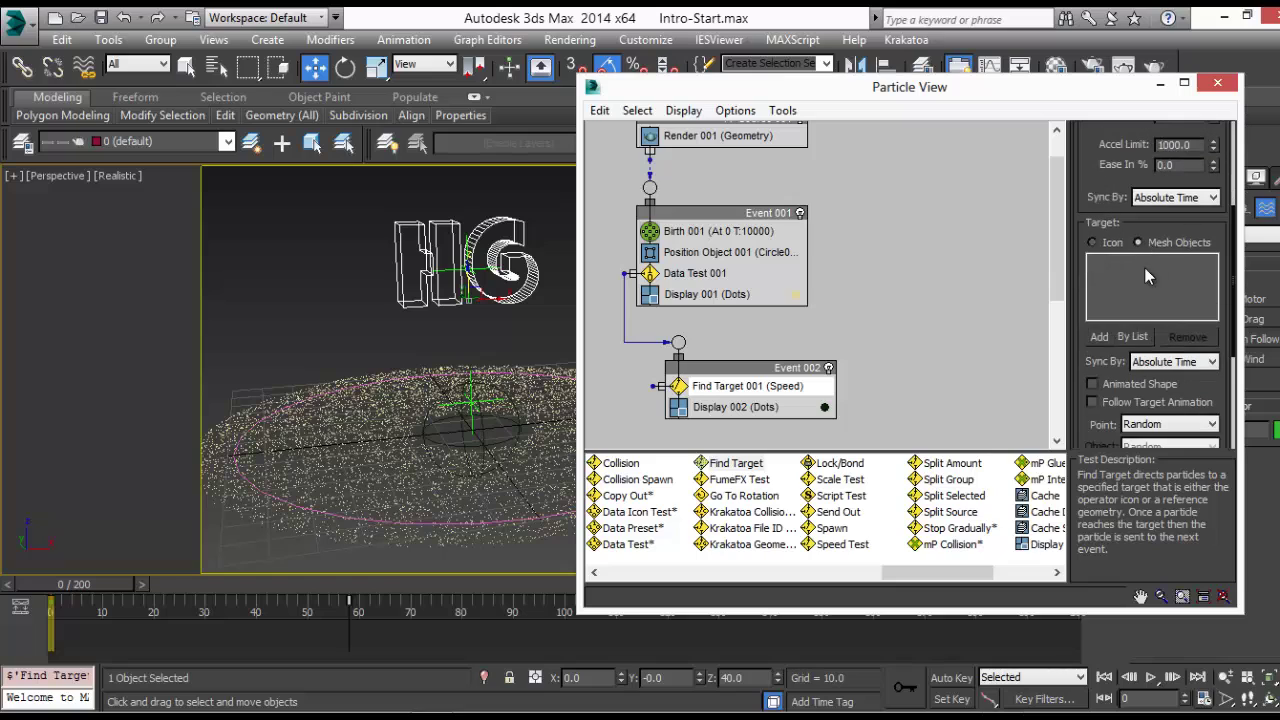
{"action": "left_click", "coordinate": [1100, 338]}
{"action": "left_click", "coordinate": [505, 262]}
{"action": "left_click", "coordinate": [1092, 402]}
Set the Find Target speed to 100 with a variation of 10, and check the particles at frame 29
{"action": "scroll", "coordinate": [1097, 245], "scroll_direction": "up", "scroll_amount": 3}
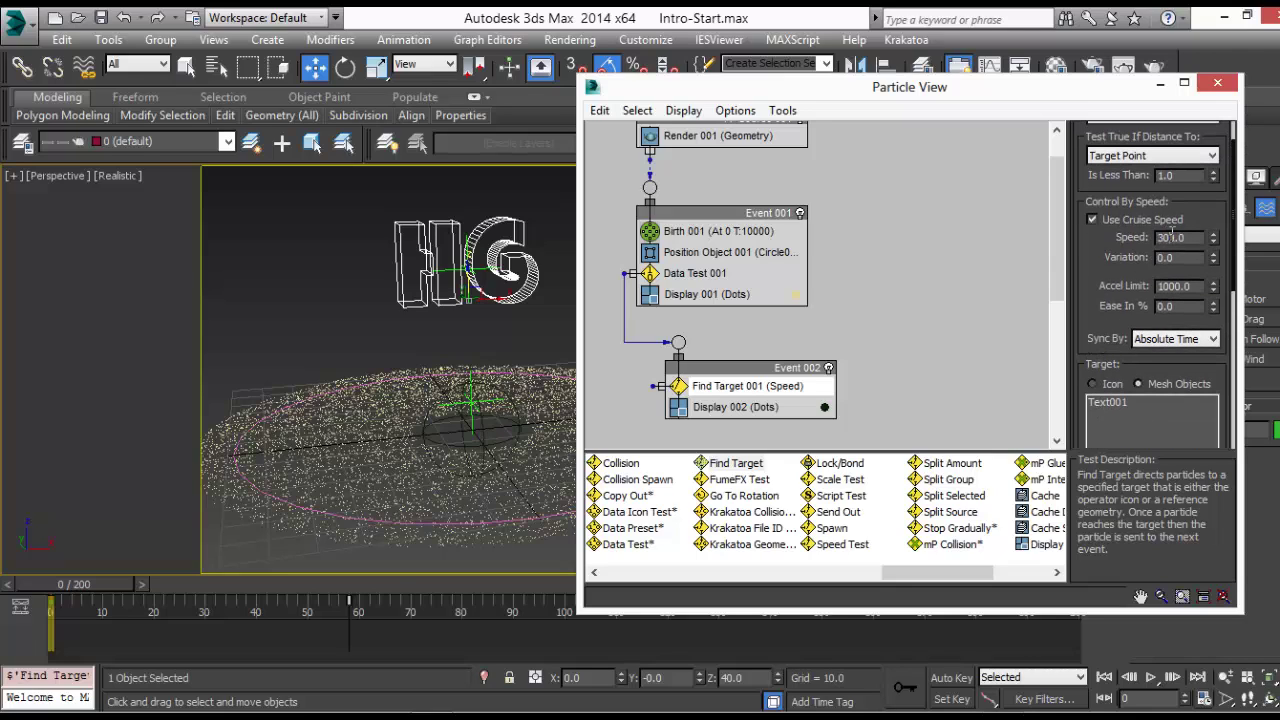
{"action": "double_click", "coordinate": [1172, 237]}
{"action": "type", "text": "10"}
{"action": "left_click_drag", "start_coordinate": [66, 598], "coordinate": [202, 584]}
{"action": "key", "text": "w"}
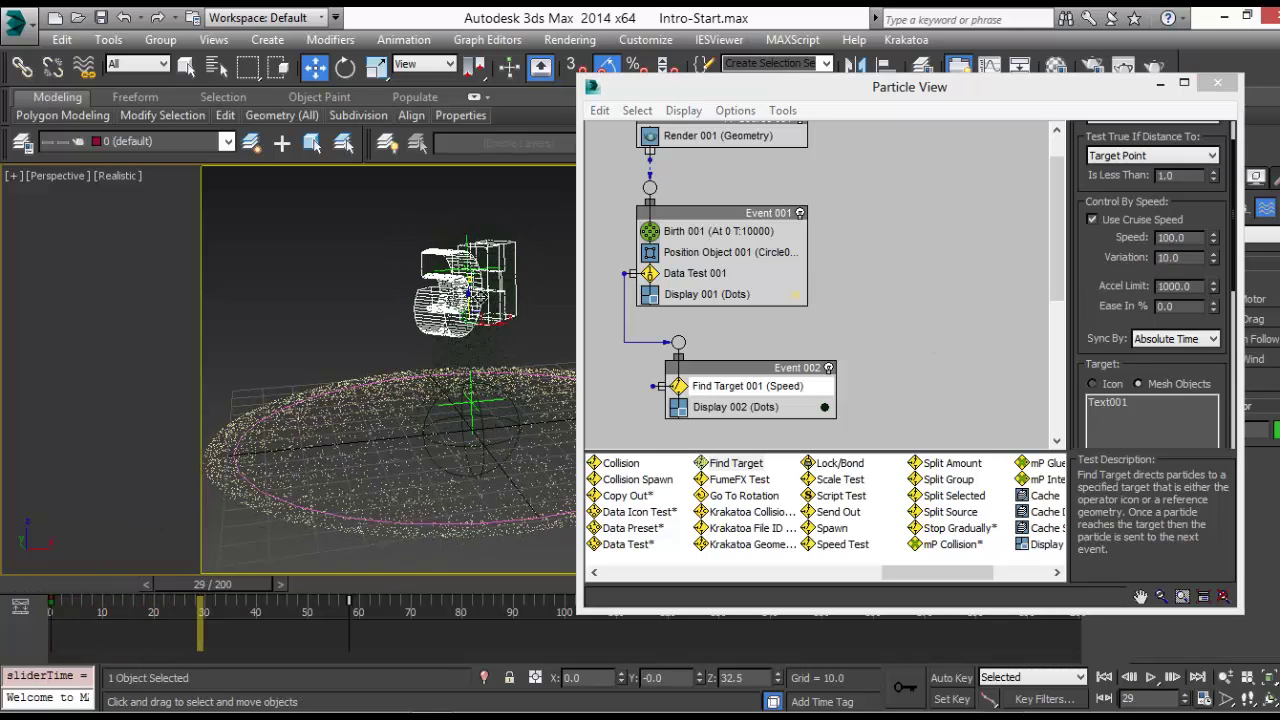
{"action": "left_click", "coordinate": [346, 238]}
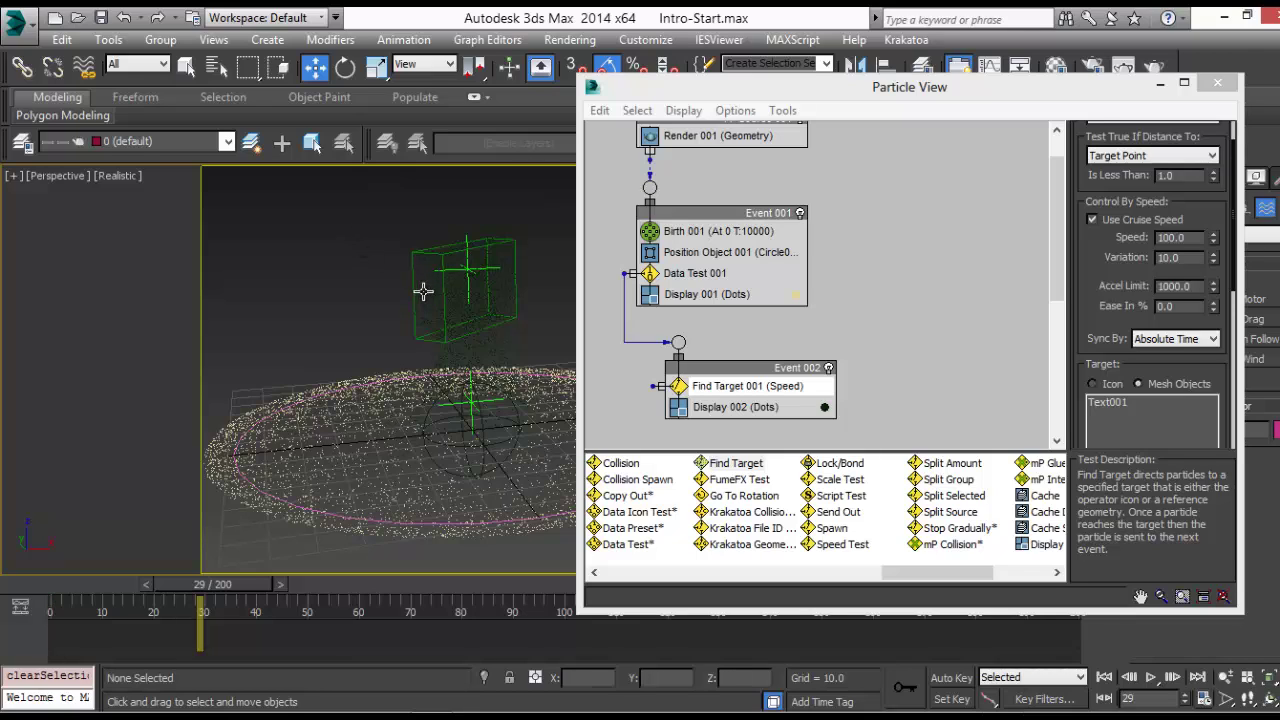
Create Event 003 from a Speed operator with speed 0 and wire the Find Target output to it
{"action": "left_click_drag", "start_coordinate": [740, 390], "coordinate": [823, 377]}
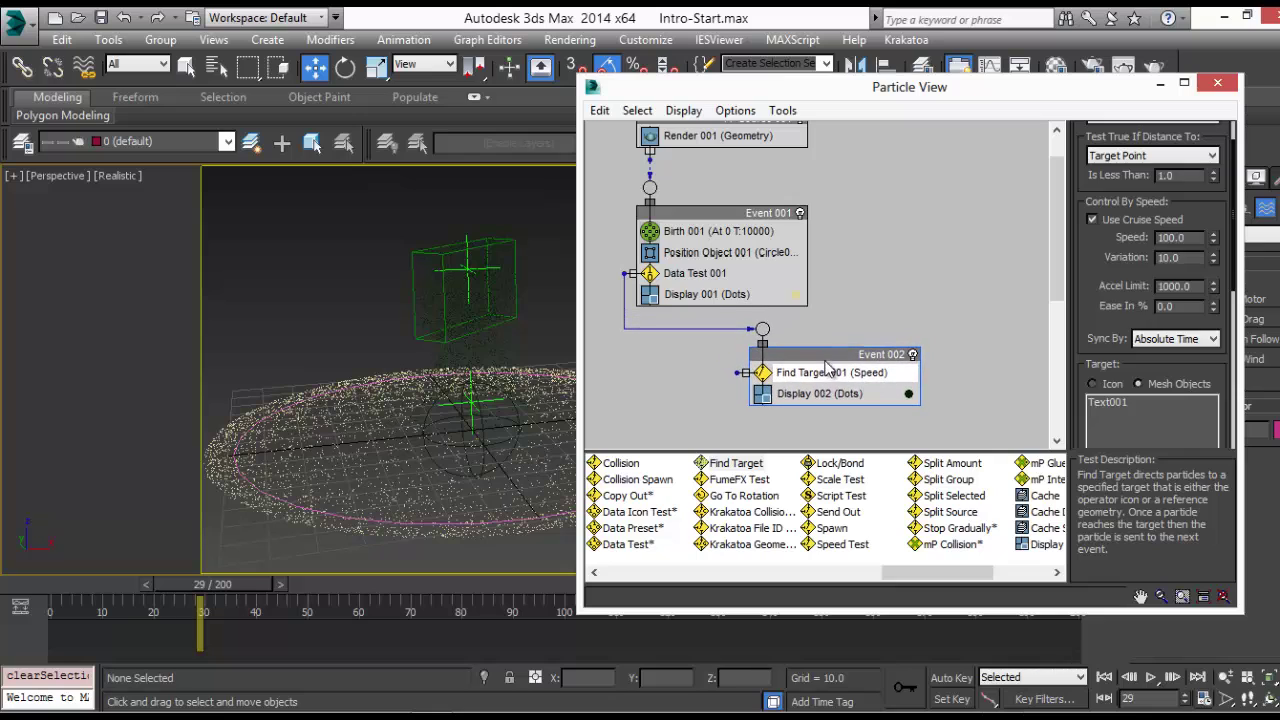
{"action": "left_click_drag", "start_coordinate": [891, 580], "coordinate": [667, 578]}
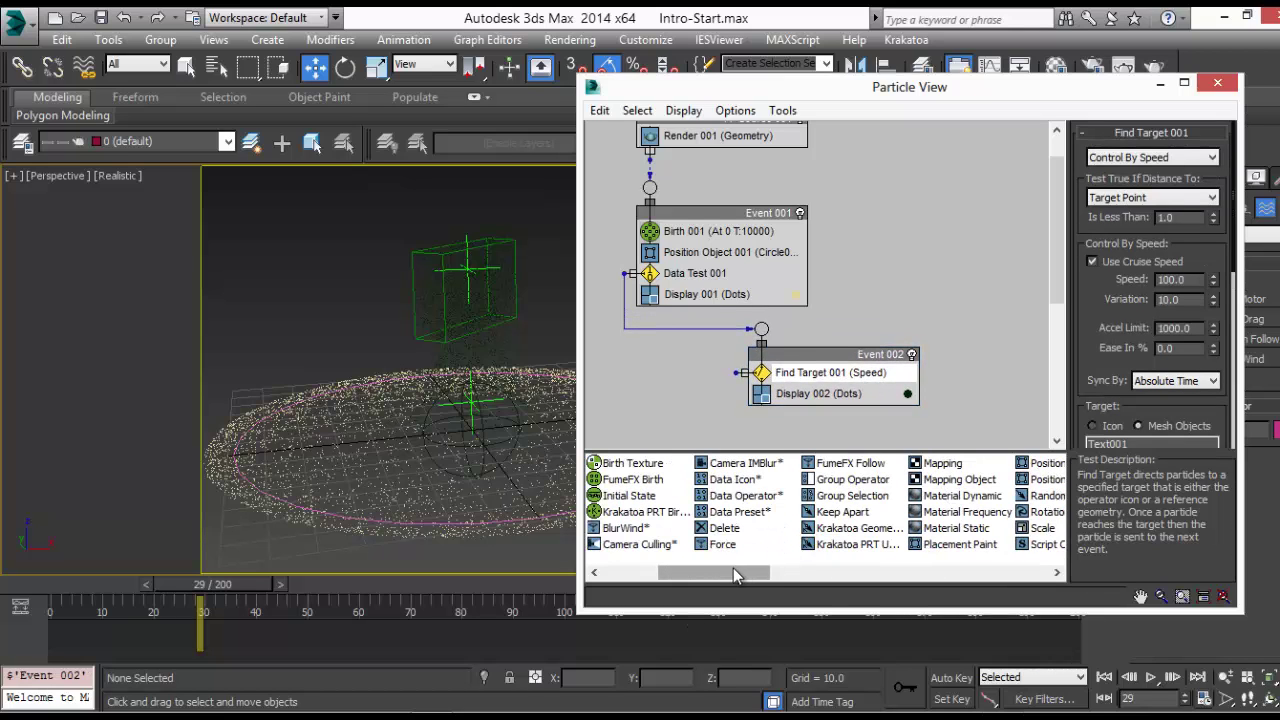
{"action": "left_click_drag", "start_coordinate": [741, 572], "coordinate": [795, 572]}
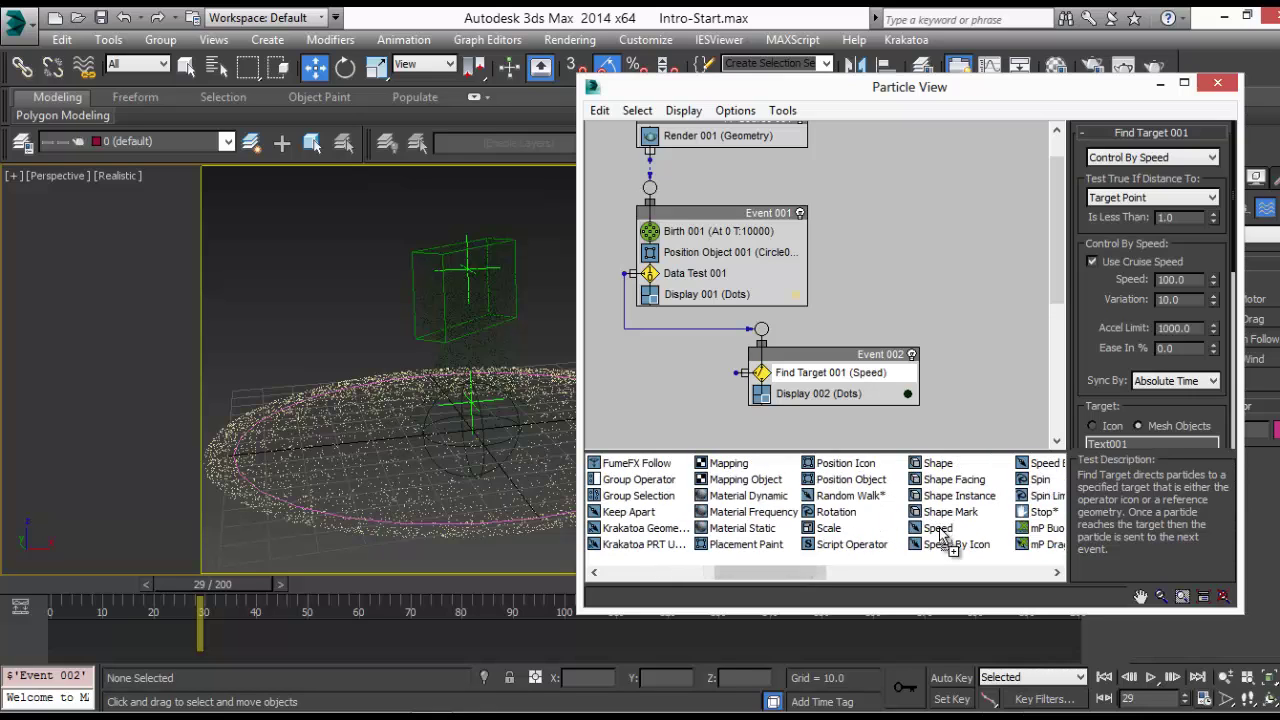
{"action": "left_click_drag", "start_coordinate": [938, 528], "coordinate": [880, 262]}
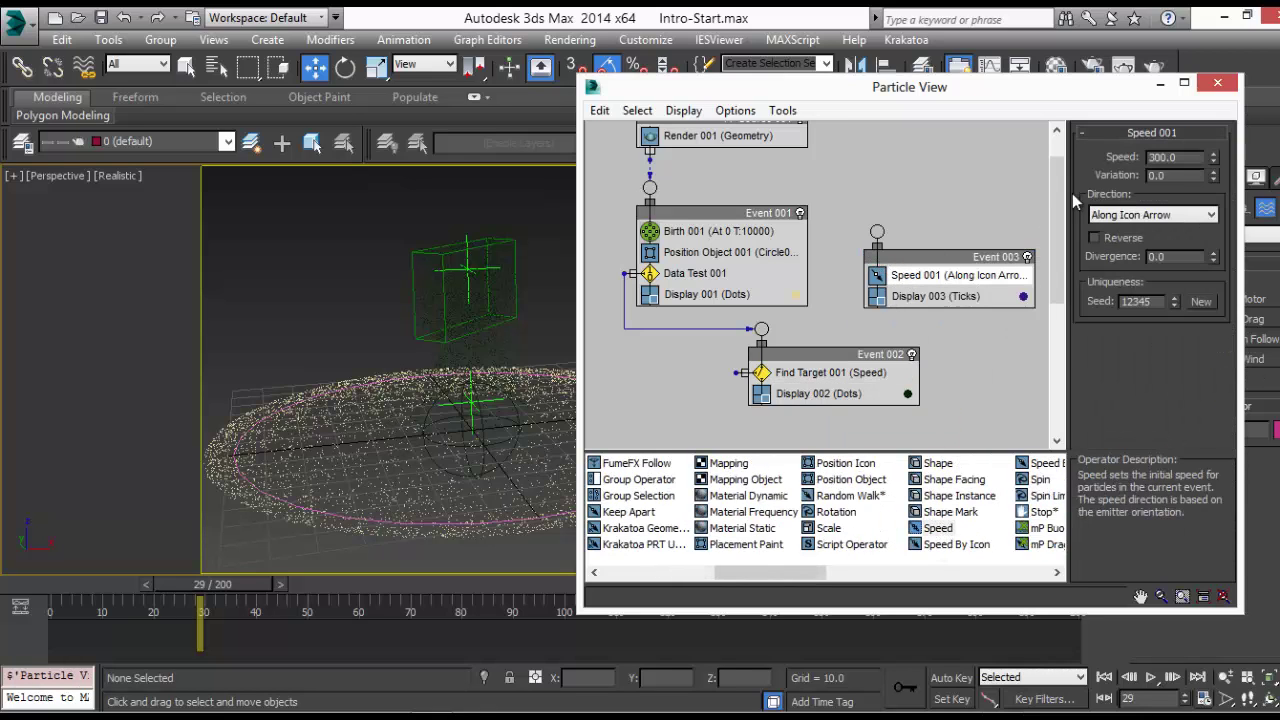
{"action": "type", "text": "0"}
{"action": "key", "text": "Return"}
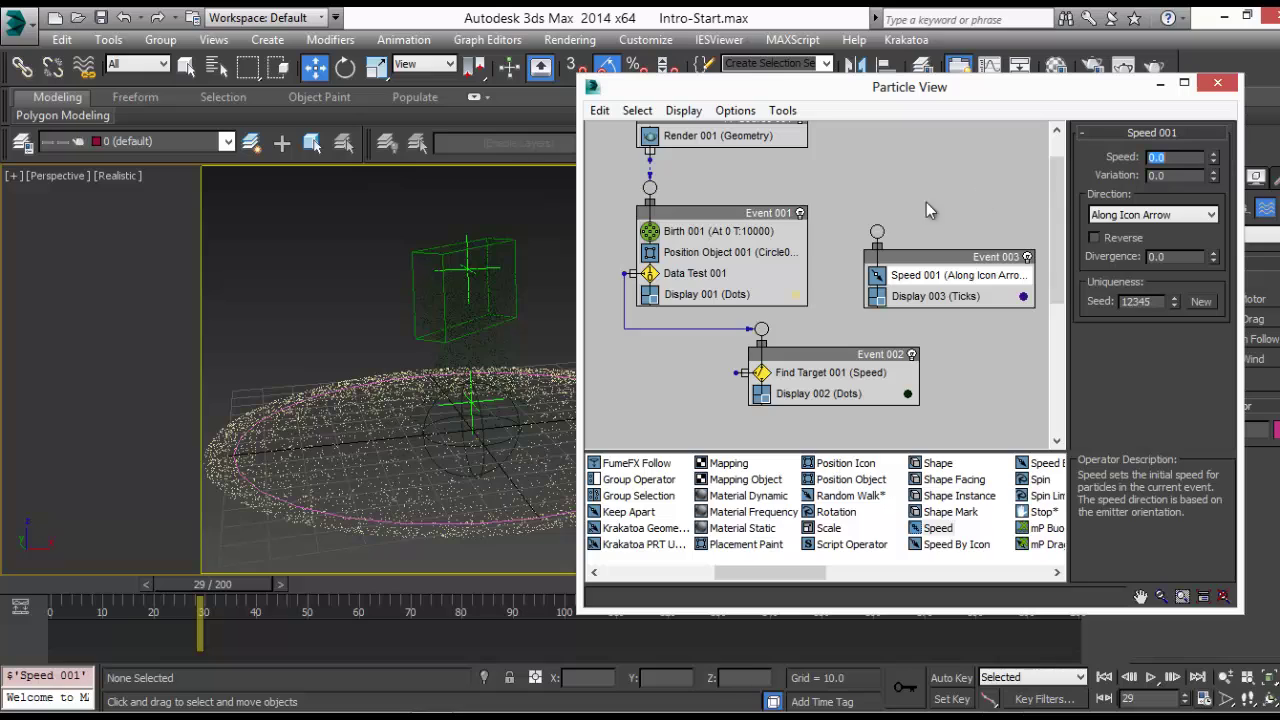
{"action": "left_click_drag", "start_coordinate": [731, 330], "coordinate": [692, 374]}
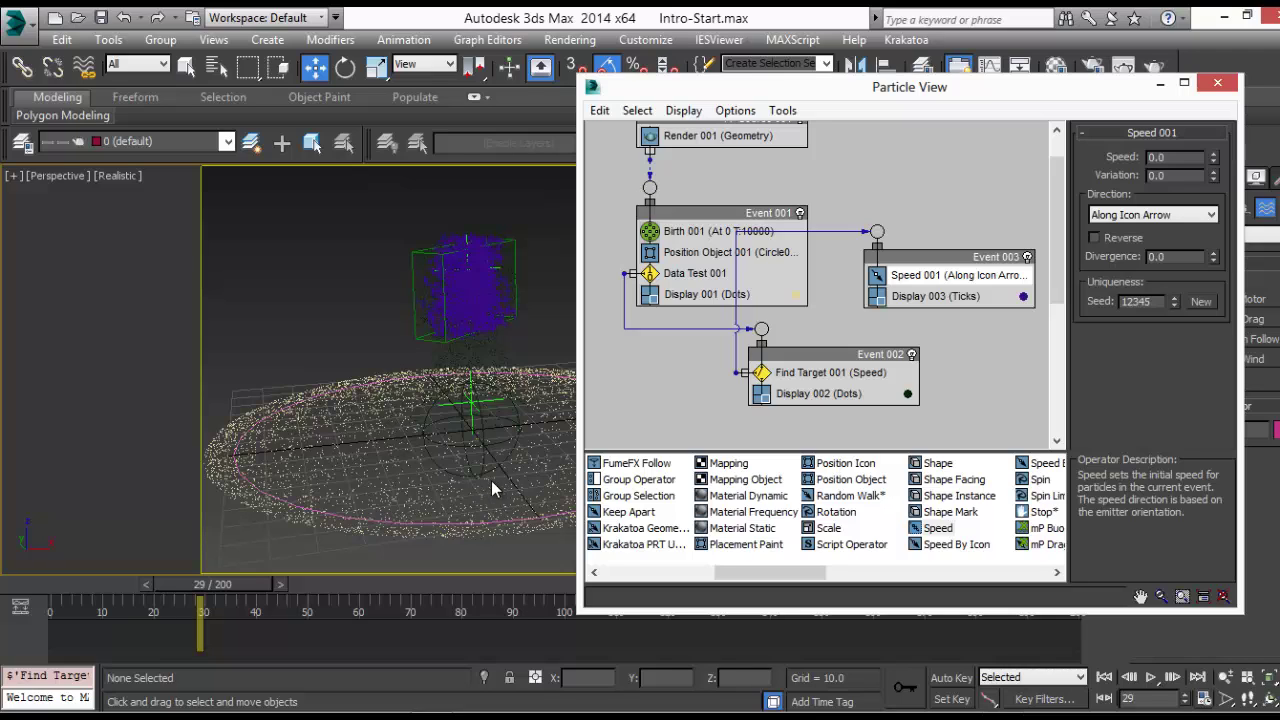
Add a Lock/Bond test to Event 003, locked to the animated surface of Text001 with Snap To Surface, and check frame 25
{"action": "left_click_drag", "start_coordinate": [827, 572], "coordinate": [905, 576]}
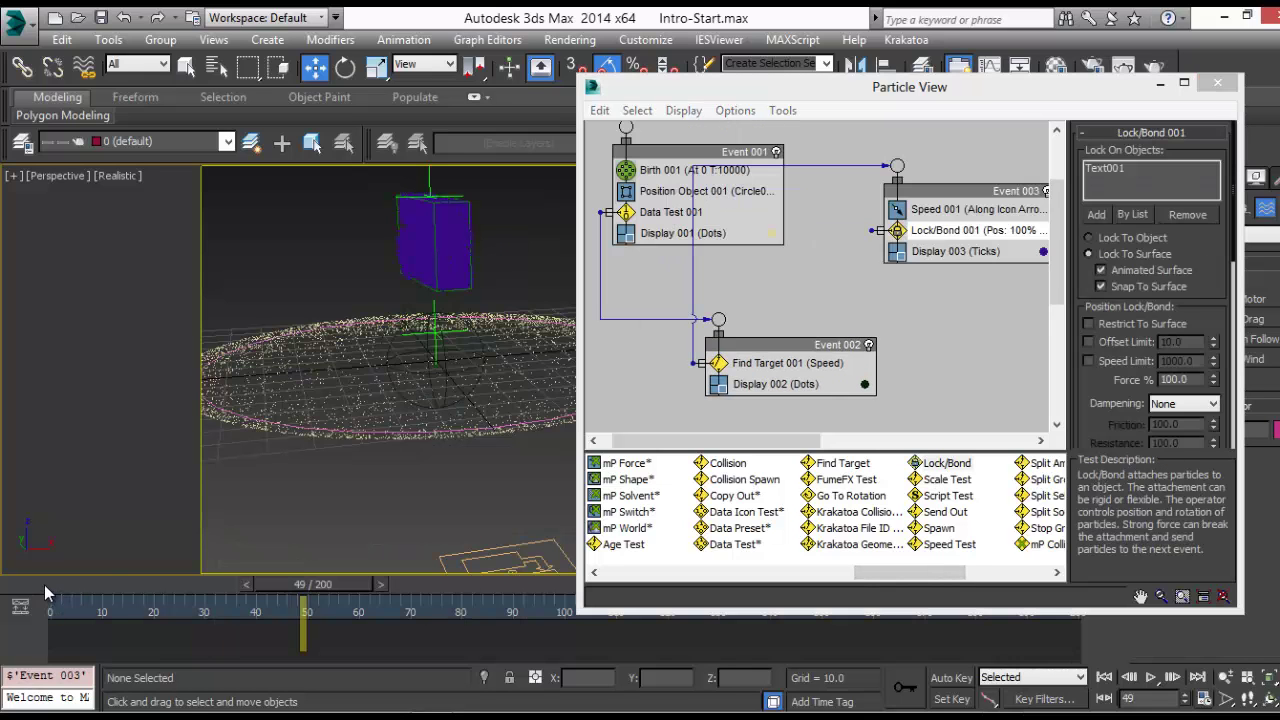
{"action": "left_click_drag", "start_coordinate": [44, 585], "coordinate": [177, 565]}
{"action": "key", "text": "w"}
Set the Event 003 display type to Dots and scrub the animation to frame 65
{"action": "middle_click_drag", "start_coordinate": [974, 264], "coordinate": [882, 278]}
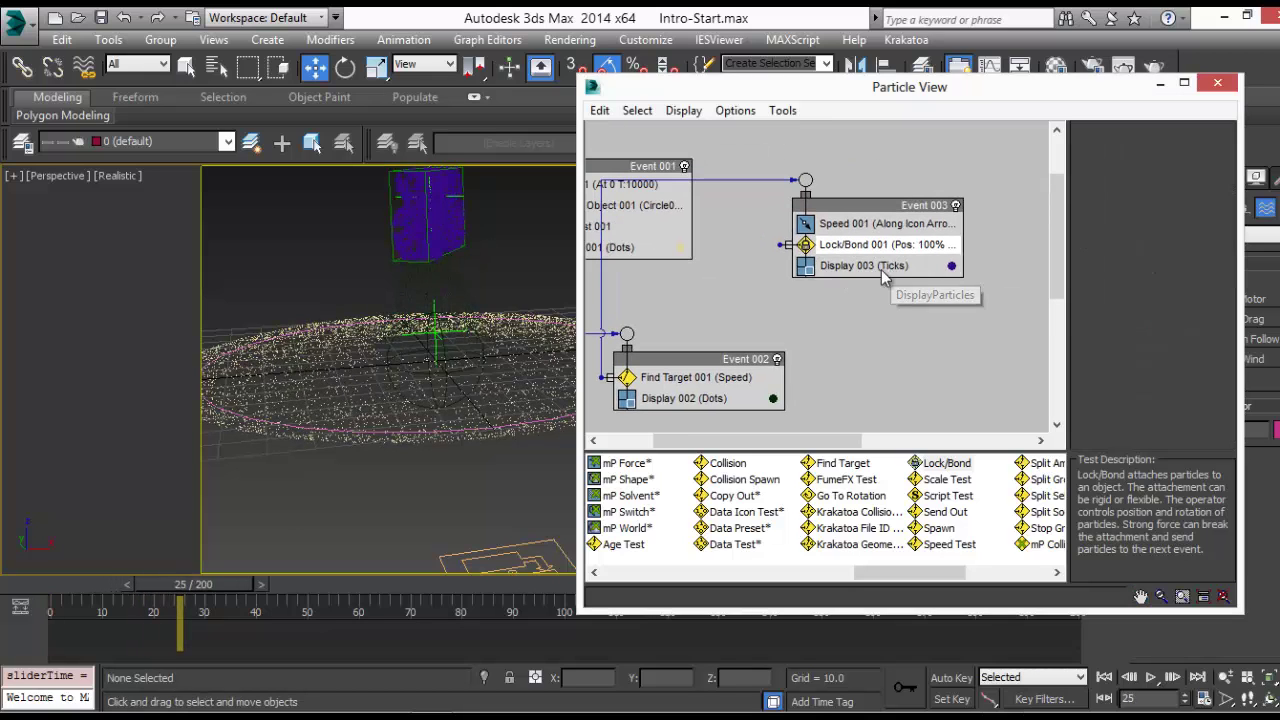
{"action": "left_click", "coordinate": [883, 268]}
{"action": "left_click", "coordinate": [1166, 158]}
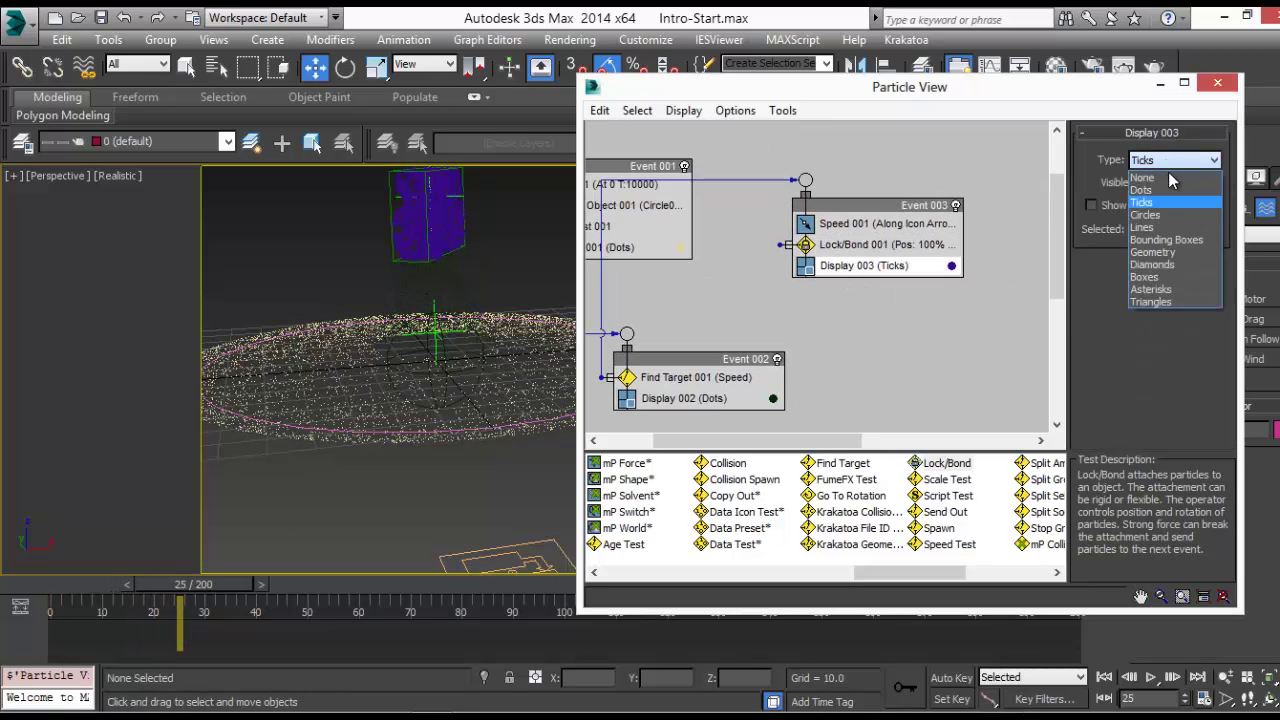
{"action": "left_click", "coordinate": [1150, 190]}
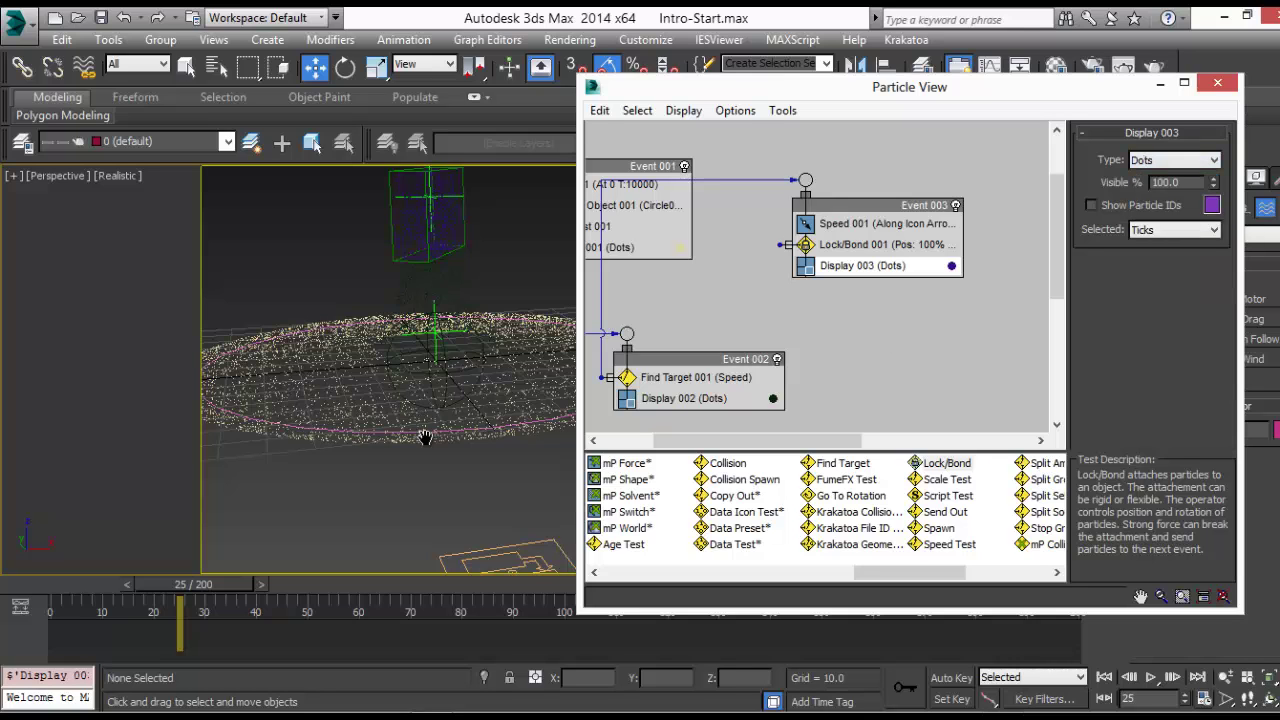
{"action": "middle_click_drag", "start_coordinate": [425, 437], "coordinate": [457, 460]}
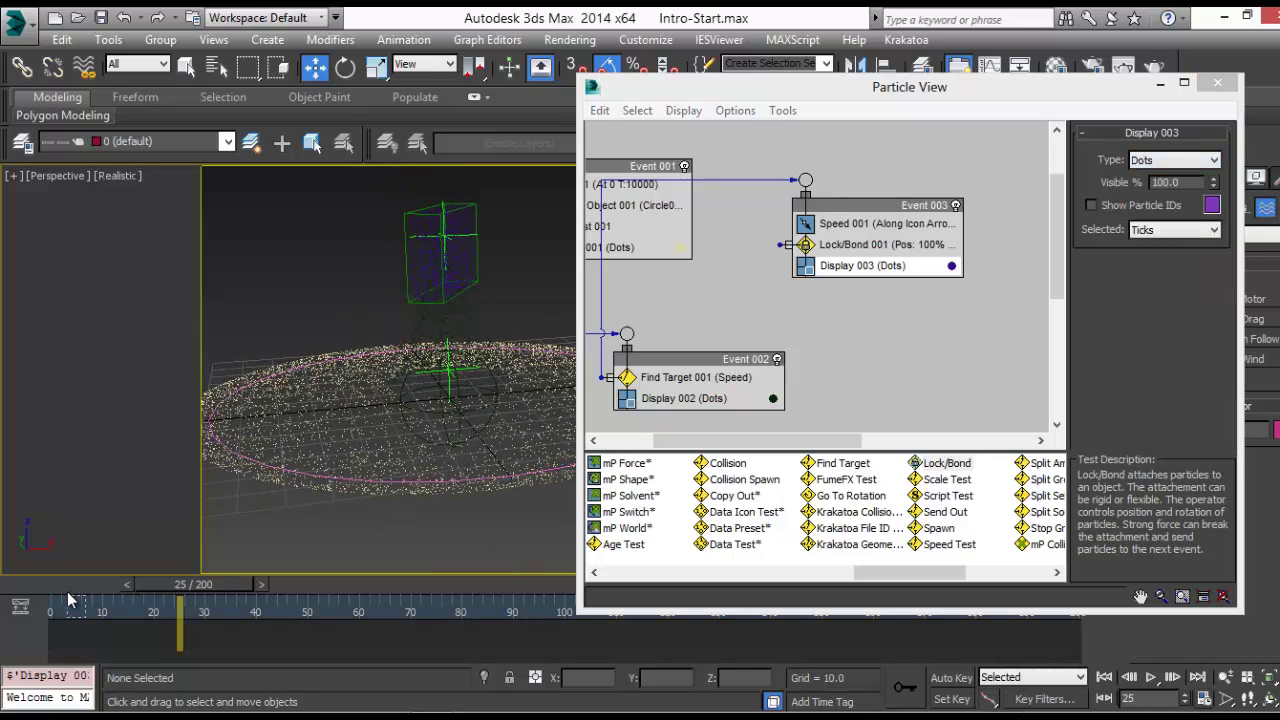
{"action": "left_click_drag", "start_coordinate": [67, 590], "coordinate": [384, 566]}
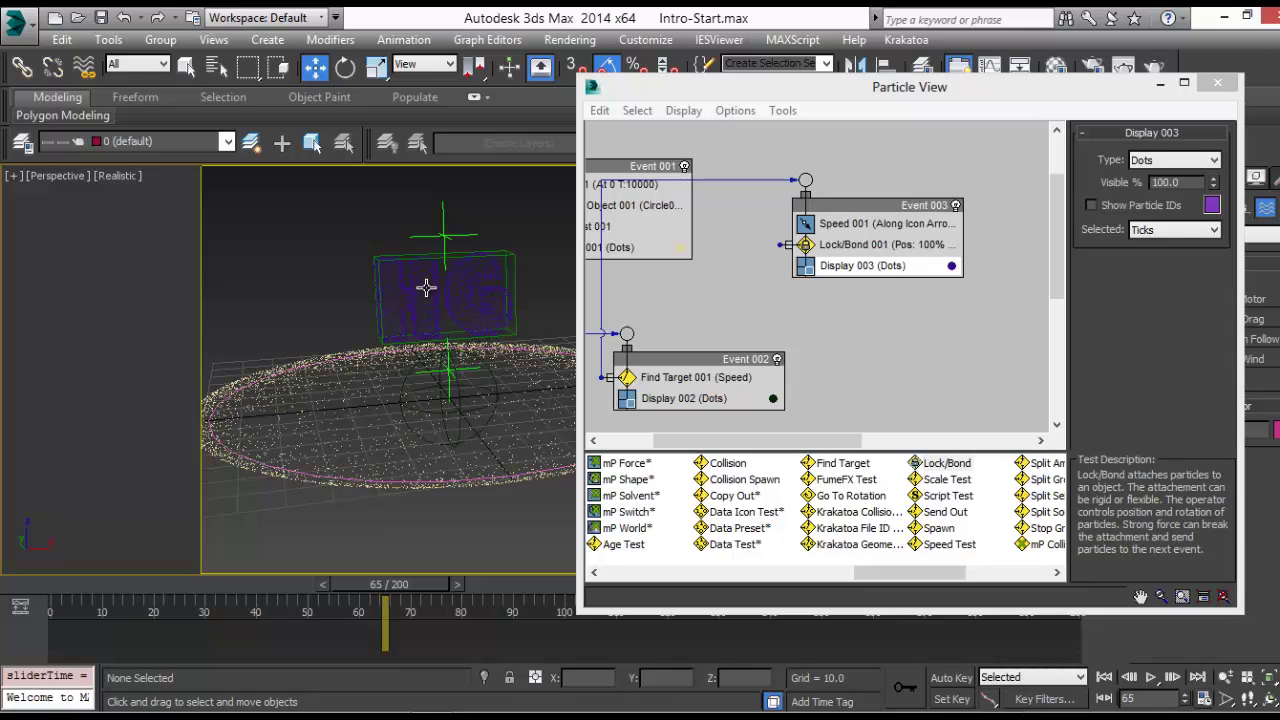
Minimize Particle View and hide the PF Source 001 icon in the viewport
{"action": "left_click", "coordinate": [1160, 83]}
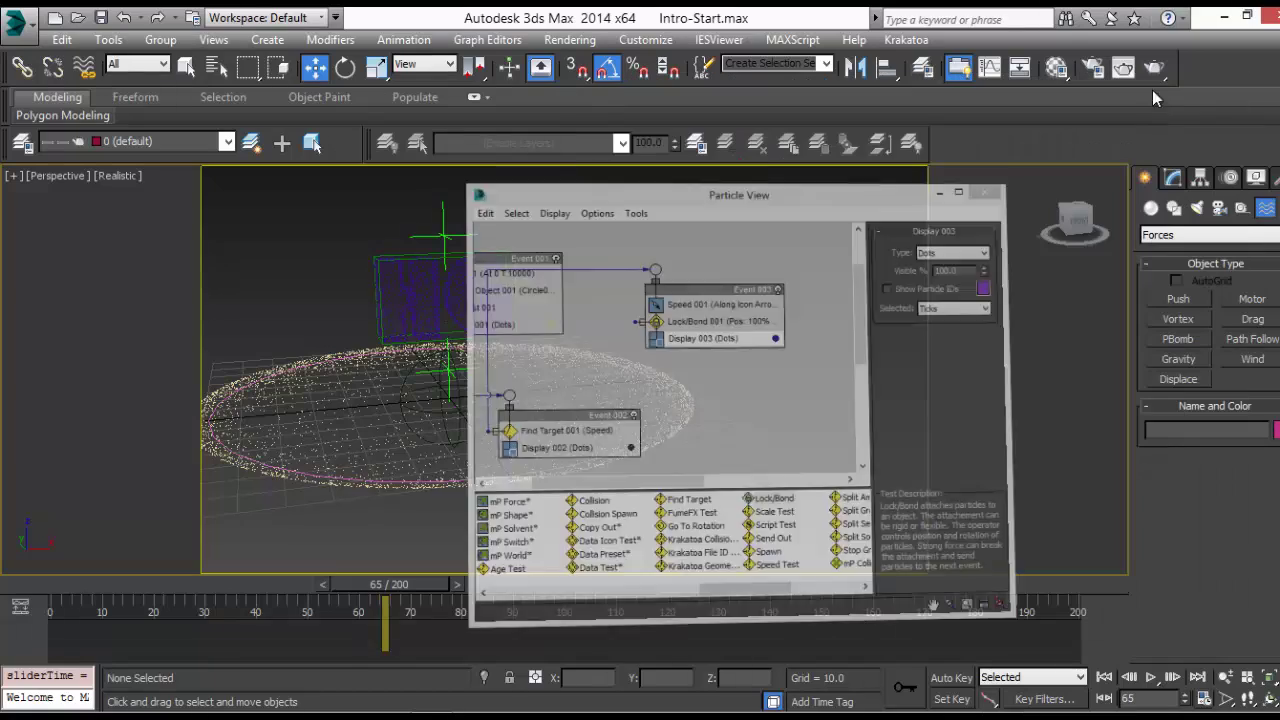
{"action": "middle_click_drag", "start_coordinate": [480, 361], "coordinate": [541, 362]}
{"action": "left_click", "coordinate": [545, 360]}
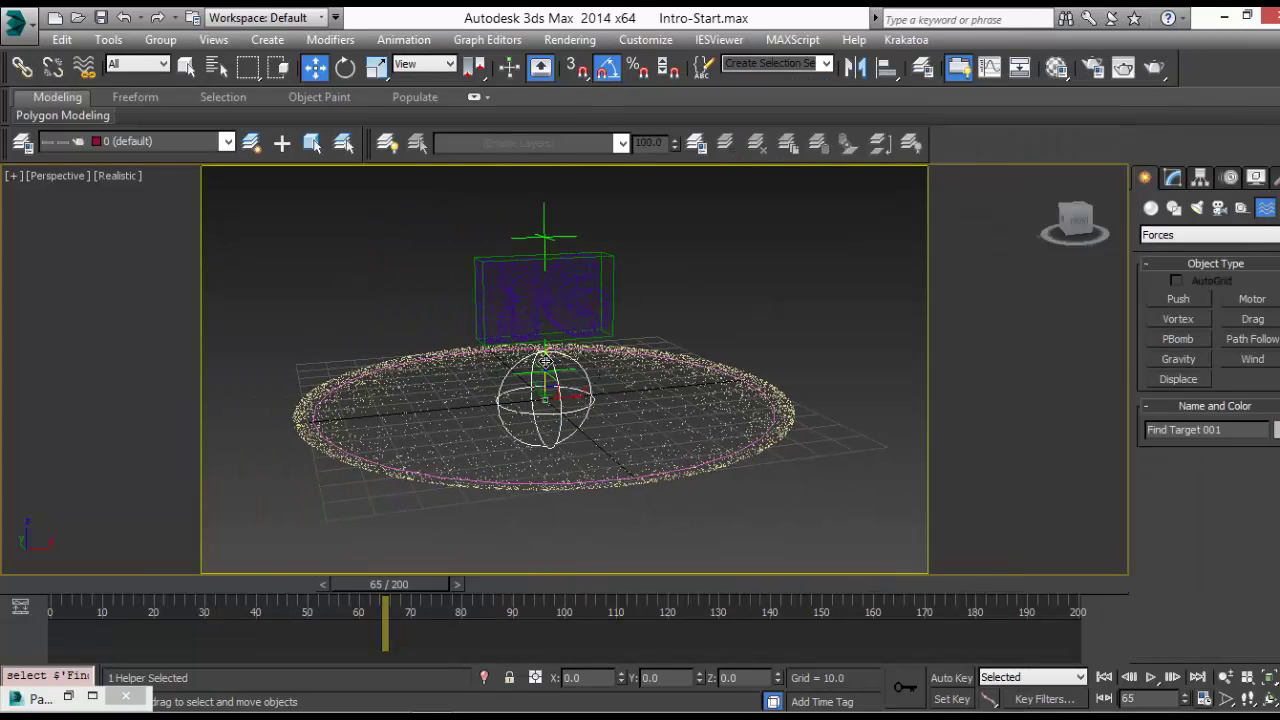
{"action": "left_click", "coordinate": [544, 343]}
{"action": "left_click", "coordinate": [586, 380]}
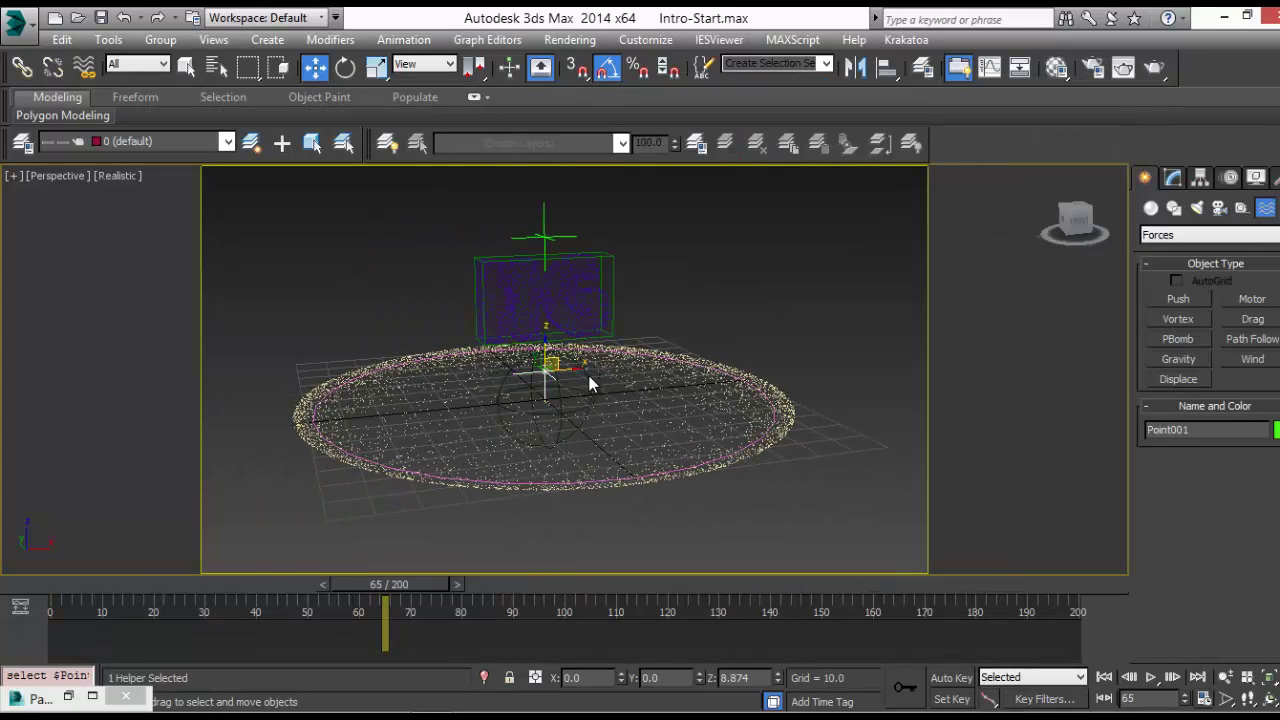
{"action": "scroll", "coordinate": [641, 405], "scroll_direction": "down", "scroll_amount": 4}
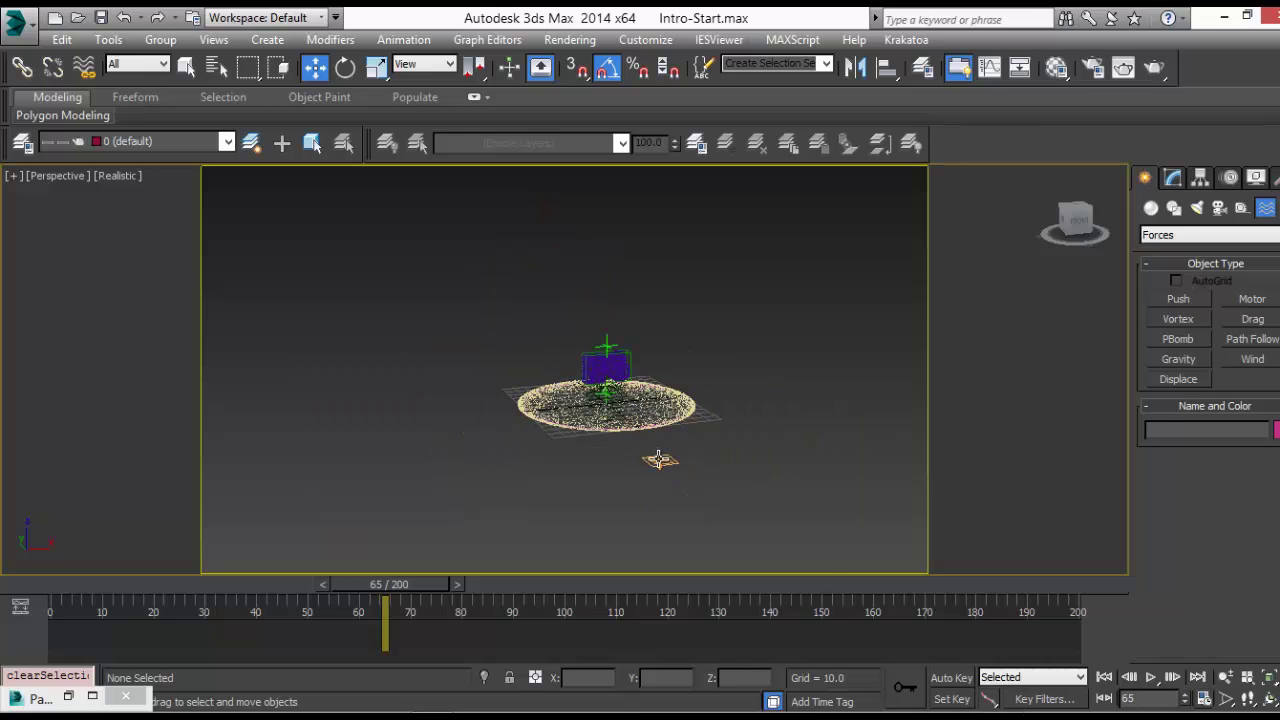
{"action": "left_click", "coordinate": [658, 456]}
{"action": "right_click", "coordinate": [655, 455]}
{"action": "left_click", "coordinate": [700, 406]}
Unhide the Helix001 spline by name
{"action": "right_click", "coordinate": [642, 452]}
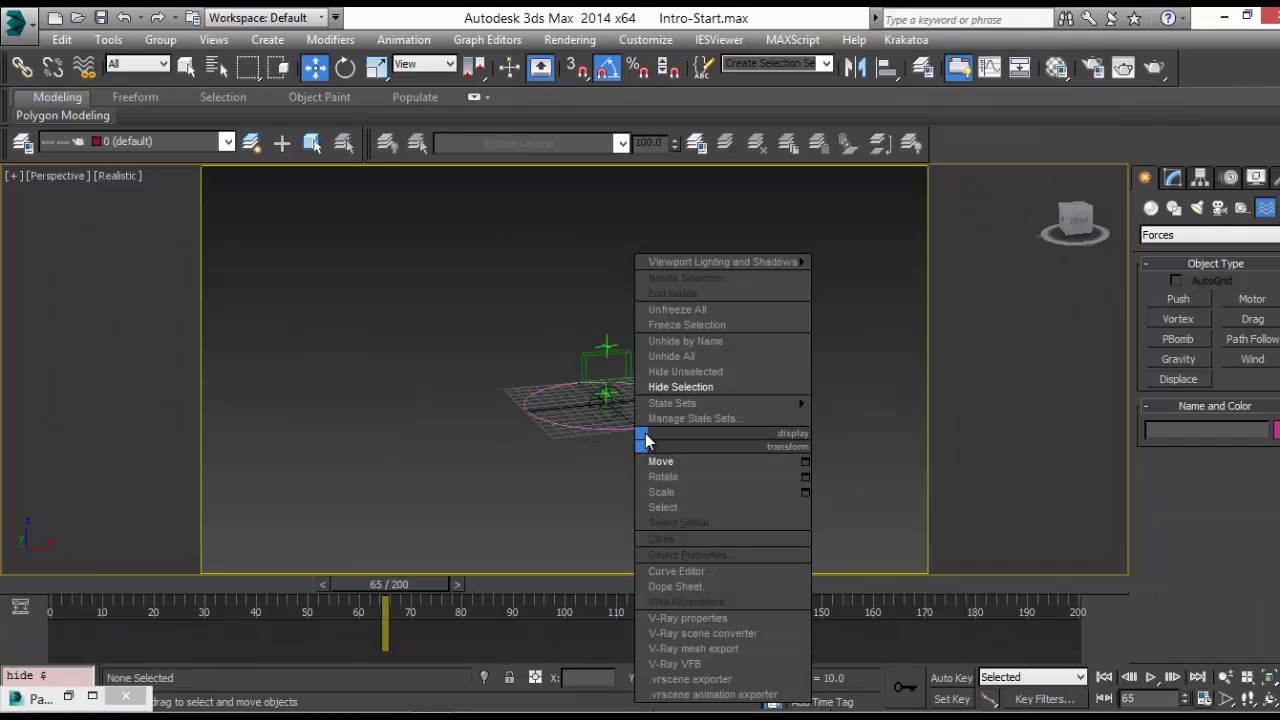
{"action": "left_click", "coordinate": [688, 346]}
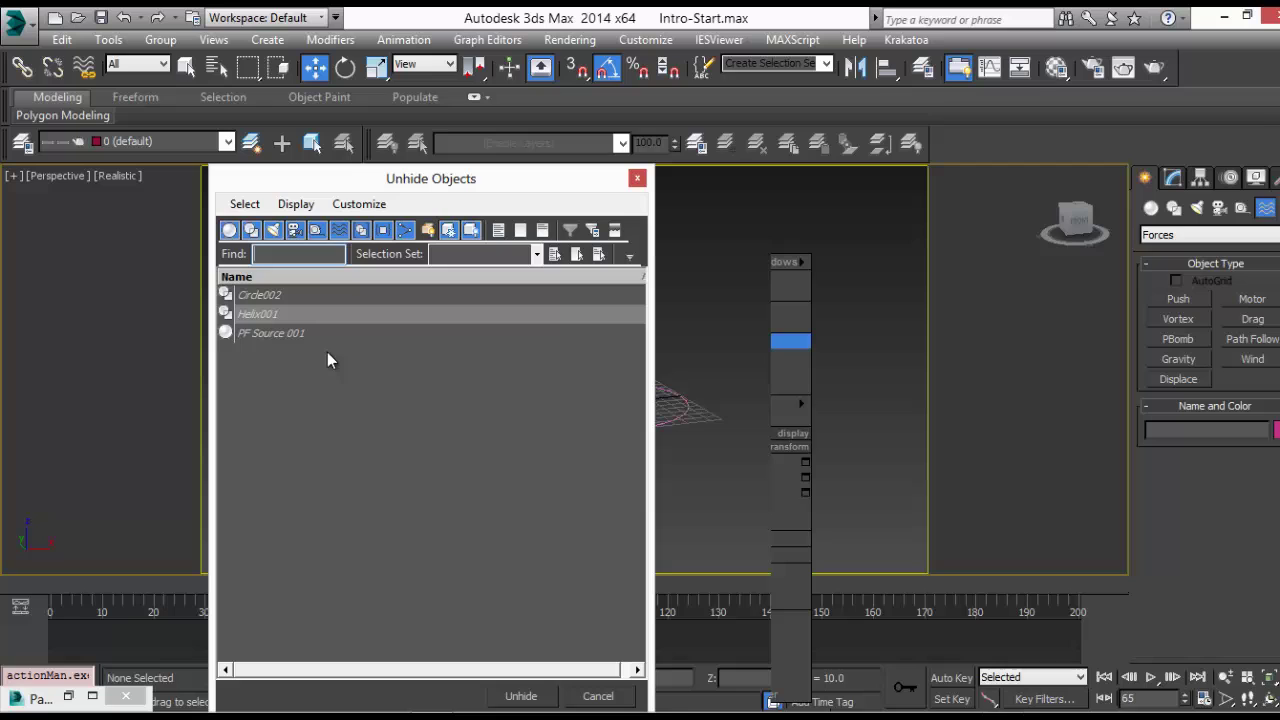
{"action": "double_click", "coordinate": [266, 314]}
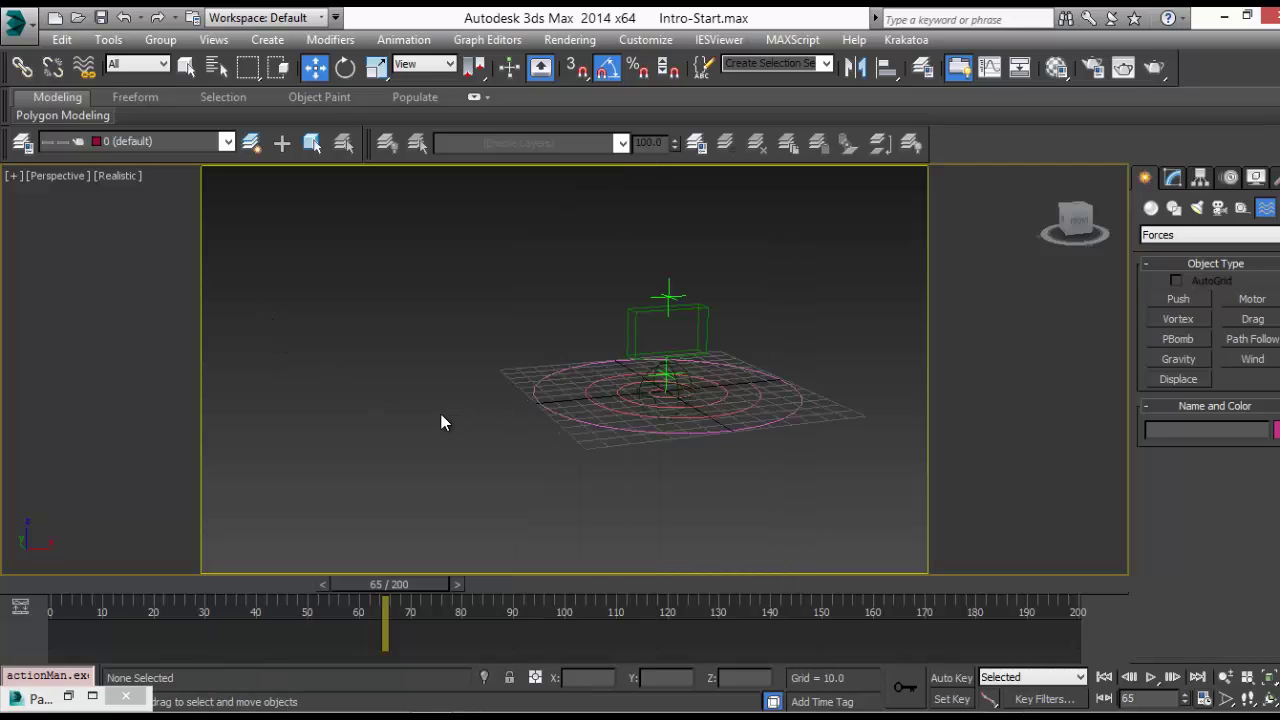
Attach the Point001 helper to the Helix001 spline with a Path Constraint
{"action": "scroll", "coordinate": [441, 422], "scroll_direction": "up", "scroll_amount": 3}
{"action": "middle_click_drag", "start_coordinate": [366, 434], "coordinate": [311, 447]}
{"action": "left_click", "coordinate": [507, 356]}
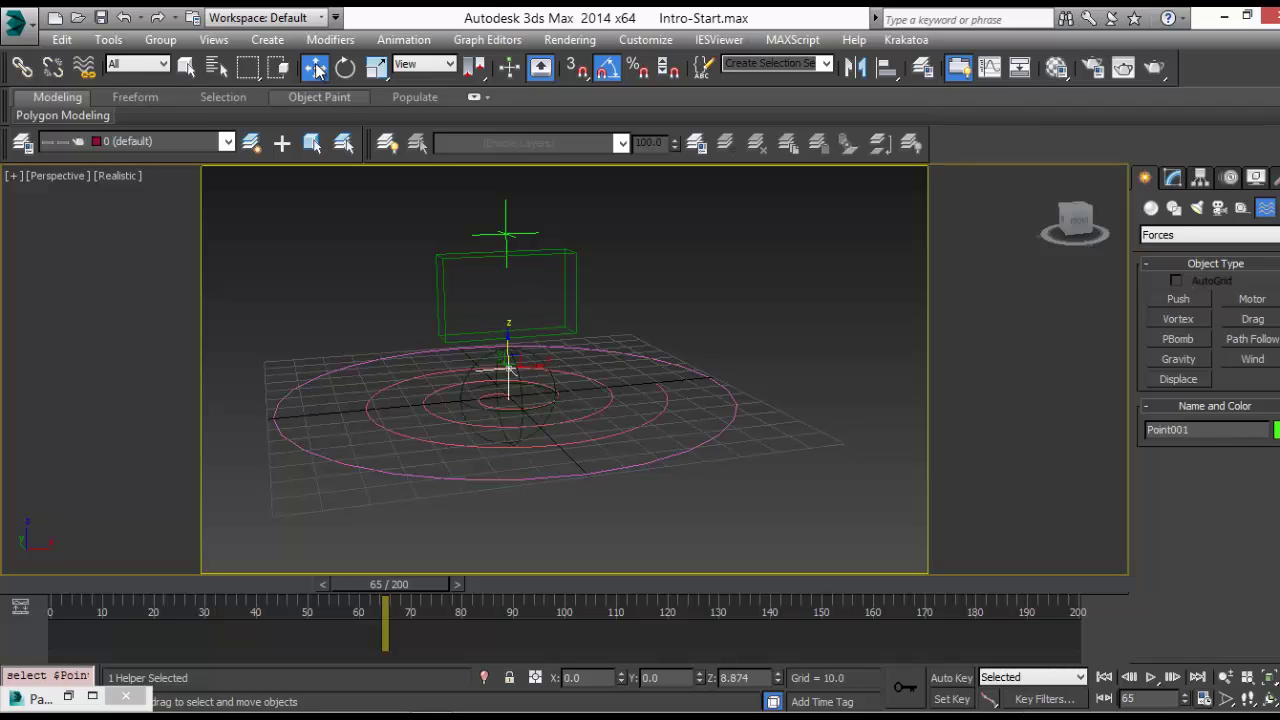
{"action": "left_click", "coordinate": [403, 40]}
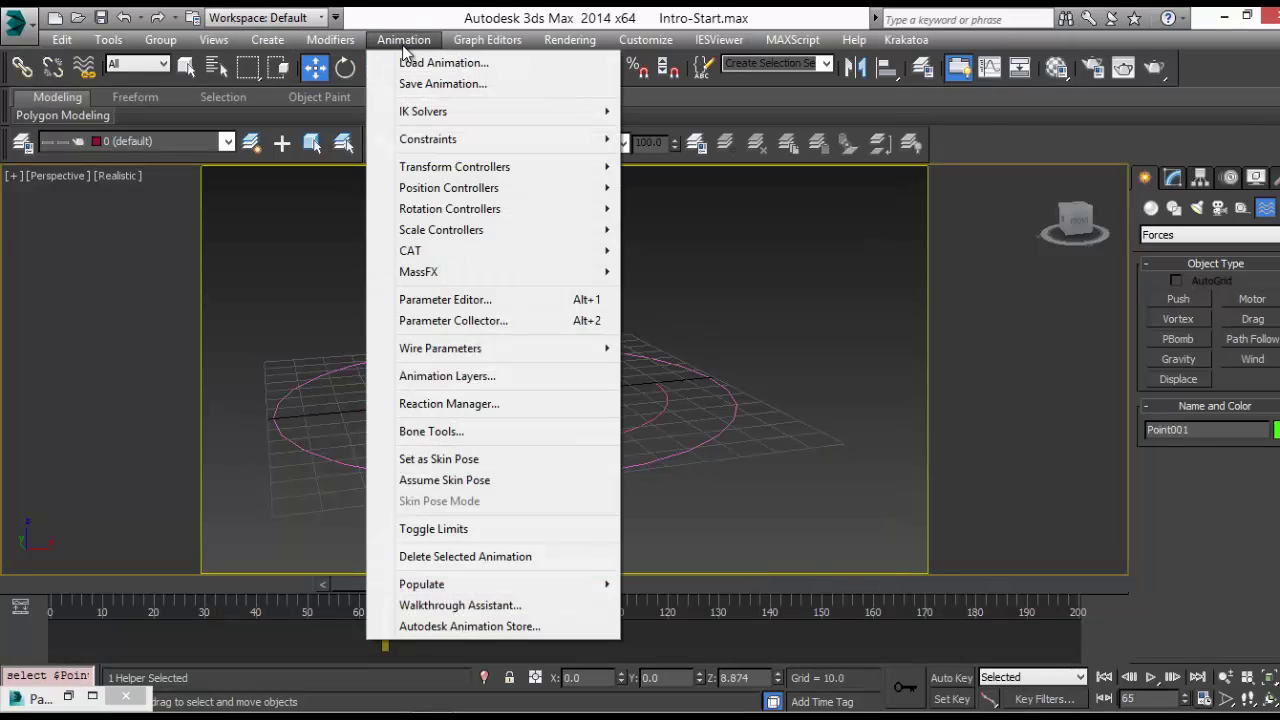
{"action": "mouse_move", "coordinate": [462, 143]}
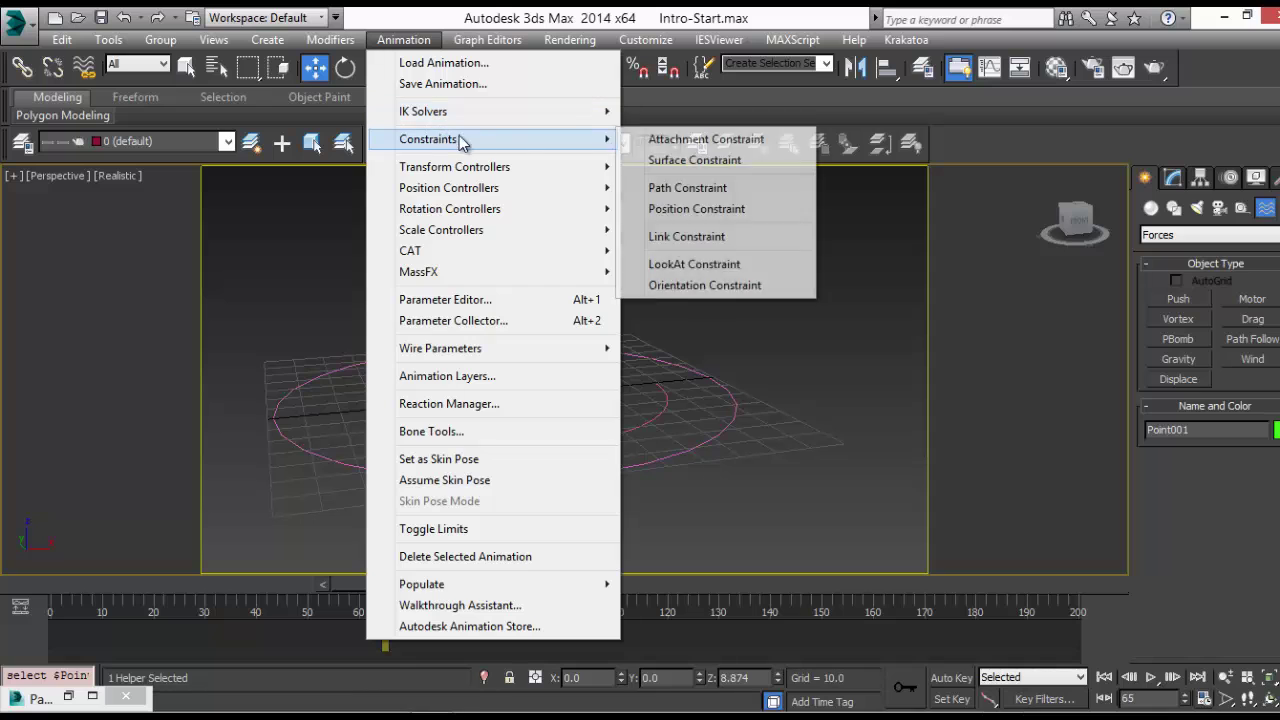
{"action": "left_click", "coordinate": [687, 188]}
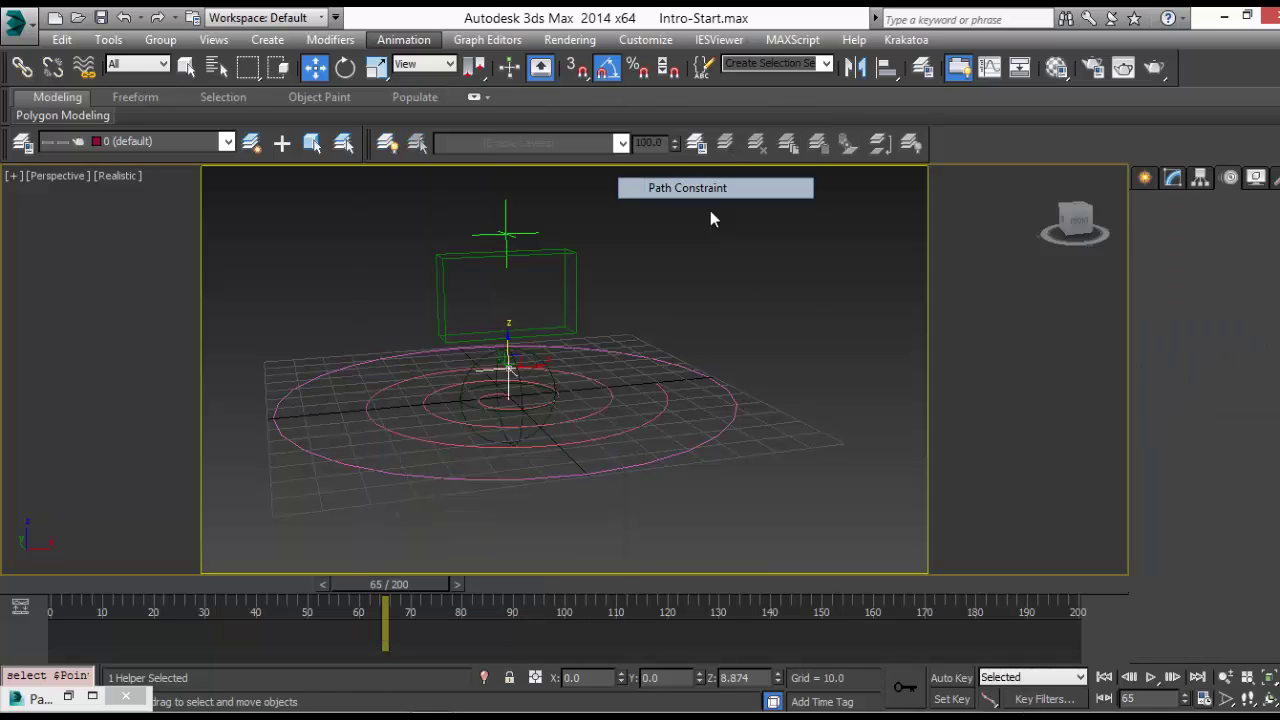
{"action": "left_click", "coordinate": [662, 400]}
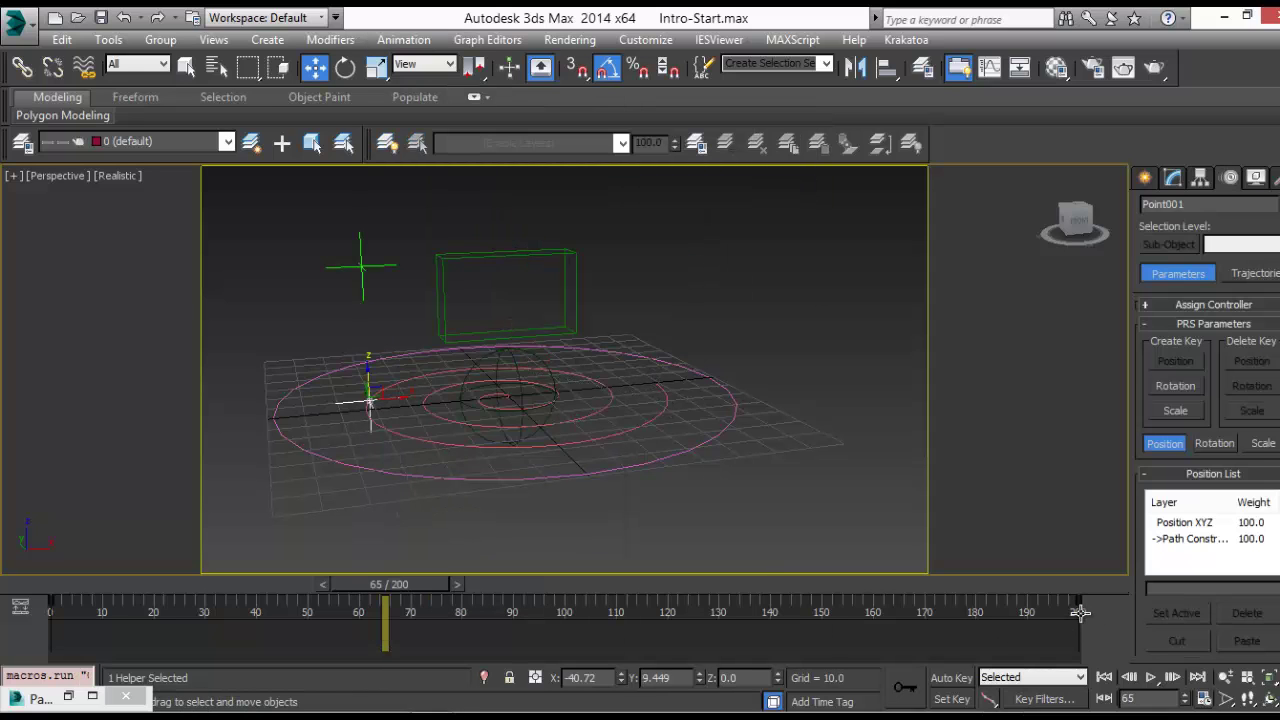
Move Point001's last path animation key to frame 50 and return the animation to frame 0
{"action": "left_click_drag", "start_coordinate": [1078, 612], "coordinate": [266, 622]}
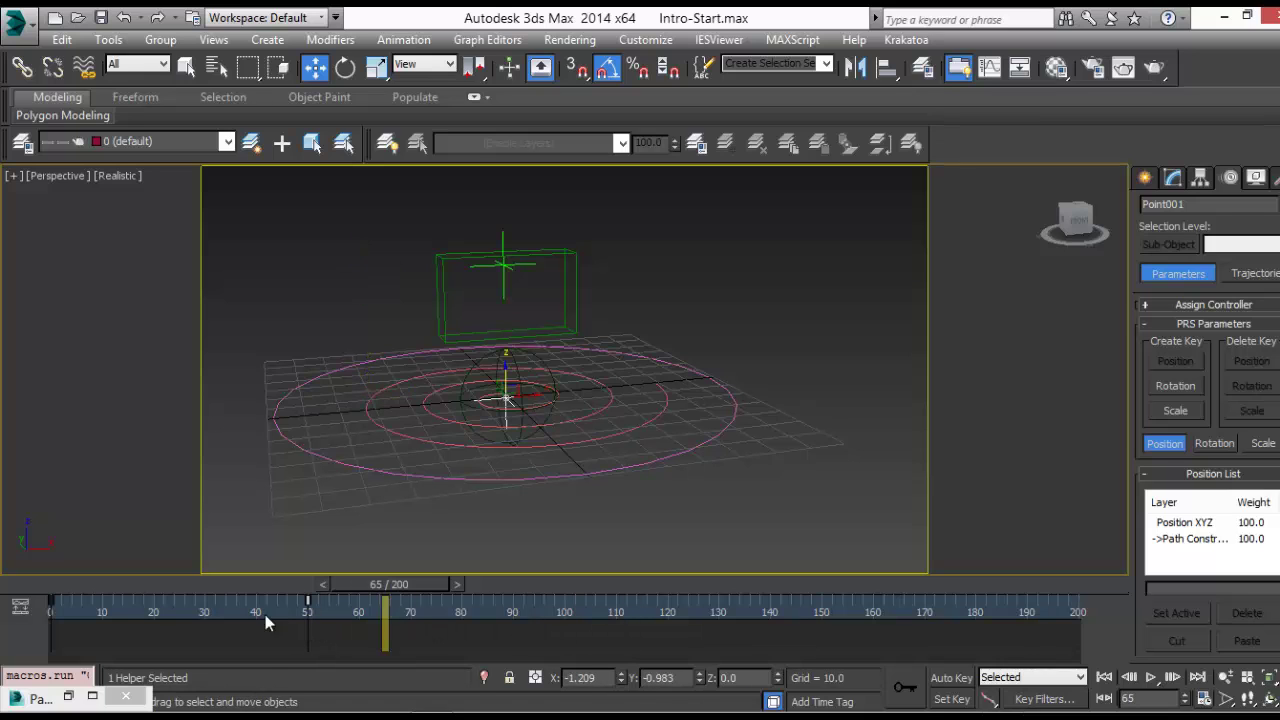
{"action": "left_click_drag", "start_coordinate": [97, 591], "coordinate": [60, 584]}
{"action": "key", "text": "w"}
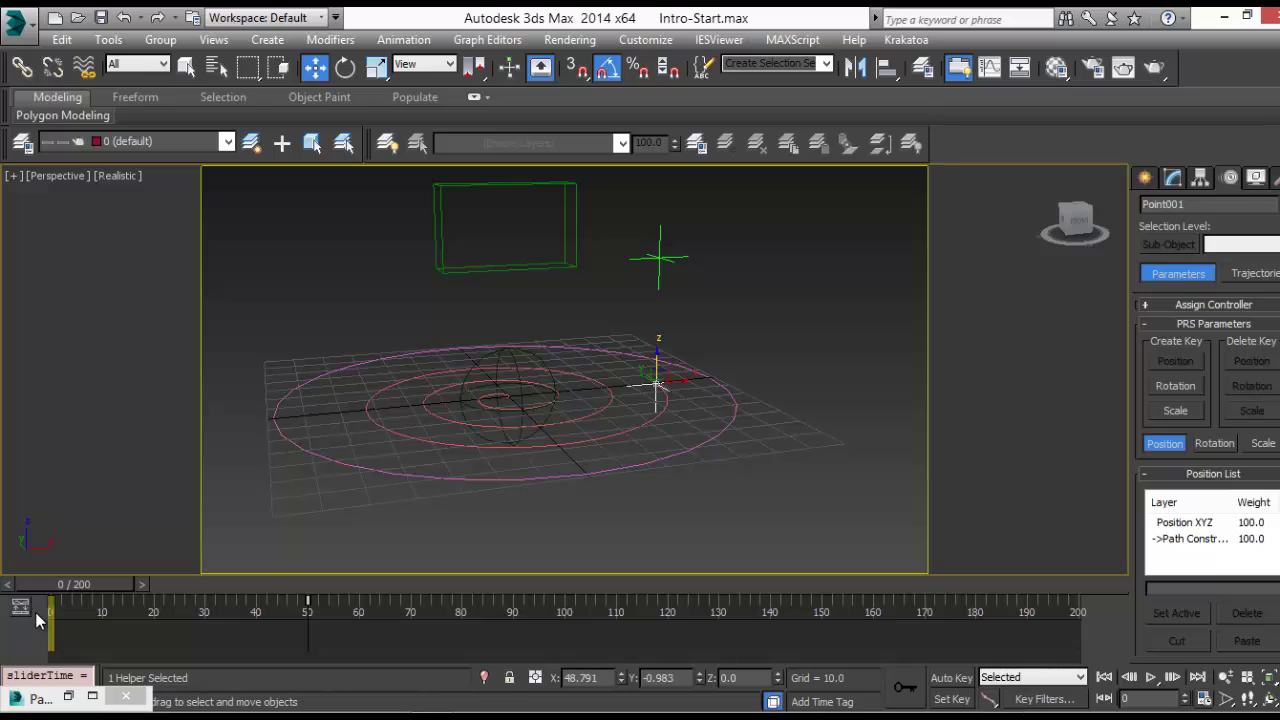
Unhide Circle002 and PF Source 001 by name
{"action": "left_click", "coordinate": [655, 462]}
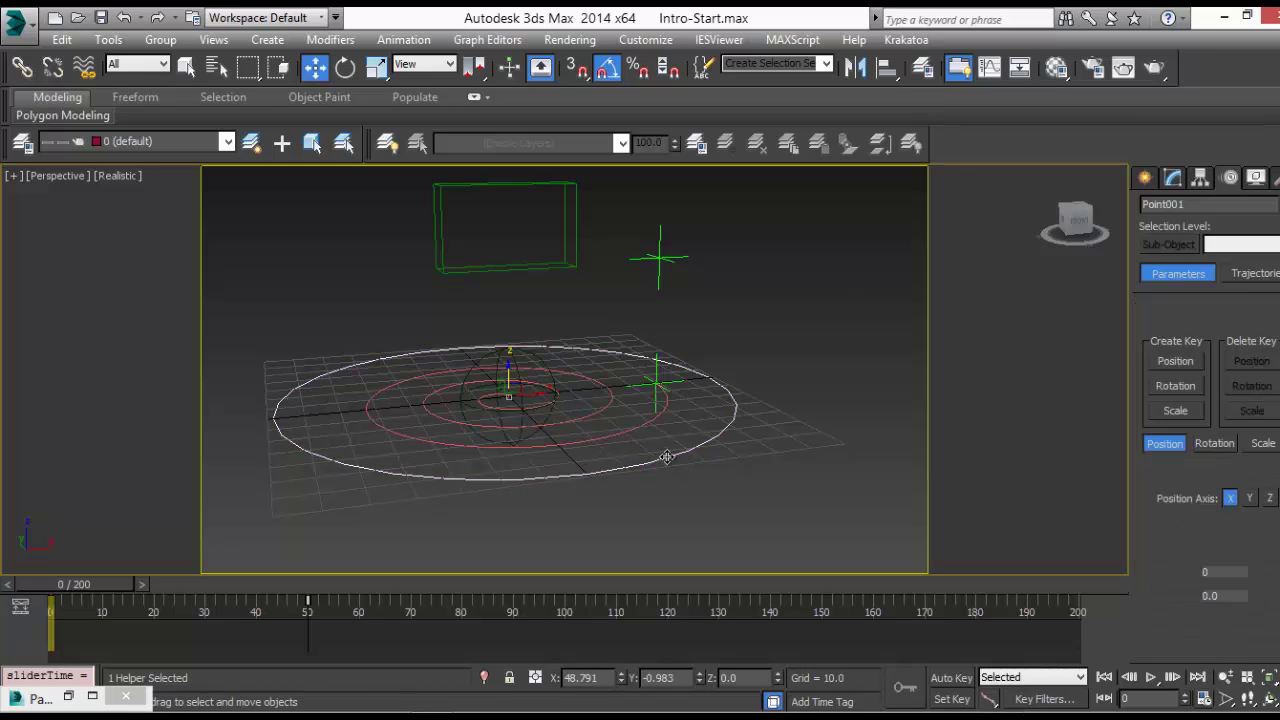
{"action": "right_click", "coordinate": [662, 460]}
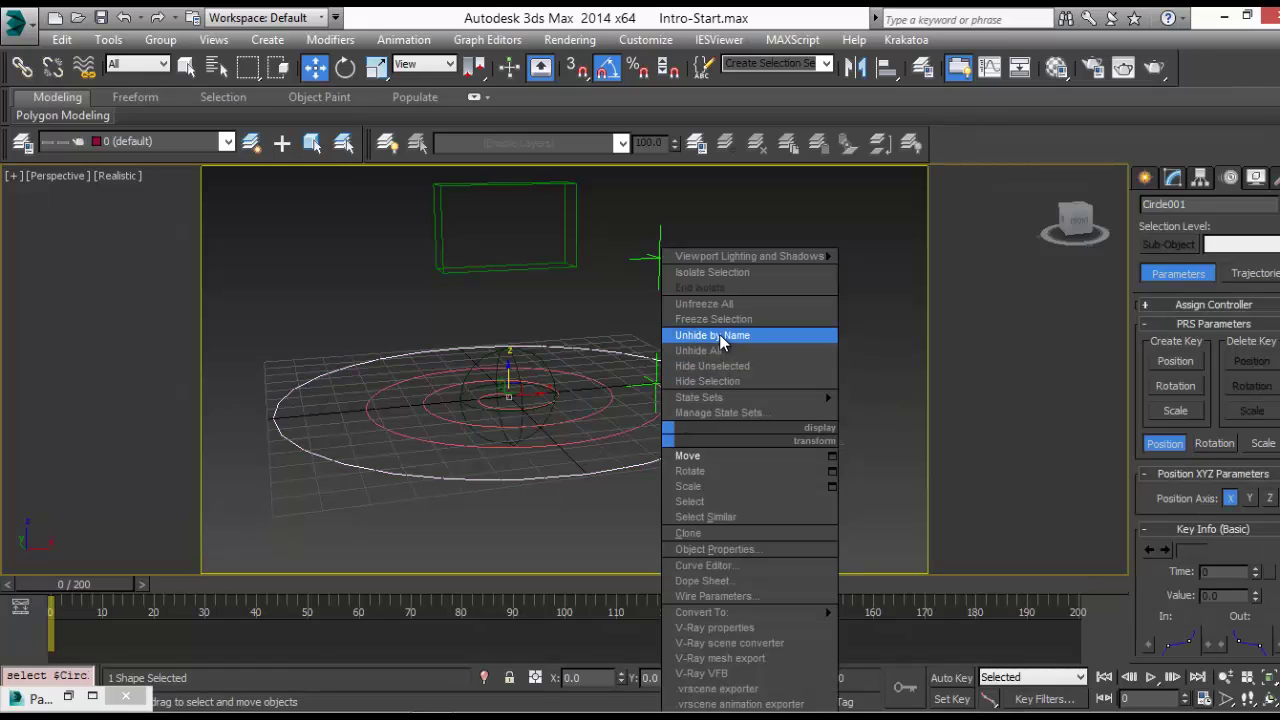
{"action": "left_click", "coordinate": [719, 335]}
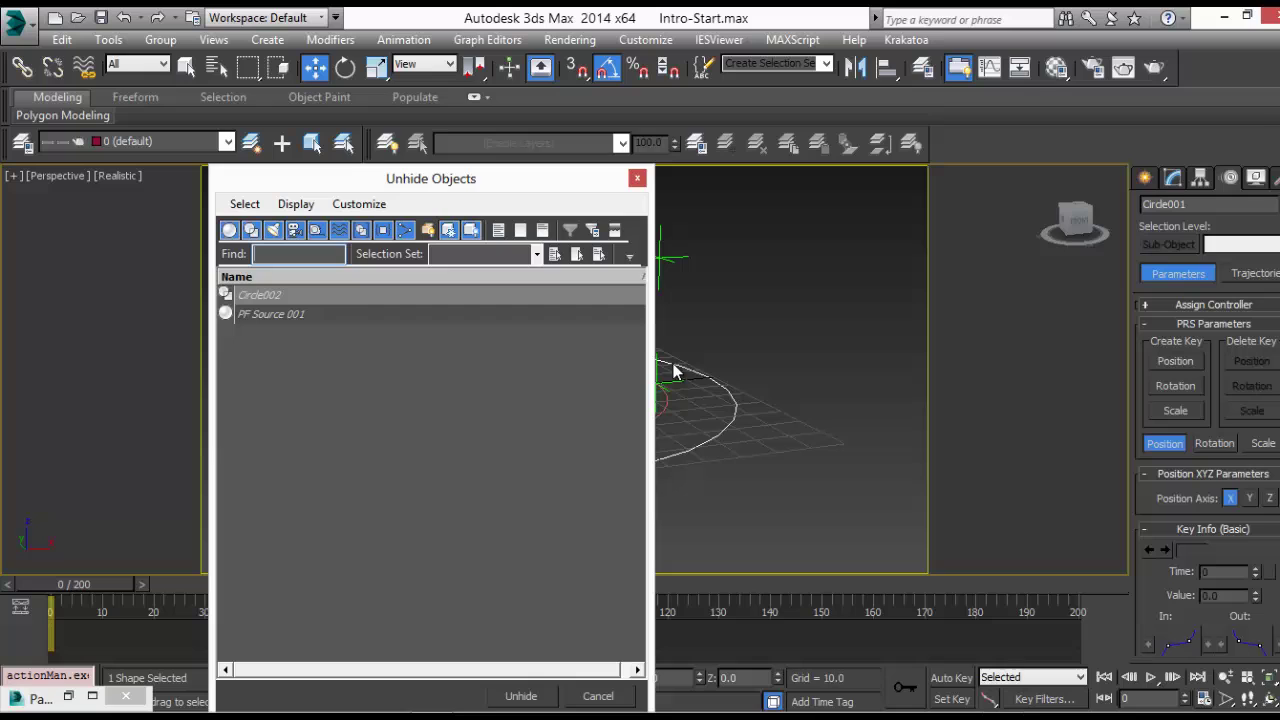
{"action": "left_click", "coordinate": [269, 314]}
{"action": "left_click", "coordinate": [262, 295], "text": "ctrl"}
{"action": "left_click", "coordinate": [520, 696]}
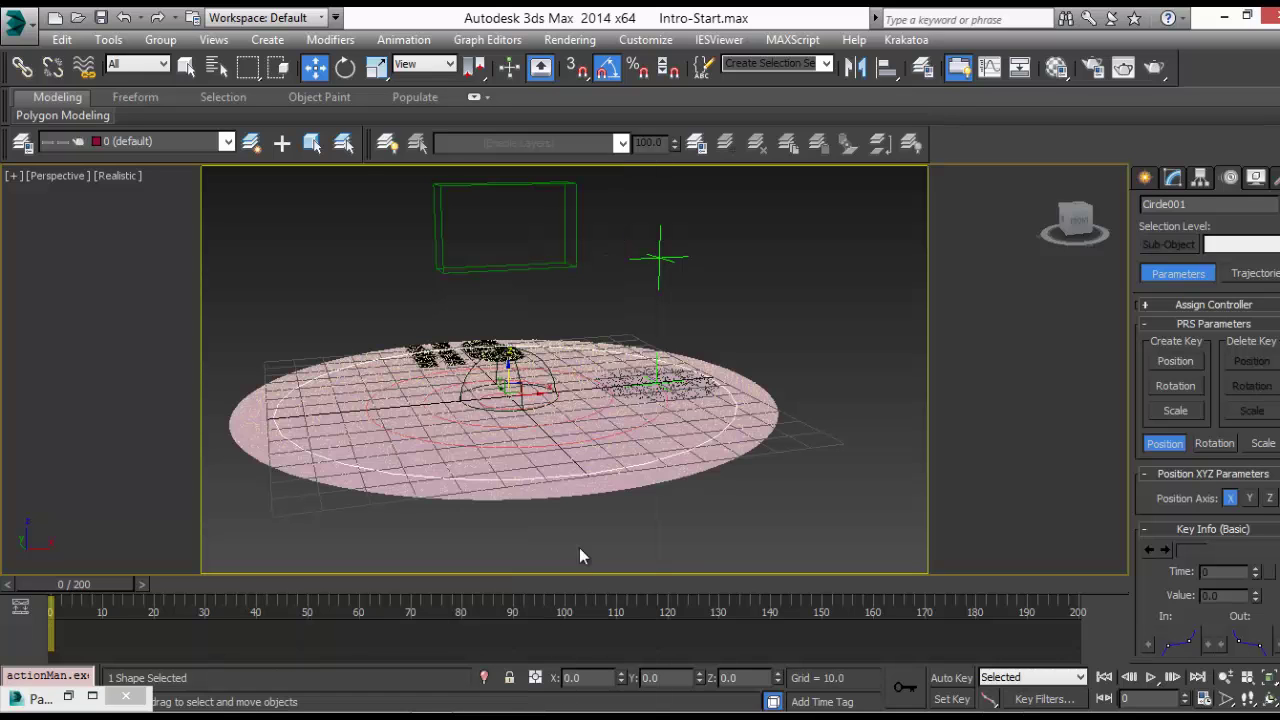
Set the radius of the Circle001 spline to 120
{"action": "left_click", "coordinate": [698, 468]}
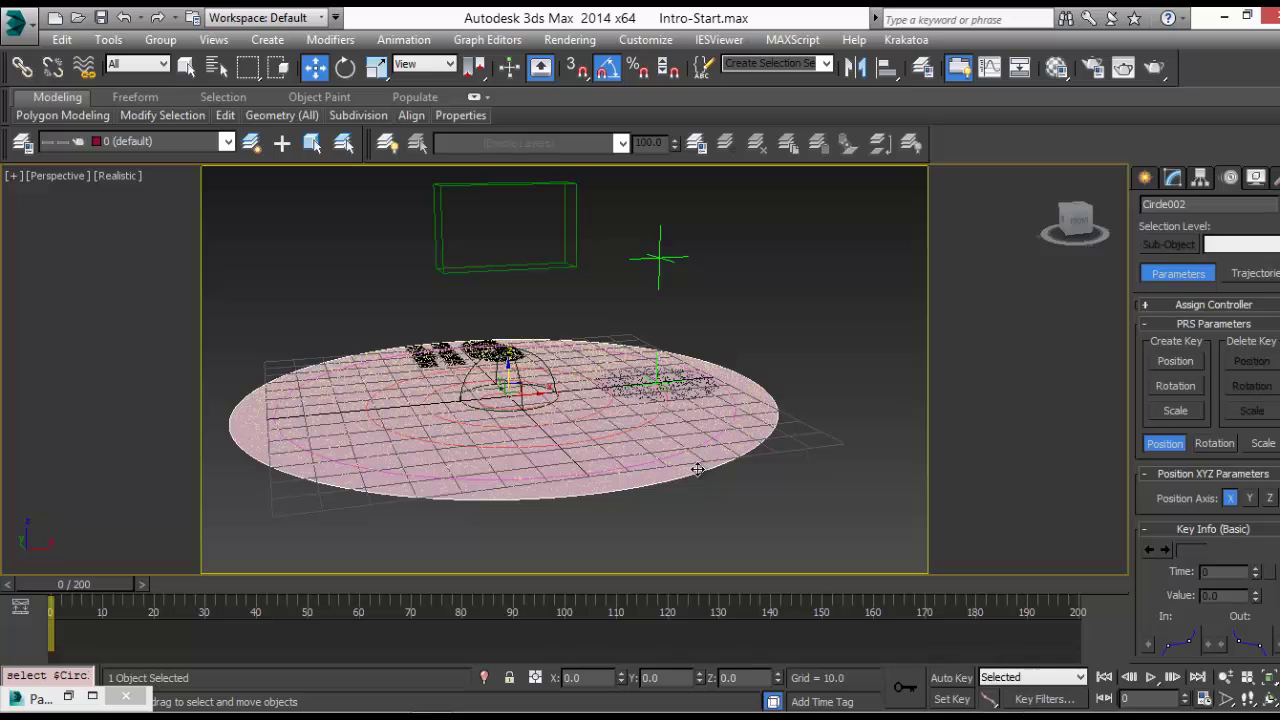
{"action": "left_click", "coordinate": [698, 446]}
{"action": "left_click", "coordinate": [1173, 177]}
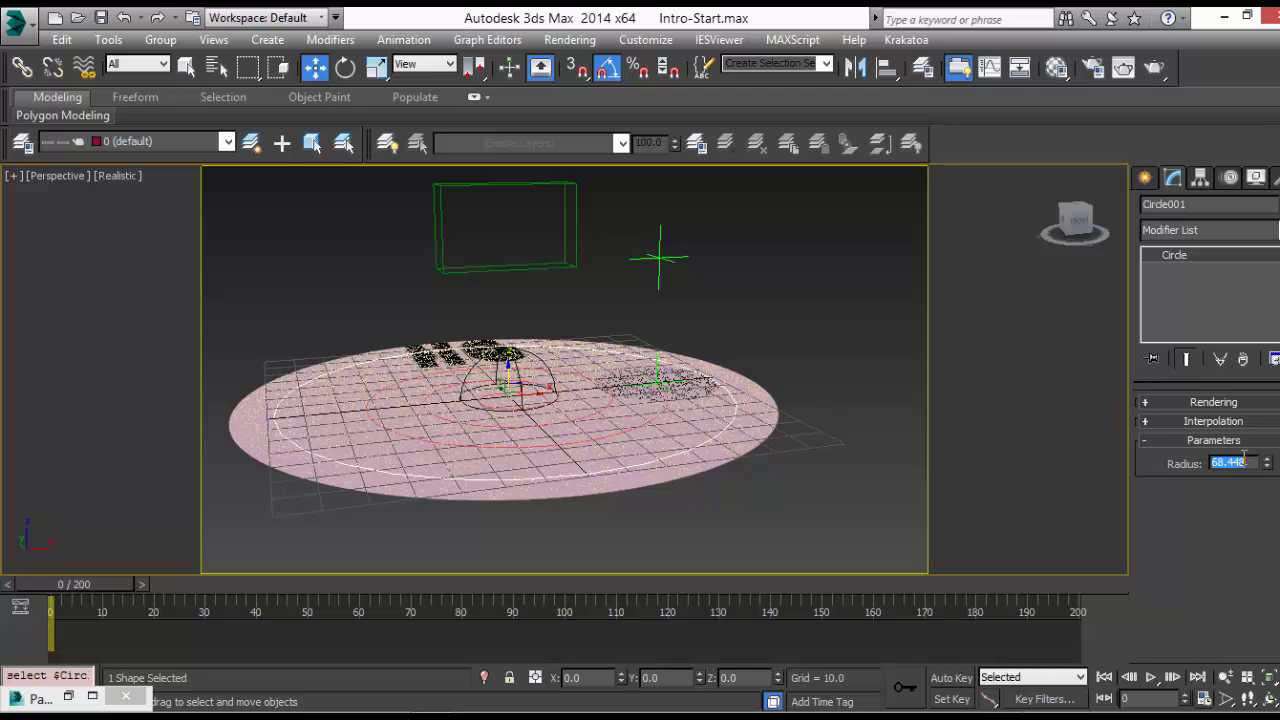
{"action": "type", "text": "120"}
{"action": "key", "text": "Return"}
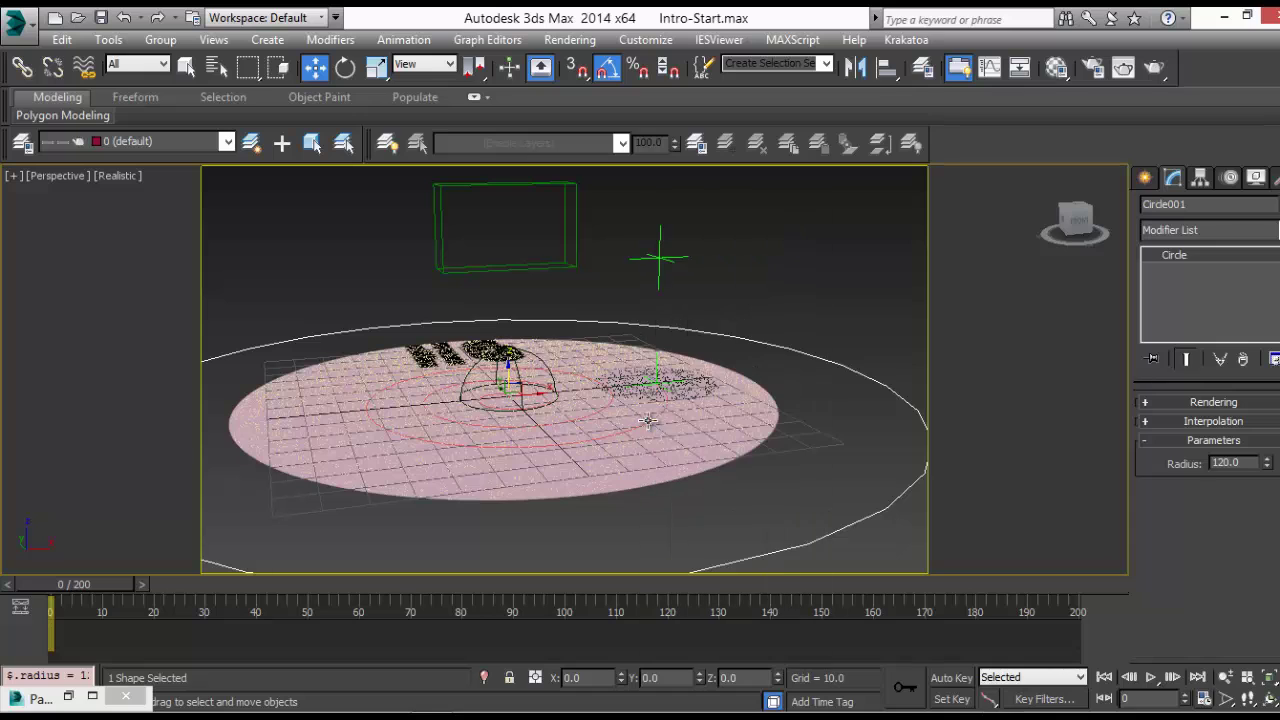
Hide the Circle002 emitter surface and scrub the animation to frame 10
{"action": "left_click", "coordinate": [700, 442]}
{"action": "right_click", "coordinate": [700, 442]}
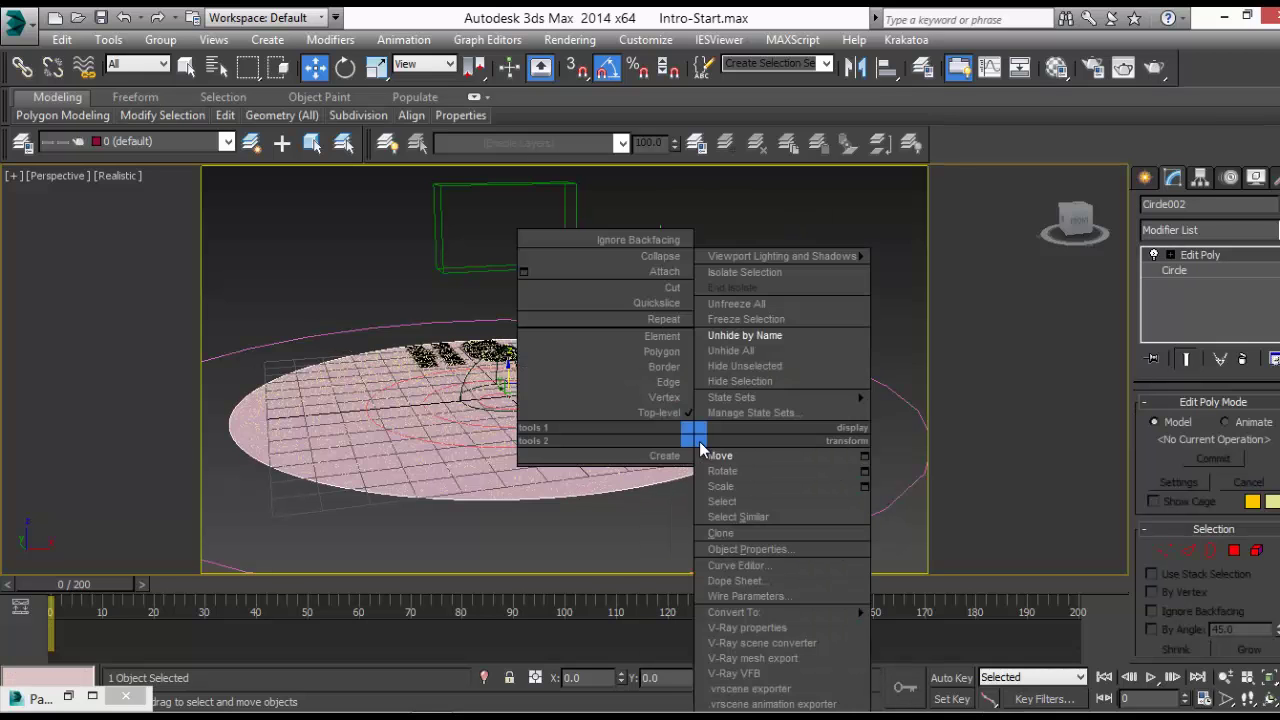
{"action": "left_click", "coordinate": [740, 374]}
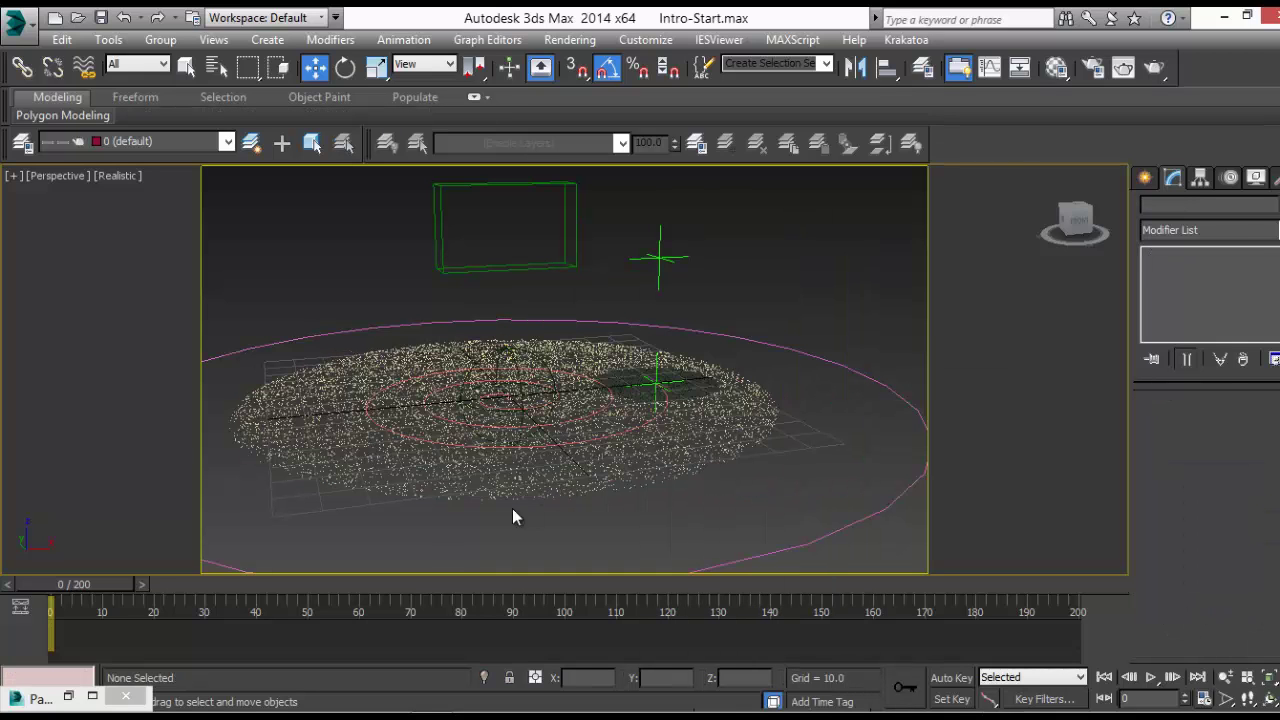
{"action": "left_click_drag", "start_coordinate": [49, 582], "coordinate": [173, 583]}
Change the Display 002 particle colour in Event 002 to bright green with Value 255, then minimize Particle View
{"action": "left_click", "coordinate": [68, 696]}
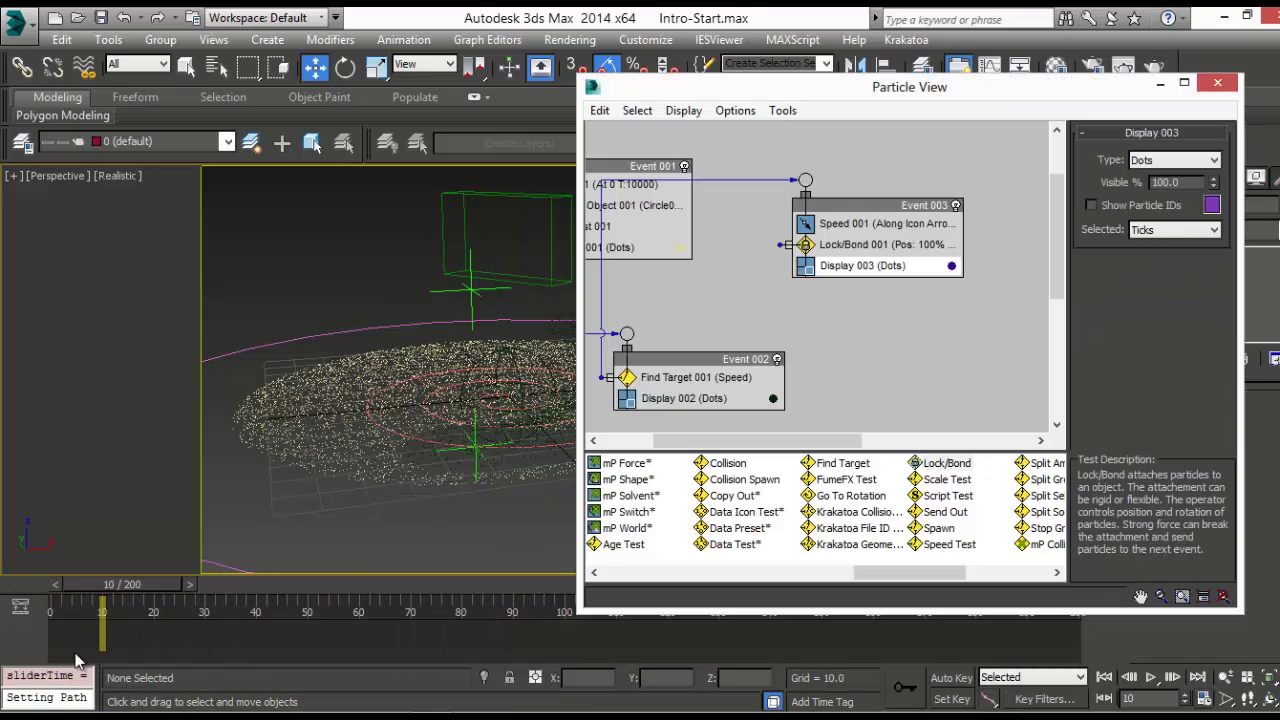
{"action": "middle_click_drag", "start_coordinate": [821, 410], "coordinate": [936, 366]}
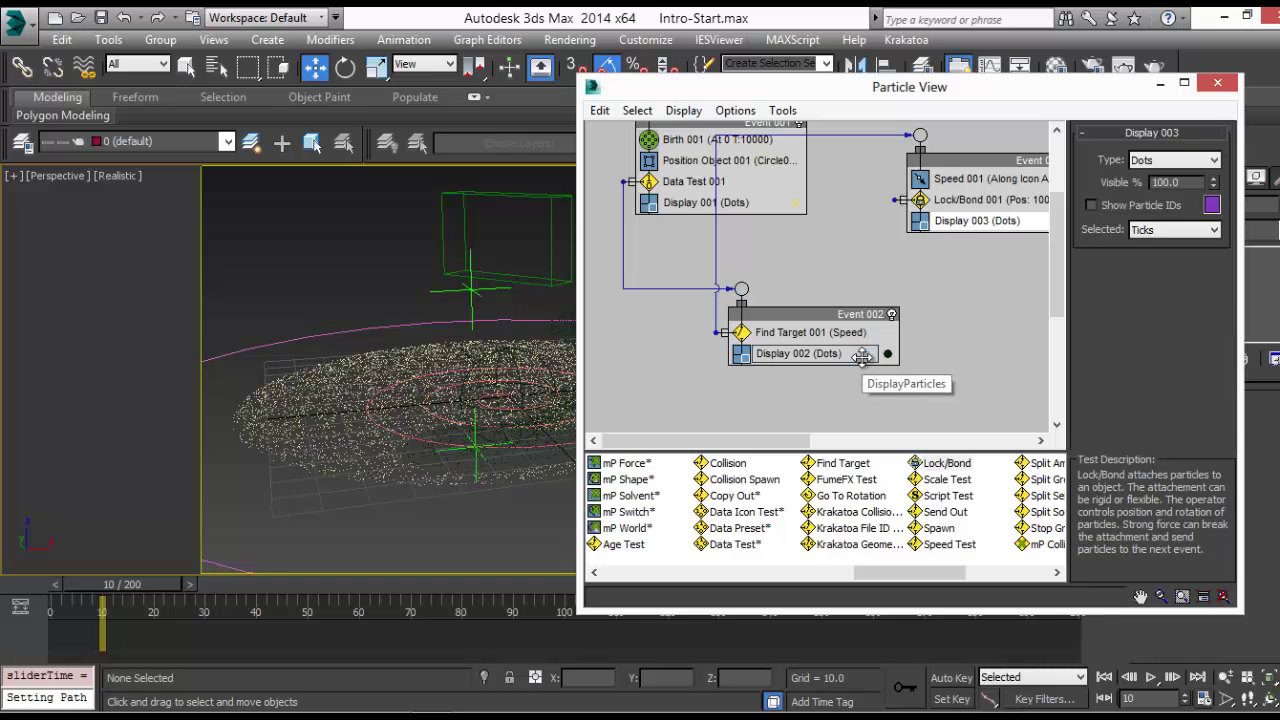
{"action": "left_click", "coordinate": [886, 355]}
{"action": "left_click", "coordinate": [1212, 204]}
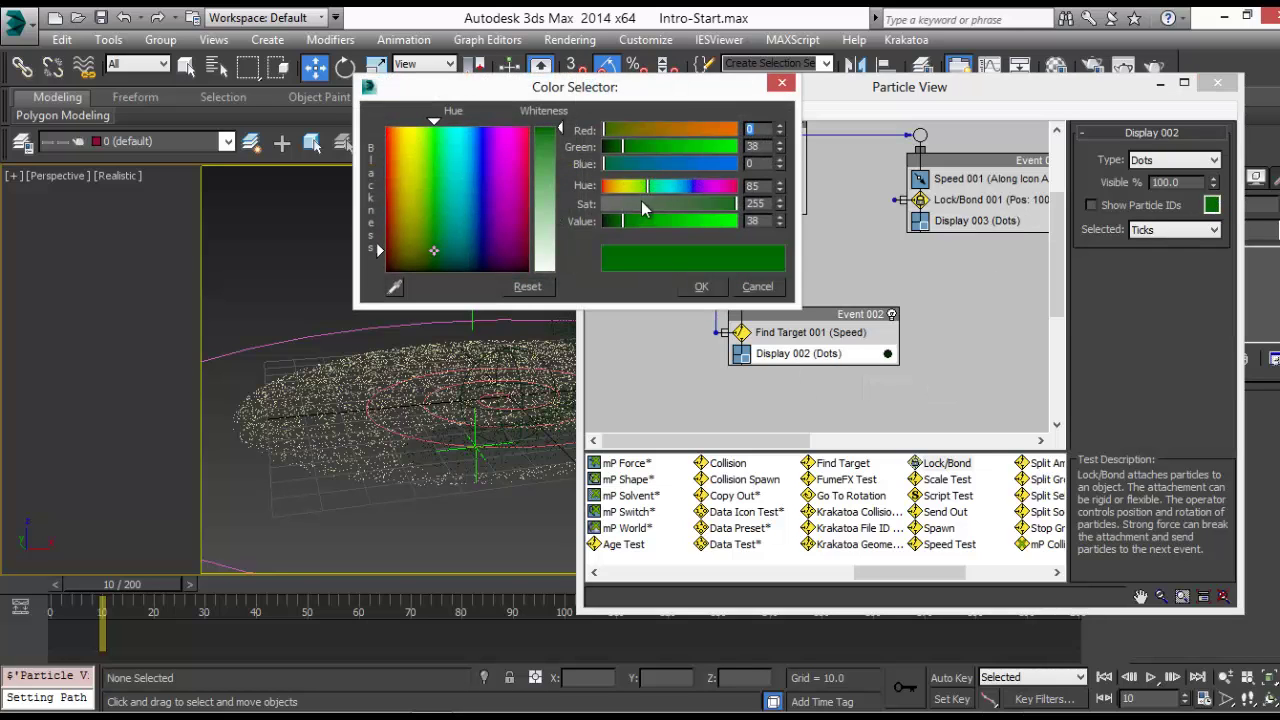
{"action": "left_click_drag", "start_coordinate": [645, 219], "coordinate": [736, 218]}
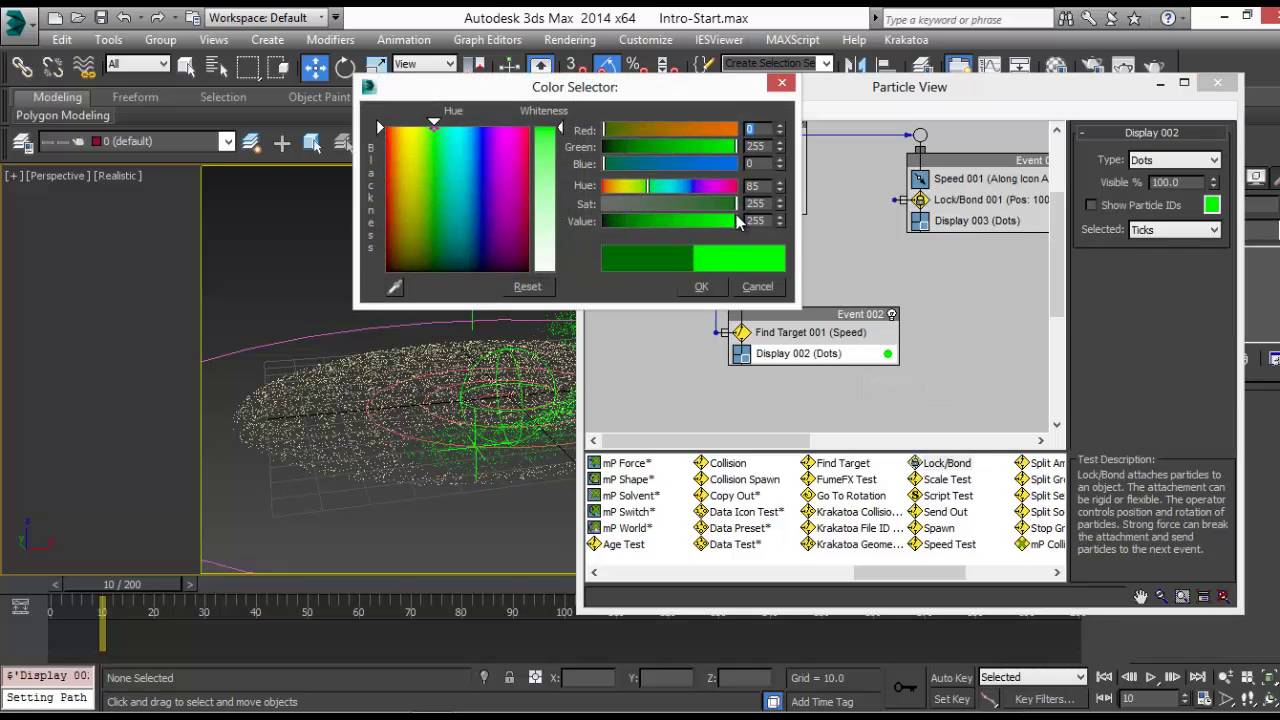
{"action": "left_click", "coordinate": [701, 287]}
{"action": "left_click", "coordinate": [1160, 83]}
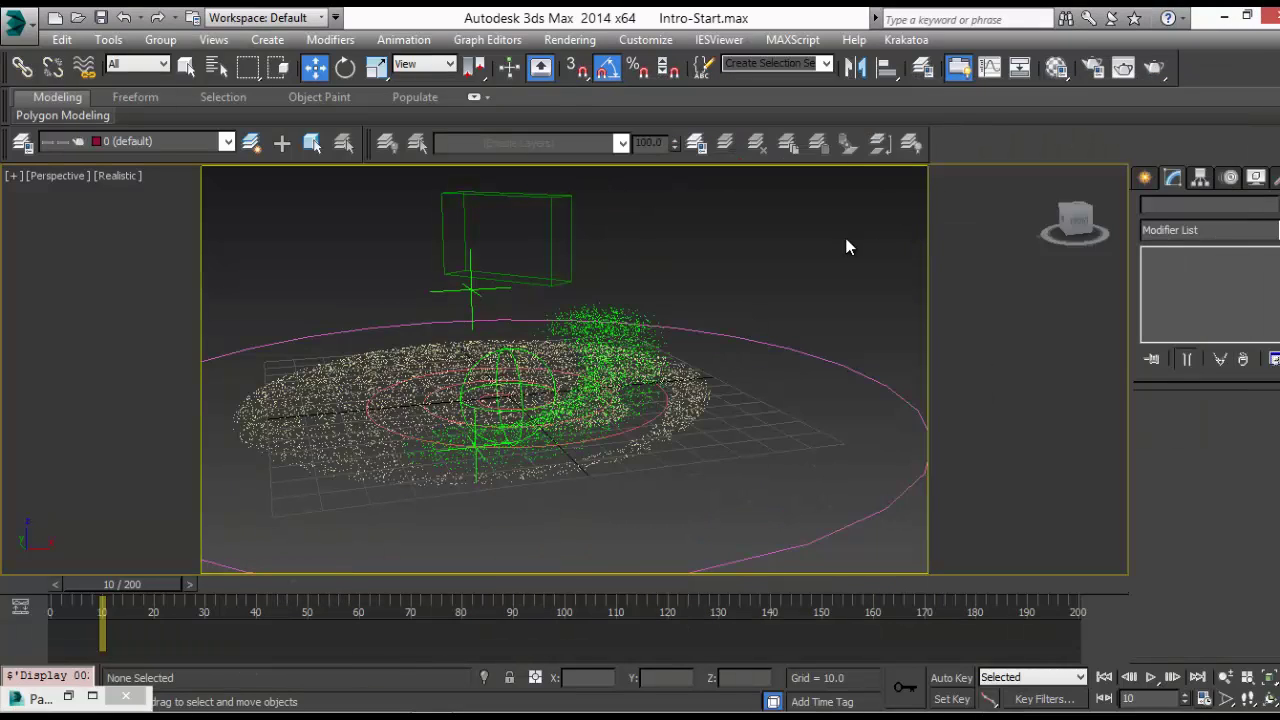
Switch the viewport to Camera001 and scrub the animation to frame 45
{"action": "key", "text": "c"}
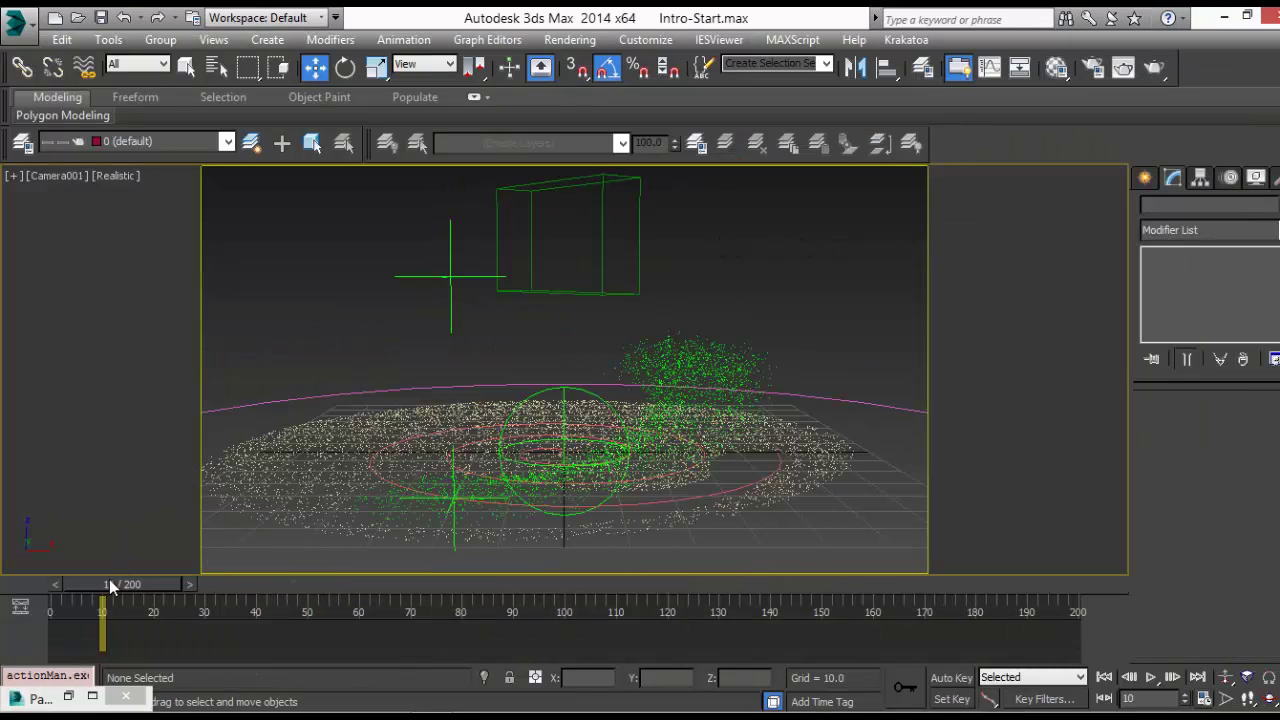
{"action": "left_click_drag", "start_coordinate": [119, 588], "coordinate": [256, 590]}
{"action": "key", "text": "w"}
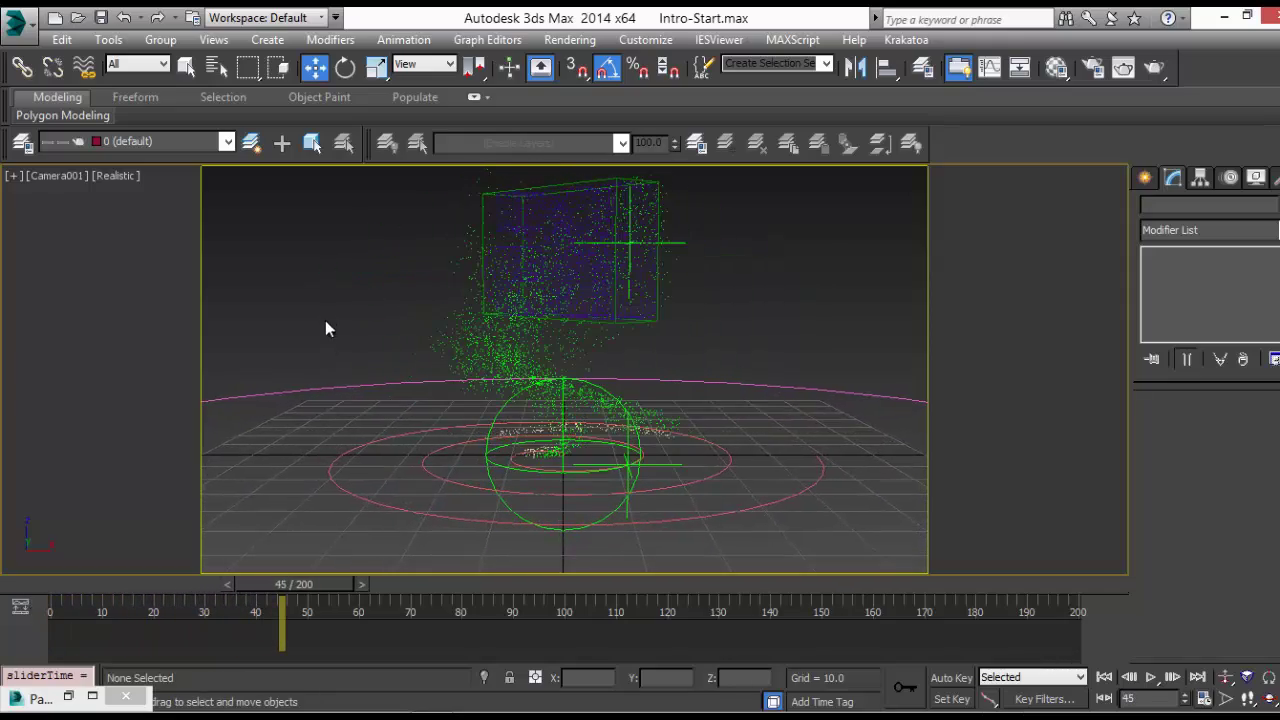
Hide the Find Target 001 icon and the Helix001 spline, returning the animation to frame 0
{"action": "left_click", "coordinate": [501, 499]}
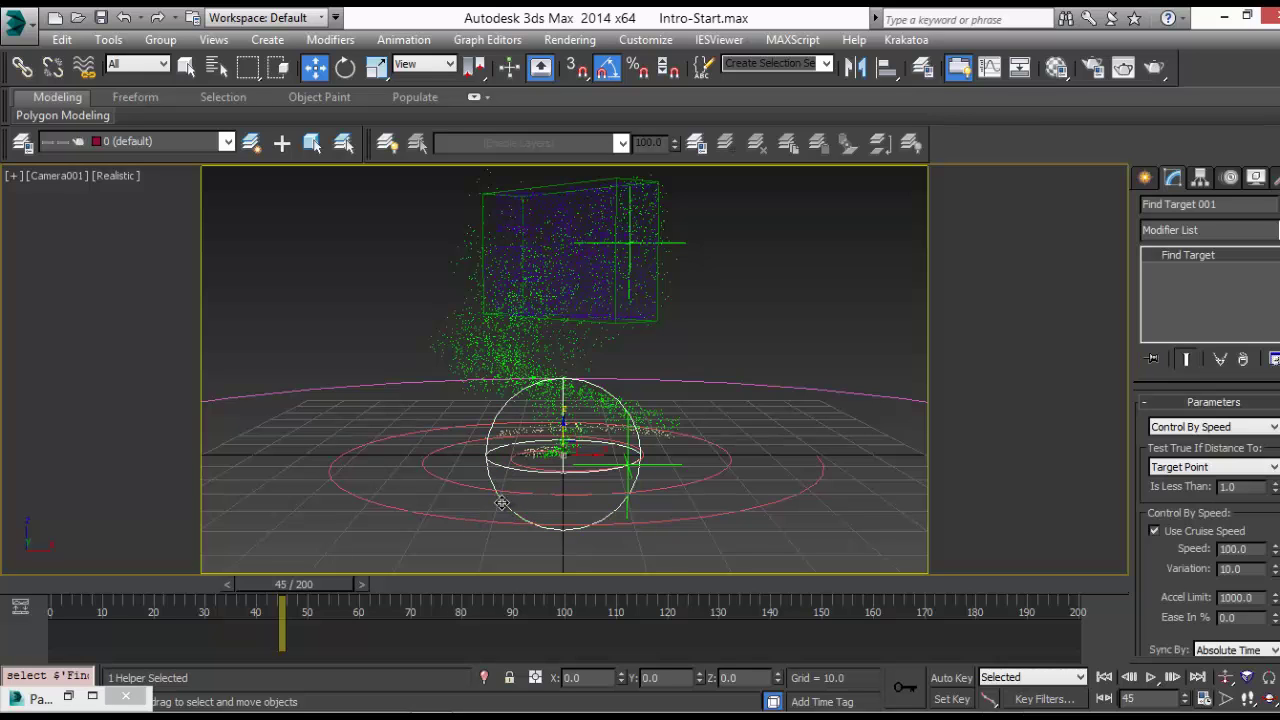
{"action": "right_click", "coordinate": [505, 448]}
{"action": "left_click", "coordinate": [533, 398]}
{"action": "left_click_drag", "start_coordinate": [129, 584], "coordinate": [59, 584]}
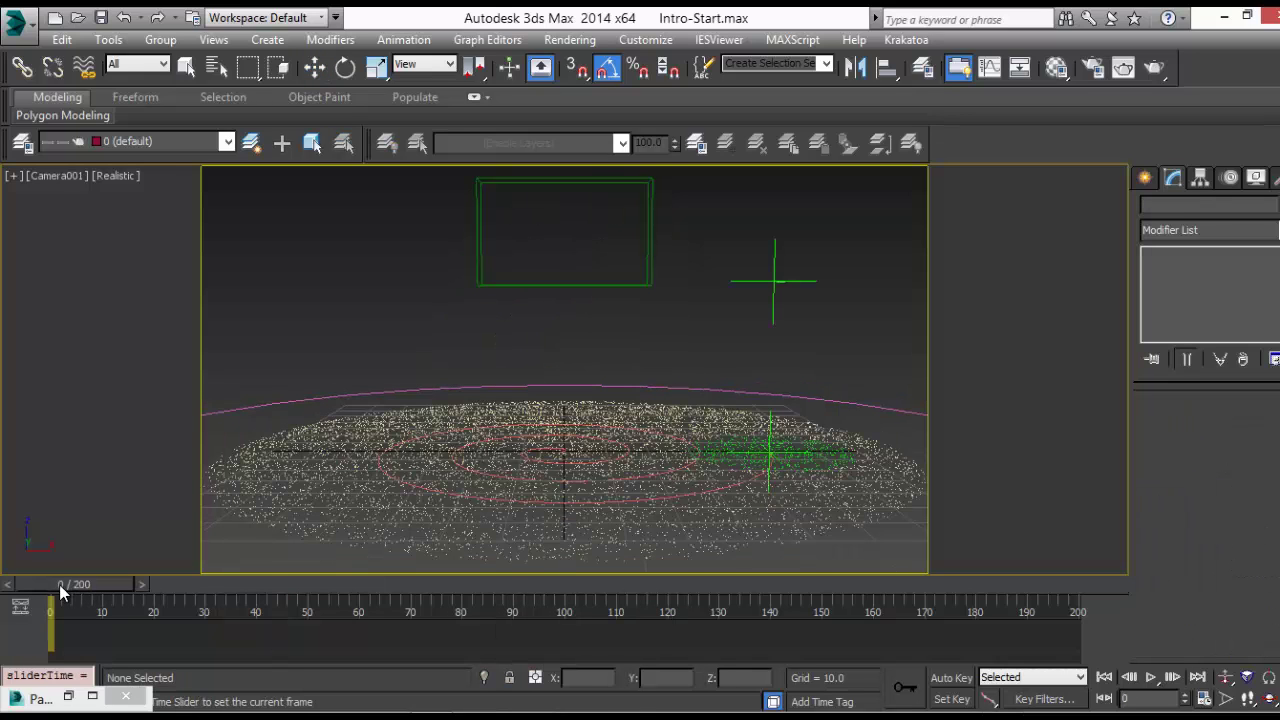
{"action": "key", "text": "w"}
{"action": "left_click", "coordinate": [503, 502]}
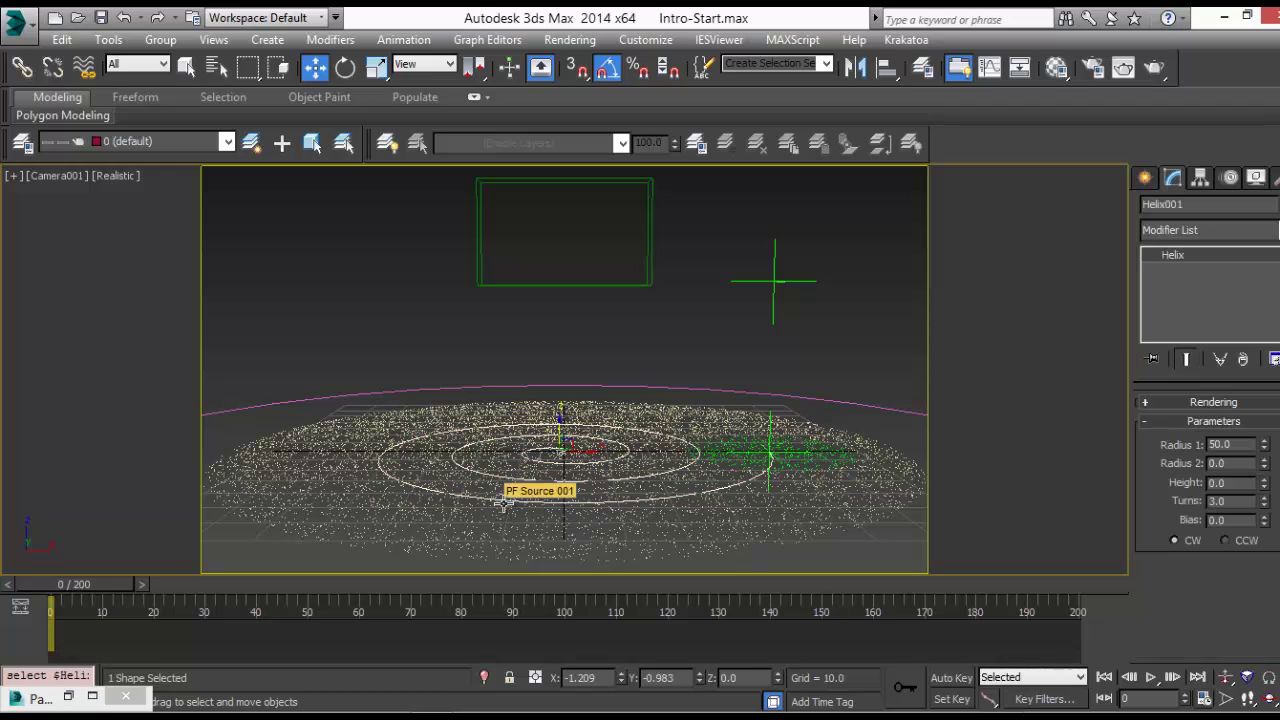
{"action": "right_click", "coordinate": [503, 503]}
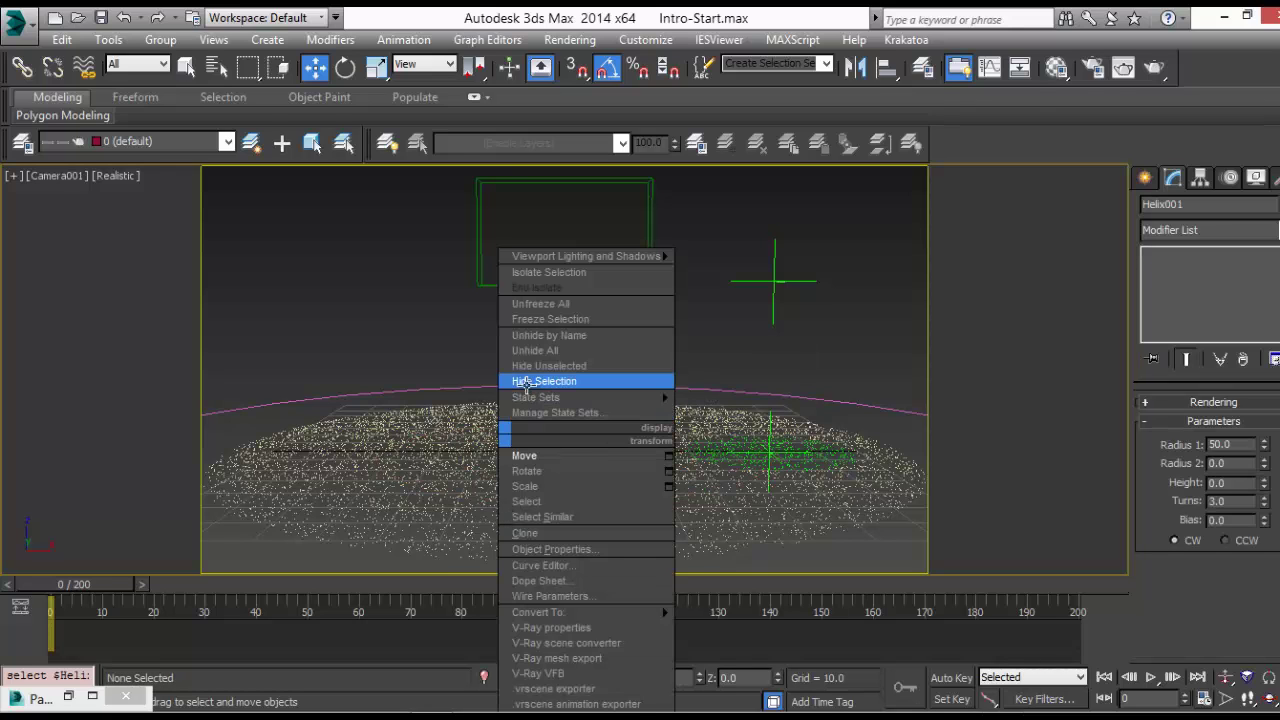
{"action": "left_click", "coordinate": [545, 374]}
Scrub the animation from frame 0 to frame 70 to examine how the particles form the logo
{"action": "left_click_drag", "start_coordinate": [67, 588], "coordinate": [167, 571]}
{"action": "key", "text": "w"}
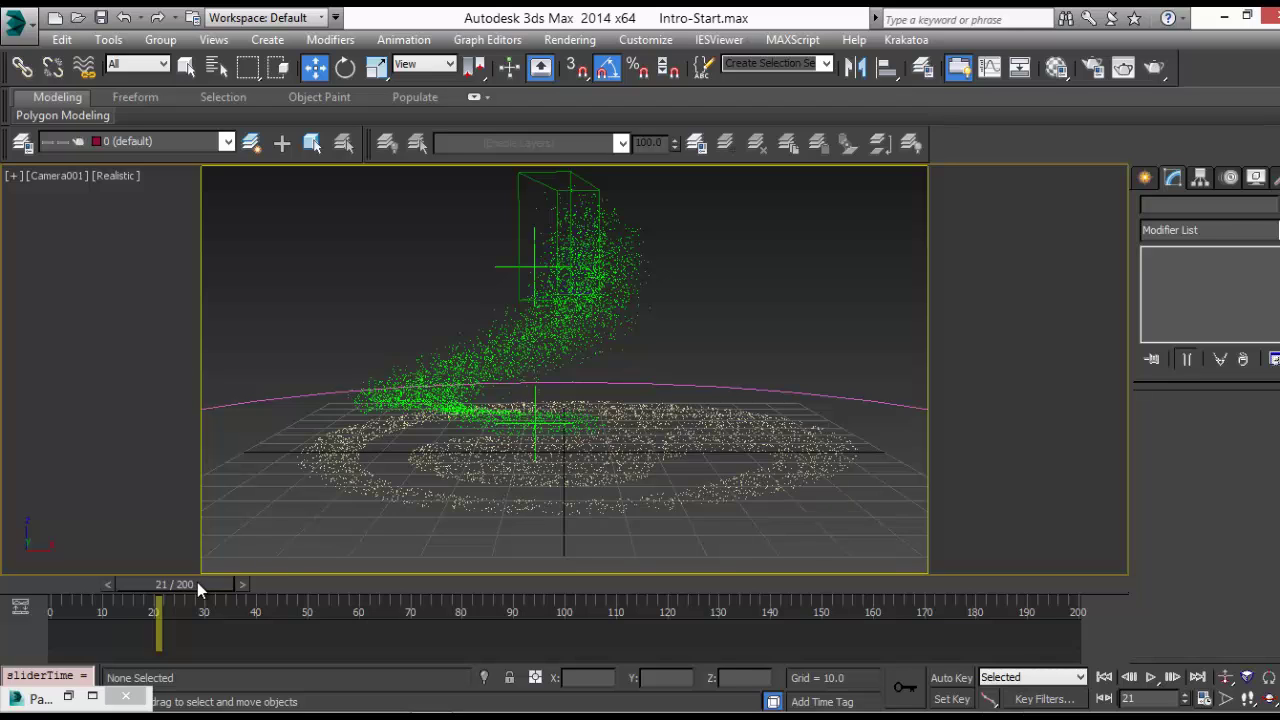
{"action": "left_click_drag", "start_coordinate": [197, 582], "coordinate": [346, 581]}
{"action": "left_click_drag", "start_coordinate": [349, 581], "coordinate": [439, 578]}
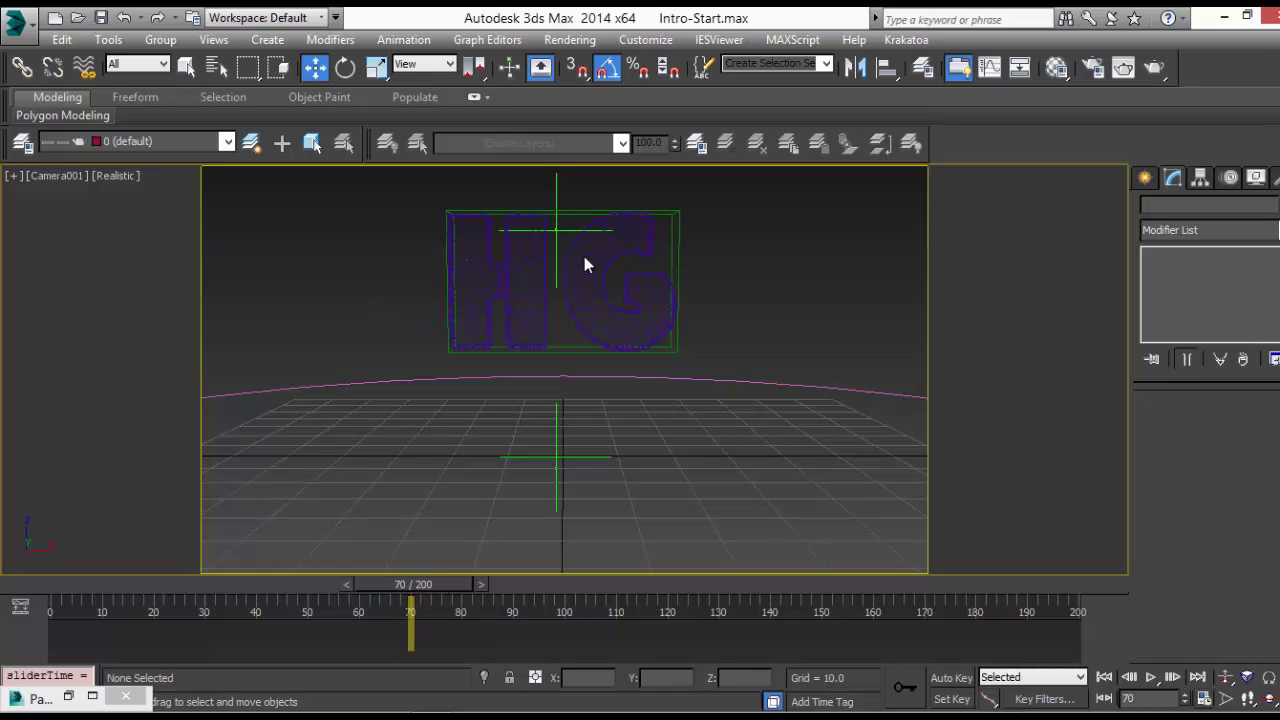
Reopen Particle View and add an Age Test to Event 003 between Lock/Bond 001 and Display 003
{"action": "left_click", "coordinate": [69, 697]}
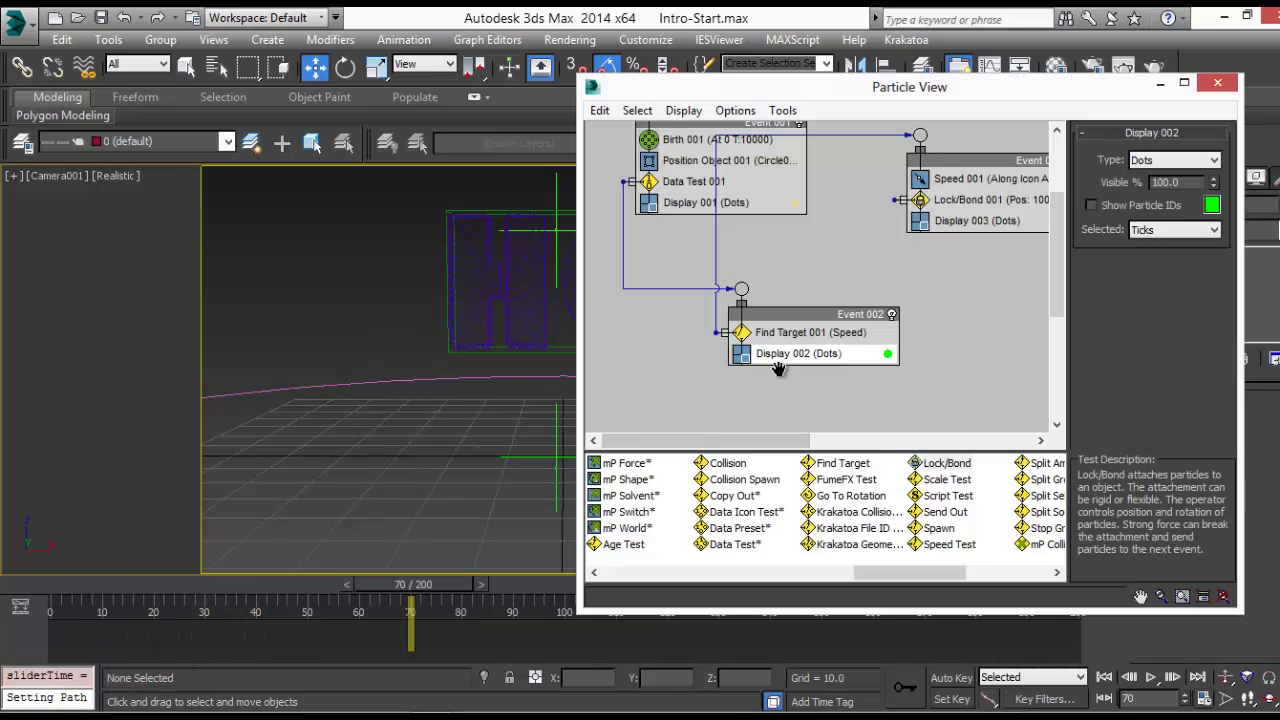
{"action": "middle_click_drag", "start_coordinate": [778, 369], "coordinate": [655, 386]}
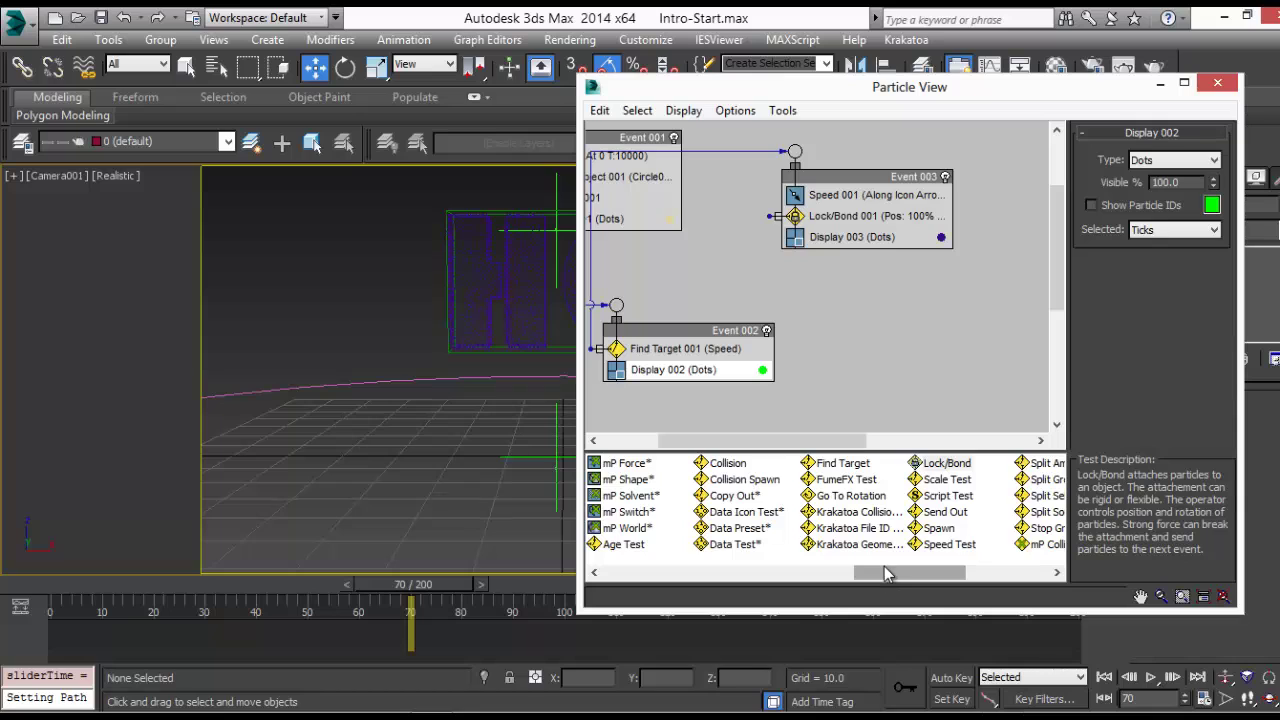
{"action": "left_click_drag", "start_coordinate": [885, 572], "coordinate": [871, 572]}
{"action": "left_click_drag", "start_coordinate": [729, 546], "coordinate": [853, 231]}
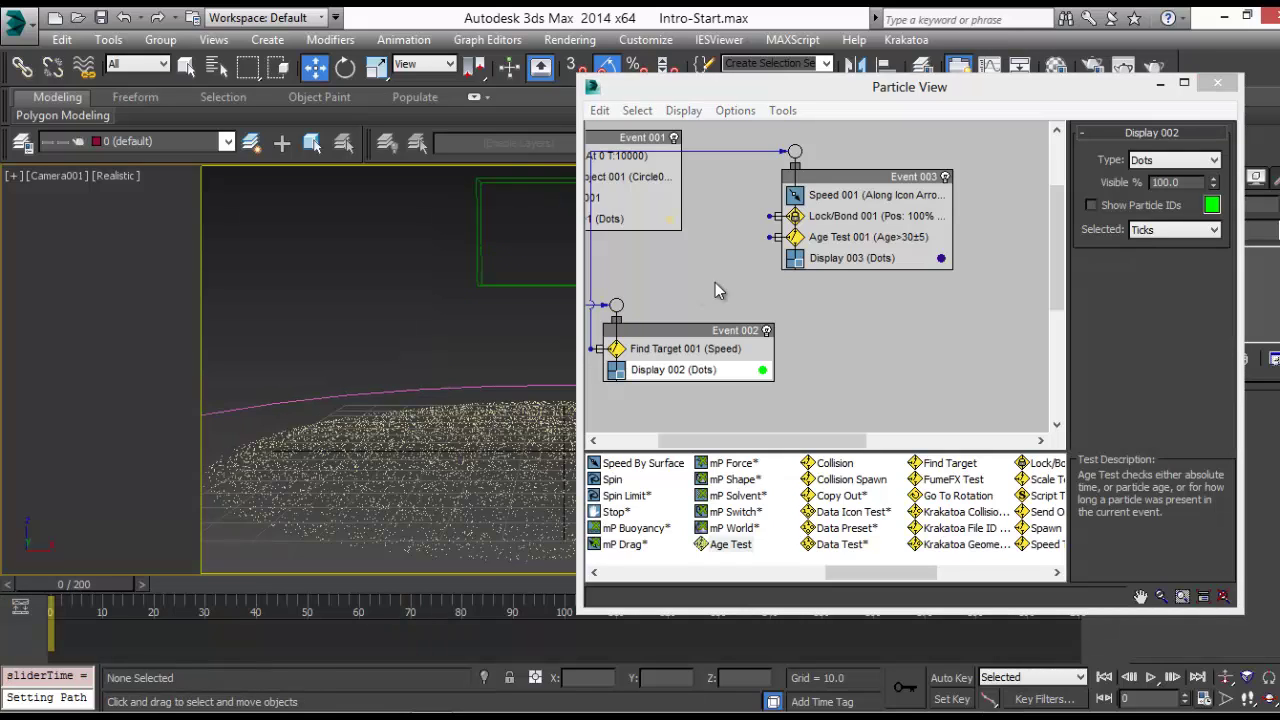
Set Age Test 001 to Absolute Age with a Test Value of 70 and a Variation of 0
{"action": "left_click", "coordinate": [855, 238]}
{"action": "left_click", "coordinate": [1170, 160]}
{"action": "left_click", "coordinate": [1150, 174]}
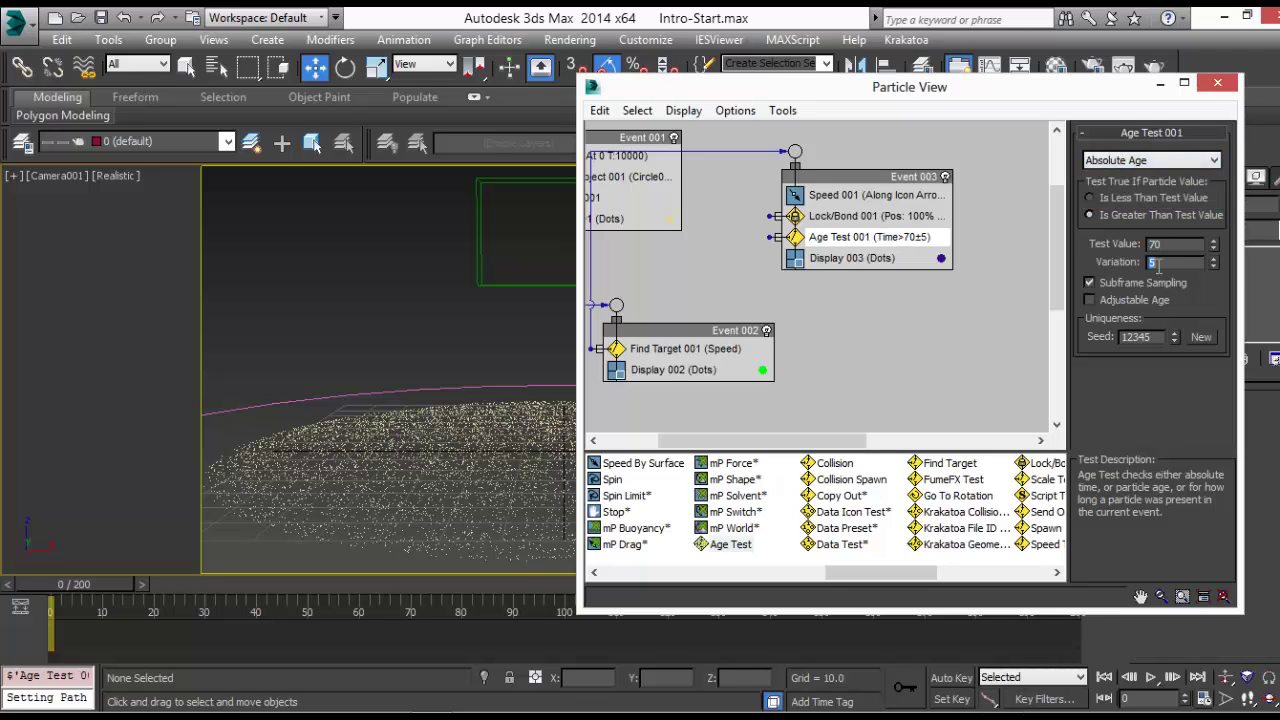
{"action": "type", "text": "0"}
{"action": "key", "text": "Return"}
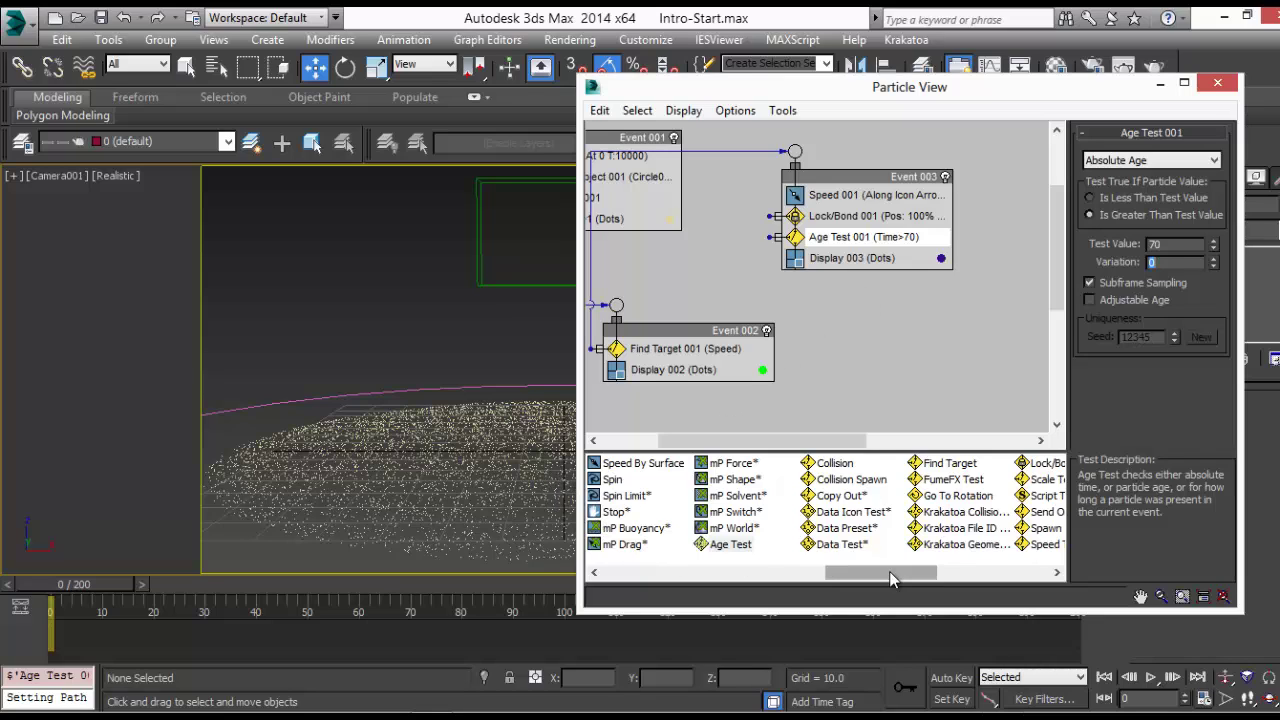
Create a new event from a Speed operator in the empty area below Event 003 and select the event
{"action": "left_click_drag", "start_coordinate": [889, 571], "coordinate": [848, 584]}
{"action": "left_click_drag", "start_coordinate": [706, 529], "coordinate": [855, 353]}
{"action": "left_click", "coordinate": [895, 333]}
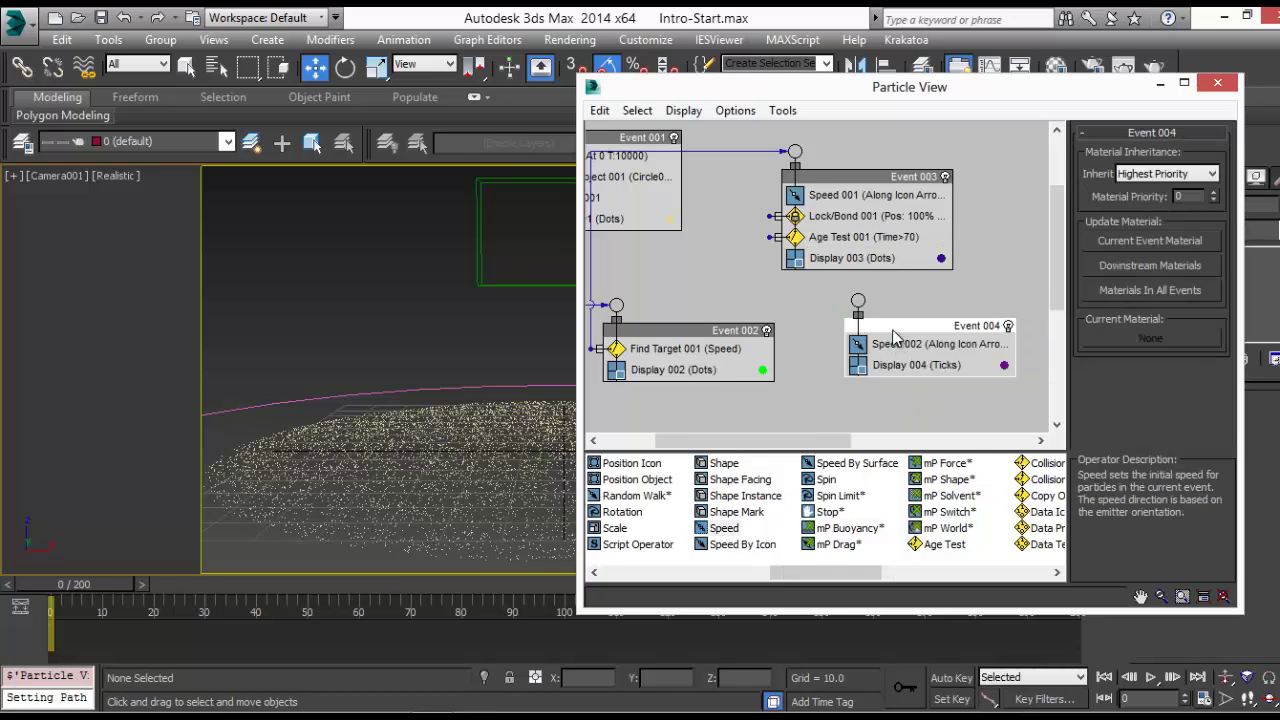
Set Speed 002's direction to Random Horizontal and link the Age Test 001 output to Event 004
{"action": "left_click", "coordinate": [896, 343]}
{"action": "left_click", "coordinate": [1163, 214]}
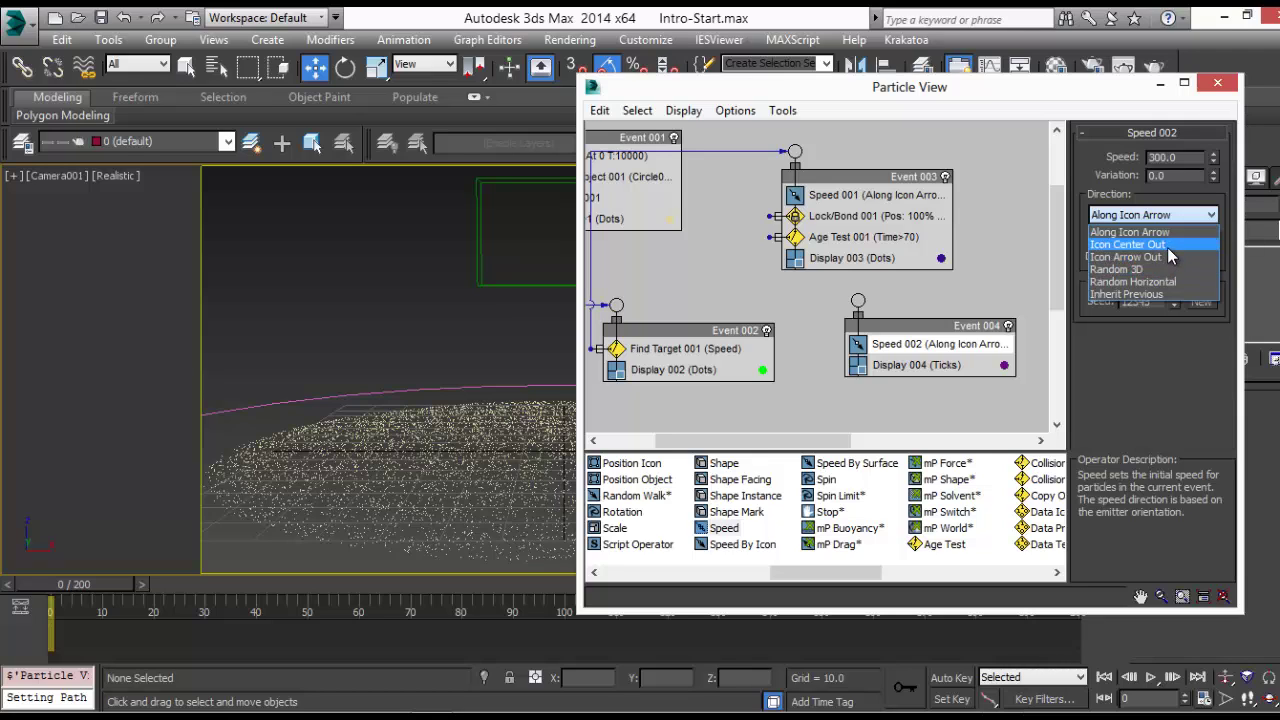
{"action": "left_click", "coordinate": [1140, 281]}
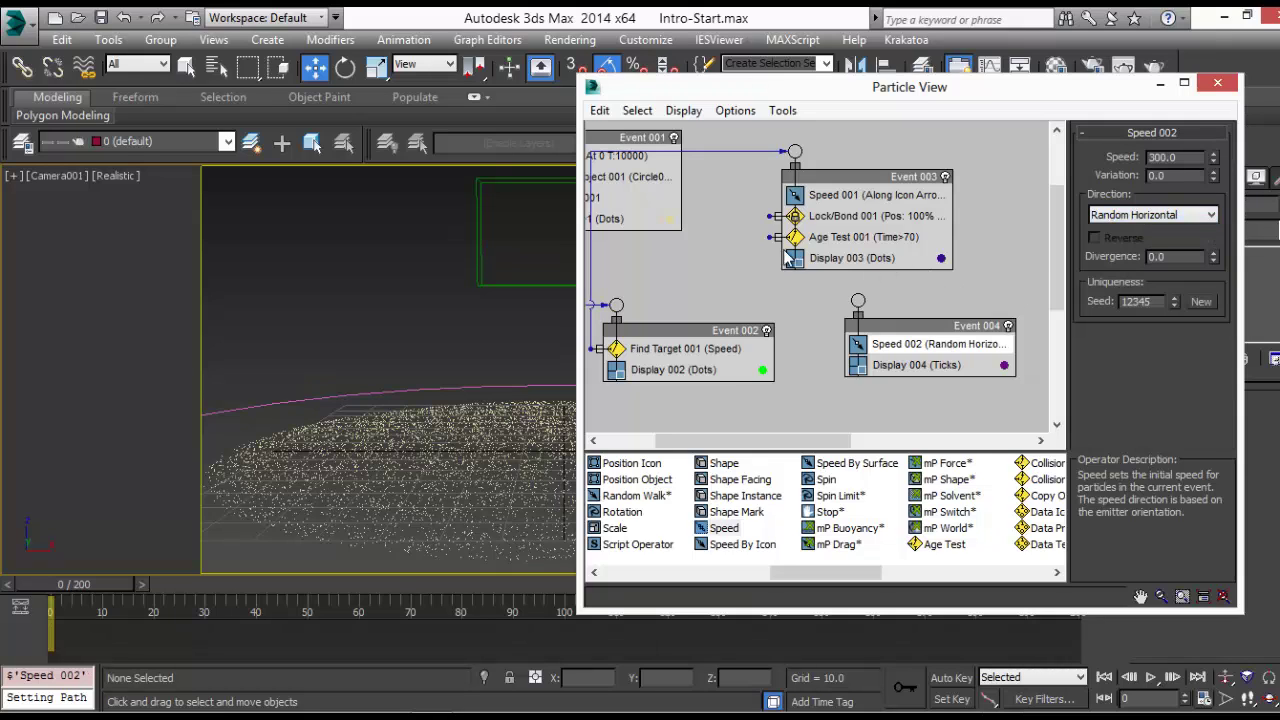
{"action": "left_click_drag", "start_coordinate": [770, 236], "coordinate": [857, 300]}
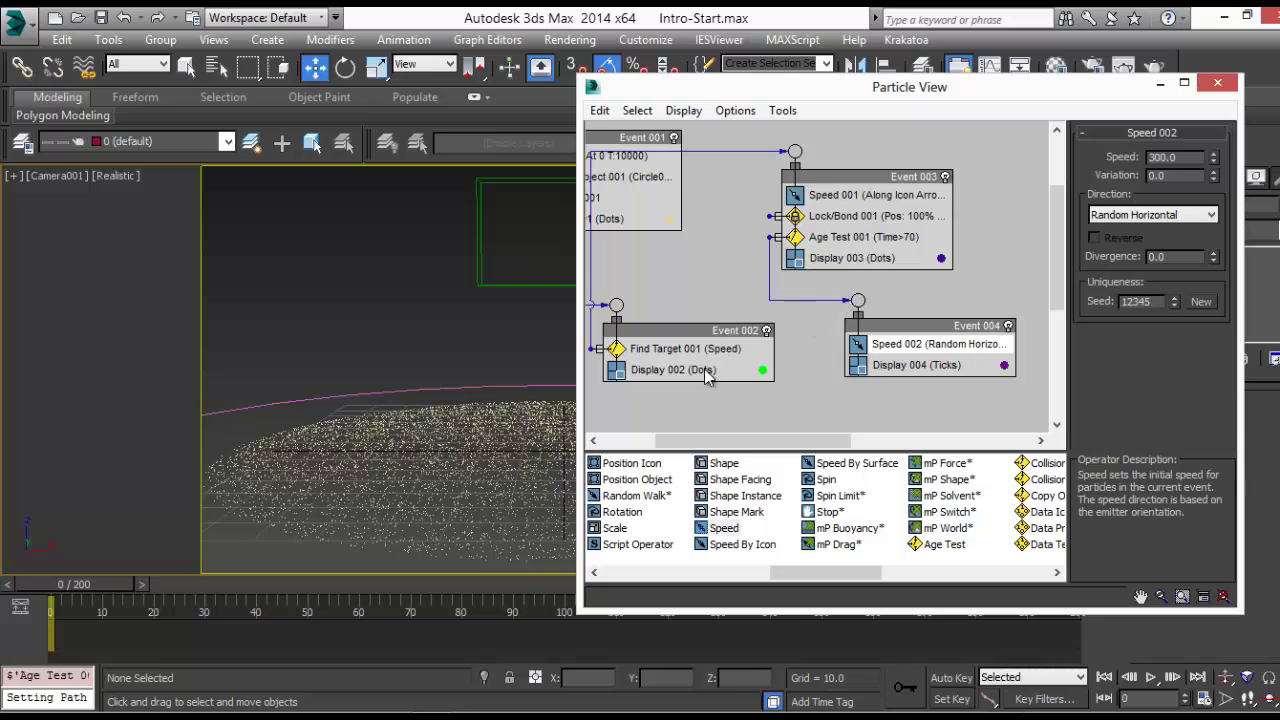
Scrub the animation to frame 73 to examine how the particles leave the logo, and return to frame 0
{"action": "left_click_drag", "start_coordinate": [82, 582], "coordinate": [428, 596]}
{"action": "key", "text": "w"}
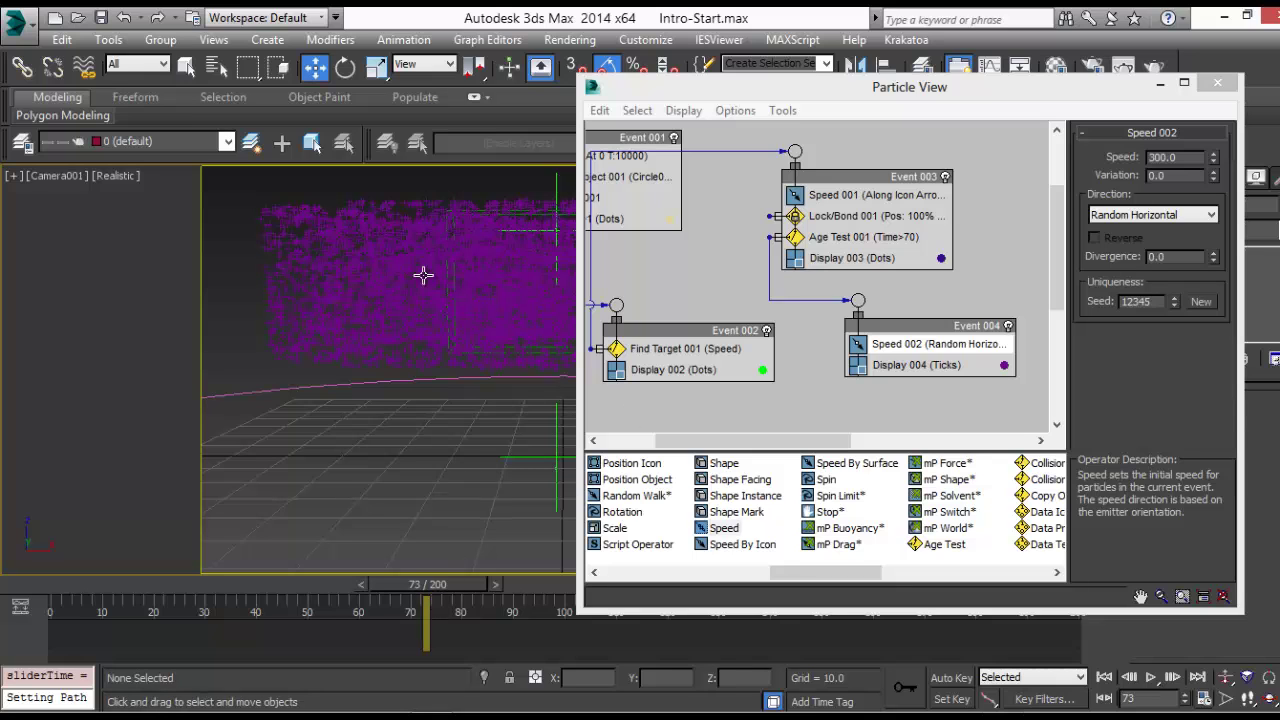
{"action": "left_click_drag", "start_coordinate": [620, 87], "coordinate": [873, 83]}
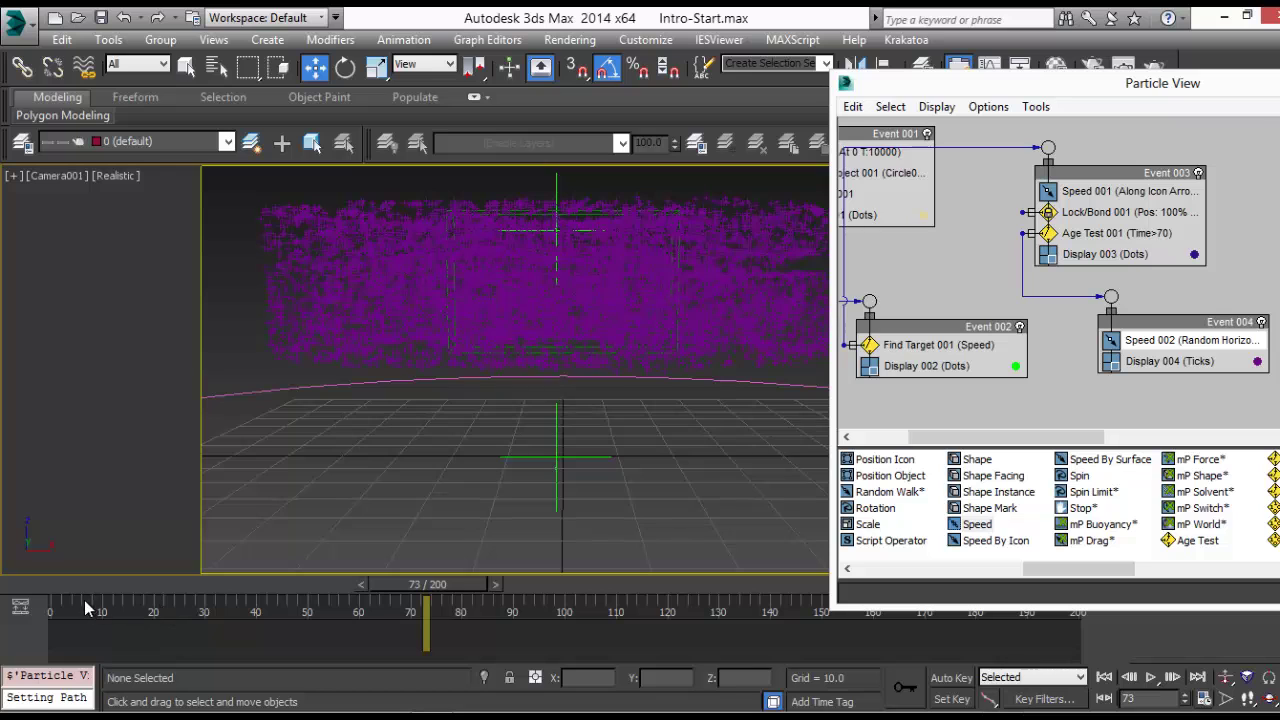
{"action": "left_click", "coordinate": [39, 584]}
Add a Random Walk operator to Event 004 between Speed 002 and Display 004, and preview the motion up to frame 84
{"action": "left_click_drag", "start_coordinate": [898, 100], "coordinate": [533, 82]}
{"action": "left_click_drag", "start_coordinate": [723, 550], "coordinate": [668, 548]}
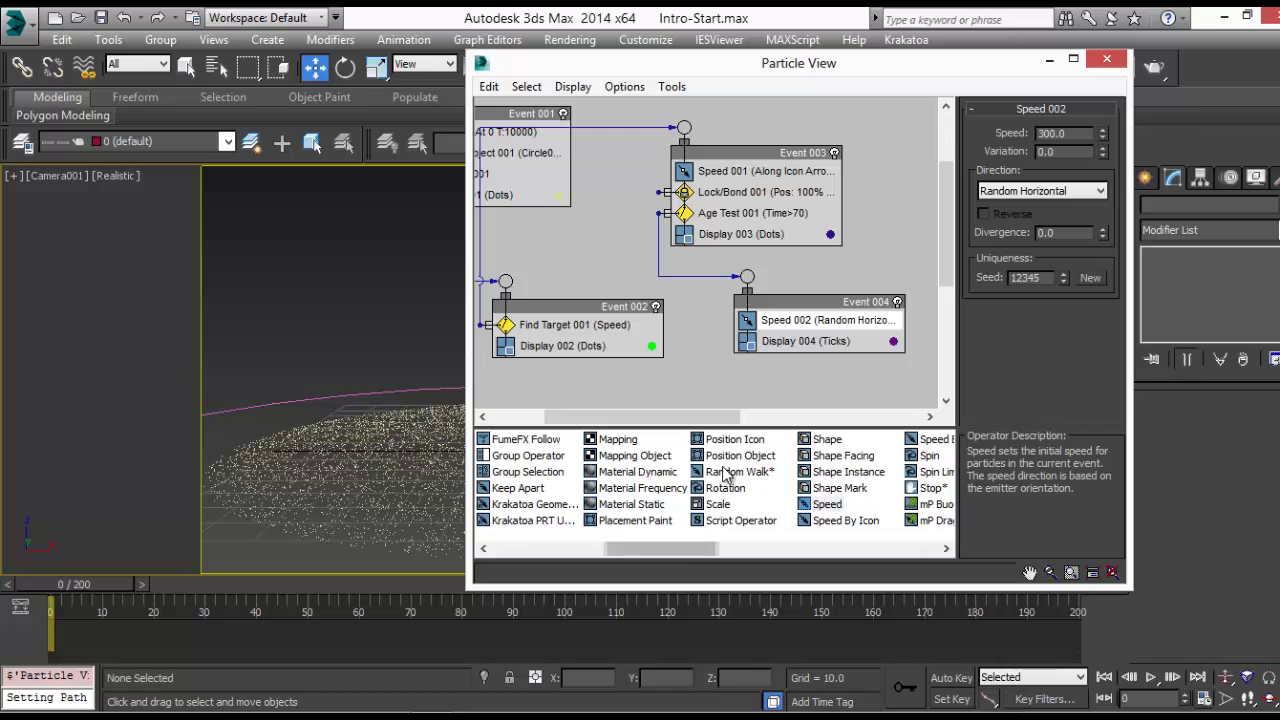
{"action": "left_click_drag", "start_coordinate": [714, 472], "coordinate": [800, 332]}
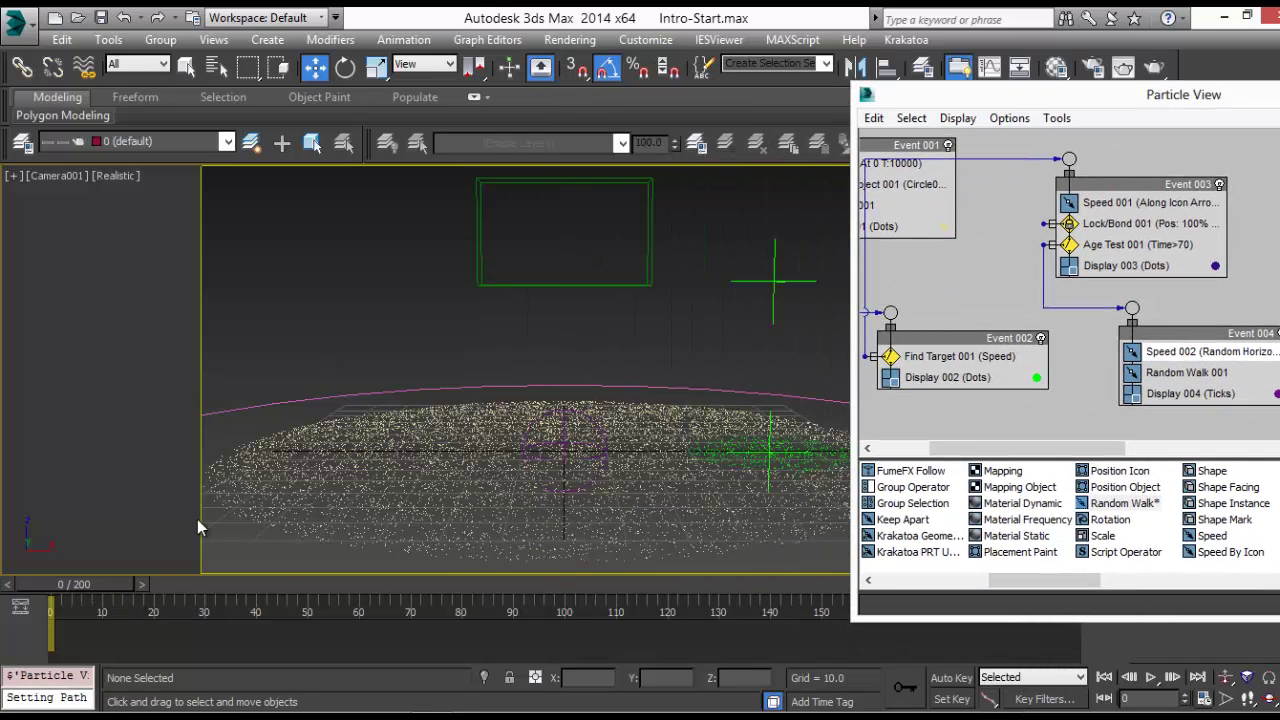
{"action": "left_click_drag", "start_coordinate": [88, 590], "coordinate": [502, 592]}
{"action": "key", "text": "w"}
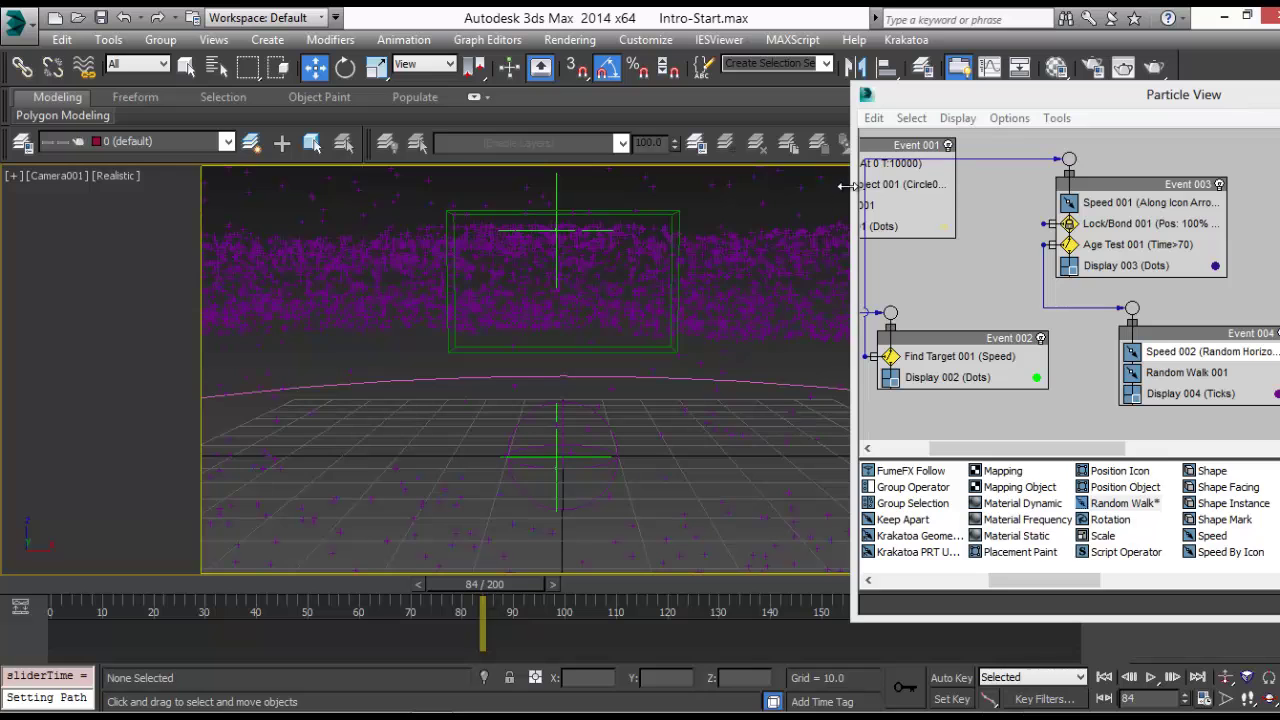
Set the speed of Speed 002 in Event 004 to 100
{"action": "left_click_drag", "start_coordinate": [930, 104], "coordinate": [524, 126]}
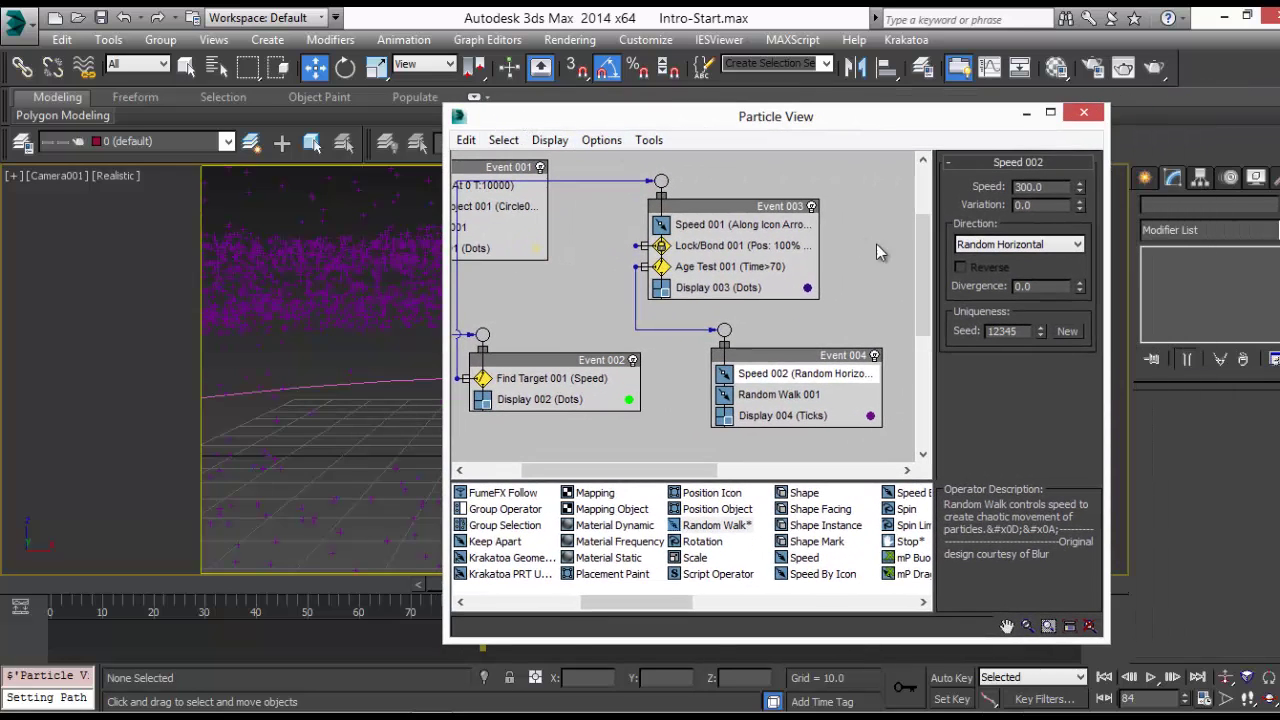
{"action": "double_click", "coordinate": [1040, 186]}
{"action": "type", "text": "100"}
{"action": "key", "text": "Return"}
Minimize Particle View, scrub to frame 95 to examine the particle dispersal, and return to the first frame
{"action": "left_click", "coordinate": [1028, 116]}
{"action": "left_click_drag", "start_coordinate": [67, 582], "coordinate": [261, 587]}
{"action": "key", "text": "slash"}
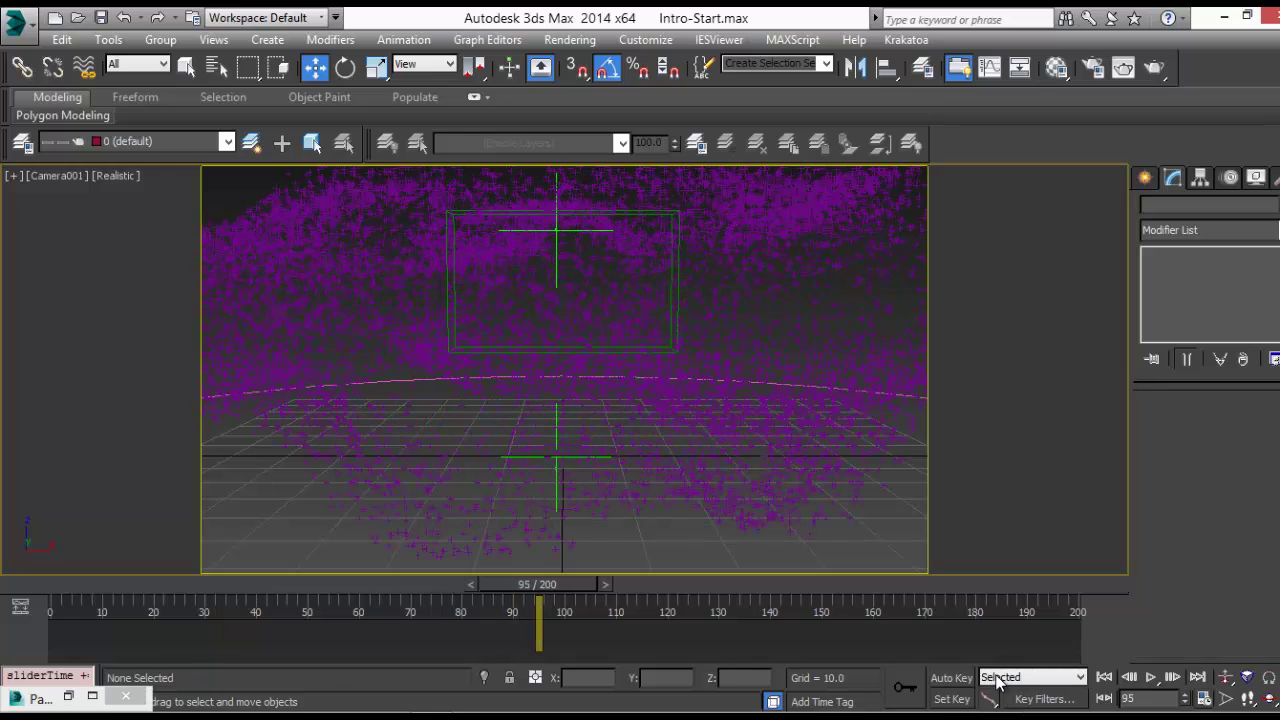
{"action": "left_click", "coordinate": [1104, 677]}
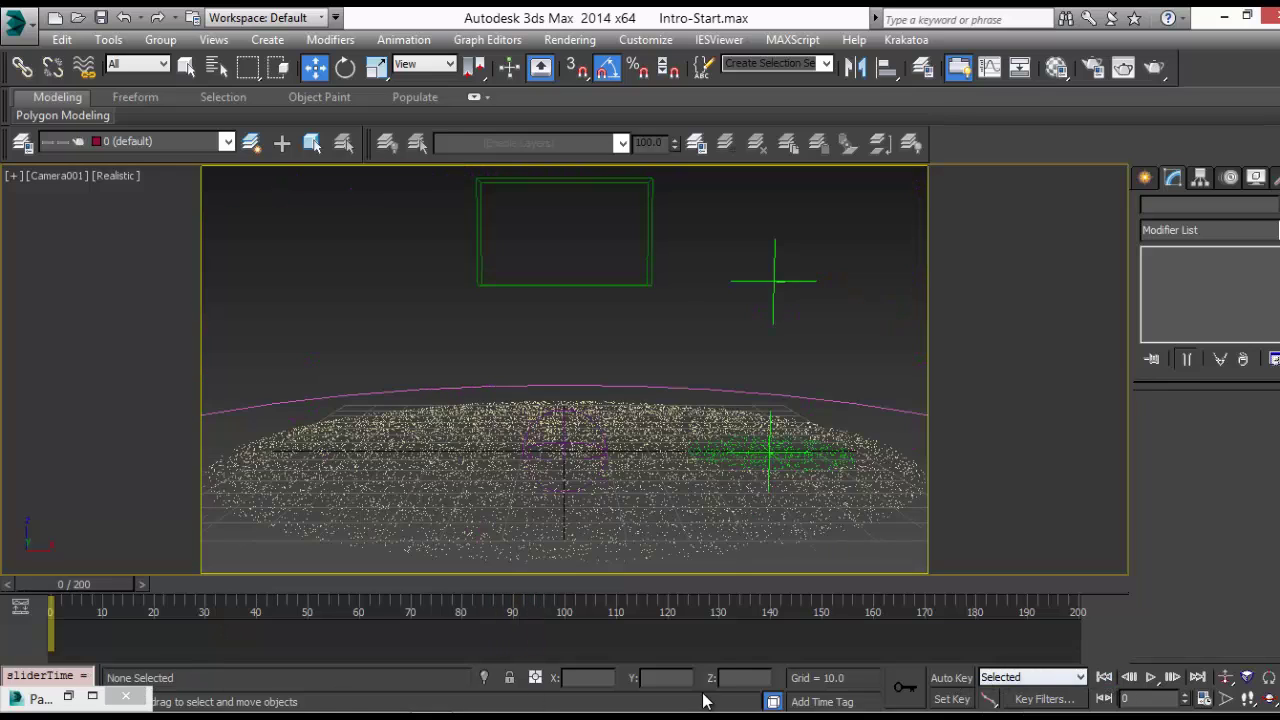
Add an Age Test to Event 004 below Random Walk 001 and set it to Event Age with a Variation of 15
{"action": "left_click", "coordinate": [82, 695]}
{"action": "scroll", "coordinate": [660, 300], "scroll_direction": "down", "scroll_amount": 2}
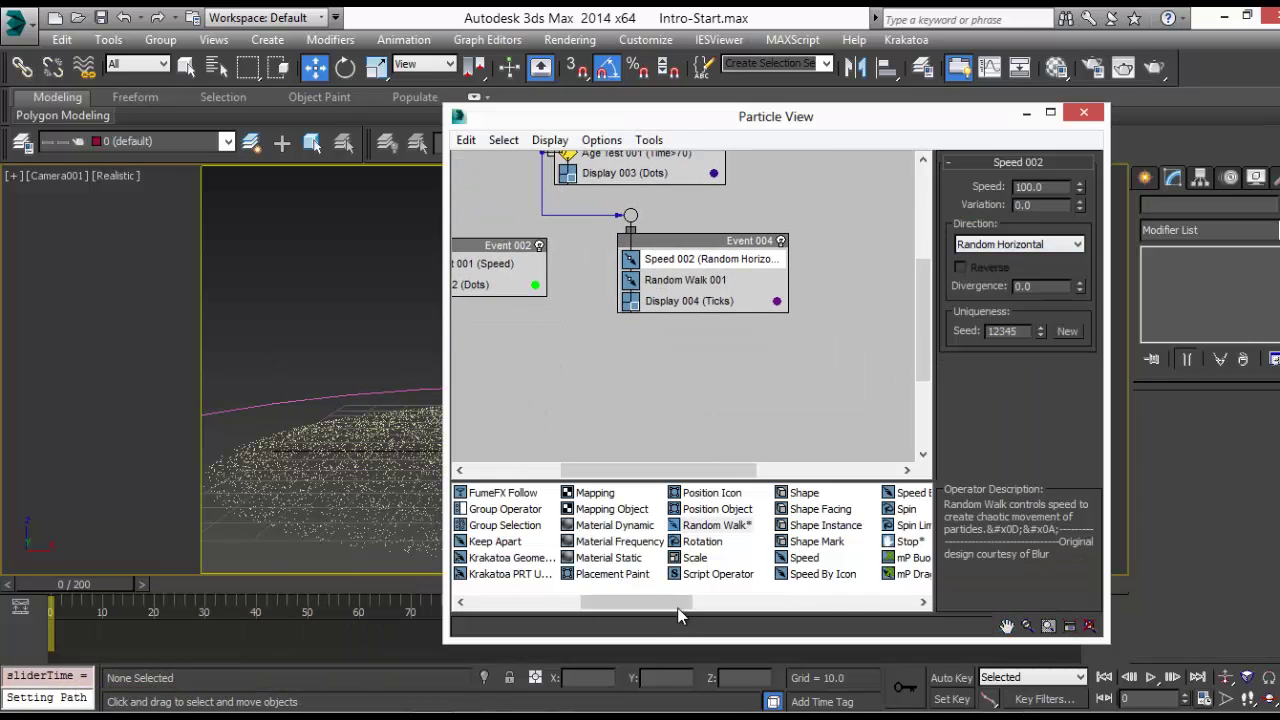
{"action": "left_click_drag", "start_coordinate": [678, 608], "coordinate": [676, 302]}
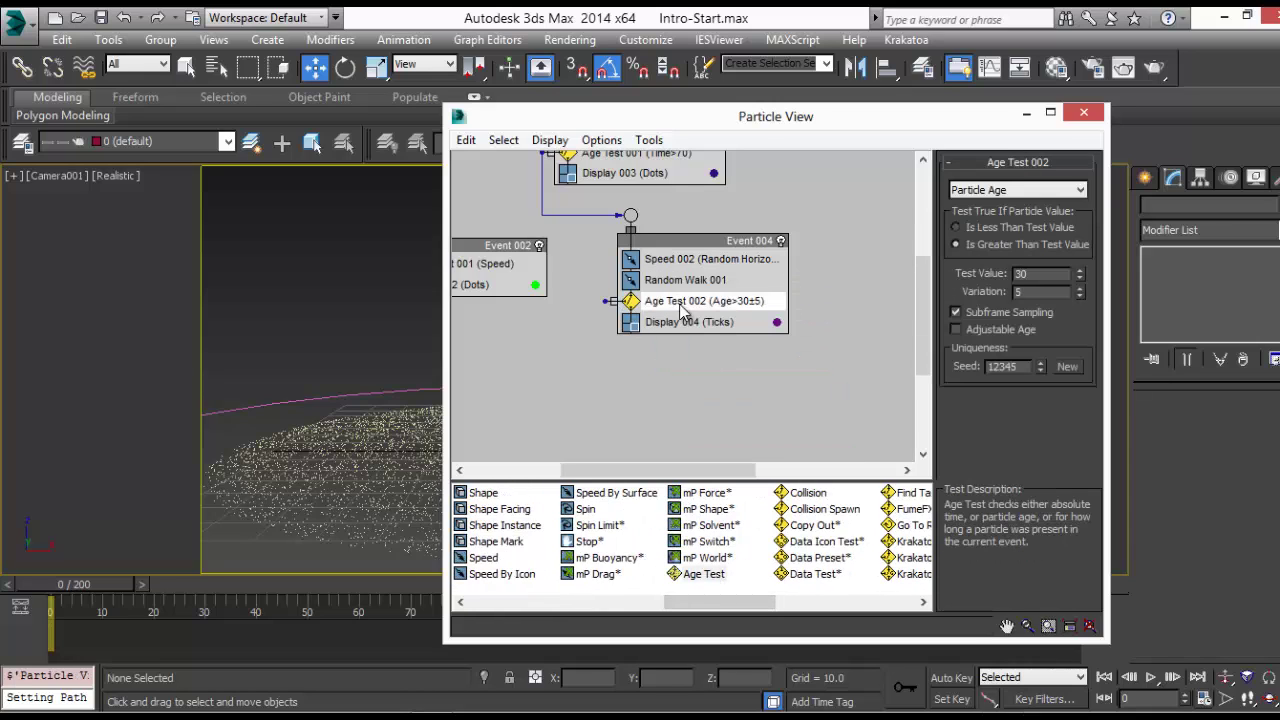
{"action": "left_click", "coordinate": [1019, 190]}
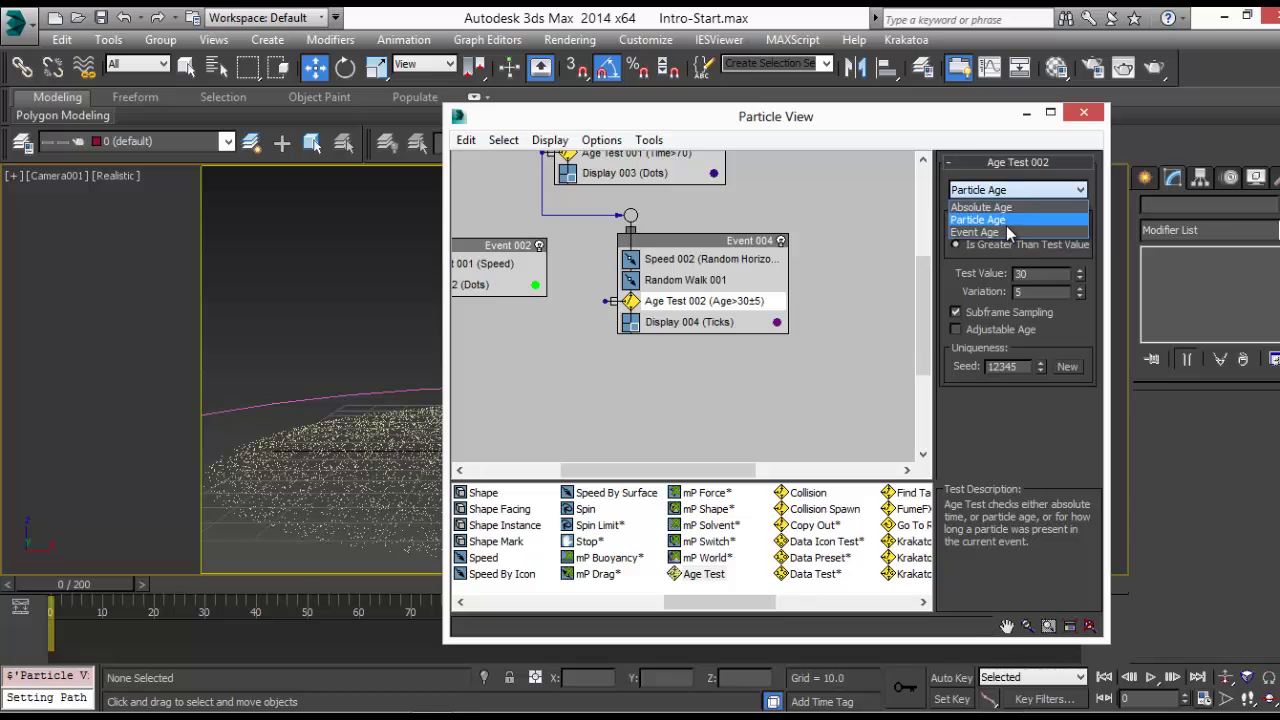
{"action": "left_click", "coordinate": [1006, 226]}
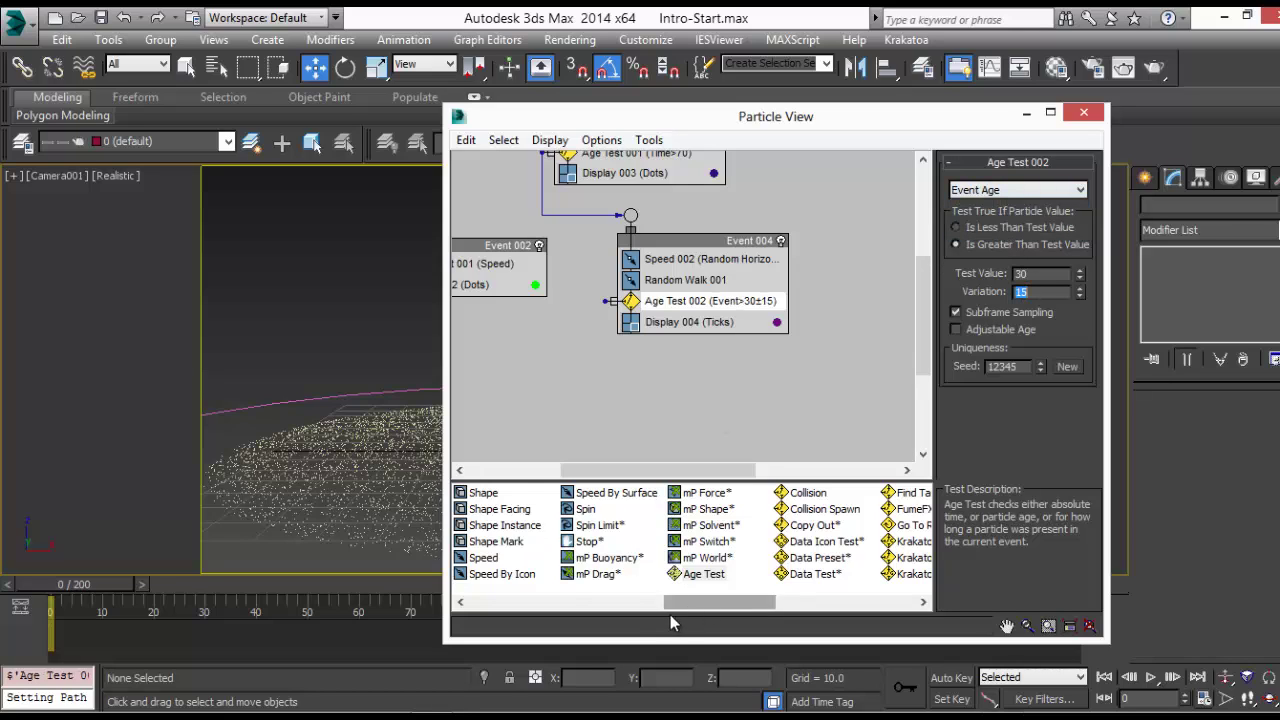
Create a new event from a Delete operator, link Age Test 002 to it, and preview the animation up to frame 118
{"action": "left_click_drag", "start_coordinate": [670, 604], "coordinate": [534, 602]}
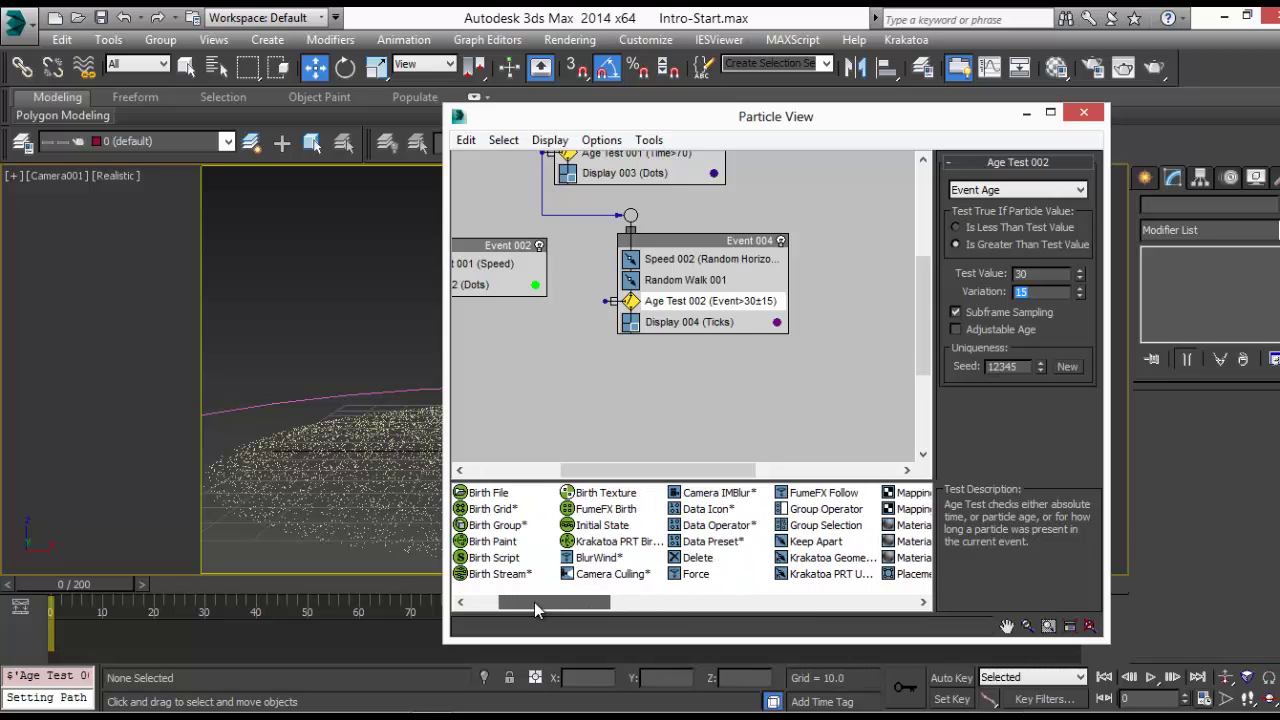
{"action": "left_click_drag", "start_coordinate": [687, 565], "coordinate": [606, 300]}
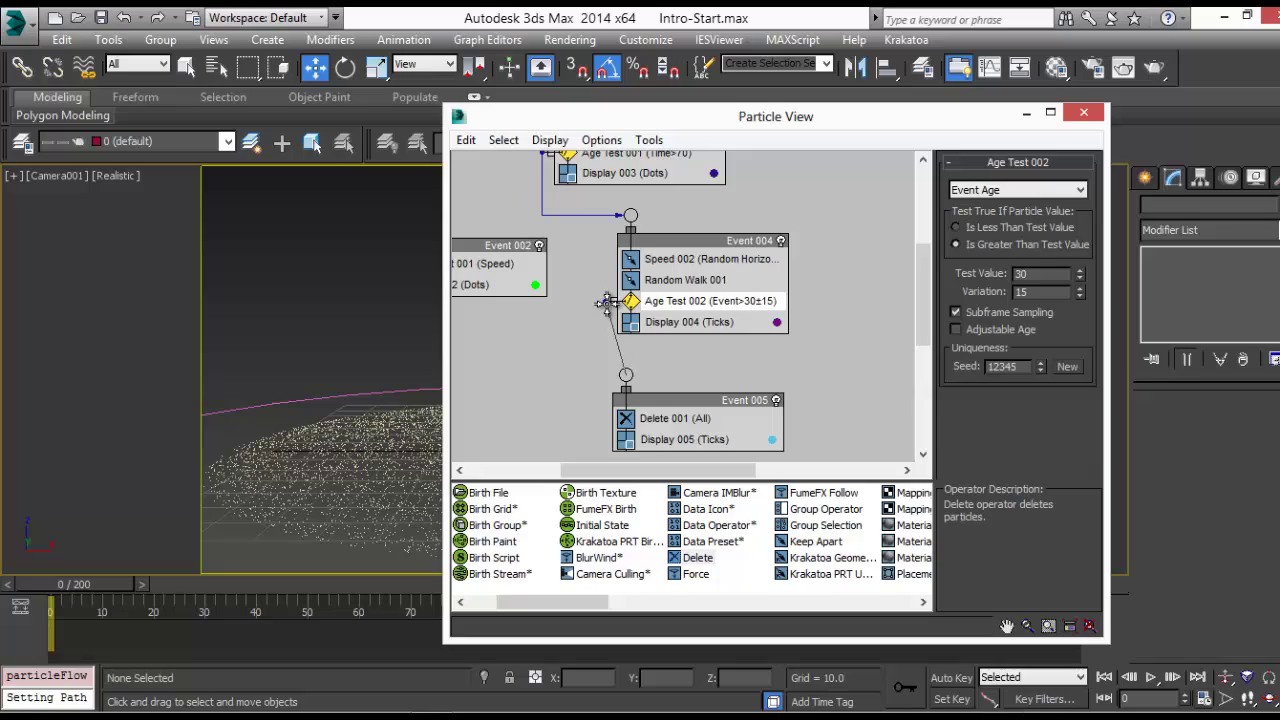
{"action": "left_click", "coordinate": [1084, 112]}
{"action": "left_click_drag", "start_coordinate": [72, 586], "coordinate": [658, 578]}
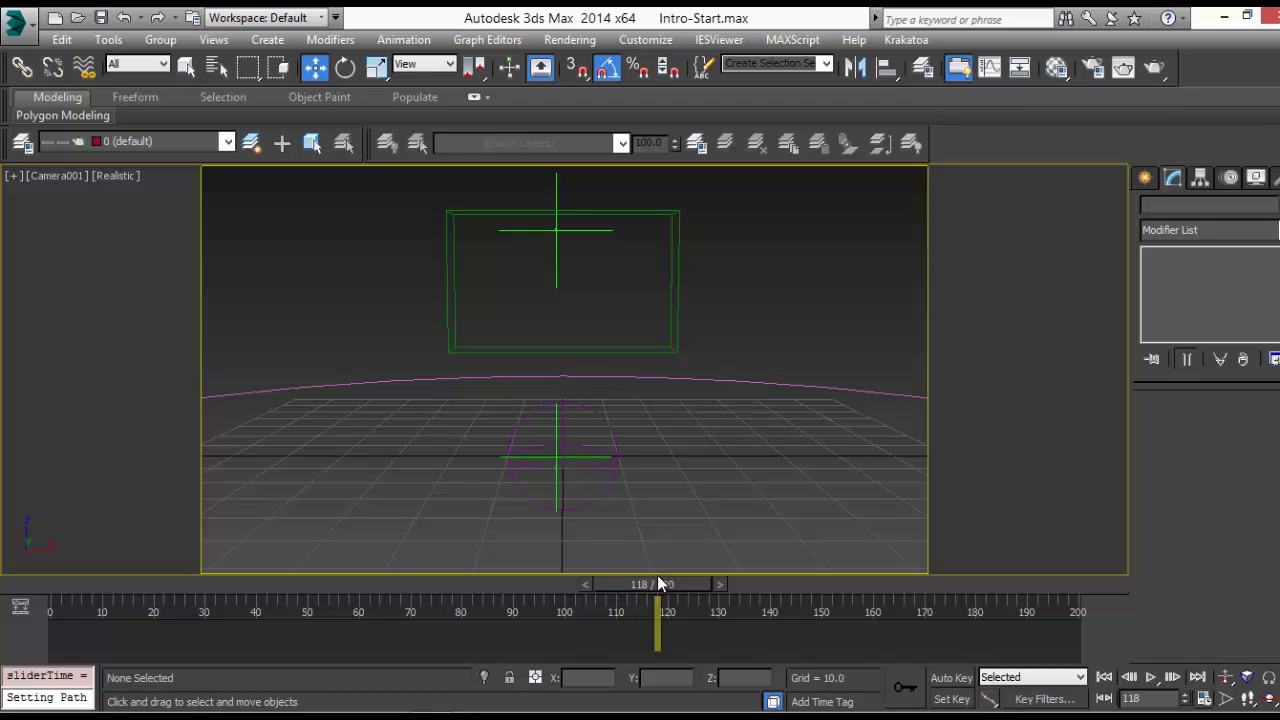
Open the recent scene Intro_Finished.max without saving the changes to the current scene
{"action": "left_click", "coordinate": [17, 22]}
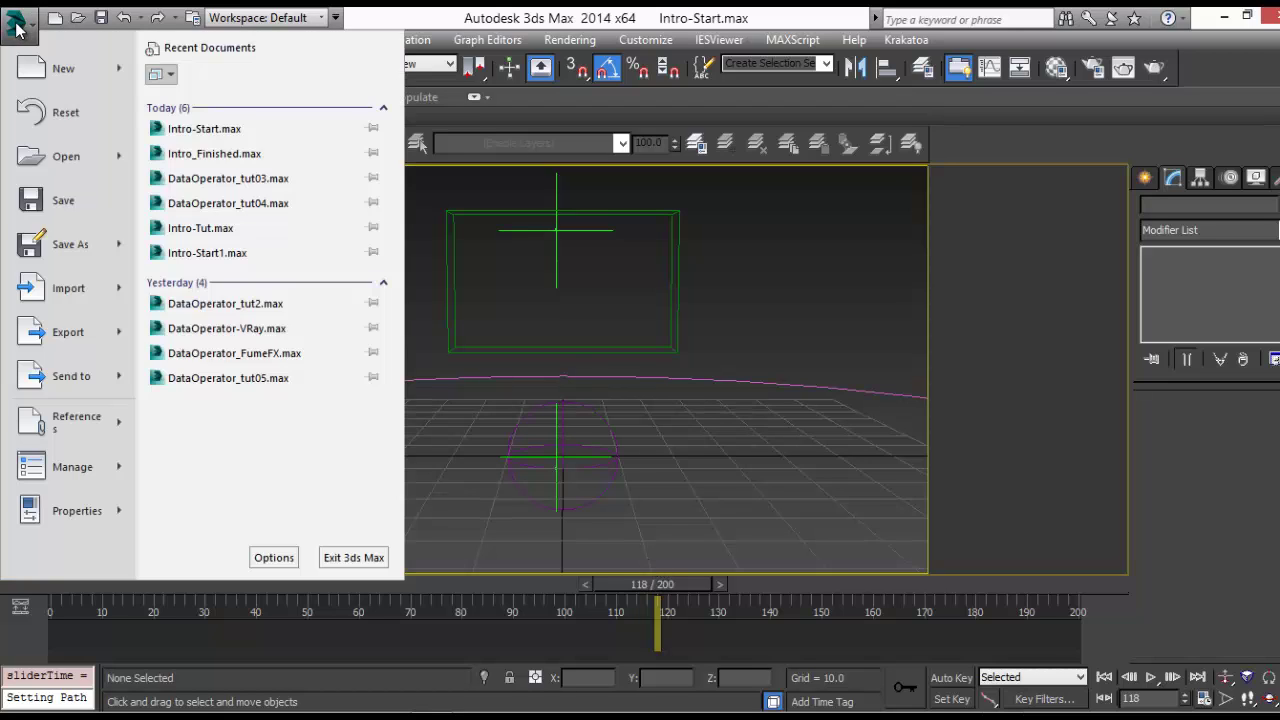
{"action": "left_click", "coordinate": [237, 156]}
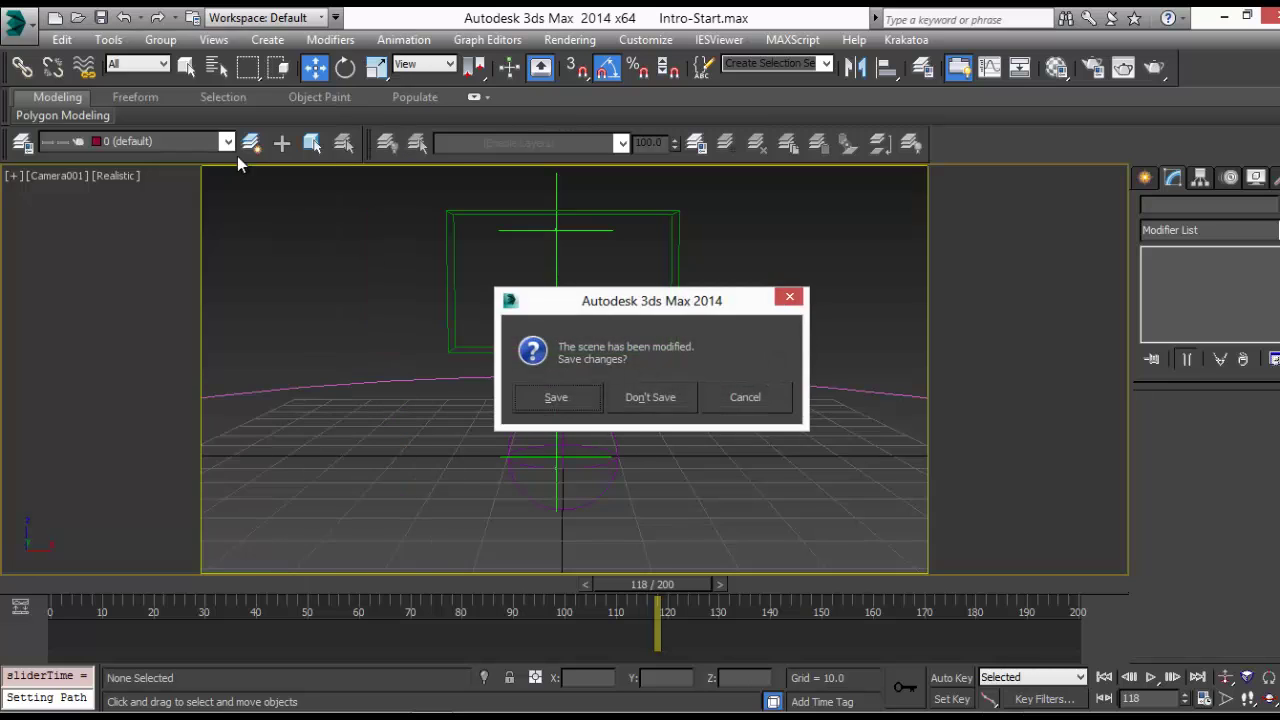
{"action": "left_click", "coordinate": [634, 402]}
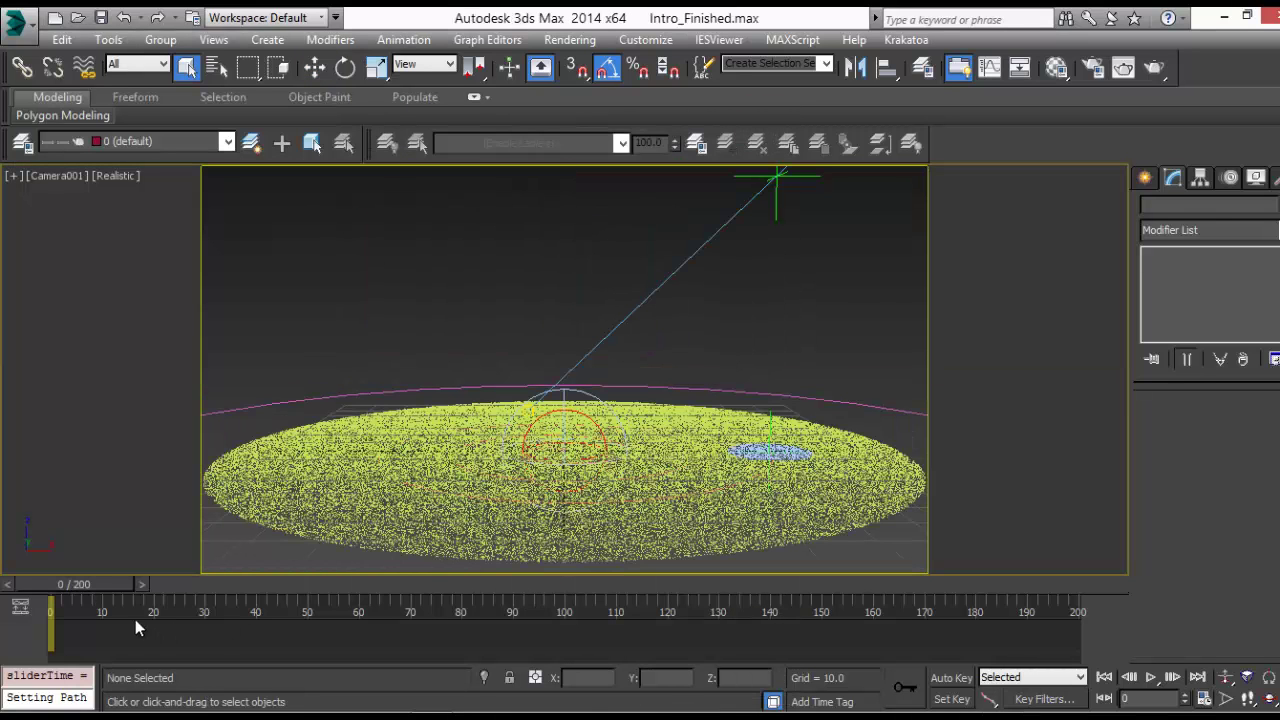
Advance to frame 2, select PF Source 001, and inspect the Birth 001 amount in Particle View
{"action": "left_click_drag", "start_coordinate": [68, 580], "coordinate": [78, 580]}
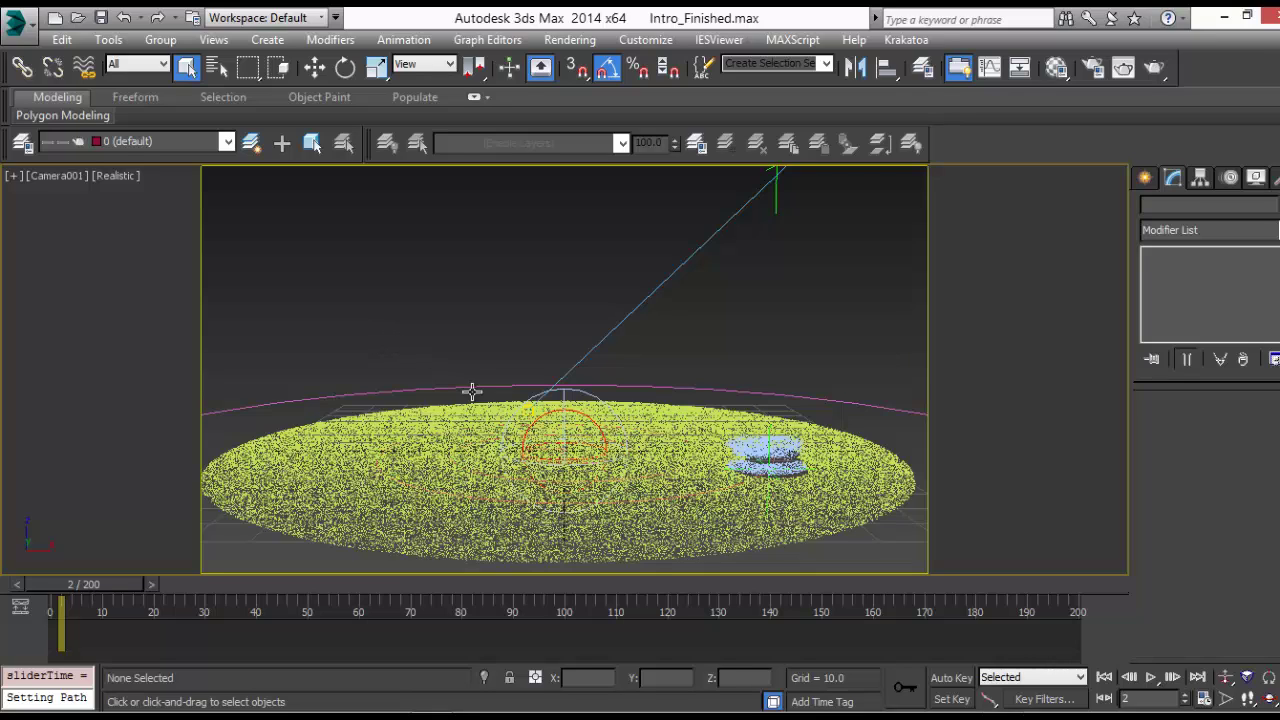
{"action": "right_click", "coordinate": [466, 333]}
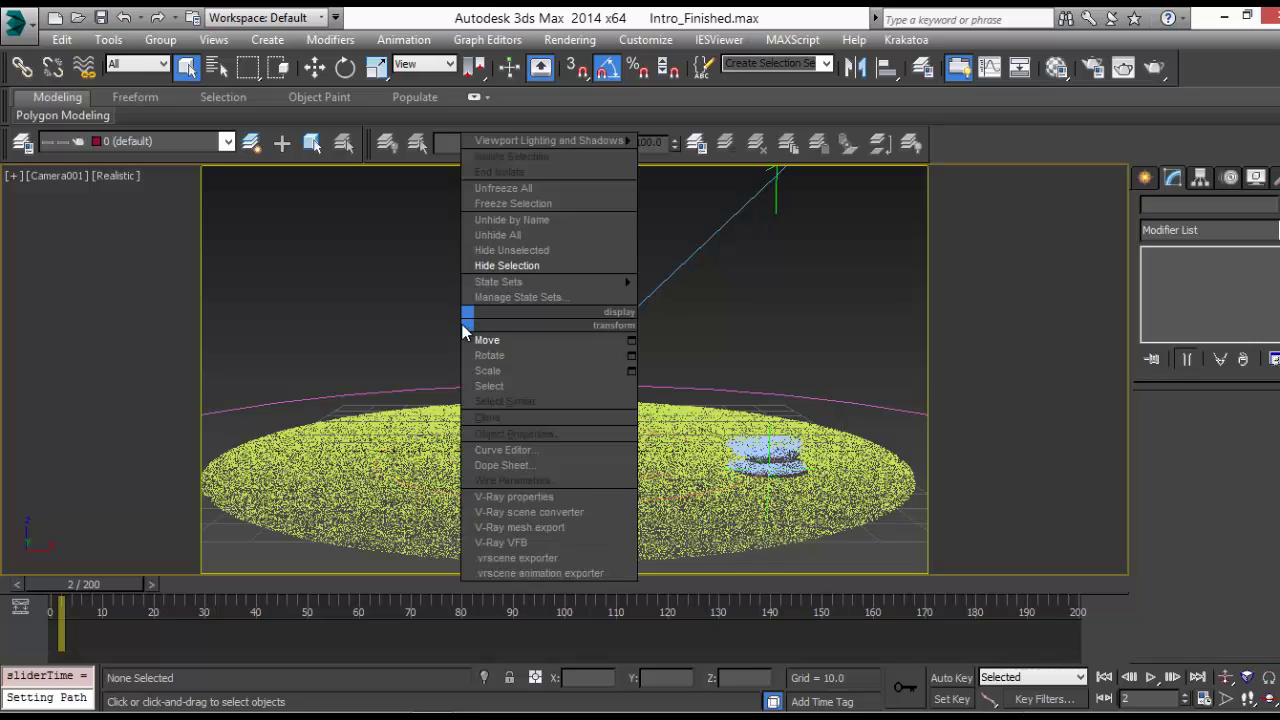
{"action": "left_click", "coordinate": [466, 413]}
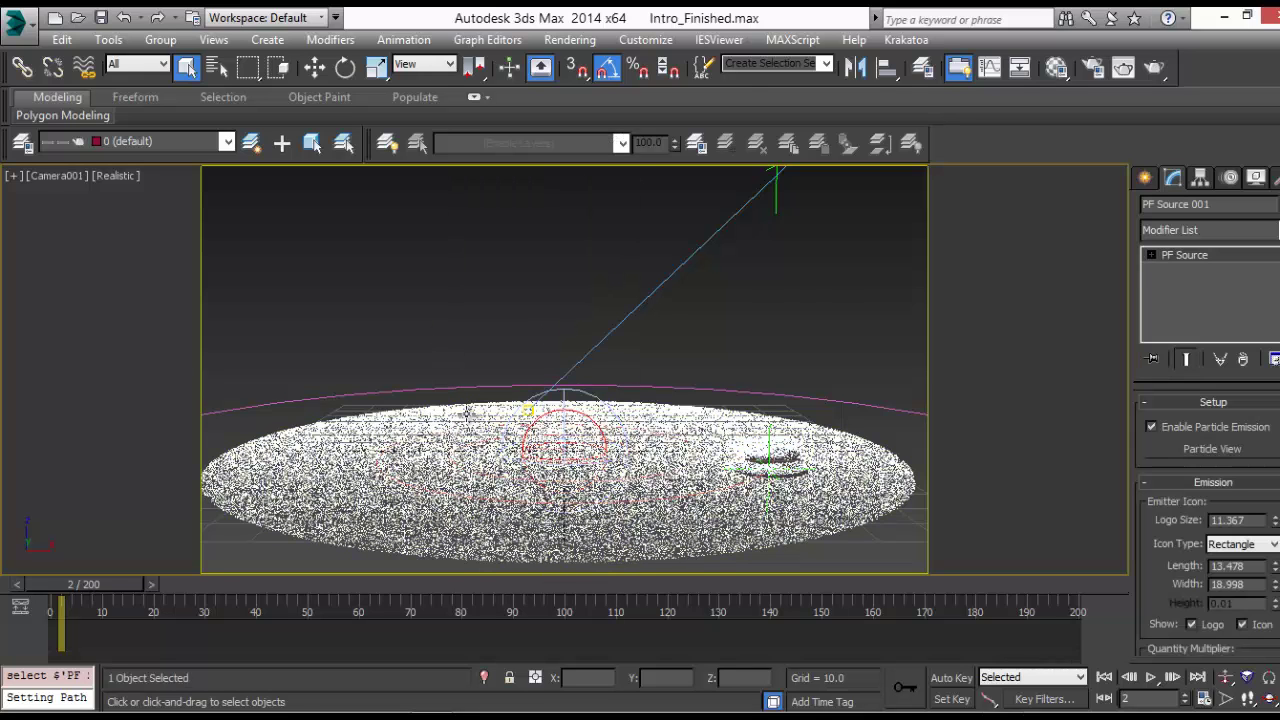
{"action": "left_click", "coordinate": [1206, 449]}
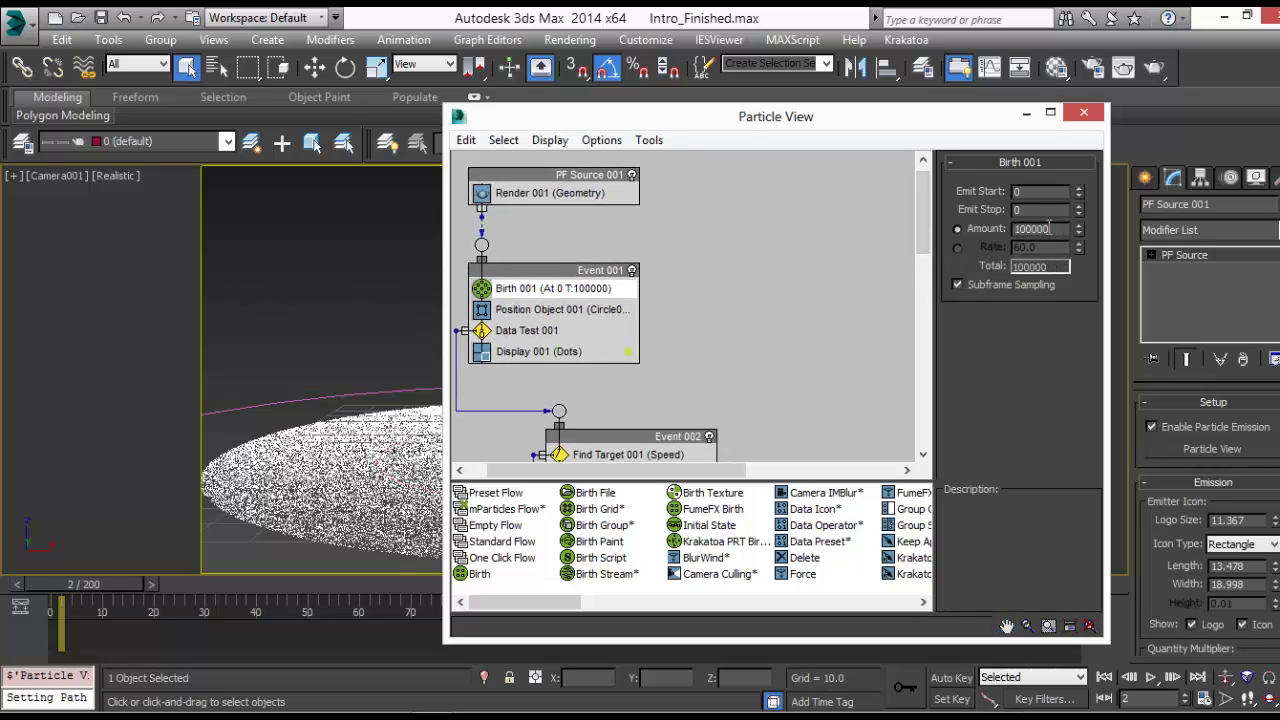
{"action": "double_click", "coordinate": [1048, 228]}
{"action": "left_click", "coordinate": [1090, 117]}
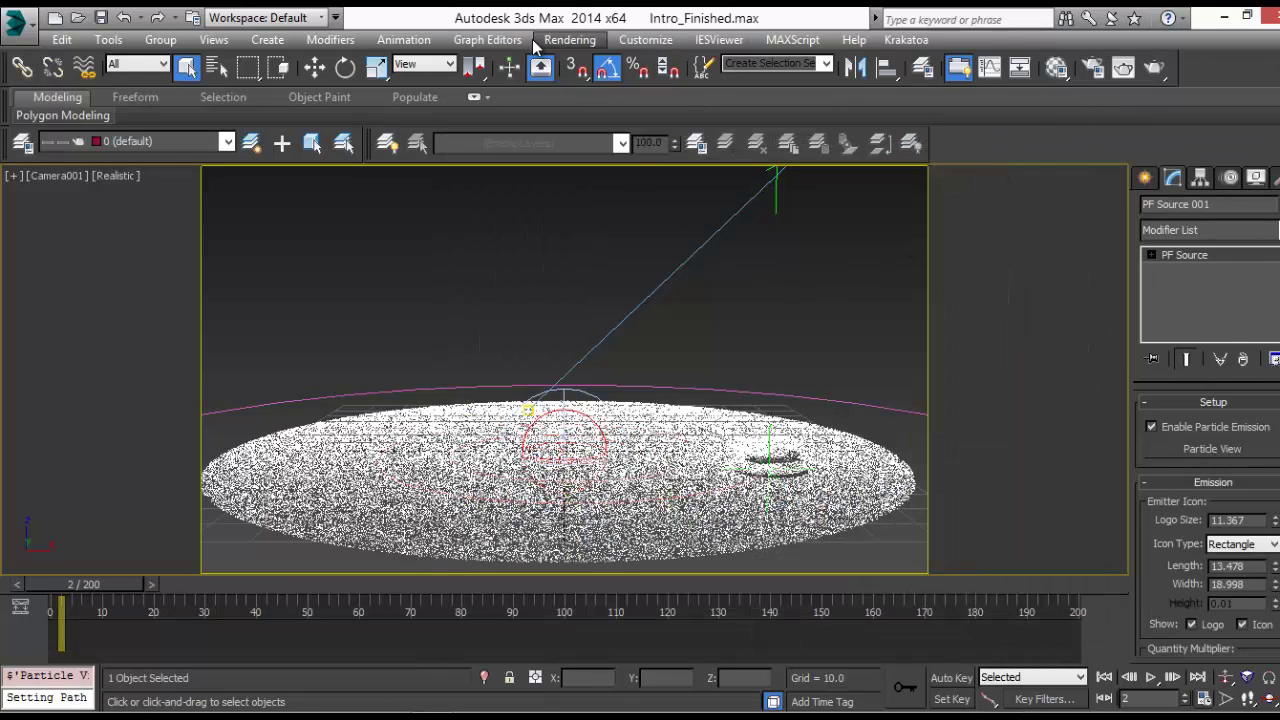
View the Krakatoa renderer settings in Render Setup and close the window
{"action": "left_click", "coordinate": [569, 39]}
{"action": "left_click", "coordinate": [575, 82]}
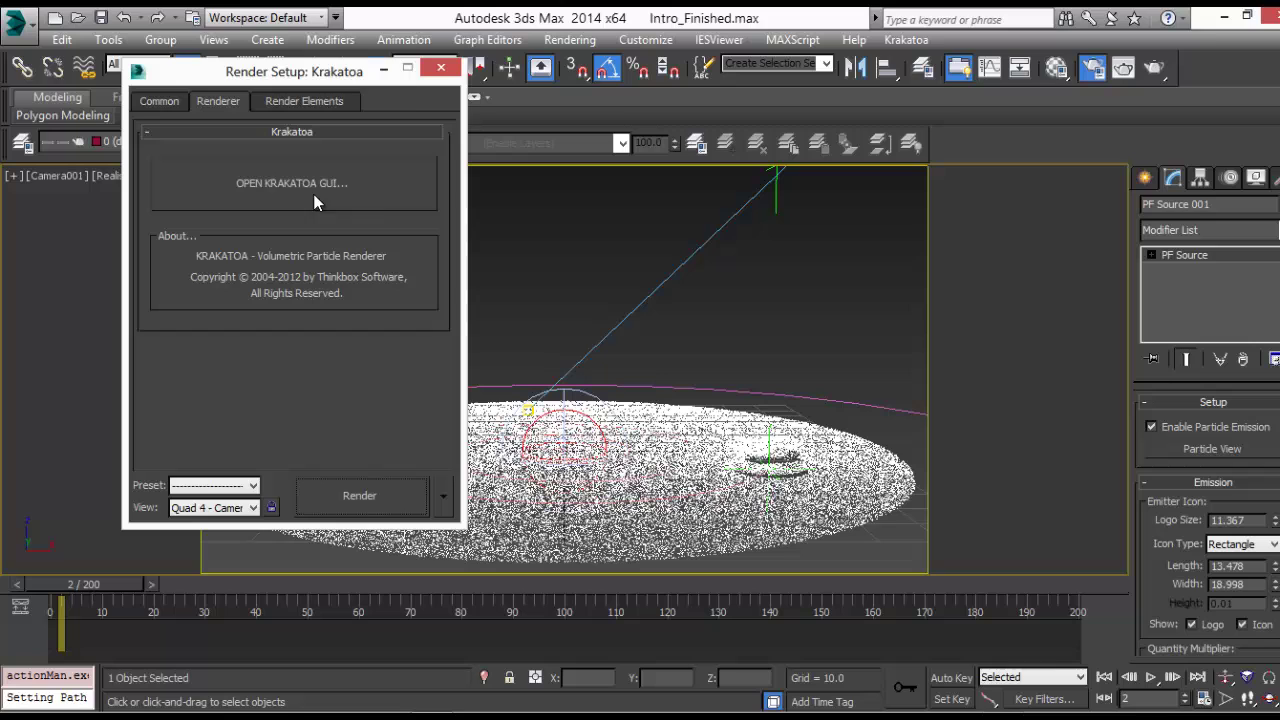
{"action": "left_click", "coordinate": [440, 67]}
Open the scene DataOperator_FumeFX.max, discarding the changes to the current scene
{"action": "left_click", "coordinate": [14, 22]}
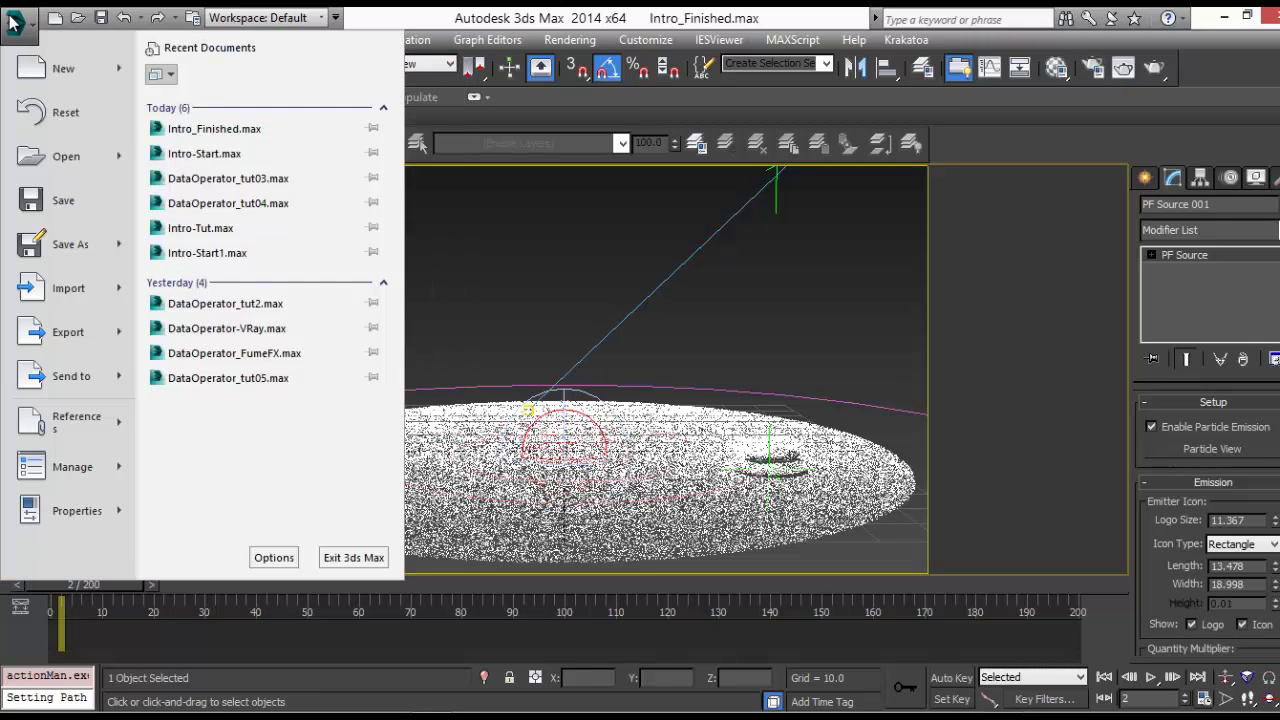
{"action": "left_click", "coordinate": [62, 112]}
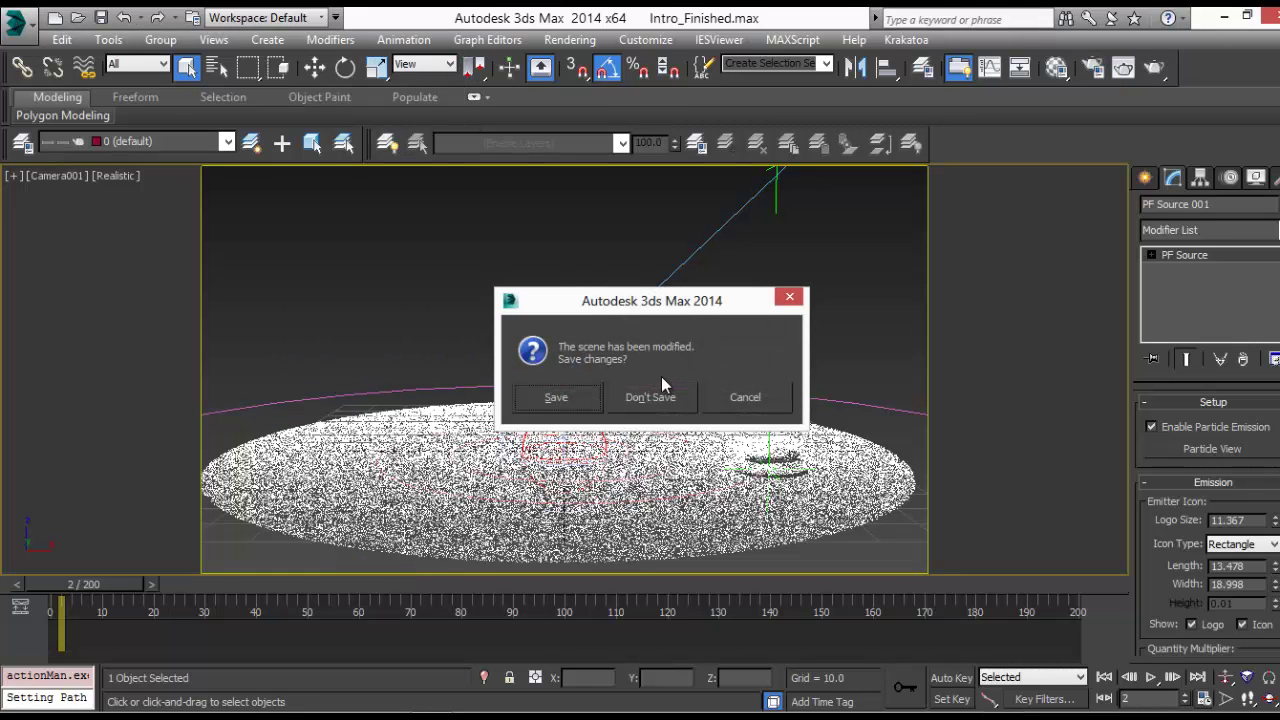
{"action": "left_click", "coordinate": [650, 397]}
{"action": "double_click", "coordinate": [811, 204]}
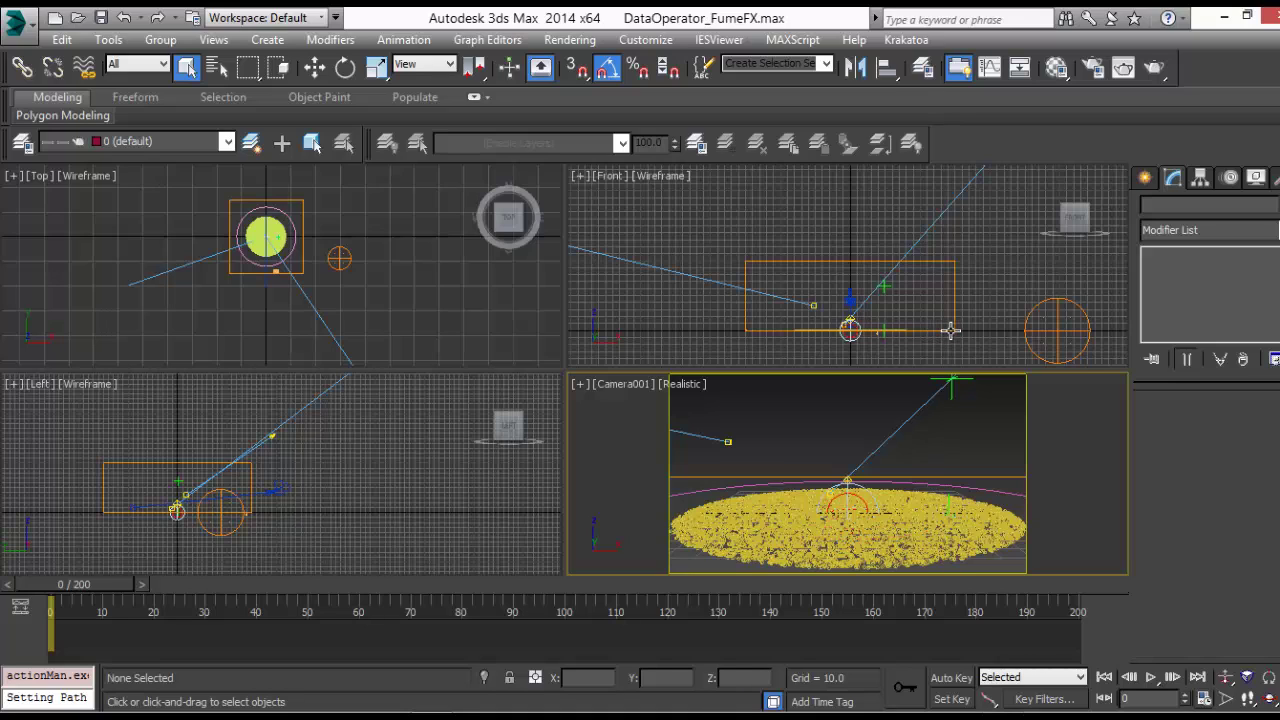
Select the FumeFX container in the Front viewport and examine its extents and simulation area settings
{"action": "left_click", "coordinate": [951, 330]}
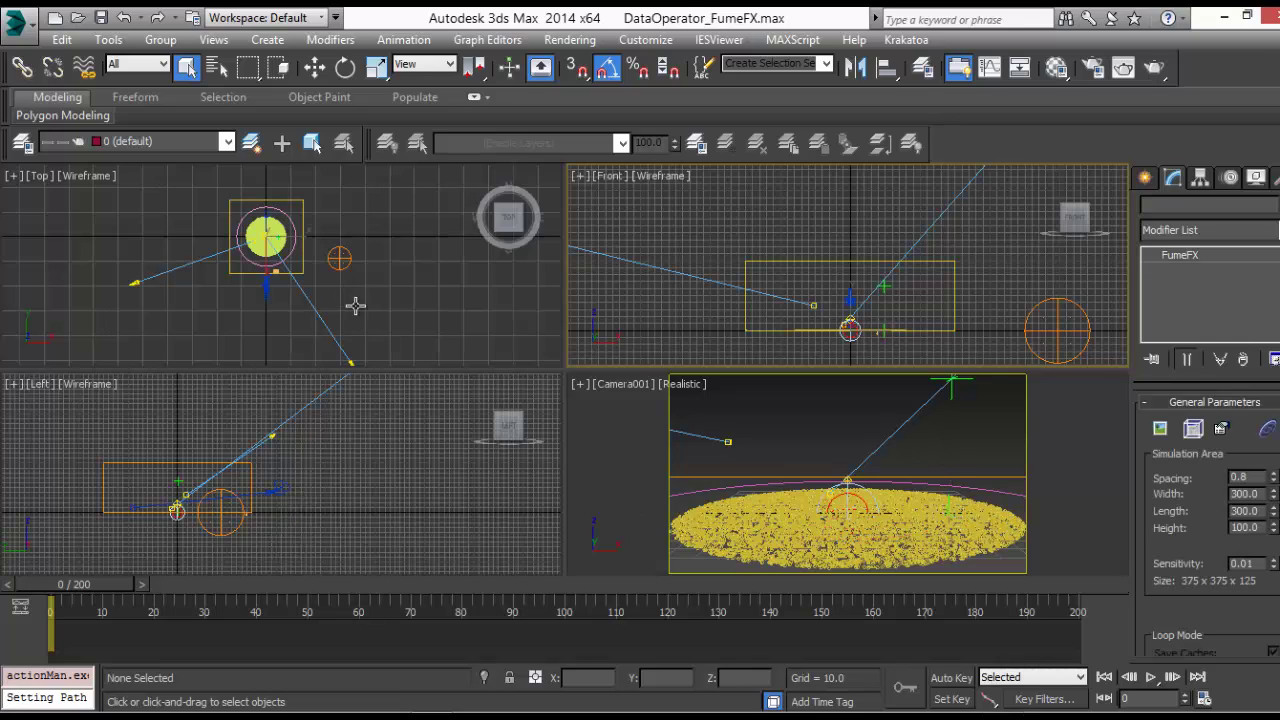
{"action": "left_click", "coordinate": [276, 284]}
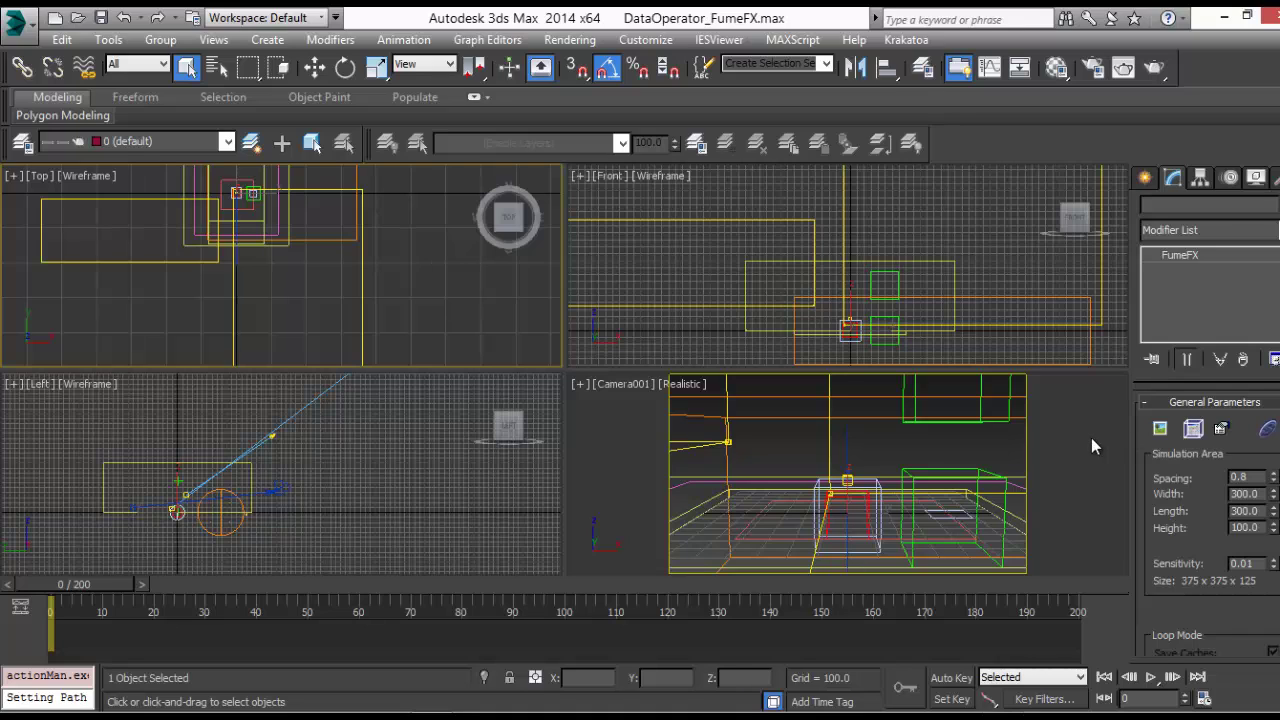
Select PF Source 001, inspect the Birth 001 amount in Particle View, and close the window
{"action": "left_click", "coordinate": [370, 290]}
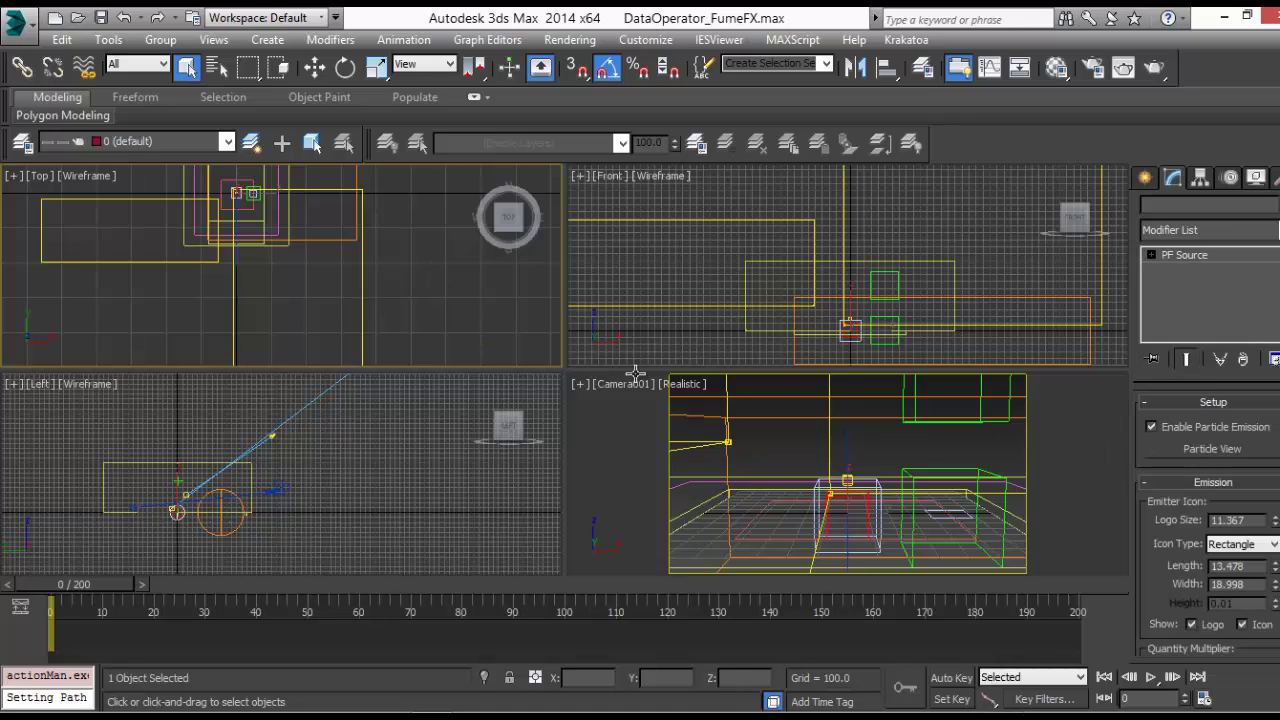
{"action": "left_click", "coordinate": [1192, 450]}
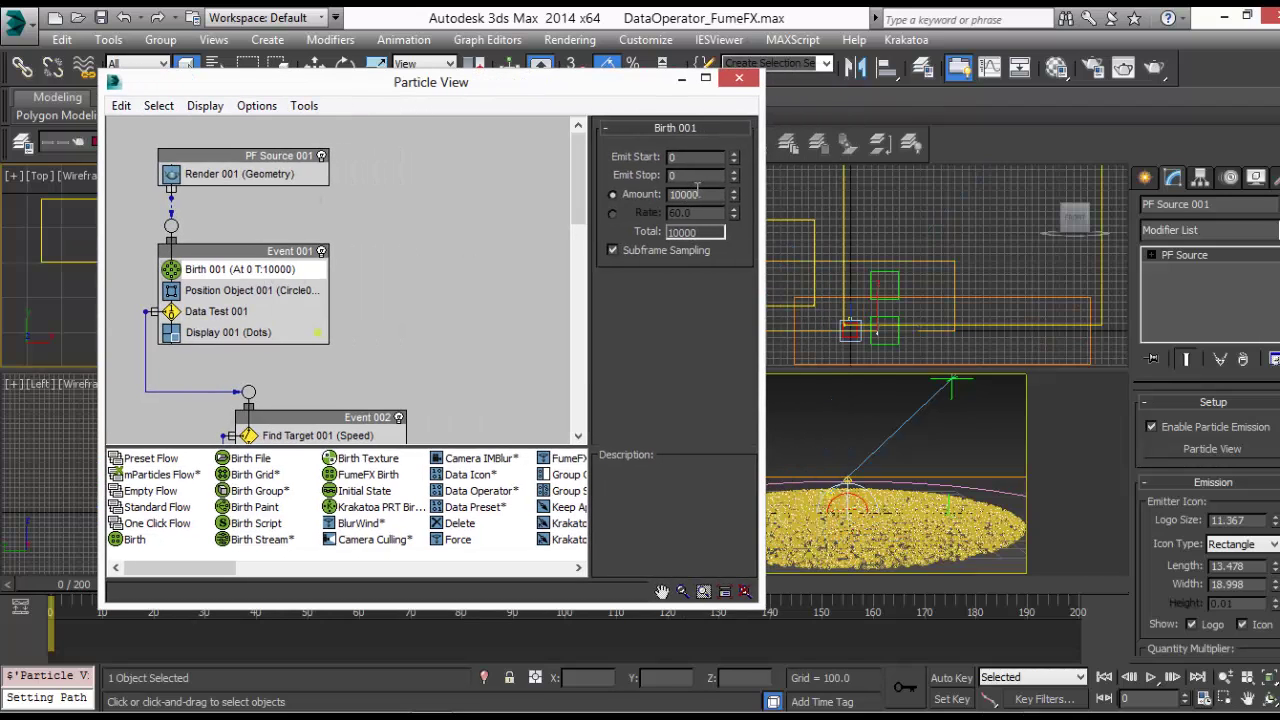
{"action": "key", "text": "Return"}
{"action": "left_click", "coordinate": [738, 80]}
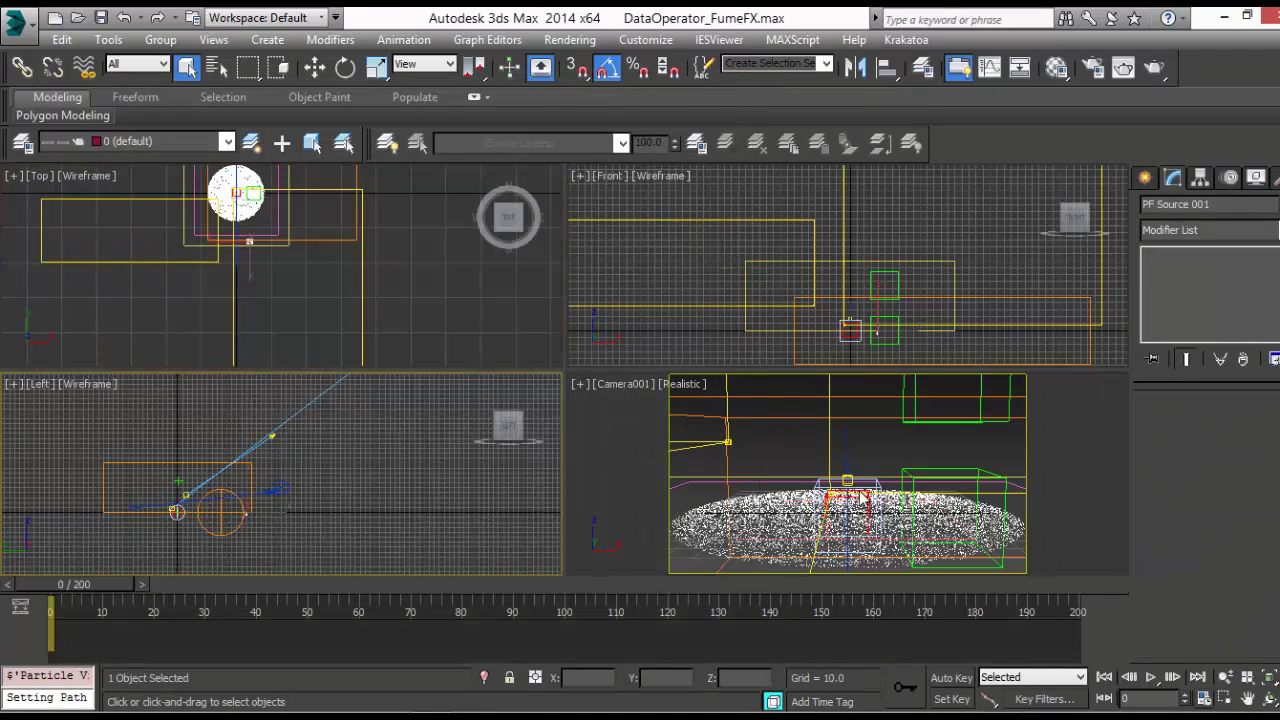
Clear the selection, select the FumeFX001 container in the Top viewport, and open its FumeFX settings window
{"action": "left_click", "coordinate": [862, 497]}
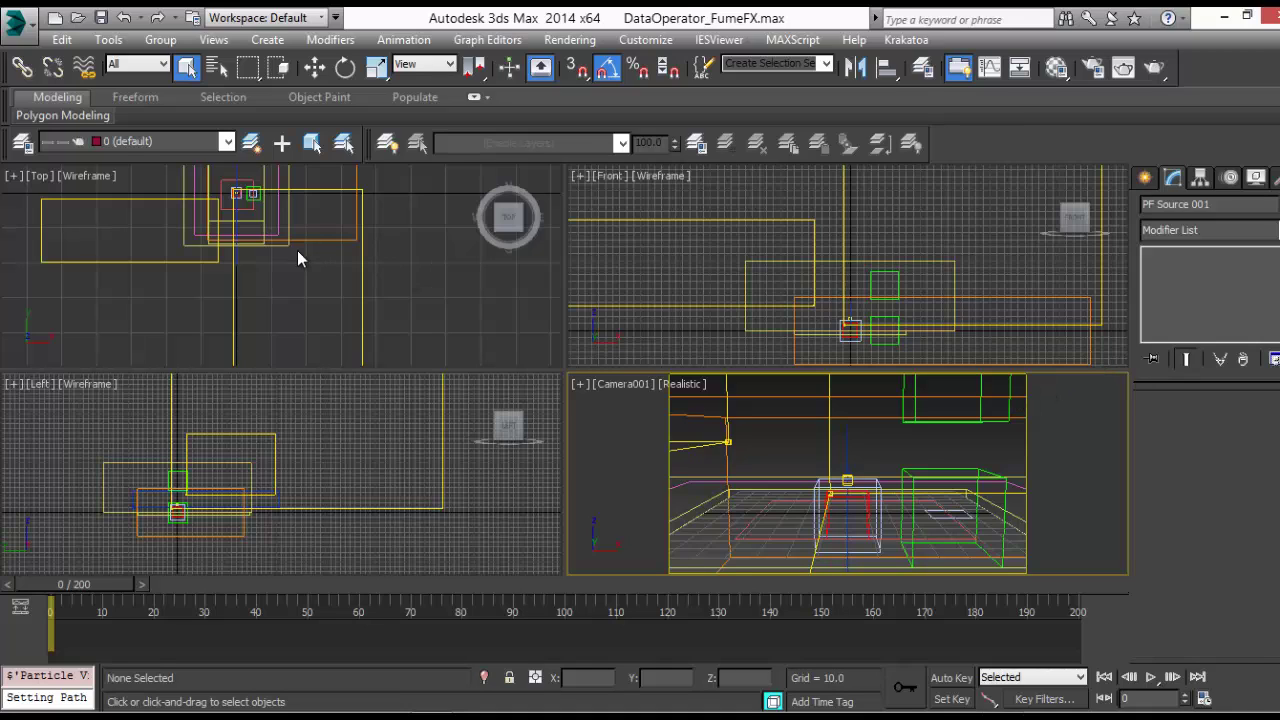
{"action": "key", "text": "ctrl+d"}
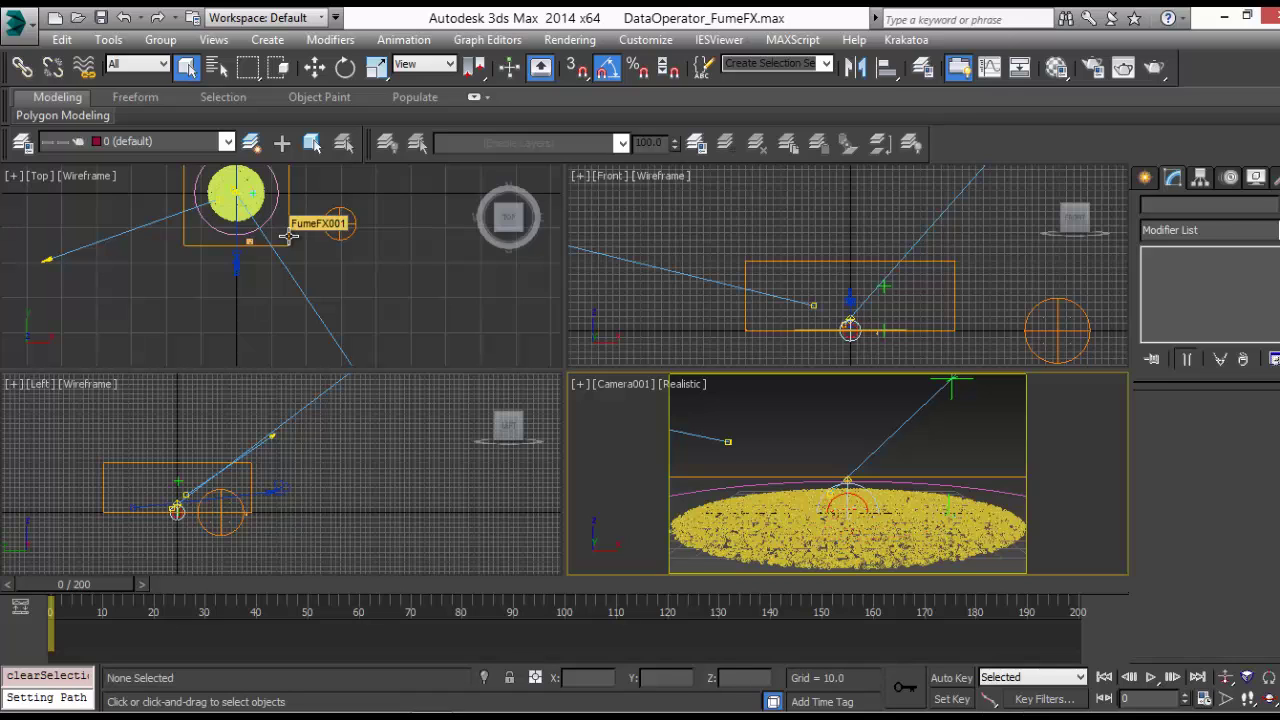
{"action": "middle_click", "coordinate": [288, 235]}
{"action": "left_click", "coordinate": [288, 235]}
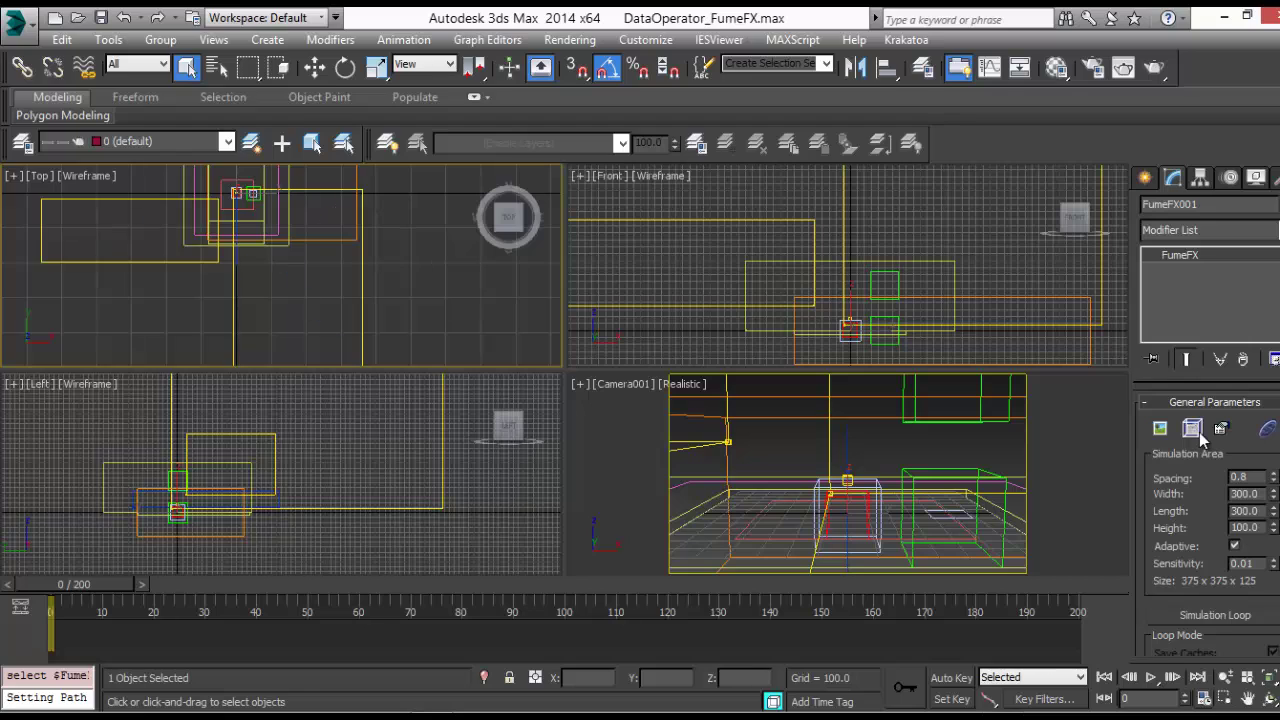
{"action": "left_click", "coordinate": [1197, 430]}
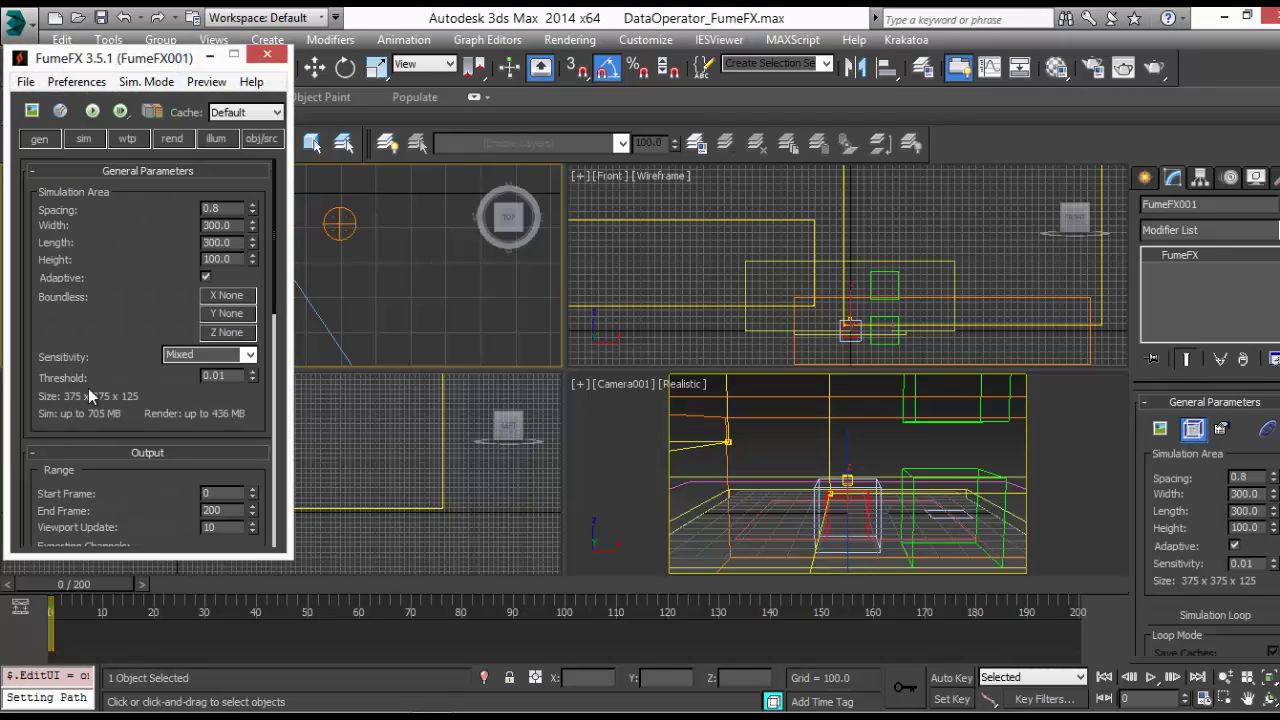
Examine the FFX Particle Src001 source settings, from the assigned particle flow through radius, velocity, fuel, temperature, smoke and color
{"action": "left_click", "coordinate": [268, 143]}
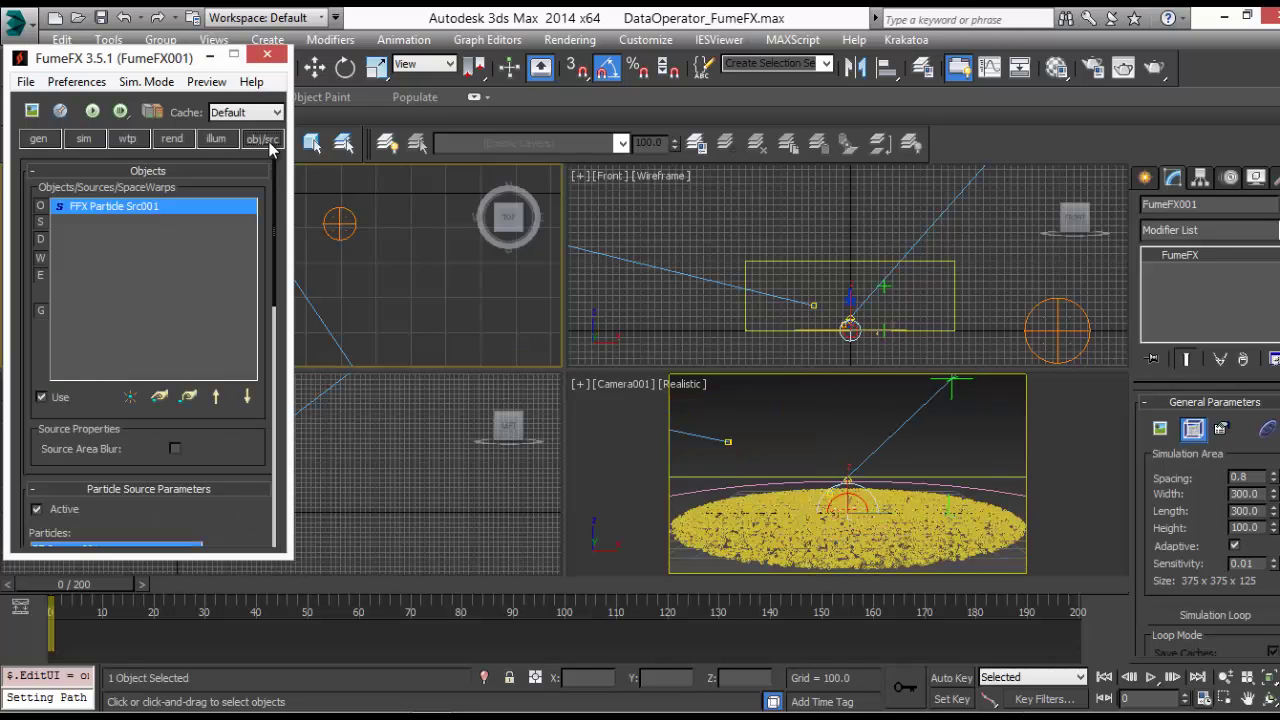
{"action": "left_click_drag", "start_coordinate": [147, 425], "coordinate": [128, 178]}
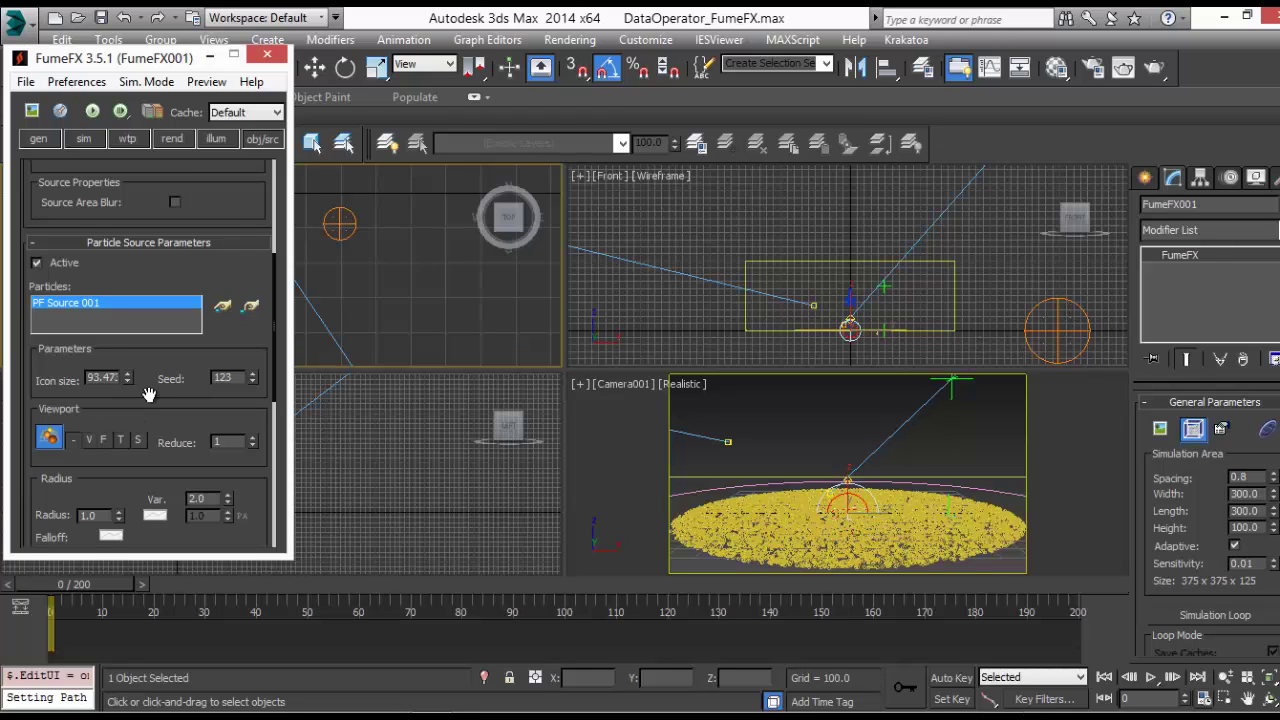
{"action": "left_click_drag", "start_coordinate": [149, 394], "coordinate": [162, 136]}
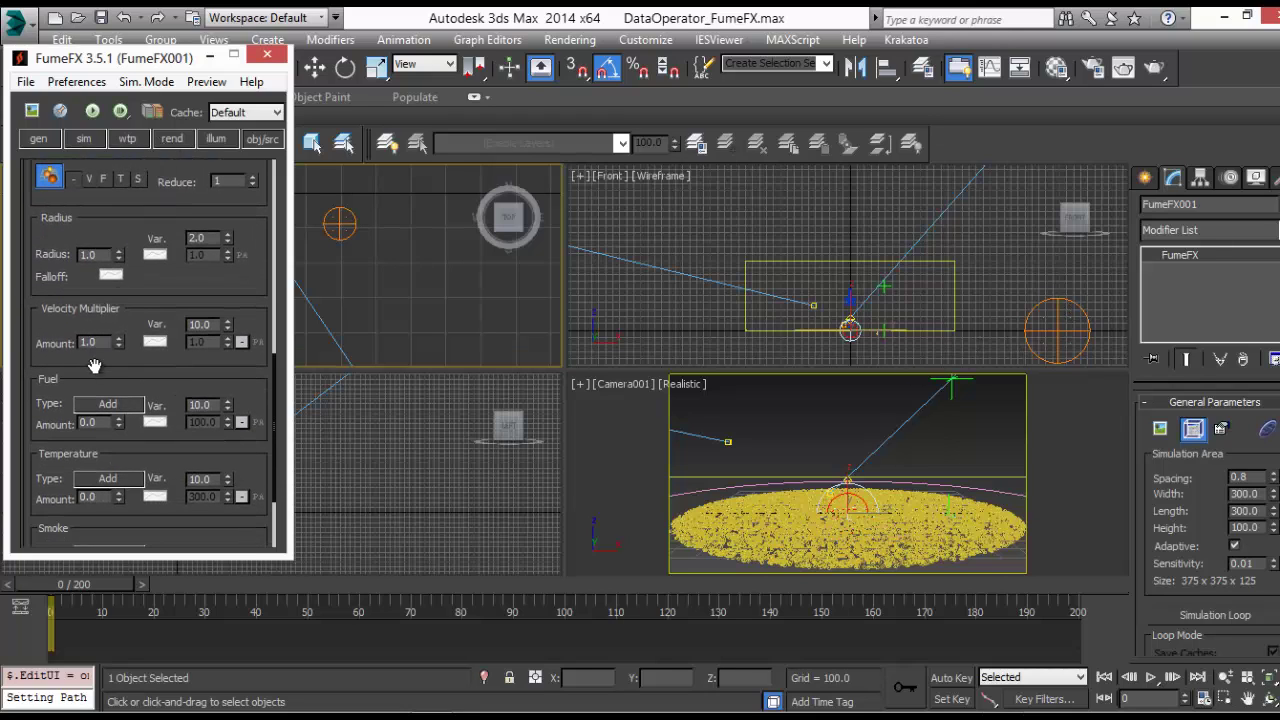
{"action": "scroll", "coordinate": [90, 338], "scroll_direction": "down", "scroll_amount": 3}
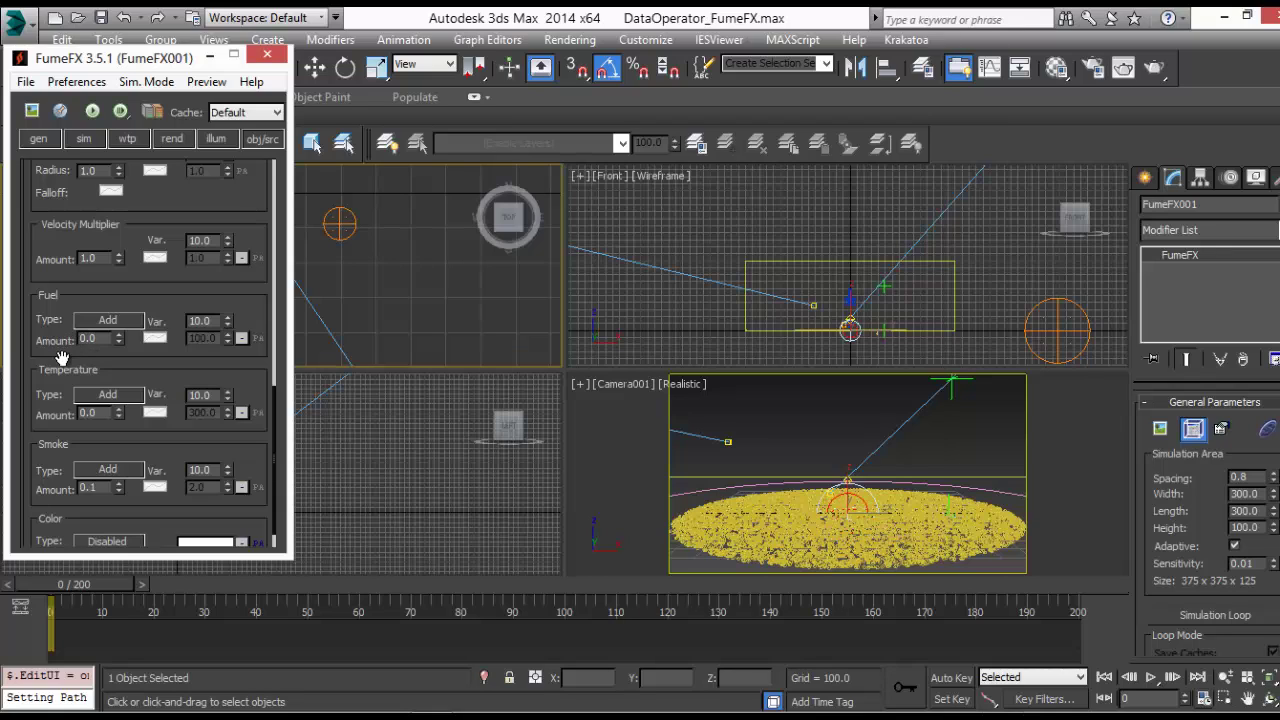
{"action": "scroll", "coordinate": [62, 357], "scroll_direction": "down", "scroll_amount": 1}
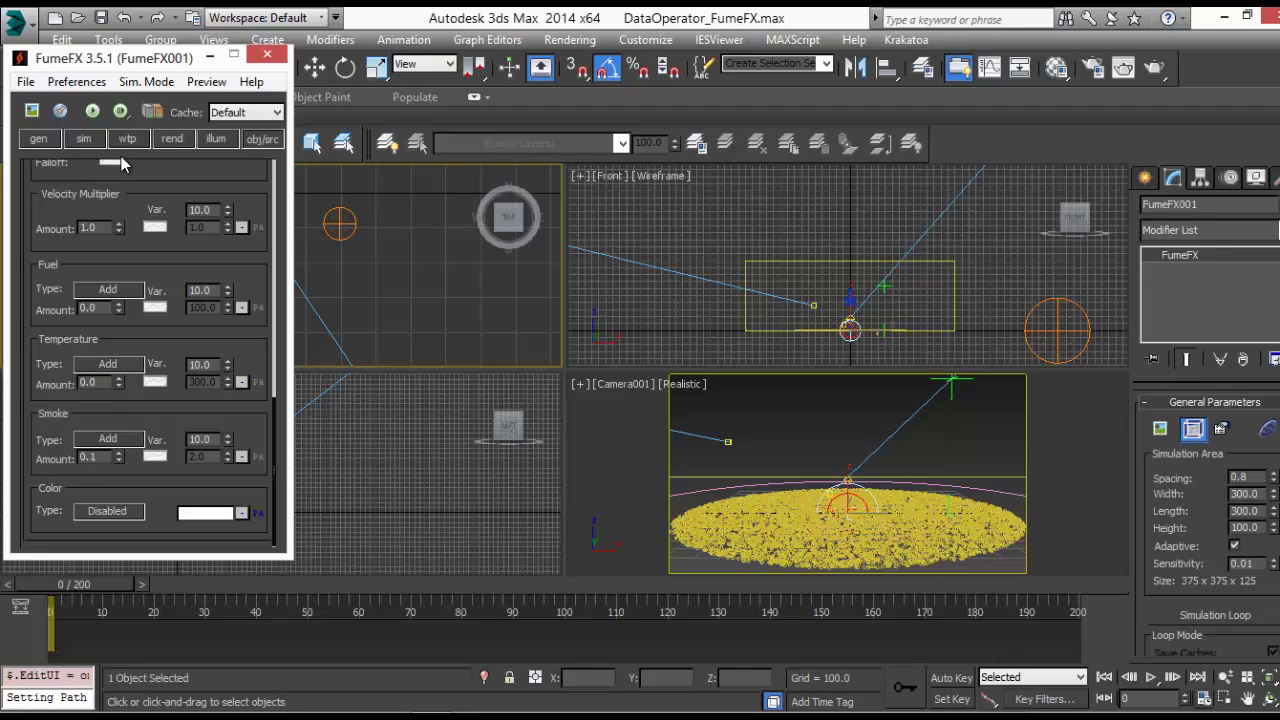
Review the FumeFX simulation parameters, covering the solver, system turbulence, turbulence noise, fuel and smoke settings
{"action": "left_click", "coordinate": [85, 138]}
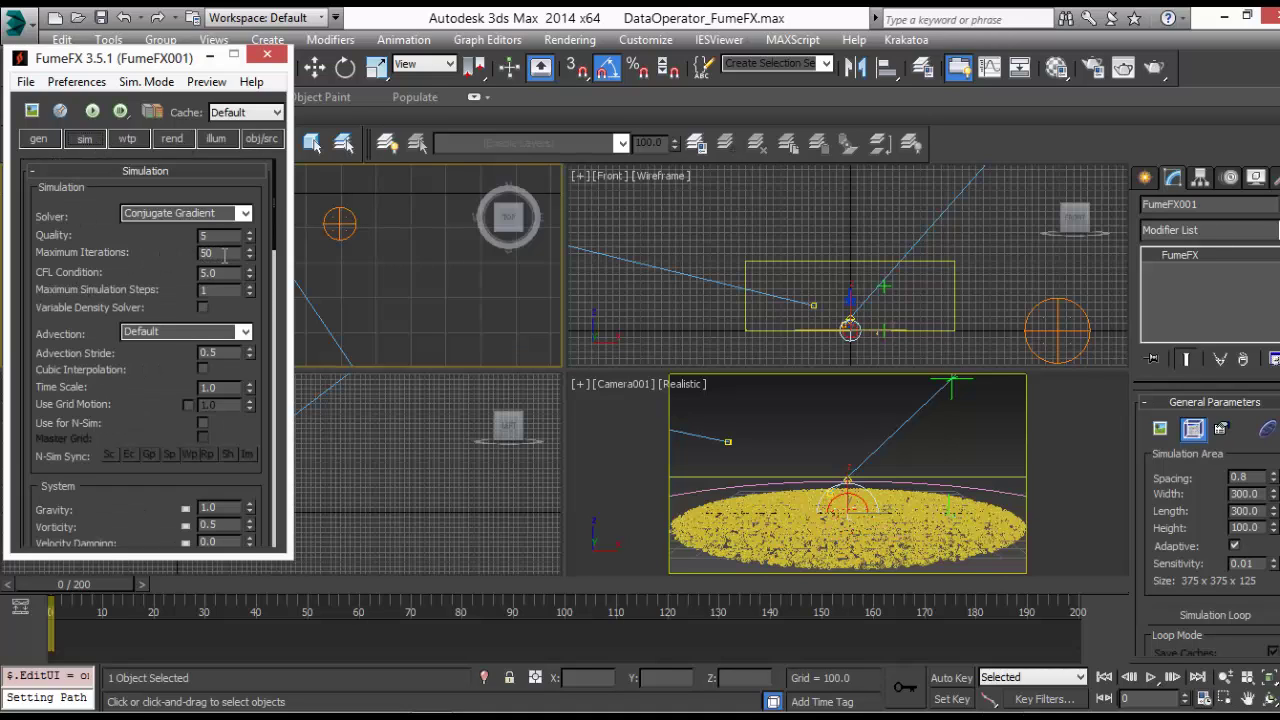
{"action": "left_click_drag", "start_coordinate": [137, 409], "coordinate": [162, 191]}
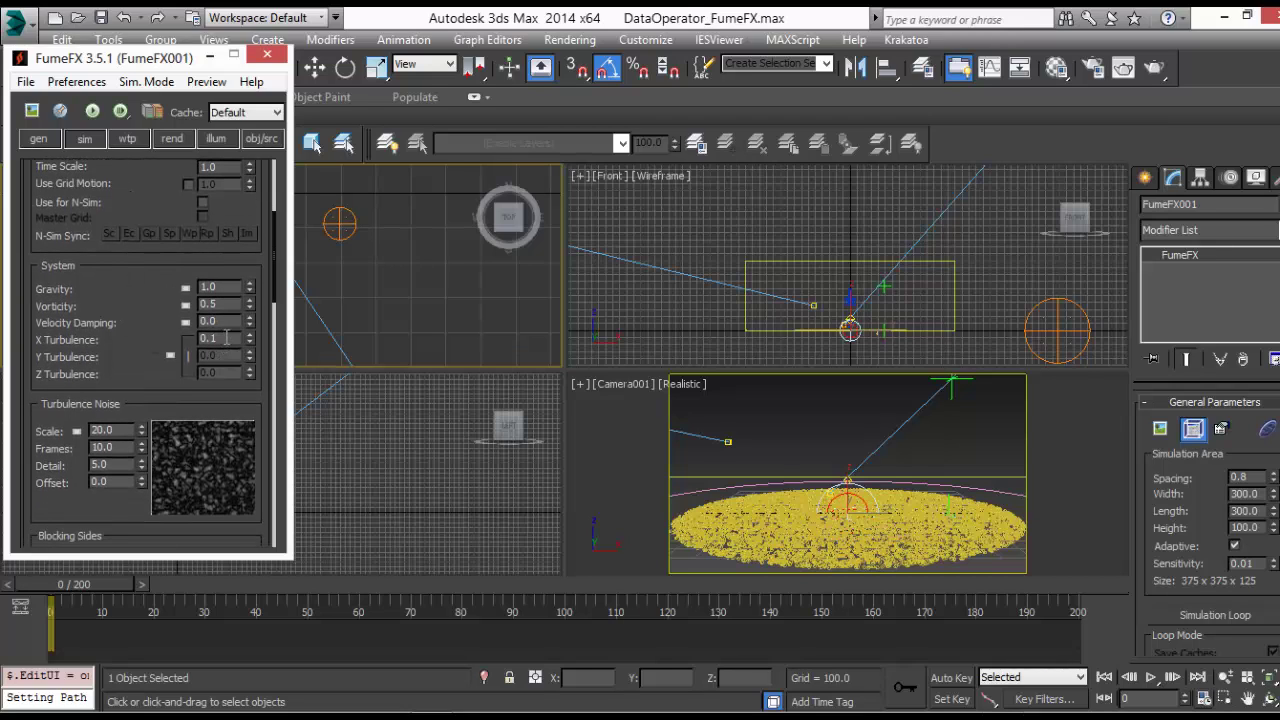
{"action": "left_click_drag", "start_coordinate": [133, 372], "coordinate": [136, 287]}
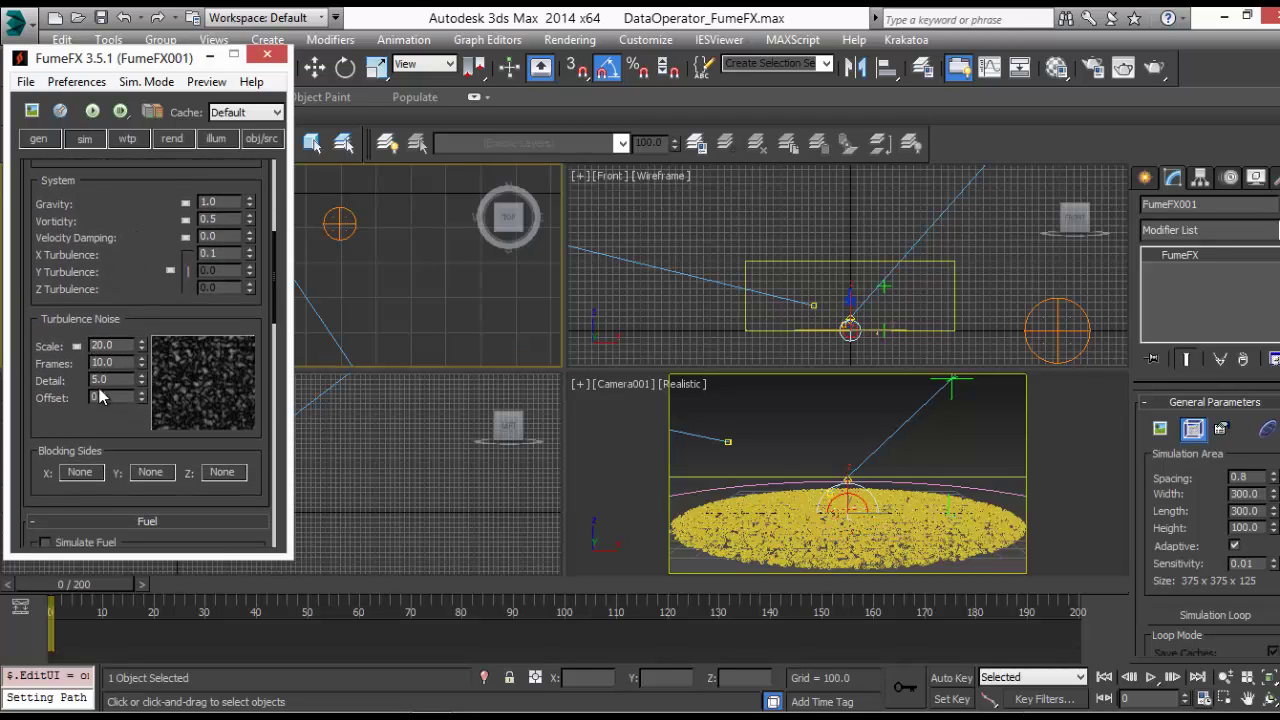
{"action": "left_click_drag", "start_coordinate": [114, 425], "coordinate": [104, 210]}
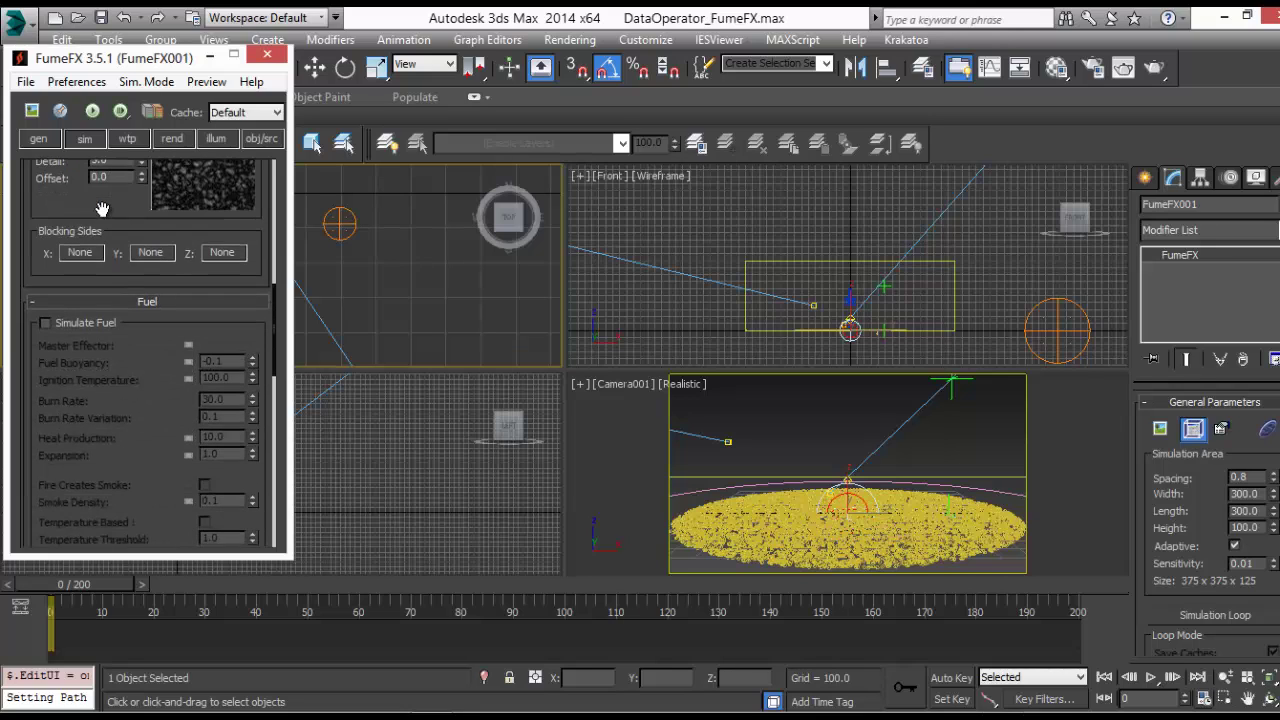
{"action": "left_click_drag", "start_coordinate": [124, 420], "coordinate": [136, 202]}
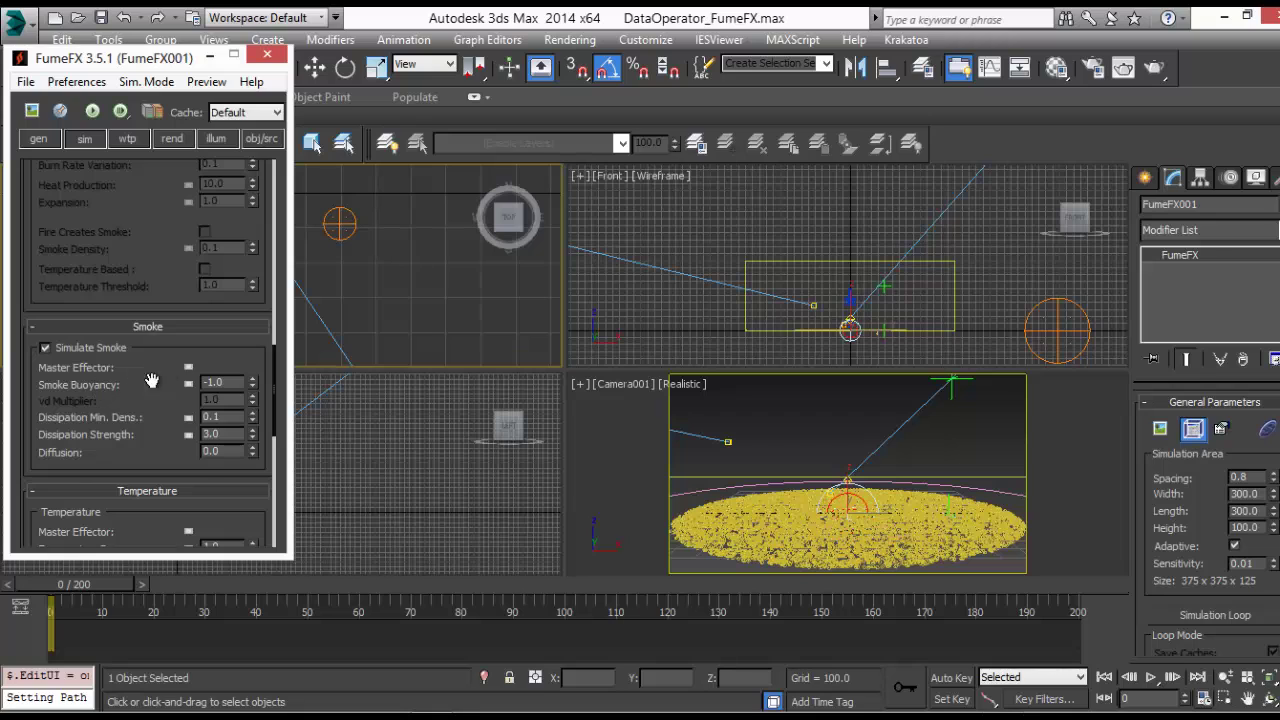
{"action": "left_click_drag", "start_coordinate": [130, 412], "coordinate": [157, 357]}
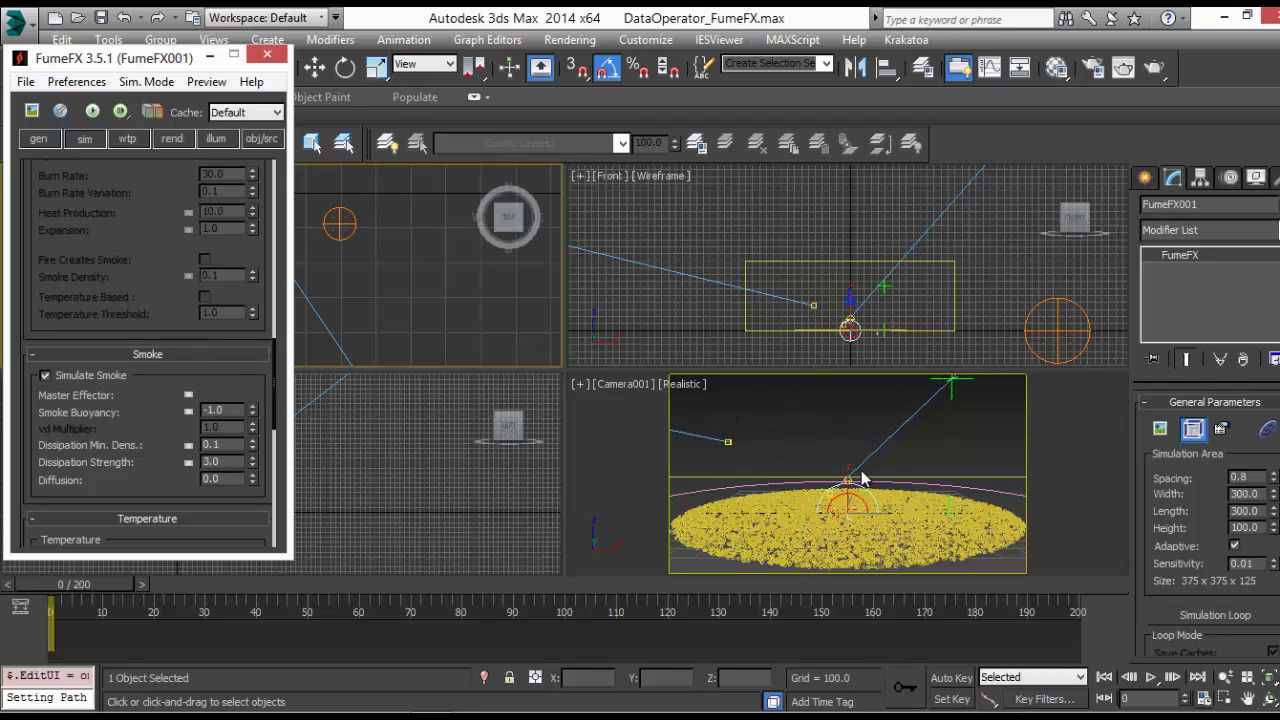
Examine the FumeFX rendering parameters for fire, smoke and fuel, with a brief check of the wavelet turbulence settings
{"action": "left_click", "coordinate": [172, 139]}
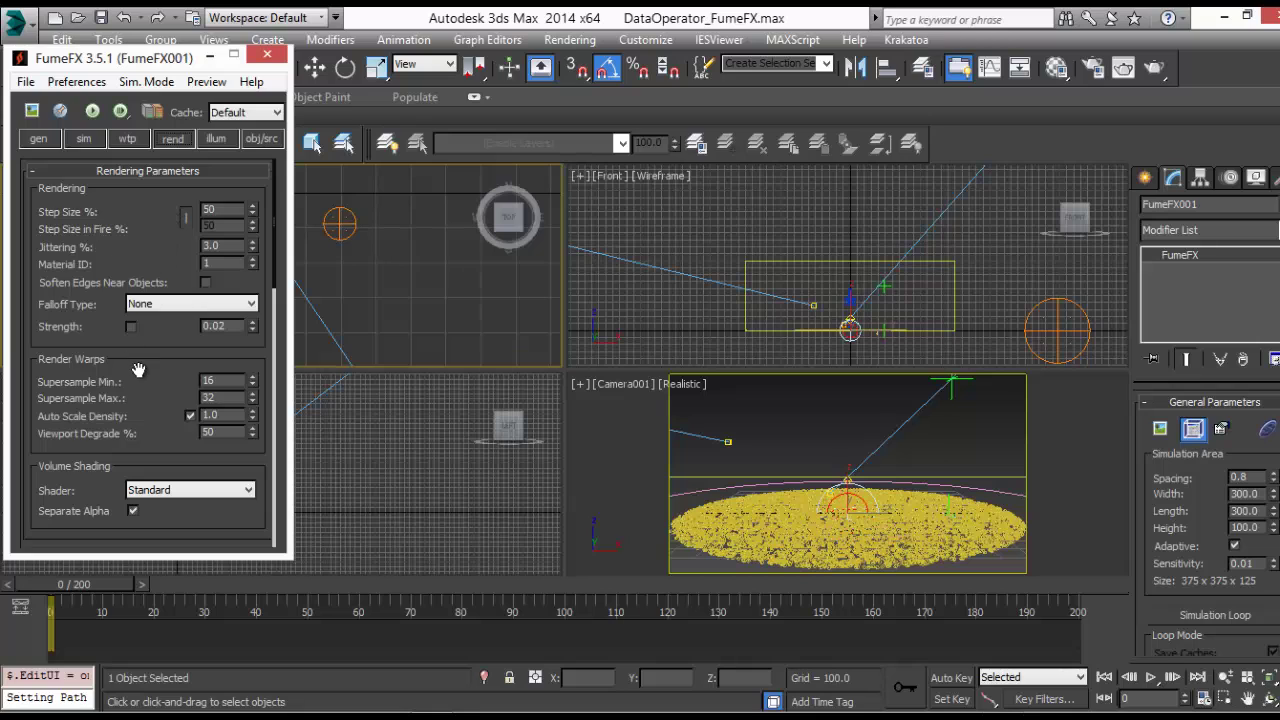
{"action": "scroll", "coordinate": [139, 371], "scroll_direction": "down", "scroll_amount": 6}
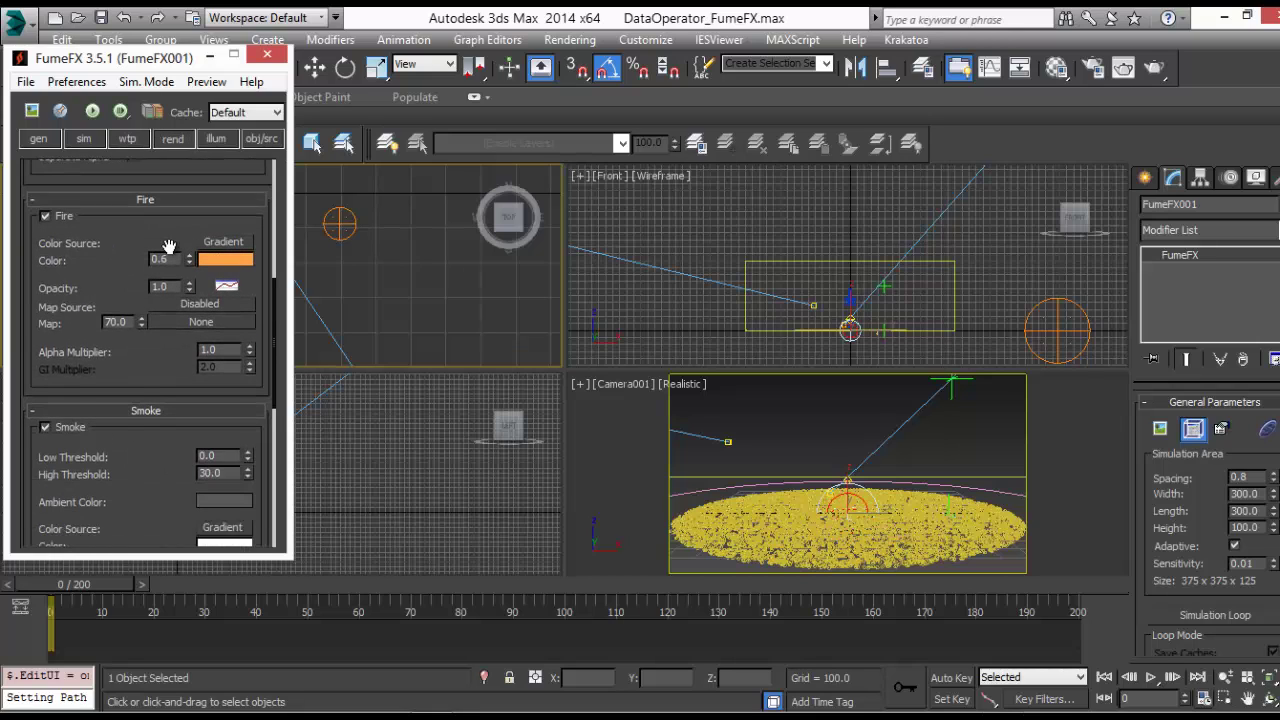
{"action": "scroll", "coordinate": [169, 247], "scroll_direction": "down", "scroll_amount": 4}
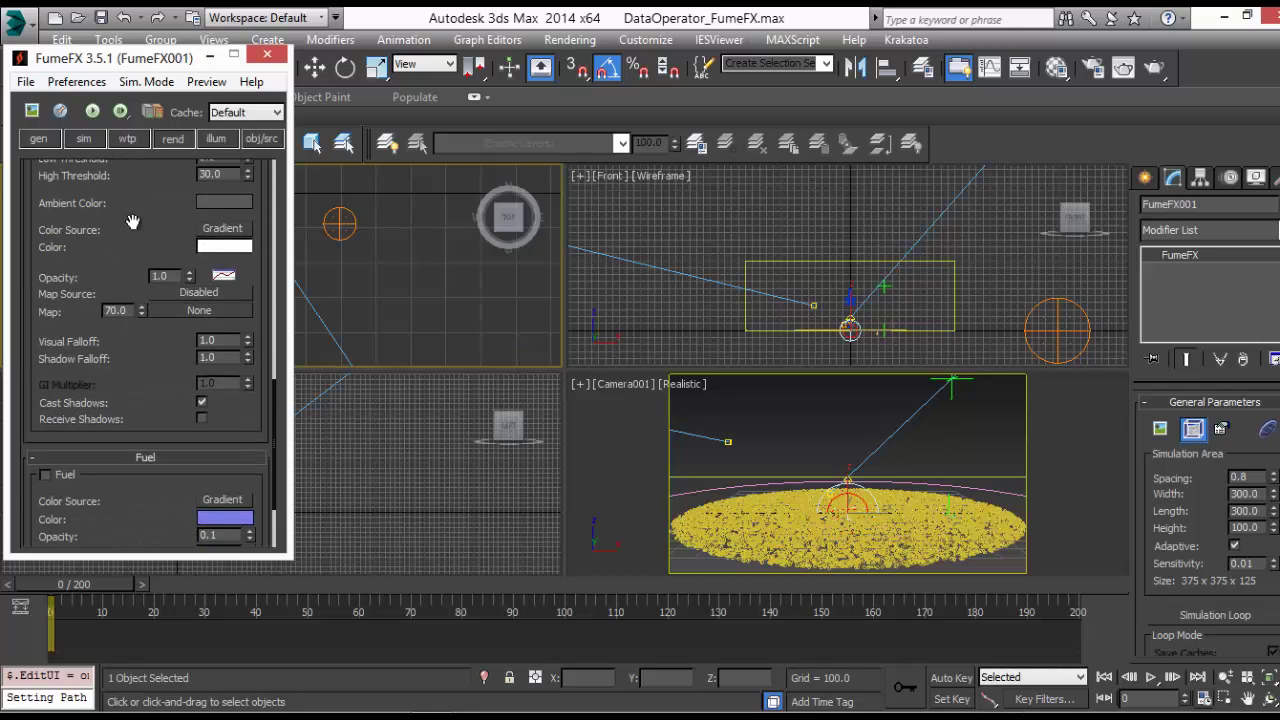
{"action": "left_click", "coordinate": [128, 139]}
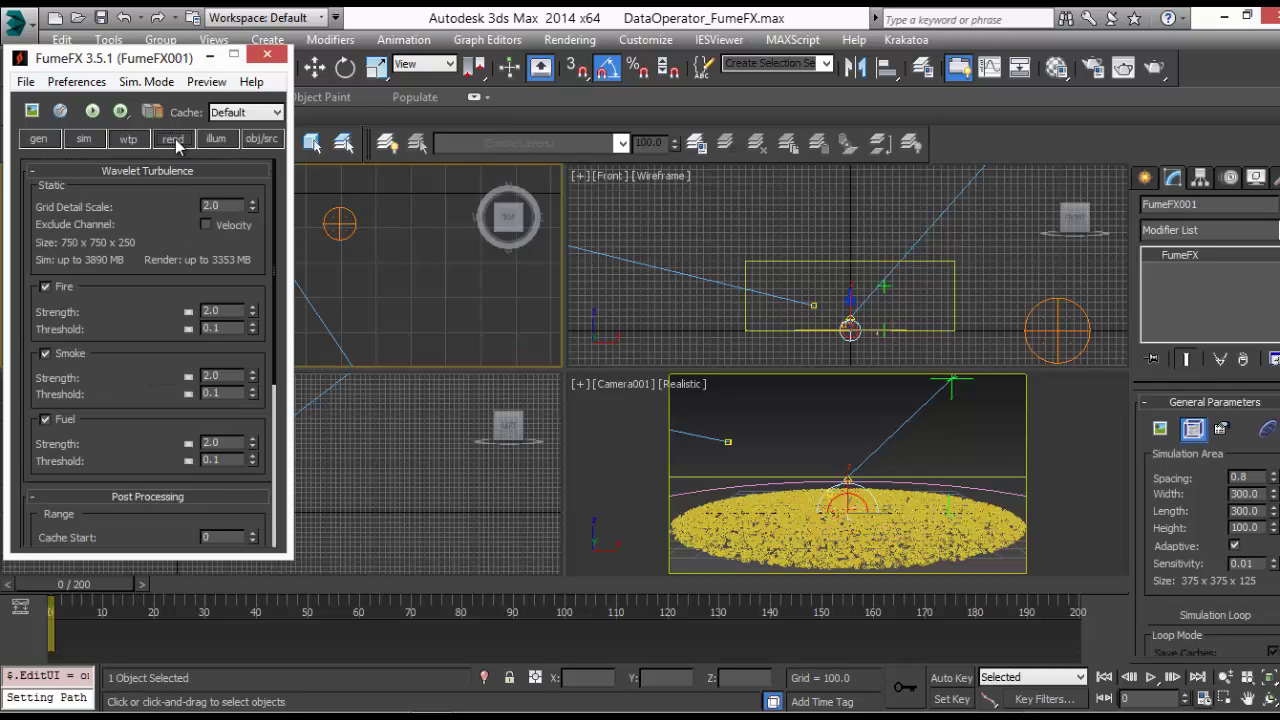
{"action": "left_click", "coordinate": [175, 141]}
{"action": "scroll", "coordinate": [135, 340], "scroll_direction": "down", "scroll_amount": 8}
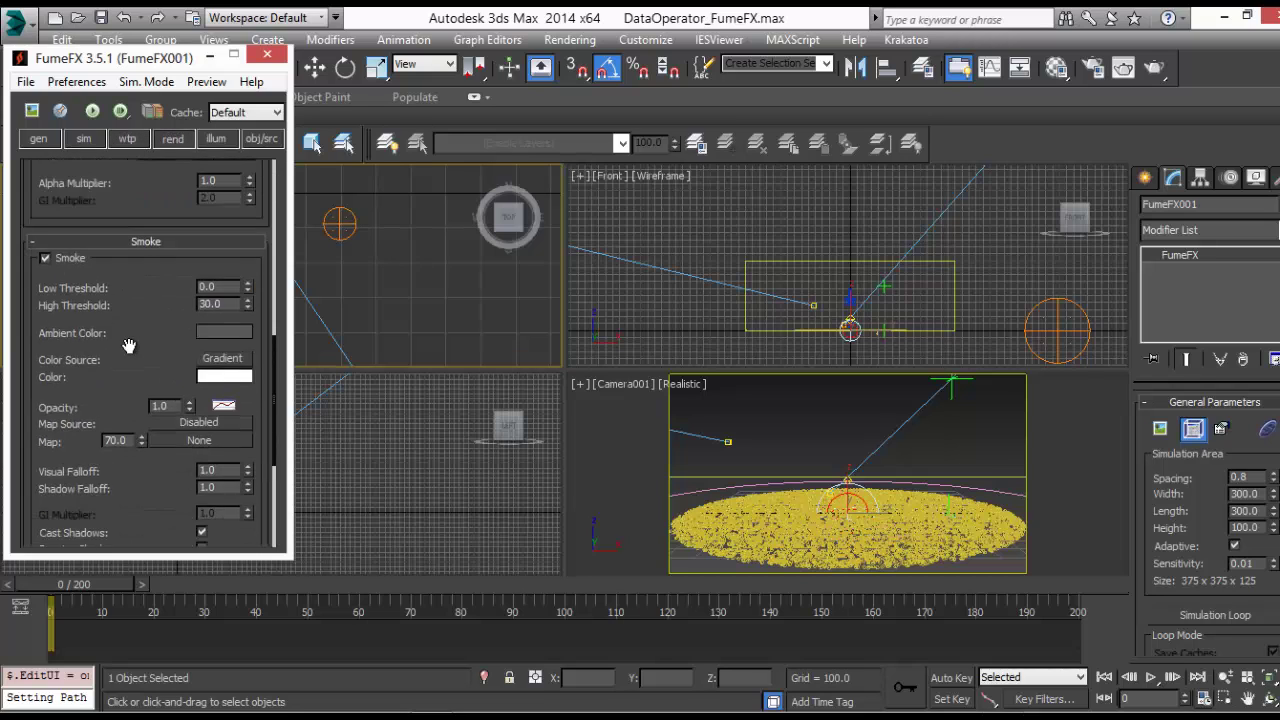
{"action": "scroll", "coordinate": [128, 345], "scroll_direction": "down", "scroll_amount": 5}
Review the FumeFX illumination settings, including the light list, illumination map and multiple scattering, and close the FumeFX window
{"action": "left_click", "coordinate": [216, 139]}
{"action": "scroll", "coordinate": [160, 361], "scroll_direction": "down", "scroll_amount": 1}
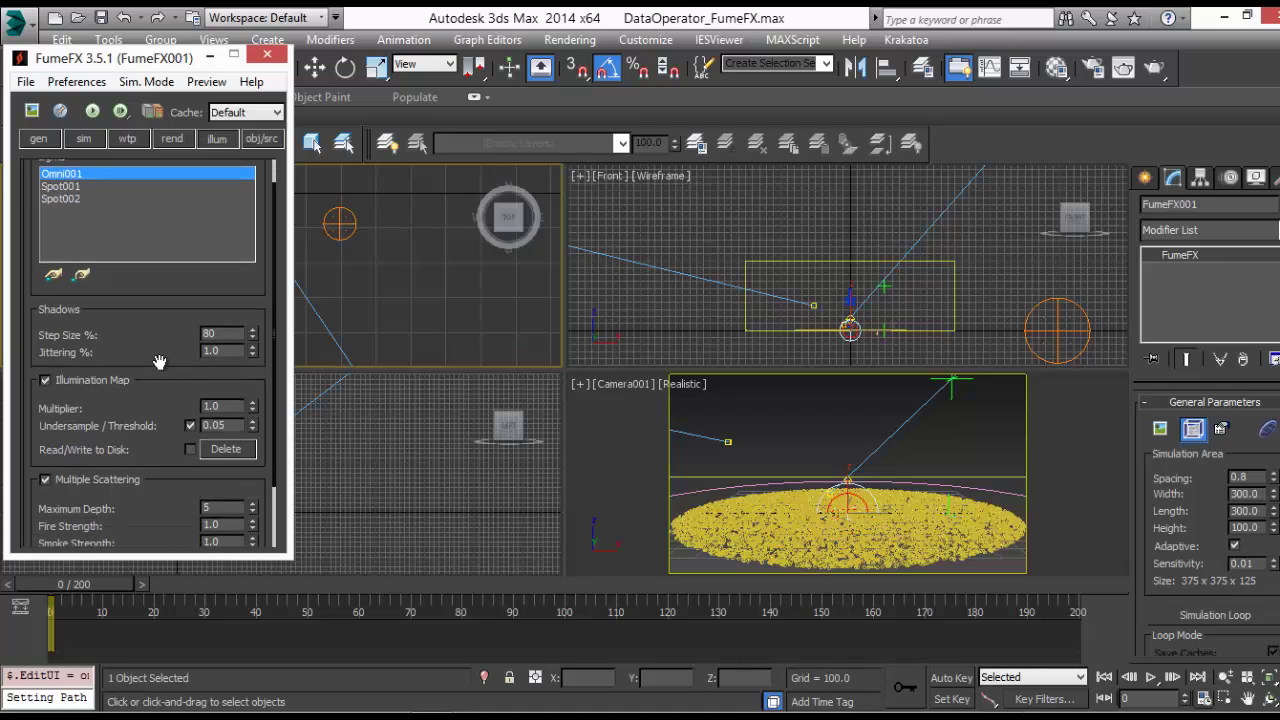
{"action": "scroll", "coordinate": [159, 361], "scroll_direction": "up", "scroll_amount": 1}
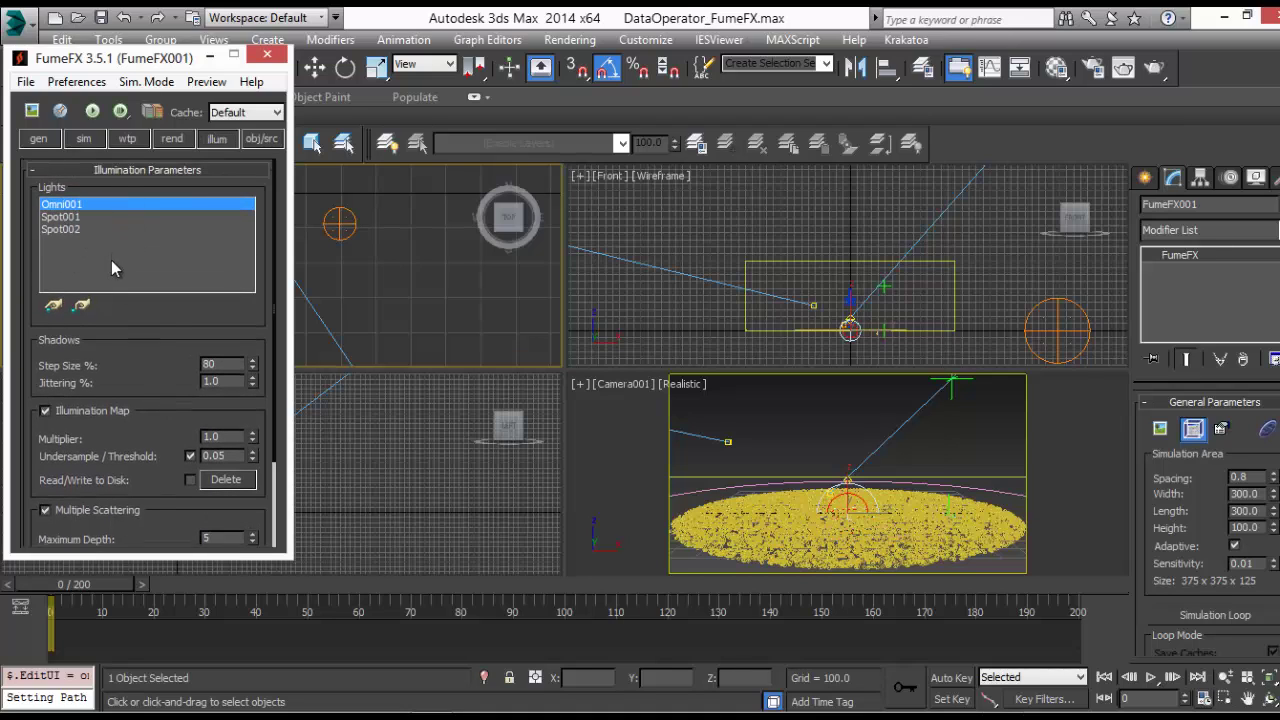
{"action": "scroll", "coordinate": [122, 376], "scroll_direction": "down", "scroll_amount": 3}
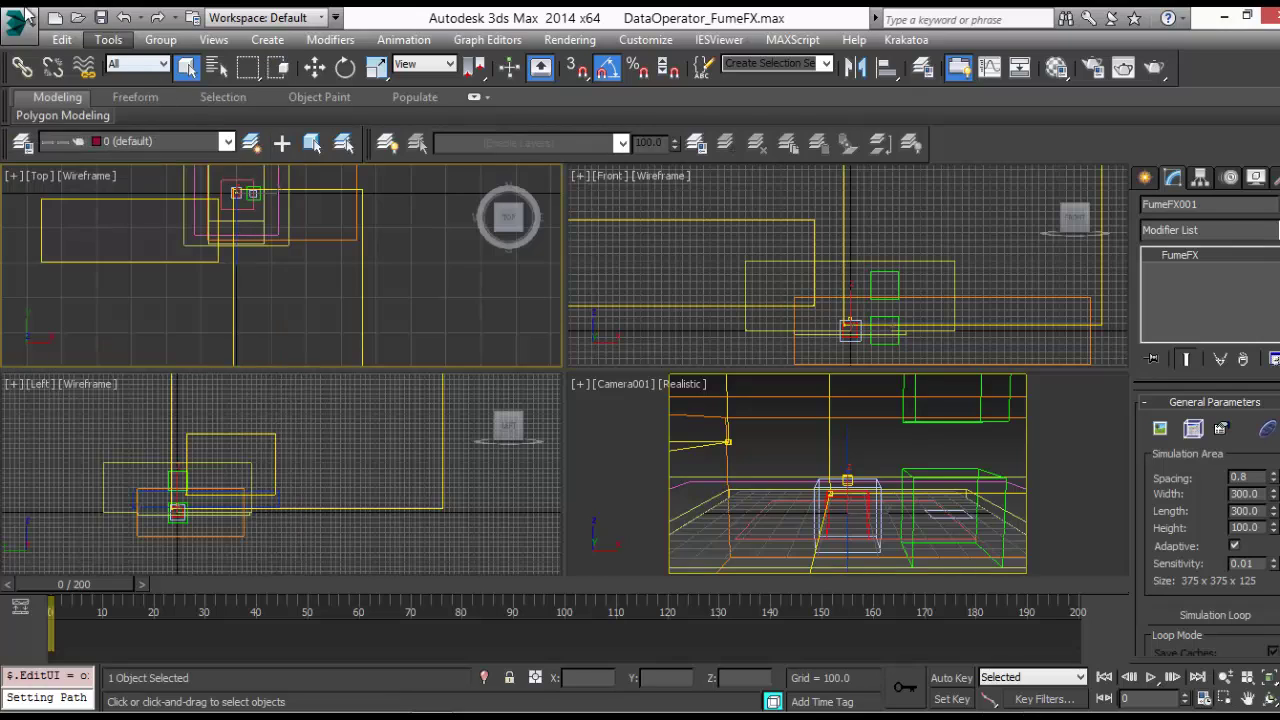
Reset 3ds Max to an empty scene and confirm the reset
{"action": "left_click", "coordinate": [20, 22]}
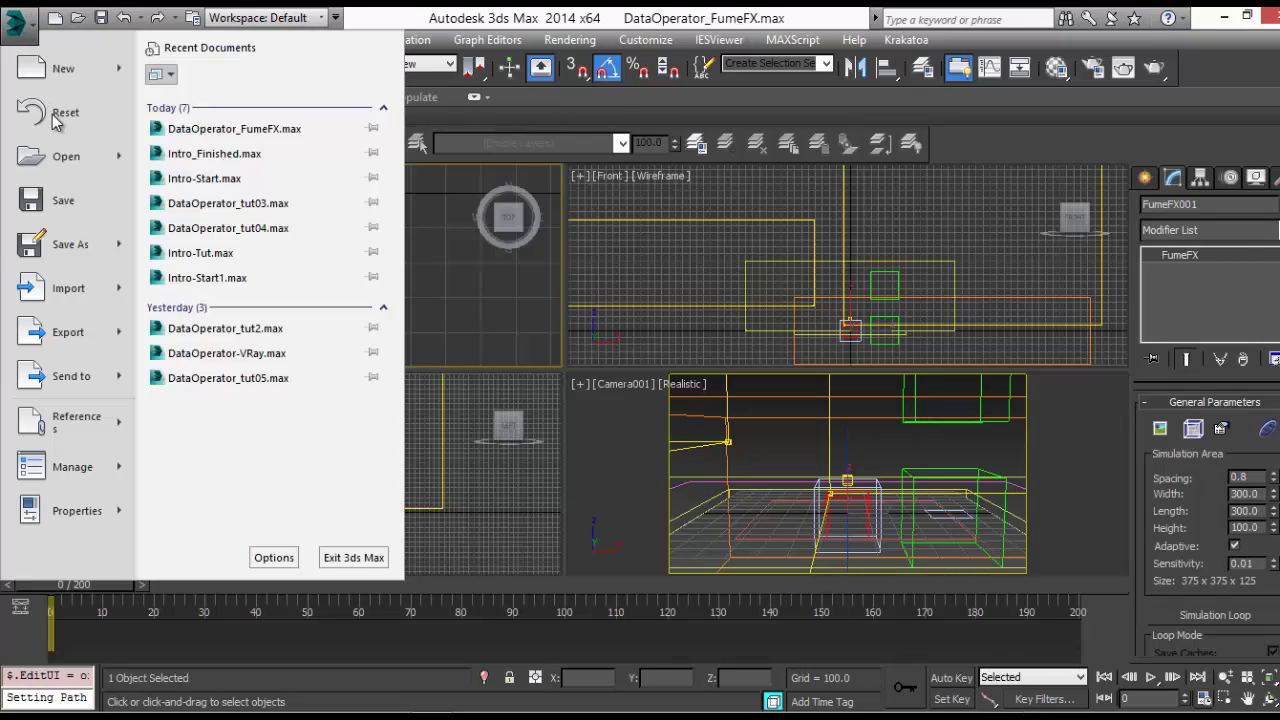
{"action": "left_click", "coordinate": [57, 118]}
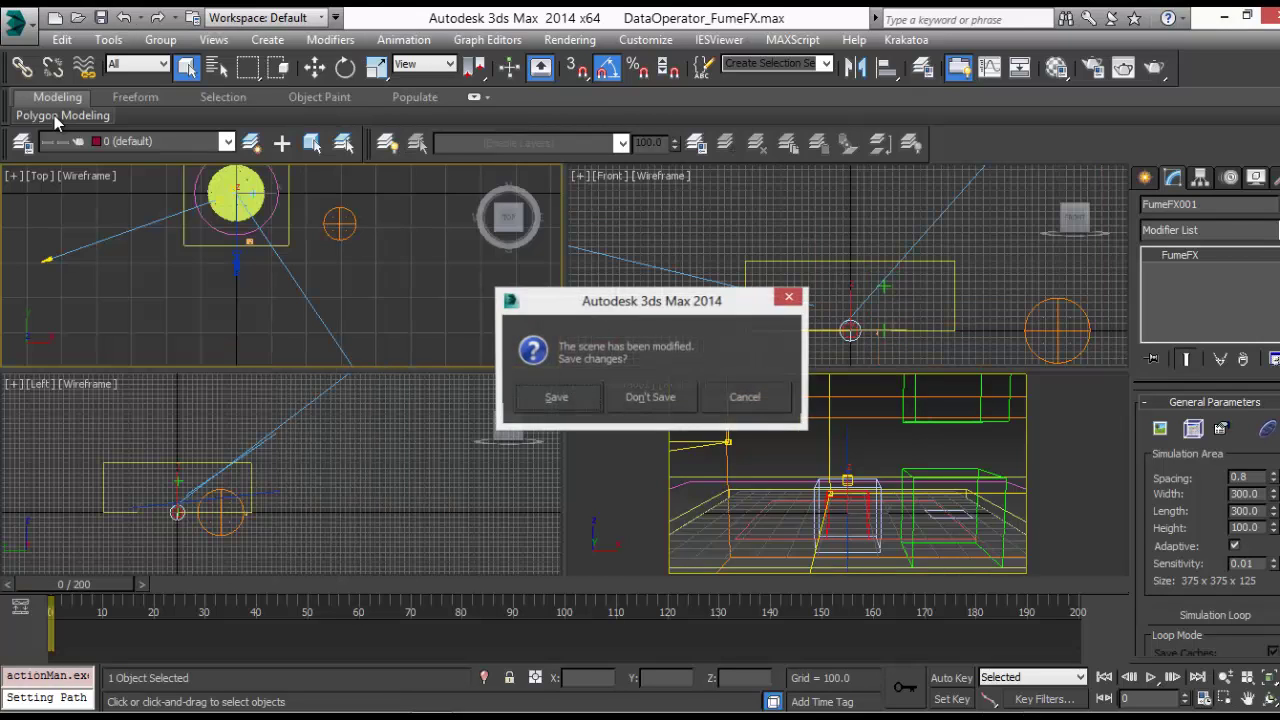
{"action": "left_click", "coordinate": [587, 399]}
{"action": "left_click", "coordinate": [590, 398]}
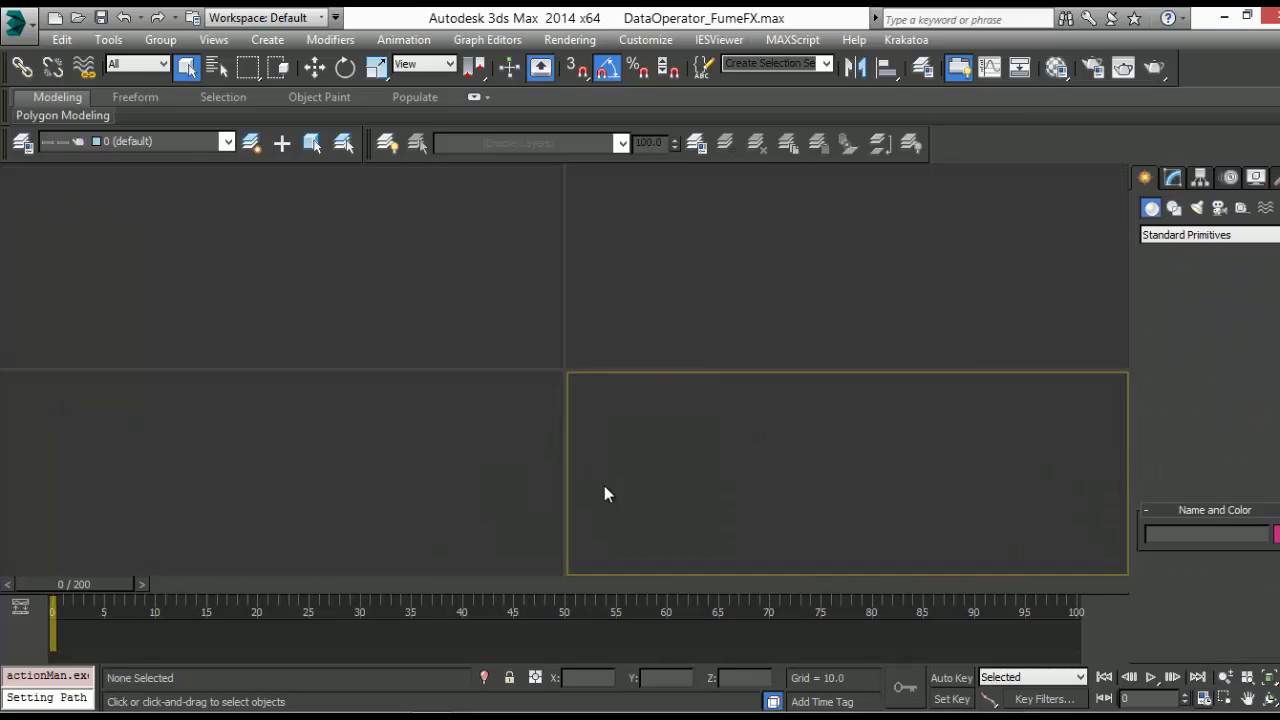
Switch to the HGParticle.aep project in After Effects, look at its Render Queue, and close the queue
{"action": "left_click", "coordinate": [1224, 16]}
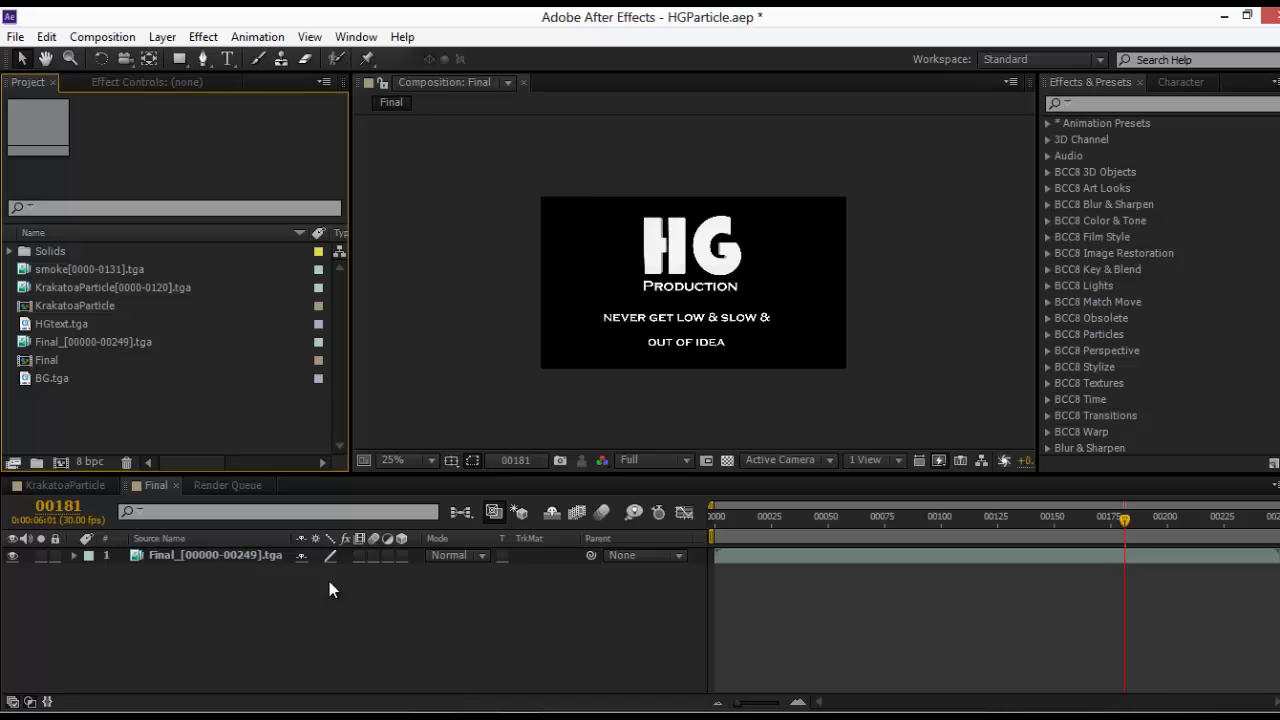
{"action": "left_click", "coordinate": [200, 484]}
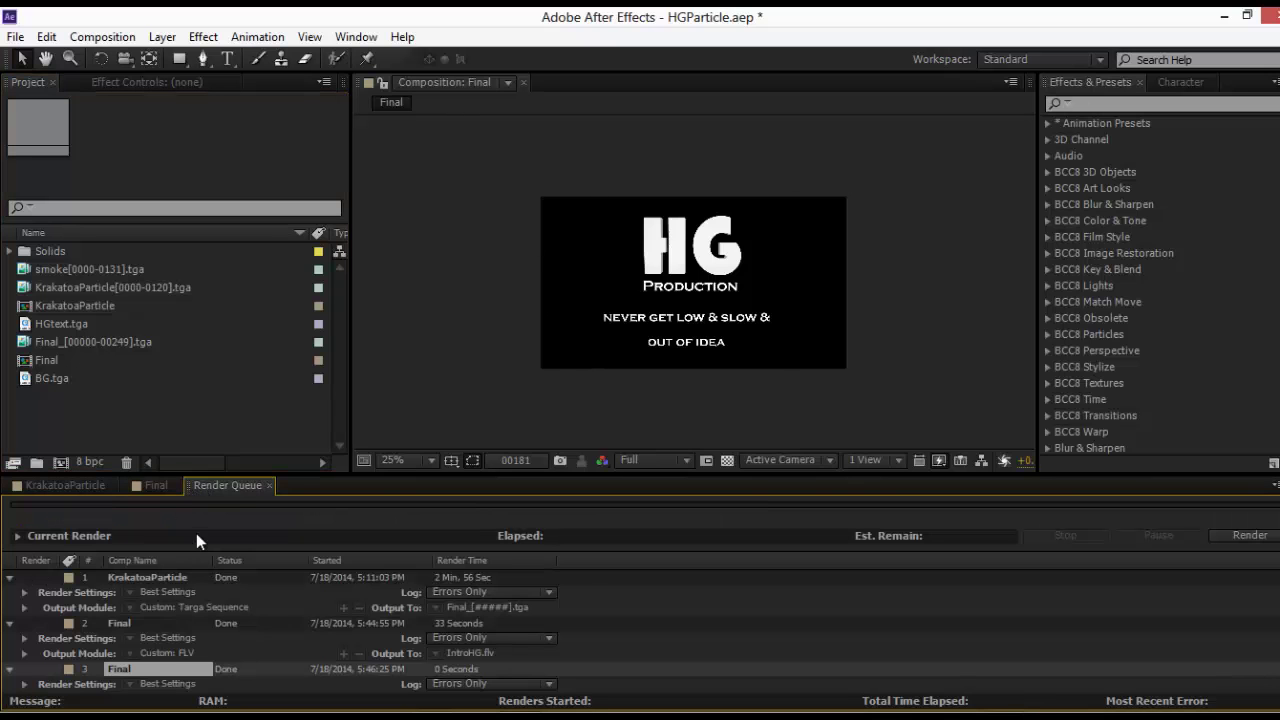
{"action": "left_click", "coordinate": [270, 487]}
View the KrakatoaParticle composition at frame 53 and enlarge the timeline area to show more of its layers
{"action": "left_click", "coordinate": [77, 483]}
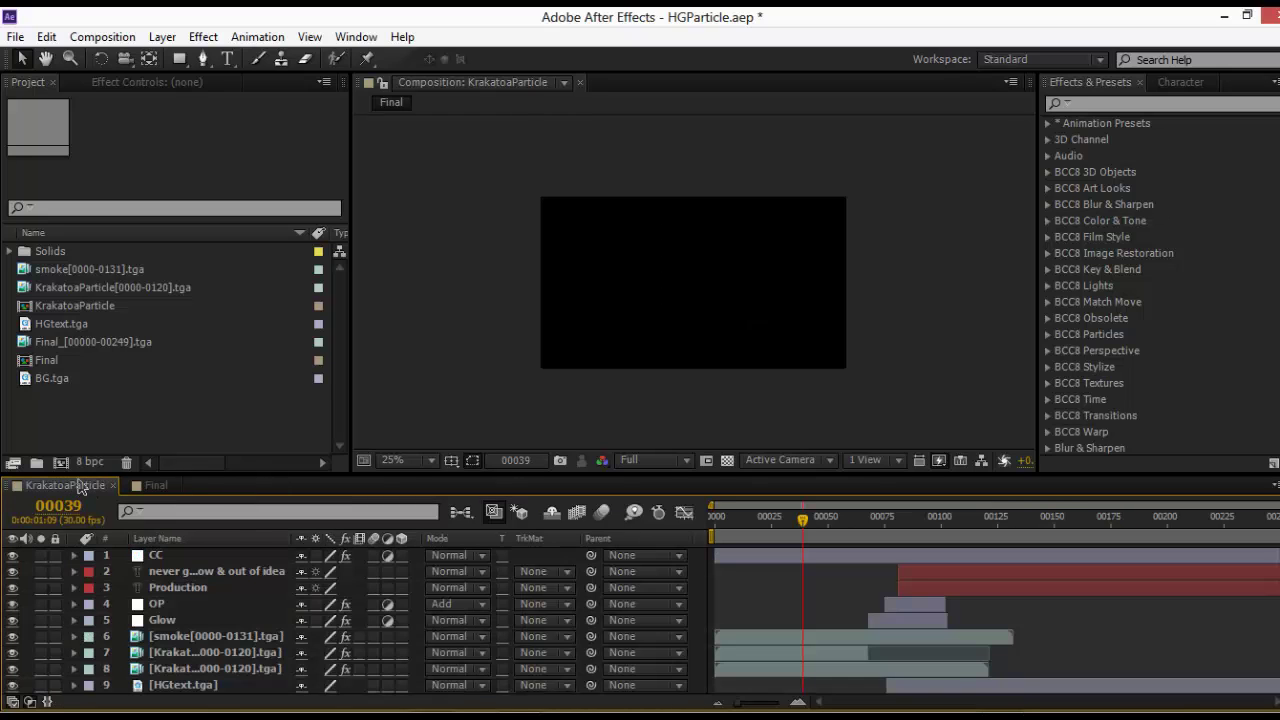
{"action": "left_click", "coordinate": [834, 523]}
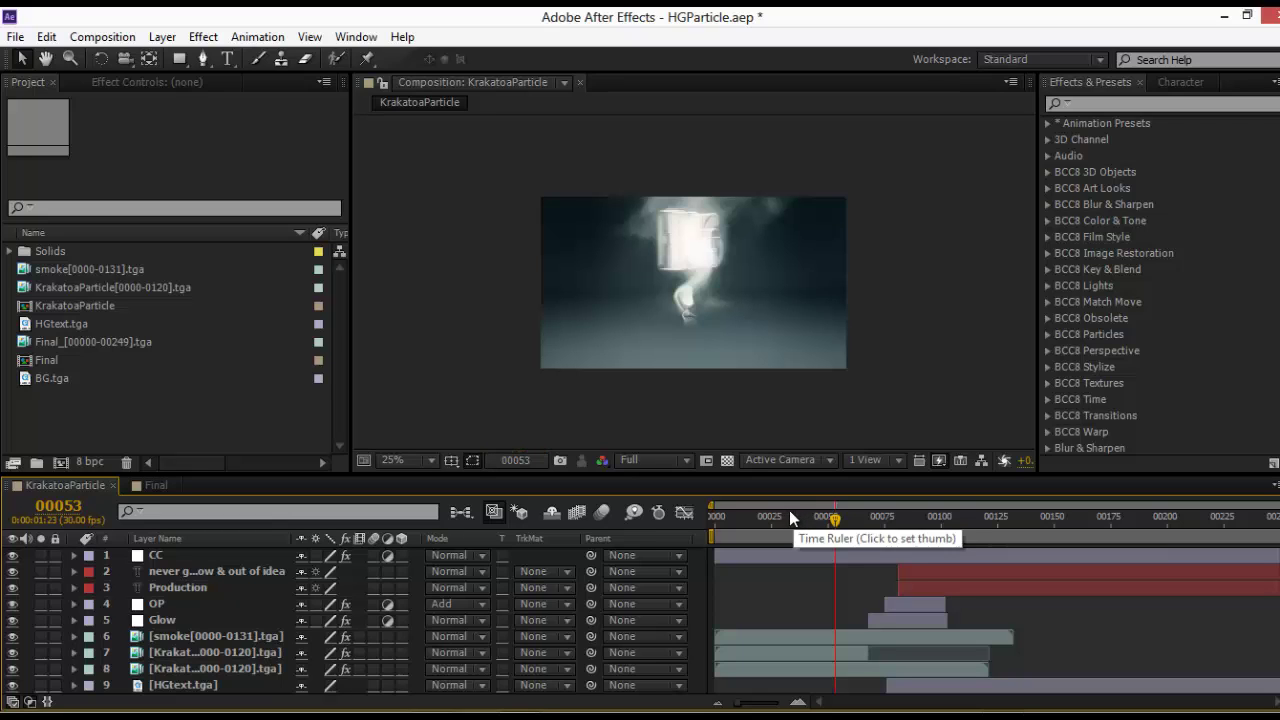
{"action": "left_click_drag", "start_coordinate": [456, 472], "coordinate": [456, 431]}
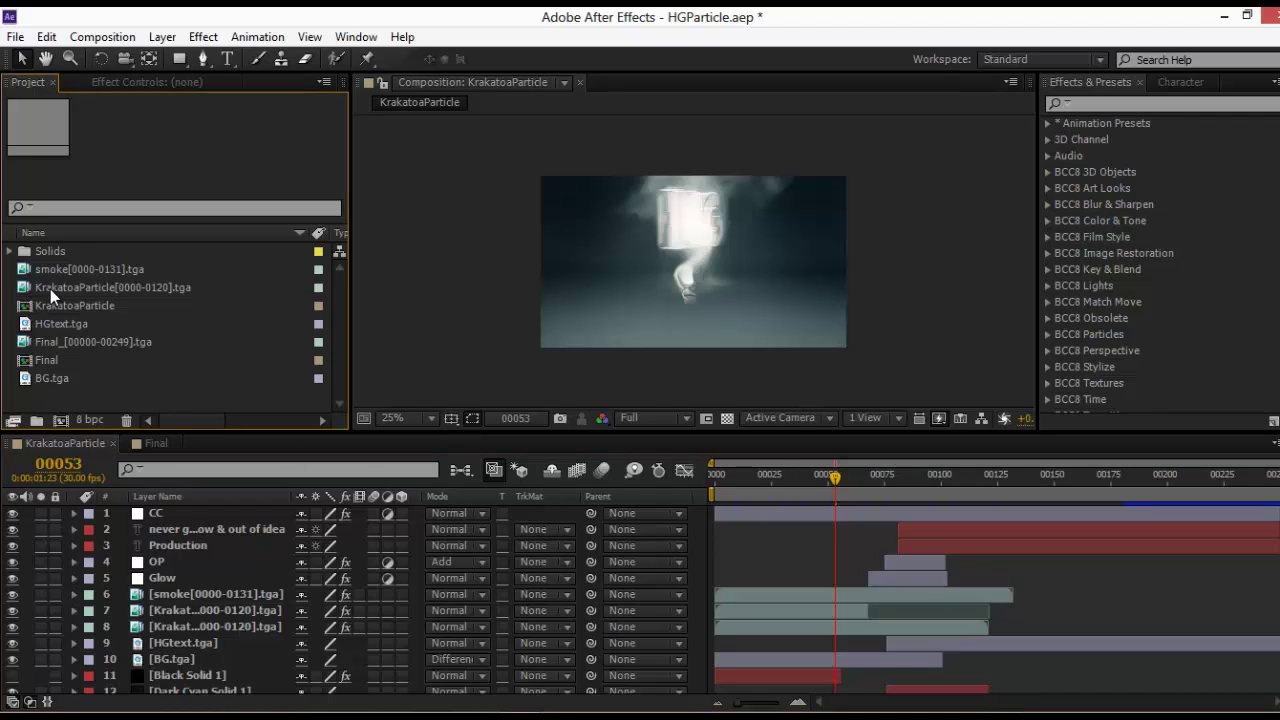
Create a new composition from the KrakatoaParticle[0000-0120].tga sequence and preview it enlarged at frame 19
{"action": "left_click_drag", "start_coordinate": [50, 289], "coordinate": [60, 417]}
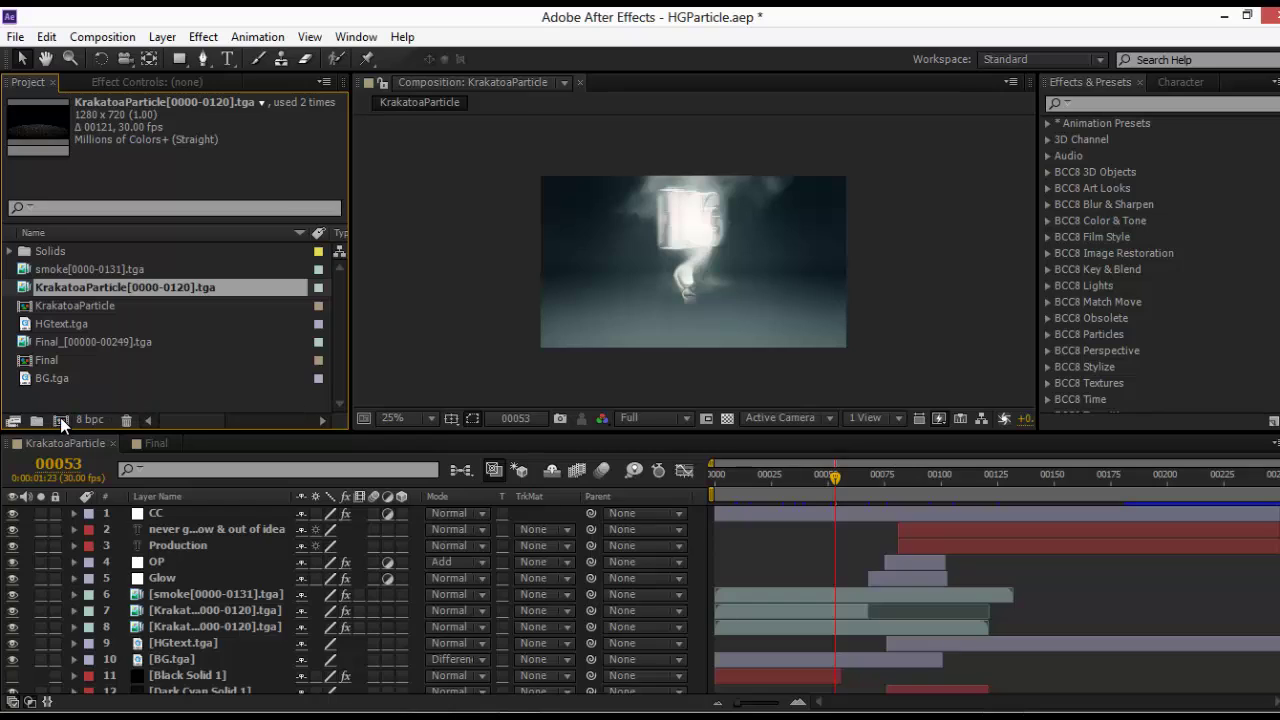
{"action": "left_click_drag", "start_coordinate": [716, 476], "coordinate": [734, 459]}
{"action": "scroll", "coordinate": [725, 302], "scroll_direction": "up", "scroll_amount": 2}
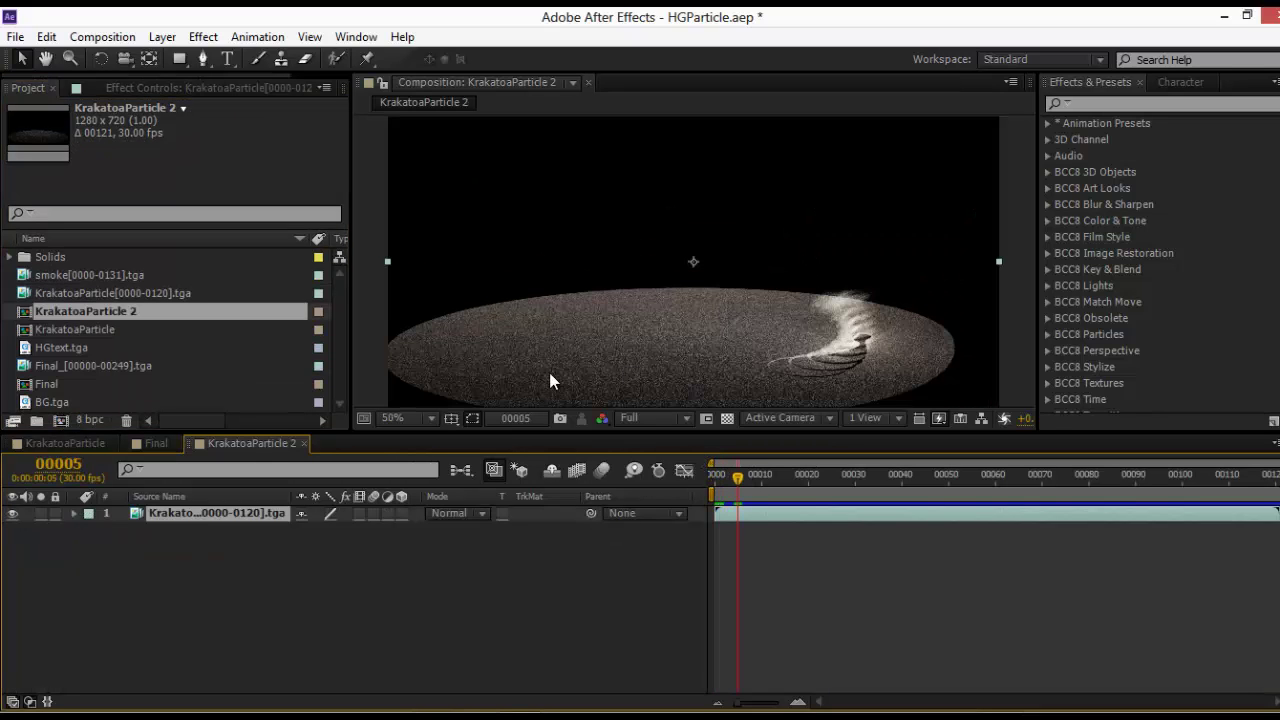
{"action": "left_click_drag", "start_coordinate": [375, 437], "coordinate": [560, 489]}
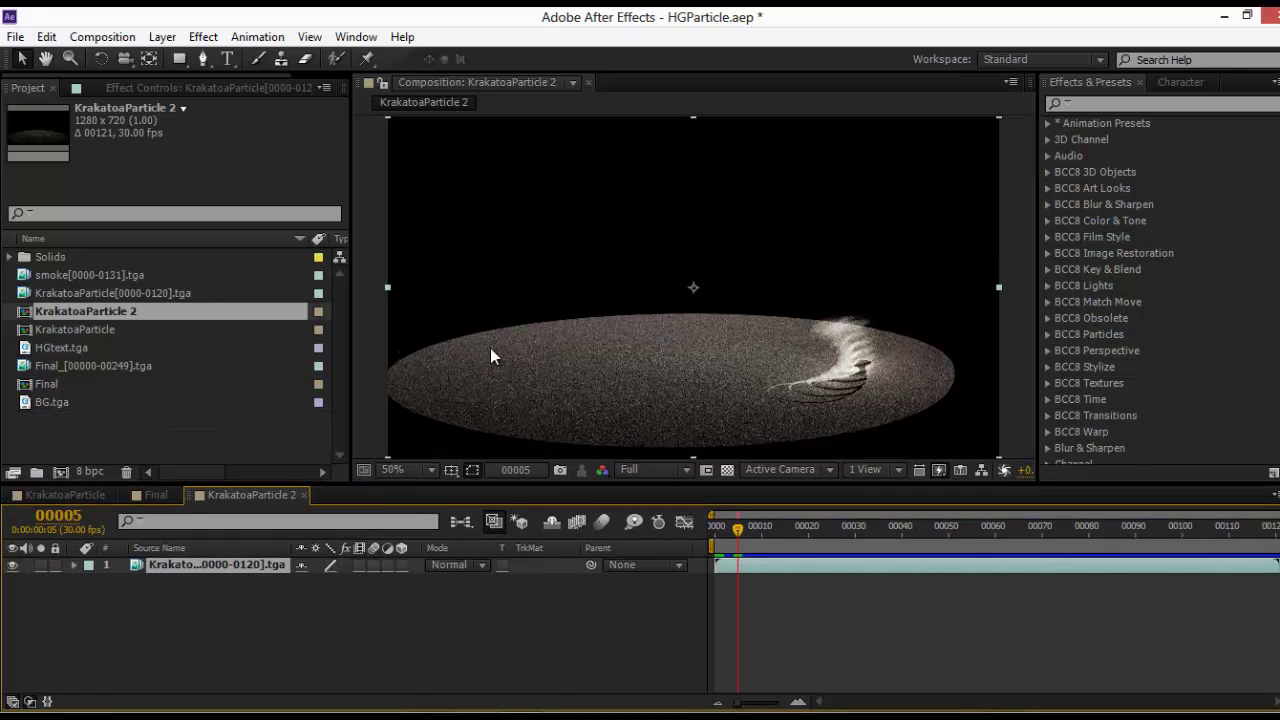
{"action": "left_click_drag", "start_coordinate": [730, 520], "coordinate": [803, 535]}
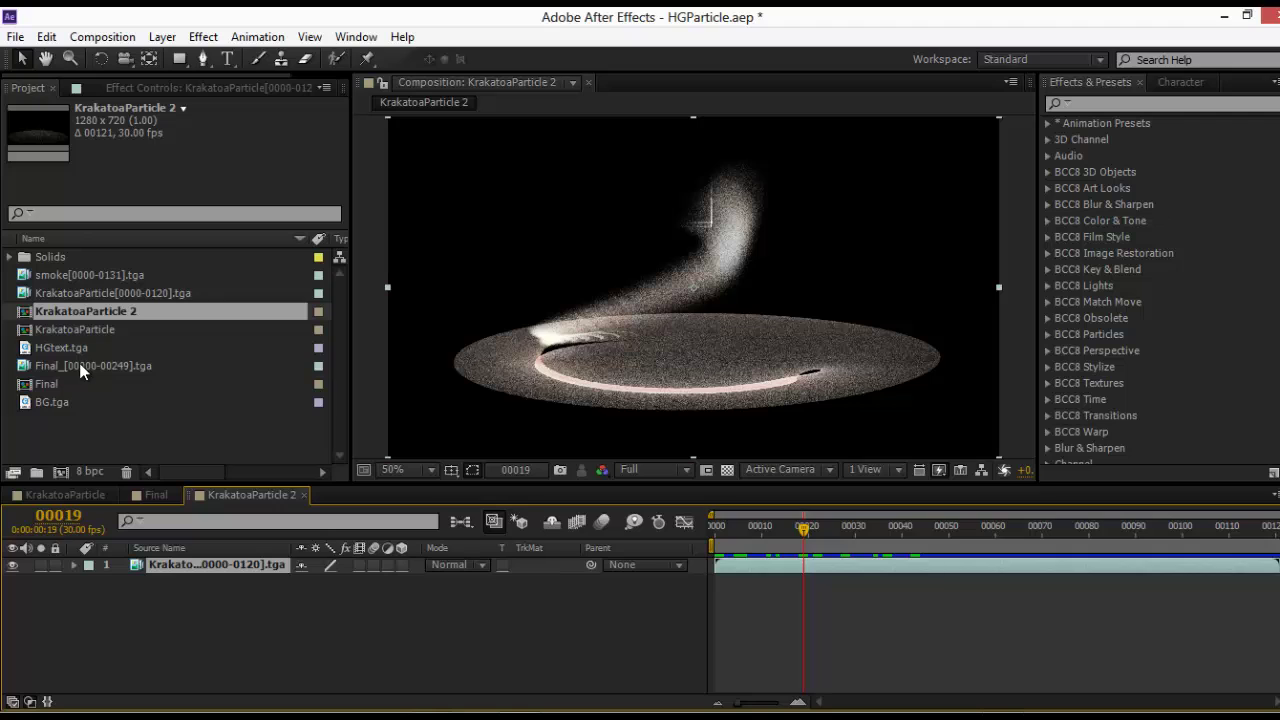
Add the smoke[0000-0131].tga sequence as the top layer of the KrakatoaParticle 2 composition and preview it at frame 14
{"action": "left_click_drag", "start_coordinate": [65, 273], "coordinate": [231, 529]}
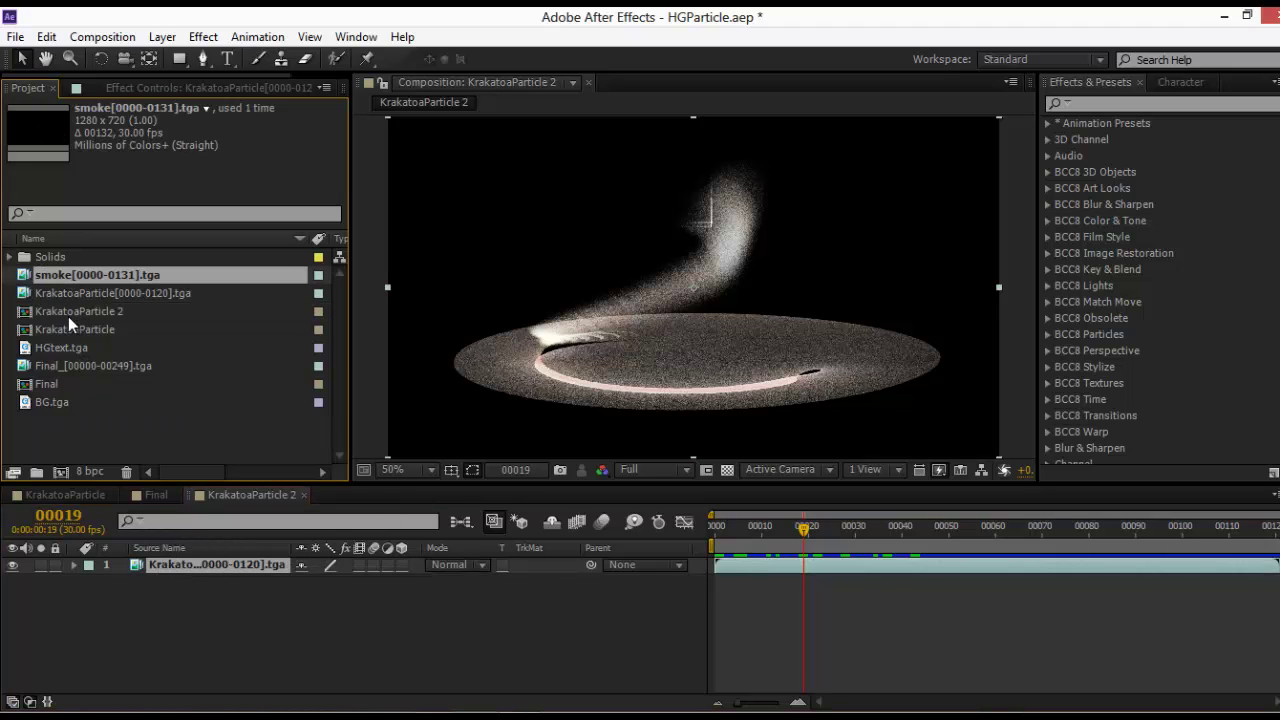
{"action": "left_click", "coordinate": [199, 615]}
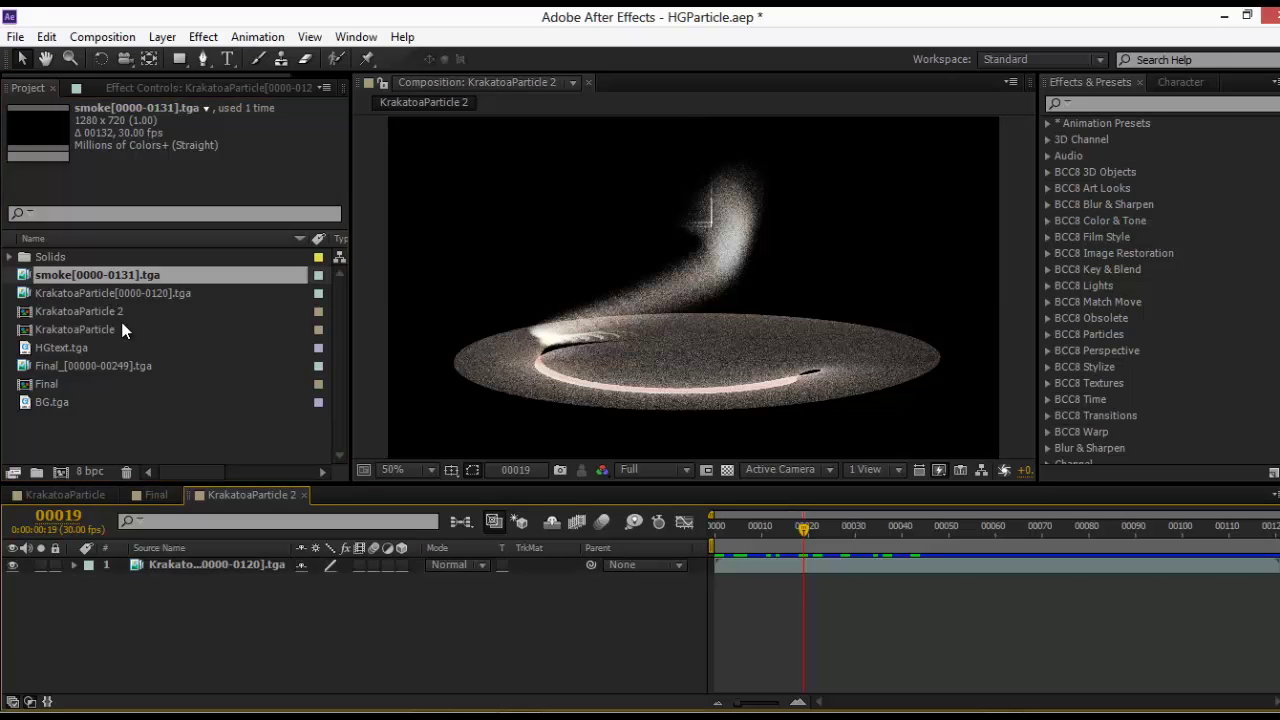
{"action": "left_click_drag", "start_coordinate": [124, 275], "coordinate": [175, 567]}
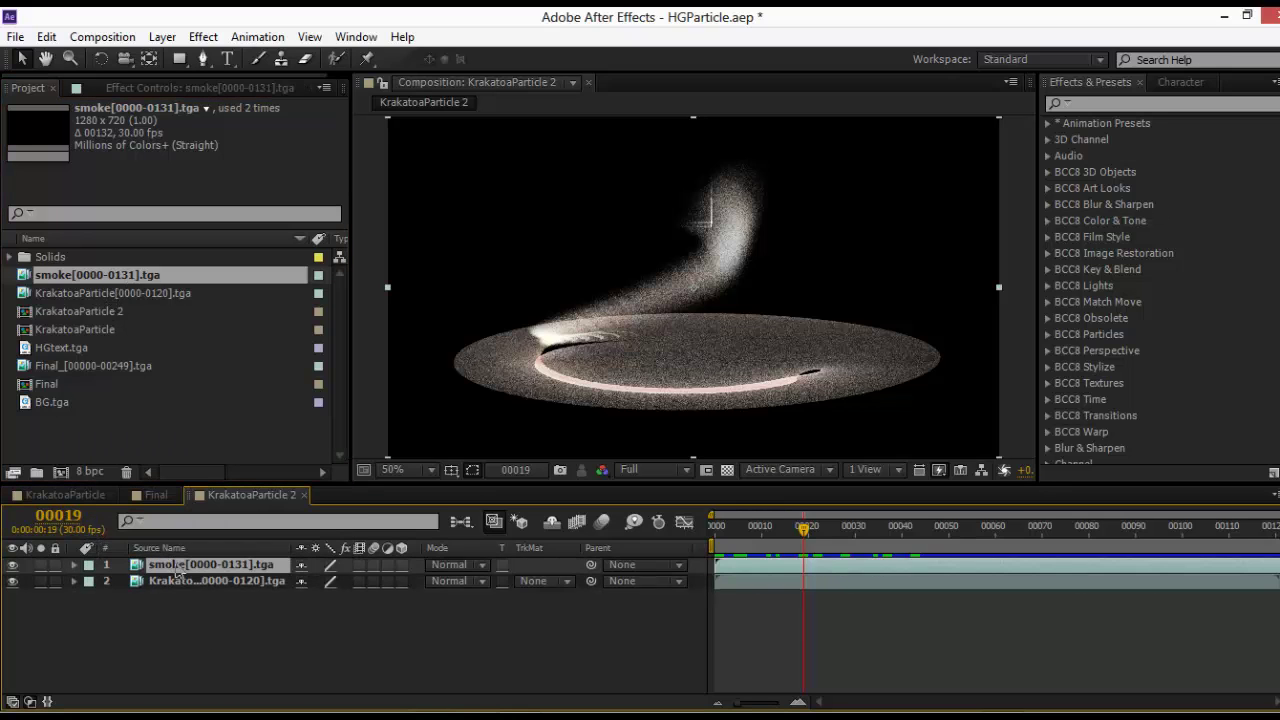
{"action": "left_click_drag", "start_coordinate": [772, 540], "coordinate": [778, 511]}
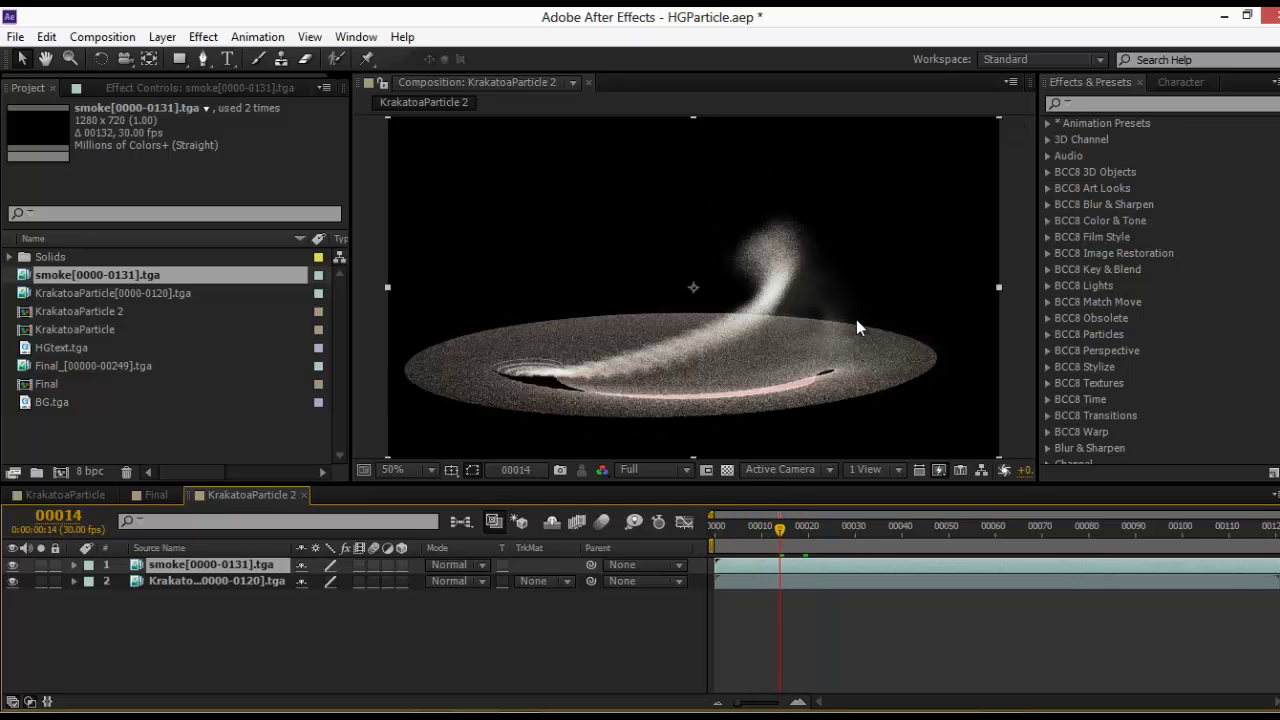
Toggle the smoke layer's visibility for comparison, check the combined smoke and particles at several frames up to 96, and return to frame 14
{"action": "left_click", "coordinate": [13, 565]}
{"action": "left_click", "coordinate": [13, 566]}
{"action": "left_click", "coordinate": [850, 530]}
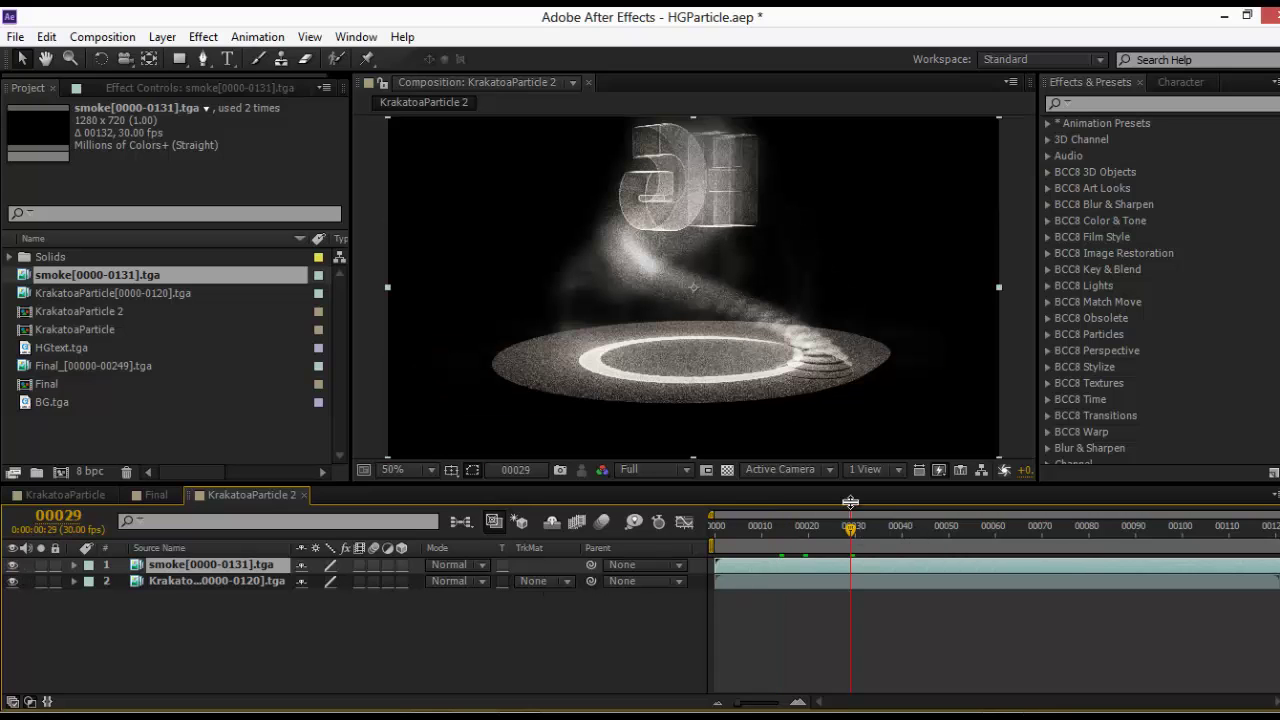
{"action": "left_click", "coordinate": [948, 530]}
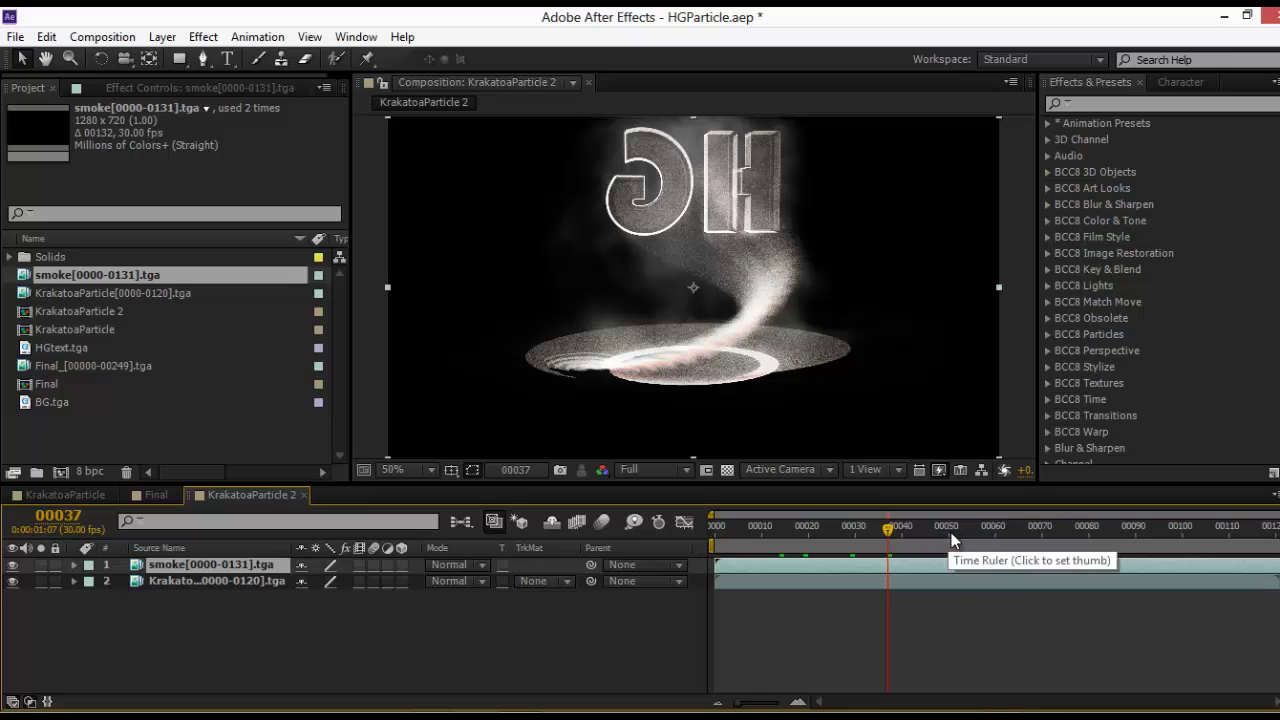
{"action": "left_click", "coordinate": [1005, 530]}
{"action": "left_click", "coordinate": [1070, 532]}
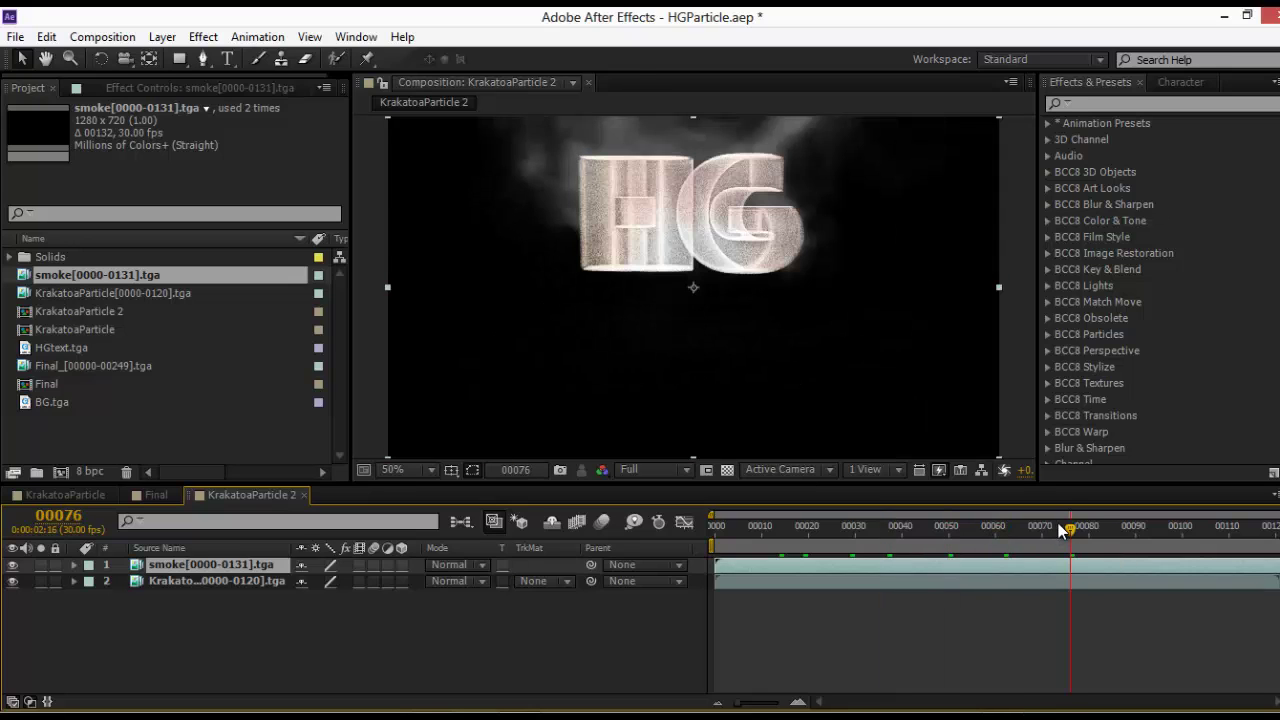
{"action": "left_click", "coordinate": [1103, 532]}
{"action": "left_click", "coordinate": [1163, 530]}
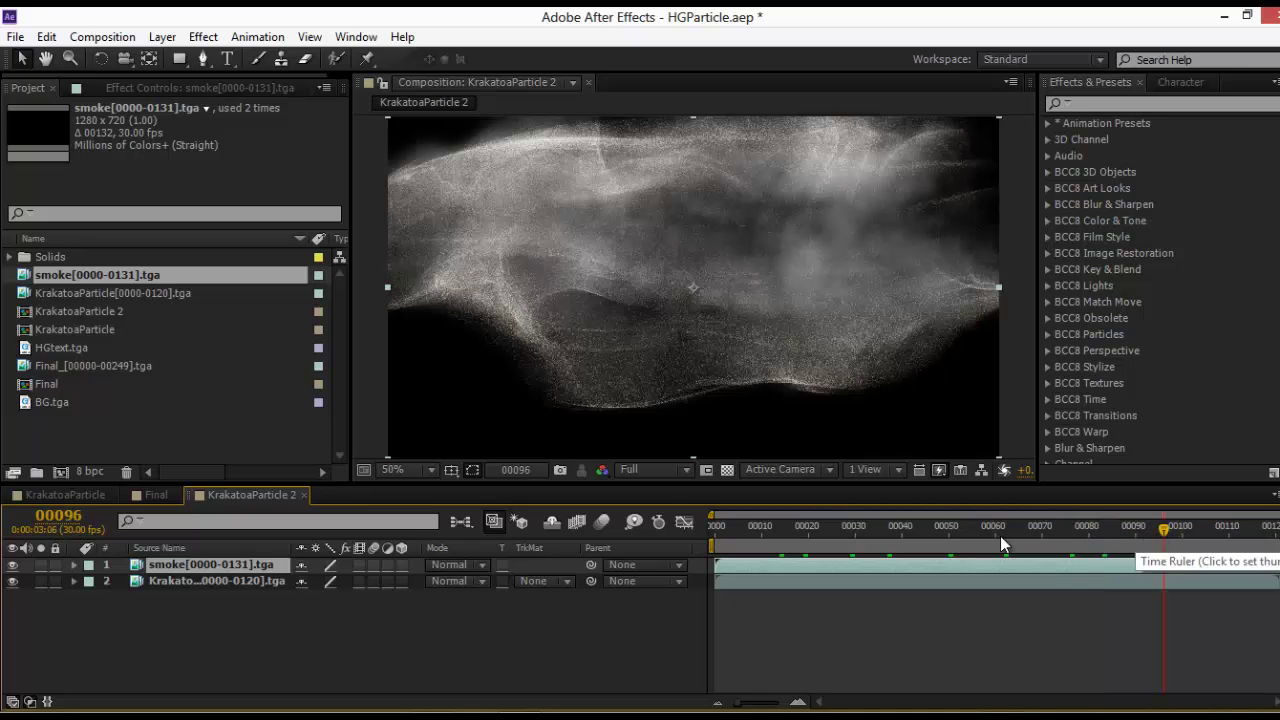
{"action": "left_click", "coordinate": [1173, 530]}
{"action": "left_click_drag", "start_coordinate": [1181, 530], "coordinate": [781, 540]}
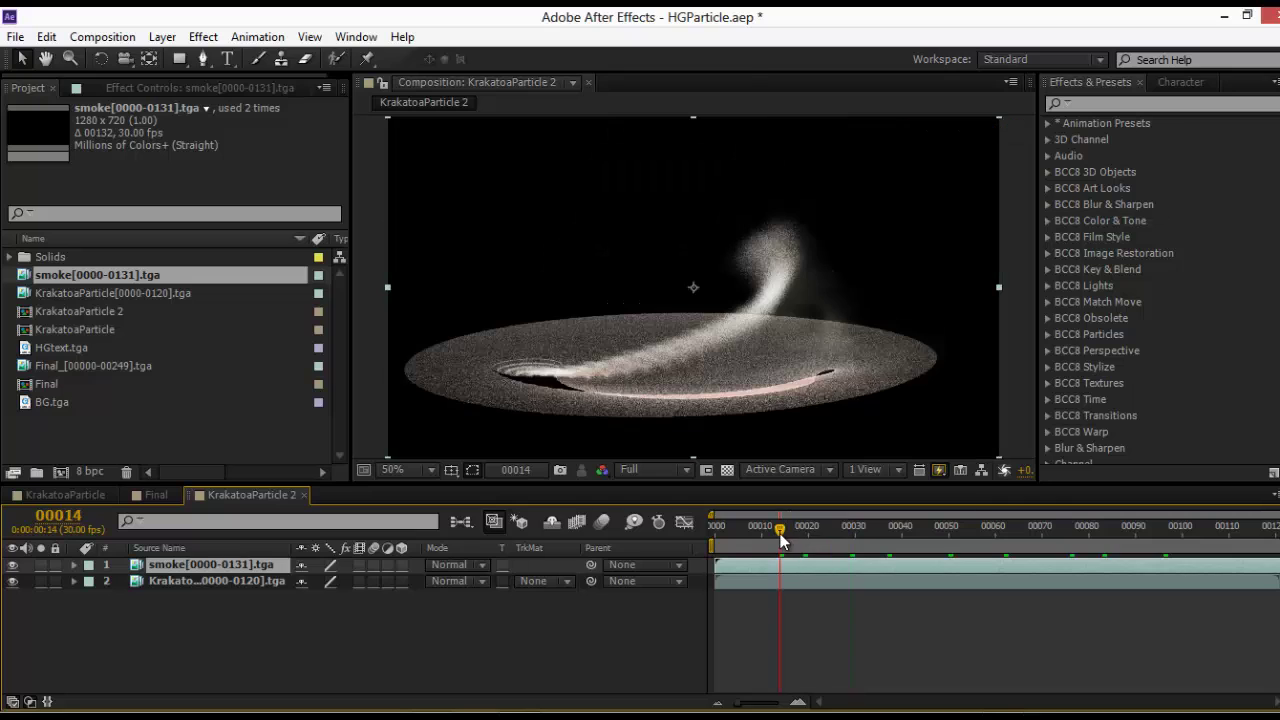
Switch to the KrakatoaParticle composition, enlarge its timeline area, and inspect the smoke layer and the upper Krakatoa particle layer
{"action": "left_click", "coordinate": [65, 495]}
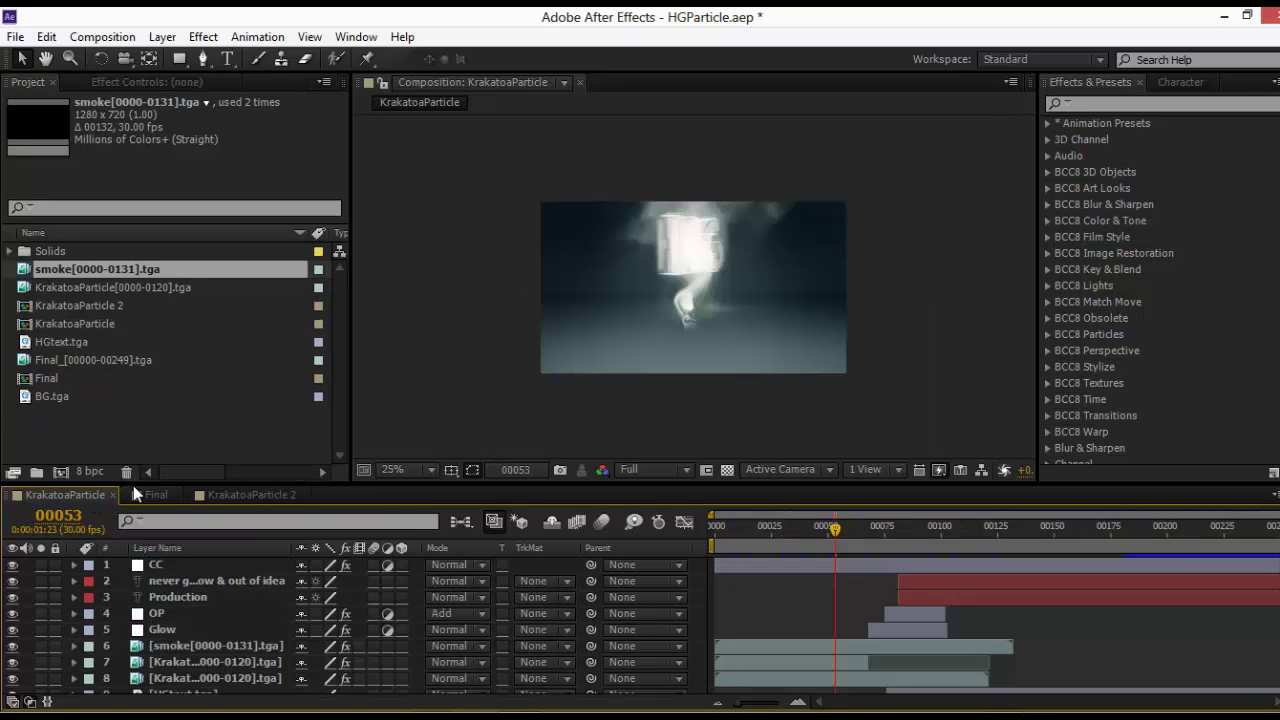
{"action": "left_click_drag", "start_coordinate": [133, 485], "coordinate": [140, 392]}
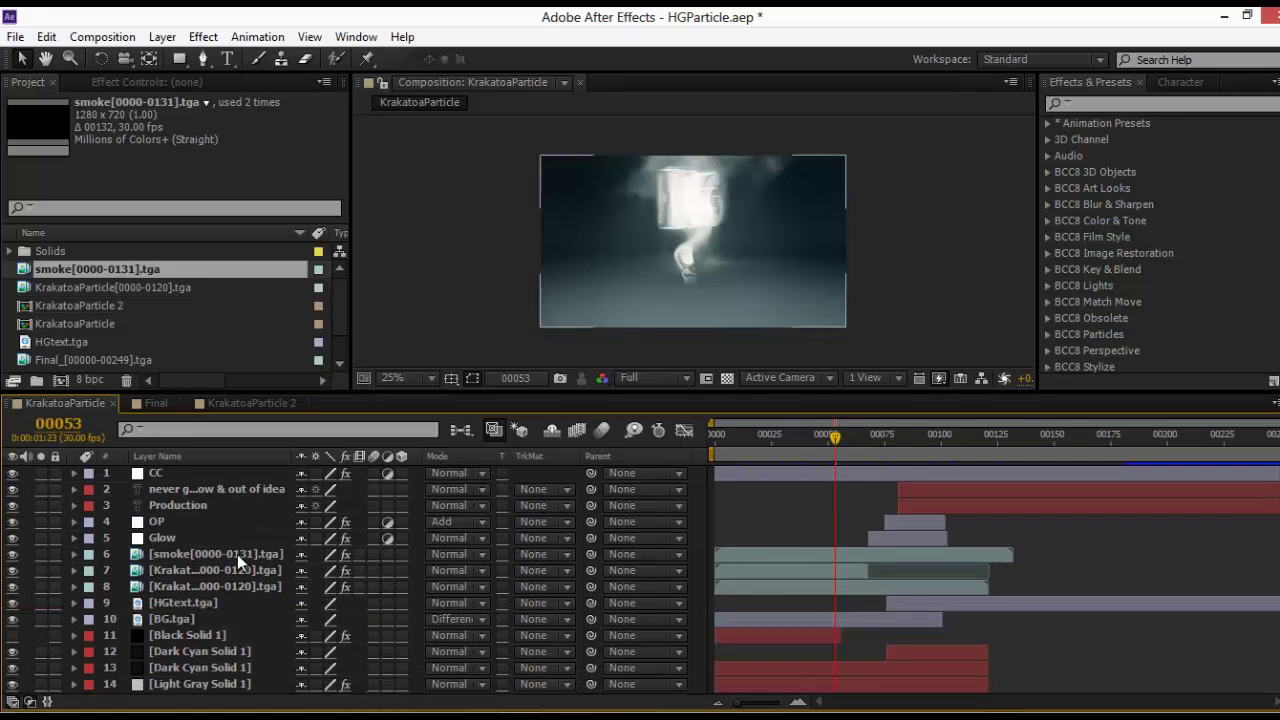
{"action": "left_click", "coordinate": [217, 580]}
{"action": "left_click", "coordinate": [210, 561]}
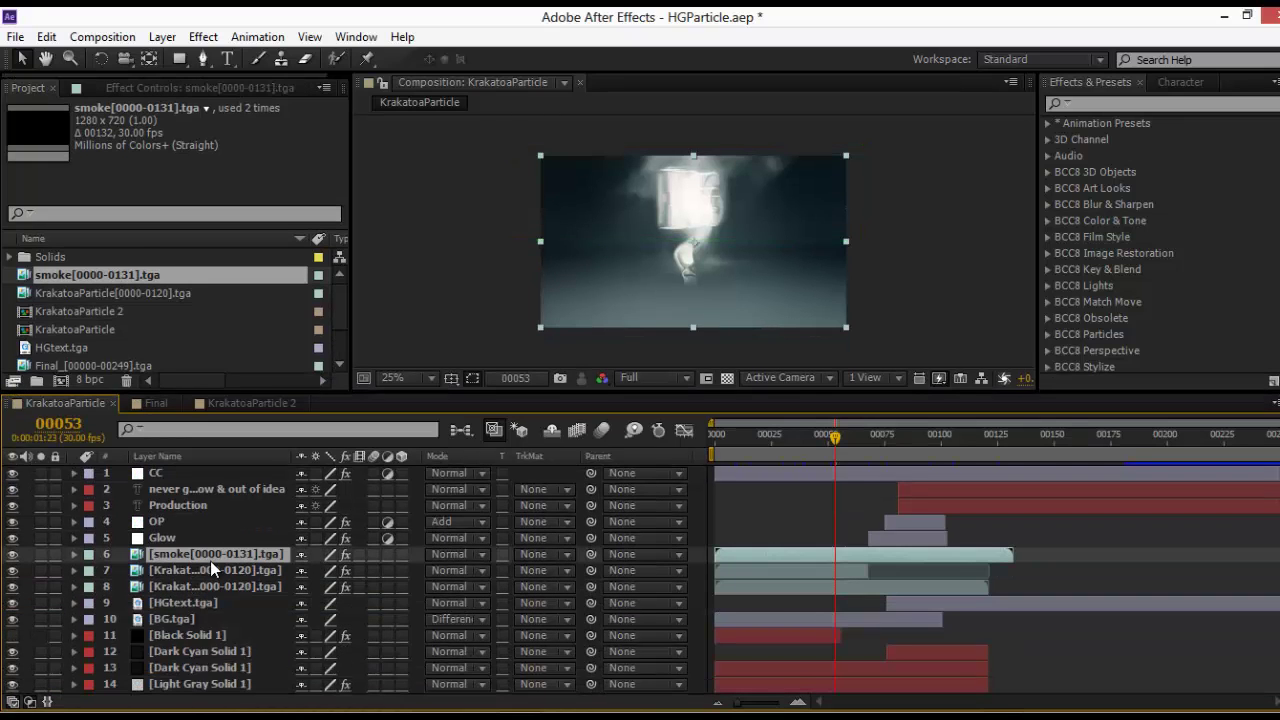
{"action": "left_click", "coordinate": [186, 572]}
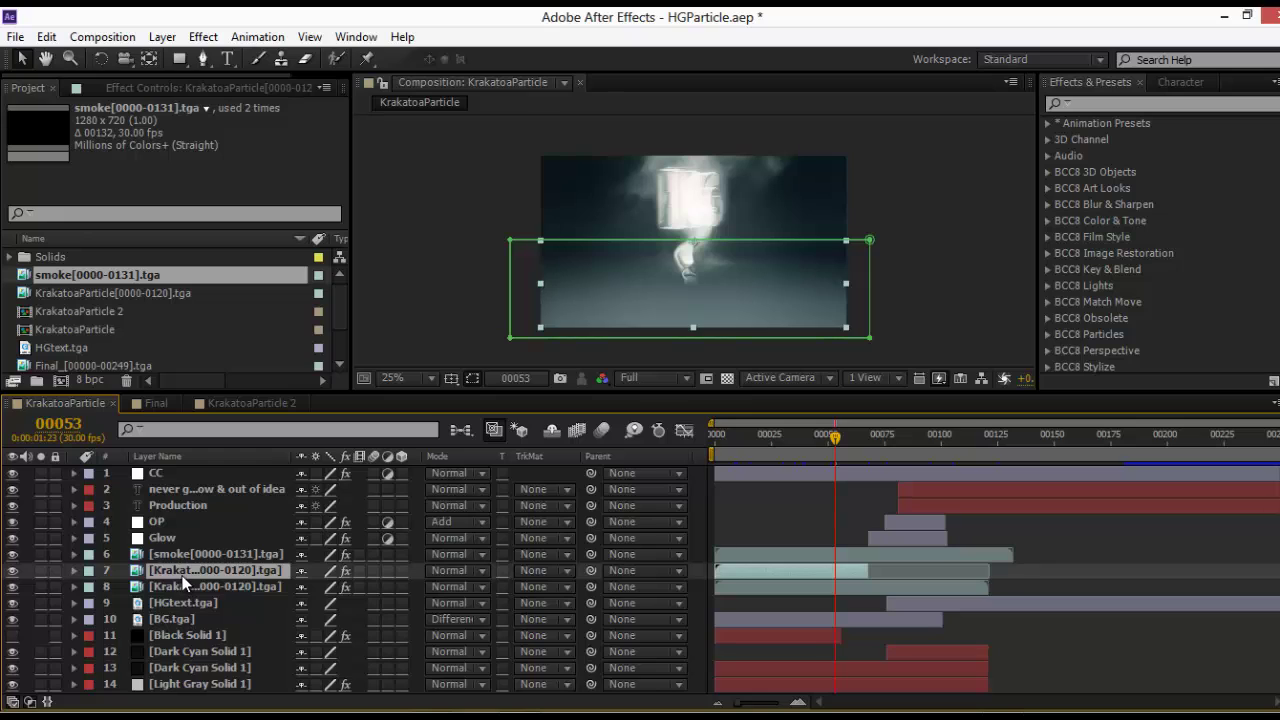
Solo the upper Krakatoa particle layer (layer 7) and view it enlarged at frame 16
{"action": "left_click", "coordinate": [41, 570]}
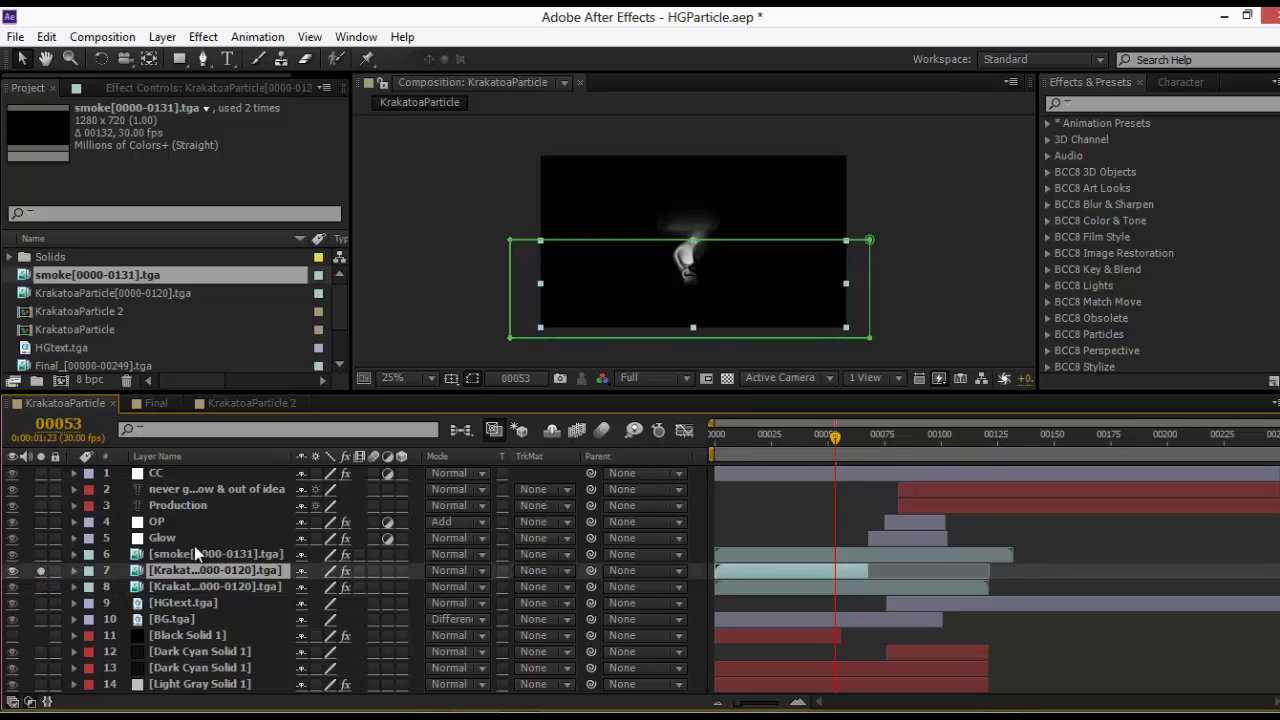
{"action": "left_click_drag", "start_coordinate": [835, 440], "coordinate": [751, 440]}
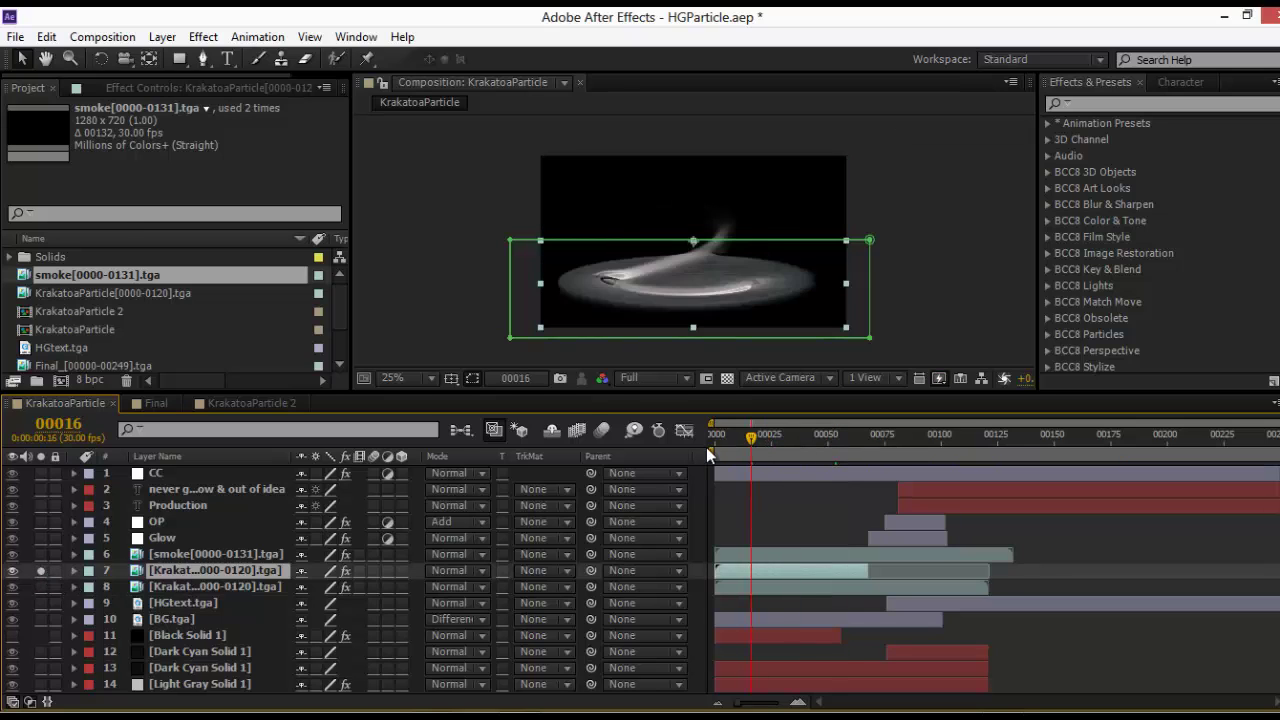
{"action": "key", "text": "period"}
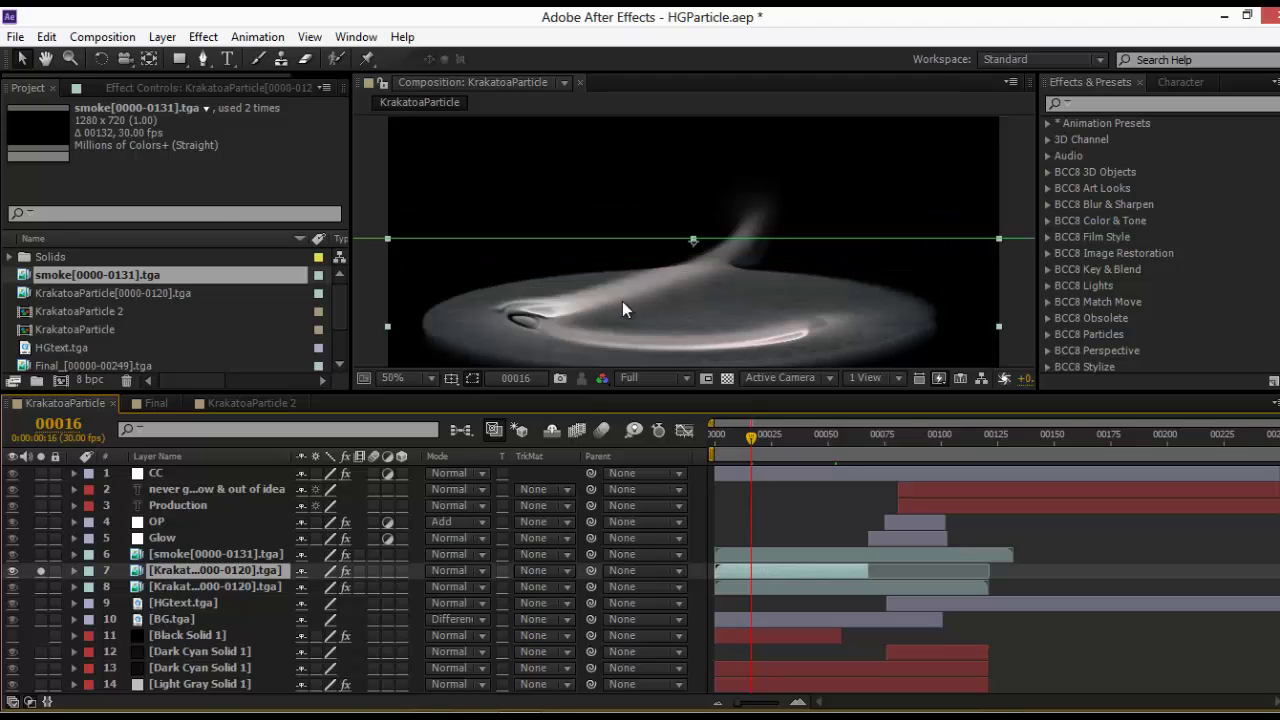
Compare layer 7 without its effects, re-enabling Curves, RSMB Pro and CC Vector Blur one by one
{"action": "left_click", "coordinate": [172, 84]}
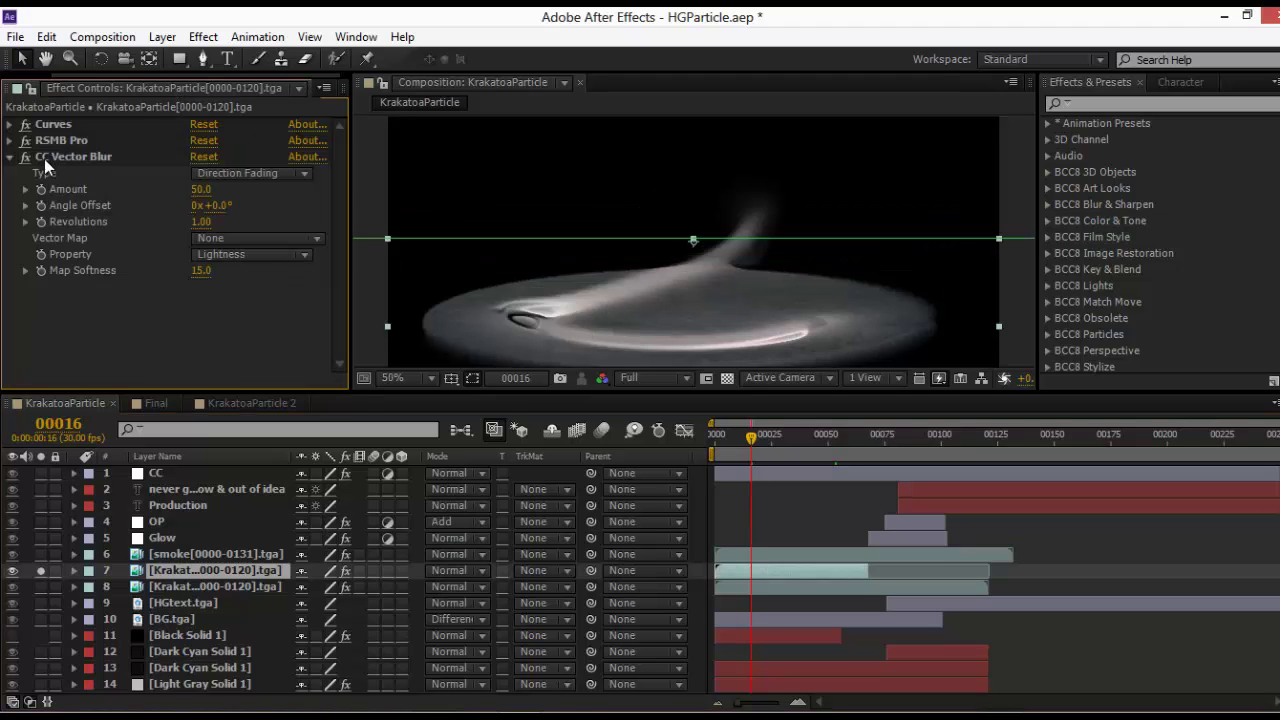
{"action": "left_click", "coordinate": [10, 157]}
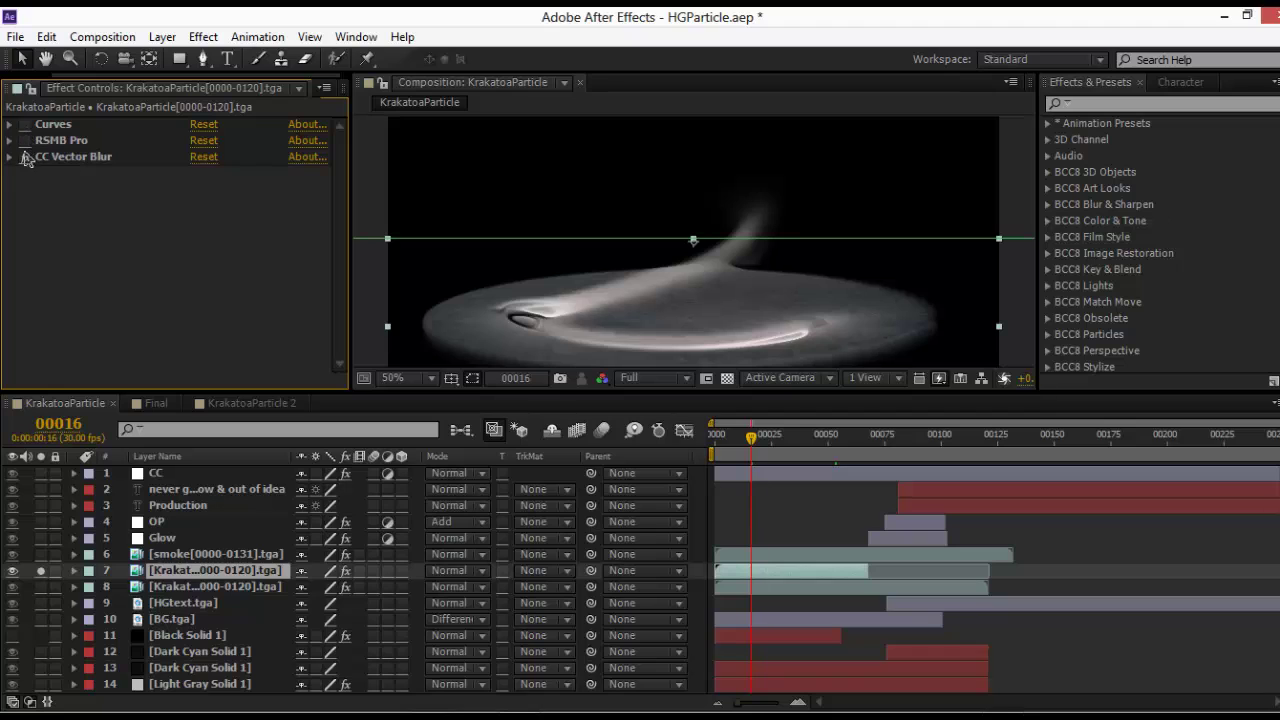
{"action": "left_click", "coordinate": [26, 124]}
{"action": "left_click", "coordinate": [26, 125]}
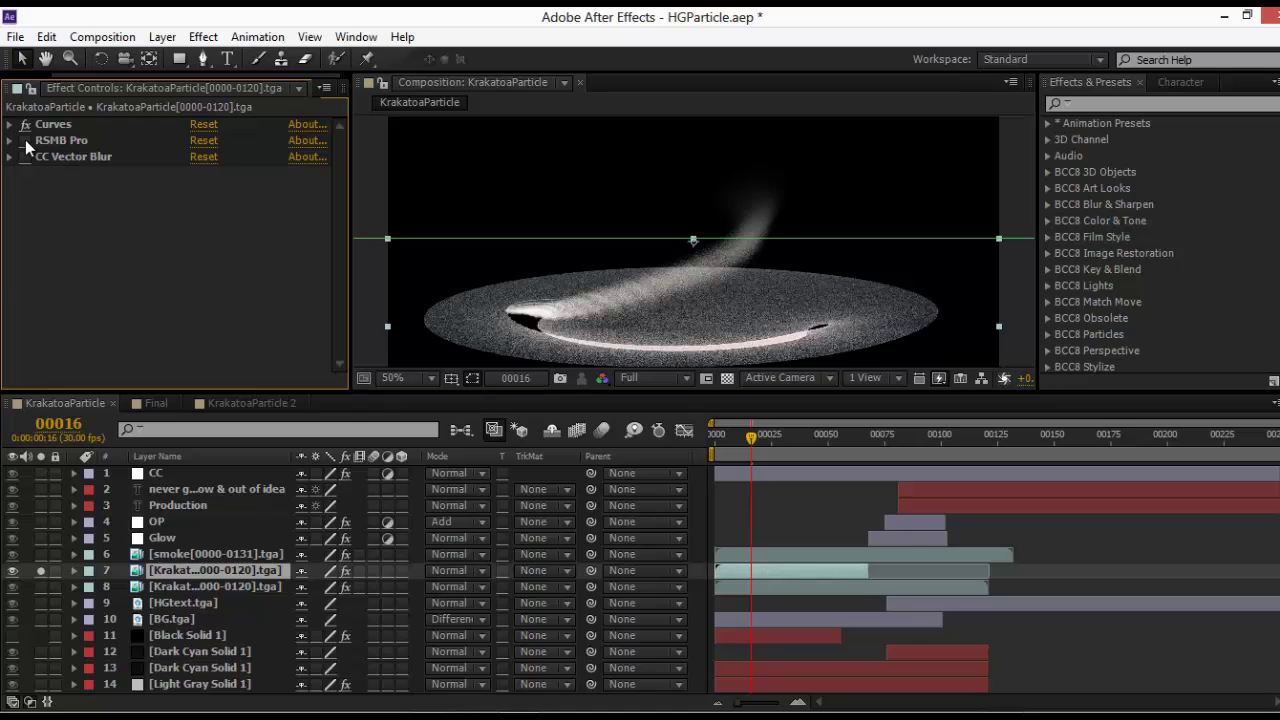
{"action": "left_click", "coordinate": [25, 141]}
{"action": "left_click", "coordinate": [25, 158]}
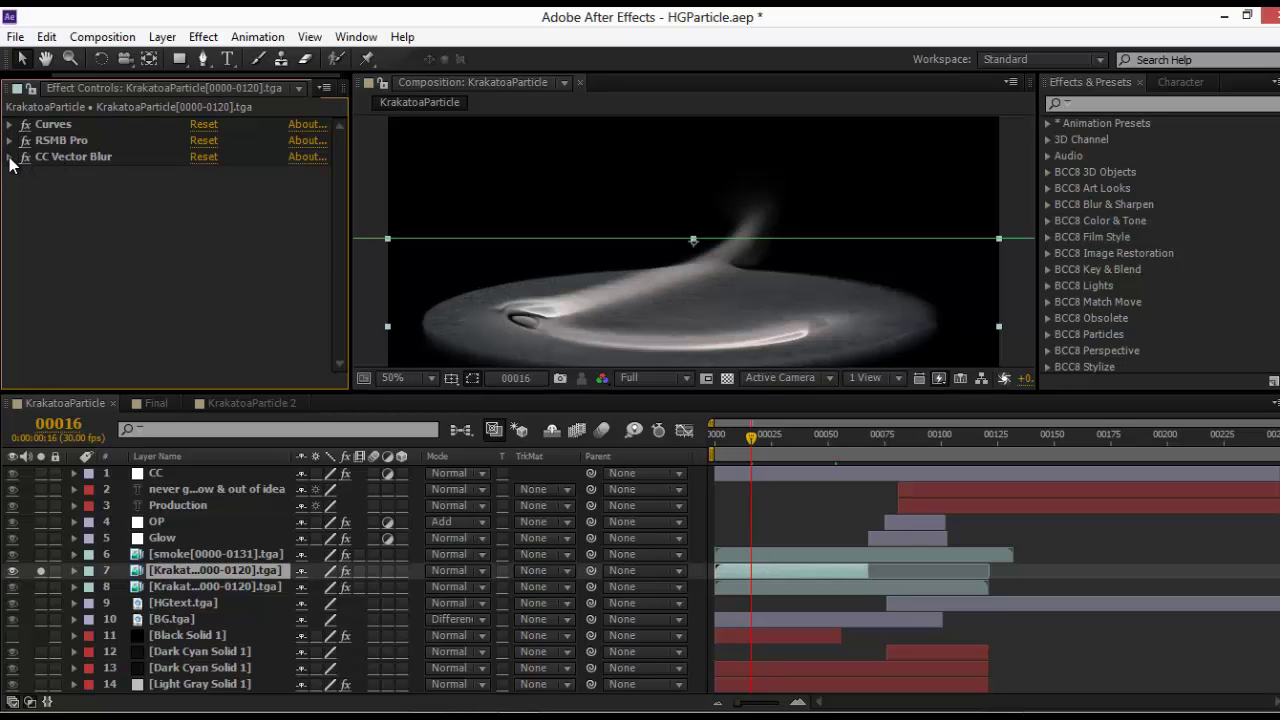
Expand the CC Vector Blur settings and compare the soloed particles with the blur off and on at frame 0
{"action": "left_click", "coordinate": [9, 157]}
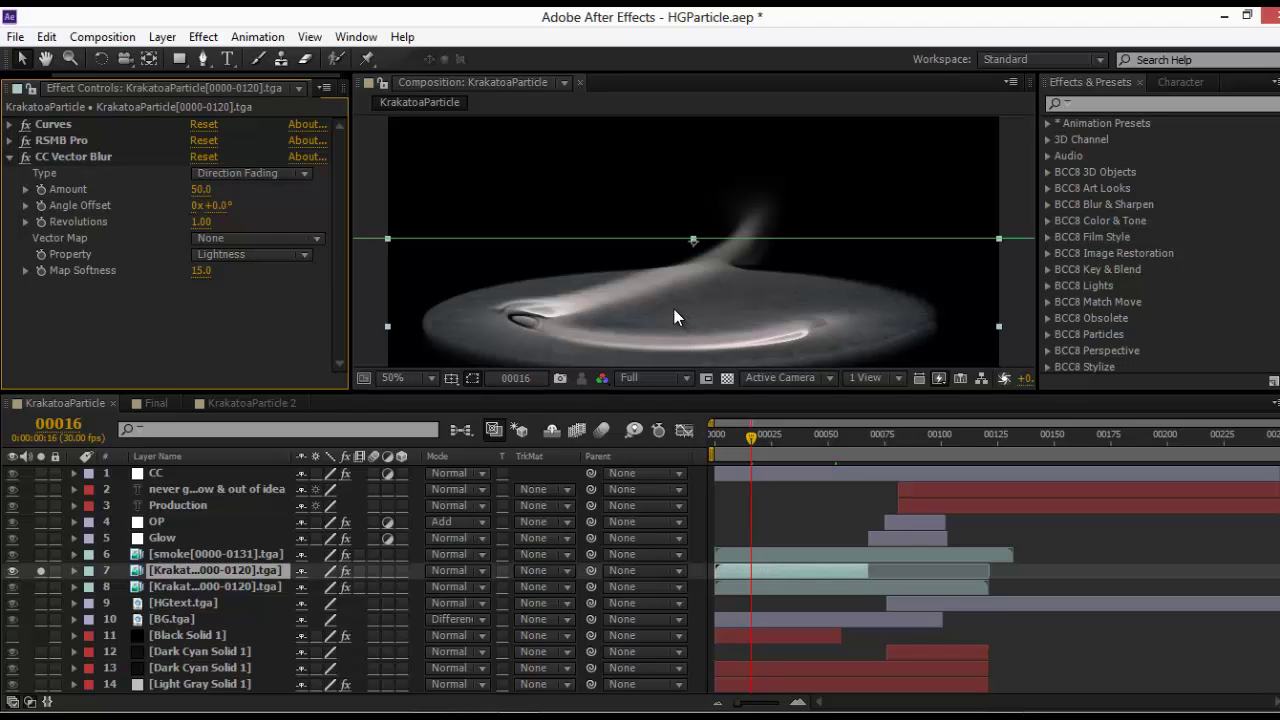
{"action": "scroll", "coordinate": [674, 310], "scroll_direction": "down", "scroll_amount": 3}
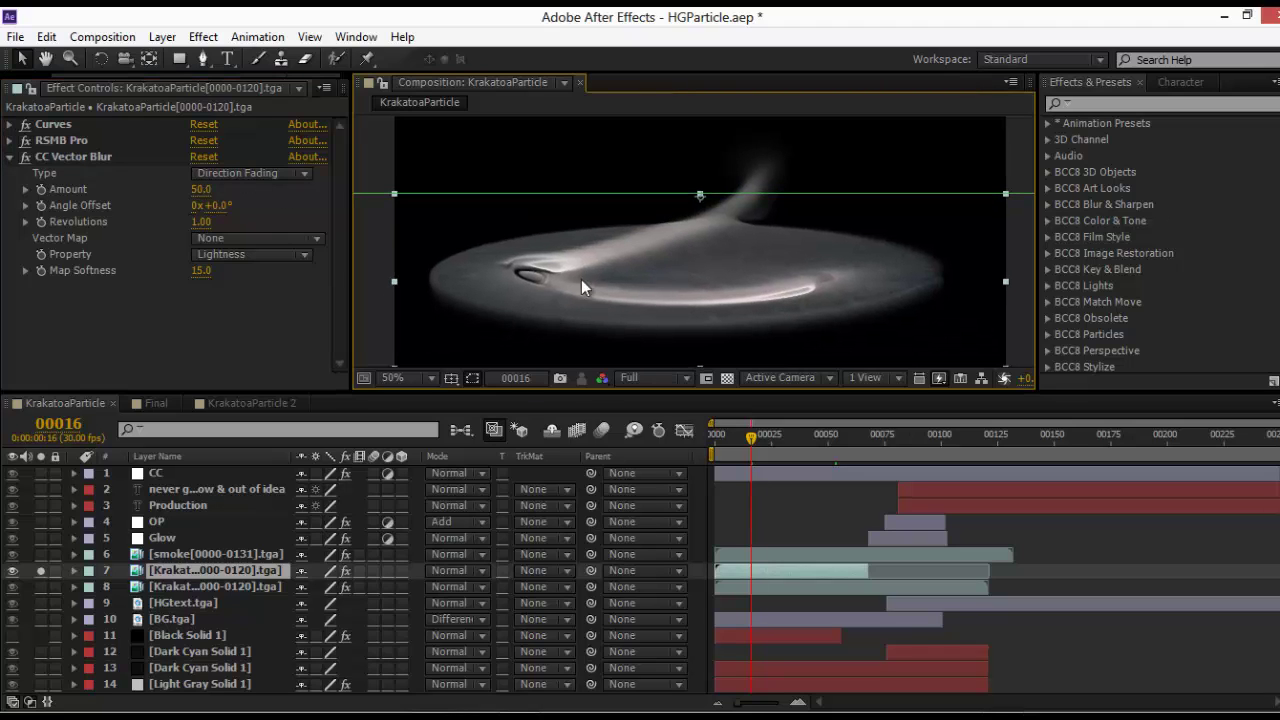
{"action": "left_click_drag", "start_coordinate": [744, 439], "coordinate": [714, 438]}
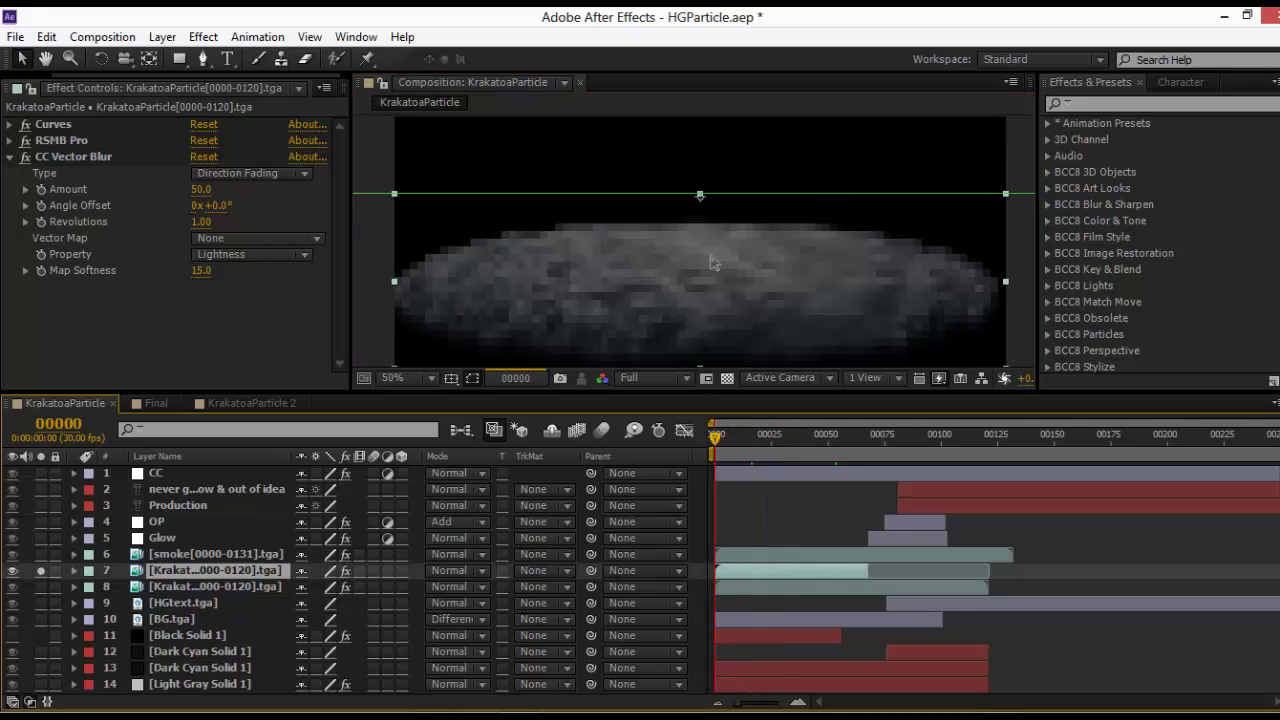
{"action": "left_click", "coordinate": [26, 158]}
{"action": "left_click", "coordinate": [26, 158]}
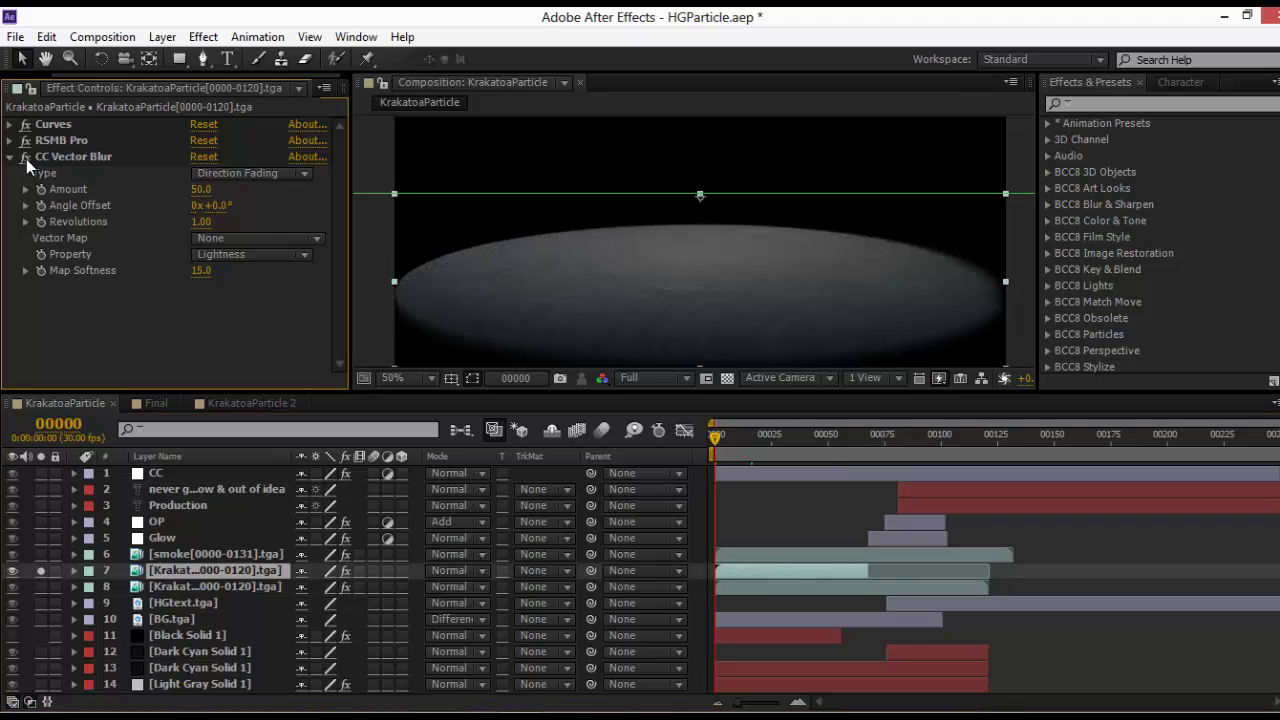
{"action": "left_click", "coordinate": [26, 158]}
{"action": "left_click", "coordinate": [26, 158]}
{"action": "scroll", "coordinate": [606, 343], "scroll_direction": "down", "scroll_amount": 2}
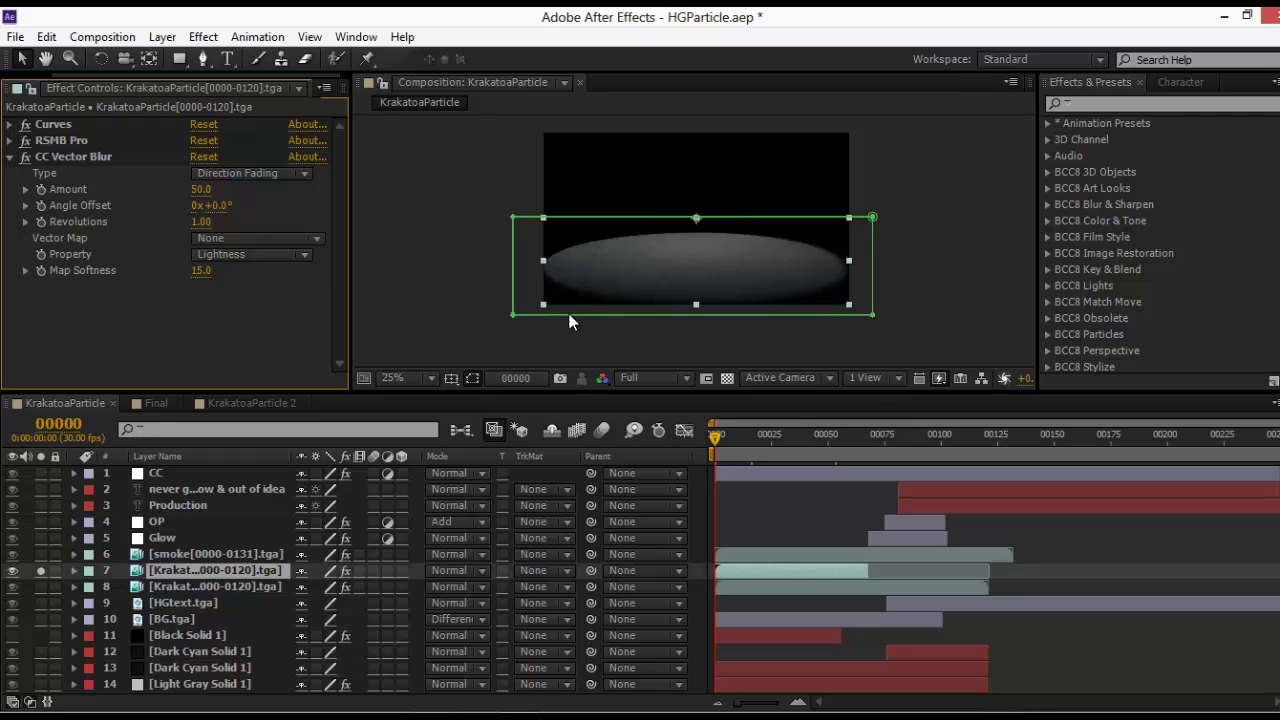
Turn off solo for layer 7 and view the full composite enlarged at frame 27
{"action": "left_click", "coordinate": [46, 572]}
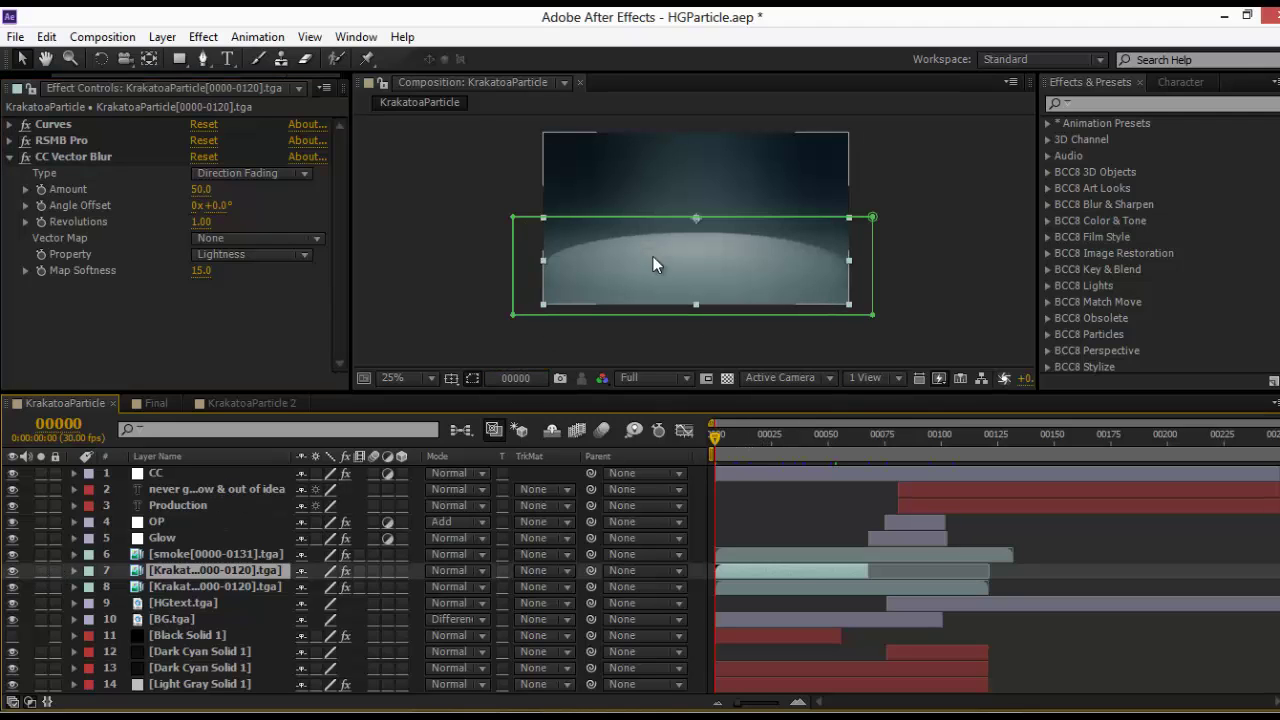
{"action": "left_click", "coordinate": [737, 437]}
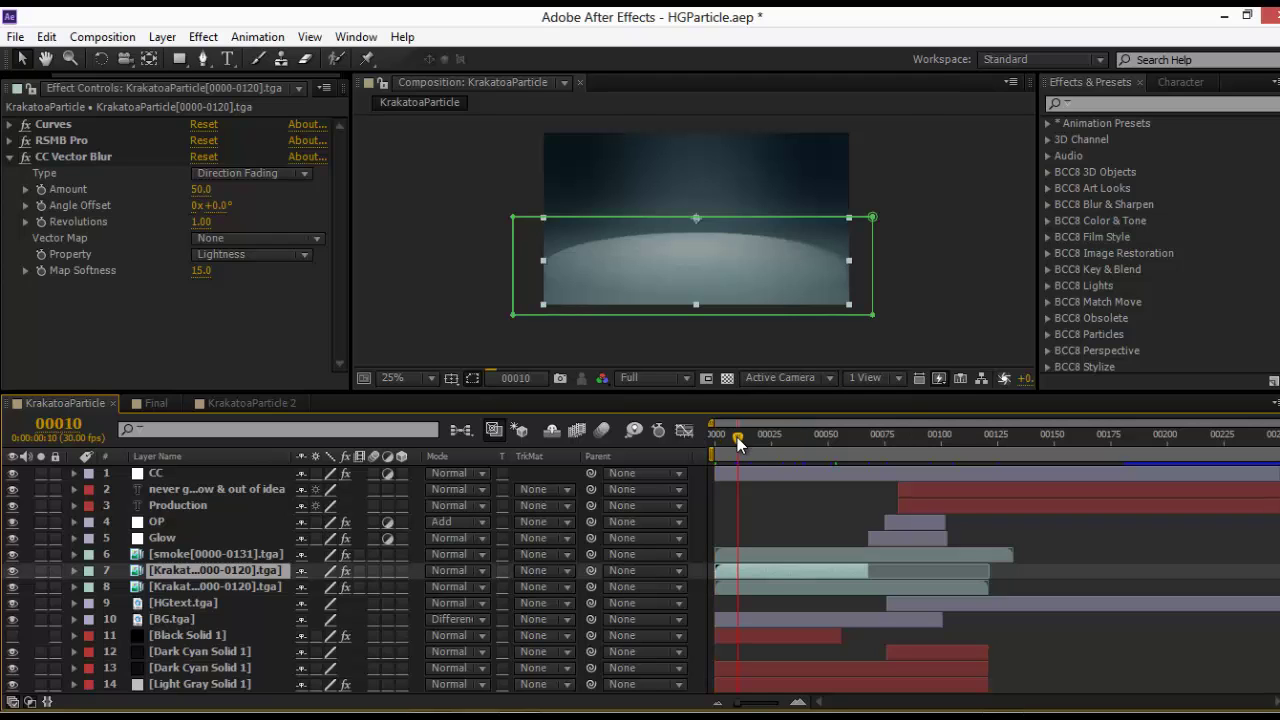
{"action": "left_click_drag", "start_coordinate": [737, 437], "coordinate": [776, 439]}
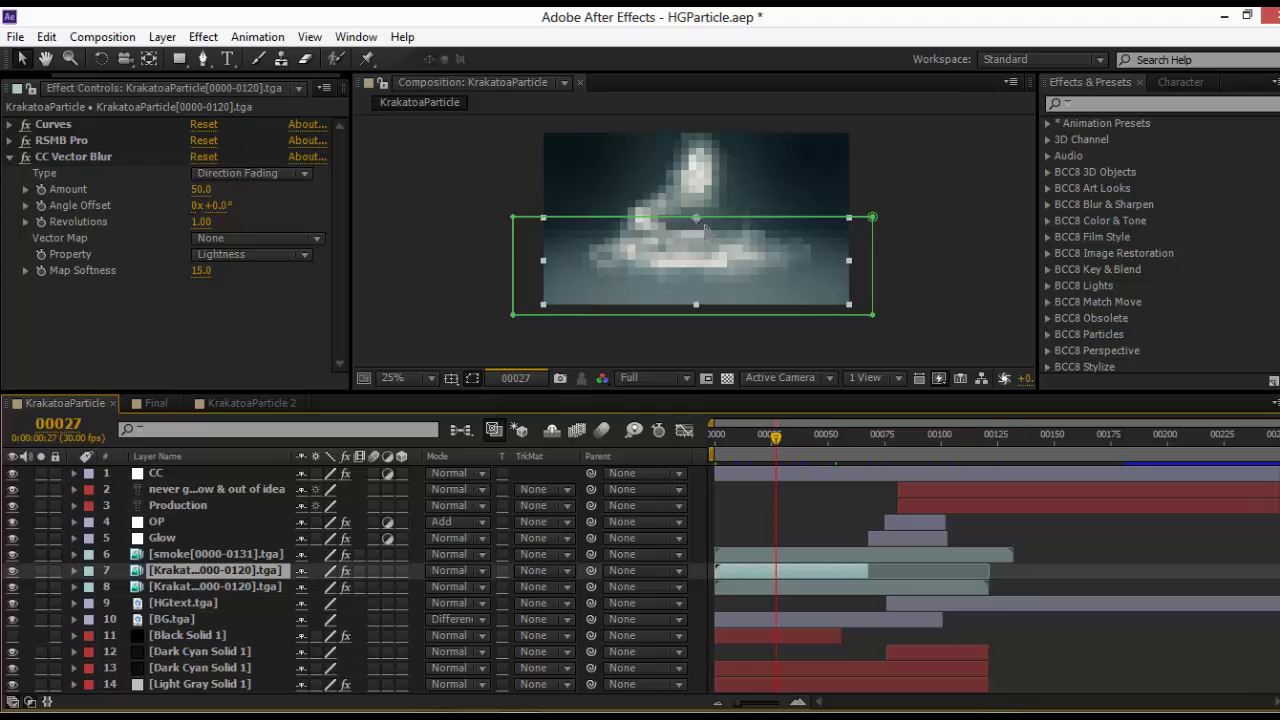
{"action": "key", "text": "period"}
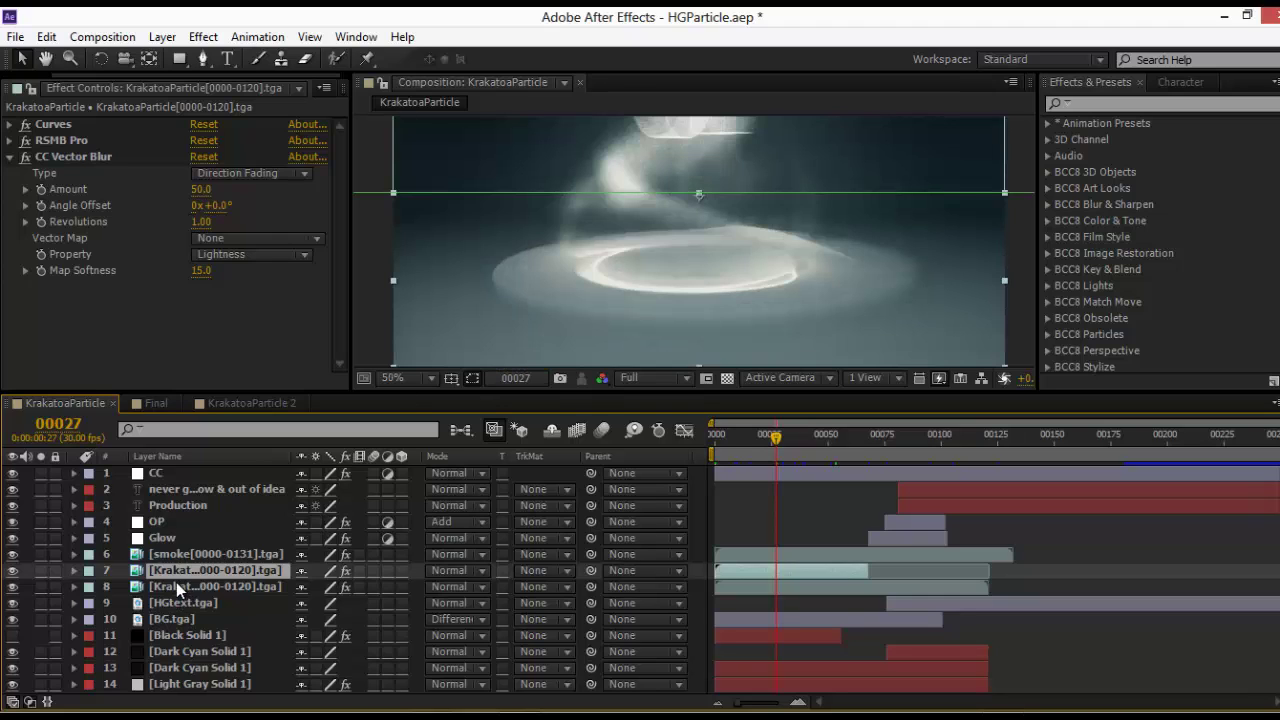
Check the effects and mask of the lower Krakatoa particle layer (layer 8), and inspect the composite without a layer selected
{"action": "left_click", "coordinate": [183, 586]}
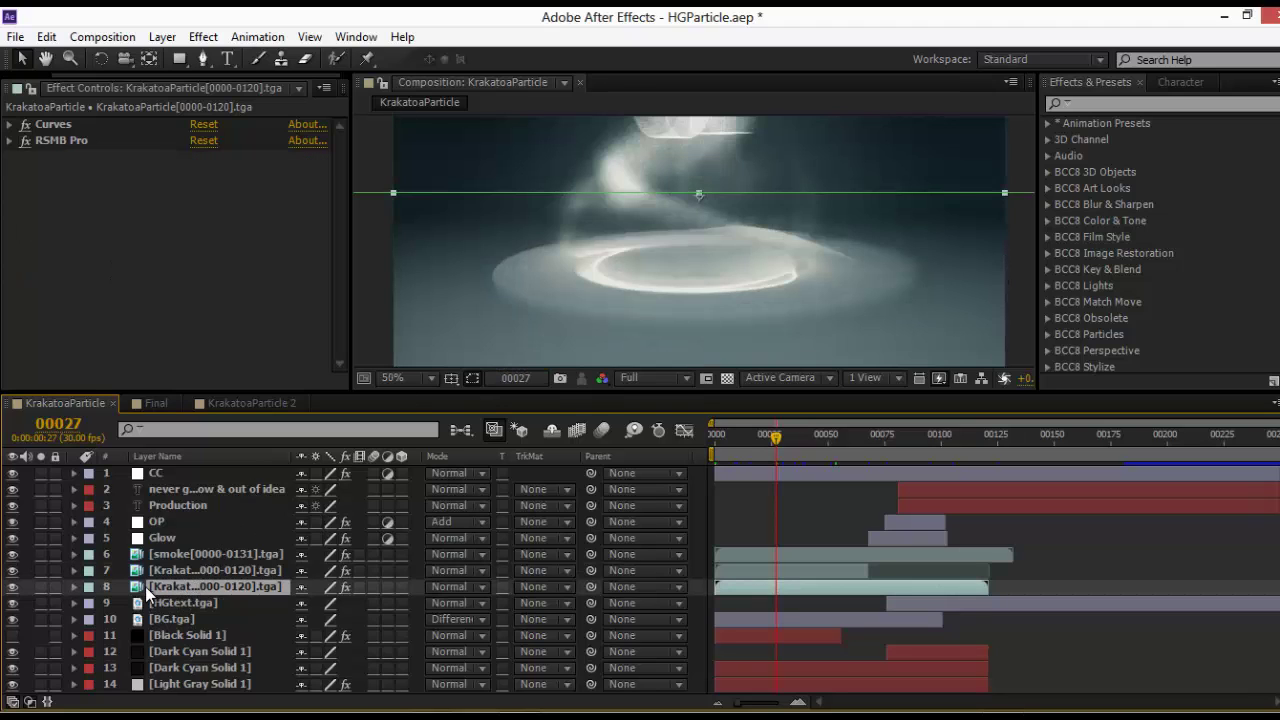
{"action": "key", "text": "comma"}
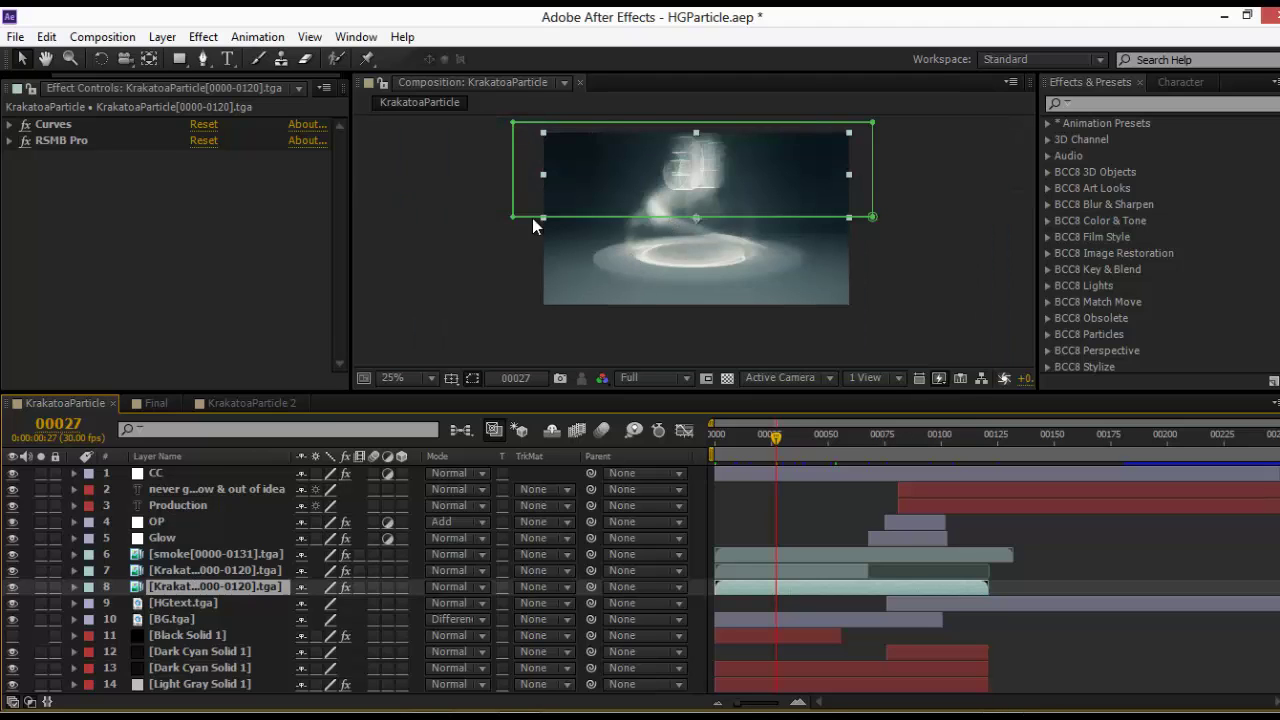
{"action": "left_click", "coordinate": [440, 277]}
{"action": "key", "text": "period"}
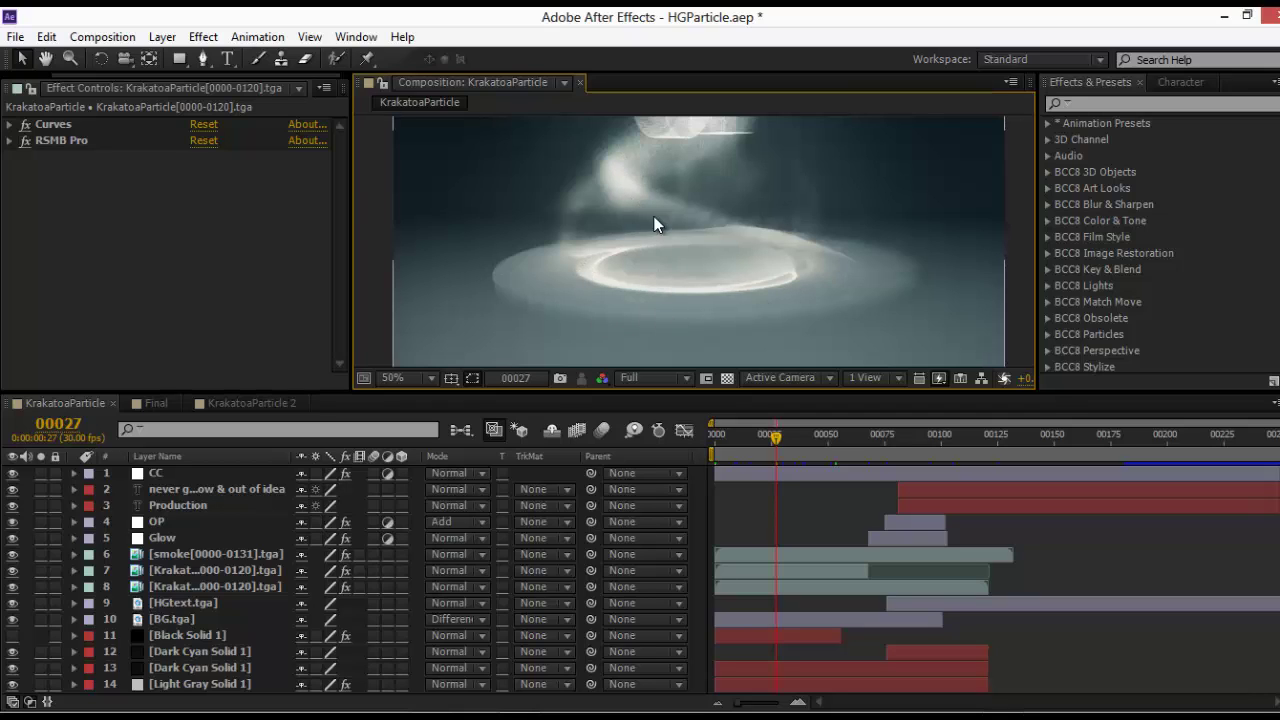
{"action": "key", "text": "comma"}
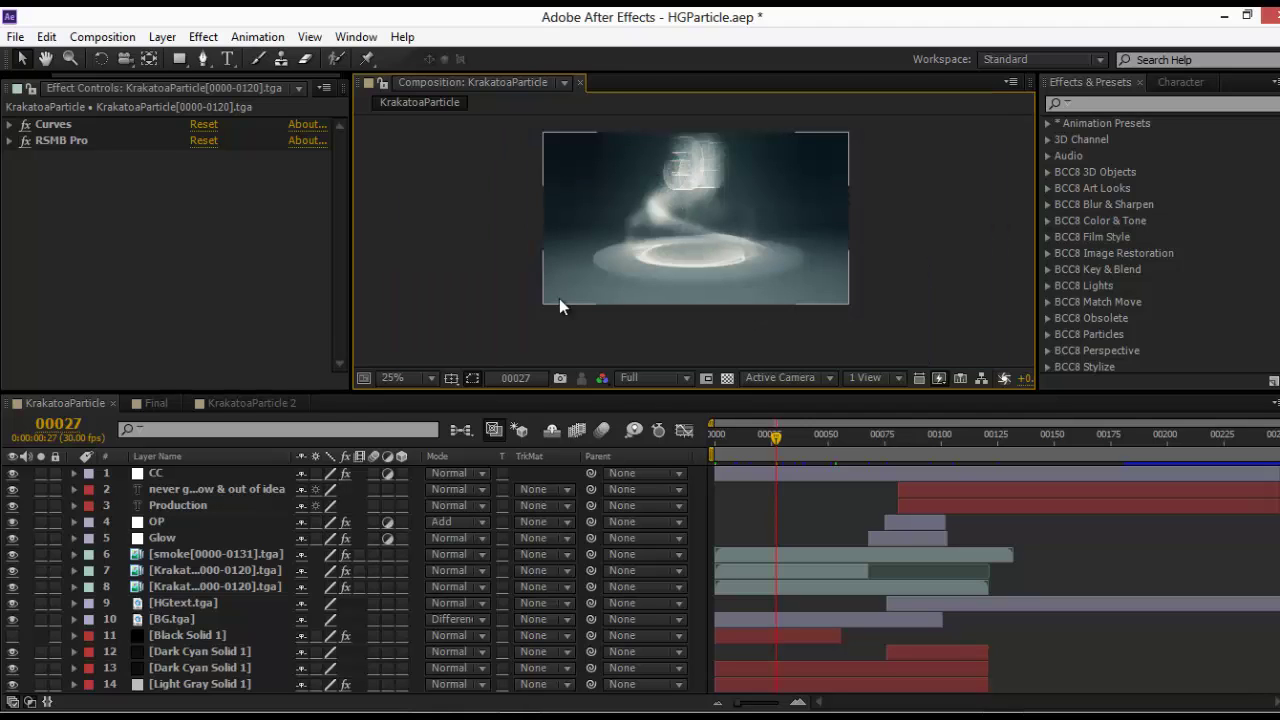
Solo the BG.tga background layer to view it alone at frame 27
{"action": "left_click", "coordinate": [173, 618]}
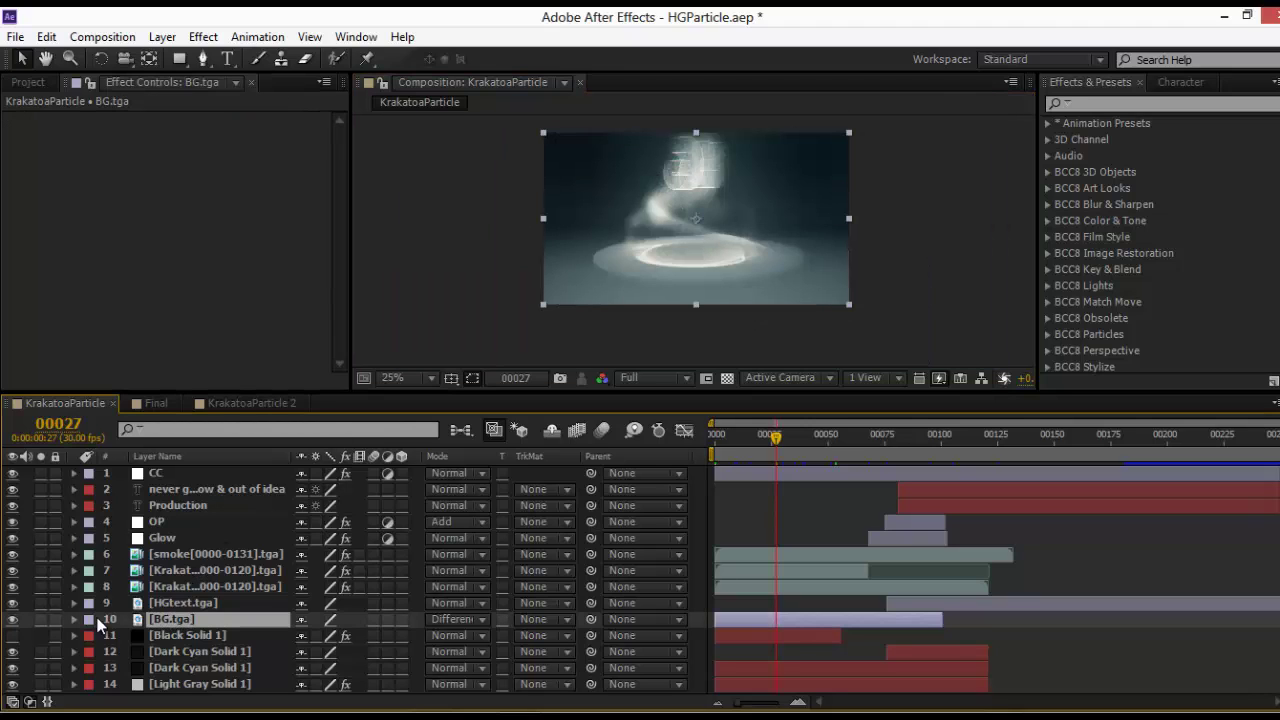
{"action": "left_click", "coordinate": [43, 619]}
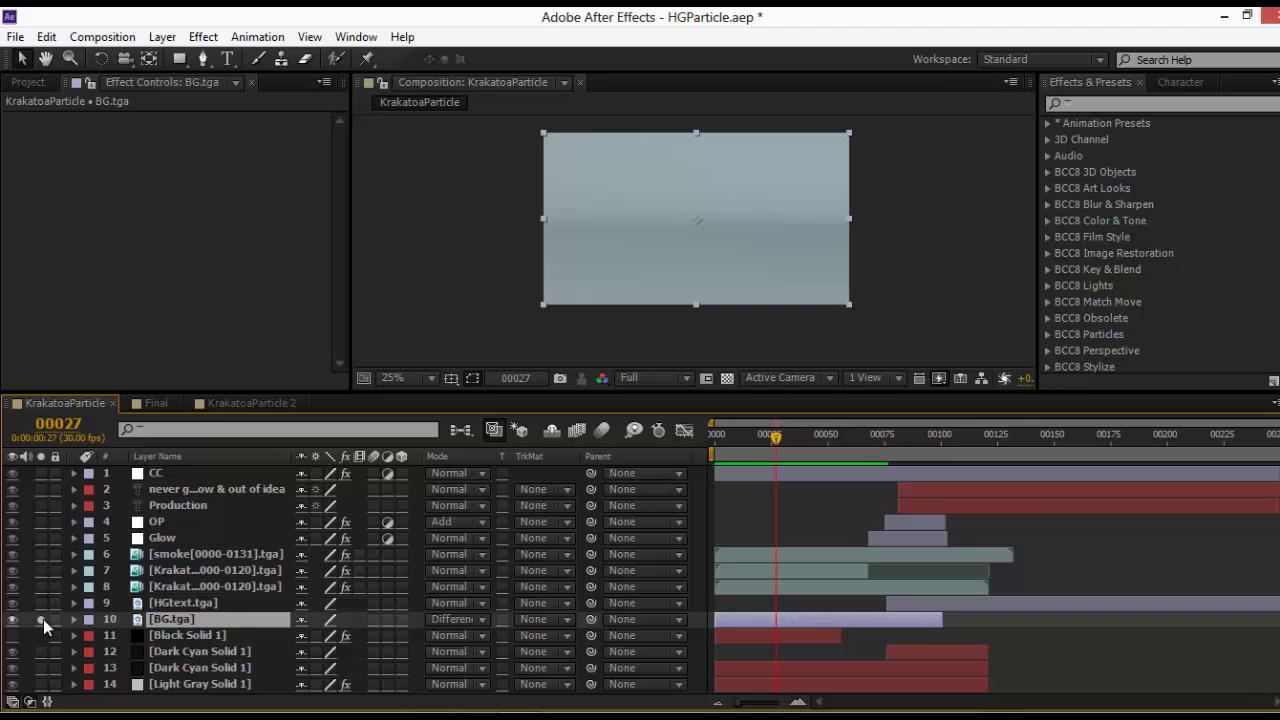
Solo the HGtext.tga layer instead of BG.tga and view the text alone at frame 84
{"action": "left_click", "coordinate": [43, 619]}
{"action": "left_click", "coordinate": [40, 606]}
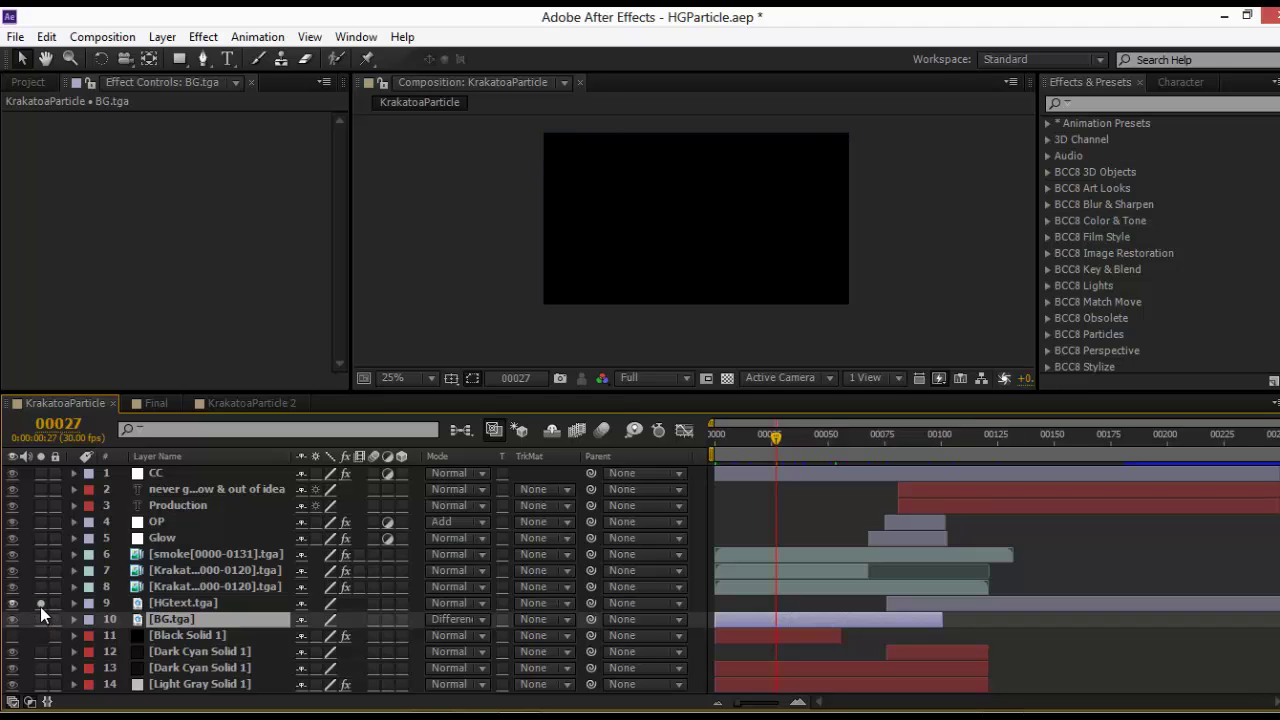
{"action": "left_click", "coordinate": [886, 436]}
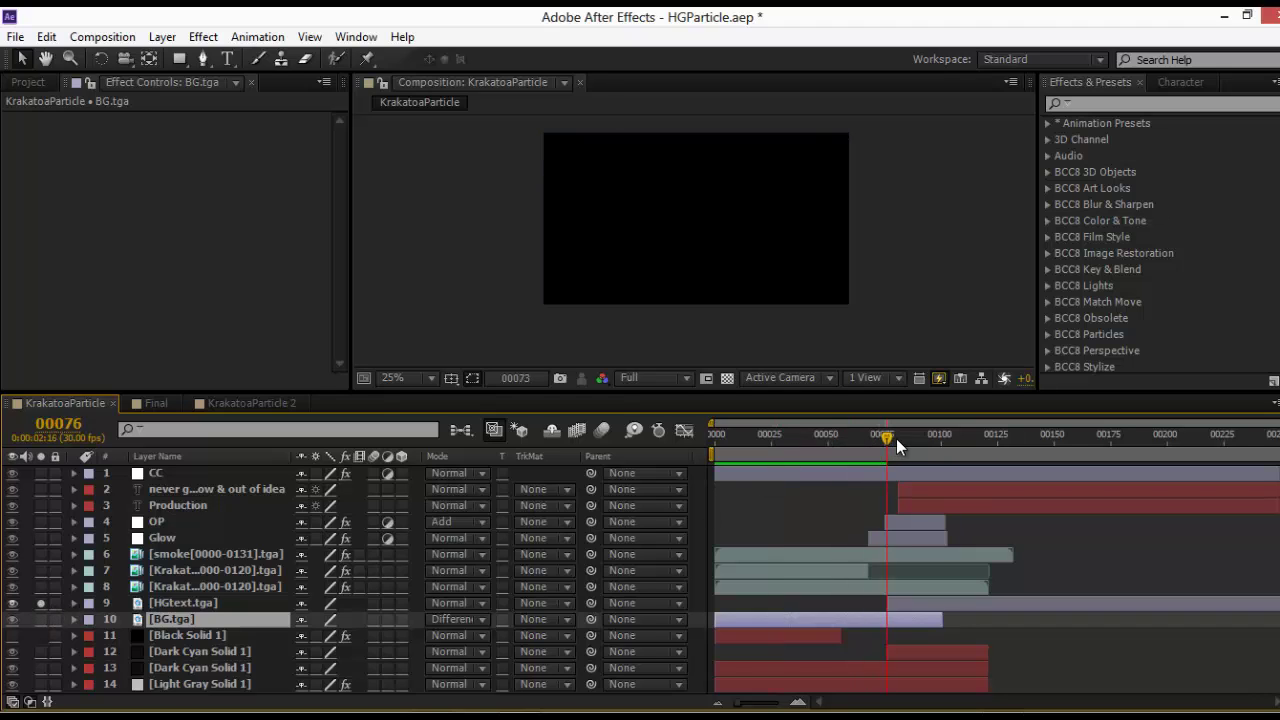
{"action": "left_click_drag", "start_coordinate": [896, 438], "coordinate": [904, 439]}
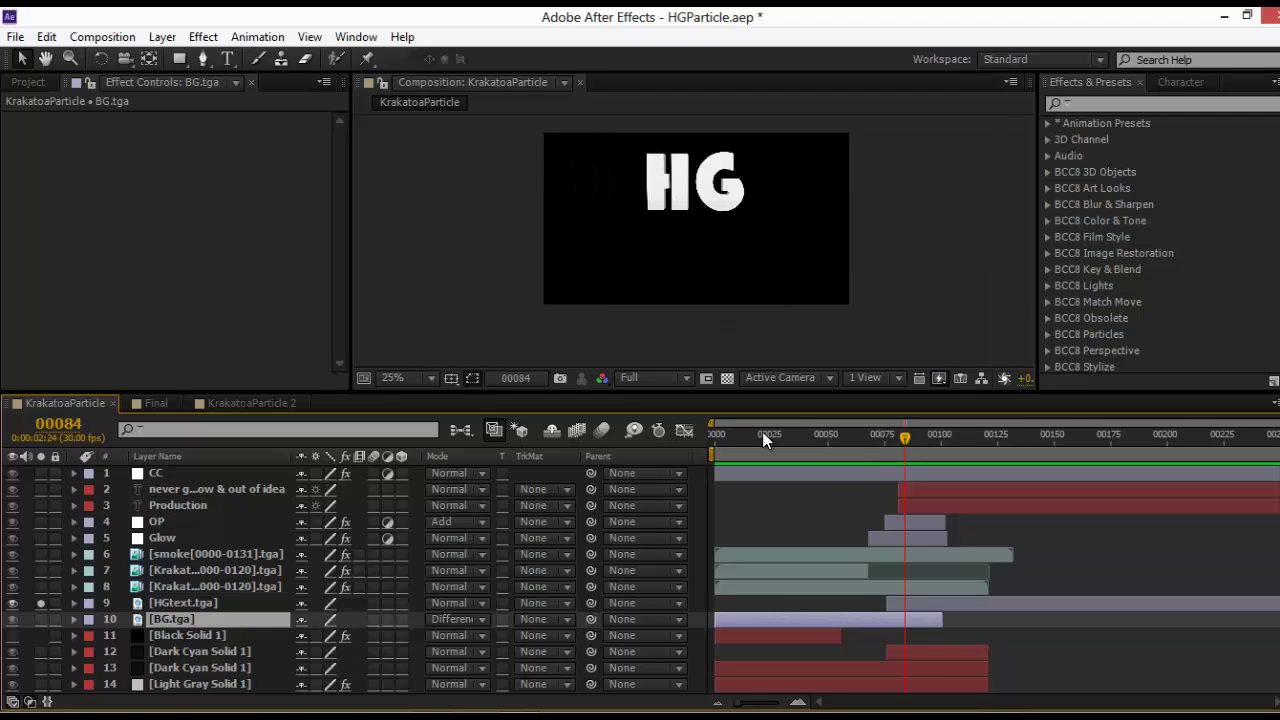
Turn off solo for HGtext.tga, view the full composite at frame 80, and select the Light Gray Solid 1 layer
{"action": "left_click", "coordinate": [40, 619]}
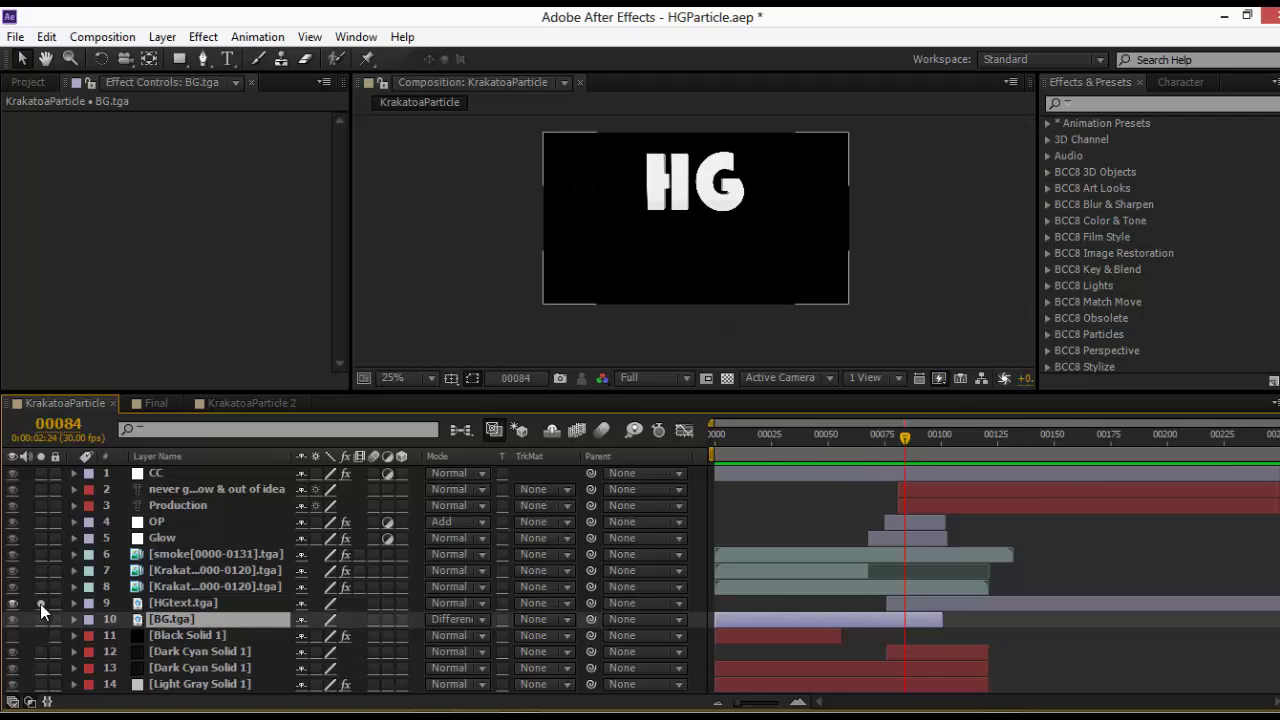
{"action": "left_click_drag", "start_coordinate": [901, 440], "coordinate": [882, 442]}
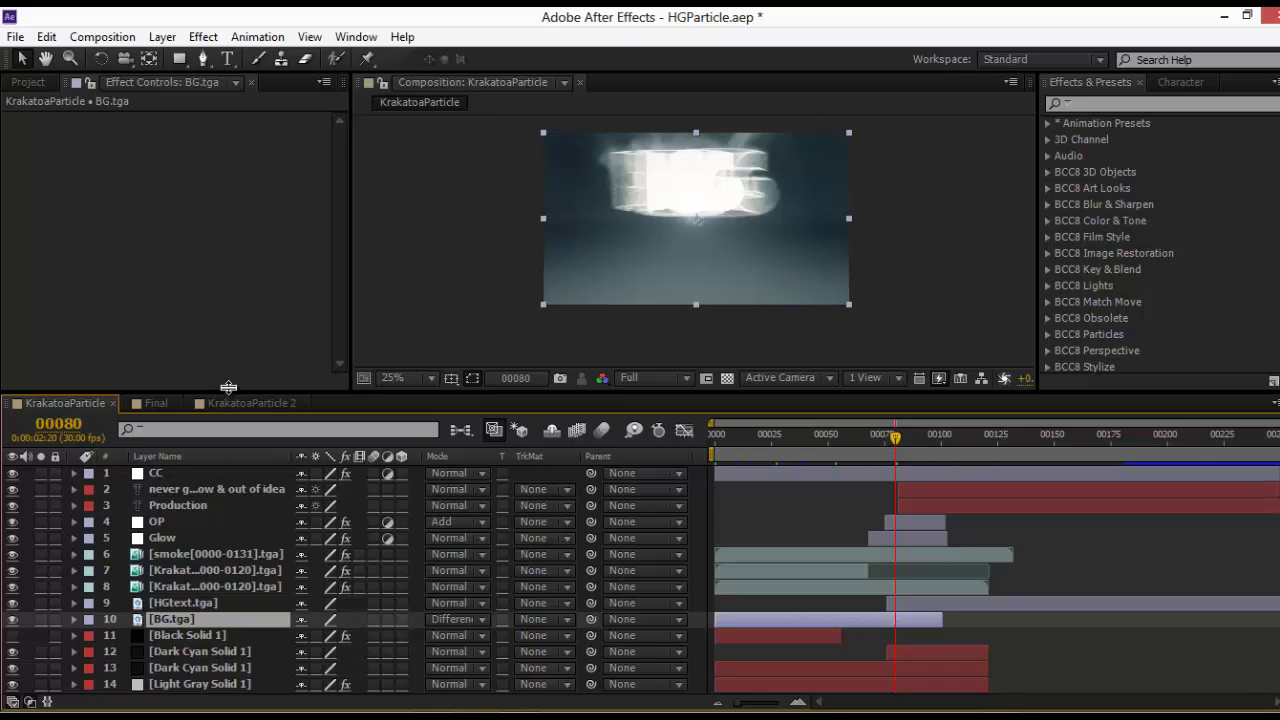
{"action": "left_click_drag", "start_coordinate": [230, 391], "coordinate": [230, 358]}
{"action": "left_click", "coordinate": [184, 651]}
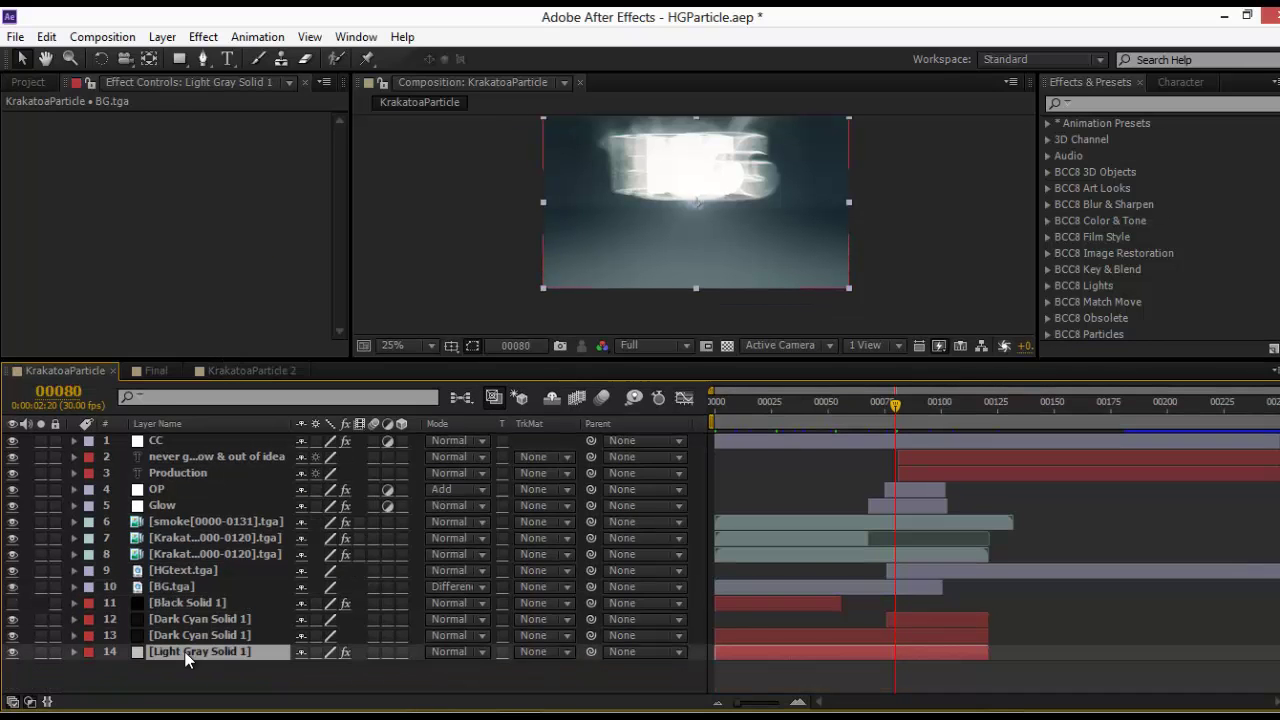
Reveal the Glow layer's opacity keyframes, scrub from frame 76 to 84, and check the OP layer's Optical Flares settings
{"action": "left_click", "coordinate": [165, 506]}
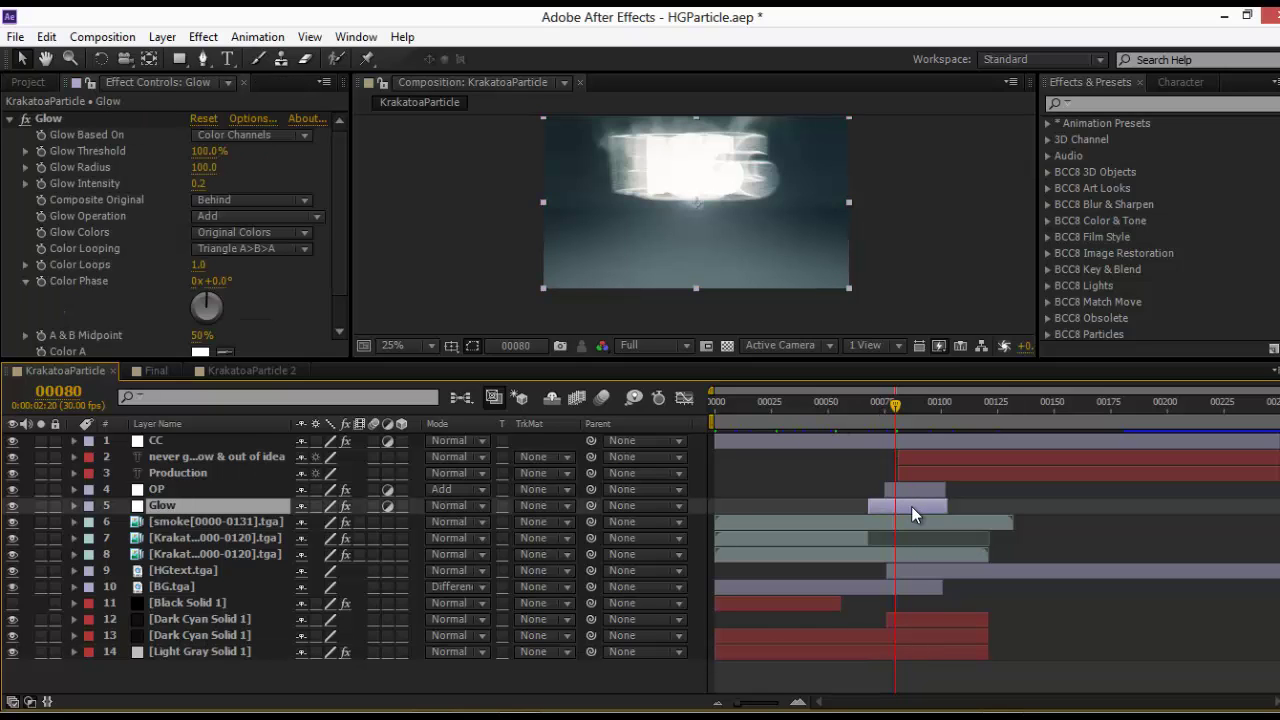
{"action": "key", "text": "t"}
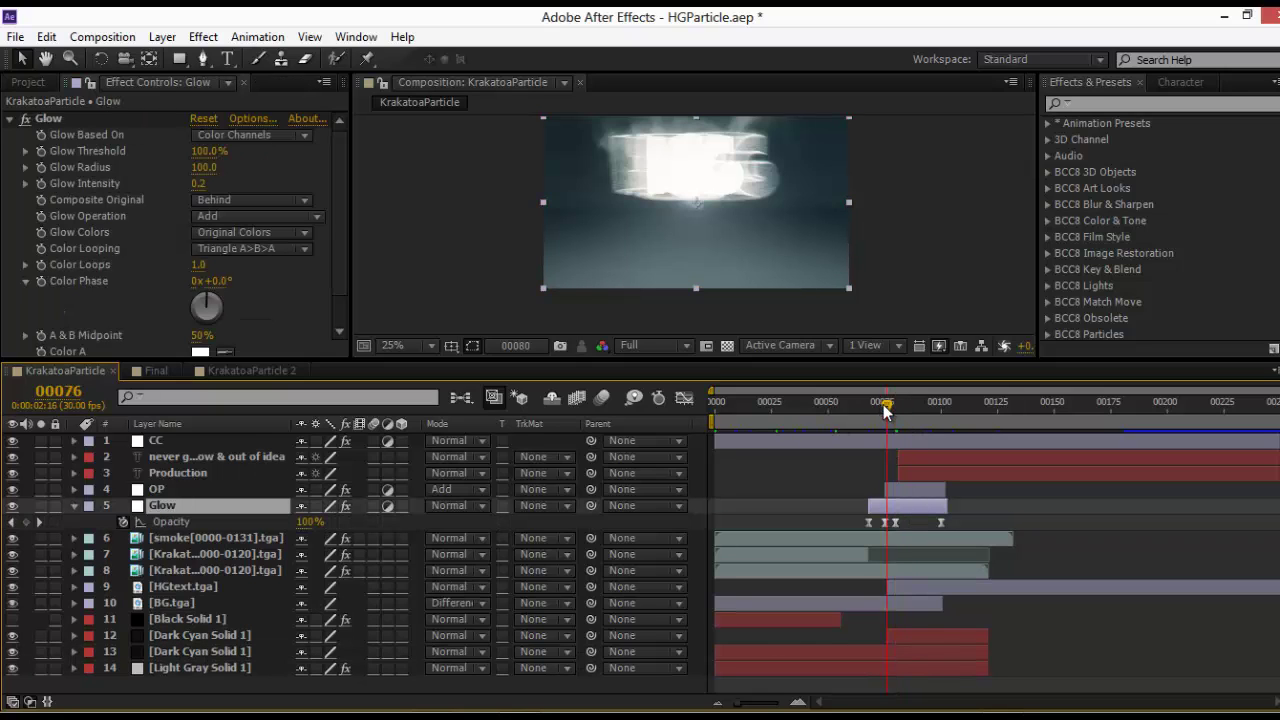
{"action": "left_click", "coordinate": [882, 404]}
{"action": "left_click_drag", "start_coordinate": [887, 406], "coordinate": [906, 405]}
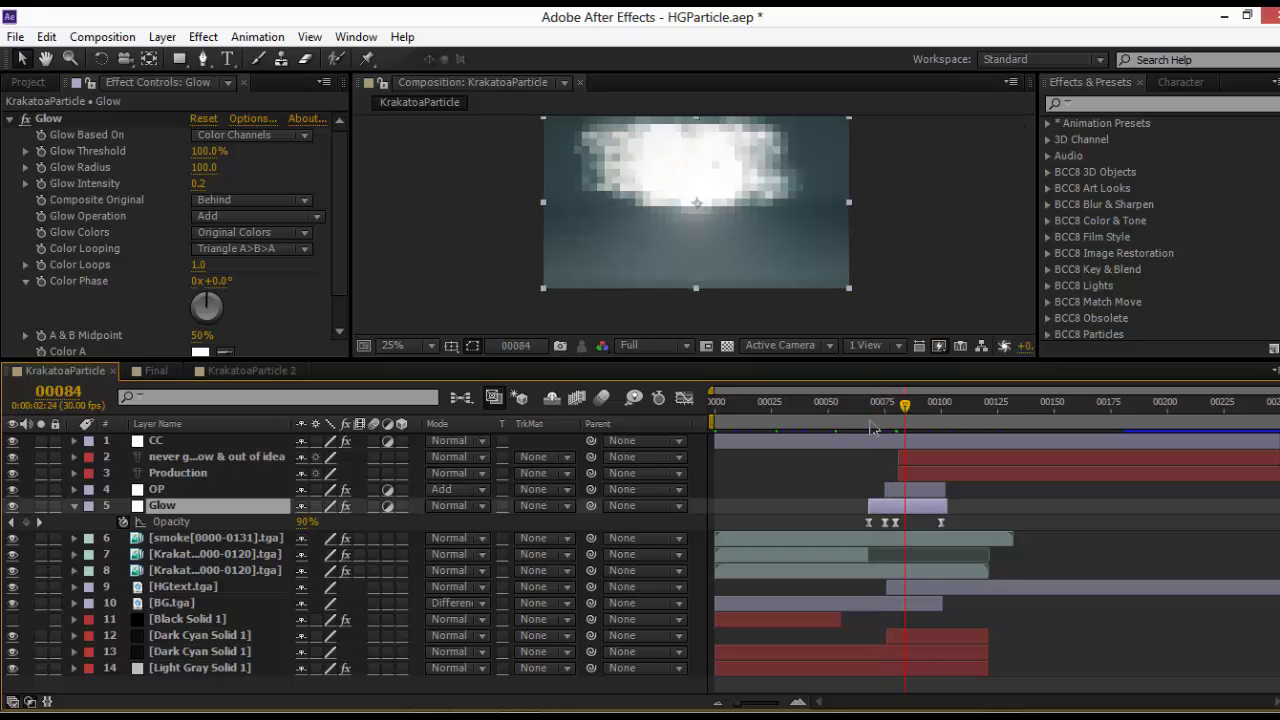
{"action": "left_click", "coordinate": [910, 491]}
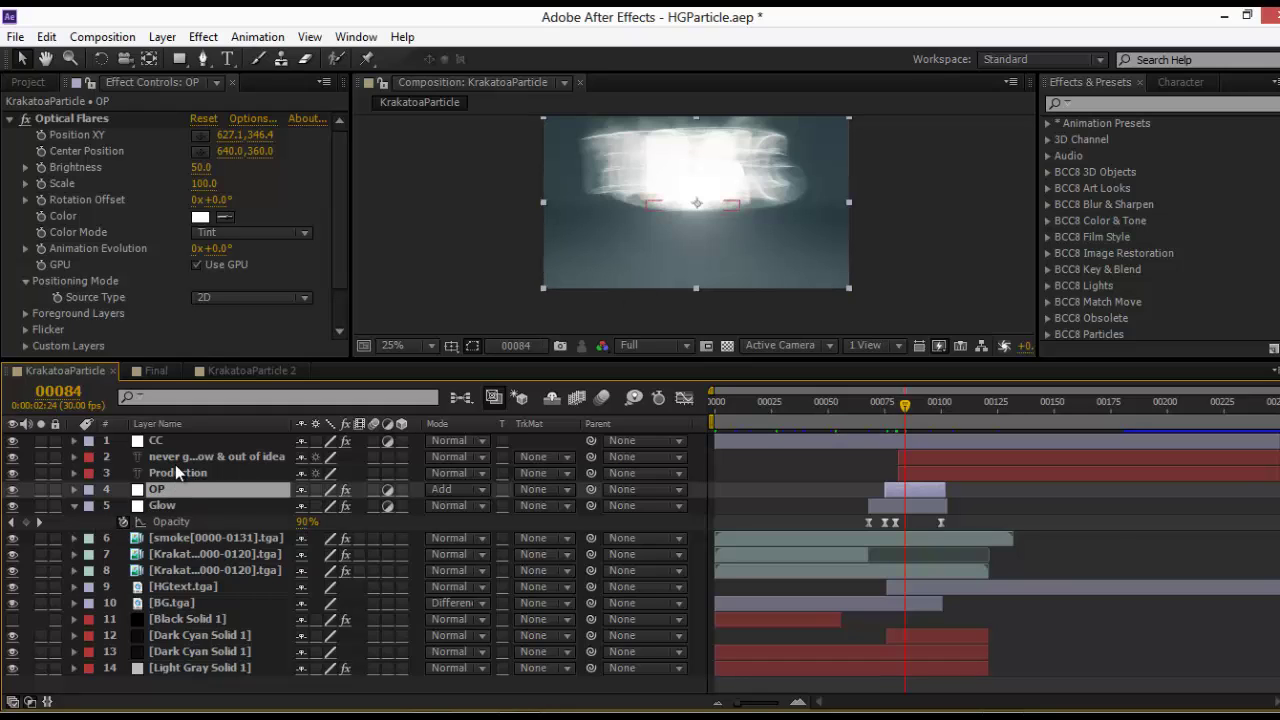
Inspect the CC layer's Looks effect in the Magic Bullet Looks editor, close it, and view the composite at frame 64
{"action": "left_click", "coordinate": [150, 441]}
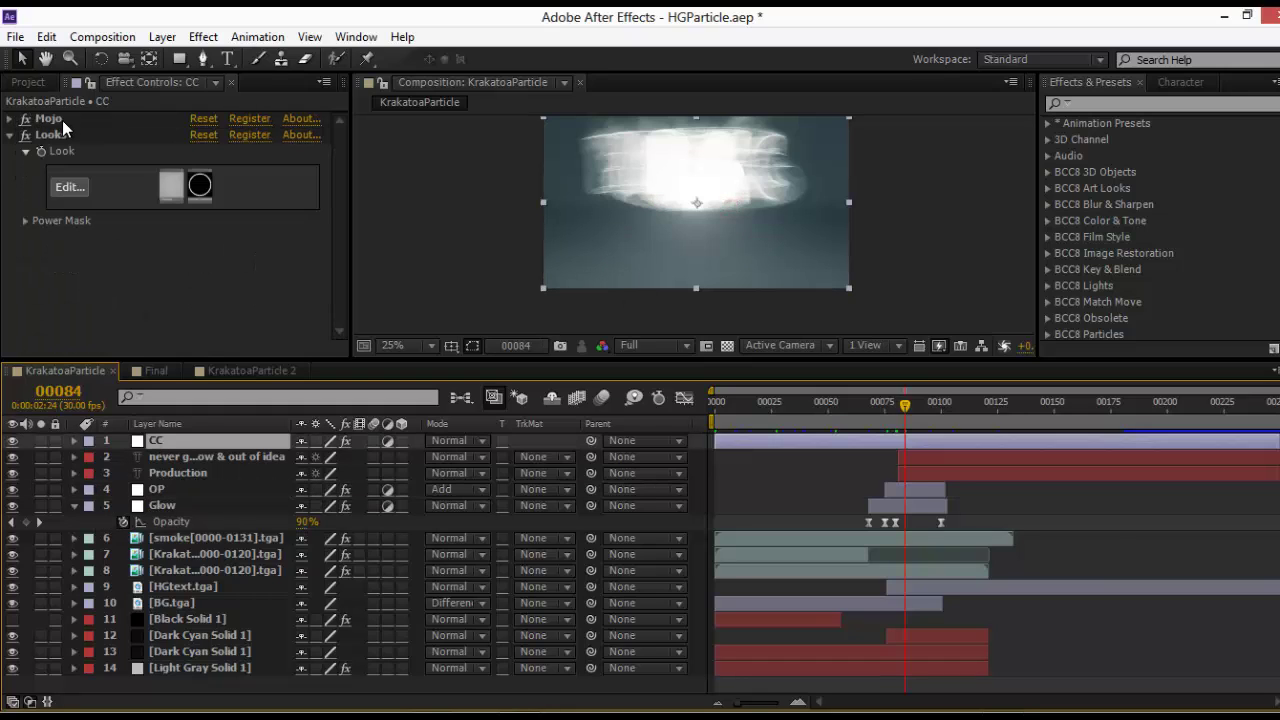
{"action": "left_click", "coordinate": [67, 187]}
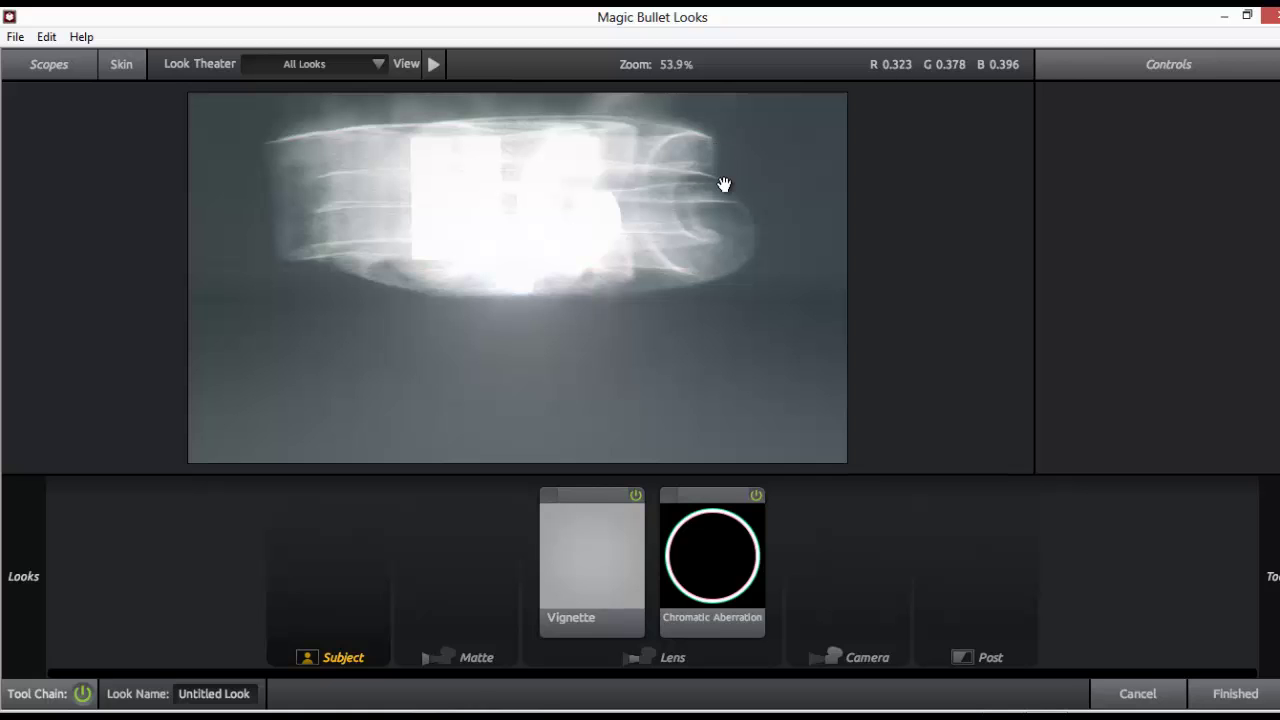
{"action": "left_click_drag", "start_coordinate": [1193, 20], "coordinate": [965, 66]}
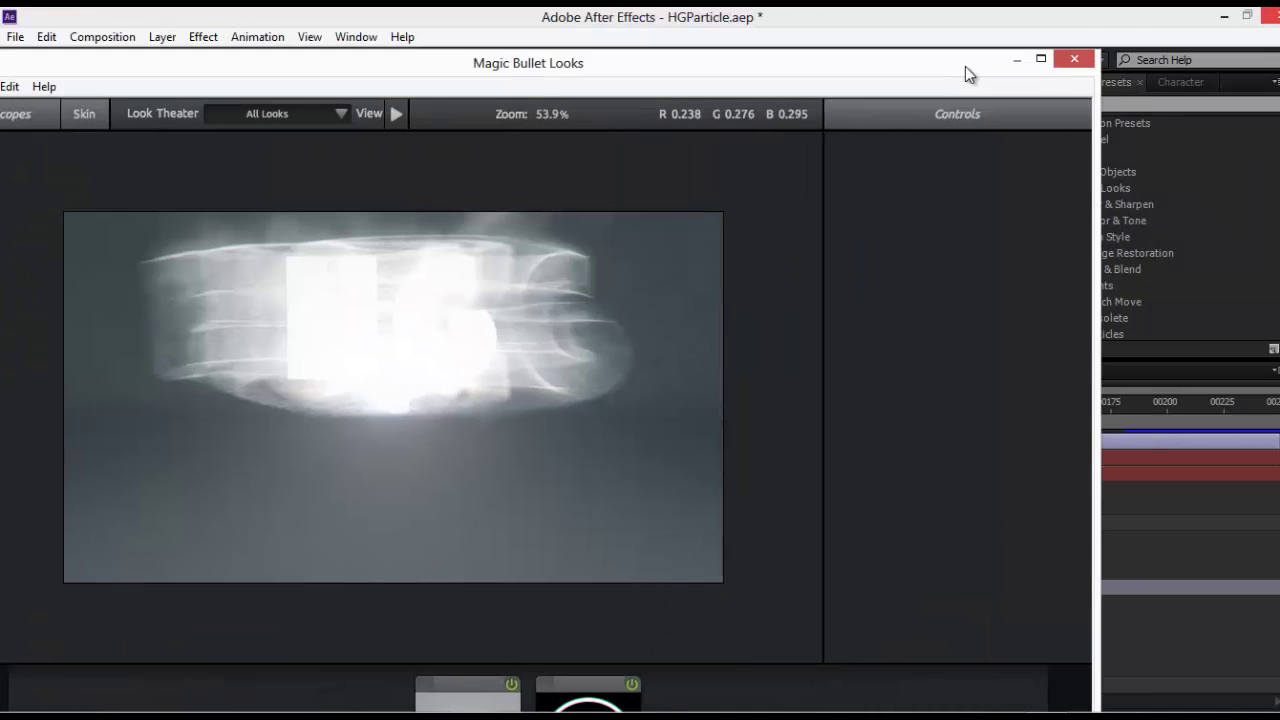
{"action": "left_click", "coordinate": [1073, 59]}
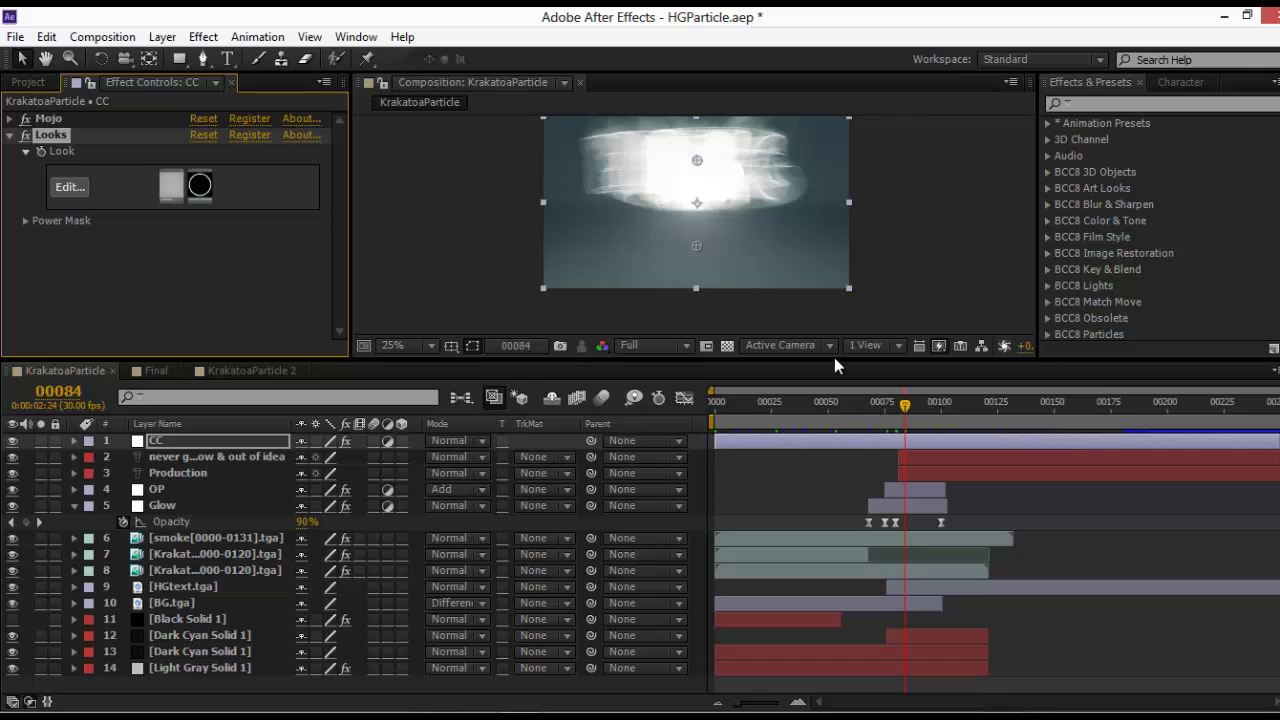
{"action": "left_click", "coordinate": [860, 405]}
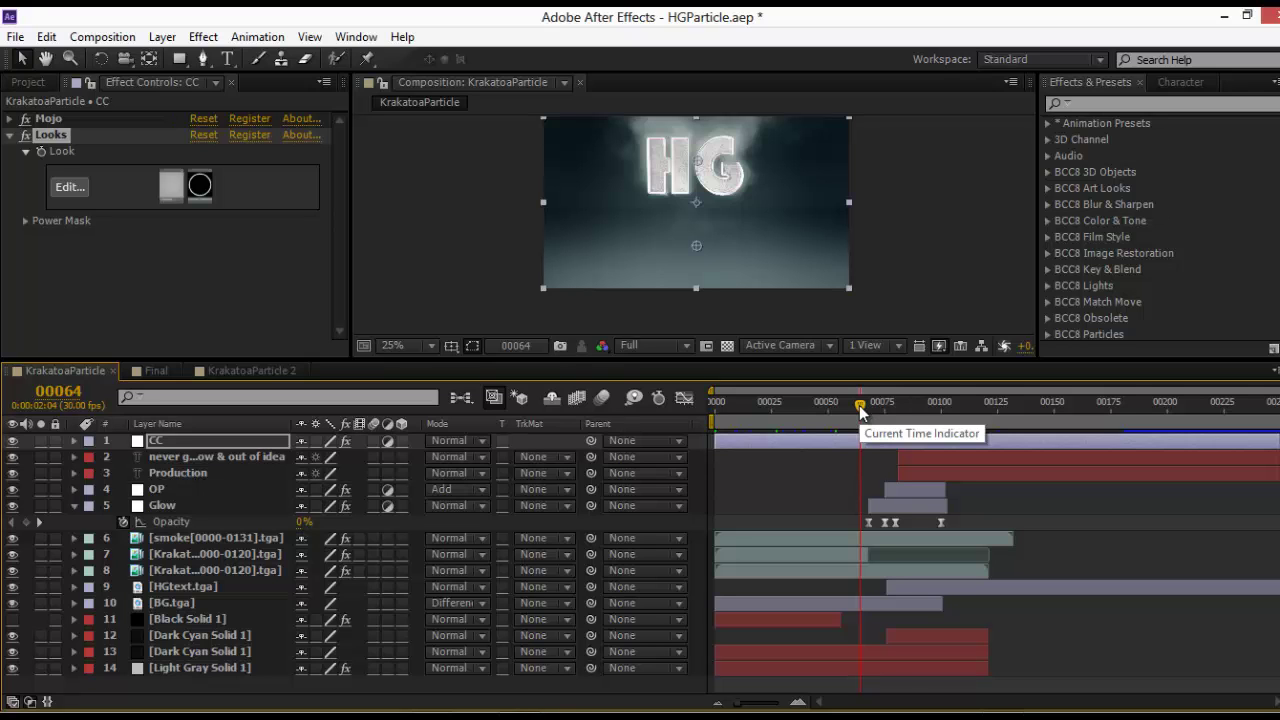
{"action": "left_click_drag", "start_coordinate": [1184, 22], "coordinate": [1032, 45]}
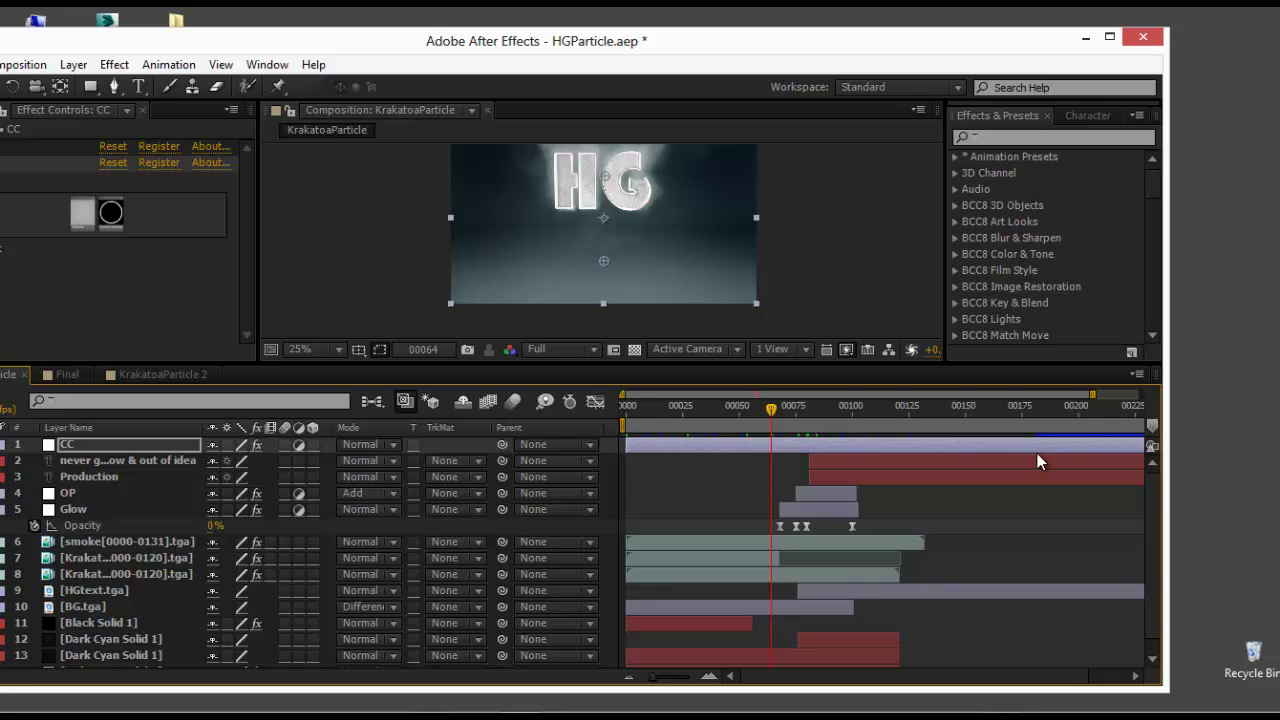
{"action": "left_click", "coordinate": [985, 716]}
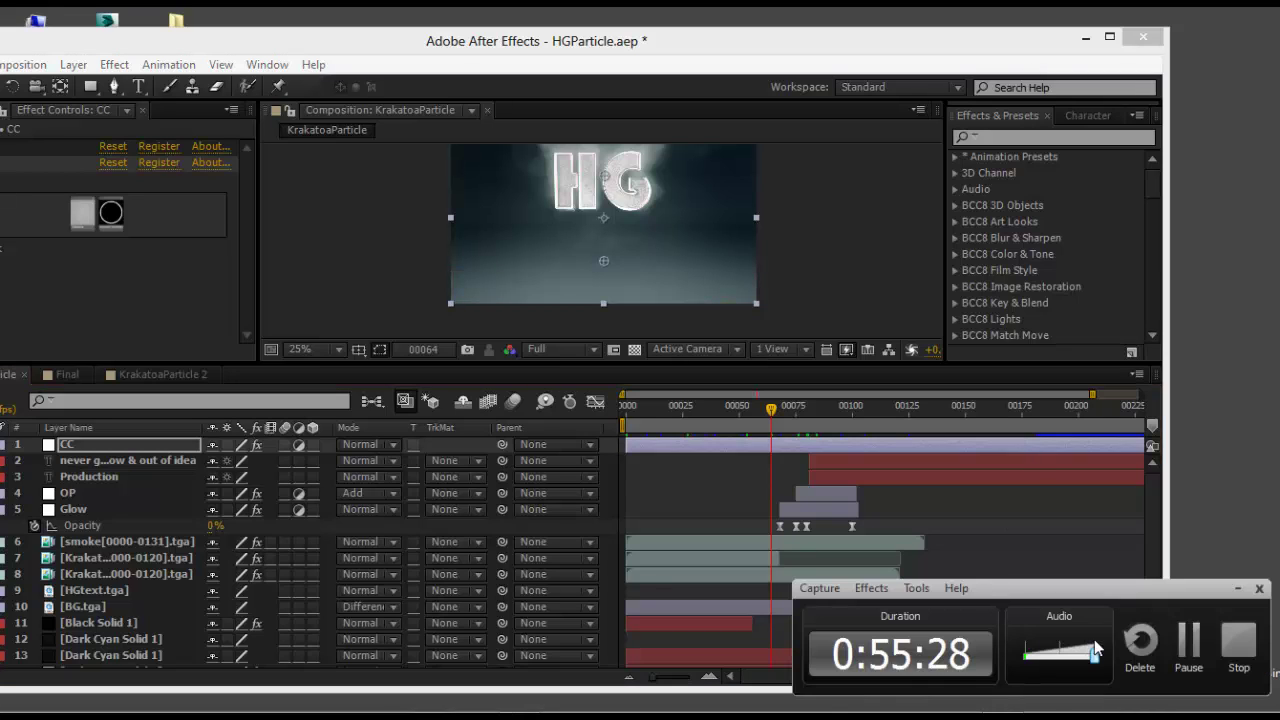